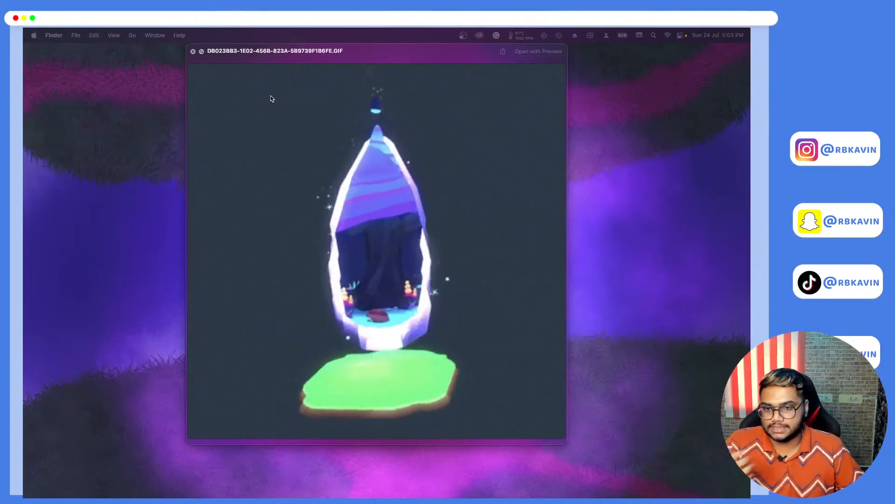
Close the reference GIF preview, create a new Sharing Experience project and maximize its window.
{"action": "left_click", "coordinate": [193, 52]}
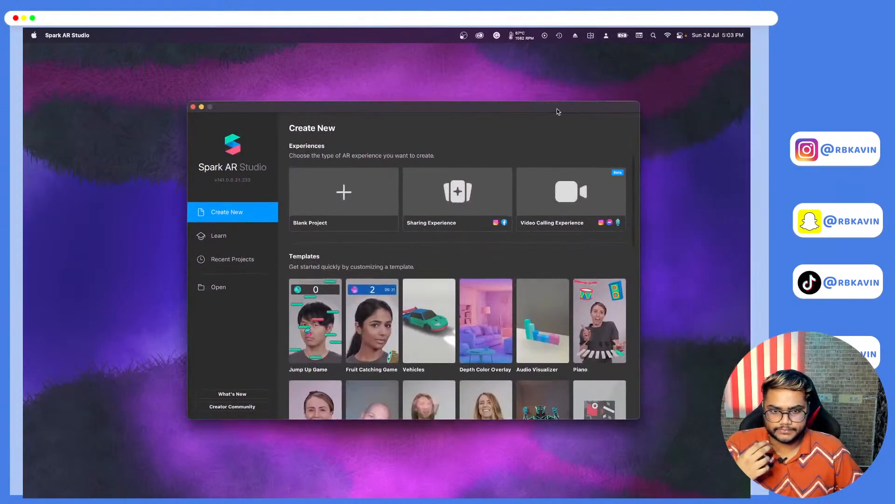
{"action": "left_click_drag", "start_coordinate": [557, 111], "coordinate": [517, 105]}
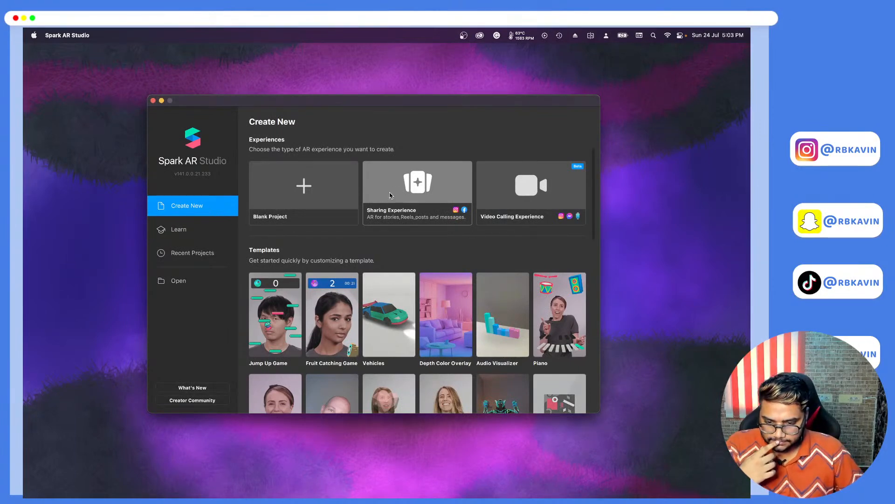
{"action": "left_click", "coordinate": [366, 173]}
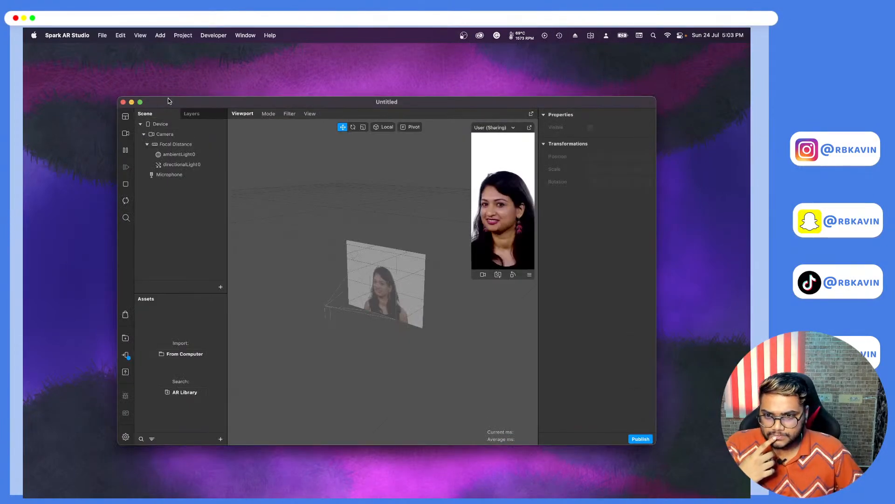
{"action": "double_click", "coordinate": [167, 101]}
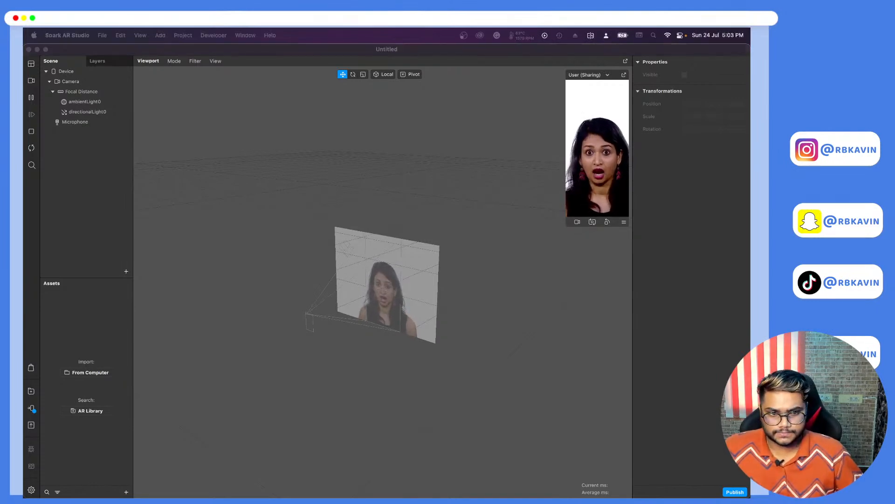
Import the Island model and the alpha texture into the assets, and place Island in the scene under Focal Distance.
{"action": "left_click_drag", "start_coordinate": [562, 261], "coordinate": [81, 326]}
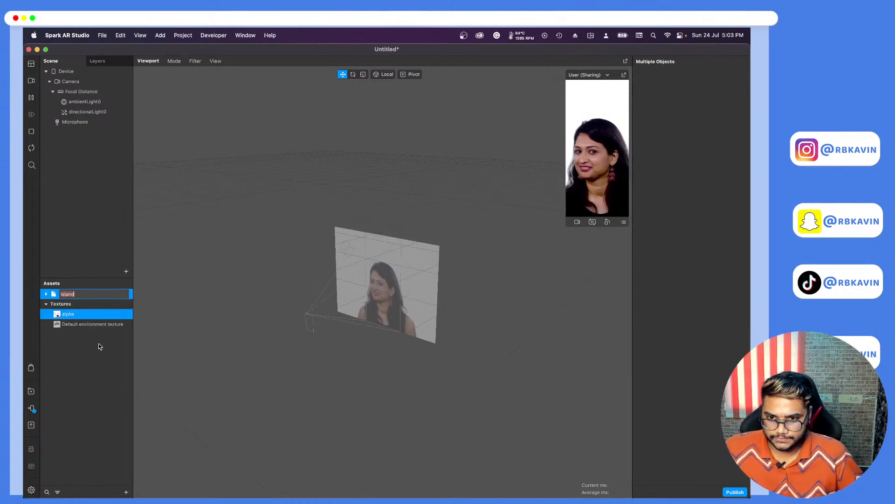
{"action": "left_click", "coordinate": [69, 368]}
{"action": "left_click", "coordinate": [66, 293]}
{"action": "left_click_drag", "start_coordinate": [65, 293], "coordinate": [88, 213]}
{"action": "scroll", "coordinate": [402, 211], "scroll_direction": "down", "scroll_amount": 5}
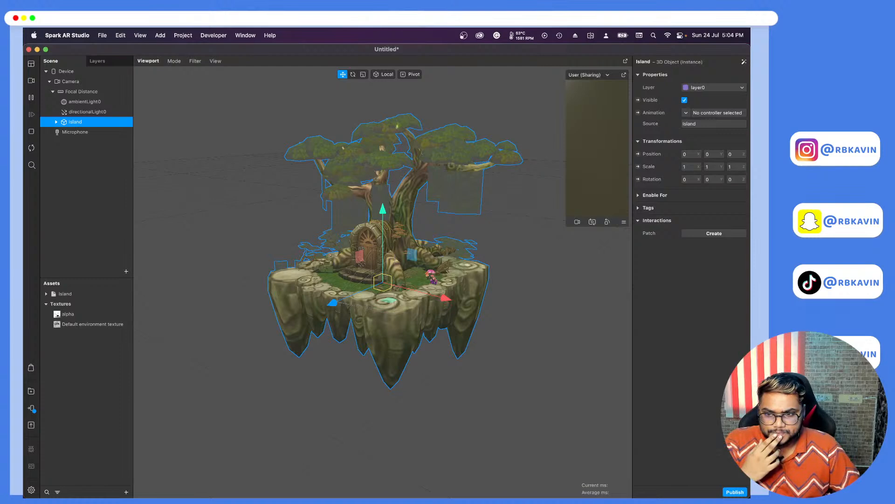
{"action": "left_click", "coordinate": [106, 163]}
{"action": "left_click", "coordinate": [56, 124]}
{"action": "scroll", "coordinate": [362, 169], "scroll_direction": "up", "scroll_amount": 6}
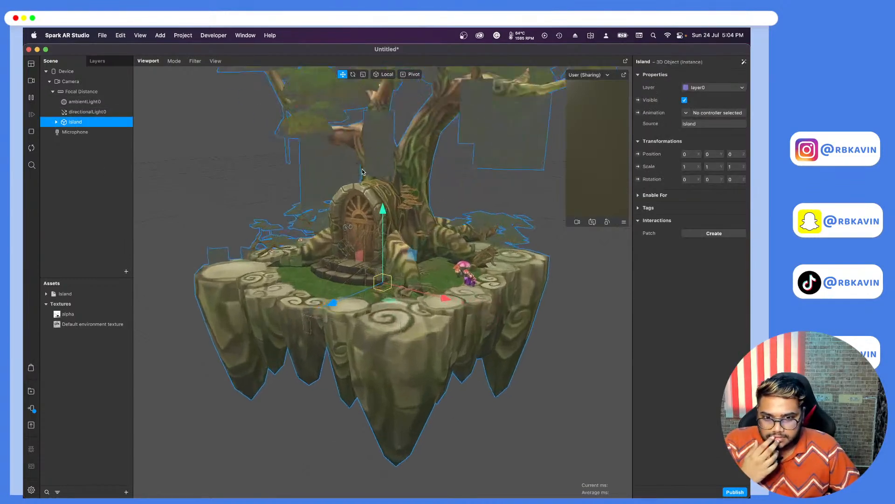
{"action": "scroll", "coordinate": [486, 166], "scroll_direction": "down", "scroll_amount": 5}
{"action": "left_click_drag", "start_coordinate": [486, 166], "coordinate": [425, 223]}
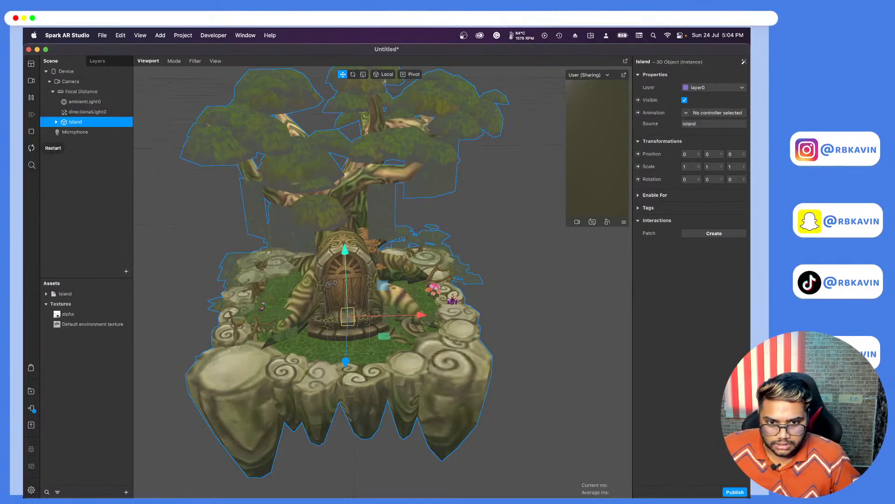
Set the color encoding of the Island model's Texture 0 and Texture 1 to Linear.
{"action": "left_click", "coordinate": [47, 293]}
{"action": "left_click", "coordinate": [84, 344]}
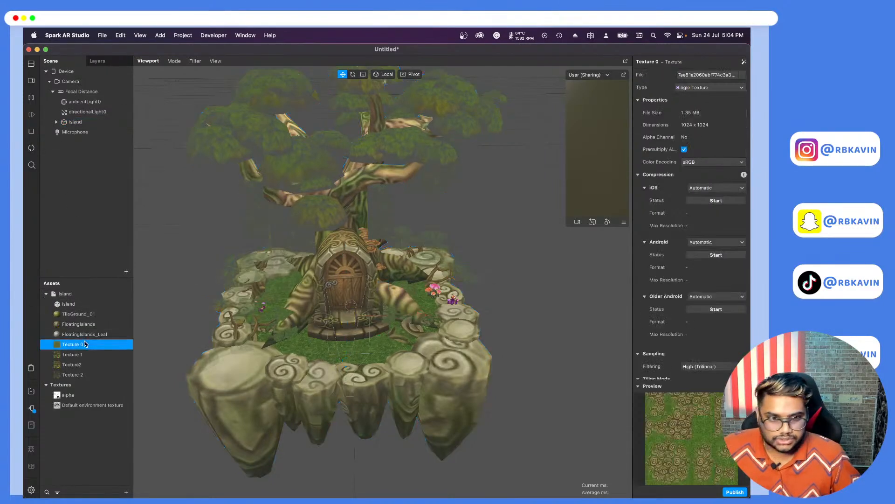
{"action": "left_click", "coordinate": [734, 161]}
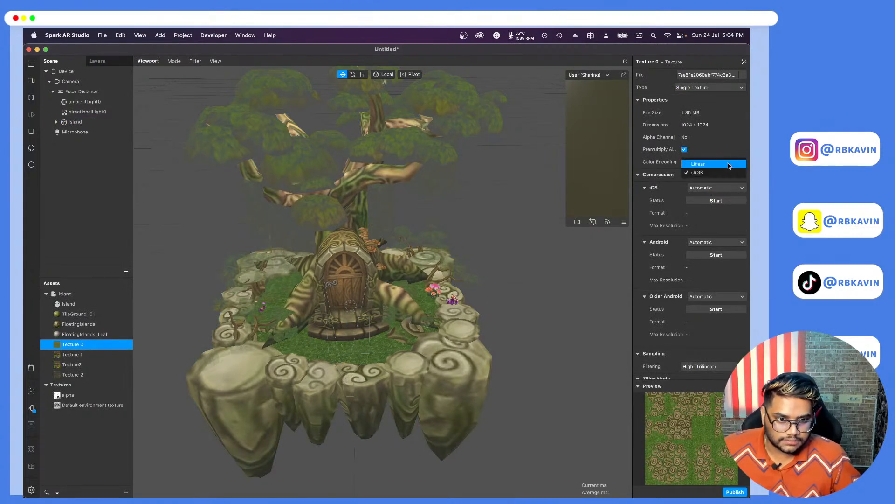
{"action": "left_click", "coordinate": [723, 168]}
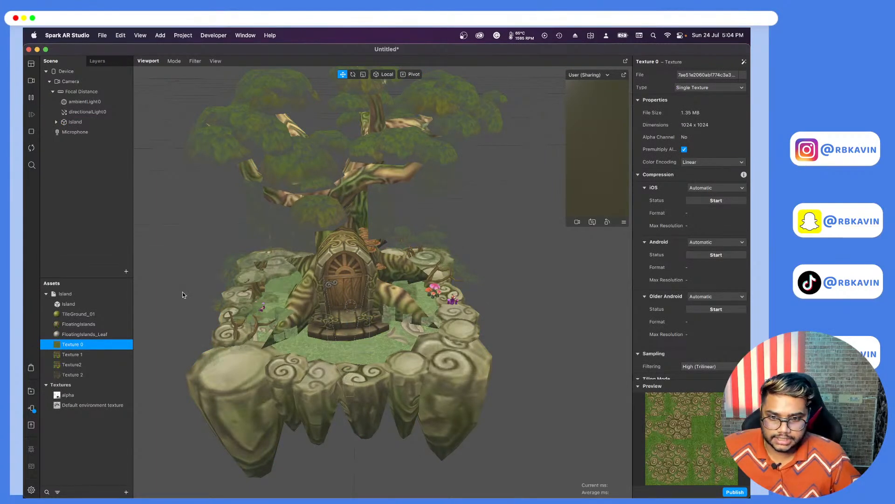
{"action": "left_click", "coordinate": [75, 355]}
{"action": "left_click", "coordinate": [713, 162]}
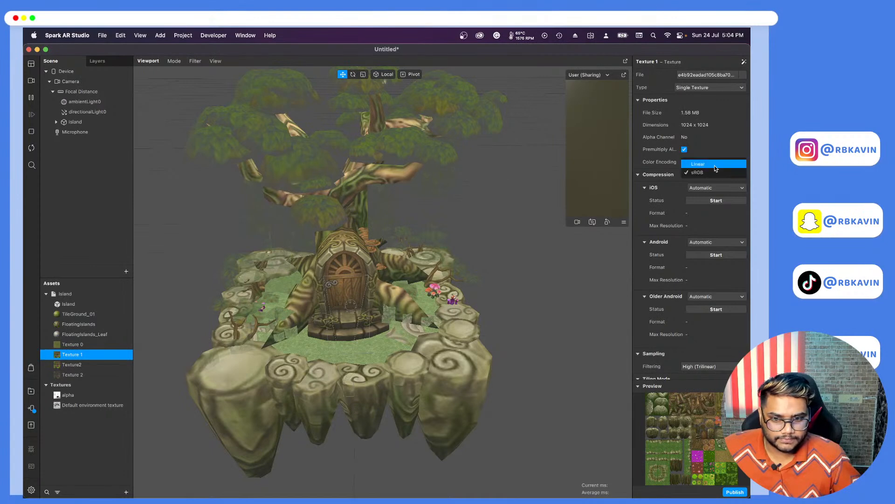
{"action": "left_click", "coordinate": [715, 165]}
{"action": "left_click", "coordinate": [500, 202]}
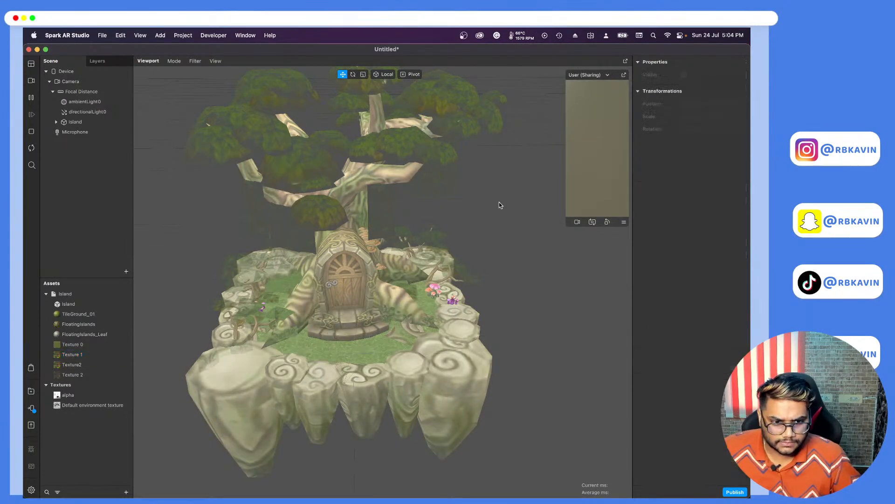
Change the shader type of the TileGround_01 material to Flat.
{"action": "left_click", "coordinate": [366, 263]}
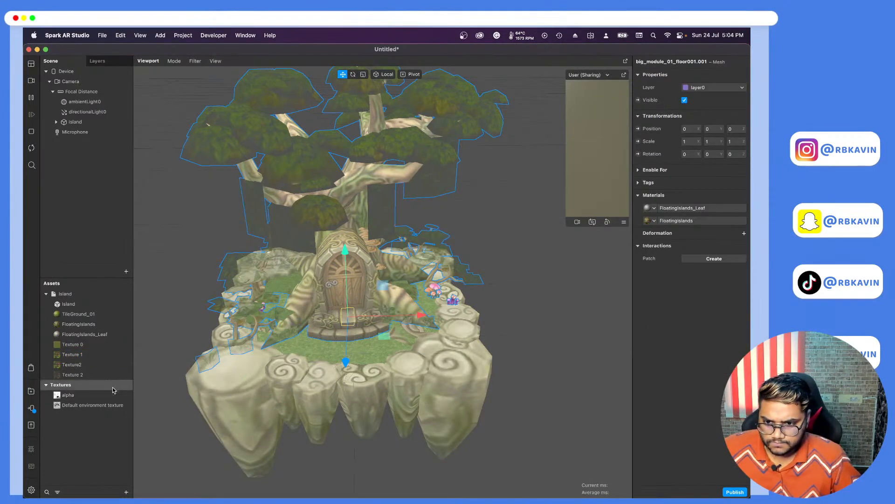
{"action": "left_click", "coordinate": [107, 357]}
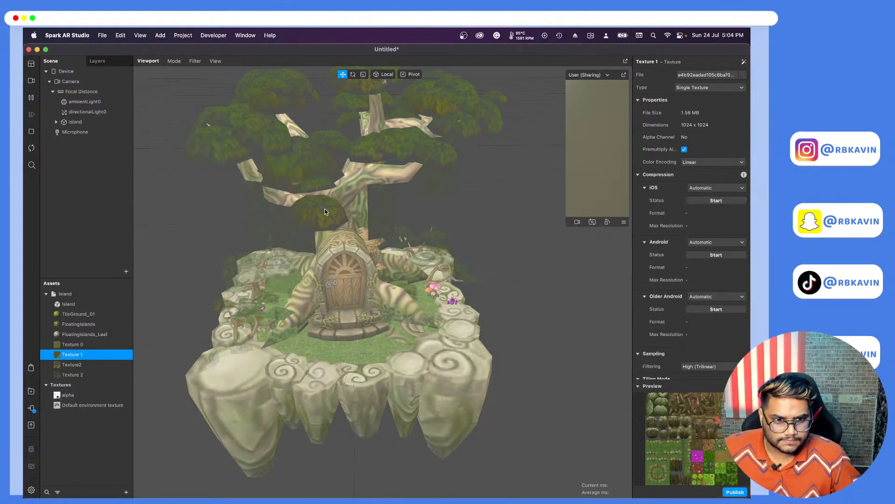
{"action": "left_click", "coordinate": [81, 314]}
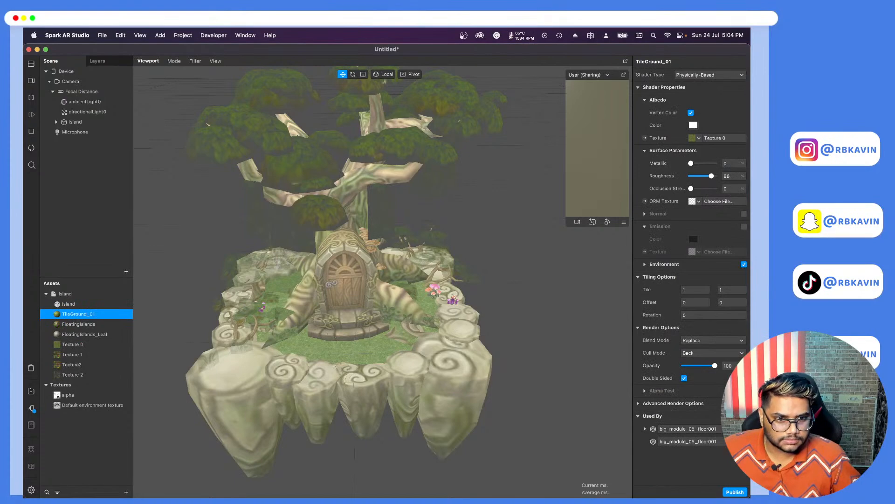
{"action": "left_click", "coordinate": [709, 76]}
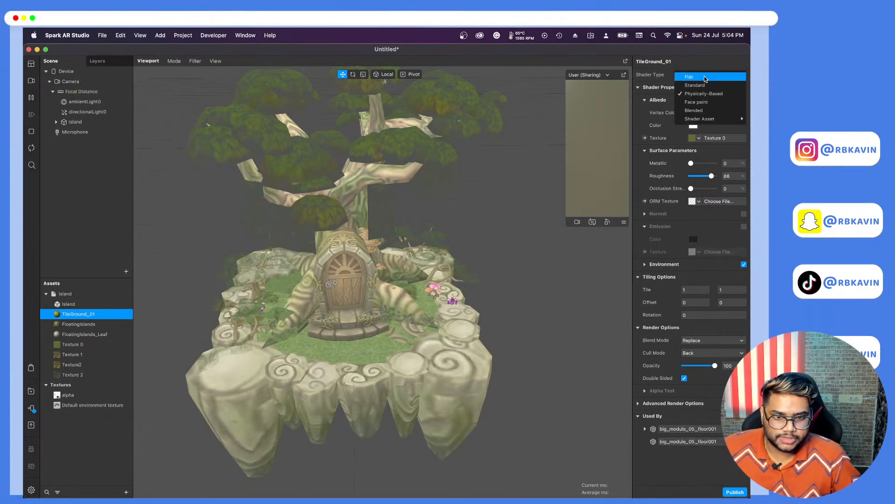
{"action": "left_click", "coordinate": [704, 78]}
{"action": "scroll", "coordinate": [511, 219], "scroll_direction": "up", "scroll_amount": 10}
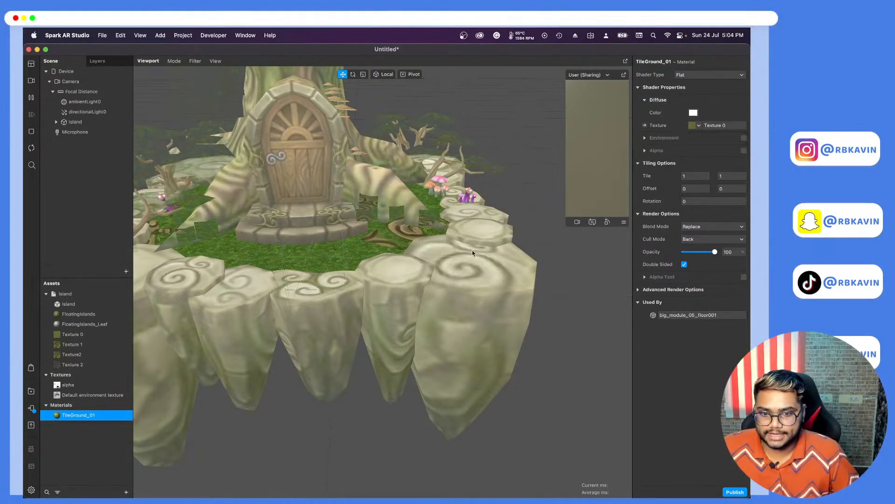
{"action": "scroll", "coordinate": [473, 254], "scroll_direction": "down", "scroll_amount": 5}
{"action": "left_click_drag", "start_coordinate": [472, 253], "coordinate": [513, 278]}
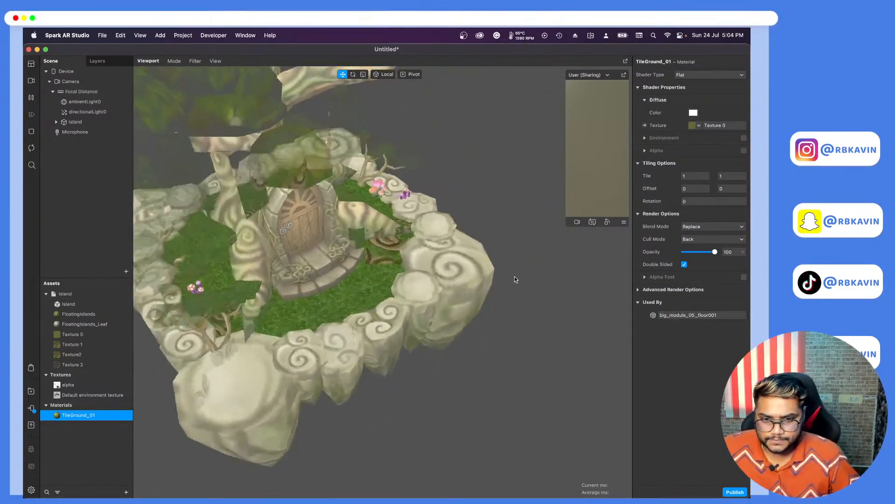
{"action": "scroll", "coordinate": [525, 274], "scroll_direction": "up", "scroll_amount": 2}
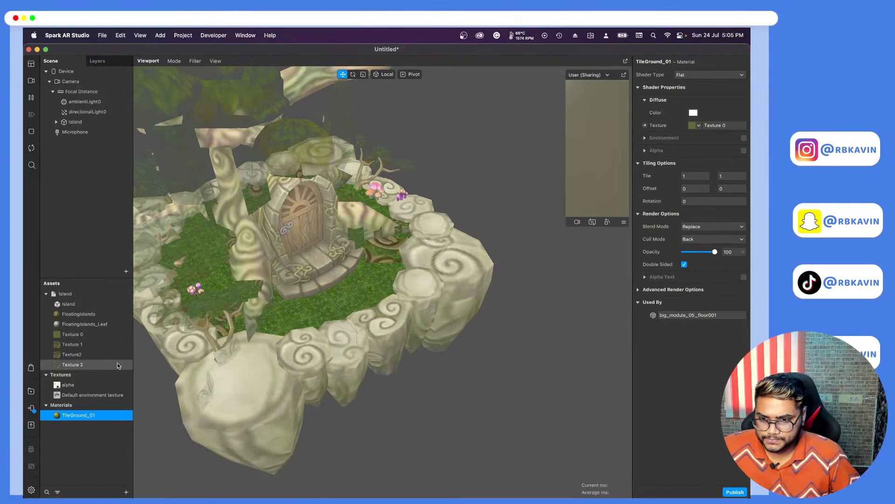
Change the shader type of the FloatingIslands material to Flat.
{"action": "left_click", "coordinate": [98, 316]}
{"action": "left_click", "coordinate": [709, 74]}
{"action": "left_click", "coordinate": [701, 76]}
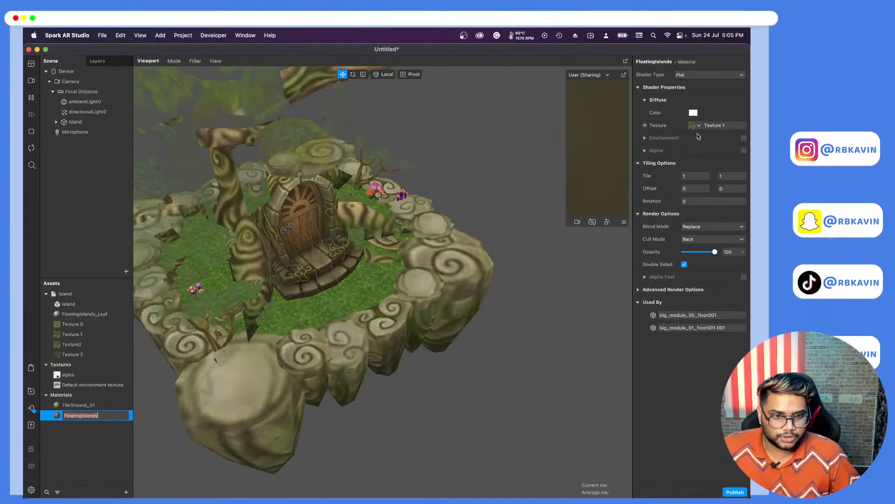
Try Texture 0 as the FloatingIslands material's diffuse texture, and switch it back to Texture 1.
{"action": "left_click", "coordinate": [698, 125]}
{"action": "left_click", "coordinate": [697, 148]}
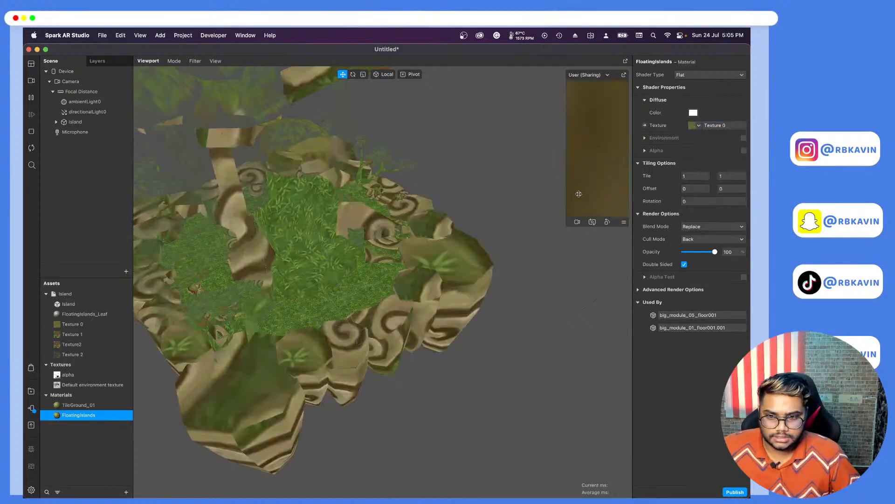
{"action": "left_click", "coordinate": [698, 125]}
{"action": "left_click", "coordinate": [695, 158]}
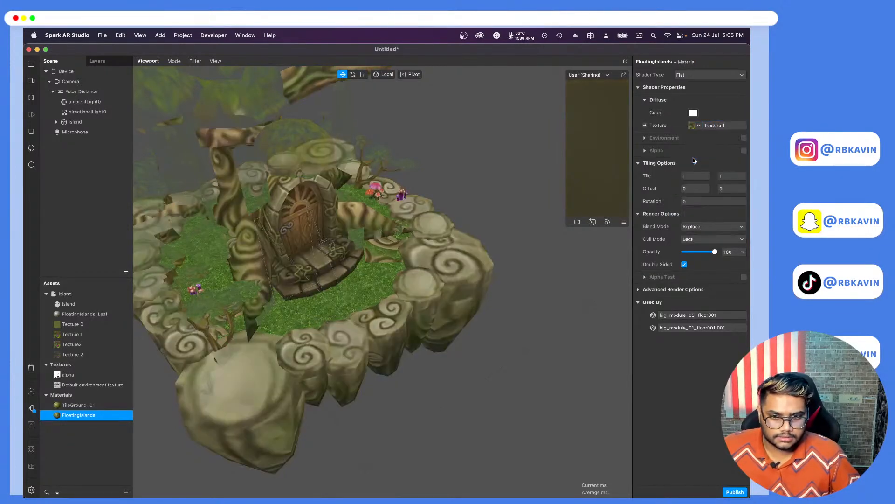
Assign Texture 1 to the FloatingIslands_Leaf material and set its shader type to Flat.
{"action": "left_click_drag", "start_coordinate": [477, 228], "coordinate": [454, 194]}
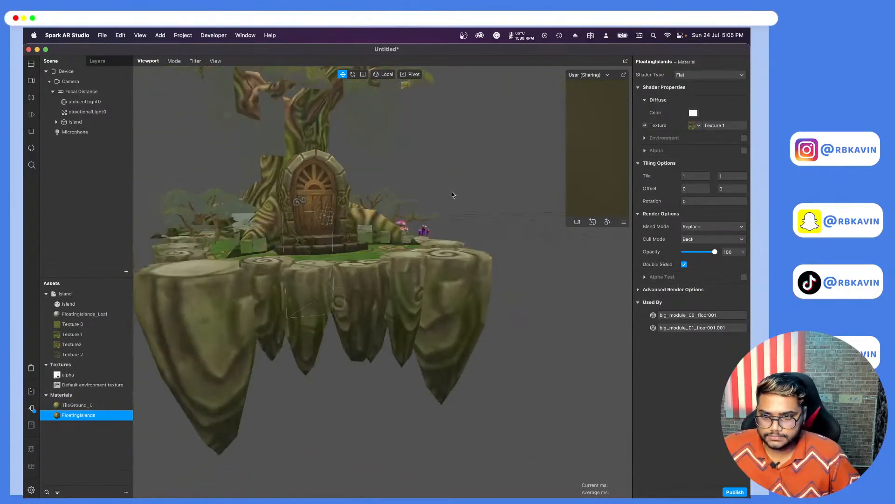
{"action": "left_click", "coordinate": [104, 314]}
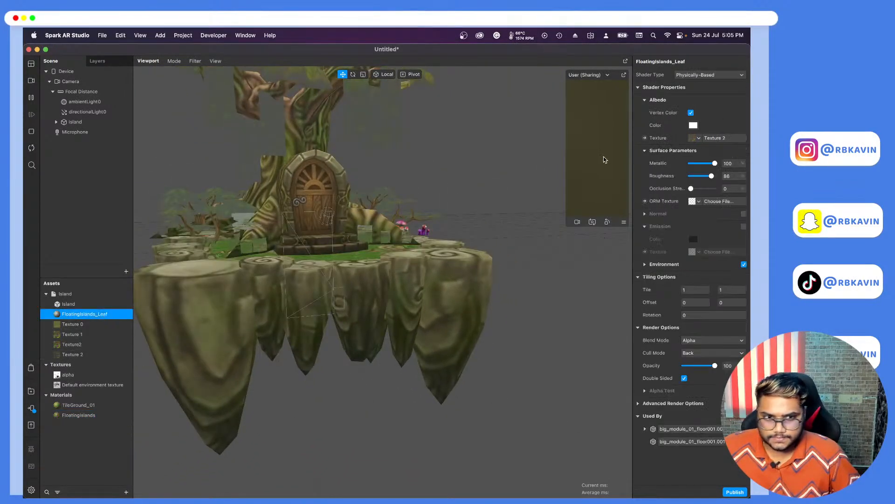
{"action": "left_click", "coordinate": [695, 138]}
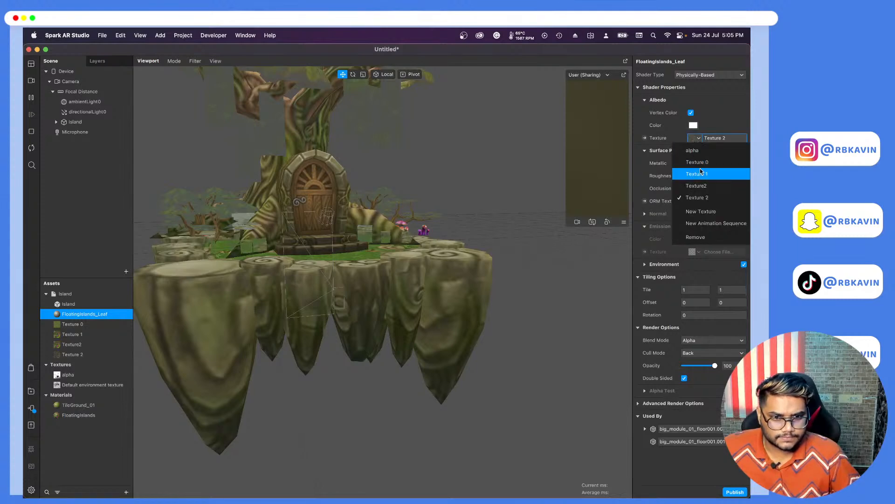
{"action": "left_click", "coordinate": [699, 175]}
{"action": "left_click", "coordinate": [707, 75]}
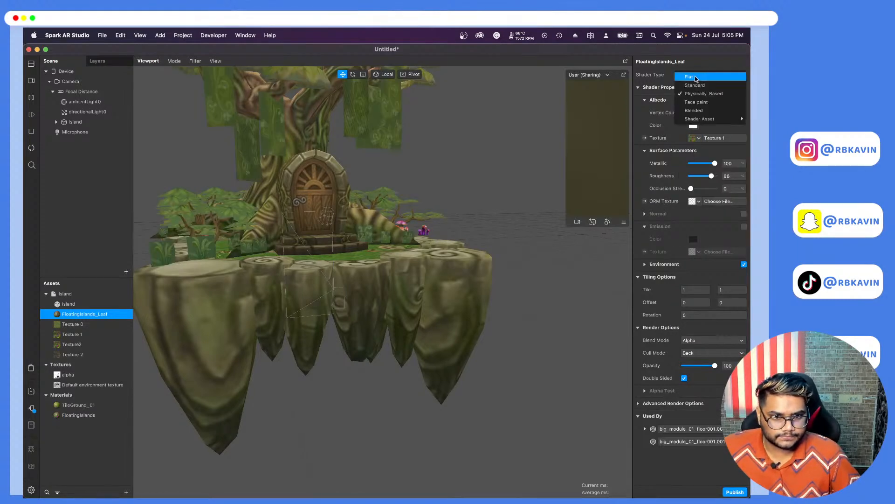
{"action": "left_click", "coordinate": [694, 77]}
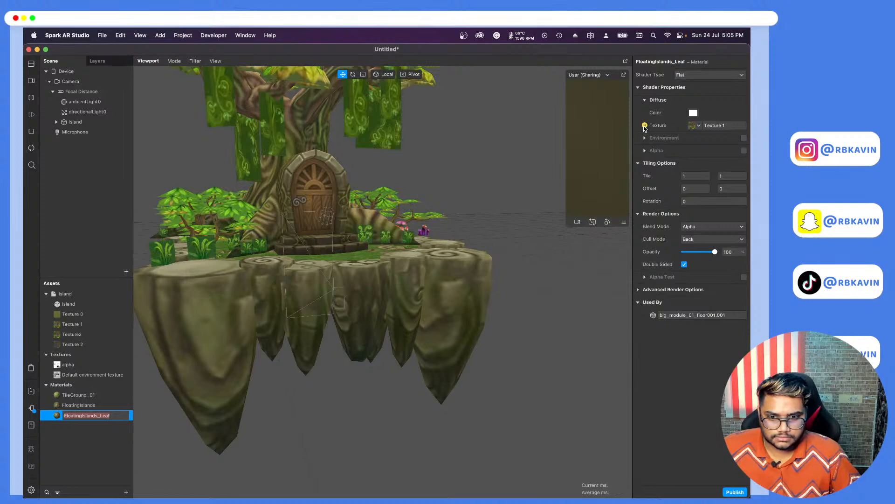
Create a patch for the FloatingIslands_Leaf material's diffuse texture, and preview the reference portal GIF again.
{"action": "left_click", "coordinate": [645, 126]}
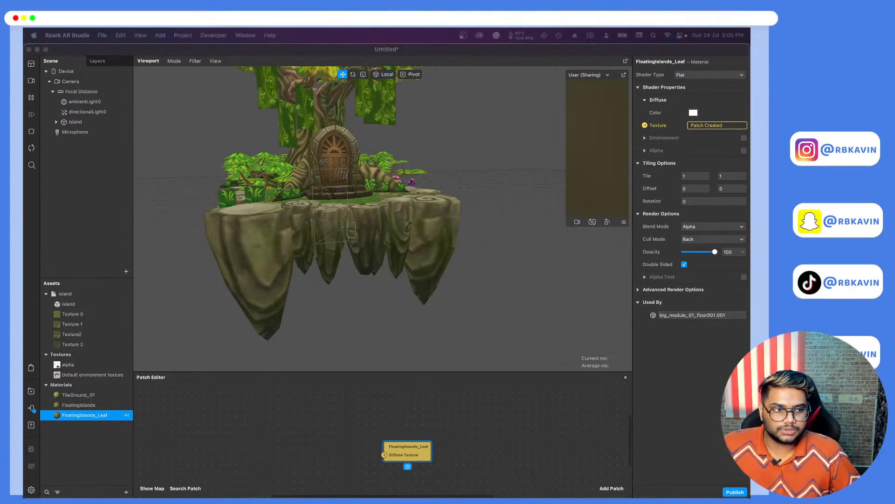
{"action": "key", "text": "space"}
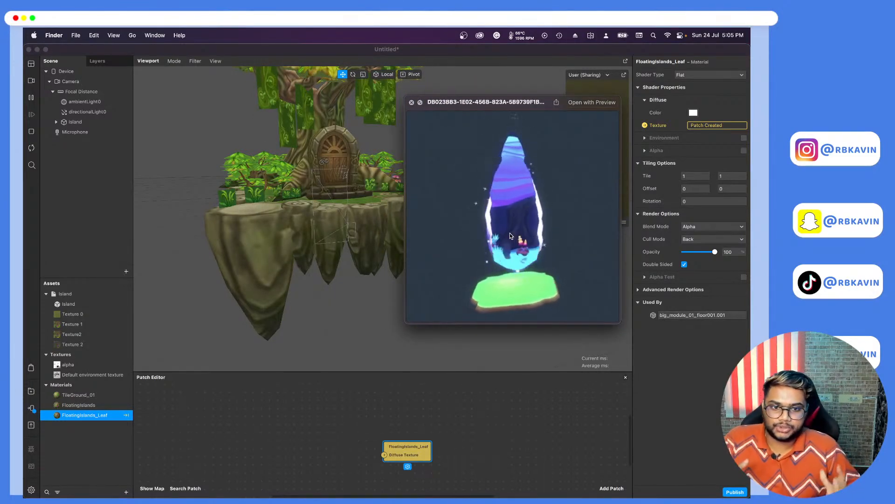
{"action": "left_click", "coordinate": [411, 102]}
{"action": "scroll", "coordinate": [404, 214], "scroll_direction": "down", "scroll_amount": 3}
{"action": "left_click_drag", "start_coordinate": [404, 214], "coordinate": [374, 197]}
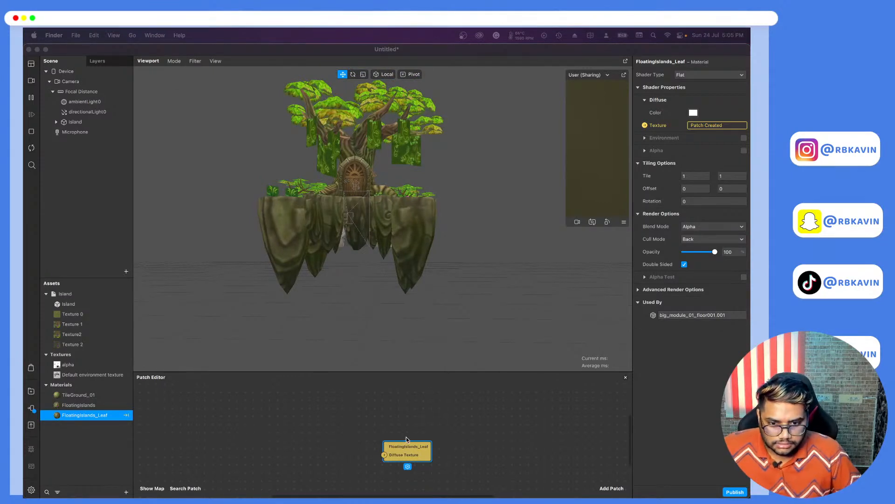
Enlarge the Patch Editor, inspect Texture 1, and move the FloatingIslands_Leaf patch aside to free space before its input.
{"action": "left_click", "coordinate": [399, 371]}
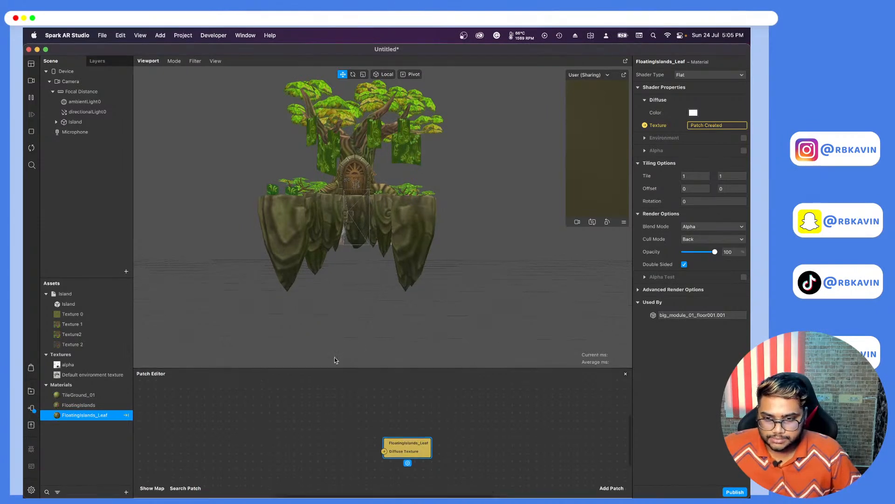
{"action": "left_click_drag", "start_coordinate": [335, 372], "coordinate": [125, 293]}
{"action": "left_click", "coordinate": [73, 323]}
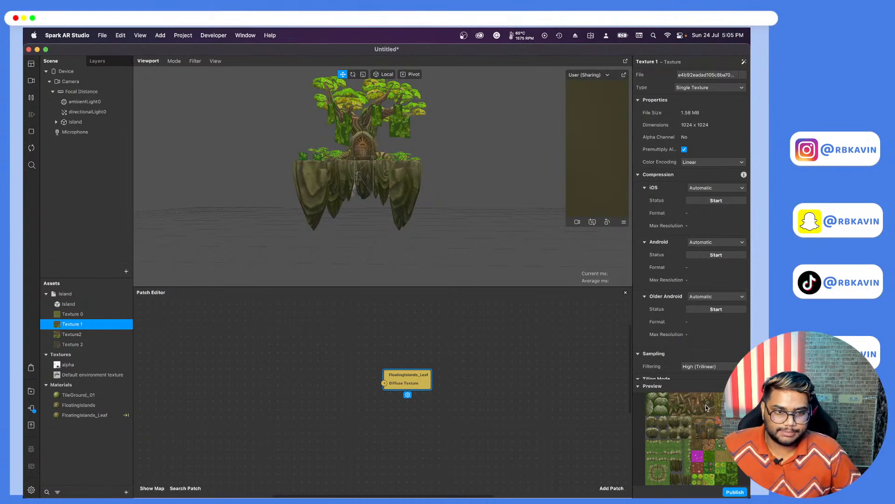
{"action": "scroll", "coordinate": [414, 376], "scroll_direction": "up", "scroll_amount": 5}
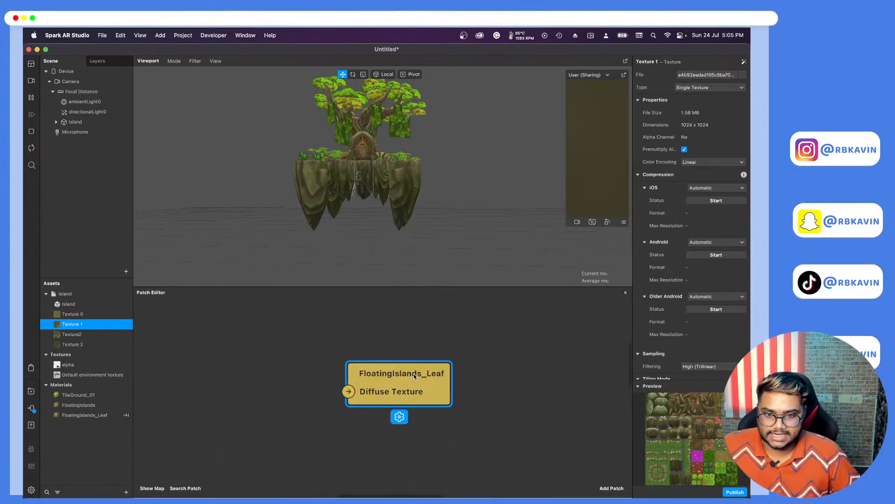
{"action": "left_click_drag", "start_coordinate": [413, 374], "coordinate": [506, 356]}
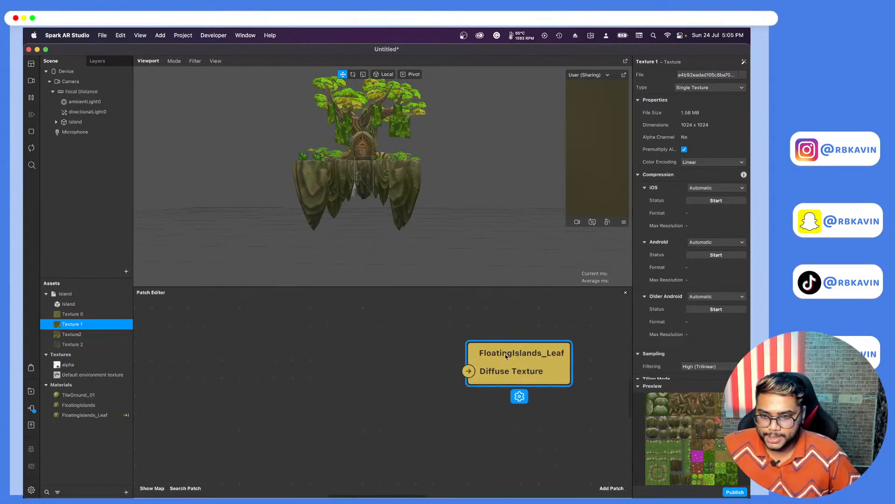
Add alpha and Texture 1 patches to the graph, and connect Texture 1's RGBA output to the first input of a new Mix patch.
{"action": "double_click", "coordinate": [70, 366]}
{"action": "left_click_drag", "start_coordinate": [71, 366], "coordinate": [236, 351]}
{"action": "left_click", "coordinate": [166, 340]}
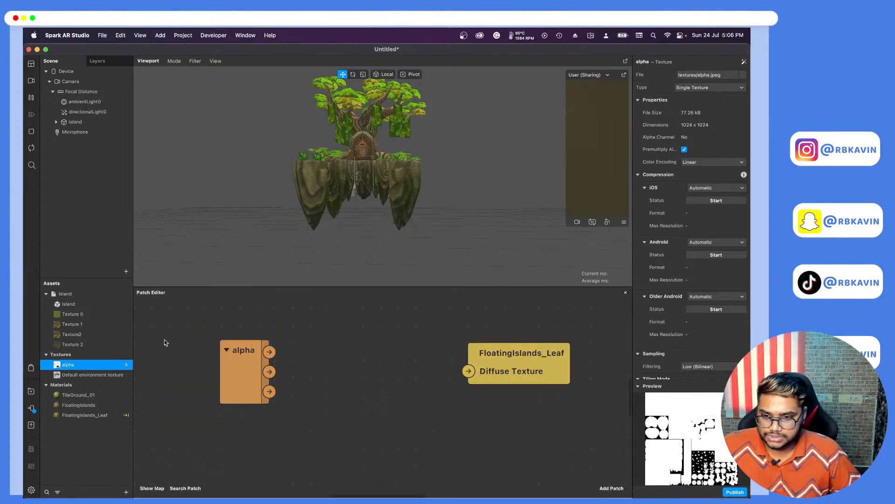
{"action": "left_click_drag", "start_coordinate": [72, 323], "coordinate": [371, 417]}
{"action": "type", "text": "m"}
{"action": "key", "text": "Return"}
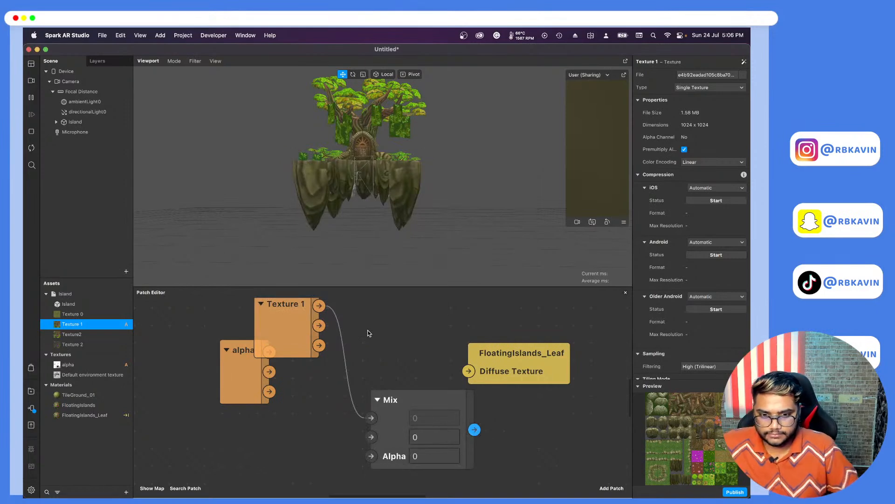
Place the alpha patch below Texture 1 and connect its RGBA output to a new Swizzle patch's Value input.
{"action": "left_click_drag", "start_coordinate": [269, 372], "coordinate": [273, 433]}
{"action": "left_click", "coordinate": [253, 457]}
{"action": "left_click_drag", "start_coordinate": [260, 397], "coordinate": [257, 424]}
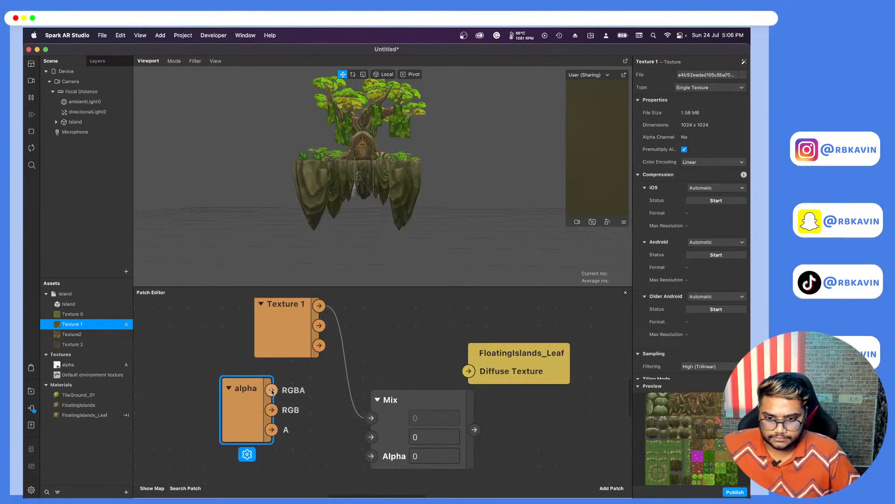
{"action": "left_click_drag", "start_coordinate": [274, 391], "coordinate": [293, 390]}
{"action": "type", "text": "sw"}
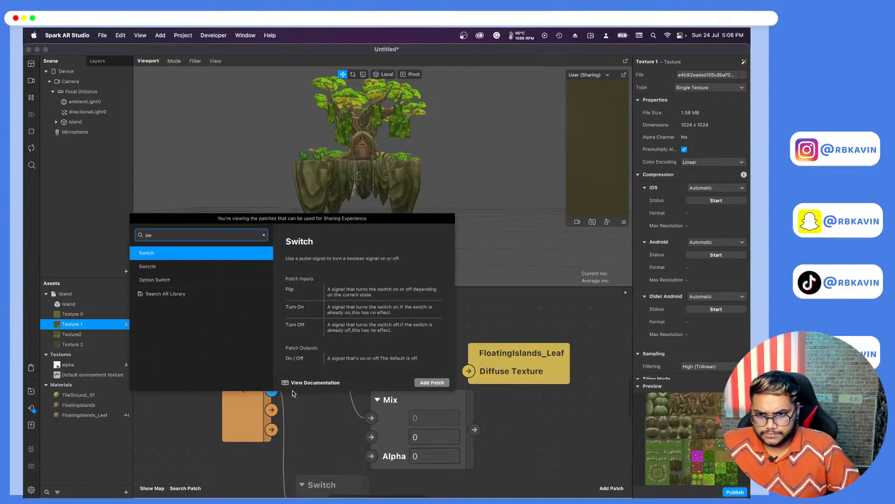
{"action": "key", "text": "Down"}
{"action": "key", "text": "Return"}
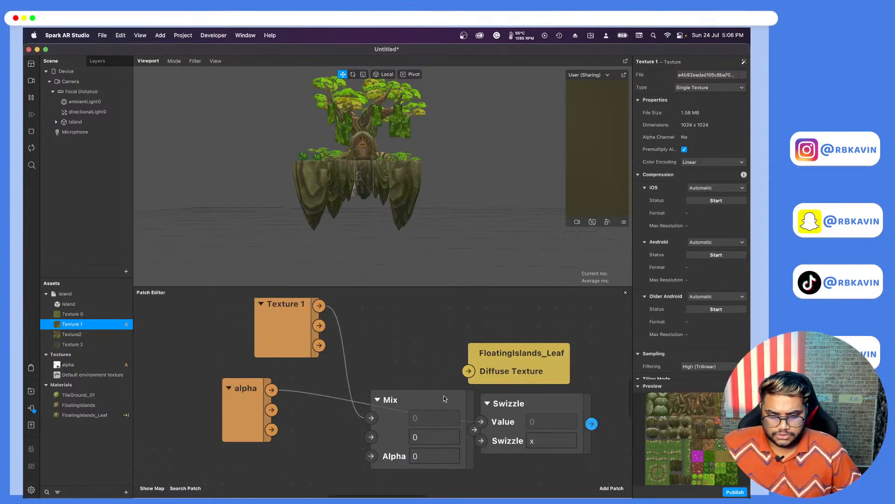
{"action": "left_click_drag", "start_coordinate": [524, 405], "coordinate": [383, 406]}
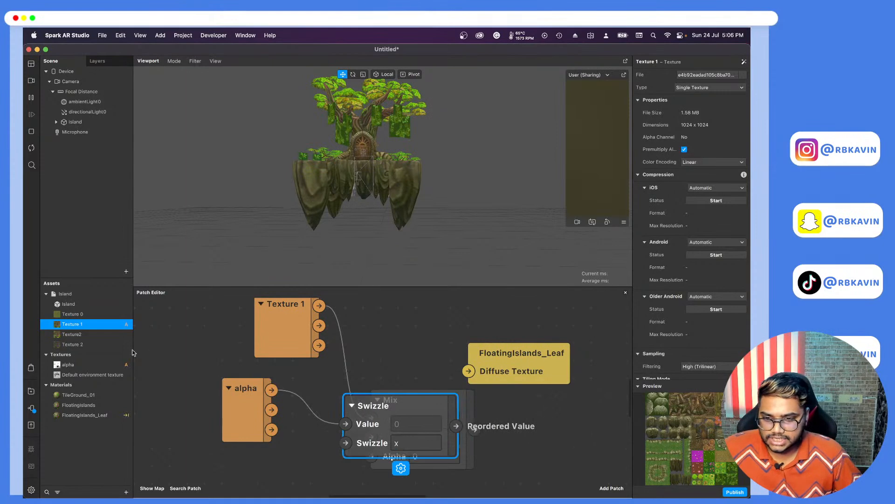
Arrange the alpha and Swizzle patches before the Mix patch, and connect the Swizzle output to Mix's Alpha input.
{"action": "double_click", "coordinate": [70, 365]}
{"action": "key", "text": "Escape"}
{"action": "left_click_drag", "start_coordinate": [243, 406], "coordinate": [189, 424]}
{"action": "left_click_drag", "start_coordinate": [388, 414], "coordinate": [269, 413]}
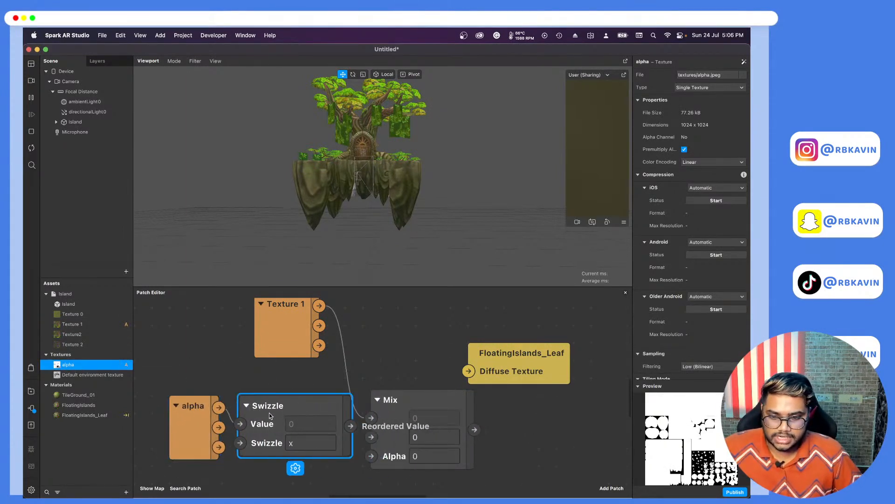
{"action": "left_click_drag", "start_coordinate": [351, 425], "coordinate": [371, 456]}
Space out the Mix and FloatingIslands_Leaf patches, and connect Mix's output to the leaf material's Diffuse Texture.
{"action": "left_click_drag", "start_coordinate": [426, 413], "coordinate": [435, 348]}
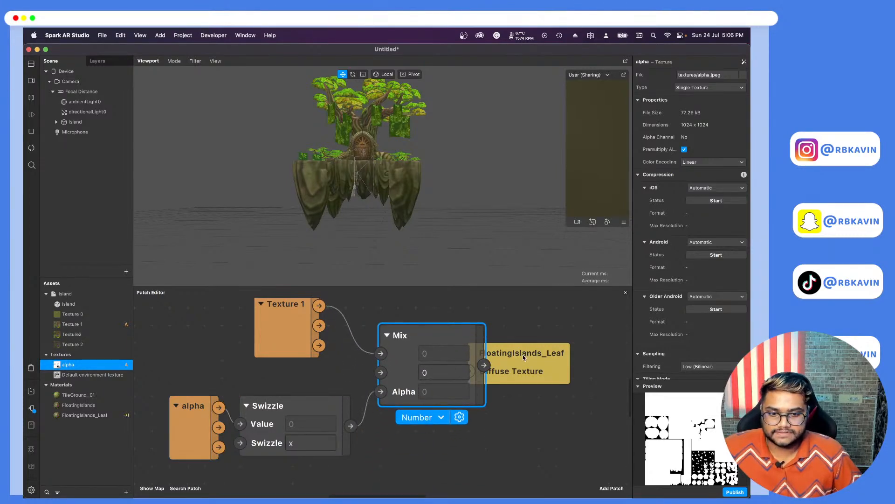
{"action": "left_click_drag", "start_coordinate": [524, 358], "coordinate": [594, 357]}
{"action": "left_click_drag", "start_coordinate": [484, 365], "coordinate": [537, 370]}
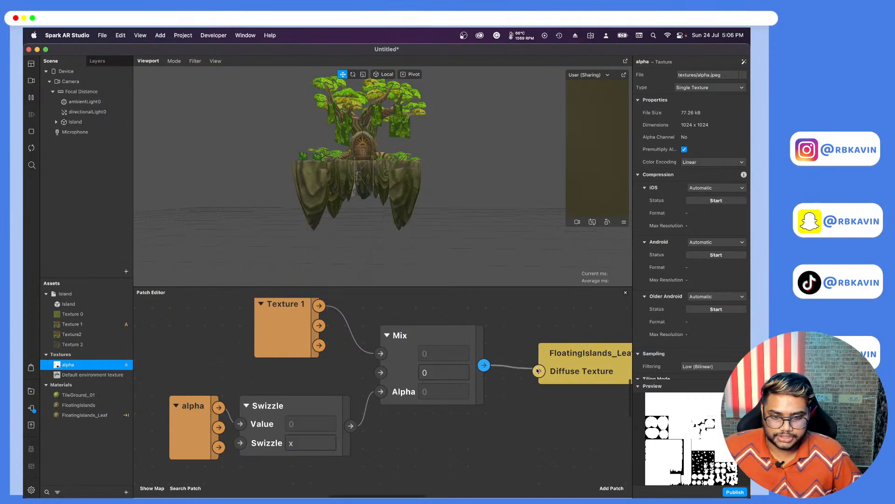
Reroute the Texture 1 connection from the Mix patch's first input to its second input.
{"action": "left_click_drag", "start_coordinate": [444, 168], "coordinate": [482, 199]}
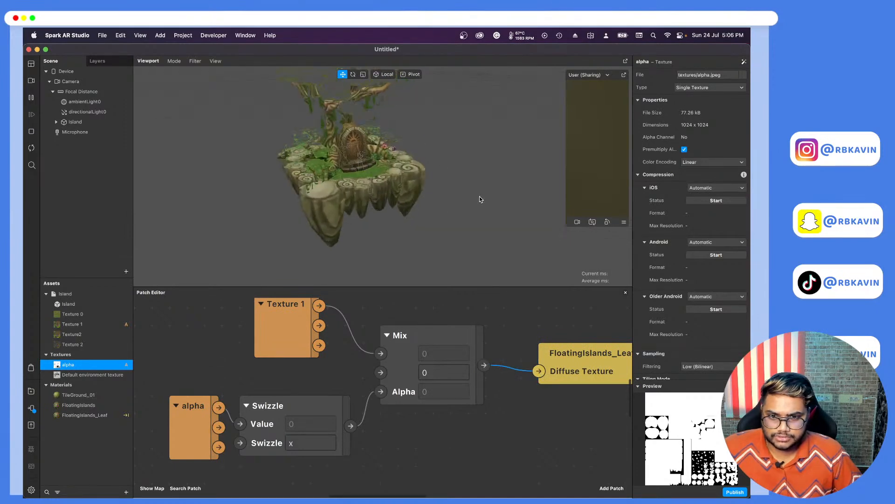
{"action": "scroll", "coordinate": [365, 167], "scroll_direction": "down", "scroll_amount": 3}
{"action": "left_click_drag", "start_coordinate": [382, 353], "coordinate": [380, 372]}
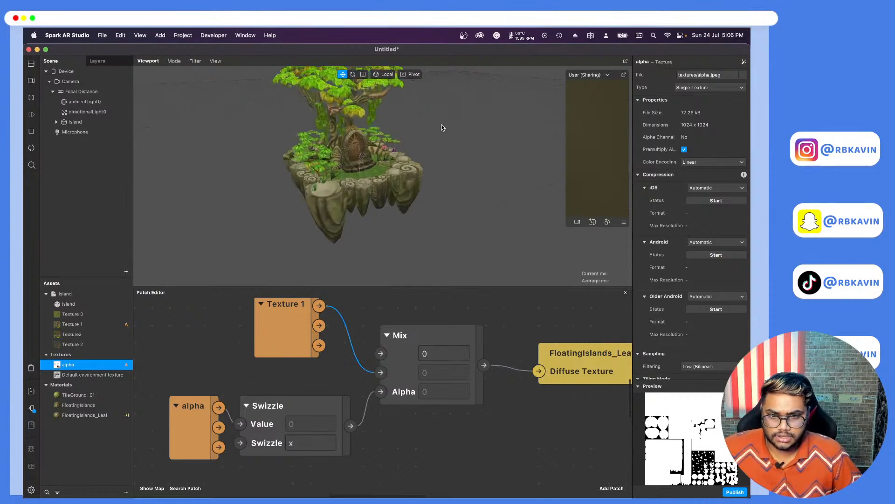
Examine the island's leaves and vines from several angles to check their transparency.
{"action": "scroll", "coordinate": [476, 121], "scroll_direction": "up", "scroll_amount": 2}
{"action": "left_click_drag", "start_coordinate": [469, 119], "coordinate": [478, 87]}
{"action": "scroll", "coordinate": [415, 179], "scroll_direction": "up", "scroll_amount": 4}
{"action": "scroll", "coordinate": [414, 147], "scroll_direction": "down", "scroll_amount": 5}
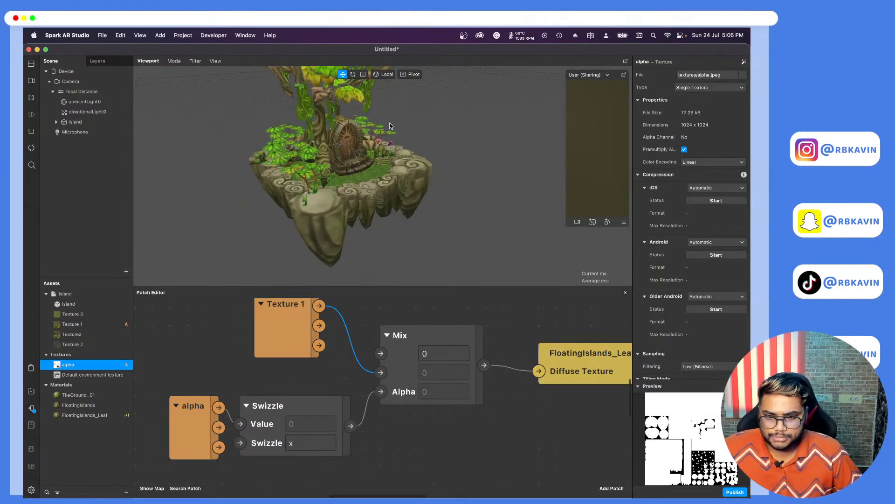
{"action": "left_click_drag", "start_coordinate": [360, 137], "coordinate": [389, 132]}
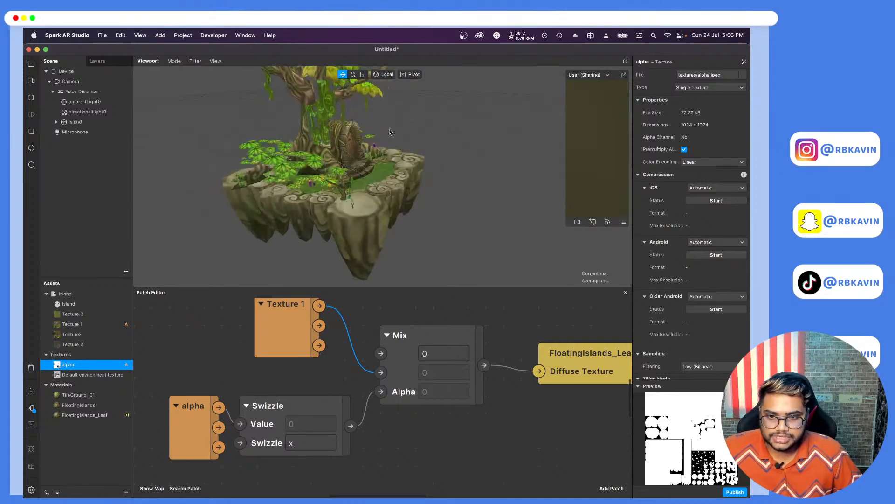
{"action": "scroll", "coordinate": [315, 103], "scroll_direction": "up", "scroll_amount": 5}
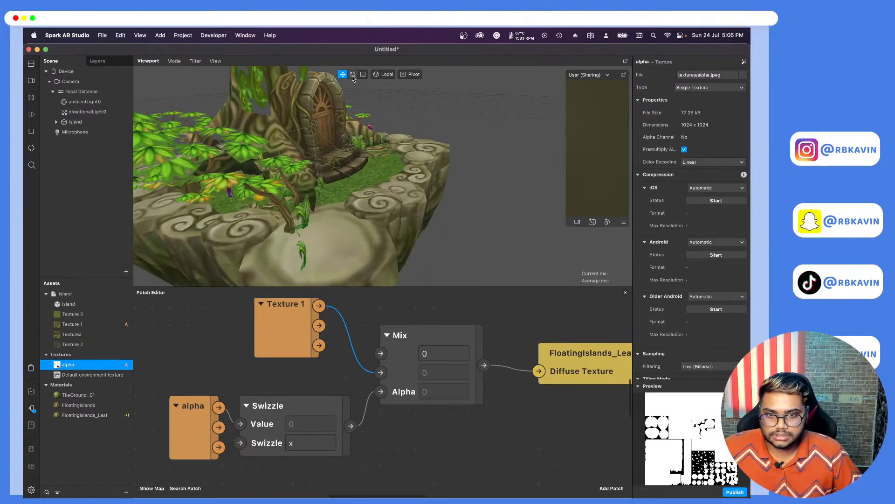
{"action": "left_click_drag", "start_coordinate": [412, 117], "coordinate": [447, 182]}
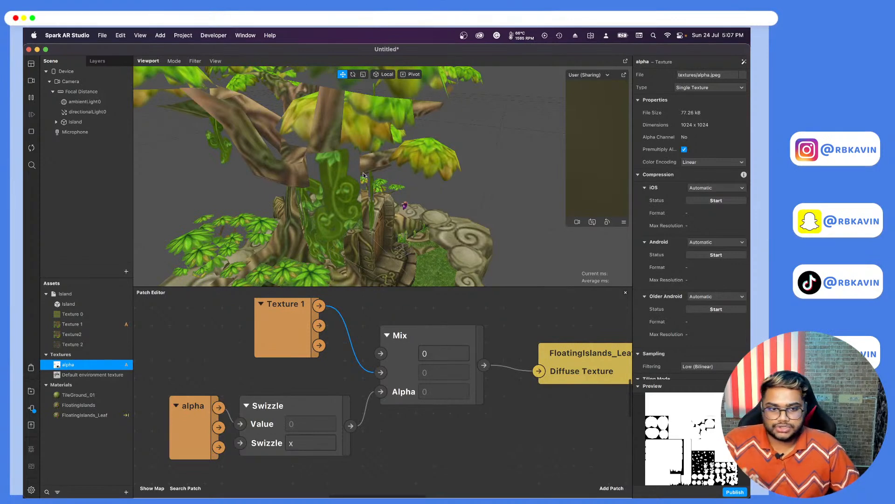
Delete the unused Texture 2 and Texture2 assets from the Island textures.
{"action": "left_click", "coordinate": [98, 334]}
{"action": "left_click", "coordinate": [99, 344]}
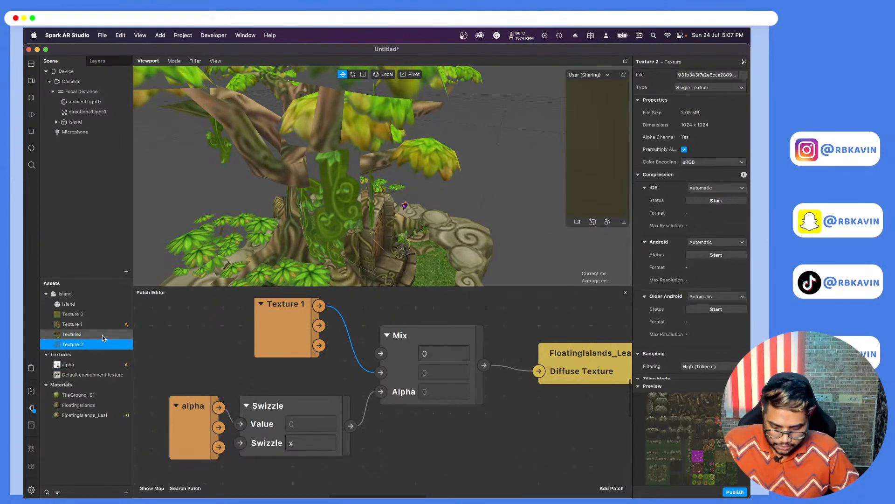
{"action": "key", "text": "Delete"}
{"action": "left_click", "coordinate": [102, 334]}
{"action": "key", "text": "Delete"}
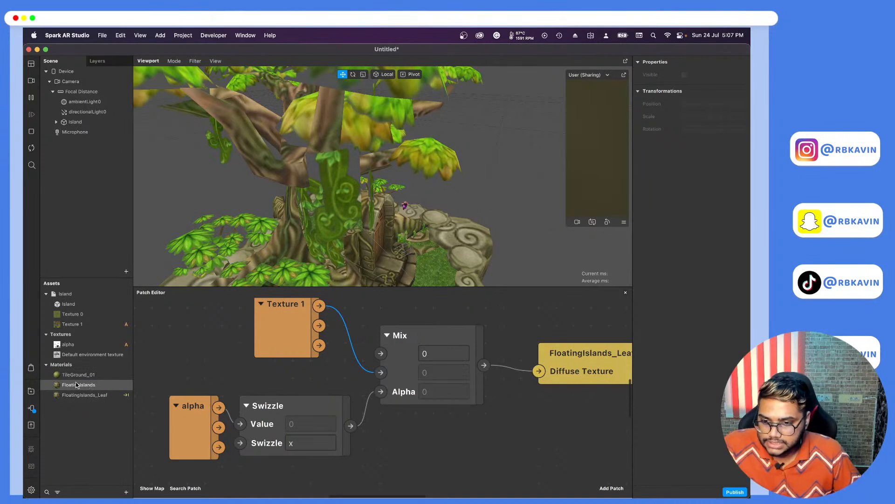
Enable Alpha Test on the FloatingIslands_Leaf material with a cutoff of 51, and check the foliage around the tree.
{"action": "left_click", "coordinate": [75, 395]}
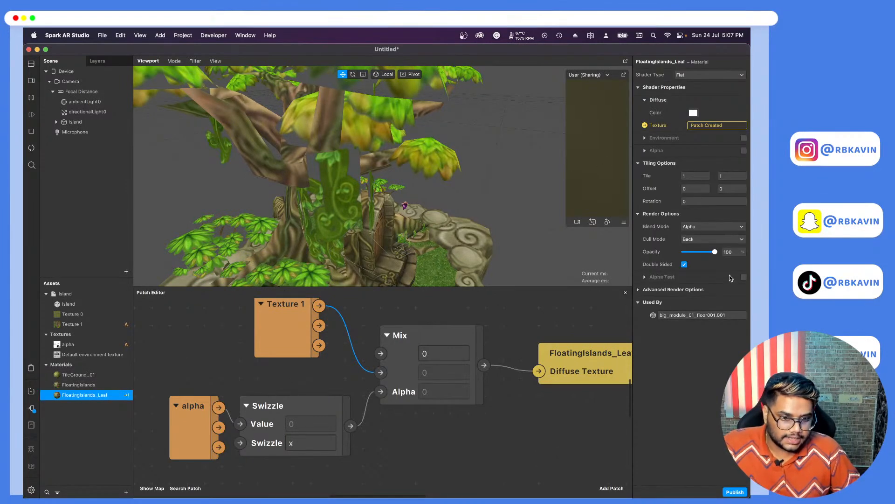
{"action": "left_click", "coordinate": [745, 277]}
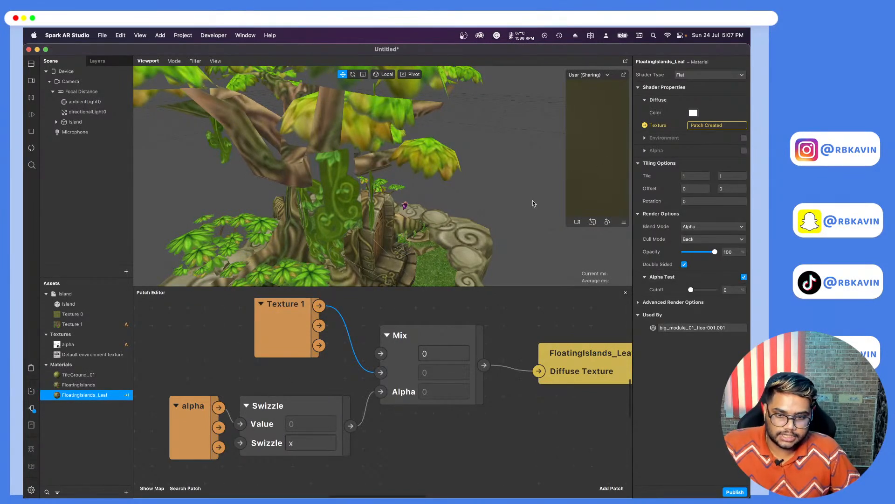
{"action": "left_click", "coordinate": [744, 278]}
{"action": "left_click", "coordinate": [745, 277]}
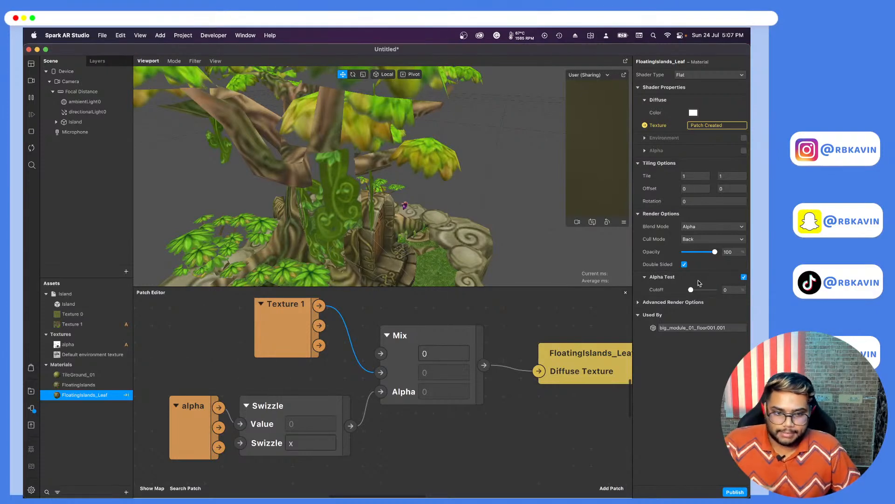
{"action": "left_click_drag", "start_coordinate": [700, 291], "coordinate": [701, 293]}
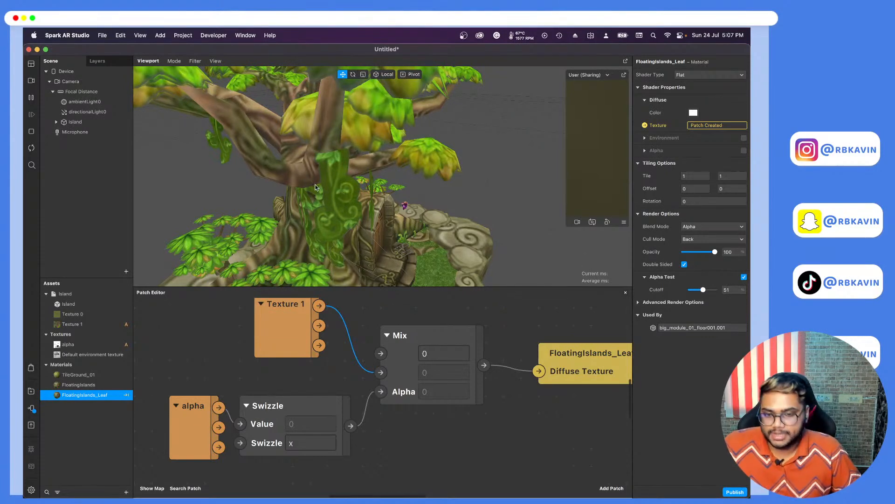
{"action": "left_click_drag", "start_coordinate": [330, 192], "coordinate": [301, 200]}
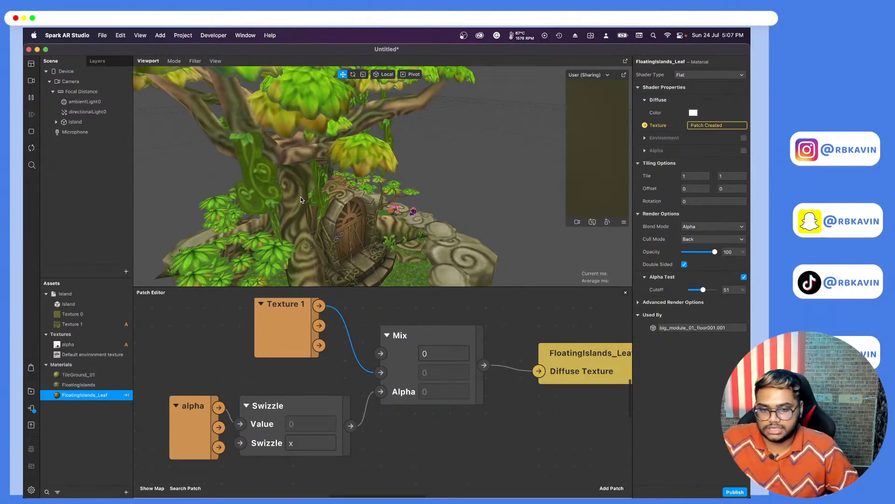
{"action": "left_click_drag", "start_coordinate": [300, 200], "coordinate": [379, 180]}
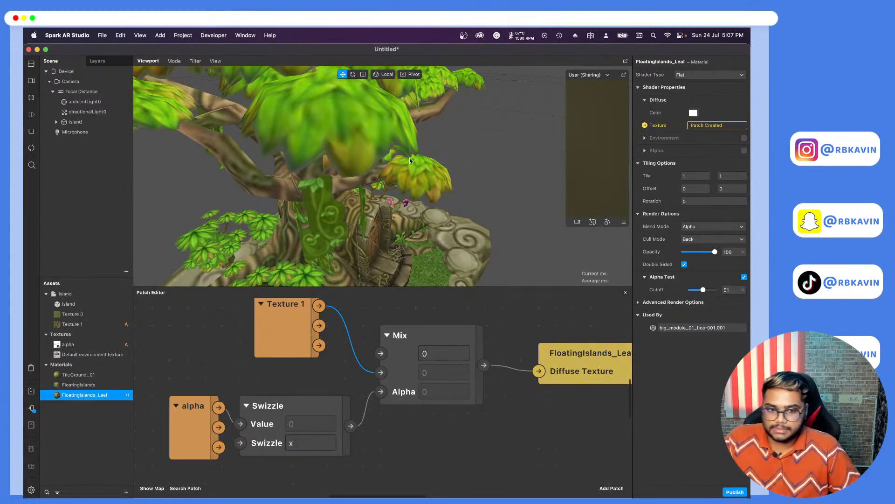
Compare the foliage with the FloatingIslands_Leaf material's Alpha Test switched off, and switch it back on.
{"action": "left_click", "coordinate": [744, 277]}
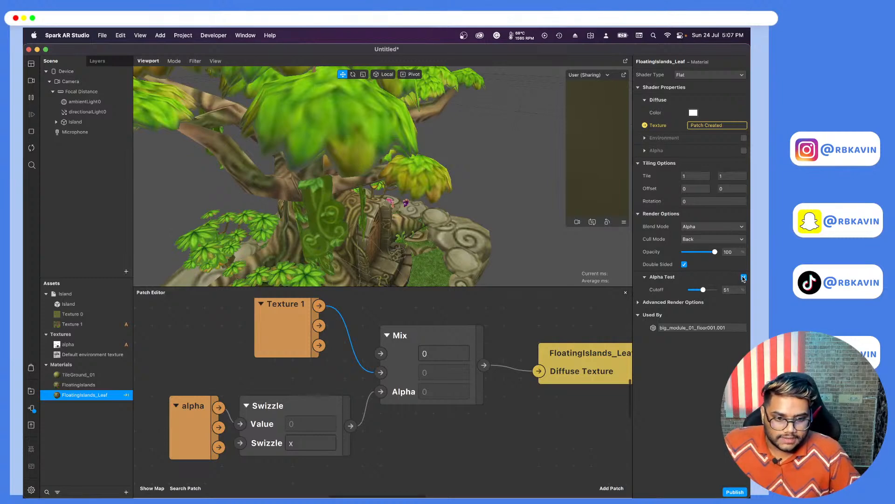
{"action": "left_click", "coordinate": [345, 169]}
{"action": "scroll", "coordinate": [342, 177], "scroll_direction": "up", "scroll_amount": 3}
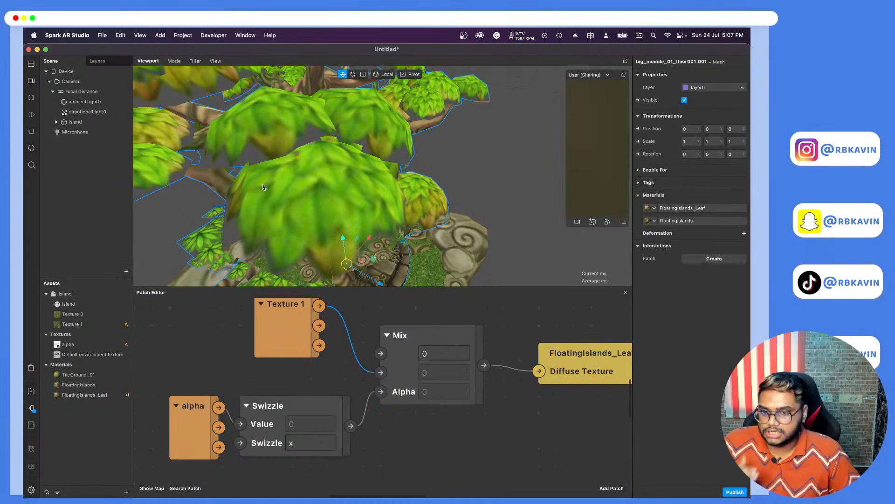
{"action": "scroll", "coordinate": [255, 188], "scroll_direction": "up", "scroll_amount": 3}
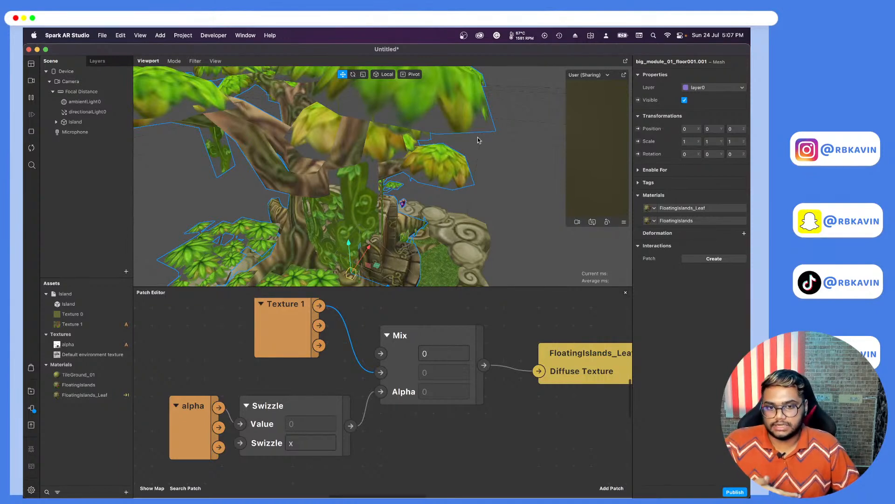
{"action": "left_click", "coordinate": [318, 132]}
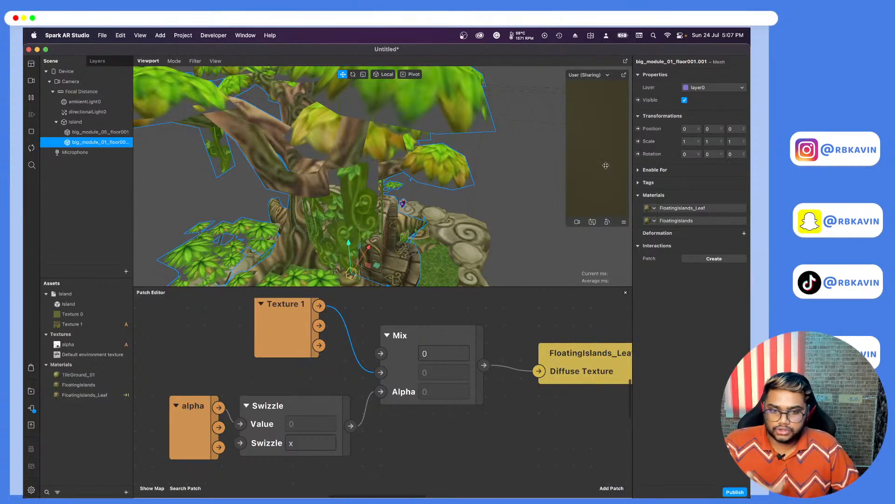
{"action": "left_click", "coordinate": [709, 209]}
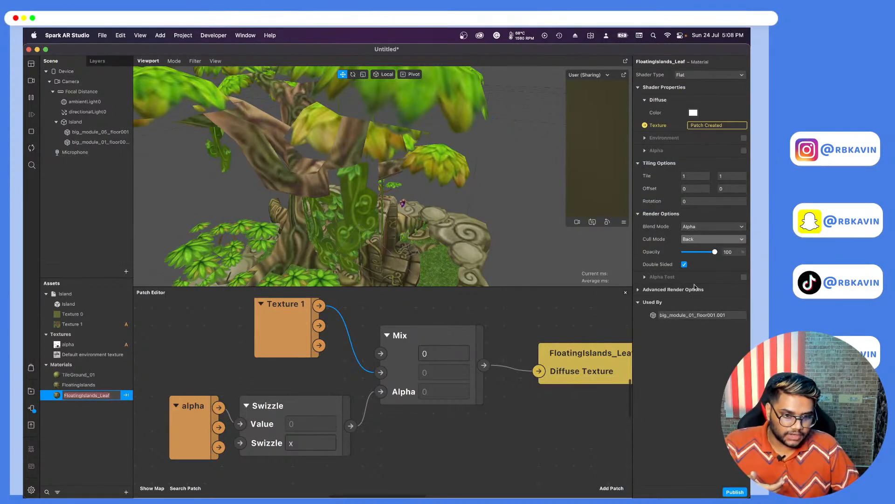
{"action": "left_click", "coordinate": [743, 277]}
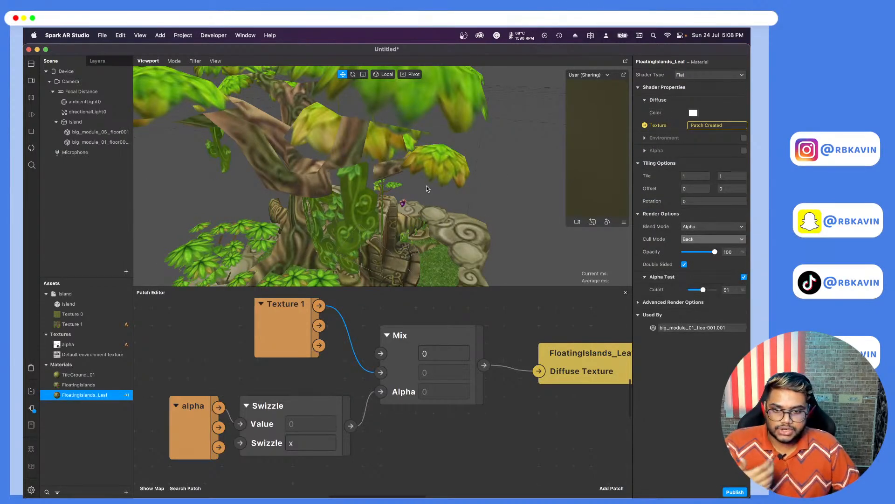
Raise the FloatingIslands_Leaf material's Alpha Test cutoff to 73, inspecting the leaf edges before and after the change.
{"action": "left_click_drag", "start_coordinate": [406, 177], "coordinate": [267, 131]}
{"action": "left_click", "coordinate": [267, 131]}
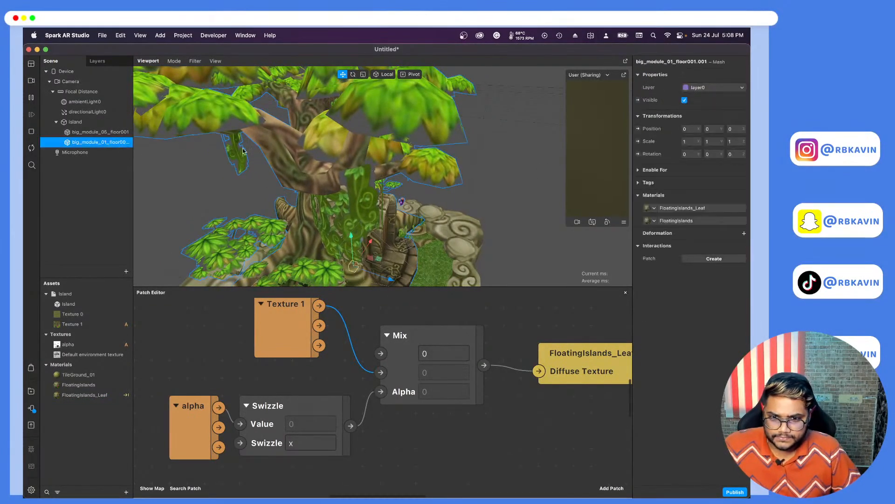
{"action": "scroll", "coordinate": [392, 186], "scroll_direction": "down", "scroll_amount": 5}
{"action": "scroll", "coordinate": [387, 177], "scroll_direction": "up", "scroll_amount": 6}
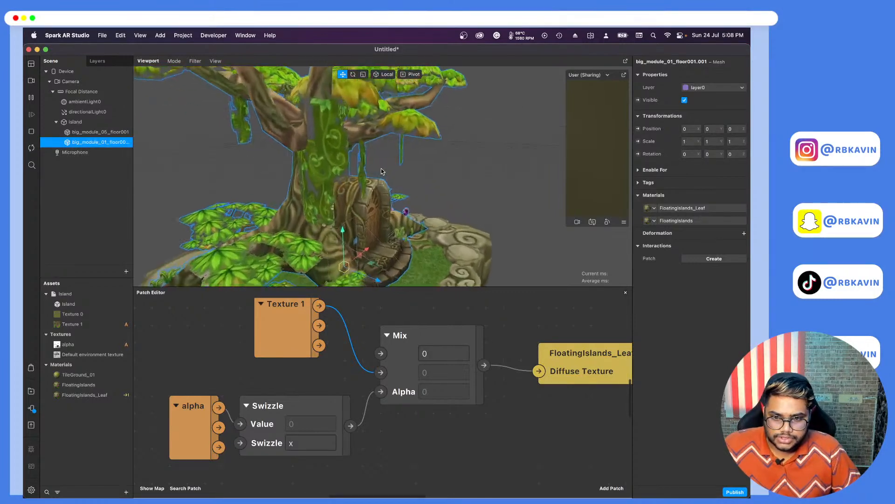
{"action": "left_click", "coordinate": [698, 210]}
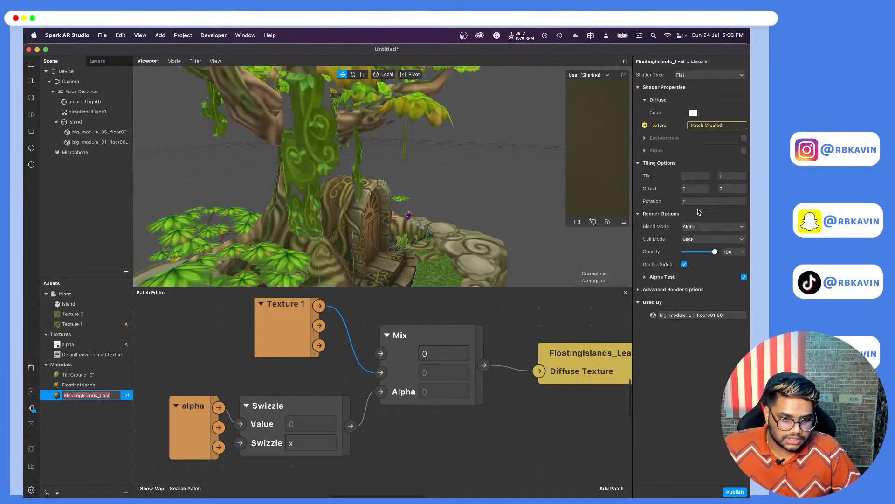
{"action": "left_click", "coordinate": [650, 277]}
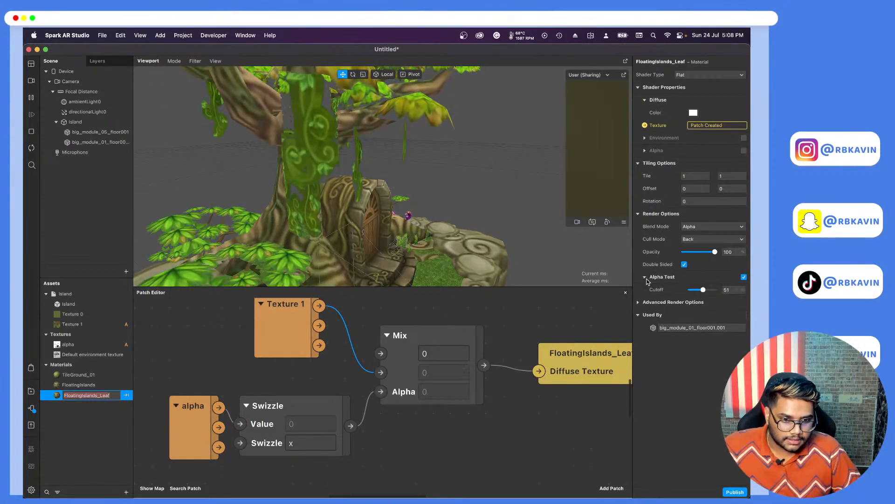
{"action": "left_click", "coordinate": [704, 289]}
{"action": "left_click_drag", "start_coordinate": [704, 290], "coordinate": [707, 290]}
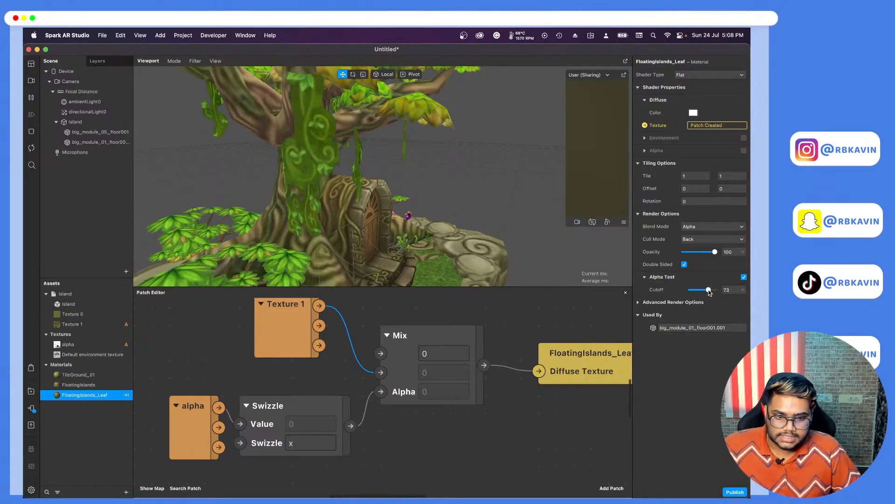
{"action": "scroll", "coordinate": [512, 200], "scroll_direction": "down", "scroll_amount": 5}
{"action": "left_click_drag", "start_coordinate": [512, 200], "coordinate": [508, 225], "text": "alt"}
{"action": "scroll", "coordinate": [508, 223], "scroll_direction": "up", "scroll_amount": 5}
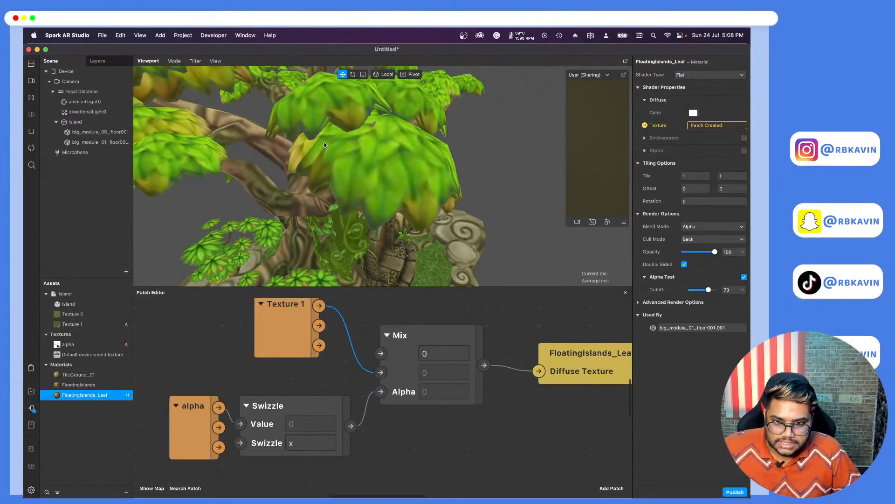
Add a Plane Tracker to the scene.
{"action": "scroll", "coordinate": [315, 153], "scroll_direction": "down", "scroll_amount": 5}
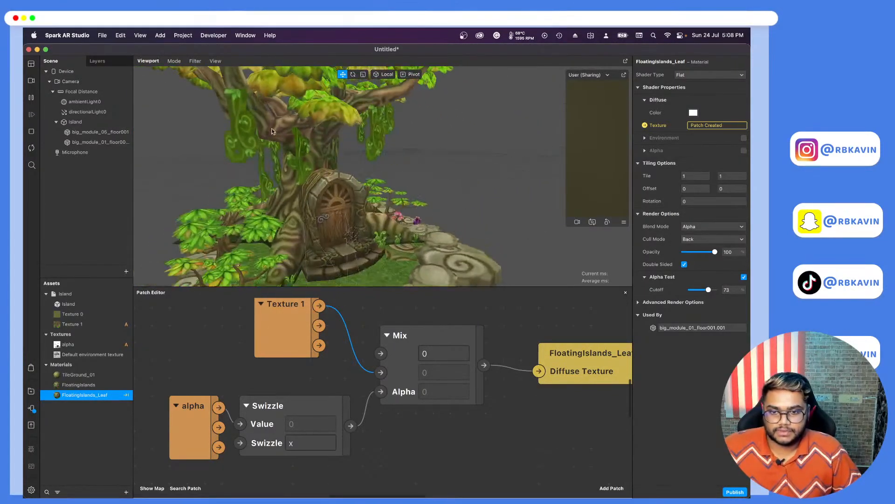
{"action": "scroll", "coordinate": [273, 131], "scroll_direction": "down", "scroll_amount": 8}
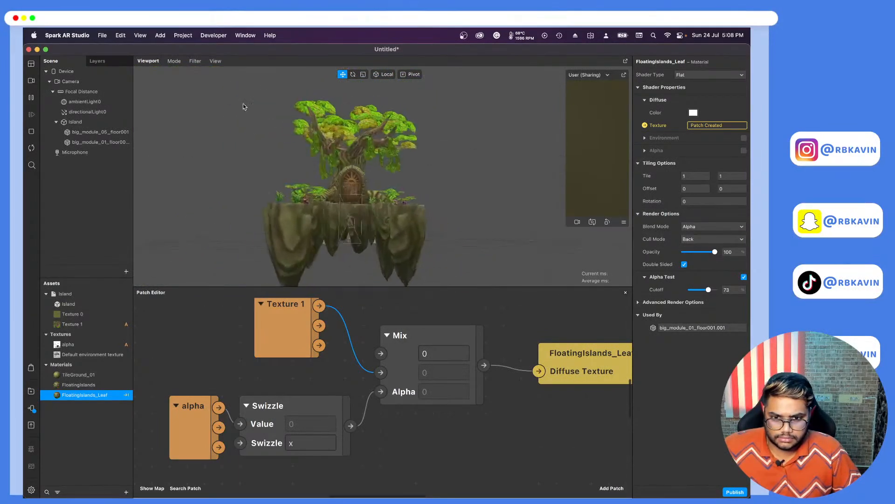
{"action": "left_click_drag", "start_coordinate": [194, 113], "coordinate": [214, 124], "text": "alt"}
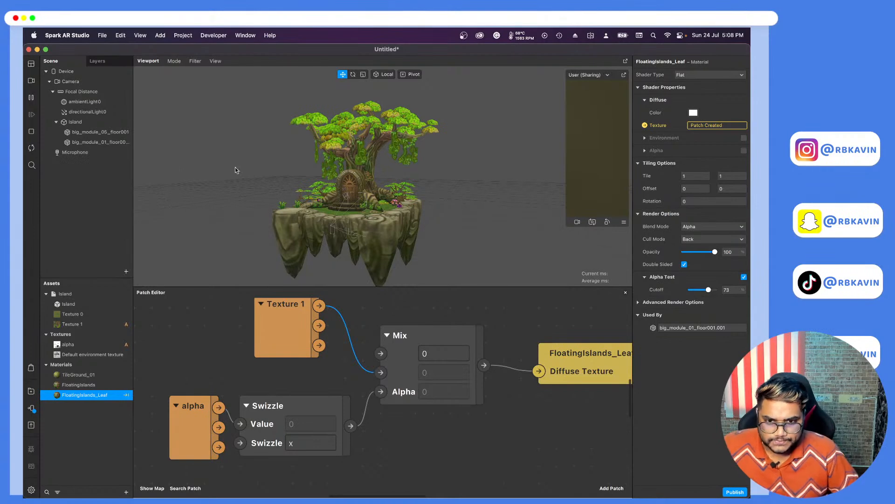
{"action": "scroll", "coordinate": [348, 216], "scroll_direction": "down", "scroll_amount": 3}
{"action": "left_click", "coordinate": [83, 122]}
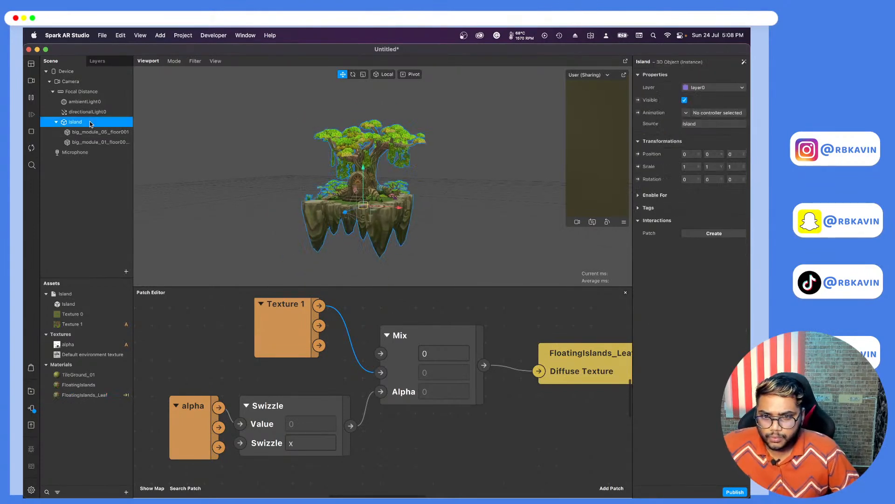
{"action": "left_click", "coordinate": [173, 183]}
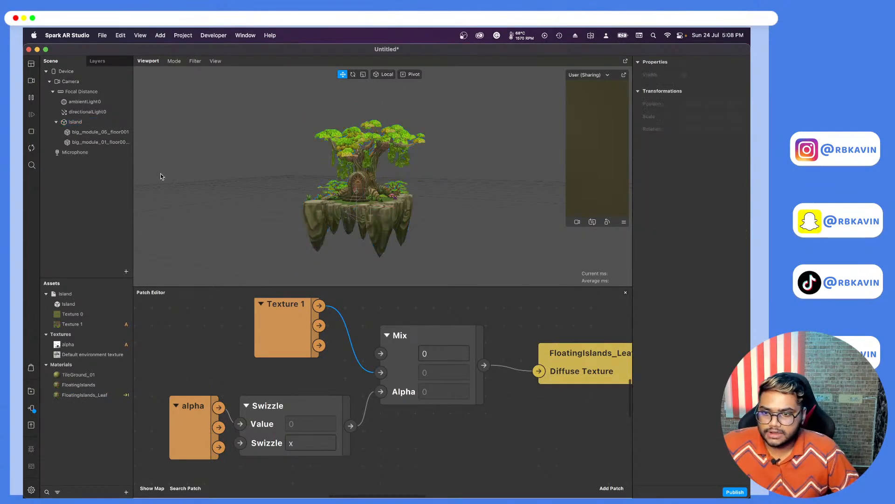
{"action": "left_click", "coordinate": [126, 271]}
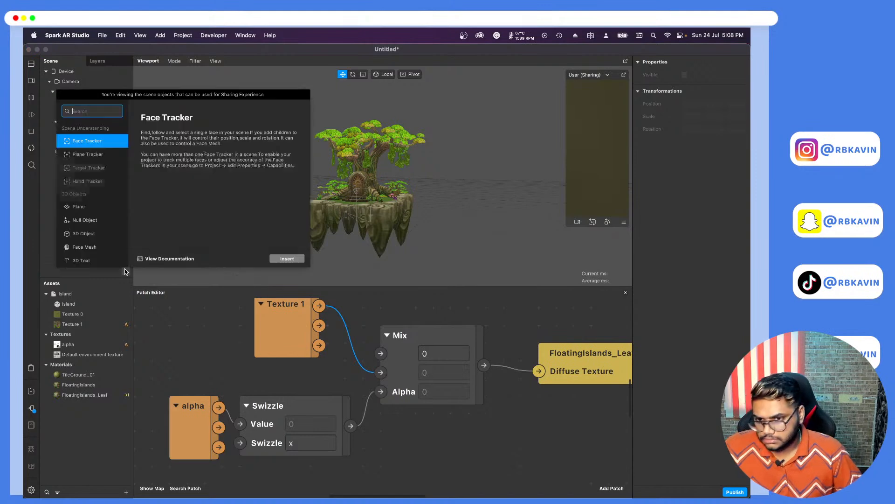
{"action": "left_click", "coordinate": [98, 155]}
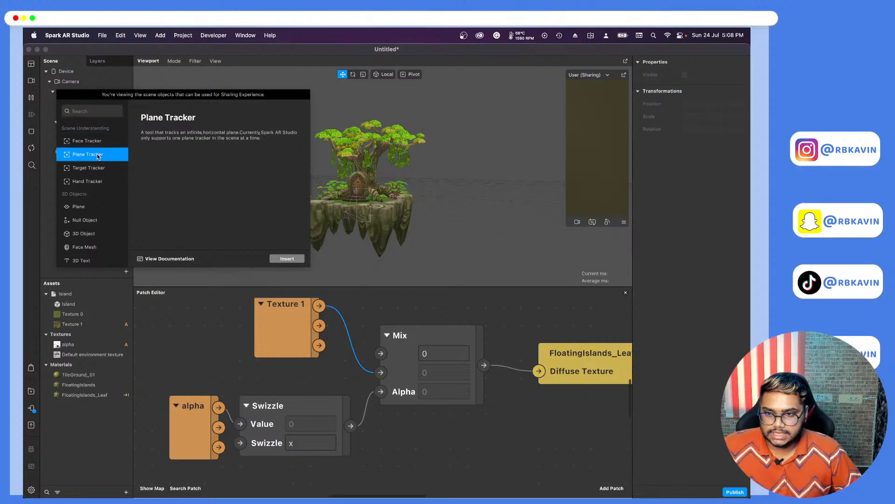
{"action": "left_click", "coordinate": [287, 258]}
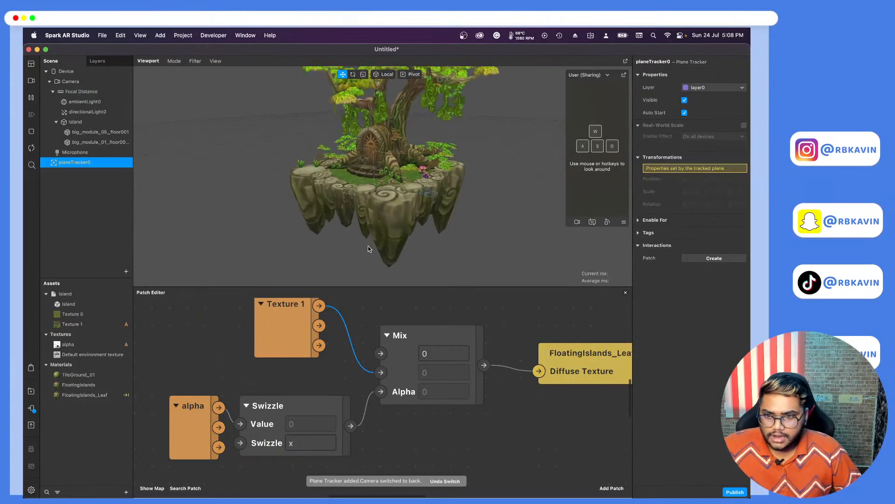
Add a null object inside the plane tracker and nest the Island model under that null object.
{"action": "right_click", "coordinate": [80, 166]}
{"action": "mouse_move", "coordinate": [121, 171]}
{"action": "left_click", "coordinate": [169, 232]}
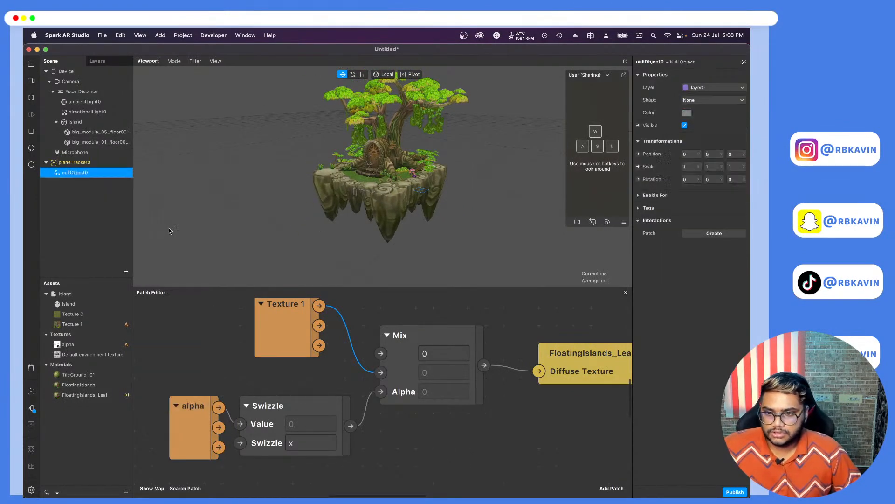
{"action": "left_click_drag", "start_coordinate": [75, 121], "coordinate": [91, 172]}
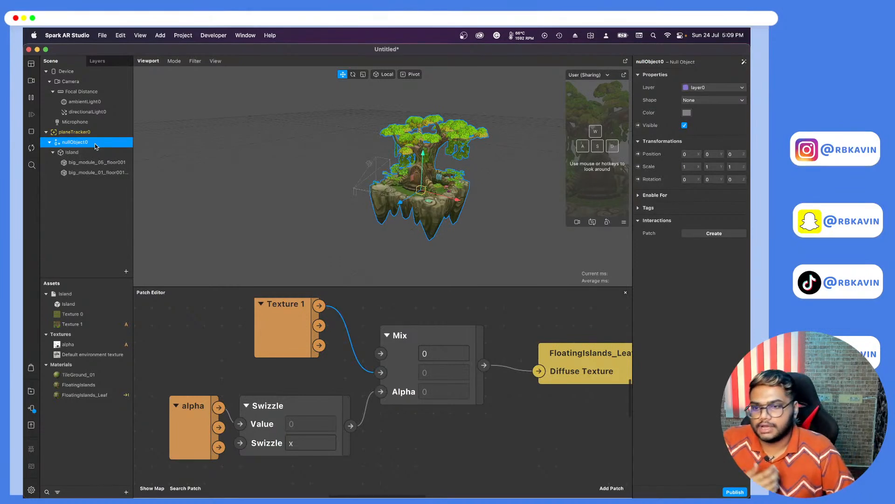
Switch off Alpha Test on the FloatingIslands_Leaf material used by the island's second mesh.
{"action": "scroll", "coordinate": [396, 179], "scroll_direction": "up", "scroll_amount": 5}
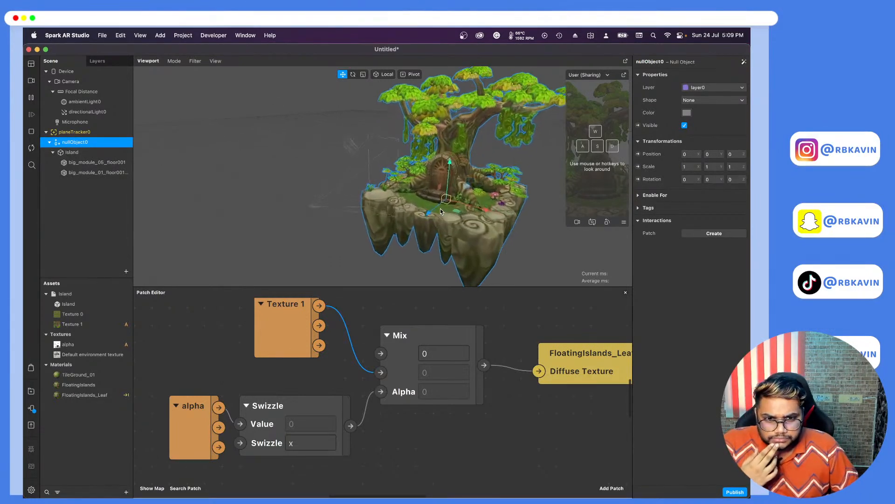
{"action": "scroll", "coordinate": [467, 189], "scroll_direction": "up", "scroll_amount": 3}
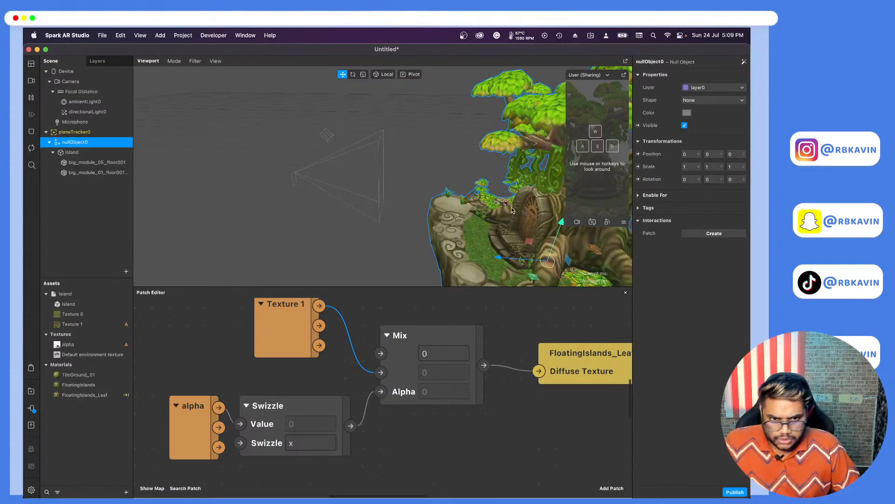
{"action": "scroll", "coordinate": [390, 196], "scroll_direction": "up", "scroll_amount": 4}
{"action": "scroll", "coordinate": [390, 196], "scroll_direction": "down", "scroll_amount": 3}
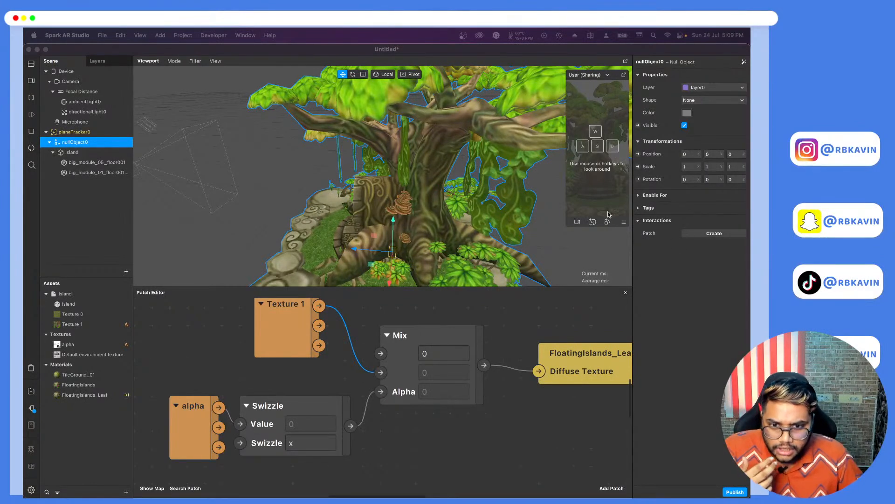
{"action": "scroll", "coordinate": [459, 118], "scroll_direction": "up", "scroll_amount": 1}
{"action": "scroll", "coordinate": [459, 121], "scroll_direction": "up", "scroll_amount": 2}
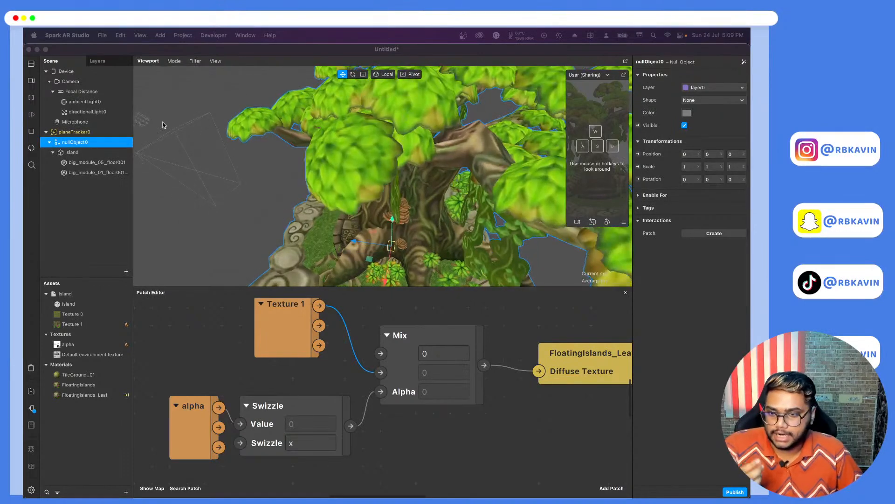
{"action": "left_click", "coordinate": [98, 174]}
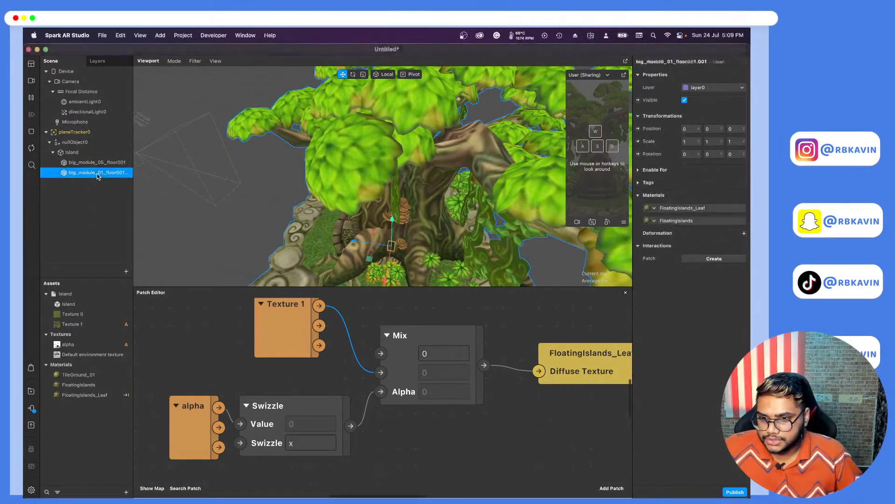
{"action": "left_click", "coordinate": [686, 208]}
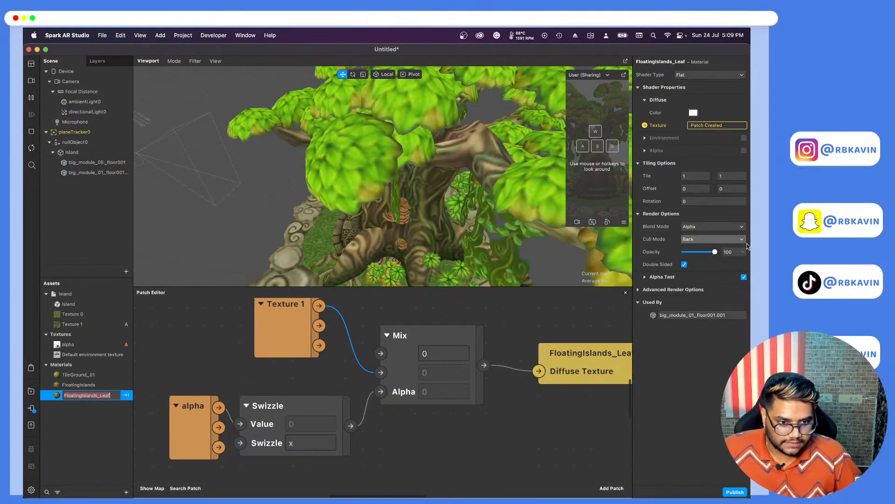
{"action": "left_click", "coordinate": [744, 277]}
Examine the edges and overlaps of the leaves and hanging vines around the tree without Alpha Test.
{"action": "scroll", "coordinate": [485, 213], "scroll_direction": "down", "scroll_amount": 2}
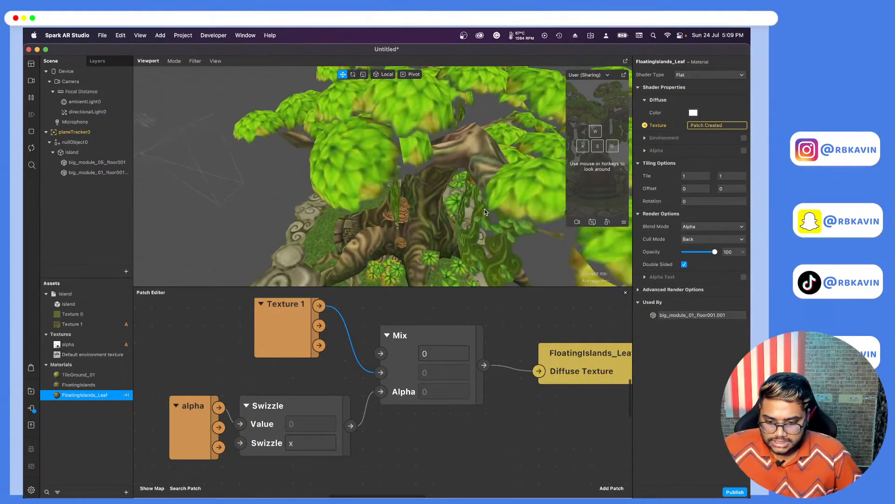
{"action": "scroll", "coordinate": [485, 209], "scroll_direction": "down", "scroll_amount": 3}
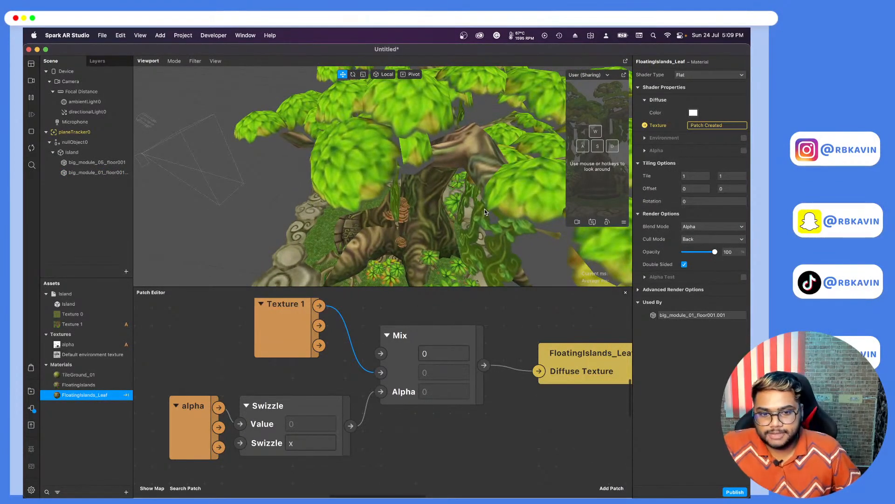
{"action": "scroll", "coordinate": [462, 196], "scroll_direction": "up", "scroll_amount": 5}
{"action": "scroll", "coordinate": [382, 180], "scroll_direction": "up", "scroll_amount": 3}
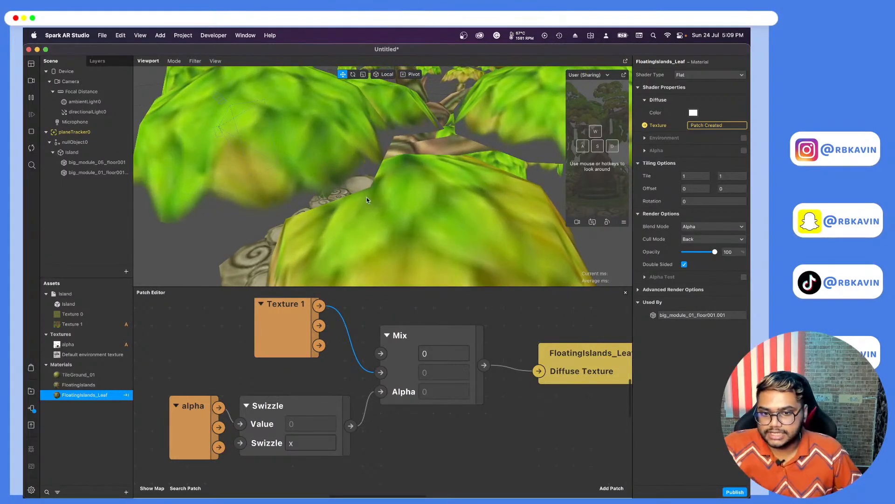
{"action": "scroll", "coordinate": [366, 197], "scroll_direction": "up", "scroll_amount": 4}
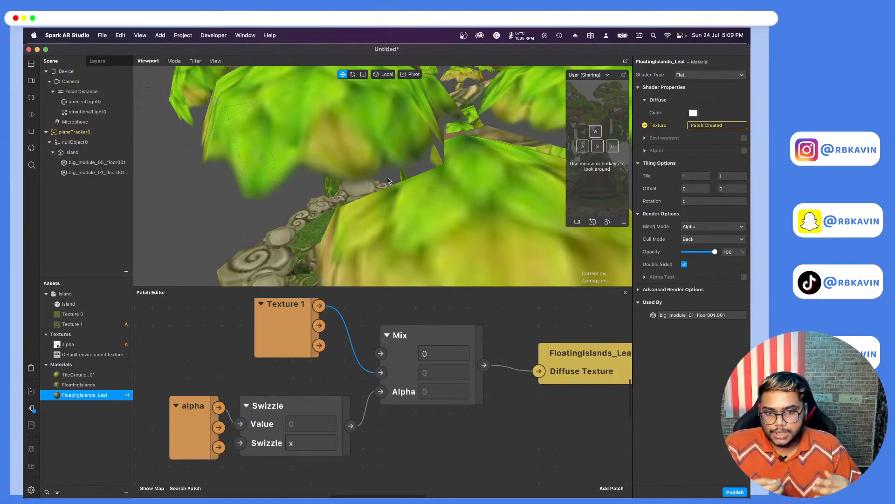
{"action": "scroll", "coordinate": [388, 178], "scroll_direction": "down", "scroll_amount": 3}
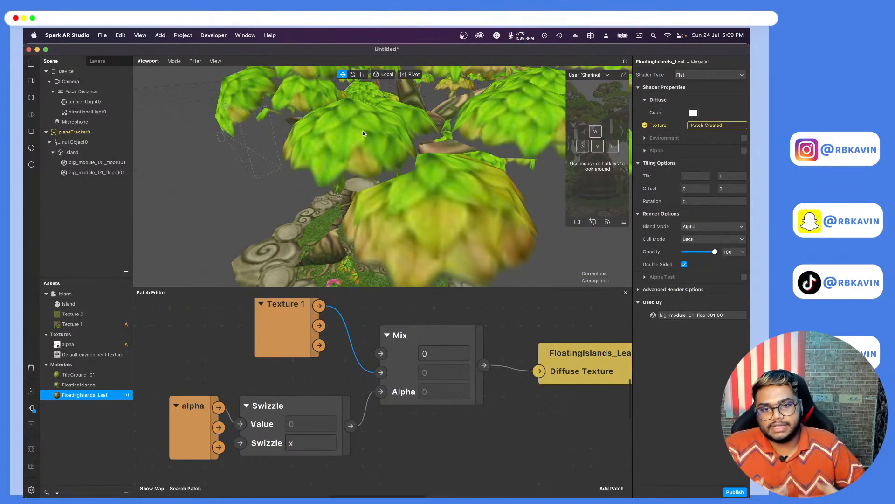
{"action": "scroll", "coordinate": [367, 169], "scroll_direction": "down", "scroll_amount": 3}
{"action": "scroll", "coordinate": [469, 156], "scroll_direction": "up", "scroll_amount": 5}
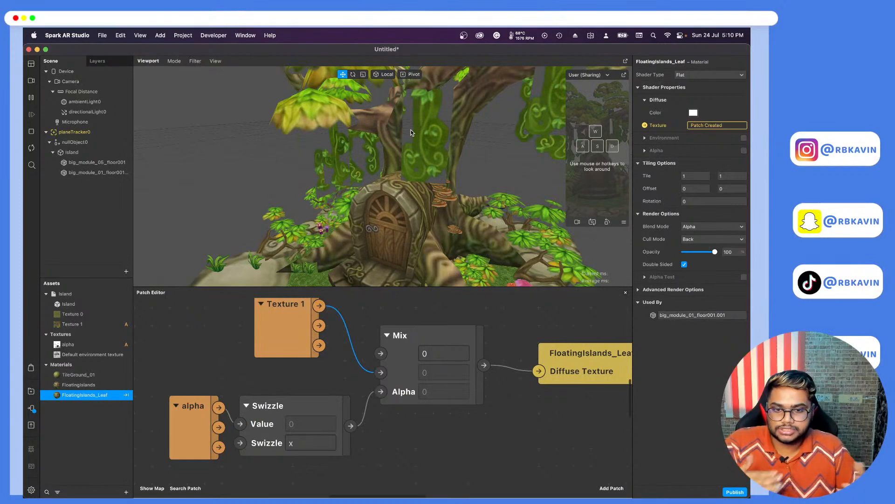
{"action": "scroll", "coordinate": [415, 122], "scroll_direction": "up", "scroll_amount": 3}
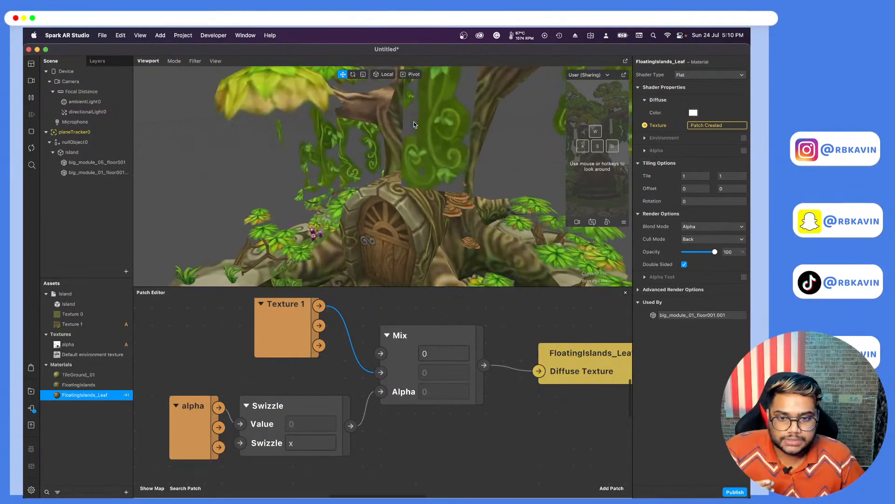
{"action": "scroll", "coordinate": [414, 121], "scroll_direction": "down", "scroll_amount": 4}
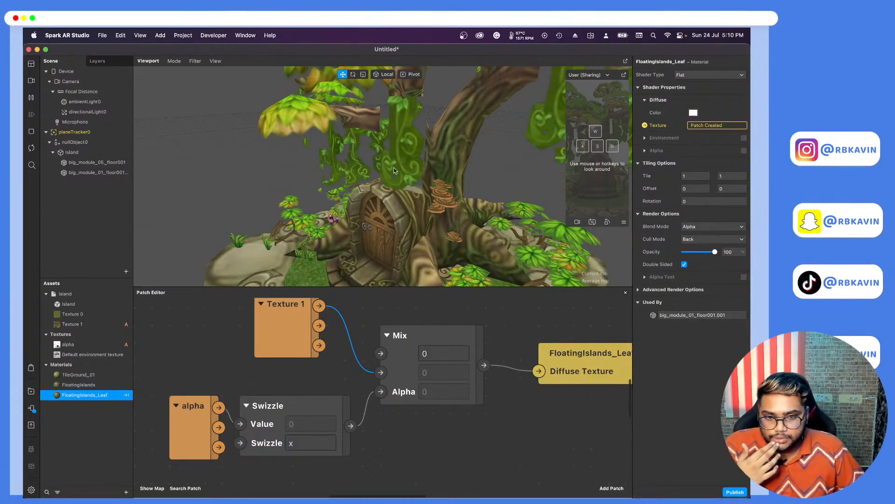
{"action": "scroll", "coordinate": [395, 168], "scroll_direction": "up", "scroll_amount": 3}
{"action": "scroll", "coordinate": [387, 124], "scroll_direction": "down", "scroll_amount": 5}
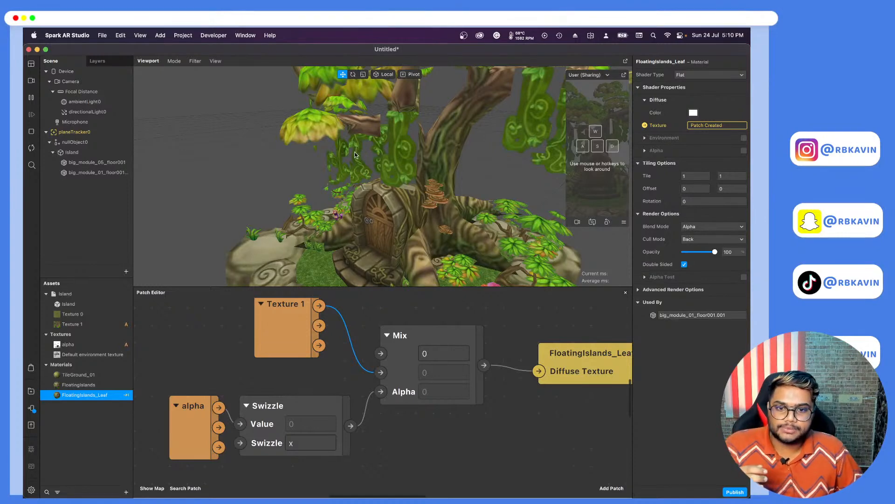
{"action": "middle_click_drag", "start_coordinate": [354, 153], "coordinate": [348, 156]}
{"action": "scroll", "coordinate": [348, 159], "scroll_direction": "up", "scroll_amount": 3}
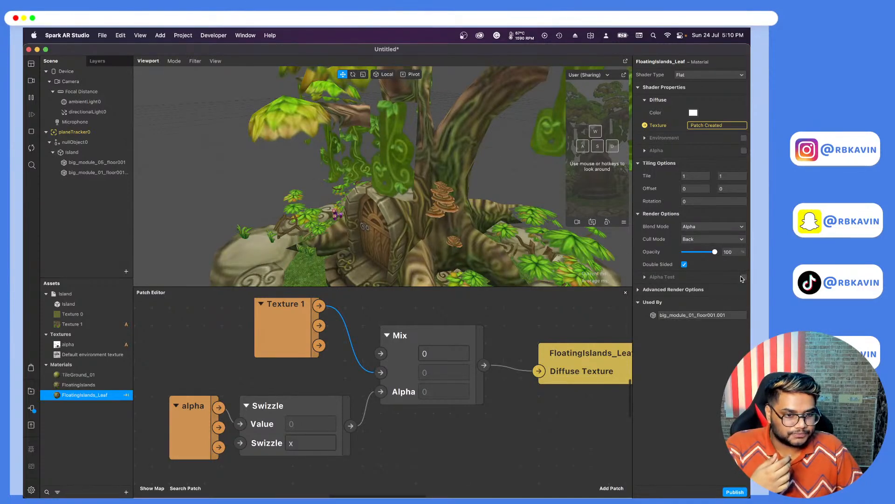
Switch the FloatingIslands_Leaf material's Alpha Test back on and try its cutoff at the extremes, 100 and 0.
{"action": "double_click", "coordinate": [94, 392]}
{"action": "left_click", "coordinate": [73, 415]}
{"action": "left_click", "coordinate": [95, 393]}
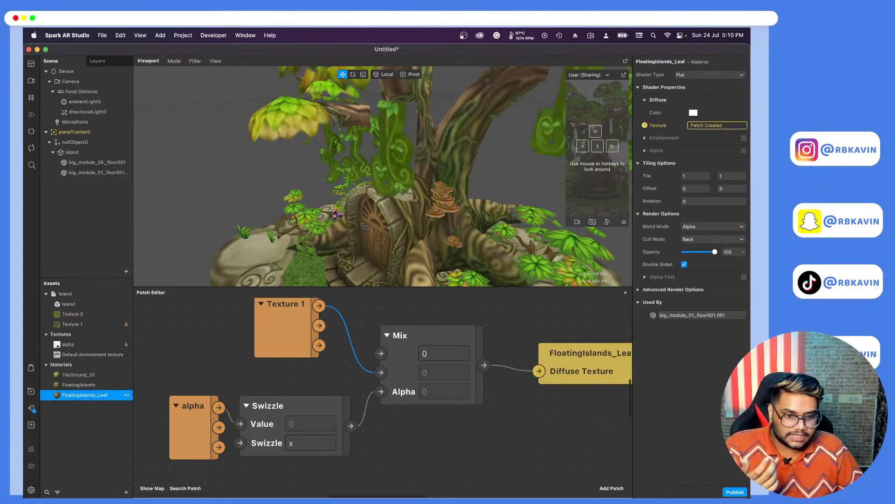
{"action": "left_click", "coordinate": [744, 277]}
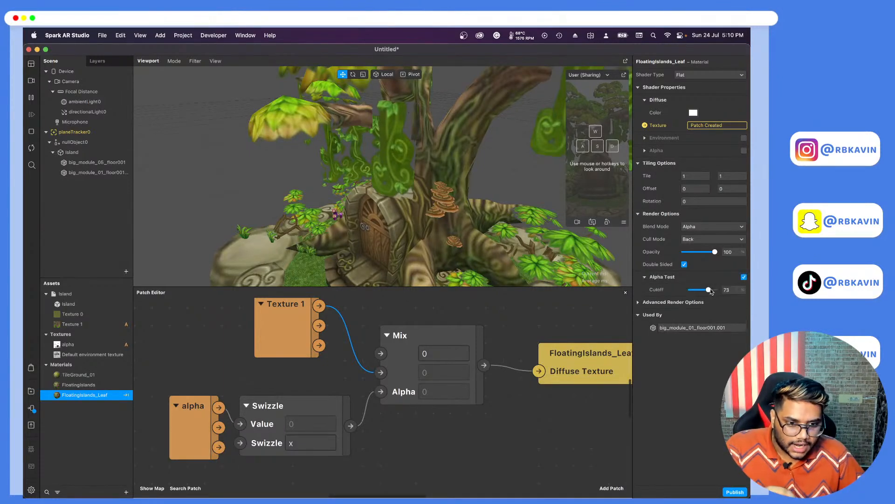
{"action": "left_click_drag", "start_coordinate": [691, 290], "coordinate": [716, 290]}
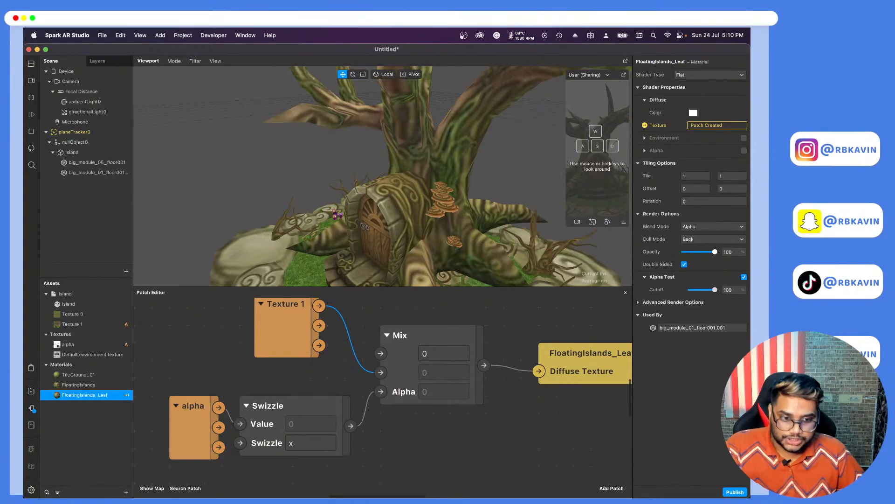
{"action": "scroll", "coordinate": [486, 199], "scroll_direction": "down", "scroll_amount": 5}
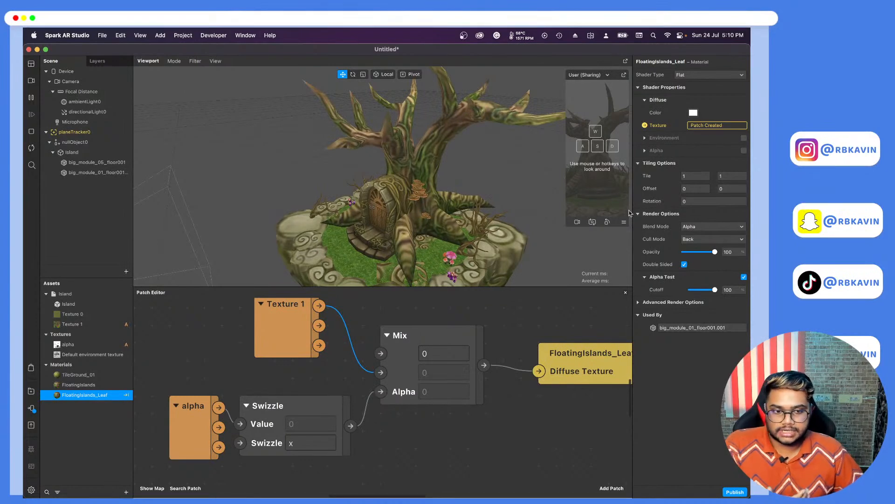
{"action": "left_click_drag", "start_coordinate": [715, 291], "coordinate": [682, 290]}
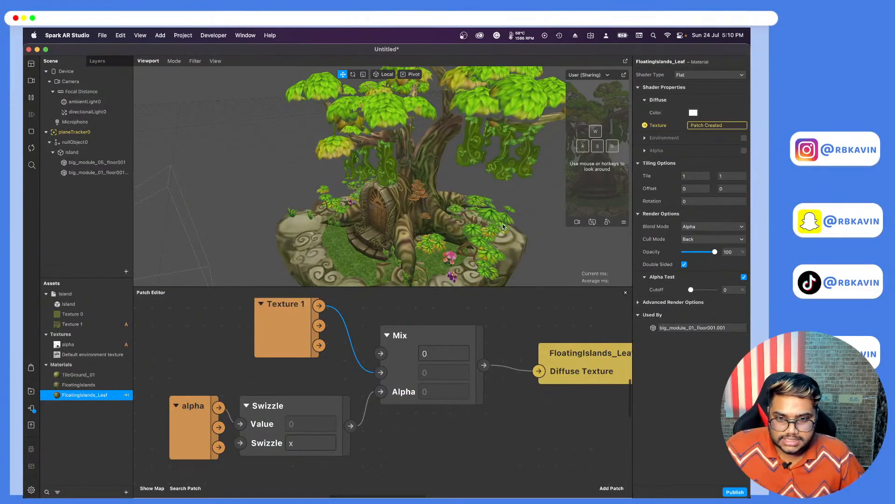
Enlarge the viewport around the hanging vines and set the FloatingIslands_Leaf material's Alpha Test cutoff to 19.
{"action": "scroll", "coordinate": [503, 227], "scroll_direction": "up", "scroll_amount": 5}
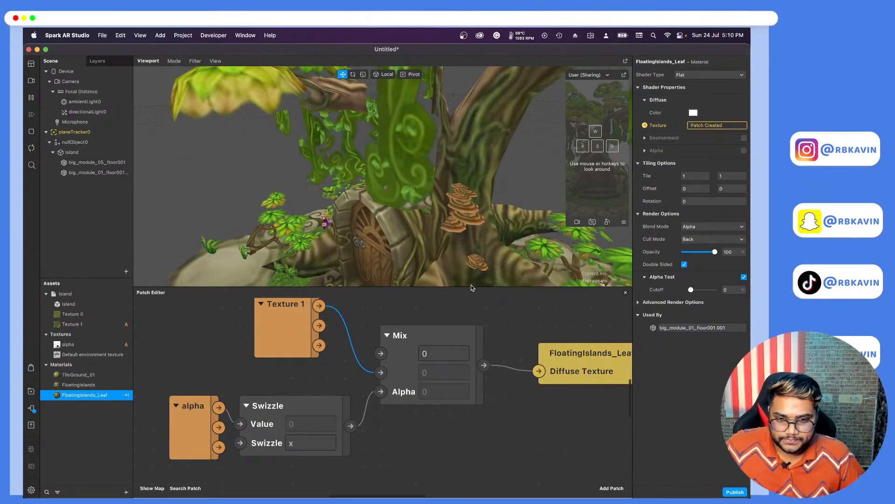
{"action": "left_click_drag", "start_coordinate": [469, 287], "coordinate": [481, 435]}
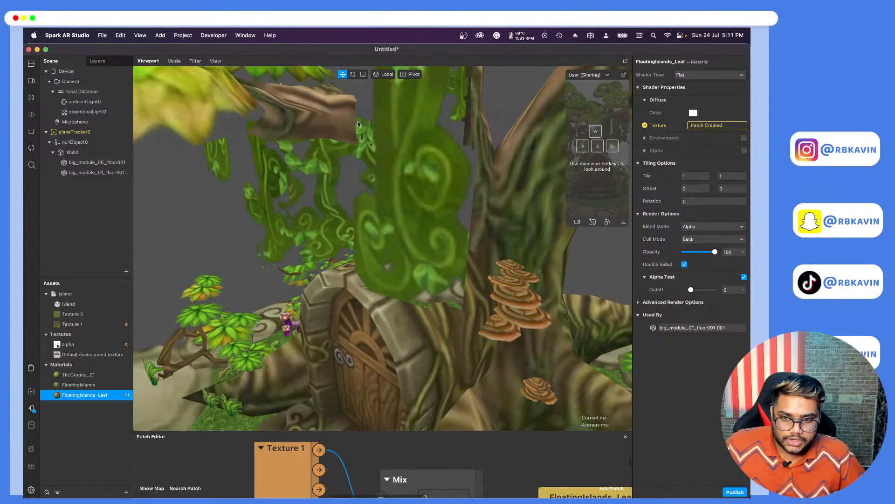
{"action": "left_click_drag", "start_coordinate": [694, 290], "coordinate": [697, 292]}
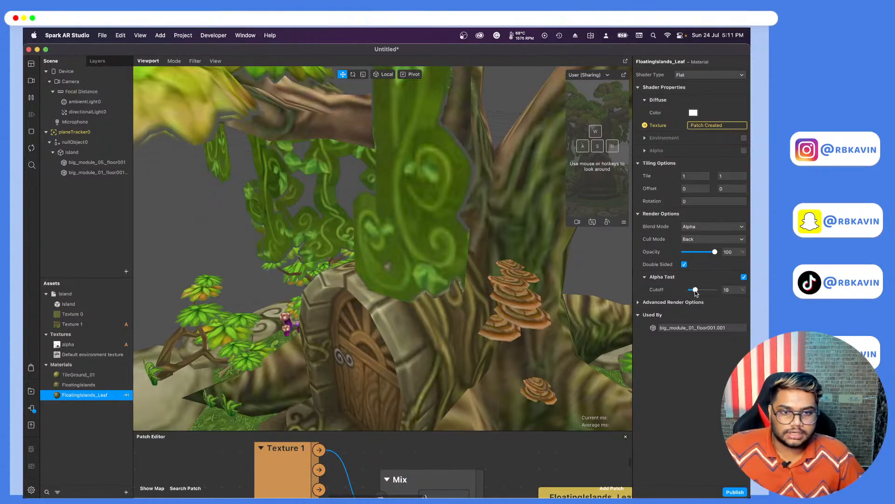
{"action": "scroll", "coordinate": [487, 214], "scroll_direction": "down", "scroll_amount": 3}
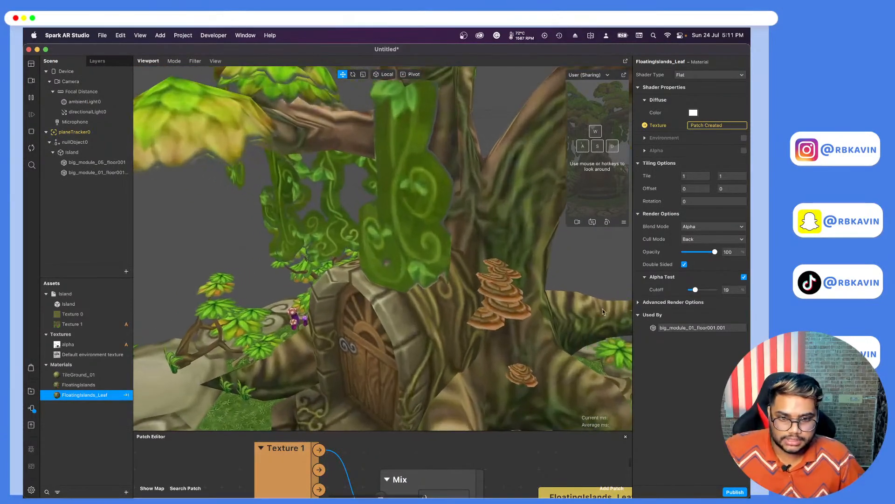
Set the FloatingIslands_Leaf material's Alpha Test cutoff to 83 and check the foliage and hanging vines from several angles.
{"action": "left_click_drag", "start_coordinate": [697, 293], "coordinate": [712, 292]}
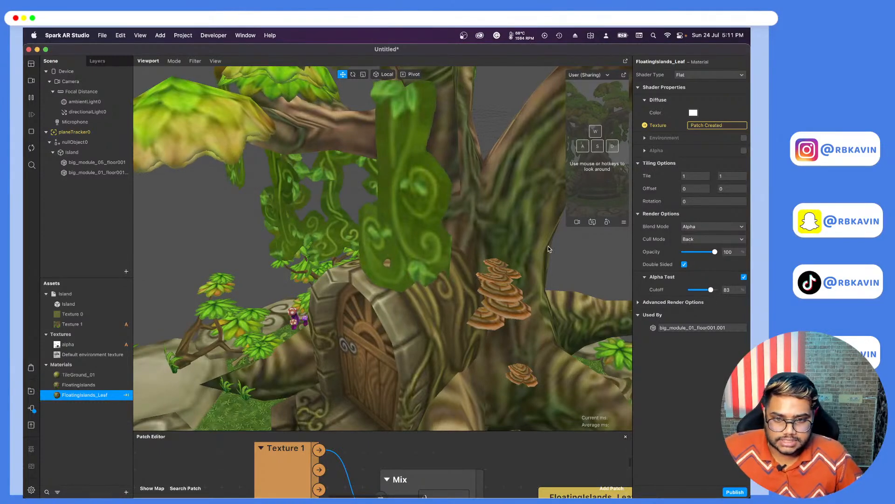
{"action": "scroll", "coordinate": [548, 245], "scroll_direction": "down", "scroll_amount": 5}
{"action": "left_click_drag", "start_coordinate": [548, 245], "coordinate": [515, 273]}
{"action": "scroll", "coordinate": [514, 270], "scroll_direction": "up", "scroll_amount": 10}
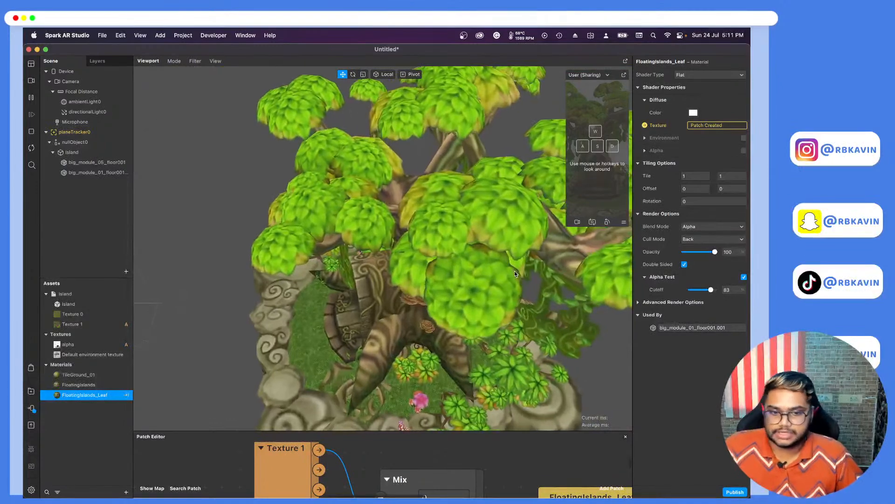
{"action": "scroll", "coordinate": [518, 266], "scroll_direction": "up", "scroll_amount": 3}
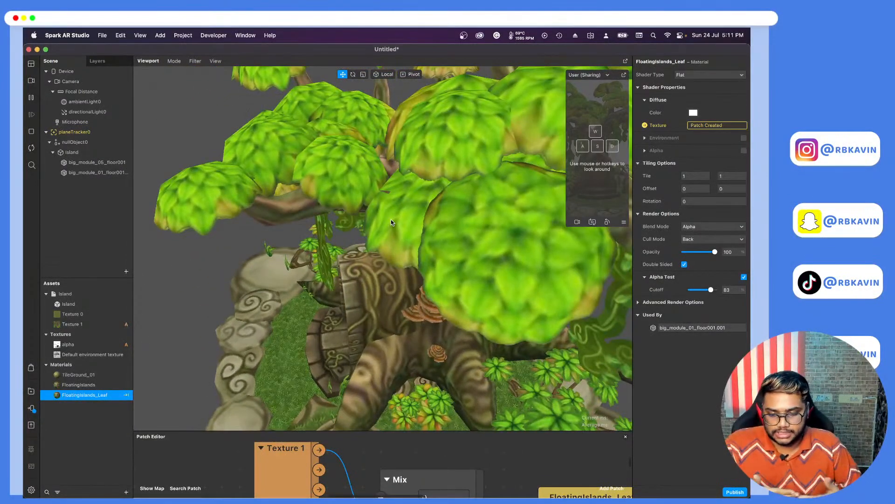
{"action": "scroll", "coordinate": [390, 223], "scroll_direction": "down", "scroll_amount": 8}
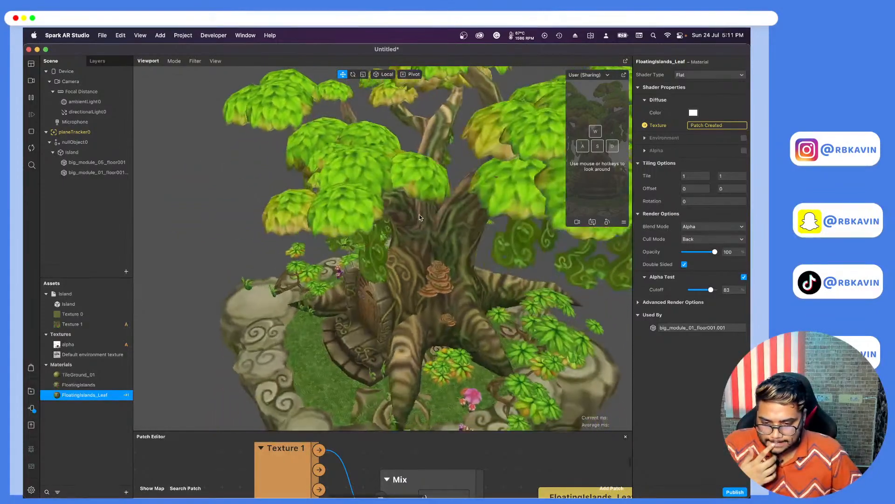
{"action": "left_click_drag", "start_coordinate": [430, 215], "coordinate": [390, 186]}
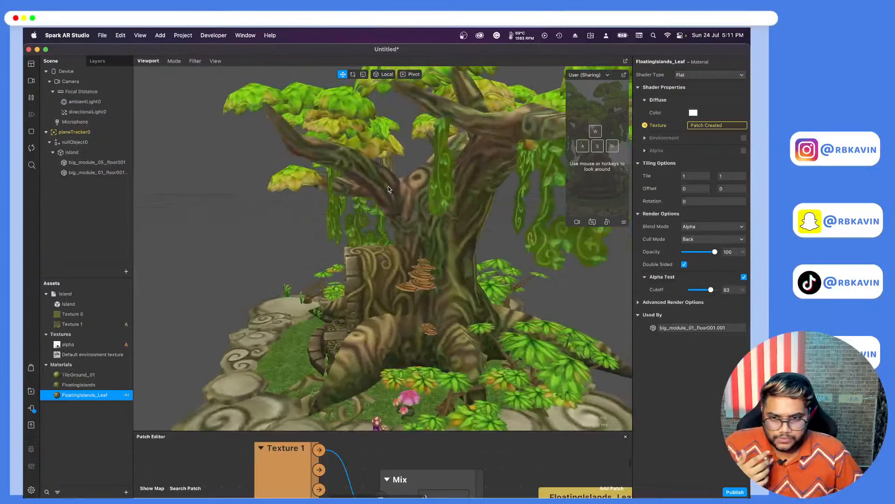
{"action": "scroll", "coordinate": [418, 254], "scroll_direction": "down", "scroll_amount": 10}
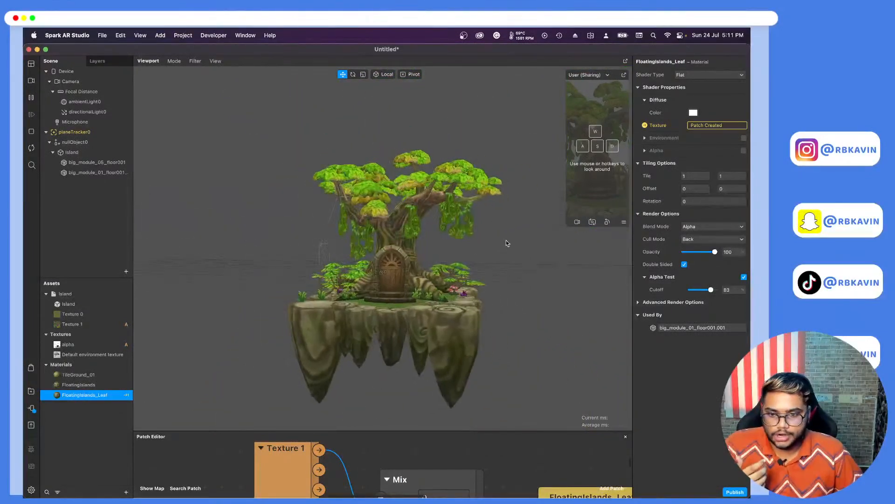
Select nullObject0 under the plane tracker, enlarge the device preview and look around the tree from the phone camera.
{"action": "left_click", "coordinate": [86, 132]}
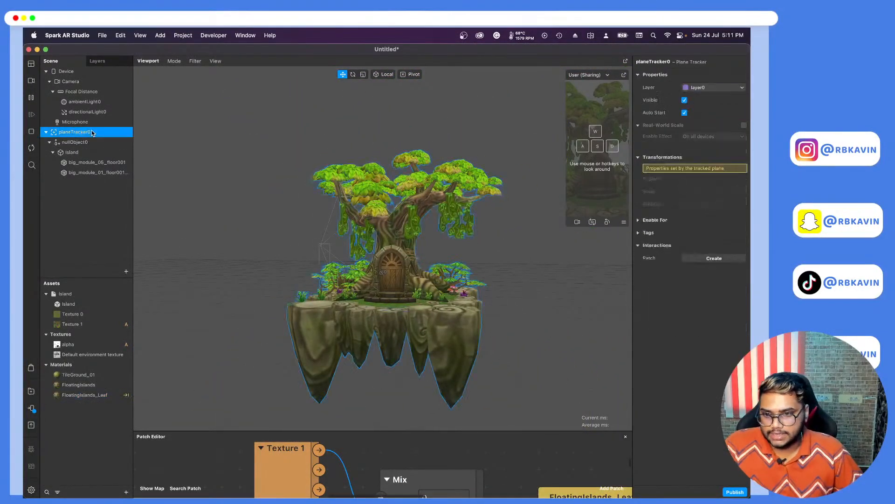
{"action": "left_click", "coordinate": [87, 145]}
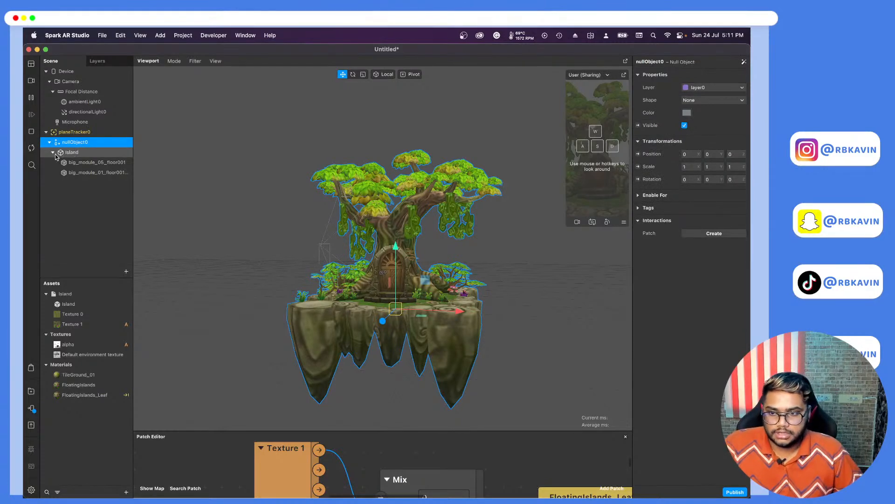
{"action": "left_click", "coordinate": [56, 155]}
{"action": "left_click", "coordinate": [73, 145]}
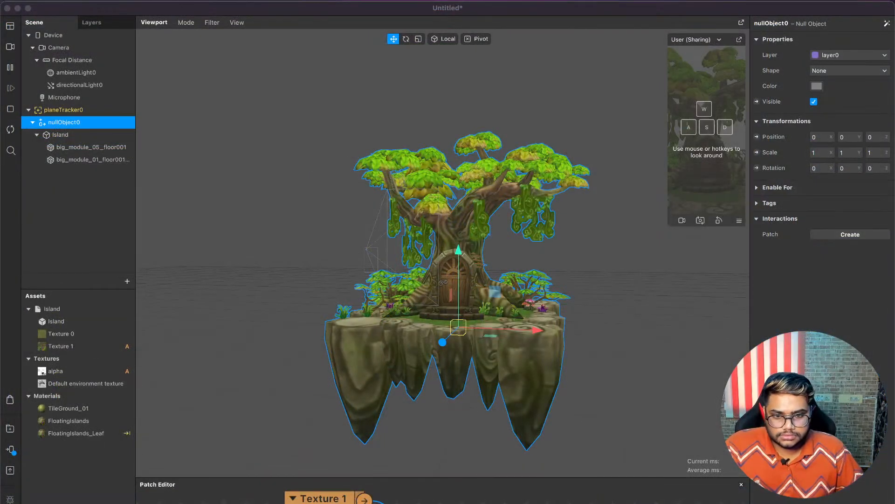
{"action": "scroll", "coordinate": [515, 317], "scroll_direction": "up", "scroll_amount": 5}
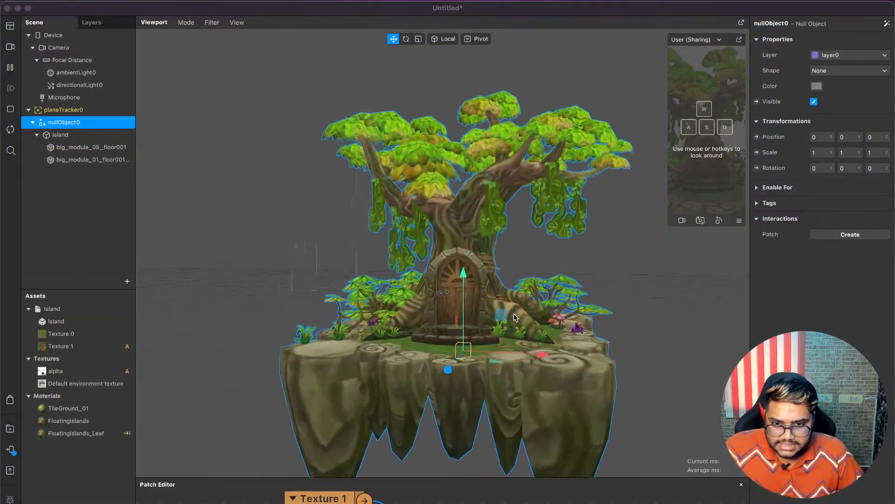
{"action": "scroll", "coordinate": [515, 317], "scroll_direction": "down", "scroll_amount": 5}
{"action": "right_click_drag", "start_coordinate": [514, 315], "coordinate": [405, 302]}
{"action": "left_click_drag", "start_coordinate": [691, 149], "coordinate": [688, 171]}
{"action": "left_click_drag", "start_coordinate": [665, 228], "coordinate": [516, 375]}
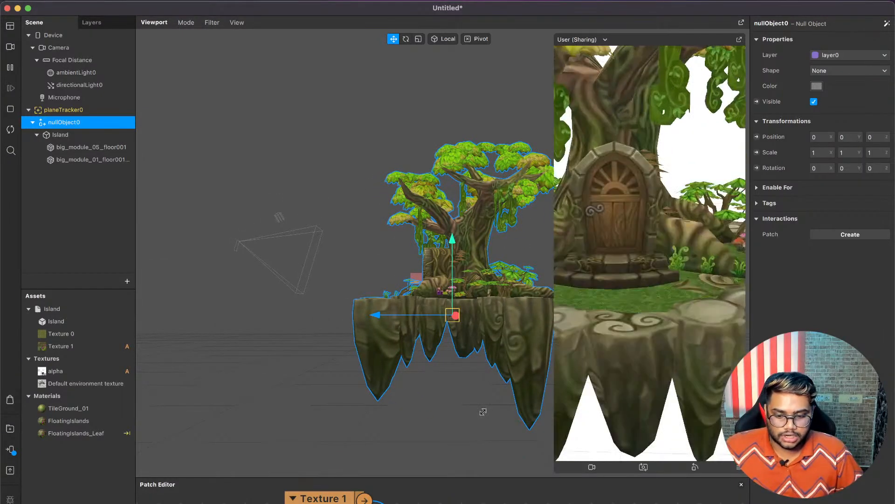
{"action": "left_click_drag", "start_coordinate": [671, 284], "coordinate": [494, 285]}
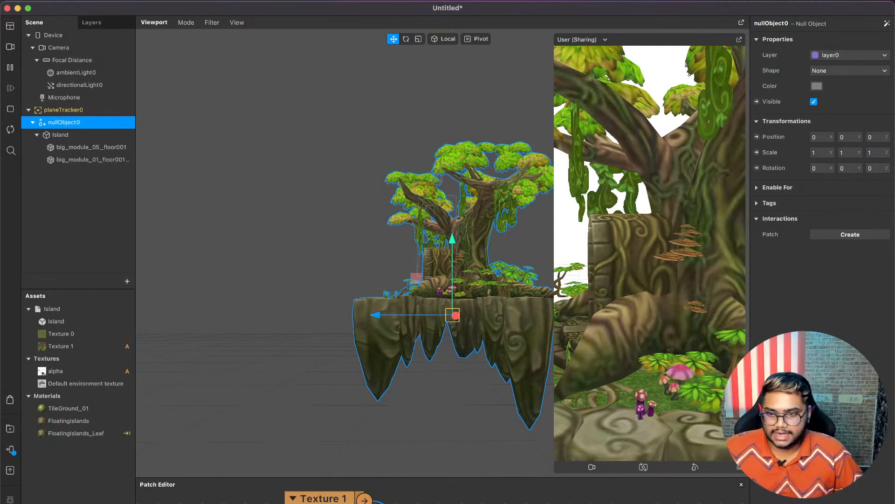
Collapse the Island hierarchy and add the tag "hidden" to nullObject0.
{"action": "left_click", "coordinate": [37, 135]}
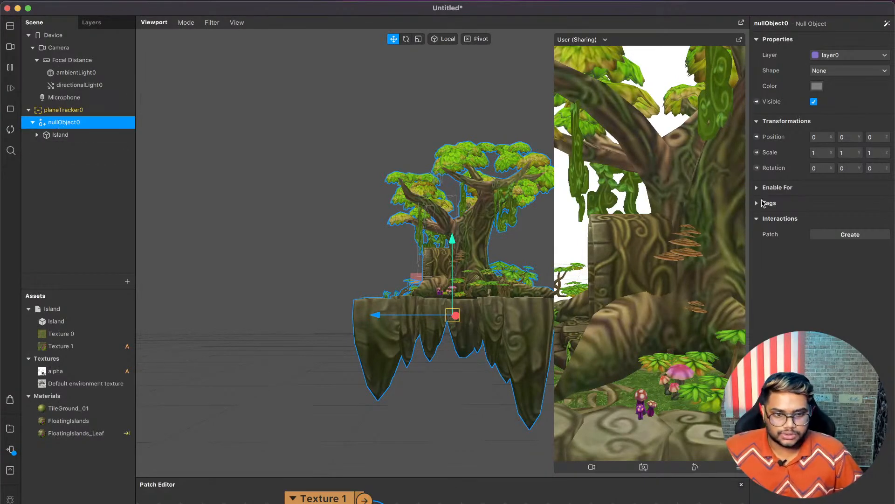
{"action": "left_click", "coordinate": [760, 203]}
{"action": "left_click", "coordinate": [776, 221]}
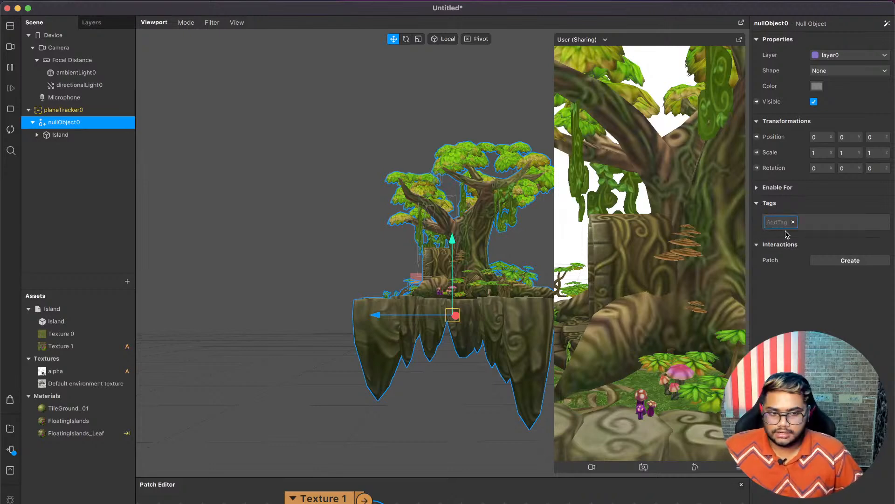
{"action": "type", "text": "hidden"}
{"action": "key", "text": "Return"}
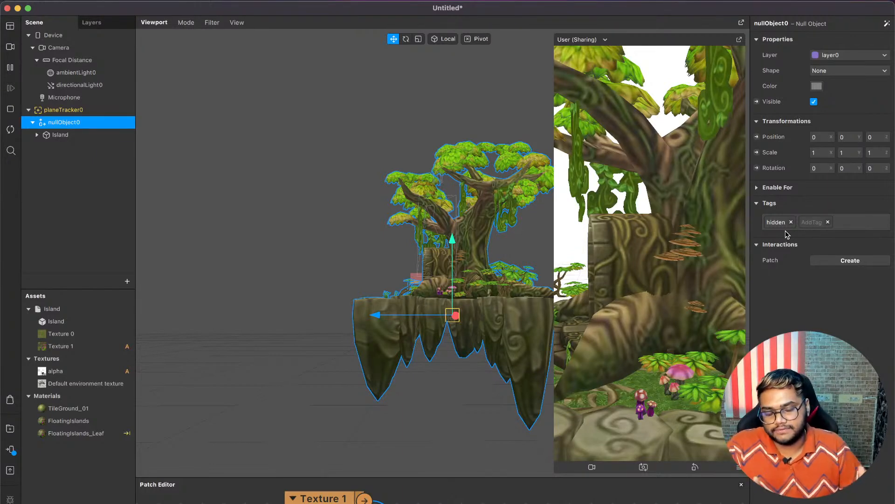
Save the project as livePortal in the liveBuild folder on the Desktop.
{"action": "scroll", "coordinate": [455, 283], "scroll_direction": "down", "scroll_amount": 5}
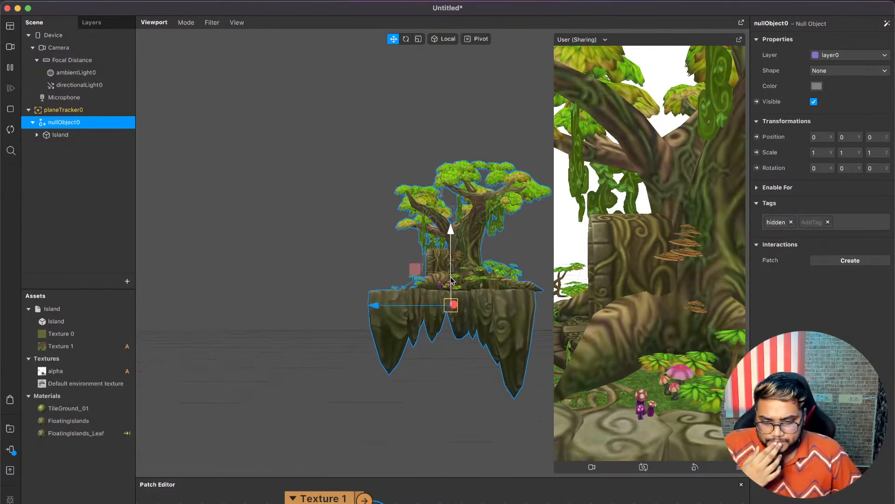
{"action": "scroll", "coordinate": [455, 282], "scroll_direction": "up", "scroll_amount": 4}
{"action": "left_click_drag", "start_coordinate": [454, 279], "coordinate": [538, 300], "text": "alt"}
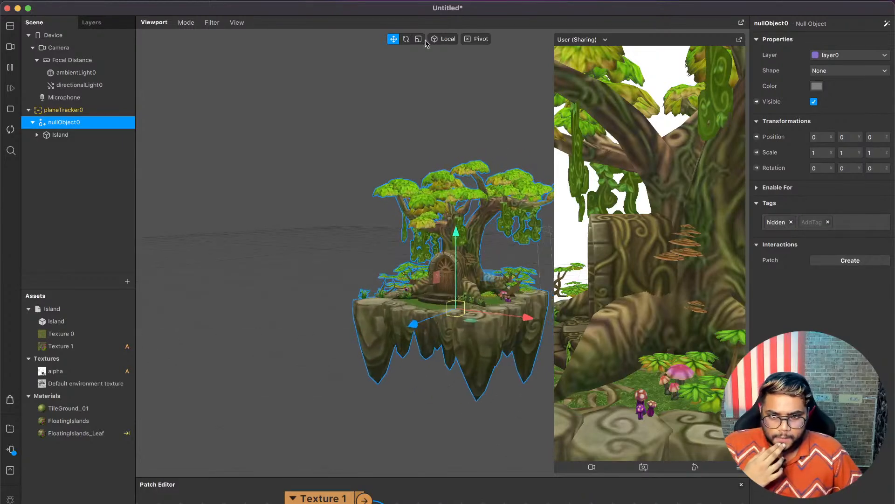
{"action": "key", "text": "super+s"}
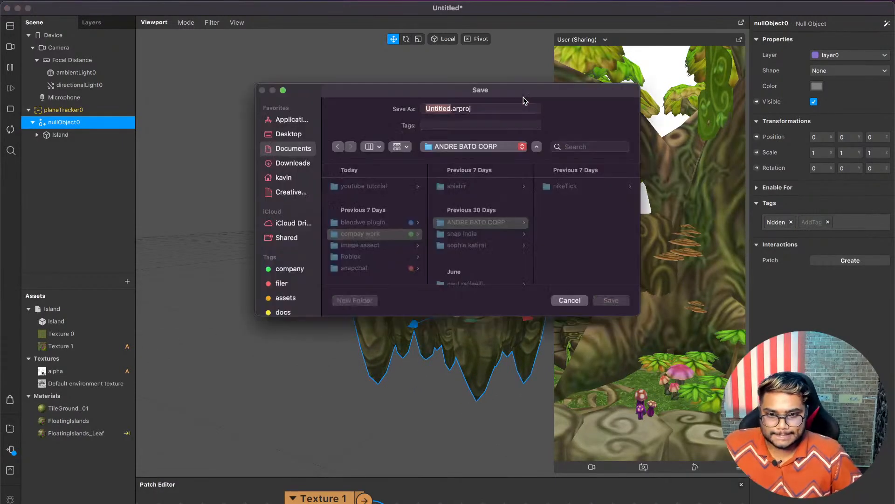
{"action": "key", "text": "Return"}
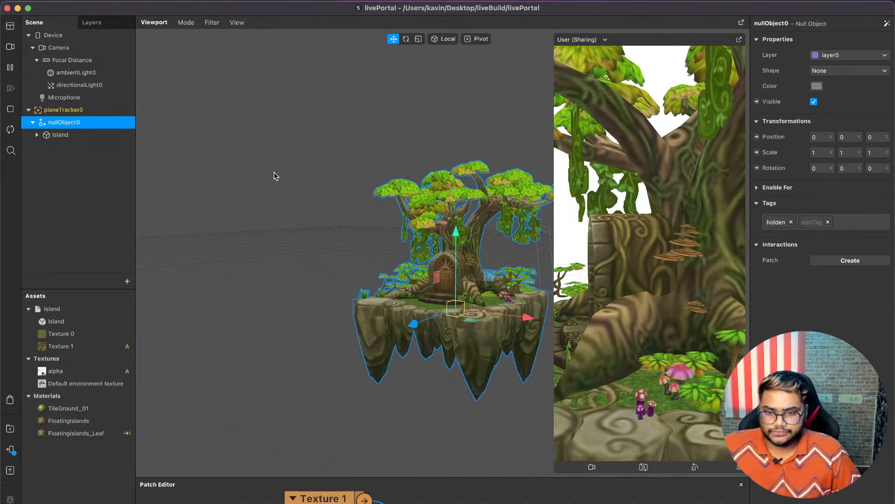
View the glowing portal reference image beside the scene, then close it.
{"action": "scroll", "coordinate": [274, 172], "scroll_direction": "down", "scroll_amount": 5}
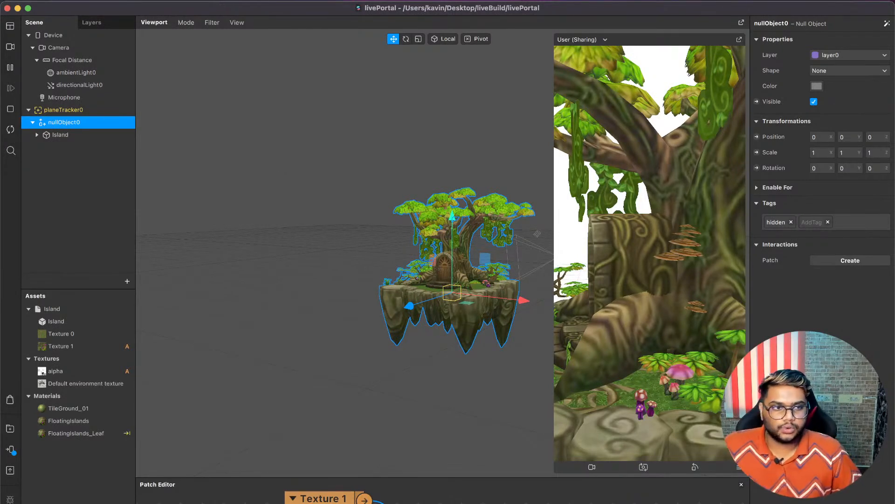
{"action": "key", "text": "space"}
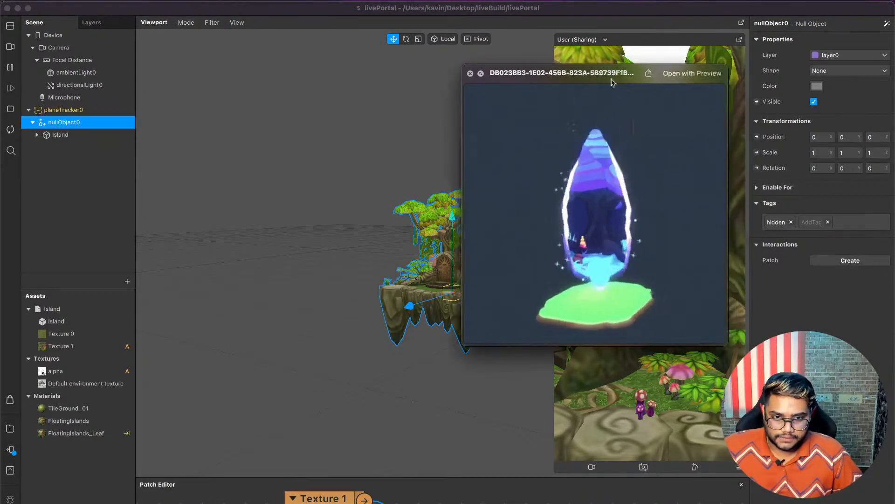
{"action": "left_click_drag", "start_coordinate": [620, 73], "coordinate": [319, 131]}
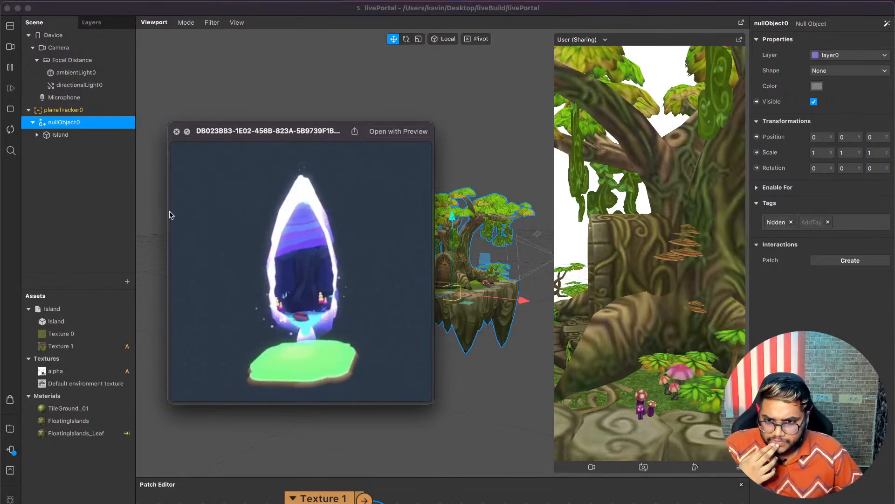
{"action": "left_click", "coordinate": [176, 131]}
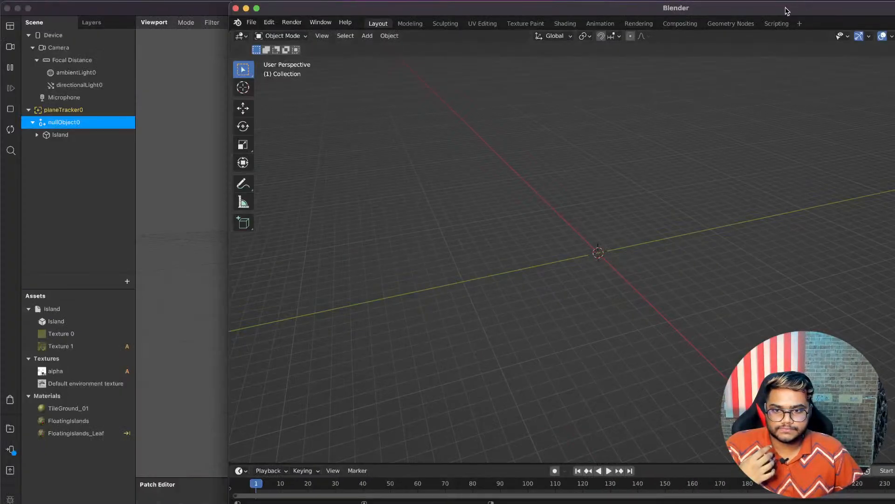
Switch to Blender, maximize its window and add an ico sphere to the empty scene.
{"action": "double_click", "coordinate": [786, 11]}
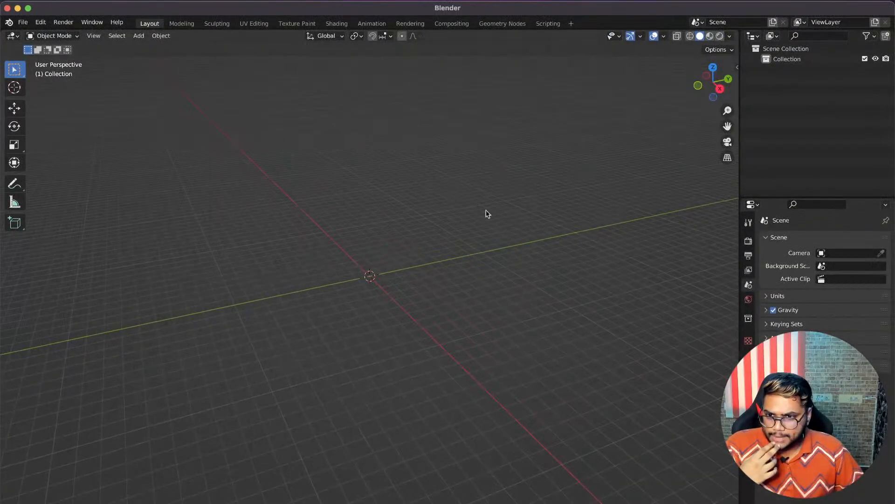
{"action": "scroll", "coordinate": [417, 269], "scroll_direction": "down", "scroll_amount": 3}
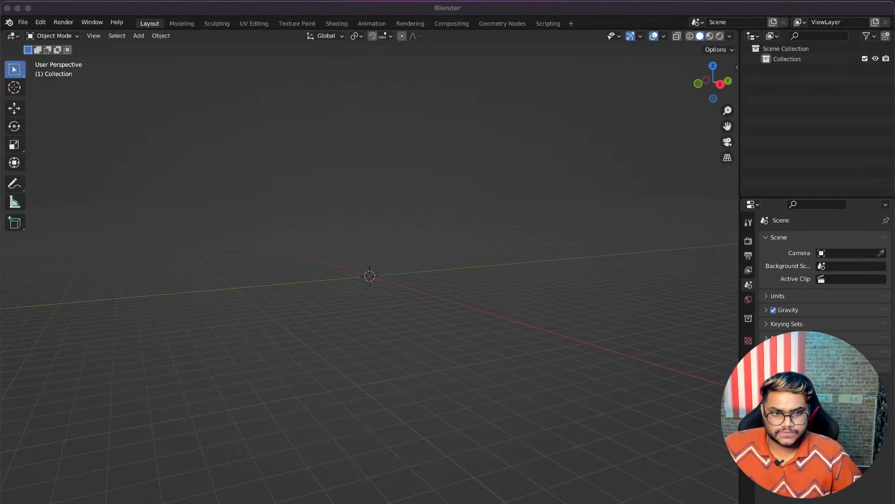
{"action": "left_click", "coordinate": [417, 213]}
{"action": "key", "text": "shift+a"}
{"action": "mouse_move", "coordinate": [407, 213]}
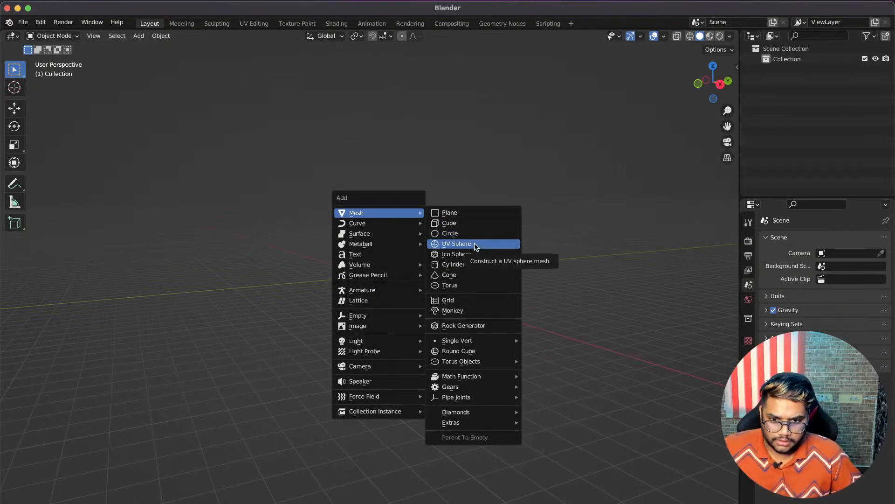
{"action": "left_click", "coordinate": [466, 252]}
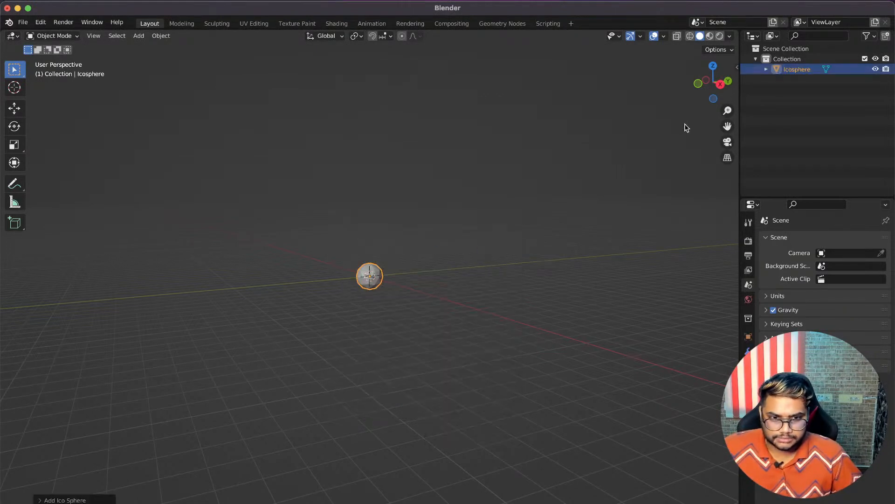
Elongate the ico sphere by selecting its upper vertices in front wireframe view and moving them up along Z with proportional editing.
{"action": "left_click", "coordinate": [698, 84]}
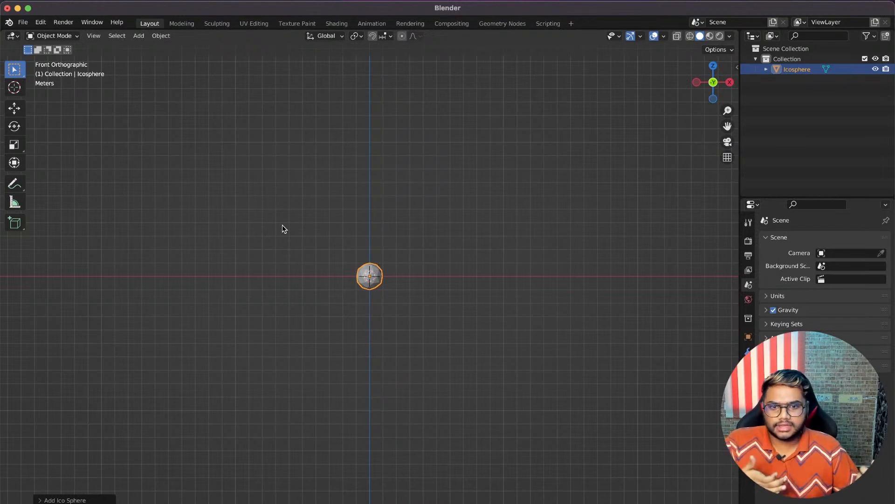
{"action": "scroll", "coordinate": [282, 225], "scroll_direction": "up", "scroll_amount": 2}
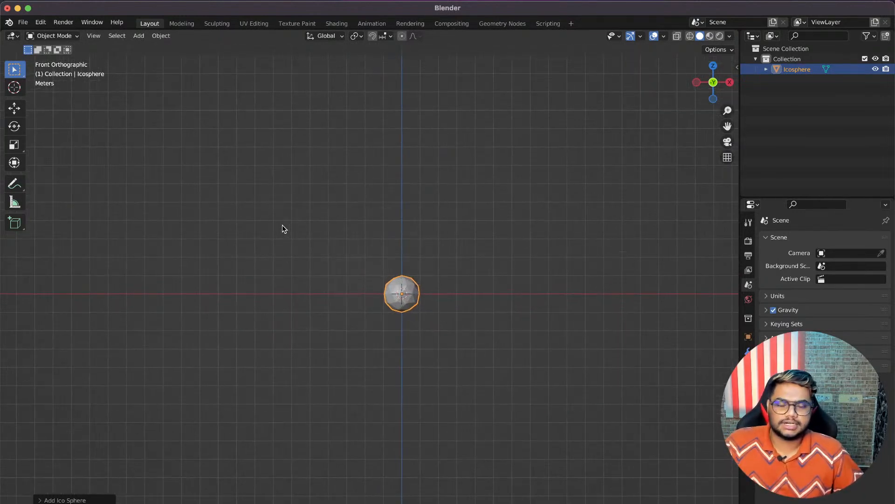
{"action": "scroll", "coordinate": [417, 269], "scroll_direction": "up", "scroll_amount": 2}
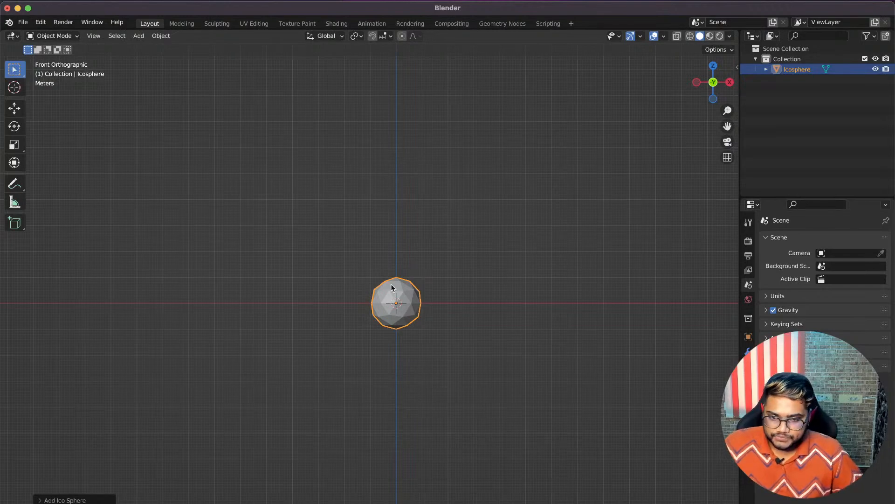
{"action": "scroll", "coordinate": [391, 286], "scroll_direction": "up", "scroll_amount": 4}
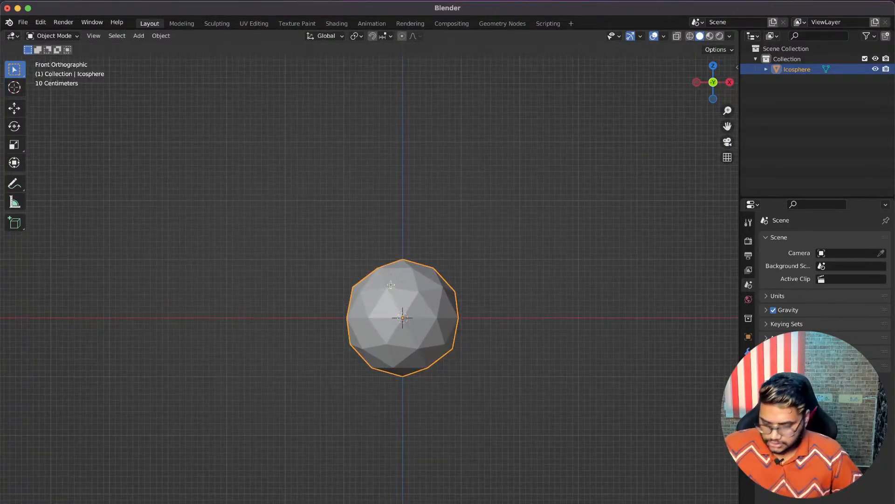
{"action": "key", "text": "Tab"}
{"action": "key", "text": "alt+z"}
{"action": "key", "text": "alt+a"}
{"action": "key", "text": "alt+z"}
{"action": "key", "text": "alt+z"}
{"action": "left_click_drag", "start_coordinate": [269, 213], "coordinate": [506, 297]}
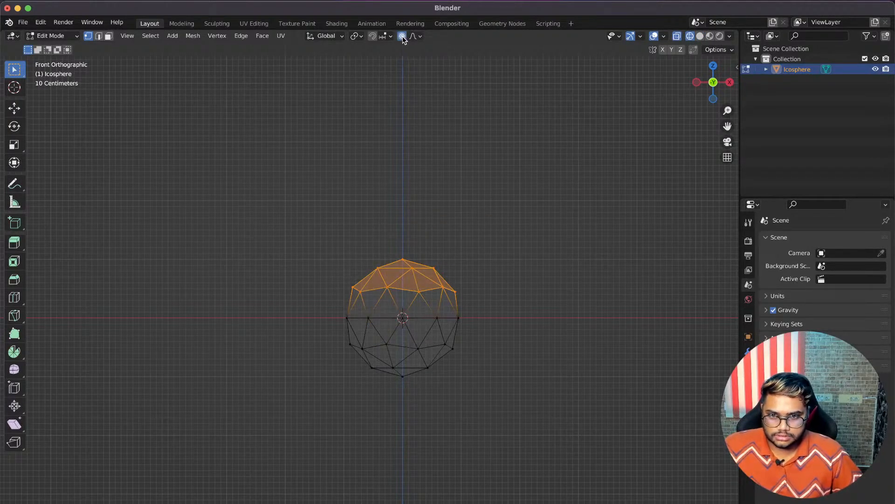
{"action": "key", "text": "g"}
{"action": "key", "text": "z"}
{"action": "left_click", "coordinate": [444, 199]}
Pull the ico sphere's top vertex up along Z into a point, using smooth proportional editing with a size of 1 m.
{"action": "left_click_drag", "start_coordinate": [406, 181], "coordinate": [412, 224]}
{"action": "key", "text": "g"}
{"action": "key", "text": "z"}
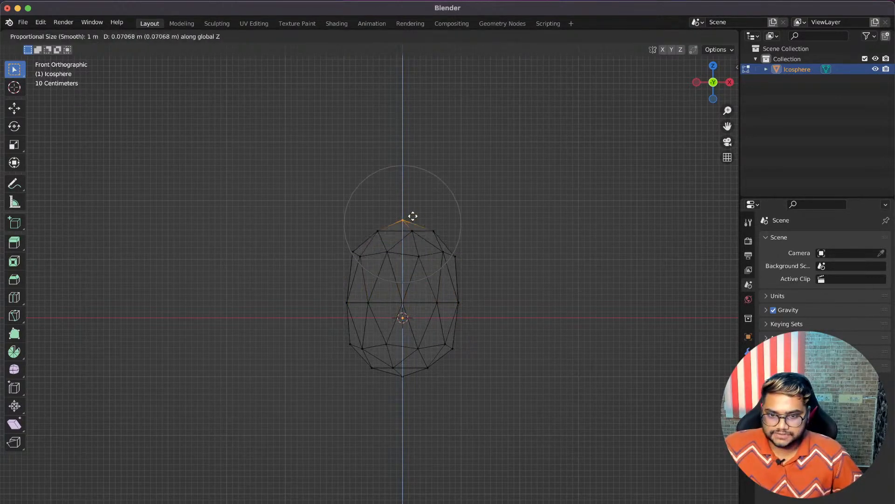
{"action": "left_click", "coordinate": [412, 186]}
{"action": "scroll", "coordinate": [478, 244], "scroll_direction": "down", "scroll_amount": 5}
{"action": "left_click", "coordinate": [719, 86]}
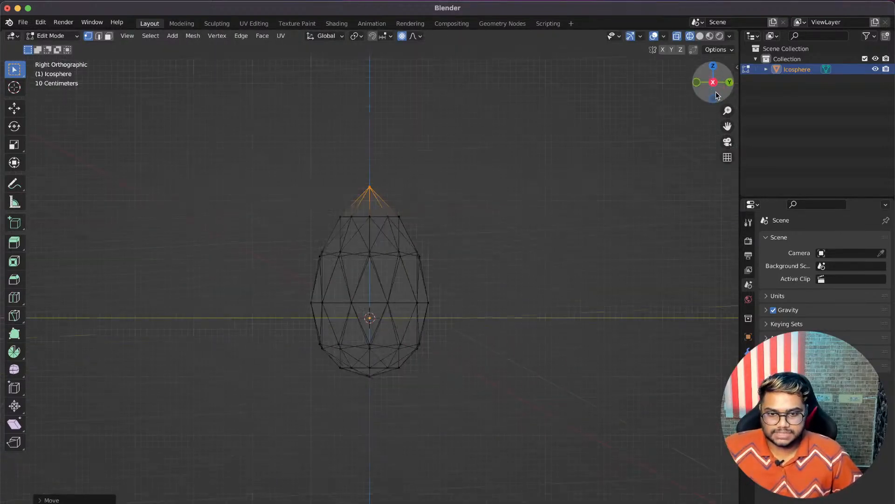
{"action": "scroll", "coordinate": [410, 224], "scroll_direction": "down", "scroll_amount": 5}
{"action": "scroll", "coordinate": [410, 224], "scroll_direction": "up", "scroll_amount": 3}
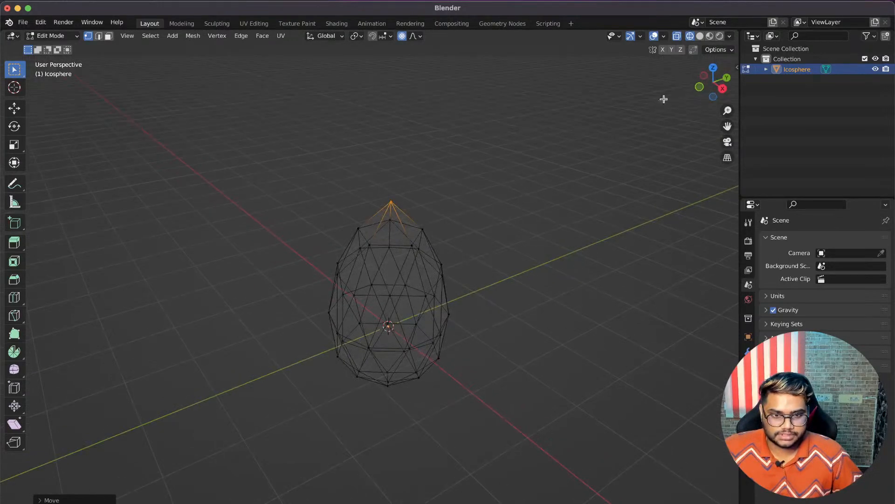
Return the pointed ico sphere to Object Mode and display it solid from the front view.
{"action": "left_click", "coordinate": [714, 80]}
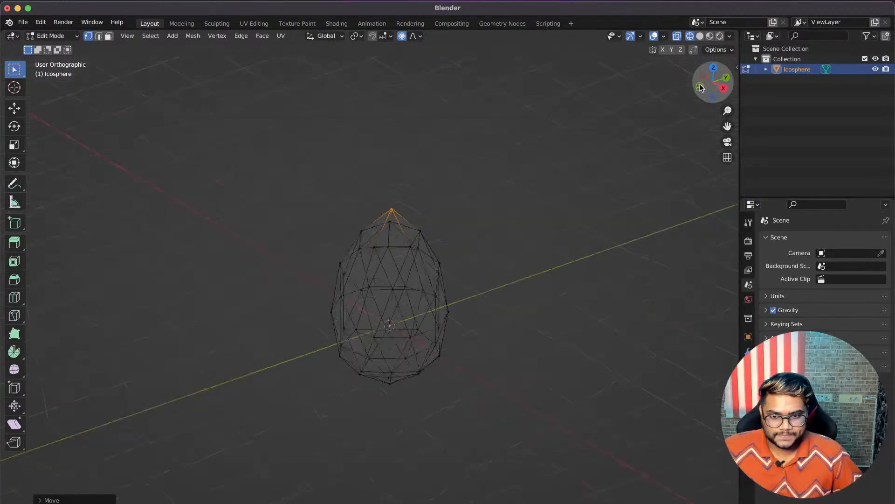
{"action": "left_click", "coordinate": [300, 174]}
{"action": "key", "text": "Tab"}
{"action": "key", "text": "shift+z"}
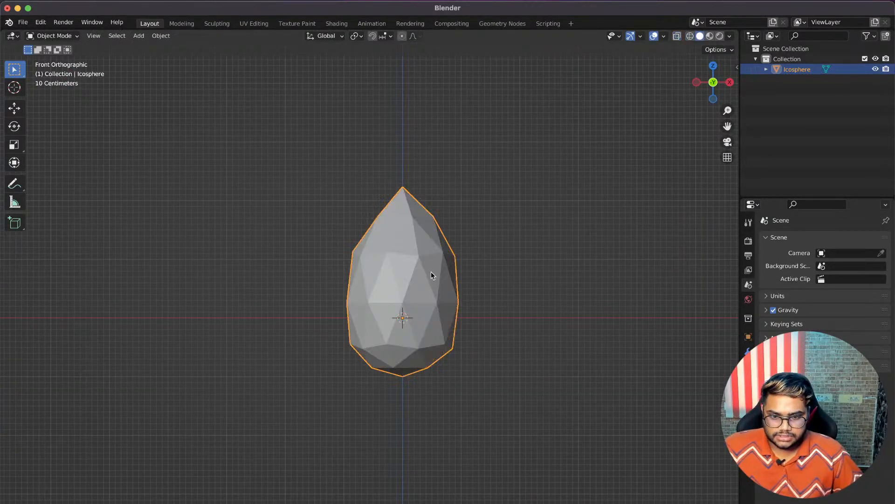
Try smooth shading on the ico sphere and restore its flat shading.
{"action": "right_click", "coordinate": [431, 275]}
{"action": "left_click", "coordinate": [431, 273]}
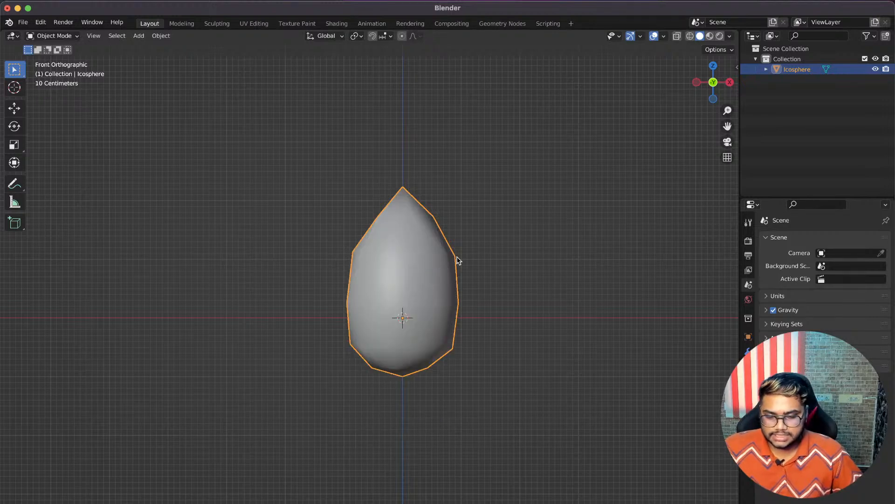
{"action": "right_click", "coordinate": [423, 266]}
{"action": "left_click", "coordinate": [416, 277]}
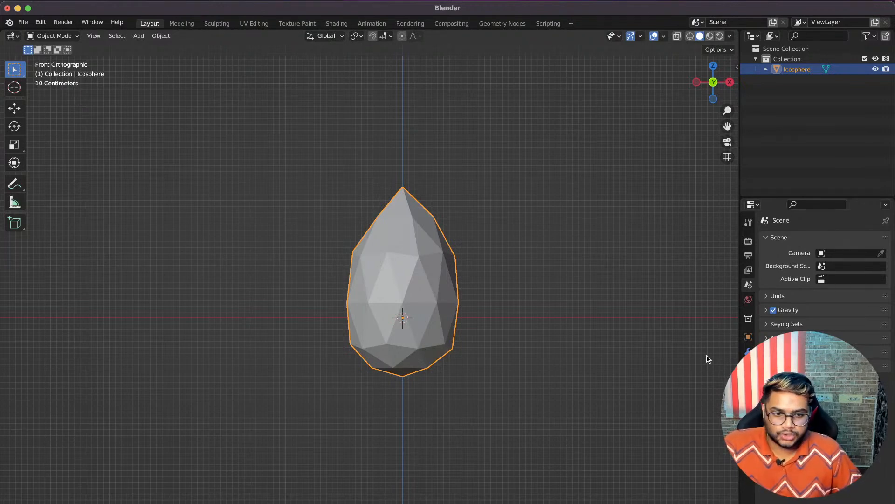
Add a base shape key and a second shape key to the ico sphere.
{"action": "left_click", "coordinate": [749, 409]}
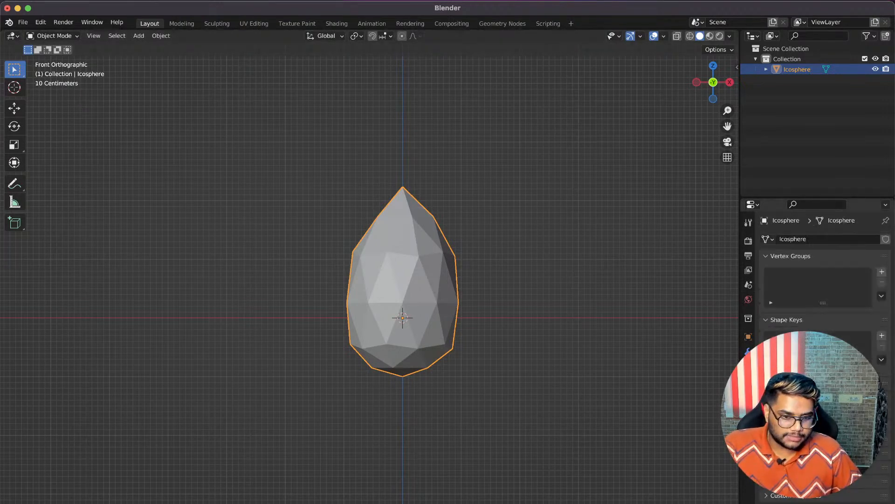
{"action": "left_click", "coordinate": [881, 336]}
{"action": "left_click", "coordinate": [882, 336]}
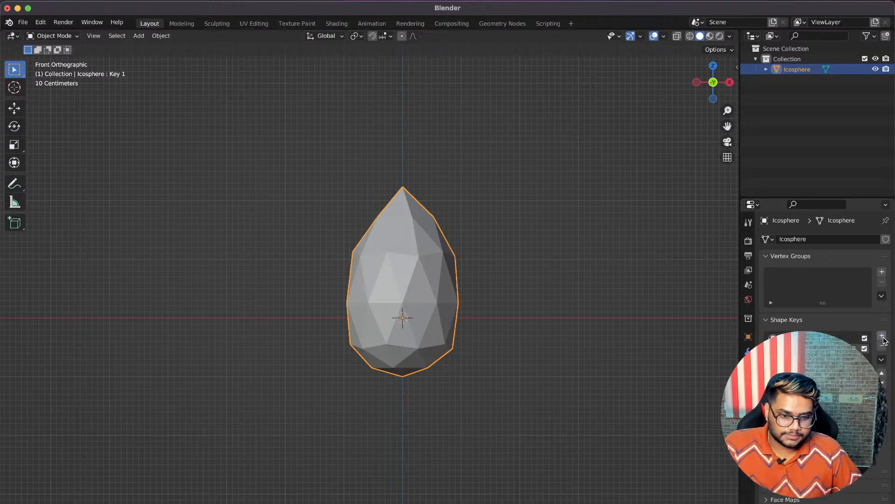
In Key 1, shift the crystal's tip vertices up and to the right and tilt them clockwise, working in wireframe with proportional editing.
{"action": "key", "text": "Tab"}
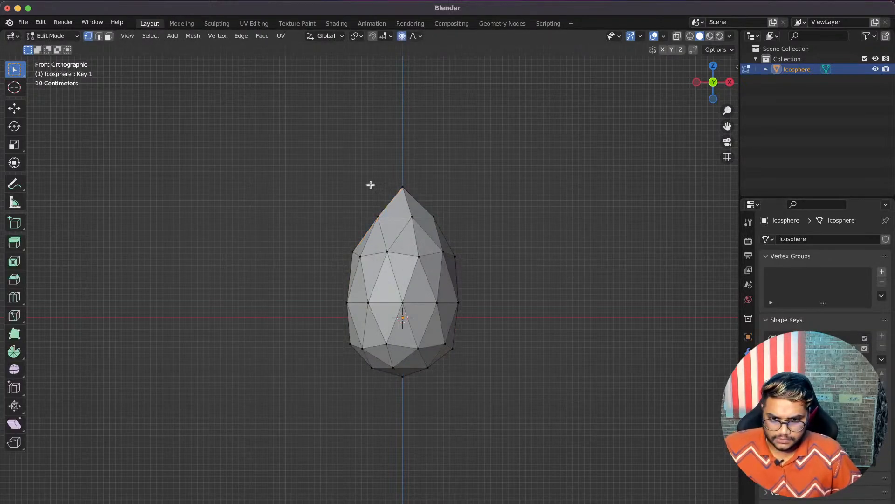
{"action": "left_click_drag", "start_coordinate": [343, 156], "coordinate": [276, 156]}
{"action": "key", "text": "alt+z"}
{"action": "key", "text": "g"}
{"action": "left_click", "coordinate": [446, 196]}
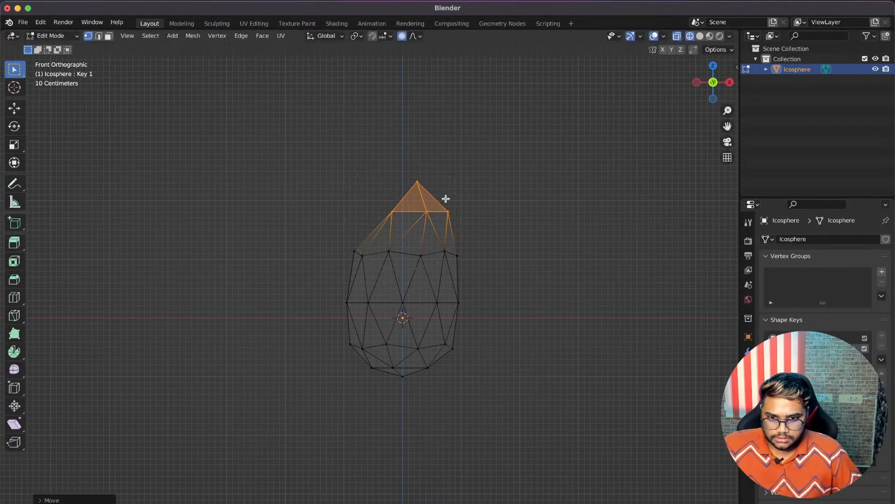
{"action": "key", "text": "r"}
{"action": "left_click", "coordinate": [423, 220]}
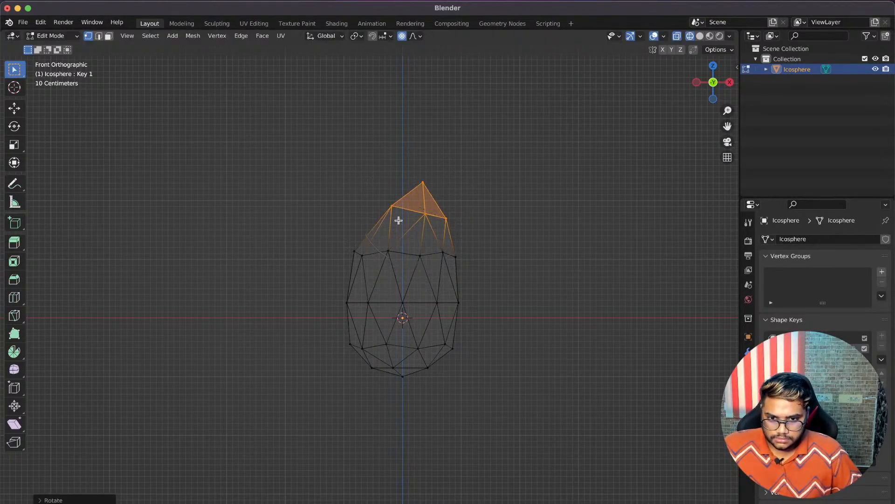
Rotate the crystal's upper vertices slightly and shift them sideways in Key 1, then check the blend by varying the key's value.
{"action": "left_click_drag", "start_coordinate": [309, 181], "coordinate": [480, 274]}
{"action": "key", "text": "r"}
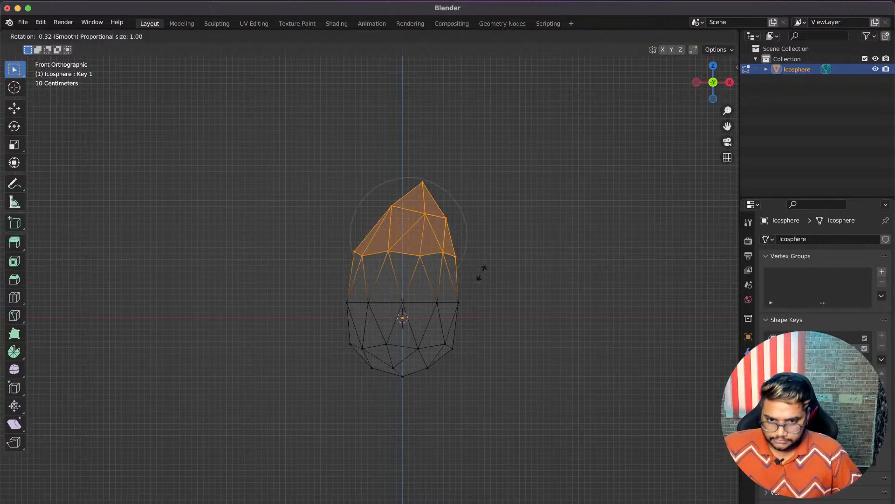
{"action": "left_click", "coordinate": [482, 275]}
{"action": "key", "text": "g"}
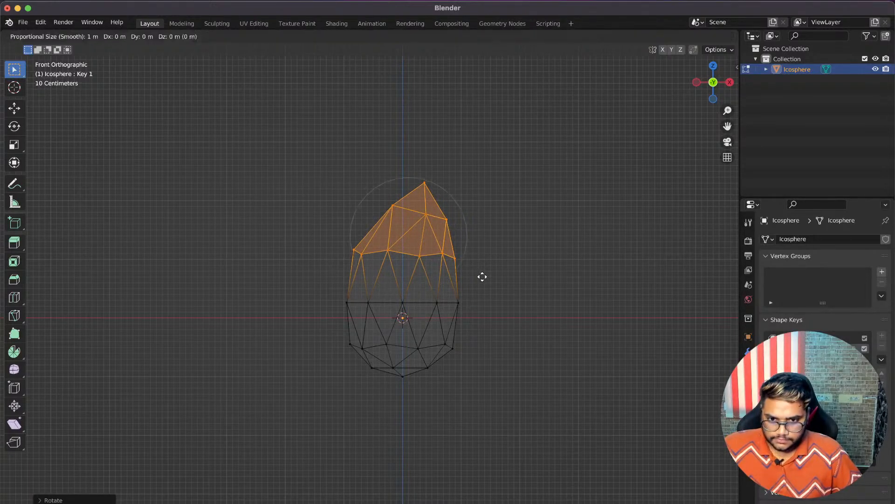
{"action": "left_click", "coordinate": [490, 278]}
{"action": "key", "text": "Tab"}
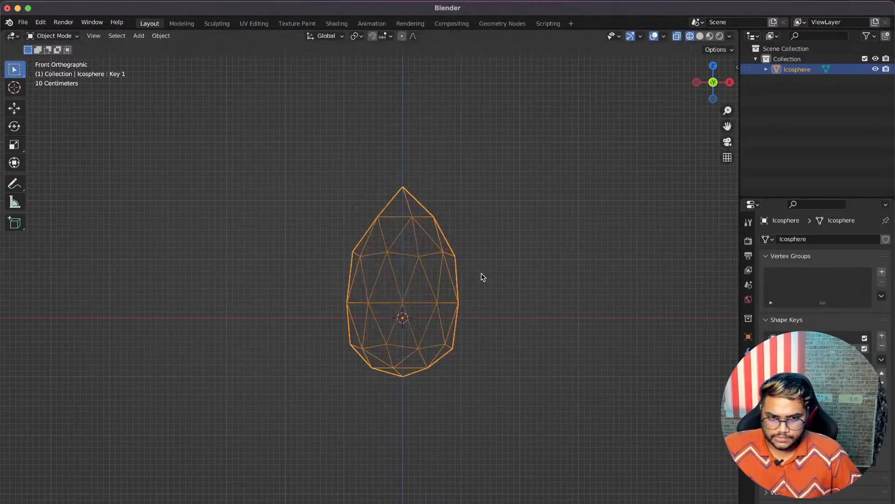
{"action": "mouse_move", "coordinate": [844, 349]}
{"action": "left_mouse_down"}
{"action": "mouse_move", "coordinate": [868, 349]}
{"action": "mouse_move", "coordinate": [840, 349]}
{"action": "left_mouse_up"}
{"action": "key", "text": "Tab"}
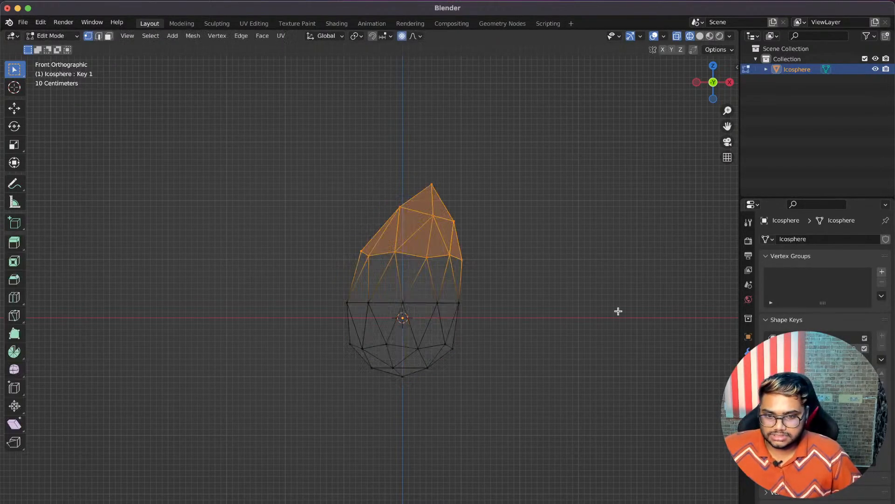
Try moving the crystal's bottom vertices in Key 1, and undo this and the earlier deformations of the upper part.
{"action": "left_click_drag", "start_coordinate": [340, 325], "coordinate": [468, 424]}
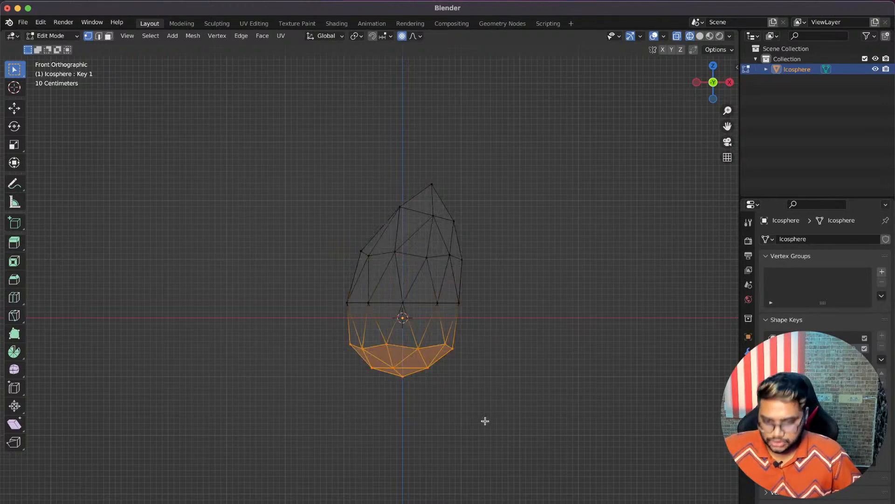
{"action": "key", "text": "g"}
{"action": "left_click", "coordinate": [484, 429]}
{"action": "key", "text": "ctrl+z"}
{"action": "key", "text": "ctrl+z"}
{"action": "key", "text": "ctrl+z"}
{"action": "key", "text": "ctrl+z"}
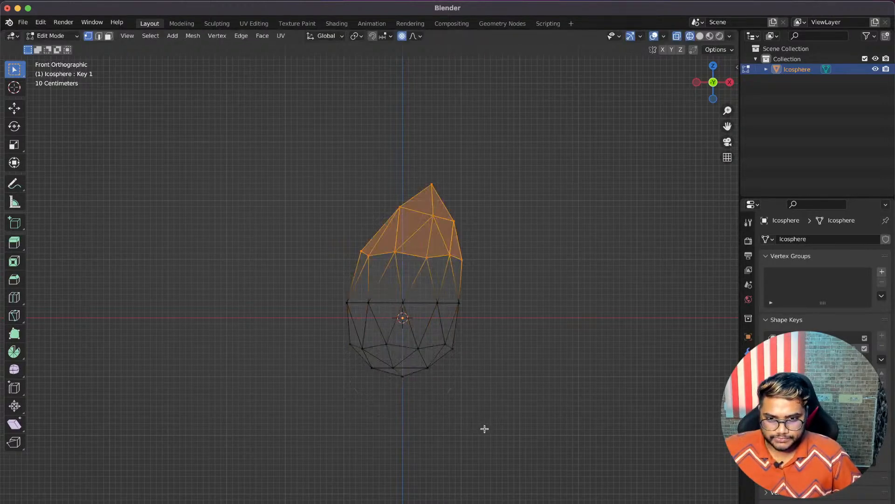
{"action": "key", "text": "ctrl+z"}
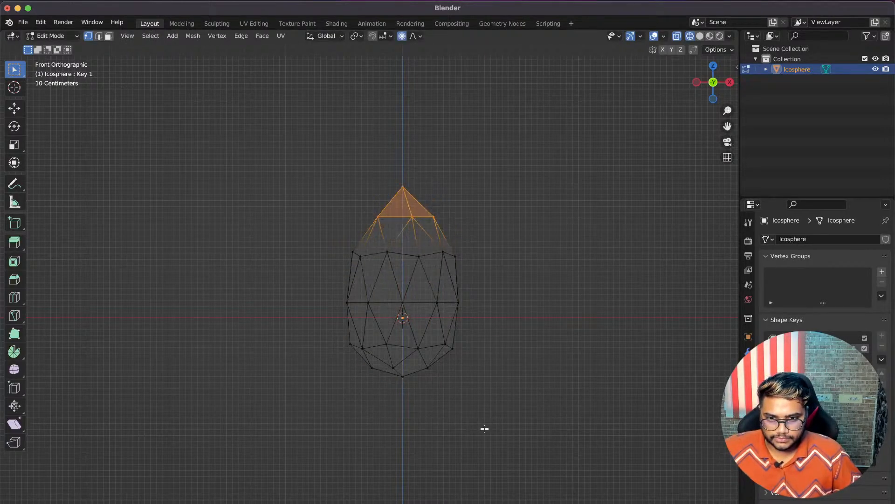
Lower the crystal's bottom vertices slightly in Key 1, by a little over 0.1 m, with smooth proportional editing of size 1 m.
{"action": "left_click_drag", "start_coordinate": [324, 326], "coordinate": [482, 384]}
{"action": "key", "text": "g"}
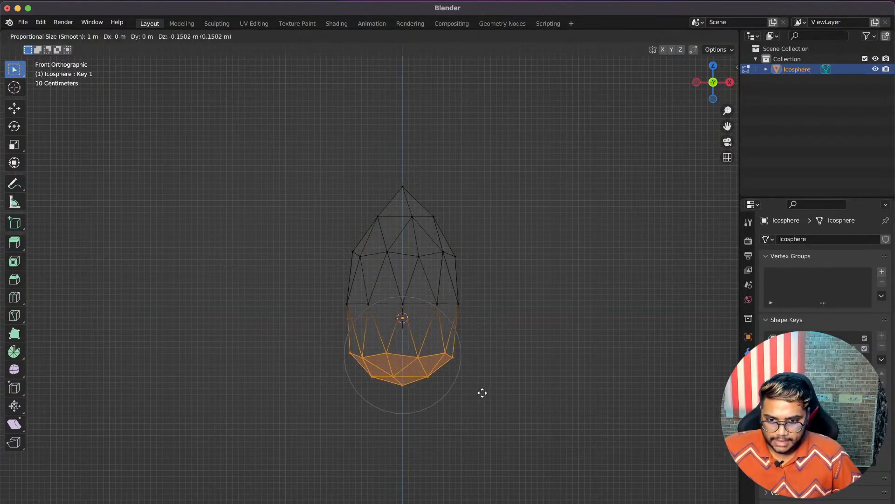
{"action": "left_click", "coordinate": [481, 391]}
Shift the crystal's upper vertices and middle ring slightly to the left in Key 1, and test the blend by varying the key's value.
{"action": "left_click_drag", "start_coordinate": [297, 198], "coordinate": [504, 261]}
{"action": "key", "text": "g"}
{"action": "left_click", "coordinate": [502, 275]}
{"action": "left_click_drag", "start_coordinate": [333, 279], "coordinate": [464, 315]}
{"action": "key", "text": "g"}
{"action": "left_click", "coordinate": [461, 318]}
{"action": "key", "text": "Tab"}
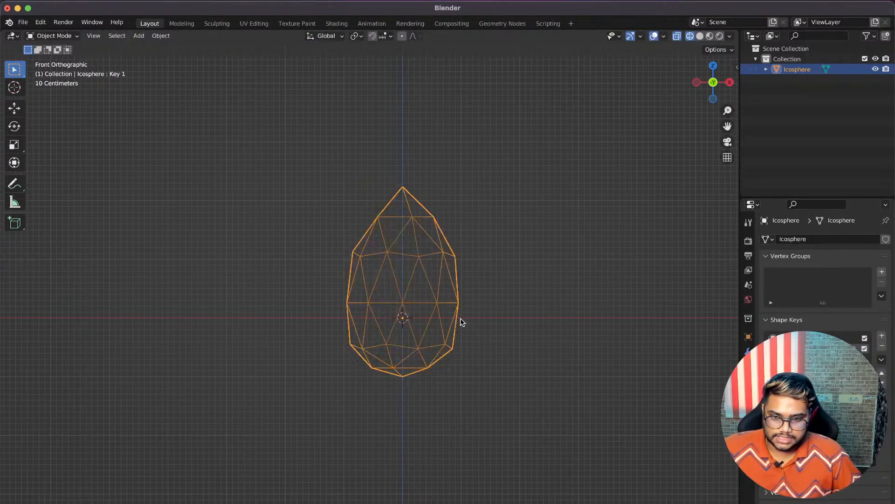
{"action": "left_click_drag", "start_coordinate": [822, 408], "coordinate": [851, 409]}
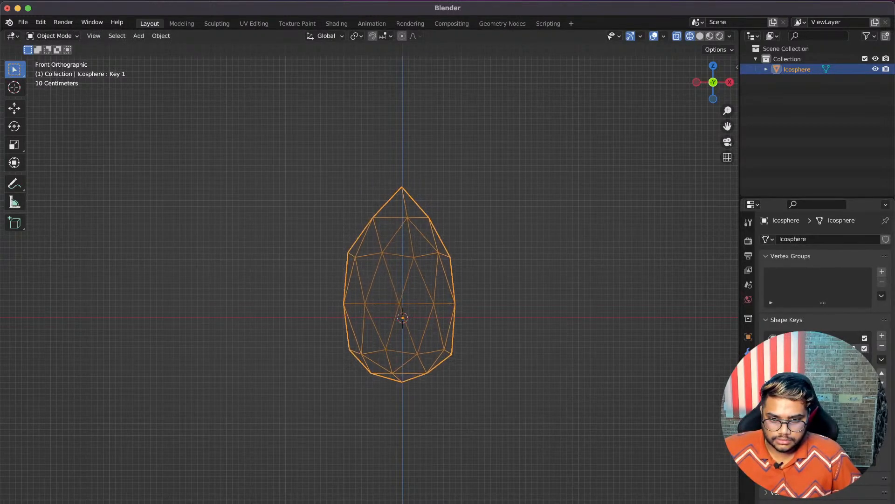
Nudge the crystal's top vertex about 0.08 m to the left in Key 1 and return to Object Mode.
{"action": "key", "text": "Tab"}
{"action": "left_click_drag", "start_coordinate": [388, 168], "coordinate": [423, 188]}
{"action": "key", "text": "g"}
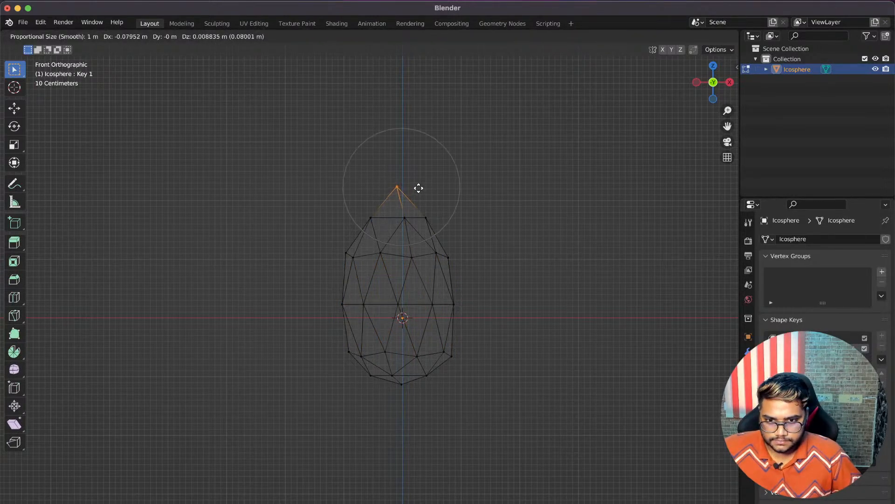
{"action": "left_click", "coordinate": [419, 191]}
{"action": "key", "text": "Tab"}
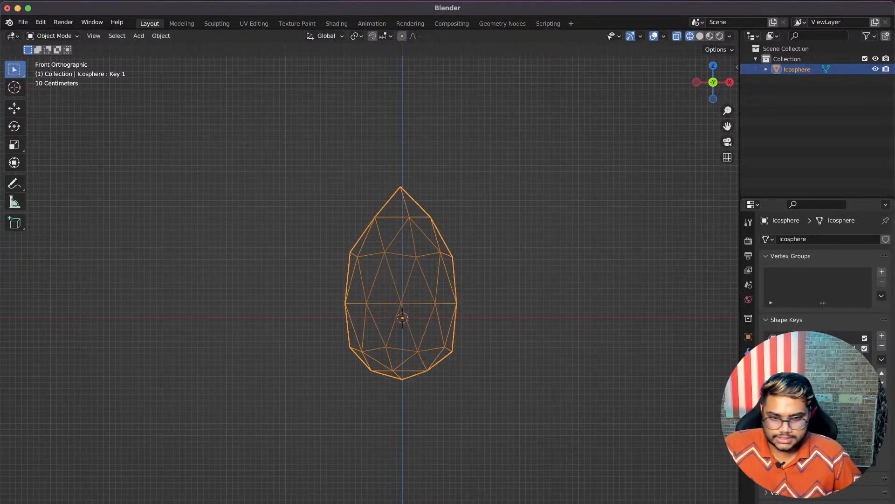
Switch the viewport back to solid shading and look over the crystal from different angles.
{"action": "left_click", "coordinate": [471, 232]}
{"action": "scroll", "coordinate": [471, 232], "scroll_direction": "down", "scroll_amount": 5}
{"action": "key", "text": "shift+z"}
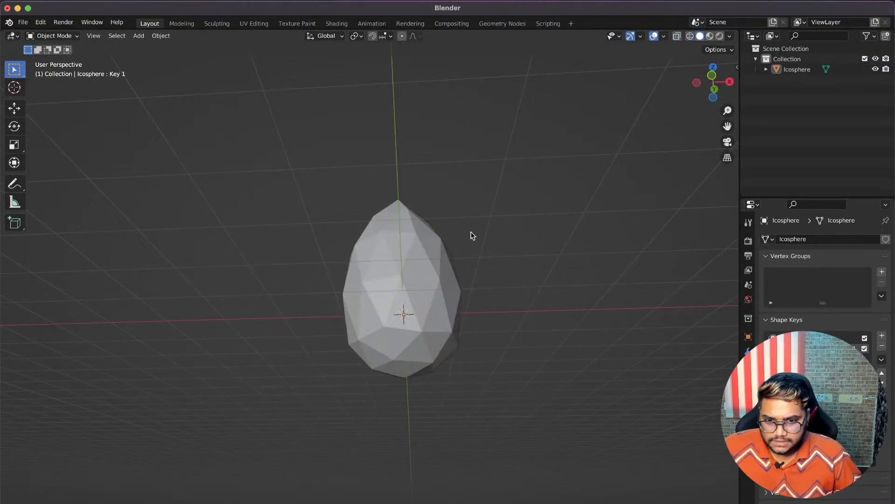
{"action": "scroll", "coordinate": [471, 232], "scroll_direction": "up", "scroll_amount": 7}
{"action": "scroll", "coordinate": [471, 233], "scroll_direction": "up", "scroll_amount": 2}
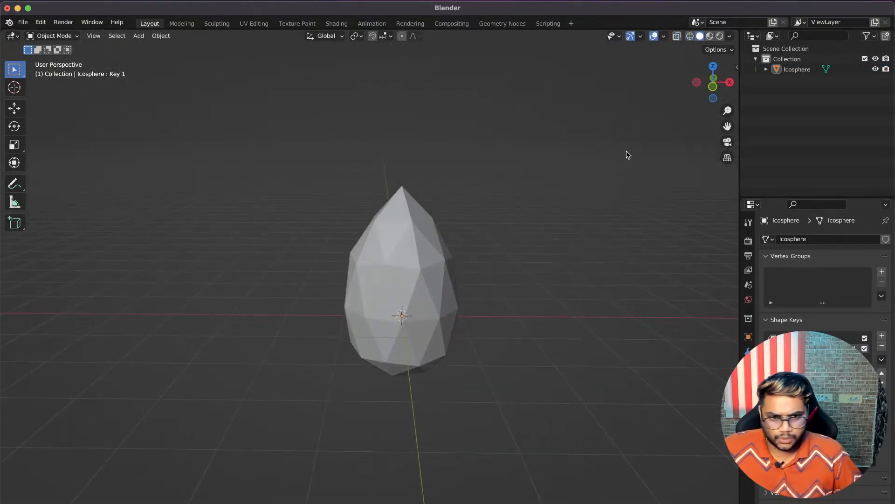
In front view, move all of the crystal's vertices up along Z in Key 1 until the base meets the origin.
{"action": "left_click", "coordinate": [713, 87]}
{"action": "left_click", "coordinate": [402, 276]}
{"action": "key", "text": "Tab"}
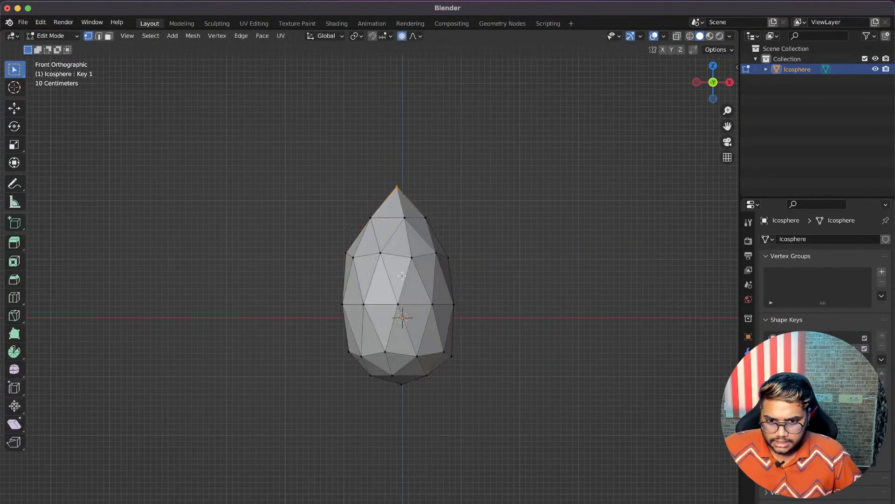
{"action": "key", "text": "a"}
{"action": "key", "text": "g"}
{"action": "key", "text": "z"}
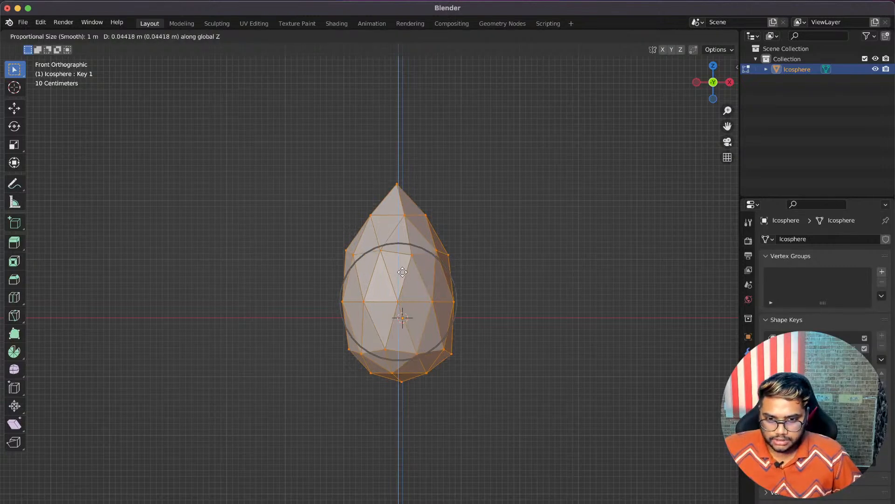
{"action": "left_click", "coordinate": [408, 209]}
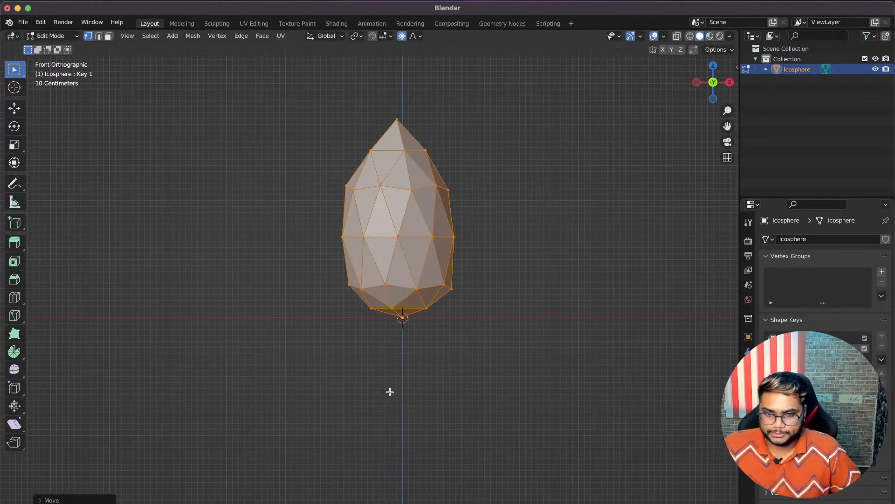
Compare the crystal in Edit and Object Mode, undo the upward move of its vertices, and return to Object Mode.
{"action": "key", "text": "Tab"}
{"action": "key", "text": "Tab"}
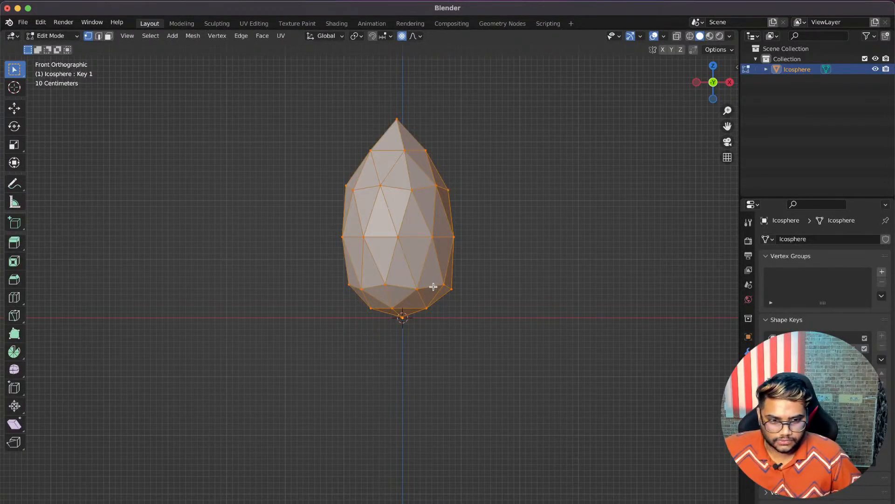
{"action": "key", "text": "Tab"}
{"action": "key", "text": "Tab"}
{"action": "key", "text": "Tab"}
{"action": "key", "text": "Tab"}
{"action": "key", "text": "ctrl+z"}
{"action": "key", "text": "ctrl+z"}
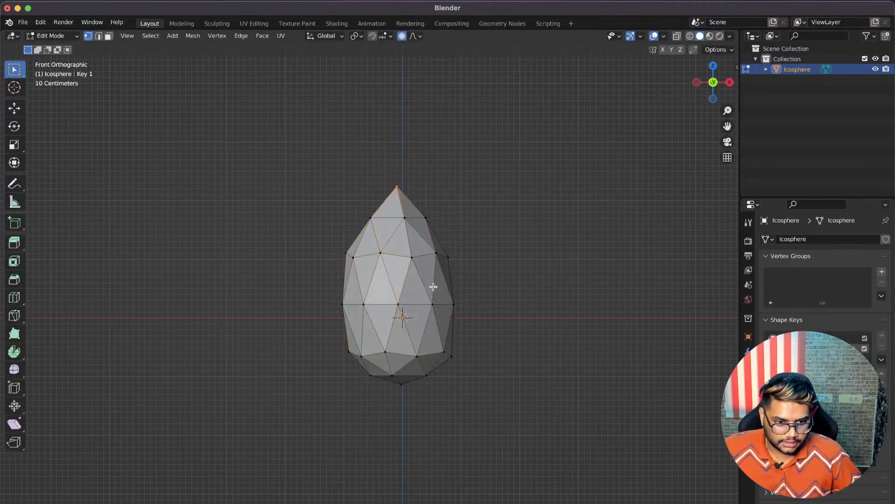
{"action": "key", "text": "Tab"}
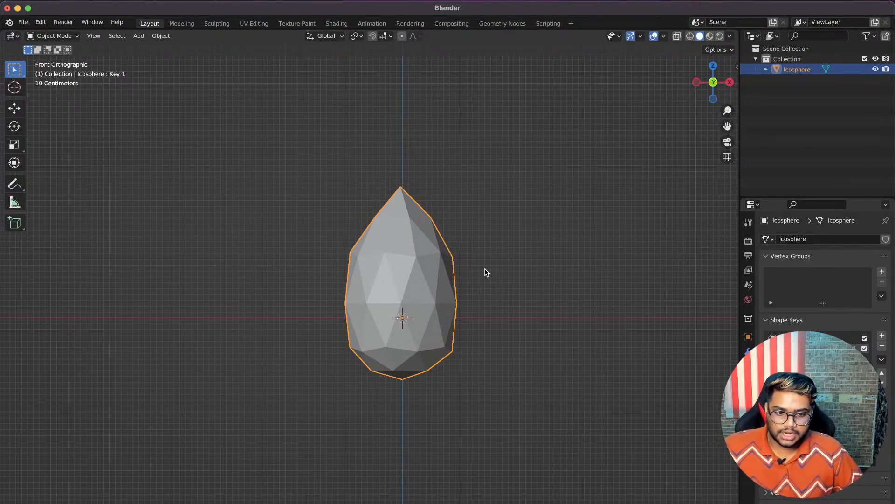
{"action": "key", "text": "Tab"}
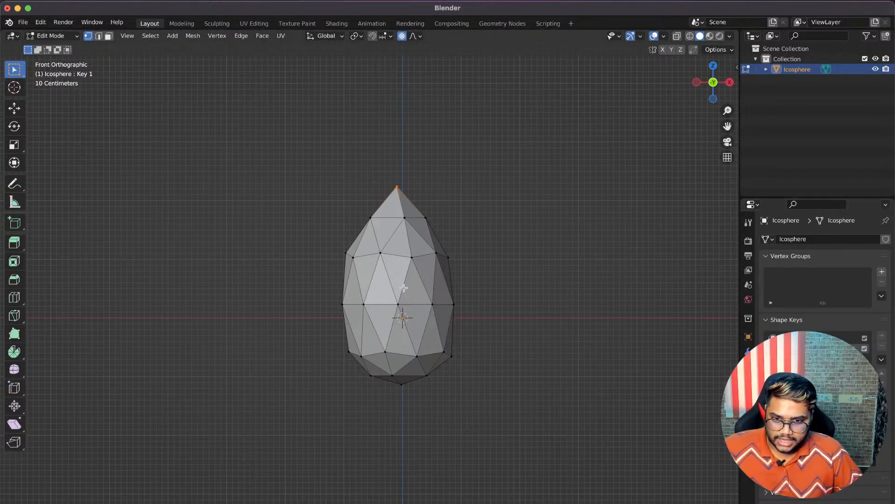
{"action": "key", "text": "Tab"}
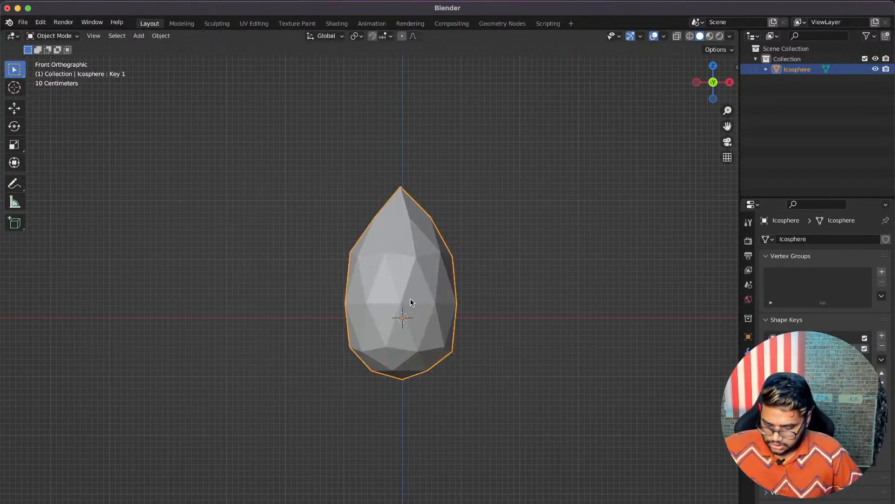
{"action": "key", "text": "g"}
{"action": "left_click", "coordinate": [446, 235]}
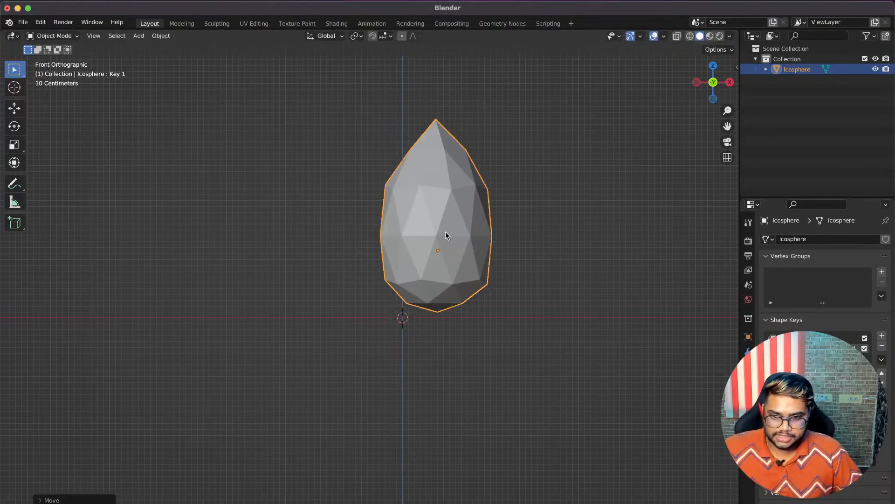
{"action": "key", "text": "super+z"}
Move the crystal object up along Z until its bottom tip sits on the world origin, and apply all transforms.
{"action": "key", "text": "g"}
{"action": "key", "text": "z"}
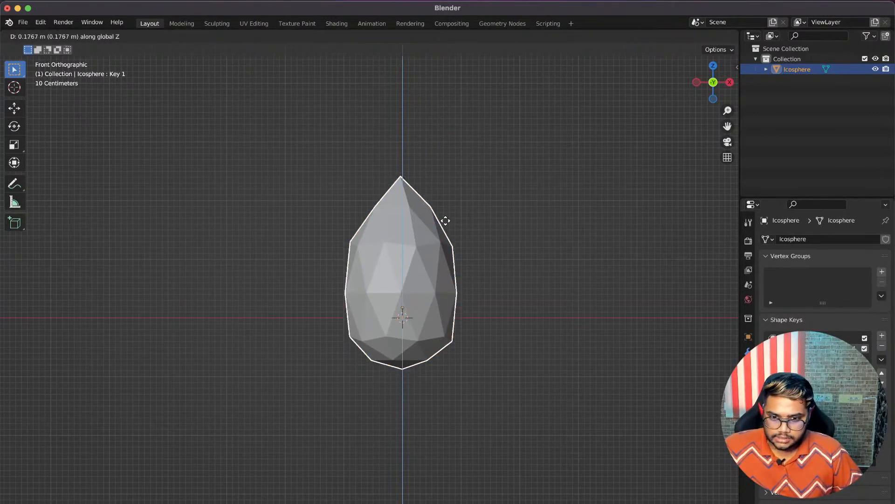
{"action": "left_click", "coordinate": [450, 176]}
{"action": "key", "text": "ctrl+a"}
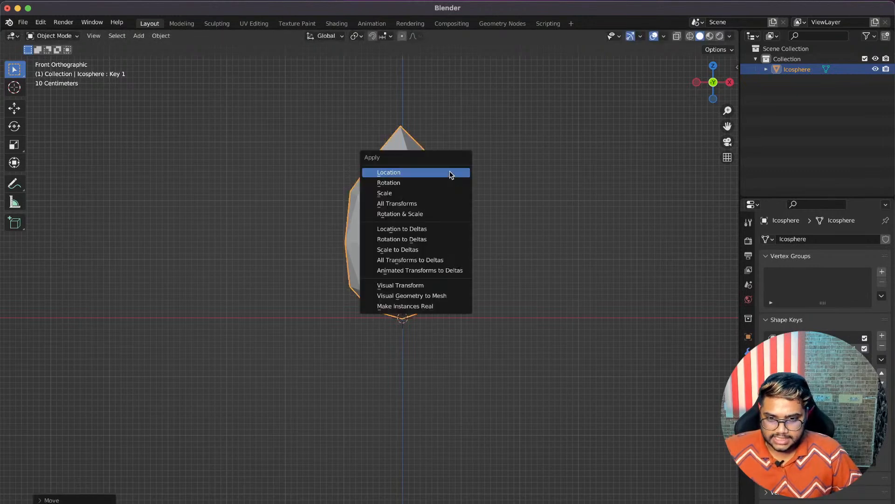
{"action": "left_click", "coordinate": [429, 204]}
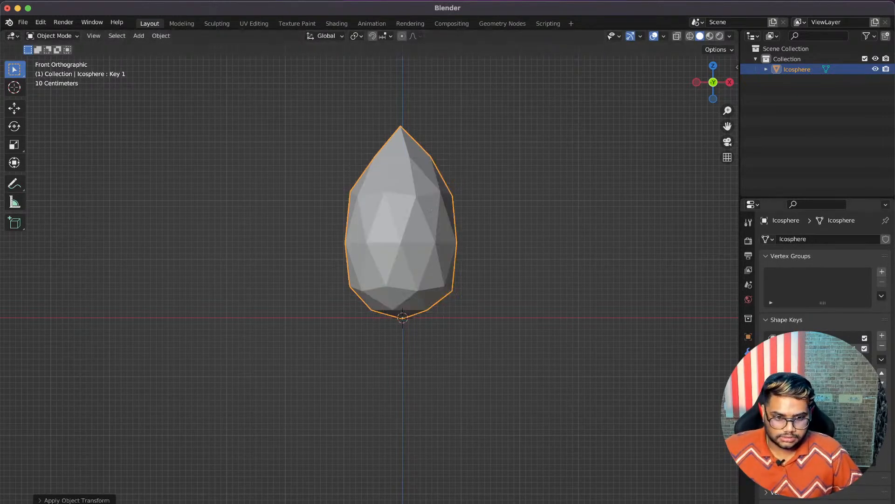
Preview the crystal with a lower Key 1 shape key value and check it in back view.
{"action": "left_click_drag", "start_coordinate": [849, 411], "coordinate": [824, 411]}
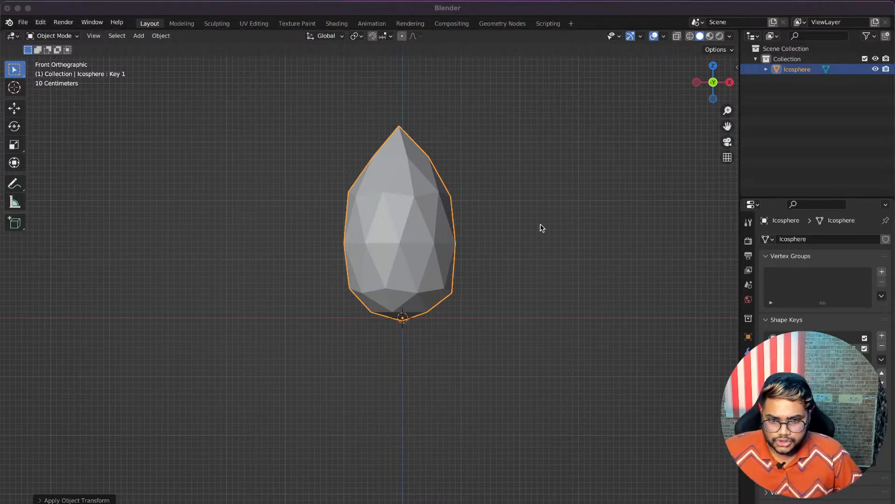
{"action": "left_click", "coordinate": [483, 312]}
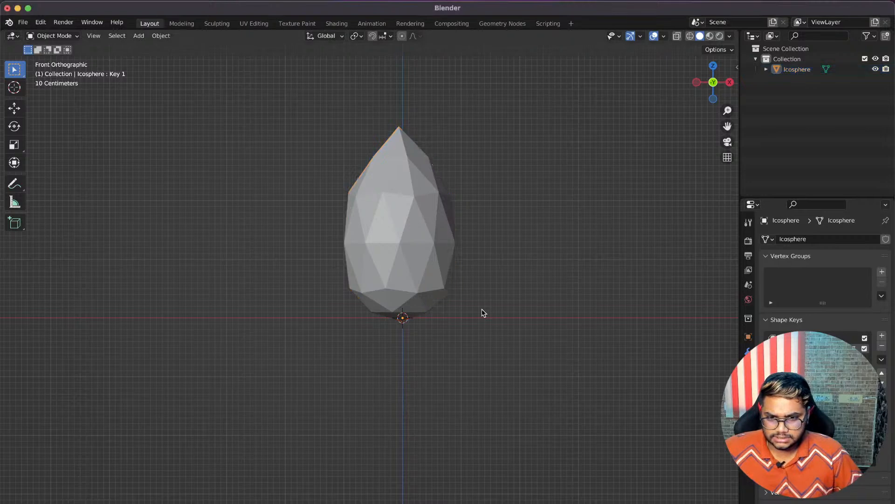
{"action": "left_click", "coordinate": [407, 261]}
{"action": "left_click", "coordinate": [713, 82]}
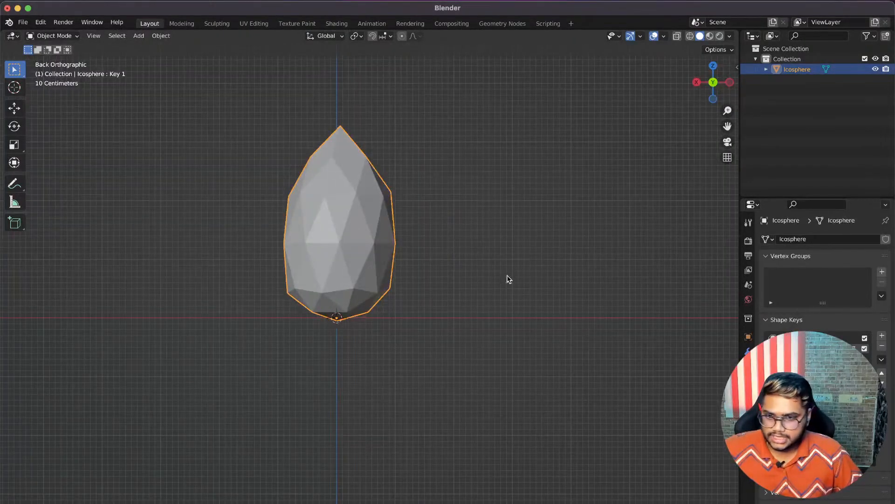
Try to export the crystal as FBX, bringing the export file window into view.
{"action": "left_click", "coordinate": [23, 21]}
{"action": "mouse_move", "coordinate": [52, 173]}
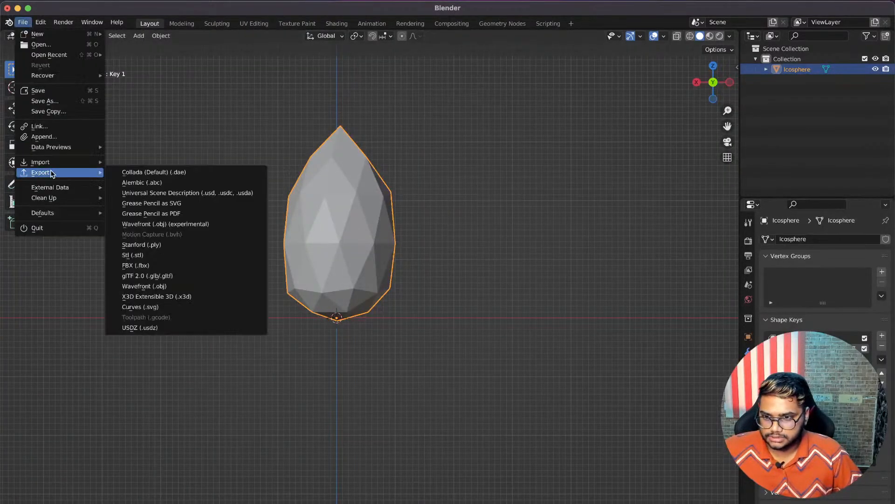
{"action": "left_click", "coordinate": [191, 267]}
{"action": "left_click_drag", "start_coordinate": [394, 153], "coordinate": [894, 74]}
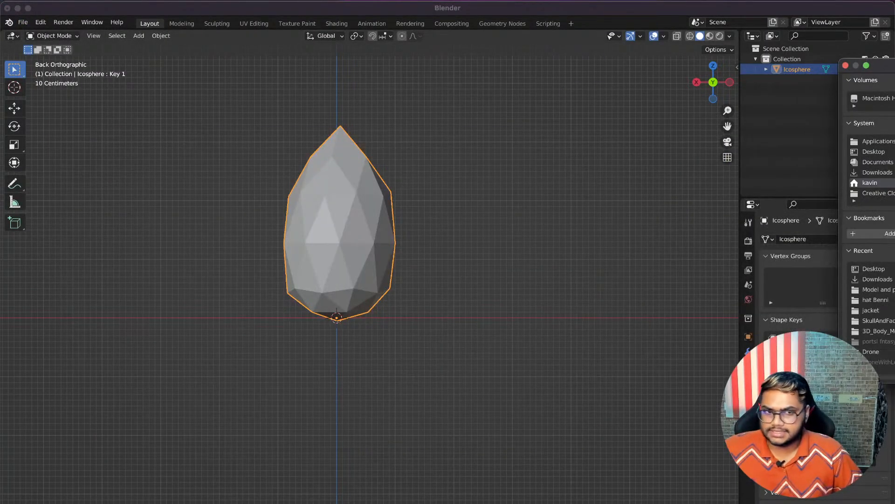
{"action": "key", "text": "ctrl+Up"}
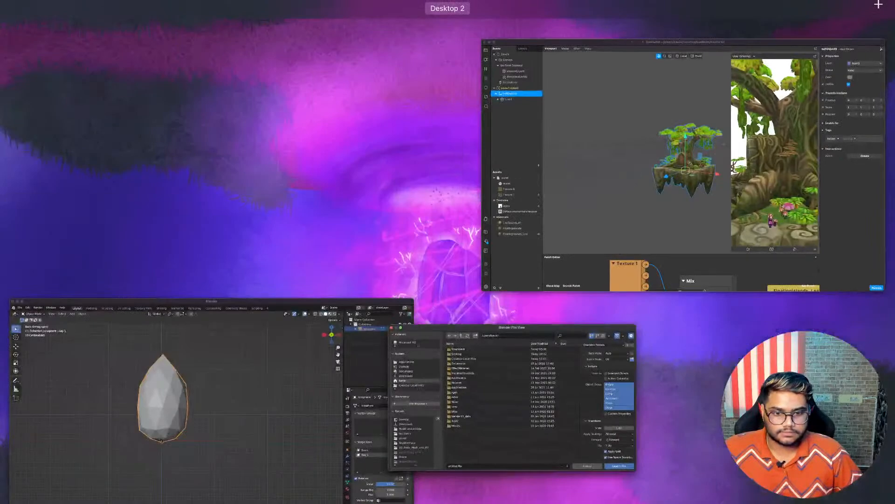
{"action": "key", "text": "ctrl+Up"}
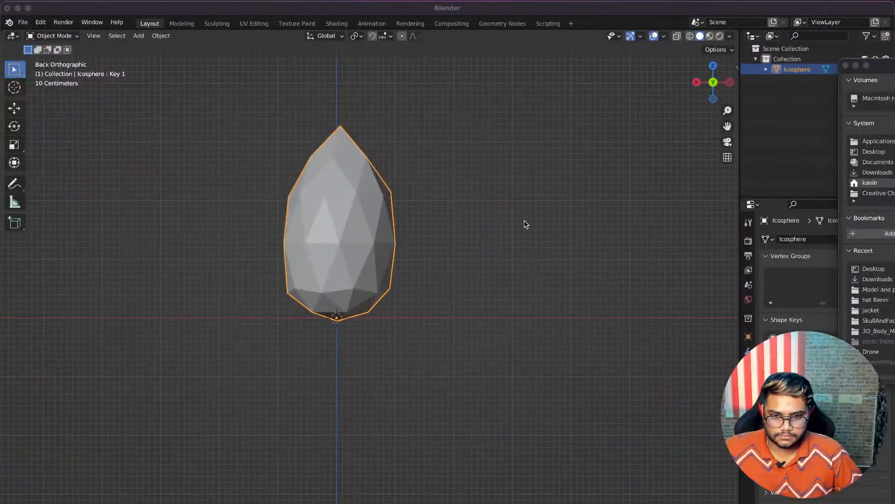
{"action": "key", "text": "ctrl+Up"}
{"action": "key", "text": "ctrl+Up"}
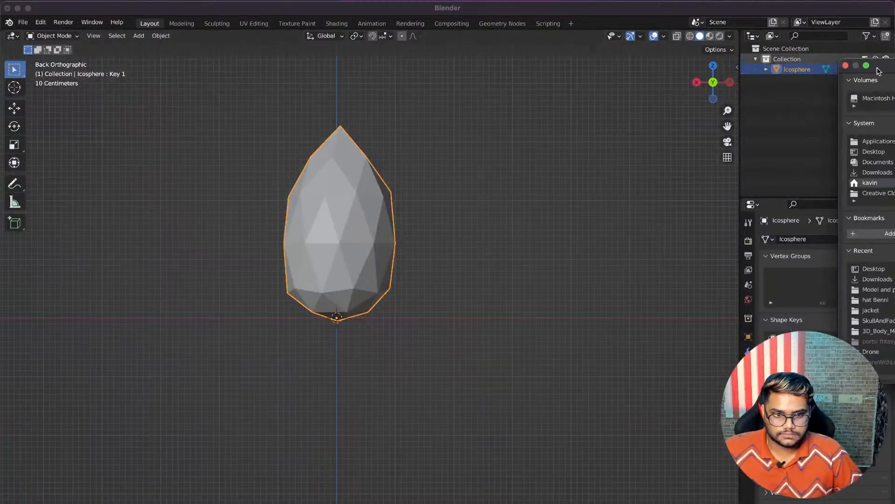
{"action": "left_click", "coordinate": [846, 65]}
{"action": "key", "text": "ctrl+Up"}
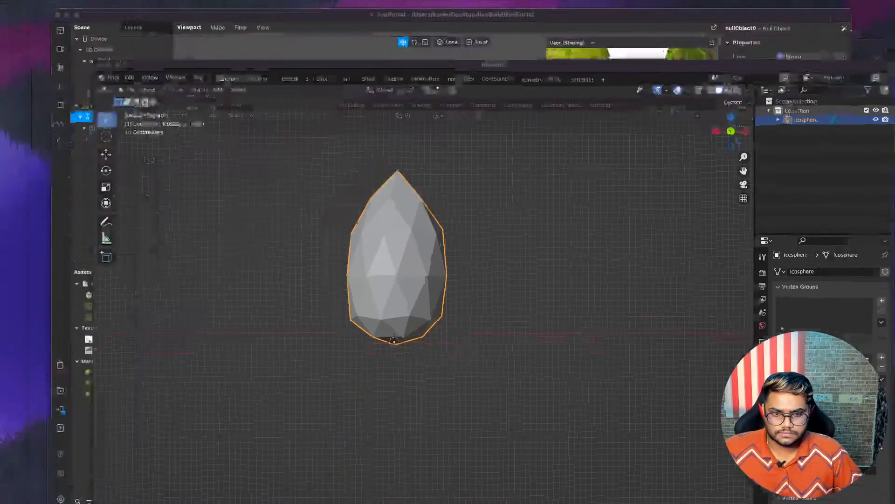
{"action": "key", "text": "ctrl+Up"}
{"action": "key", "text": "ctrl+Up"}
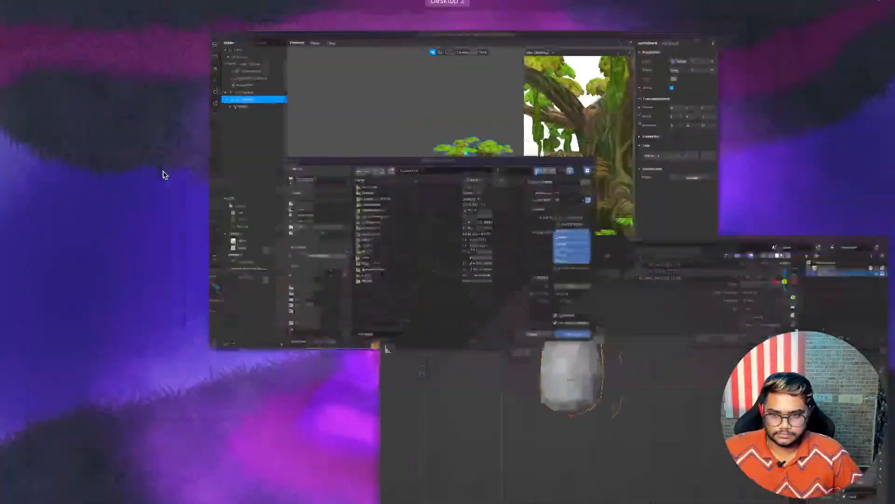
{"action": "key", "text": "ctrl+Up"}
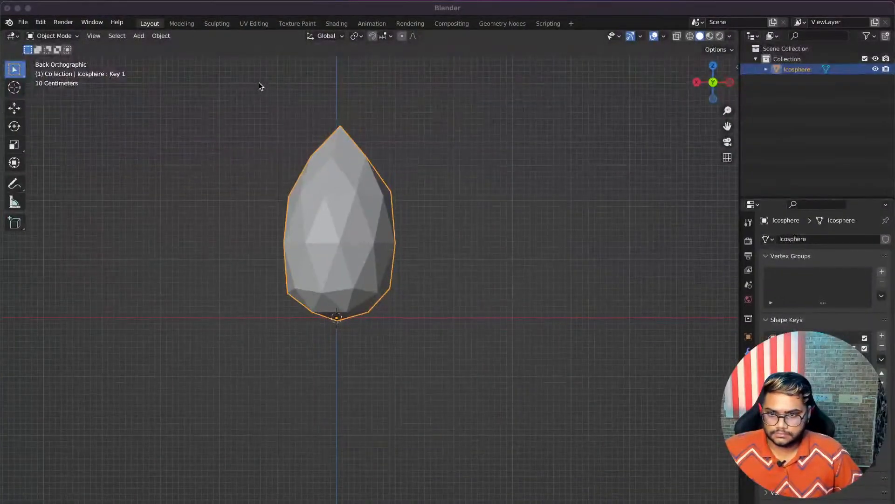
{"action": "left_click", "coordinate": [259, 87]}
{"action": "left_click_drag", "start_coordinate": [59, 14], "coordinate": [1, 146]}
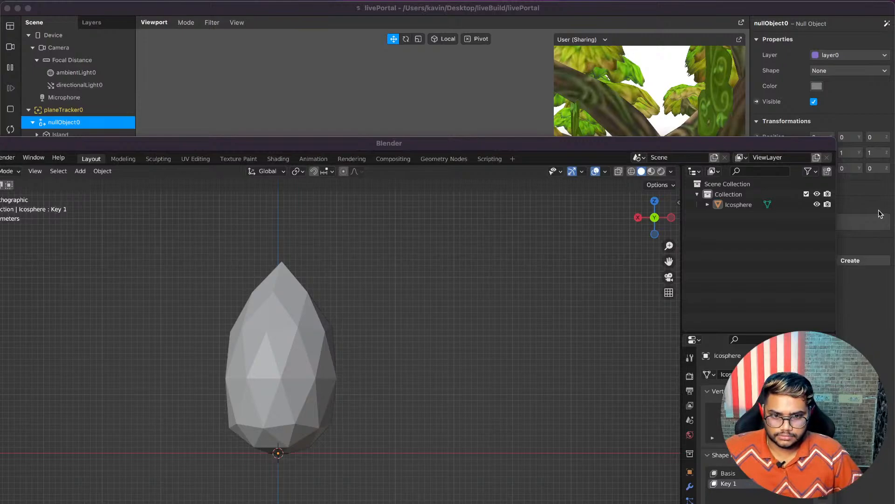
{"action": "double_click", "coordinate": [644, 144]}
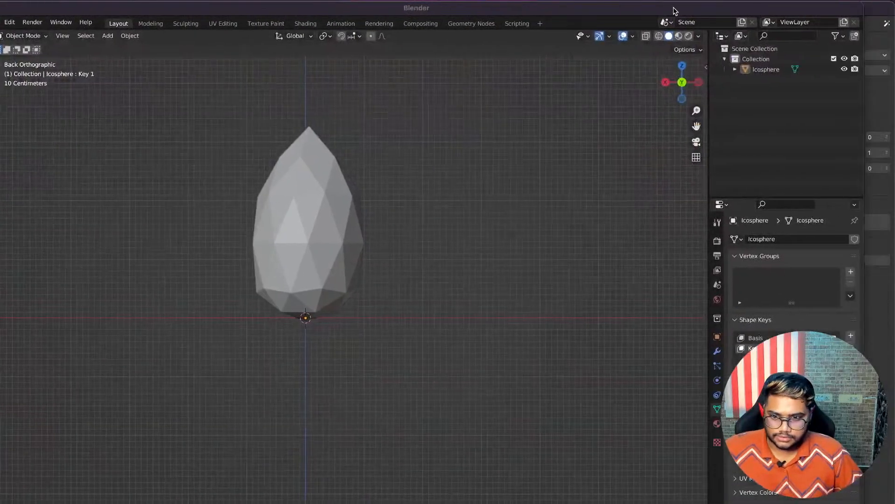
{"action": "left_click_drag", "start_coordinate": [690, 10], "coordinate": [719, 9]}
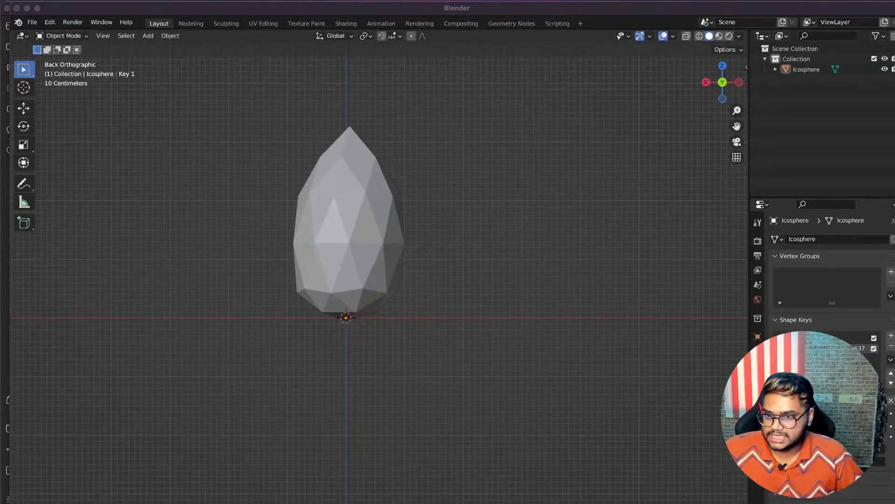
{"action": "key", "text": "ctrl+Up"}
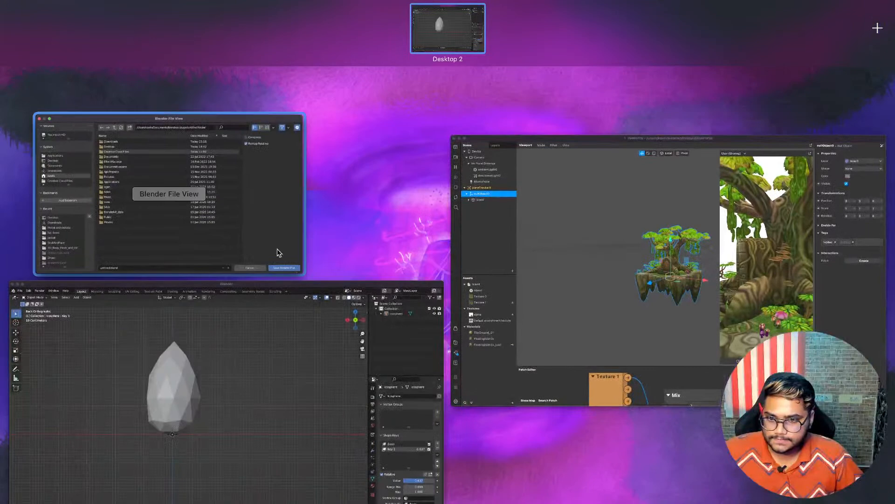
{"action": "left_click_drag", "start_coordinate": [395, 262], "coordinate": [566, 80]}
{"action": "left_click_drag", "start_coordinate": [253, 180], "coordinate": [448, 28]}
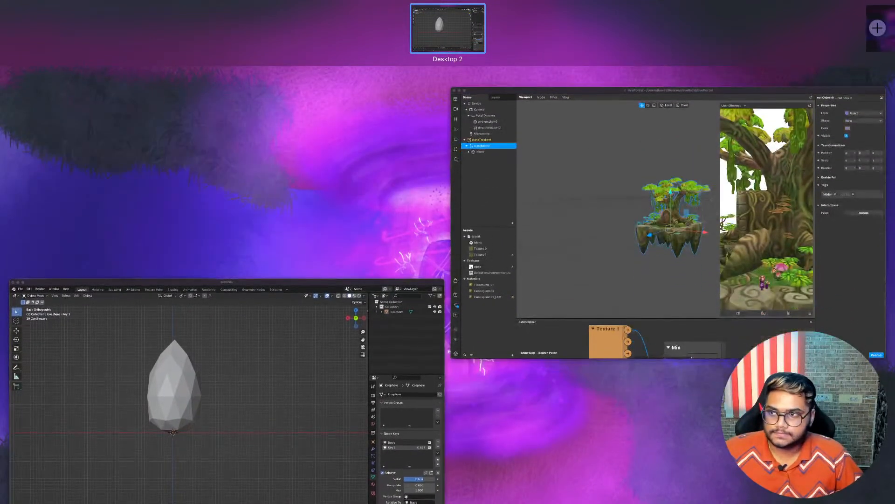
{"action": "key", "text": "Escape"}
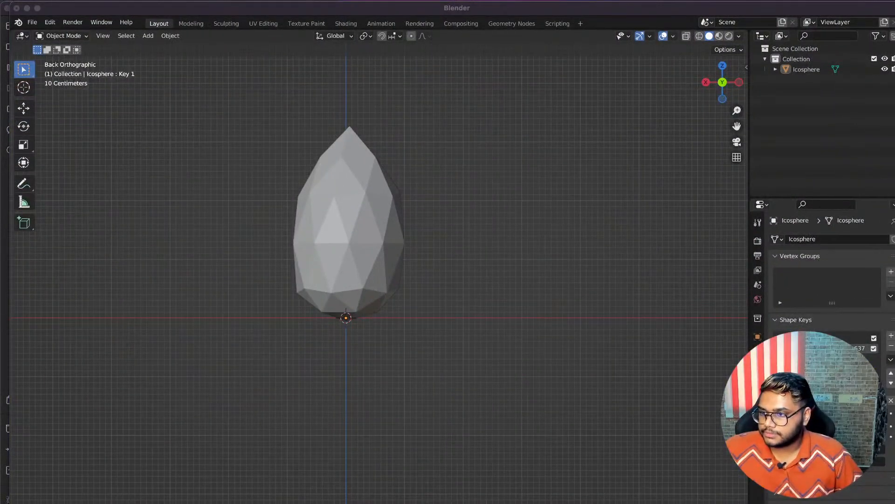
{"action": "key", "text": "super+Tab"}
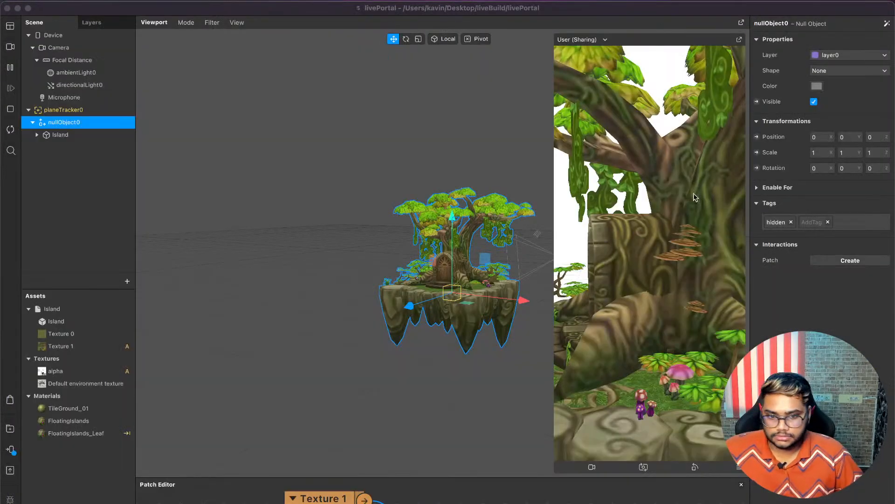
{"action": "key", "text": "ctrl+Up"}
{"action": "key", "text": "Escape"}
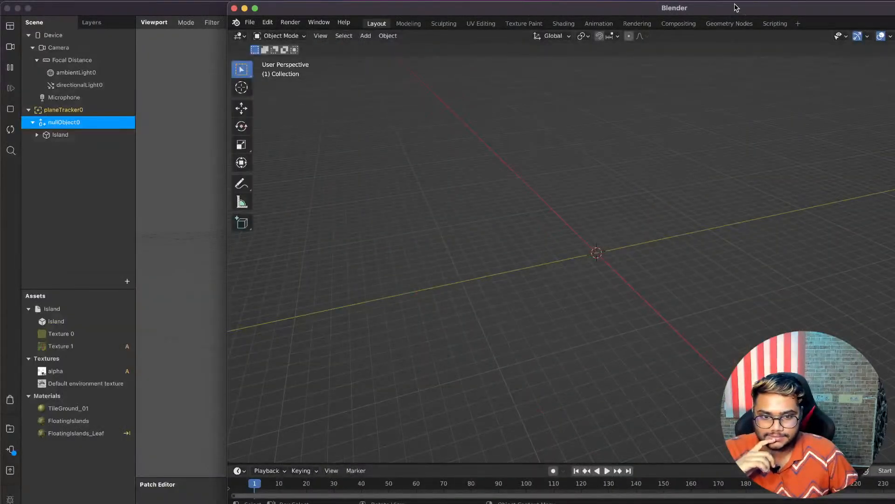
Maximize the new empty Blender window and add an ico sphere mesh at the world origin.
{"action": "double_click", "coordinate": [736, 8]}
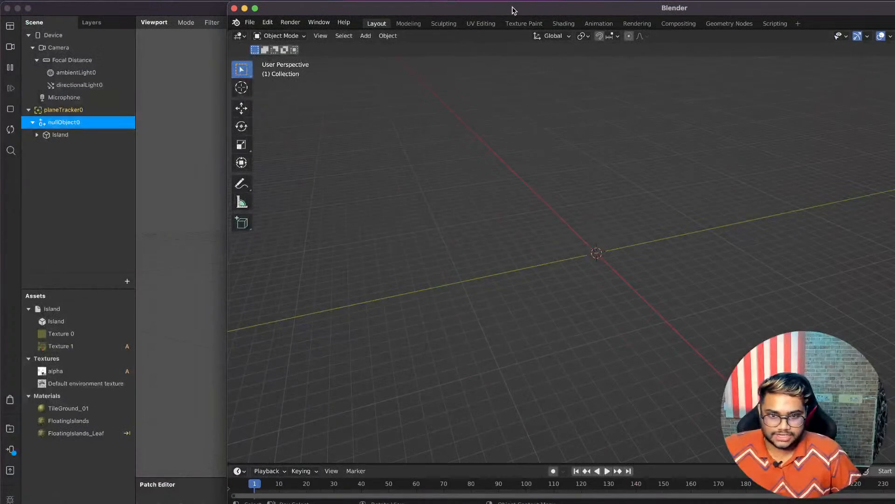
{"action": "double_click", "coordinate": [514, 10]}
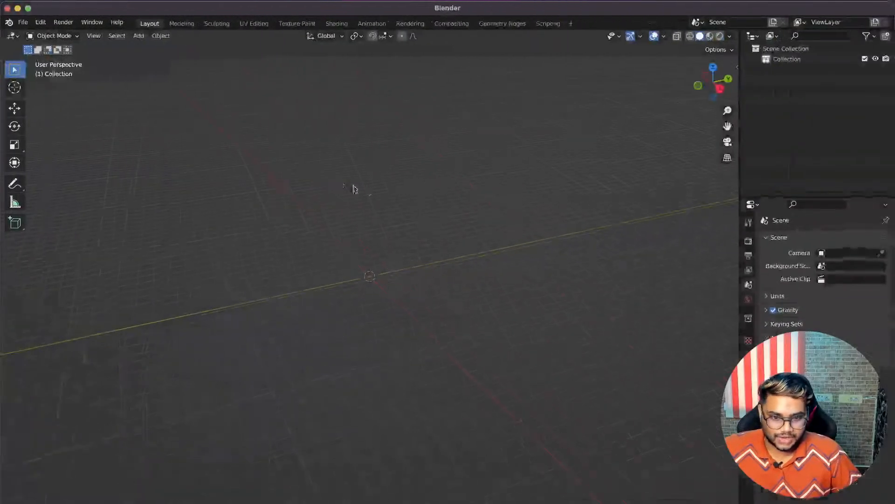
{"action": "key", "text": "shift+a"}
{"action": "mouse_move", "coordinate": [452, 277]}
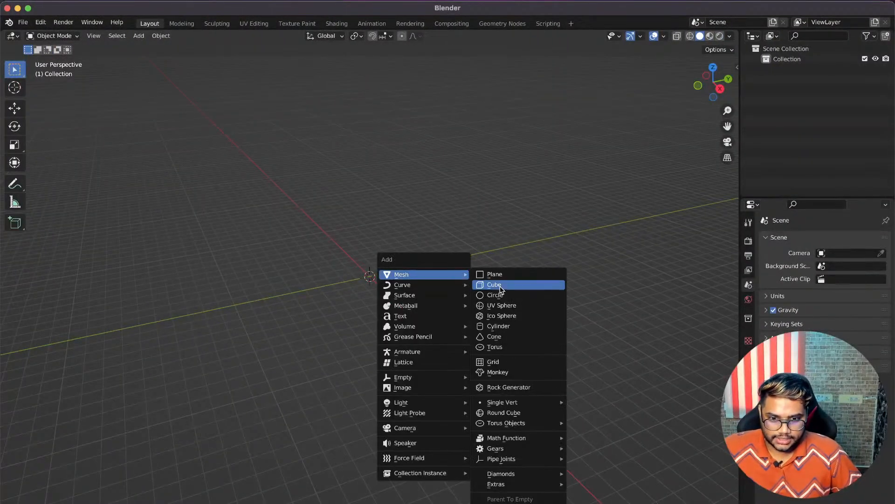
{"action": "left_click", "coordinate": [512, 316]}
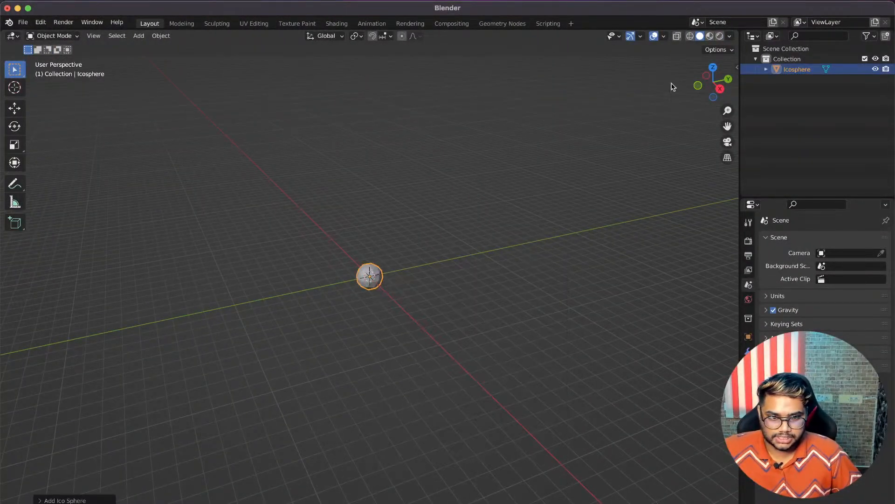
In front view, enable proportional editing and wireframe shading, and raise the ico sphere's upper vertices along Z to elongate it.
{"action": "left_click", "coordinate": [698, 87]}
{"action": "scroll", "coordinate": [390, 213], "scroll_direction": "up", "scroll_amount": 3}
{"action": "scroll", "coordinate": [389, 209], "scroll_direction": "up", "scroll_amount": 1}
{"action": "scroll", "coordinate": [389, 210], "scroll_direction": "down", "scroll_amount": 5, "text": "shift"}
{"action": "left_click", "coordinate": [354, 225]}
{"action": "left_click", "coordinate": [362, 238]}
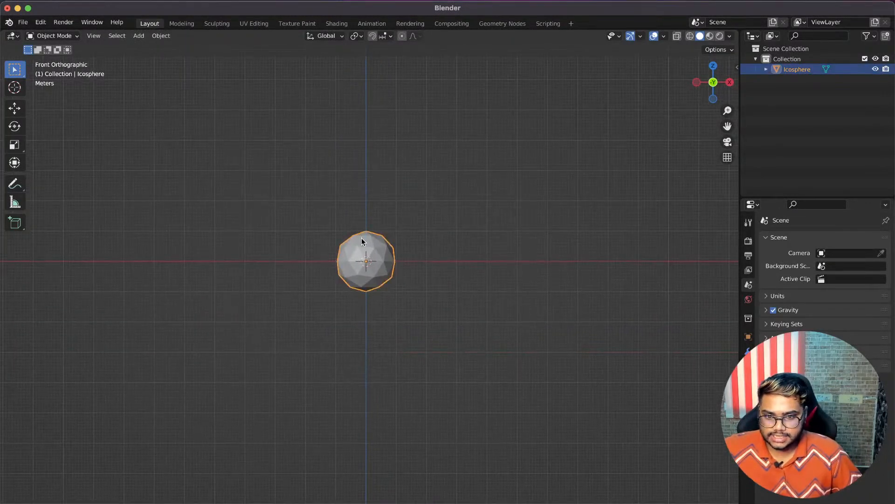
{"action": "key", "text": "Tab"}
{"action": "left_click", "coordinate": [402, 37]}
{"action": "left_click_drag", "start_coordinate": [318, 183], "coordinate": [427, 212]}
{"action": "key", "text": "shift+z"}
{"action": "key", "text": "g"}
{"action": "key", "text": "z"}
{"action": "left_click", "coordinate": [279, 163]}
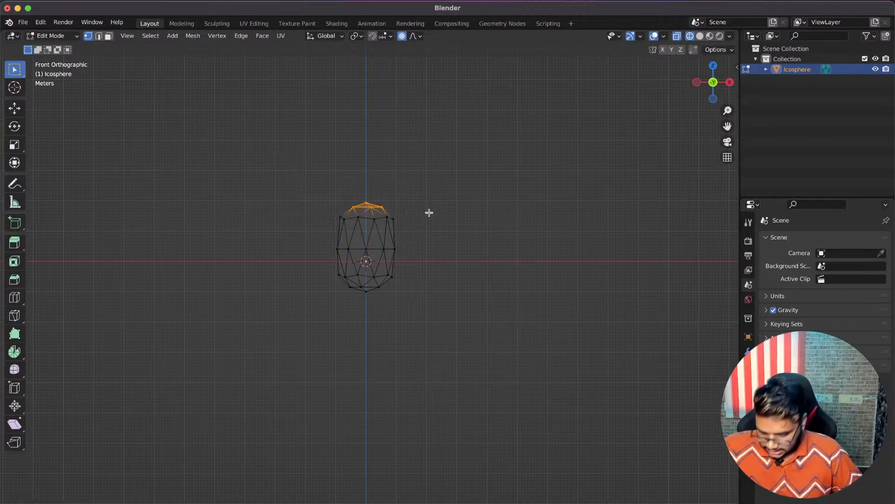
{"action": "key", "text": "g"}
{"action": "key", "text": "z"}
{"action": "left_click", "coordinate": [428, 192]}
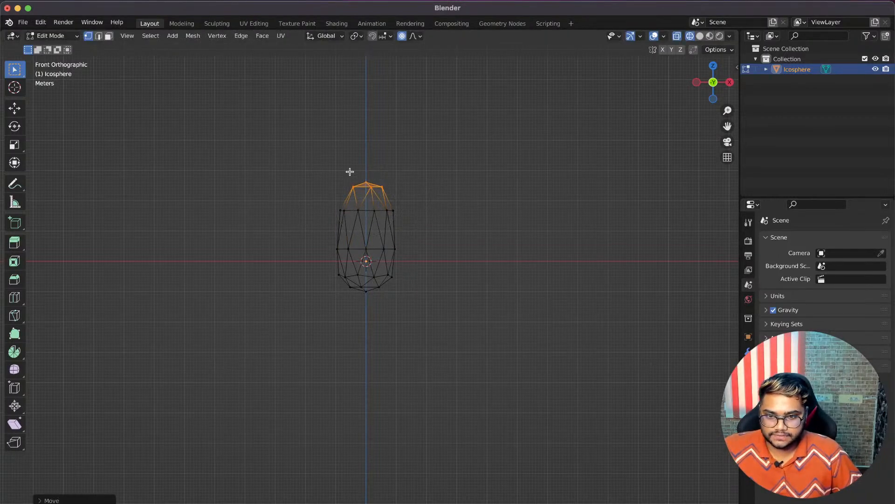
Raise the topmost vertex along Z to form the crystal's pointed tip, and return to Object Mode.
{"action": "left_click", "coordinate": [373, 182]}
{"action": "key", "text": "g"}
{"action": "key", "text": "z"}
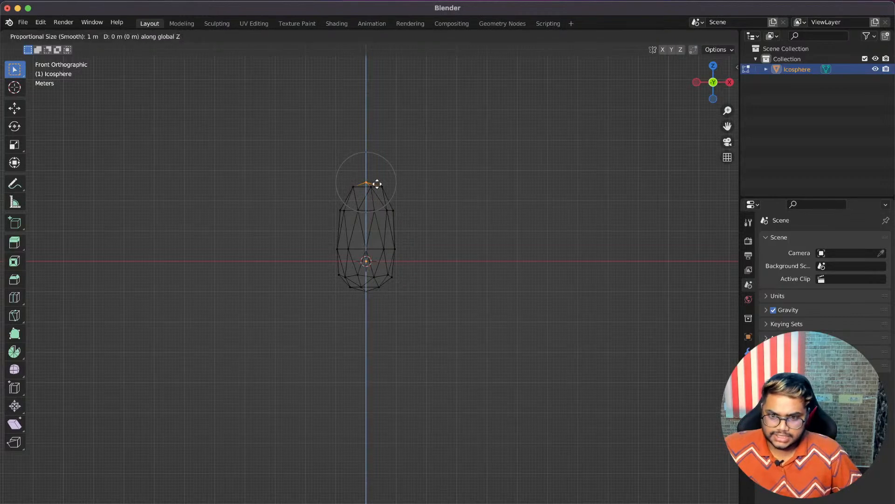
{"action": "left_click", "coordinate": [379, 163]}
{"action": "key", "text": "Tab"}
Switch to solid shading and look over the elongated crystal from other angles.
{"action": "scroll", "coordinate": [459, 202], "scroll_direction": "right", "scroll_amount": 10}
{"action": "key", "text": "shift+z"}
{"action": "scroll", "coordinate": [459, 202], "scroll_direction": "right", "scroll_amount": 10}
{"action": "scroll", "coordinate": [459, 199], "scroll_direction": "right", "scroll_amount": 8}
{"action": "scroll", "coordinate": [460, 199], "scroll_direction": "up", "scroll_amount": 5}
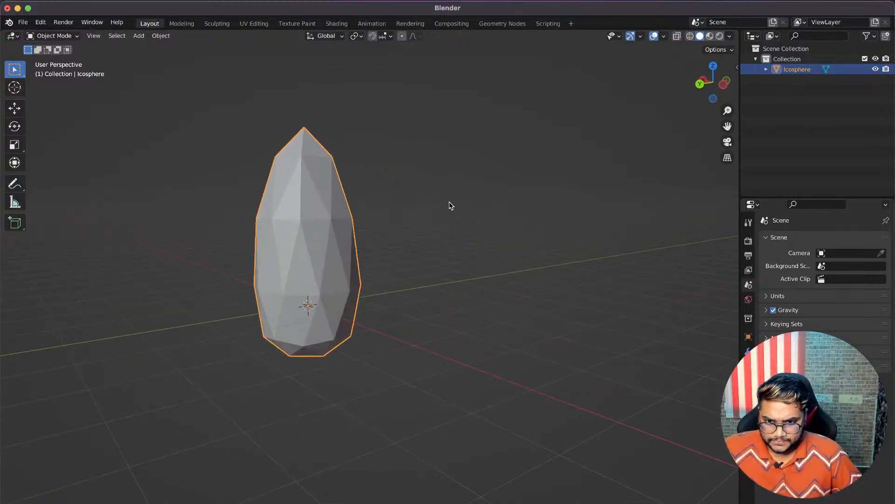
{"action": "scroll", "coordinate": [449, 205], "scroll_direction": "right", "scroll_amount": 5}
{"action": "key", "text": "Tab"}
{"action": "key", "text": "Tab"}
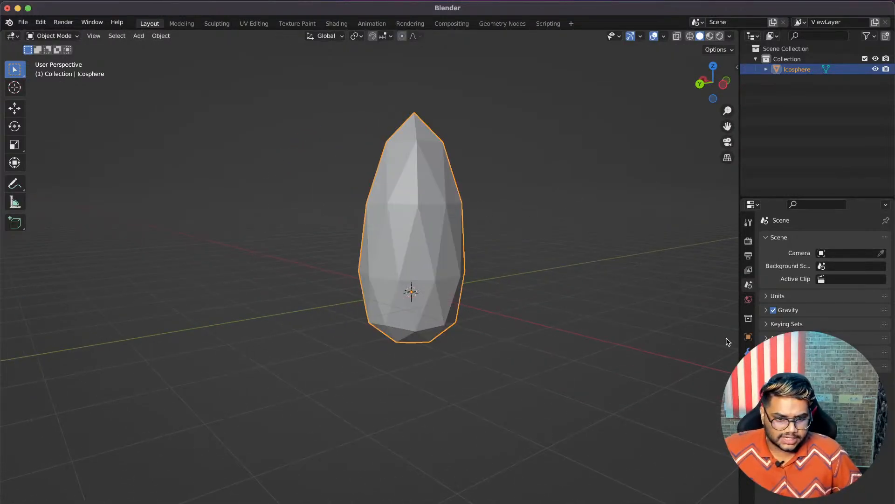
In back view, move all of the crystal's vertices up along Z until its bottom tip sits on the world origin.
{"action": "left_click", "coordinate": [700, 84]}
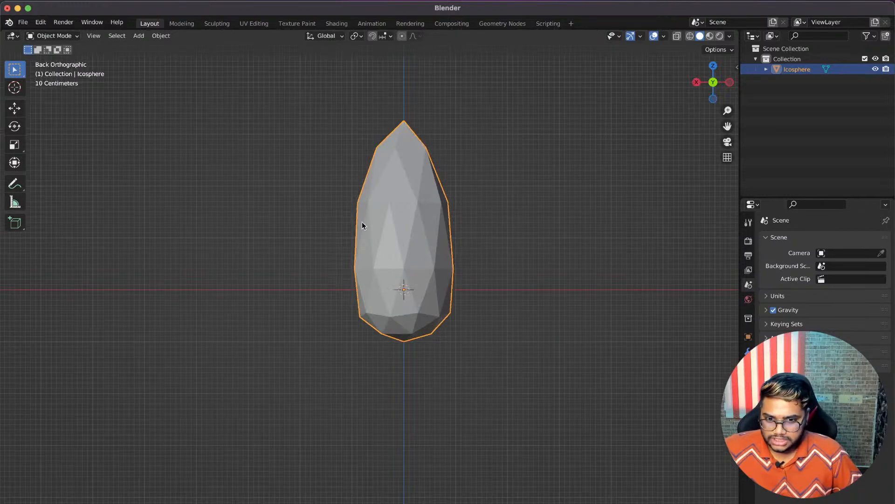
{"action": "key", "text": "Tab"}
{"action": "key", "text": "g"}
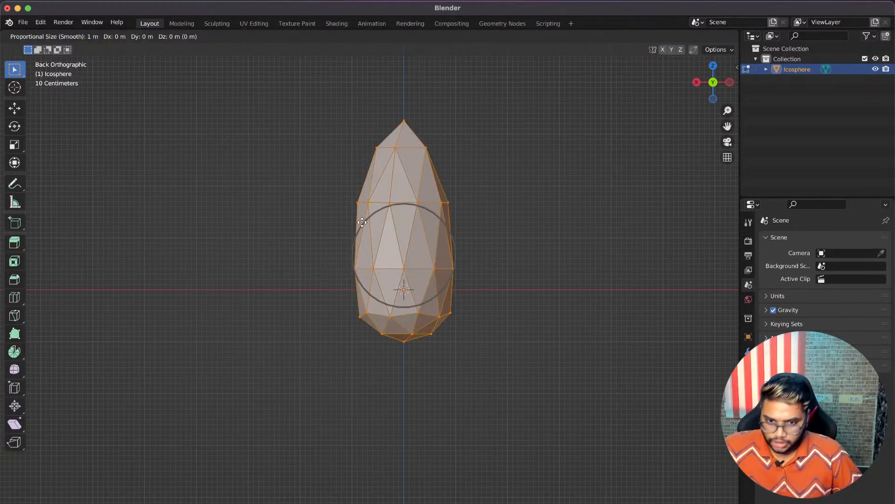
{"action": "key", "text": "z"}
{"action": "left_click", "coordinate": [367, 170]}
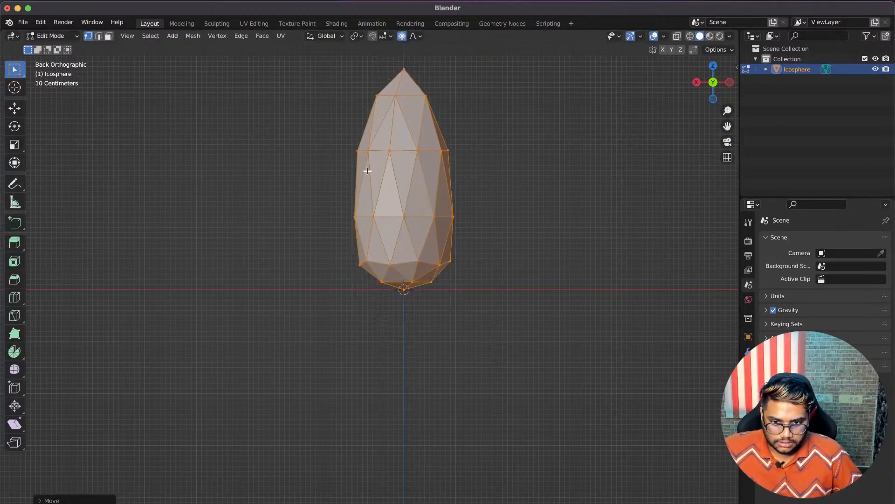
{"action": "key", "text": "Tab"}
{"action": "scroll", "coordinate": [601, 336], "scroll_direction": "up", "scroll_amount": 3, "text": "shift"}
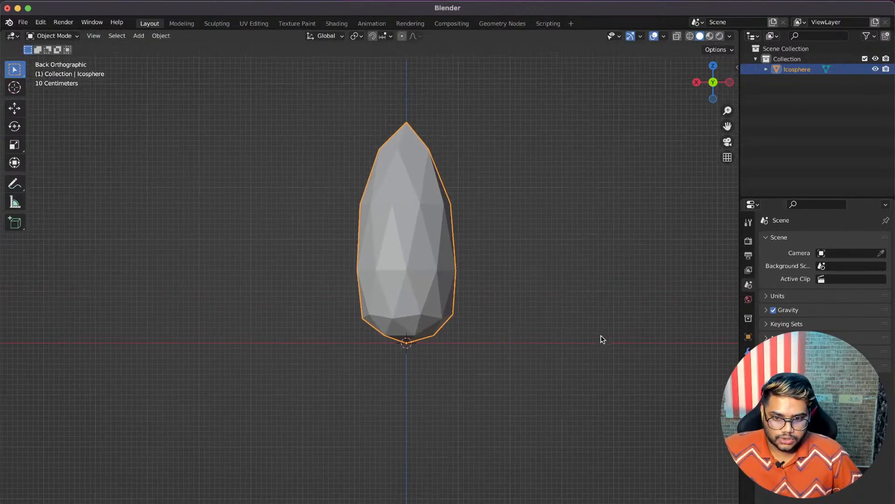
Add a Basis shape key and a second shape key to the crystal mesh.
{"action": "left_click", "coordinate": [748, 409]}
{"action": "left_click", "coordinate": [885, 336]}
{"action": "left_click", "coordinate": [883, 336]}
In the crystal's Key 1 shape key, select the upper vertices in wireframe display and rotate them slightly.
{"action": "key", "text": "Tab"}
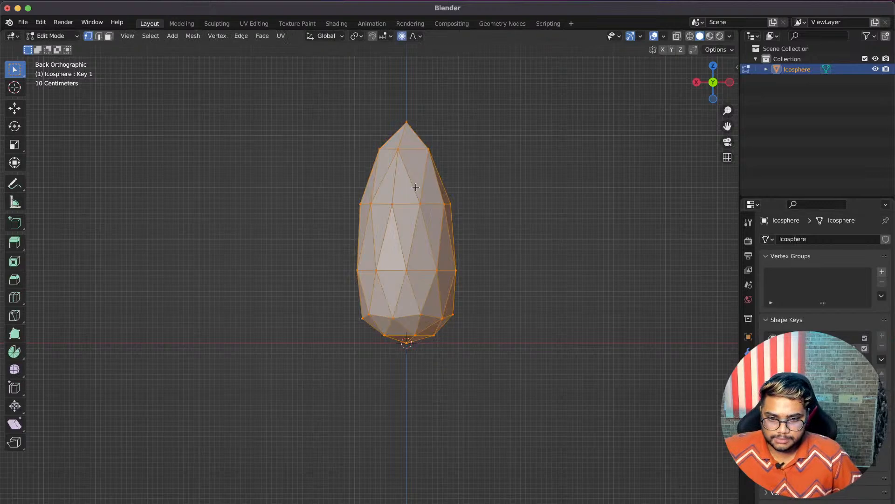
{"action": "left_click_drag", "start_coordinate": [301, 109], "coordinate": [479, 219]}
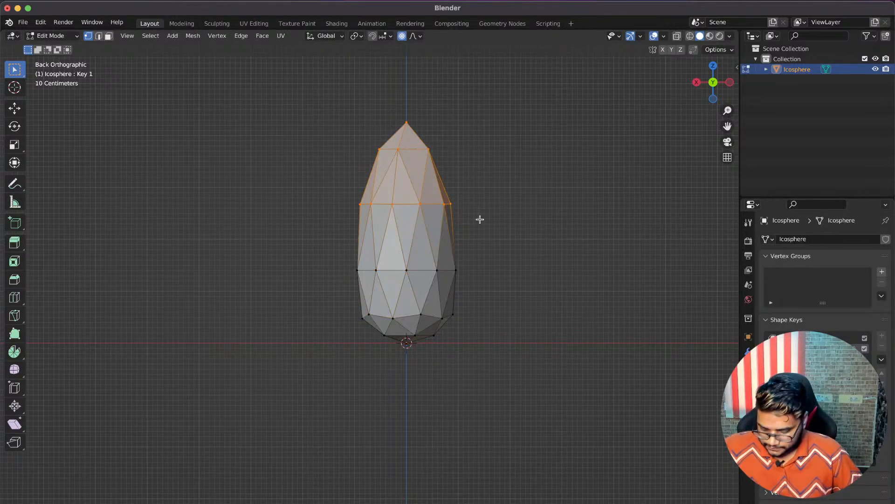
{"action": "key", "text": "shift+z"}
{"action": "left_click_drag", "start_coordinate": [286, 86], "coordinate": [505, 229]}
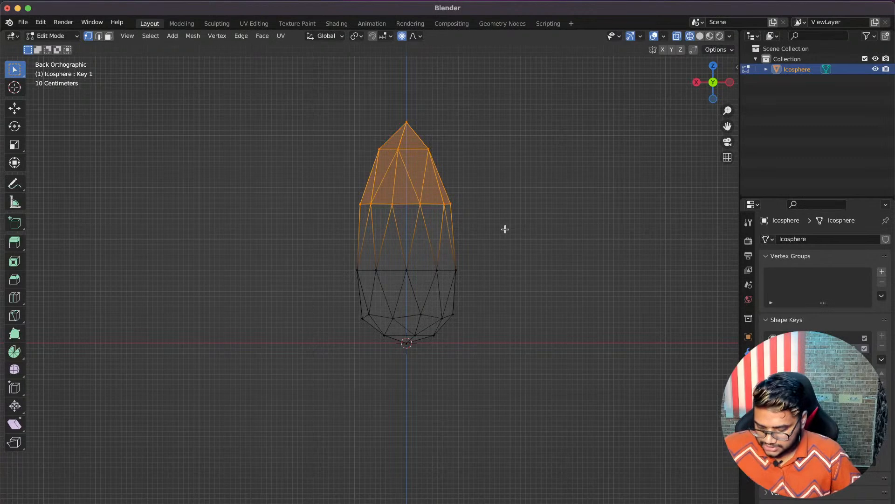
{"action": "key", "text": "r"}
{"action": "left_click", "coordinate": [477, 193]}
{"action": "key", "text": "r"}
{"action": "left_click", "coordinate": [473, 191]}
Select the crystal's middle ring of vertices and shift it slightly upward with proportional editing.
{"action": "left_click_drag", "start_coordinate": [334, 236], "coordinate": [506, 291]}
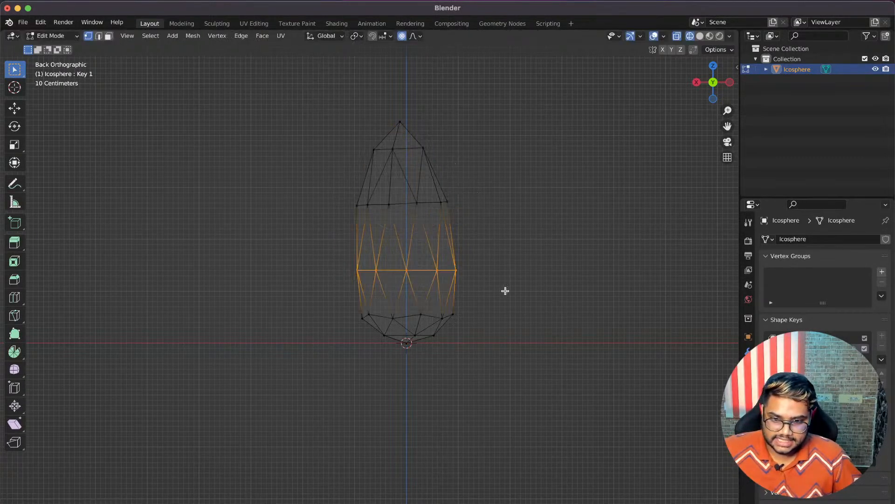
{"action": "key", "text": "r"}
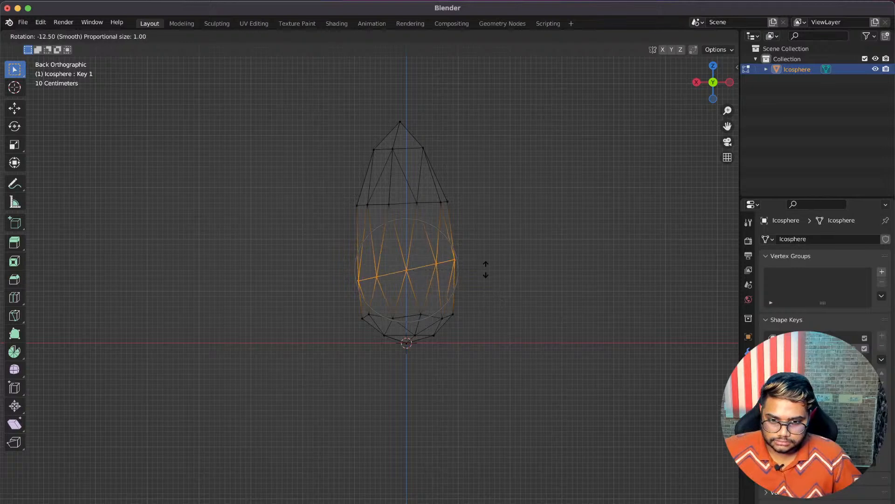
{"action": "right_click", "coordinate": [484, 272]}
{"action": "key", "text": "g"}
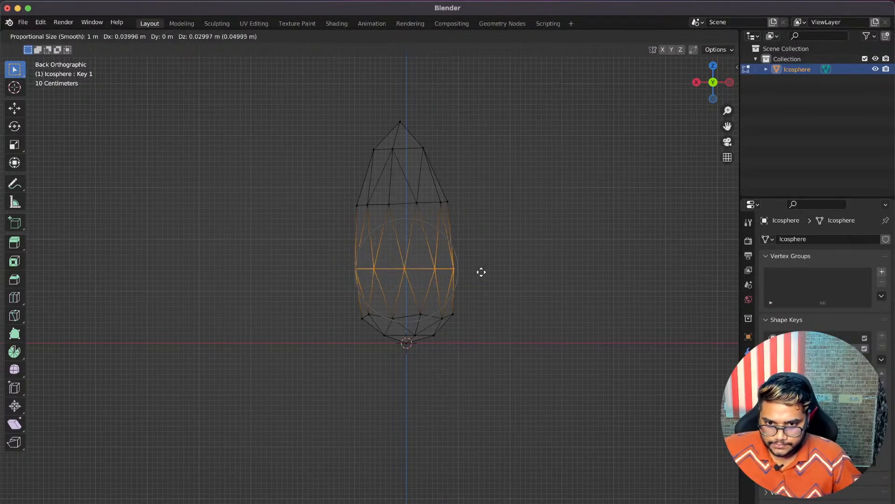
{"action": "right_click", "coordinate": [482, 273]}
Return to Object Mode and preview the crystal's deformation by varying the Key 1 shape key value.
{"action": "key", "text": "Tab"}
{"action": "mouse_move", "coordinate": [830, 415]}
{"action": "left_mouse_down"}
{"action": "mouse_move", "coordinate": [841, 415]}
{"action": "mouse_move", "coordinate": [830, 415]}
{"action": "left_mouse_up"}
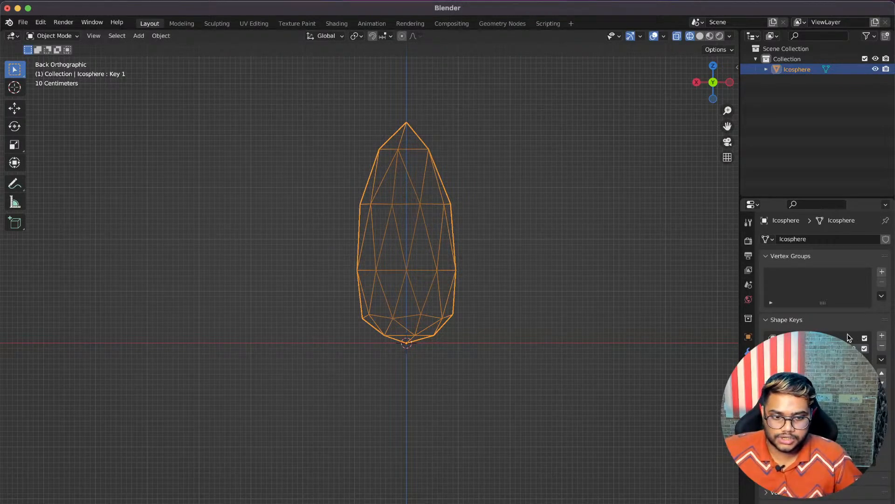
{"action": "left_click_drag", "start_coordinate": [831, 415], "coordinate": [831, 415]}
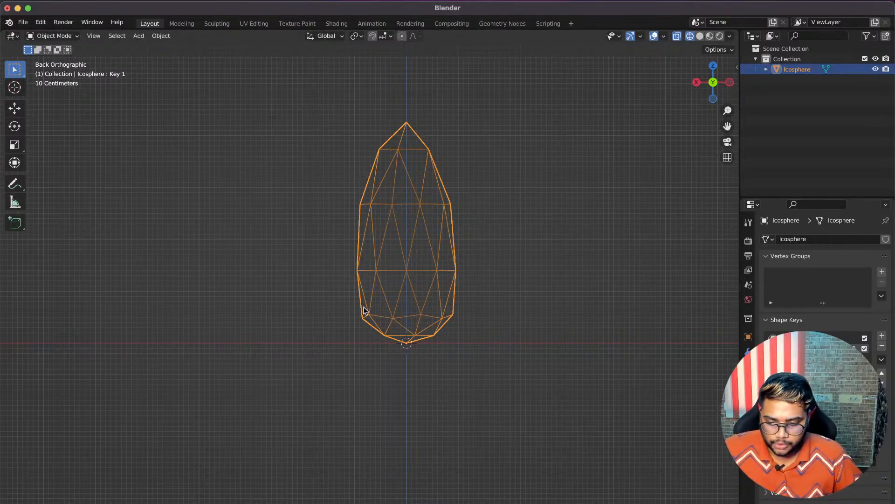
{"action": "left_click", "coordinate": [332, 298]}
In Edit Mode, select the two lower vertex rings above the crystal's bottom tip and shift them slightly.
{"action": "key", "text": "Tab"}
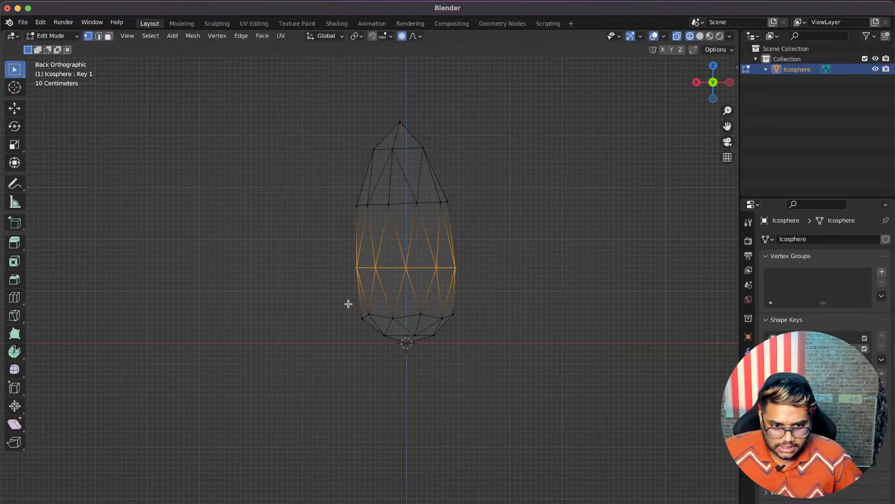
{"action": "left_click_drag", "start_coordinate": [339, 298], "coordinate": [478, 337]}
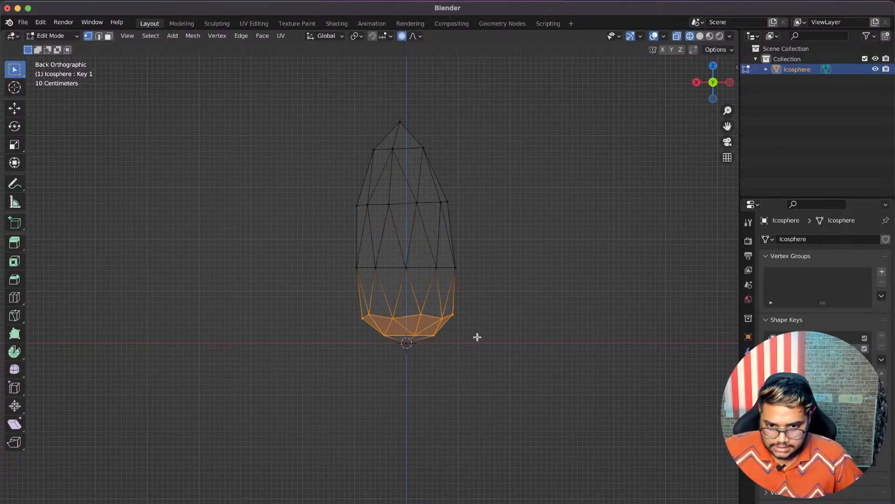
{"action": "key", "text": "g"}
{"action": "left_click", "coordinate": [476, 336]}
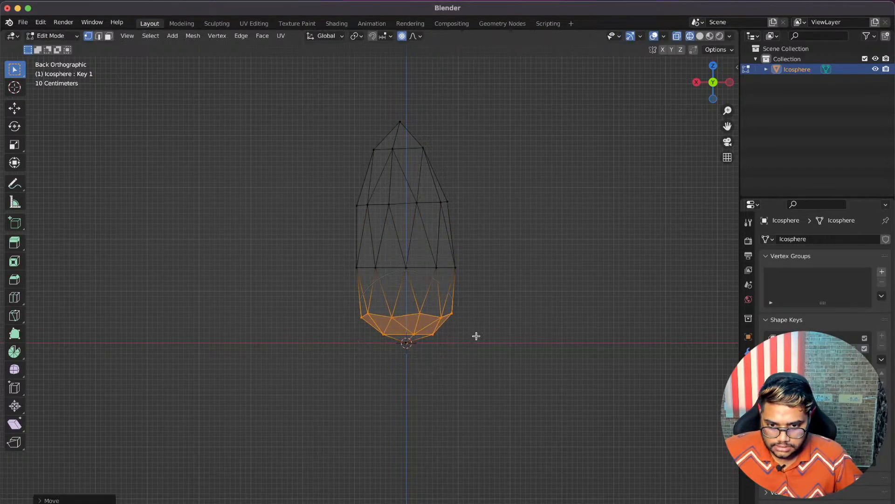
In Object Mode, raise the Key 1 shape key value and display the crystal in solid shading.
{"action": "key", "text": "Tab"}
{"action": "left_click_drag", "start_coordinate": [847, 349], "coordinate": [853, 348]}
{"action": "key", "text": "shift+z"}
{"action": "left_click", "coordinate": [592, 284]}
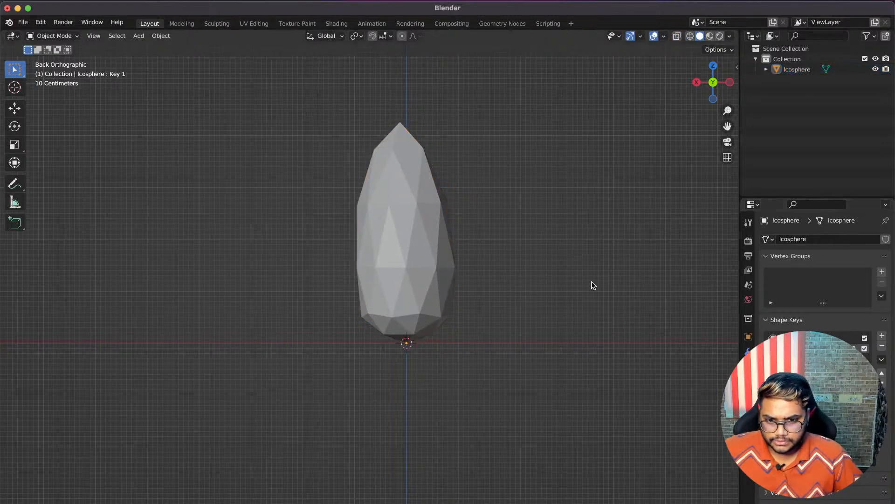
Export the crystal as an FBX model named PORTAL.
{"action": "left_click", "coordinate": [22, 22]}
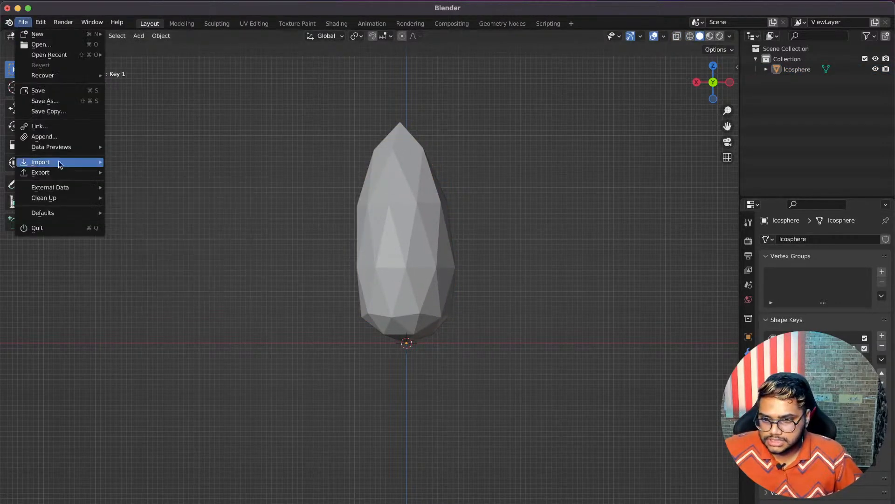
{"action": "mouse_move", "coordinate": [56, 172]}
{"action": "left_click", "coordinate": [154, 266]}
{"action": "left_click_drag", "start_coordinate": [355, 140], "coordinate": [894, 73]}
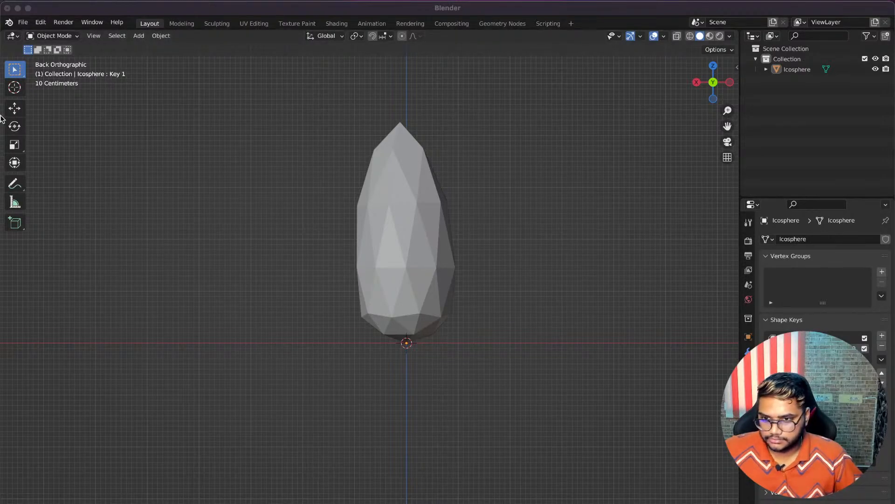
Switch to Spark AR Studio, import the exported PORTAL model into the assets and add it to the scene.
{"action": "key", "text": "ctrl+Up"}
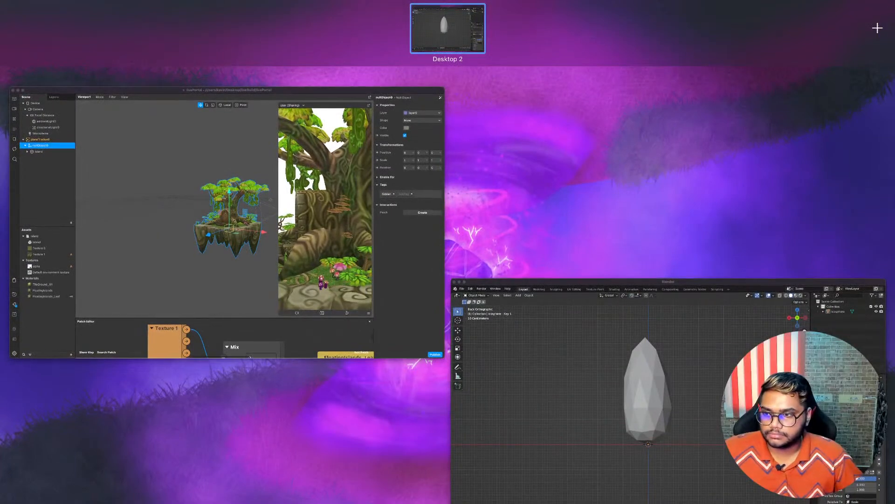
{"action": "key", "text": "ctrl+Up"}
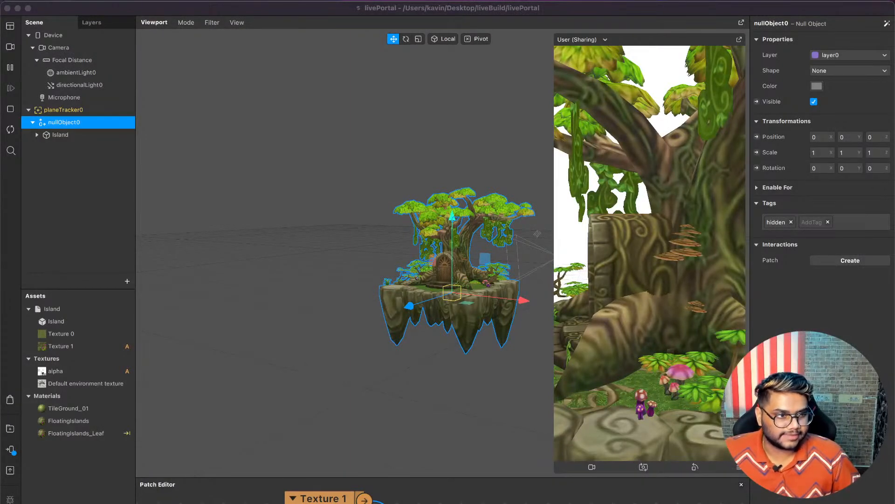
{"action": "left_click_drag", "start_coordinate": [466, 370], "coordinate": [102, 424]}
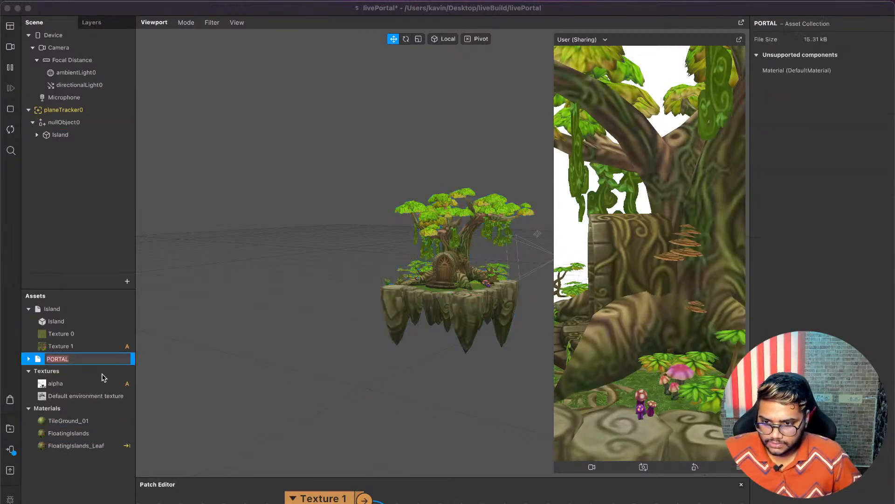
{"action": "left_click", "coordinate": [154, 336]}
{"action": "left_click_drag", "start_coordinate": [124, 359], "coordinate": [113, 216]}
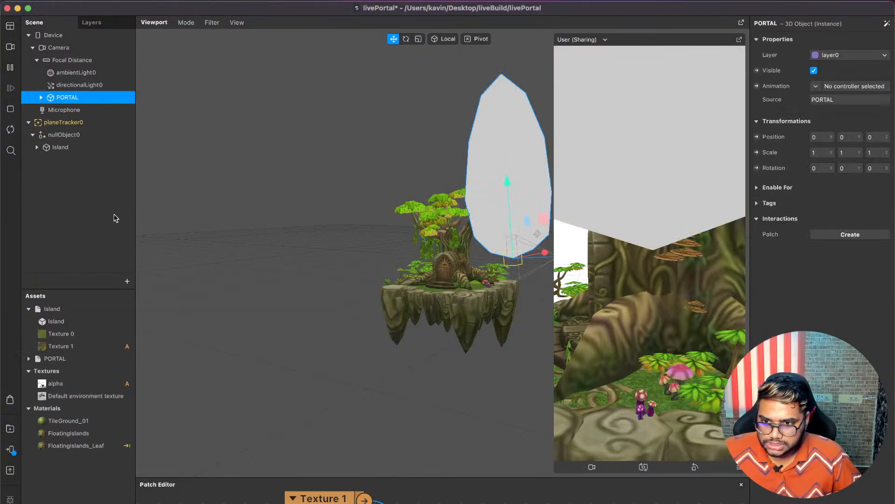
{"action": "left_click_drag", "start_coordinate": [426, 272], "coordinate": [284, 270]}
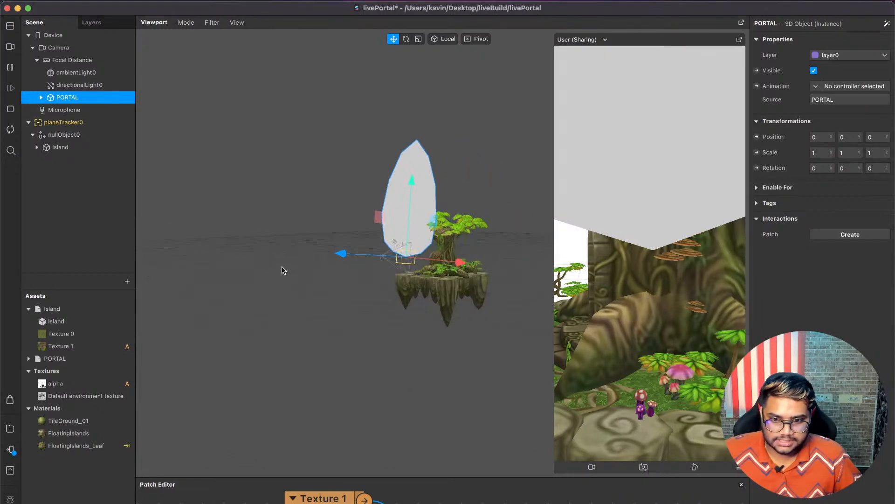
Test the morph on PORTAL's Icosphere mesh, leaving its Key 1 deformation at 100.
{"action": "left_click", "coordinate": [41, 98]}
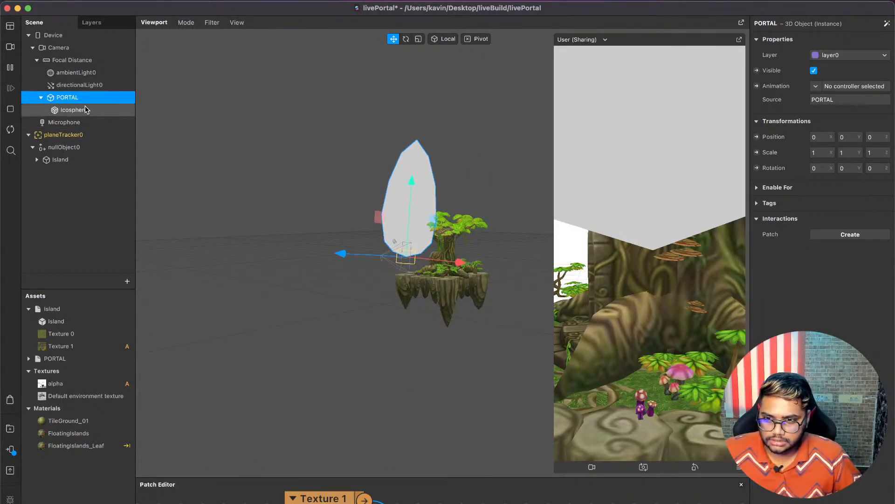
{"action": "left_click", "coordinate": [71, 110]}
{"action": "left_click_drag", "start_coordinate": [846, 252], "coordinate": [893, 244]}
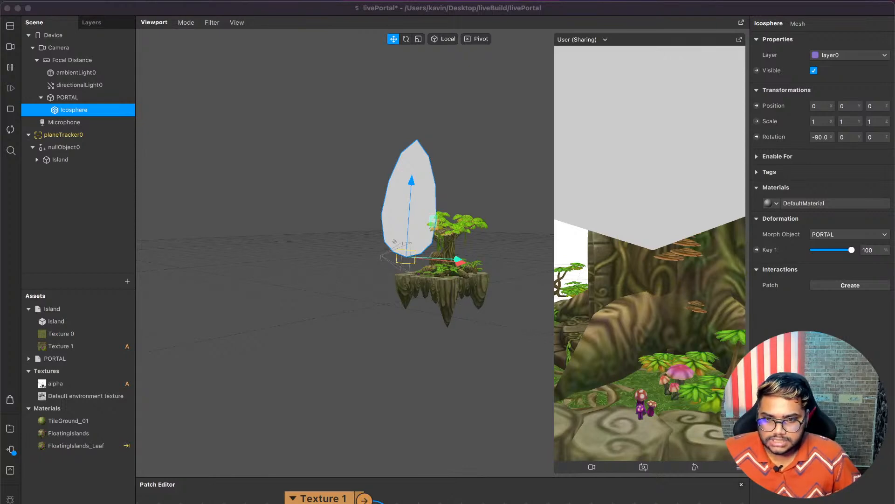
{"action": "left_click", "coordinate": [95, 97]}
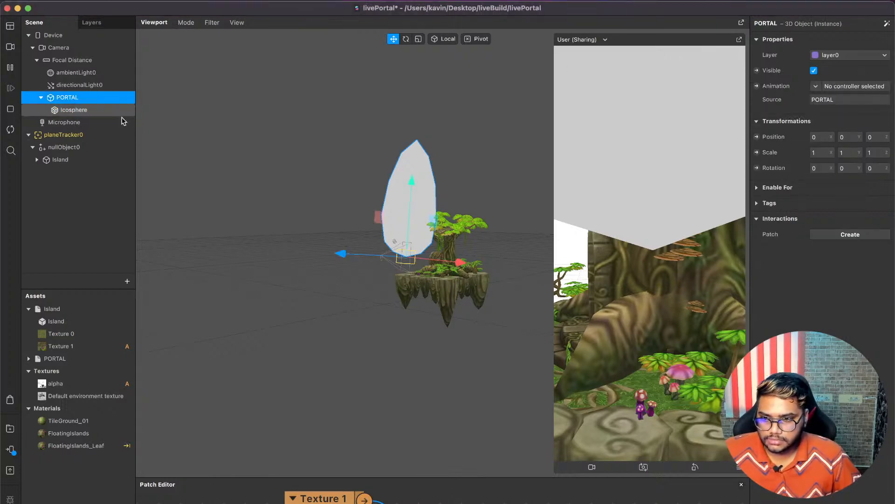
Add a second null object under planeTracker0.
{"action": "left_click", "coordinate": [88, 135]}
{"action": "right_click", "coordinate": [89, 139]}
{"action": "mouse_move", "coordinate": [114, 146]}
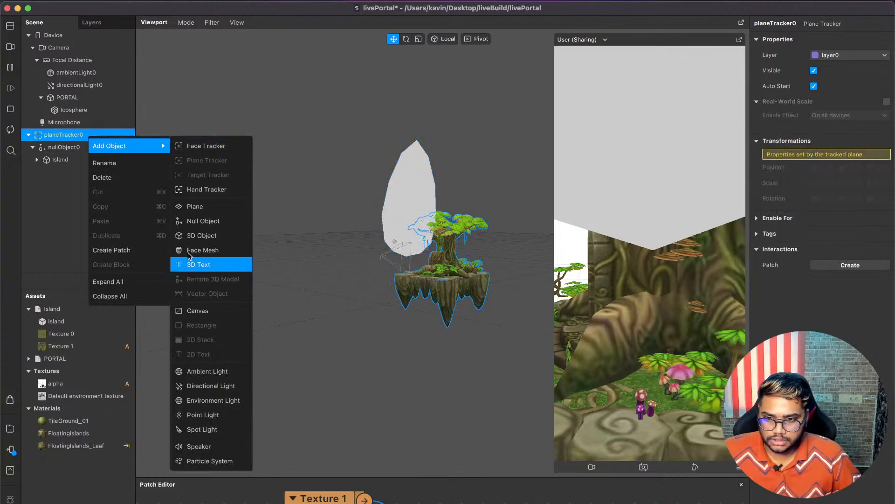
{"action": "left_click", "coordinate": [204, 221]}
Rename the null object holding the Island to "hidden" and collapse its children.
{"action": "left_click", "coordinate": [82, 147]}
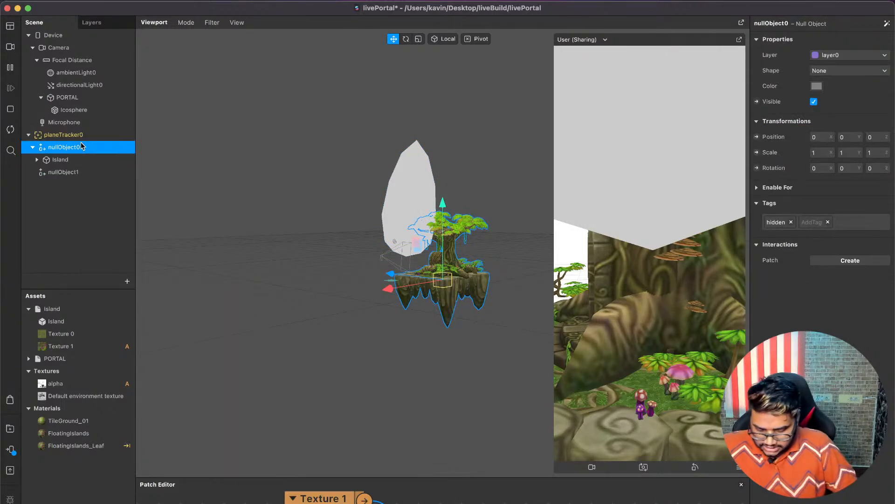
{"action": "double_click", "coordinate": [82, 147]}
{"action": "type", "text": "idd"}
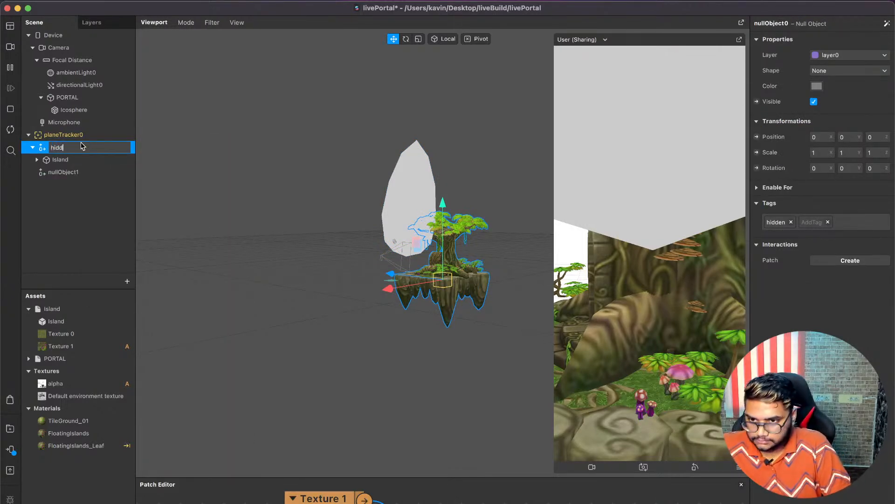
{"action": "type", "text": "idden"}
{"action": "key", "text": "Return"}
{"action": "left_click", "coordinate": [32, 147]}
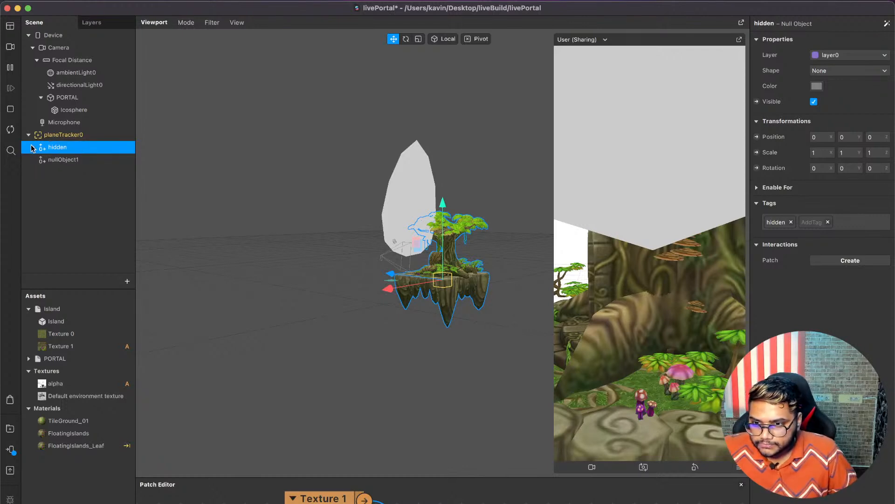
Rename the empty null object under planeTracker0 to "mask".
{"action": "left_click", "coordinate": [47, 160]}
{"action": "double_click", "coordinate": [47, 160]}
{"action": "type", "text": "ma"}
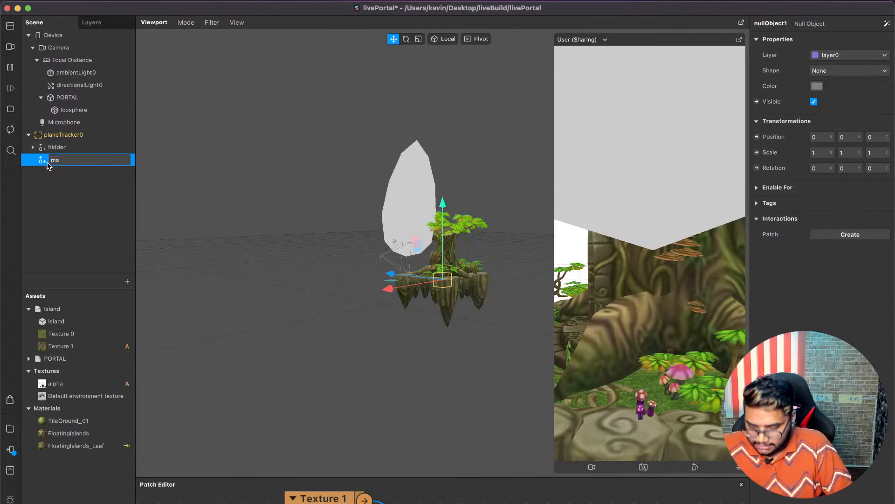
{"action": "type", "text": "sk"}
{"action": "key", "text": "Return"}
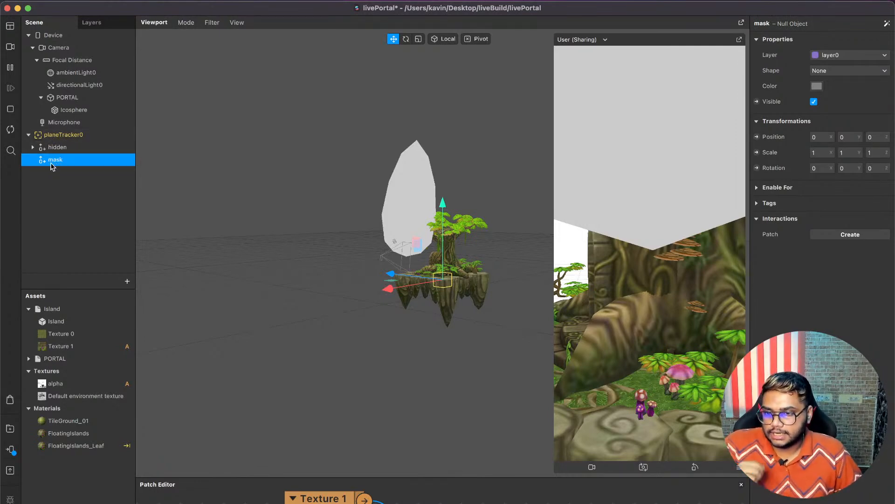
Move the PORTAL object into the mask null object and view its size against the island.
{"action": "left_click_drag", "start_coordinate": [67, 97], "coordinate": [99, 160]}
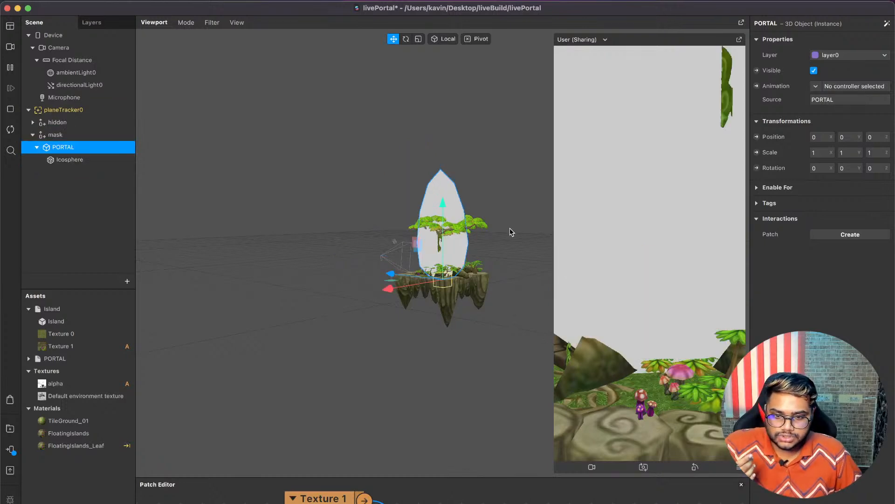
{"action": "scroll", "coordinate": [511, 232], "scroll_direction": "right", "scroll_amount": 5}
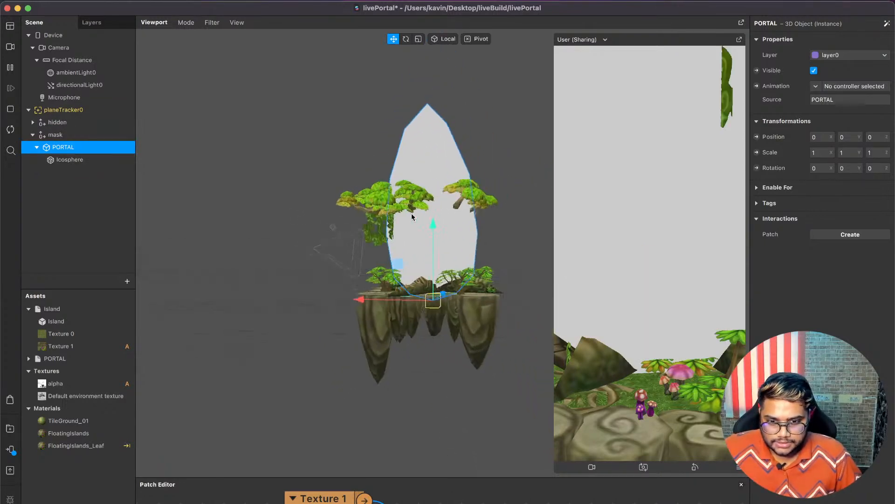
{"action": "scroll", "coordinate": [457, 200], "scroll_direction": "up", "scroll_amount": 5}
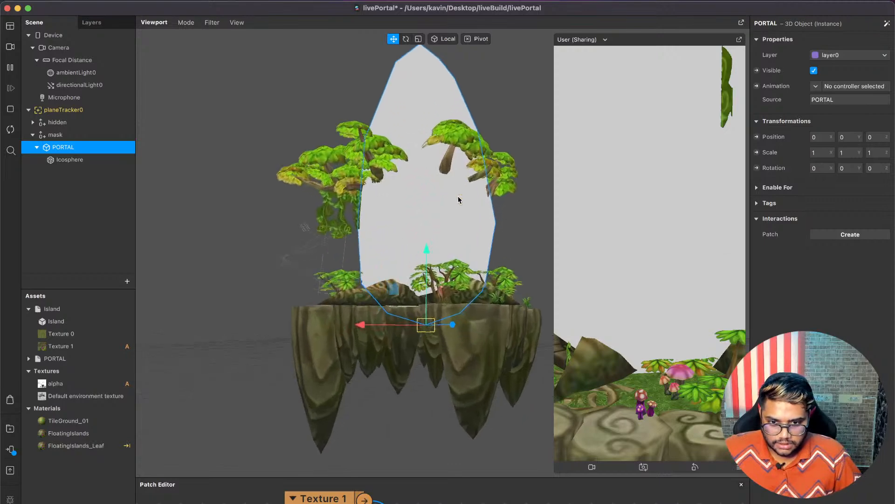
{"action": "scroll", "coordinate": [460, 217], "scroll_direction": "up", "scroll_amount": 2}
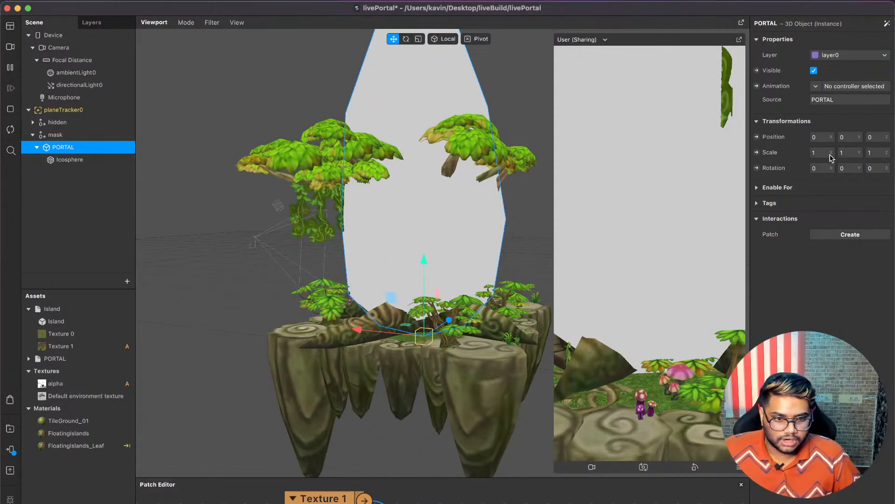
Set the Icosphere mesh's scale to 0.6 in X, 0.5 in Y and 0.5 in Z.
{"action": "left_click", "coordinate": [102, 159]}
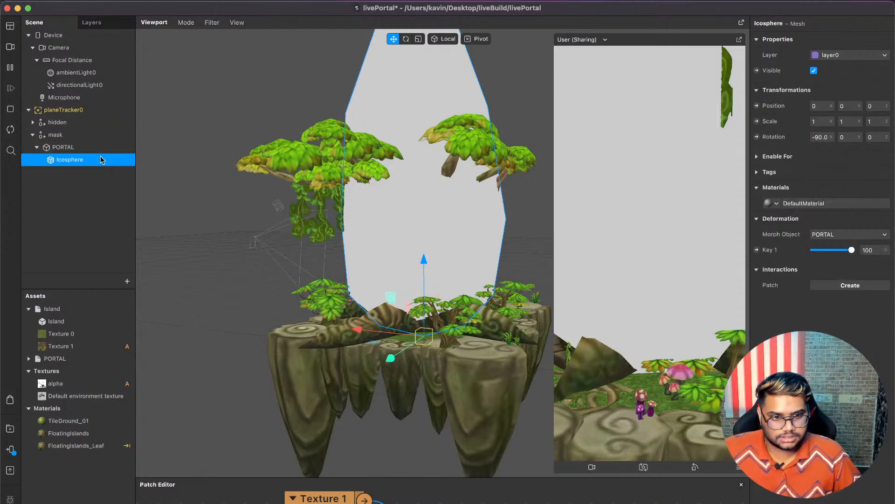
{"action": "left_click", "coordinate": [822, 122]}
{"action": "type", "text": ".6"}
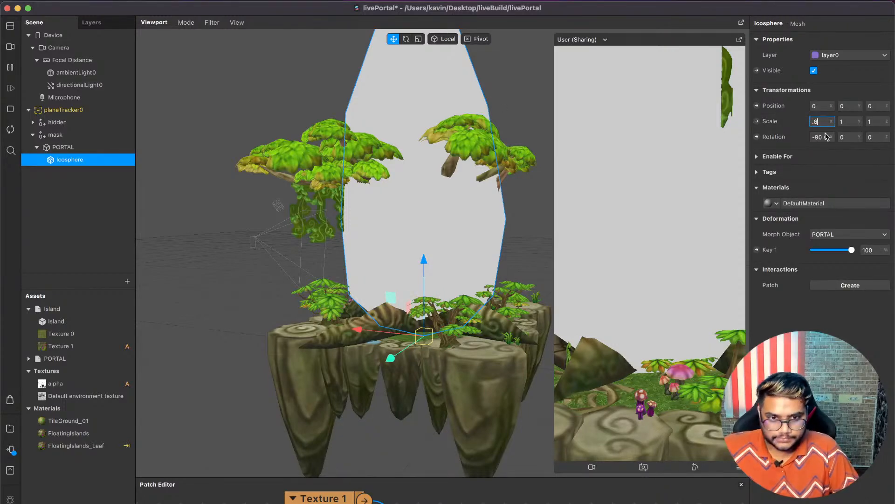
{"action": "key", "text": "Tab"}
{"action": "type", "text": ".5"}
{"action": "key", "text": "Tab"}
{"action": "type", "text": ".5"}
{"action": "key", "text": "Return"}
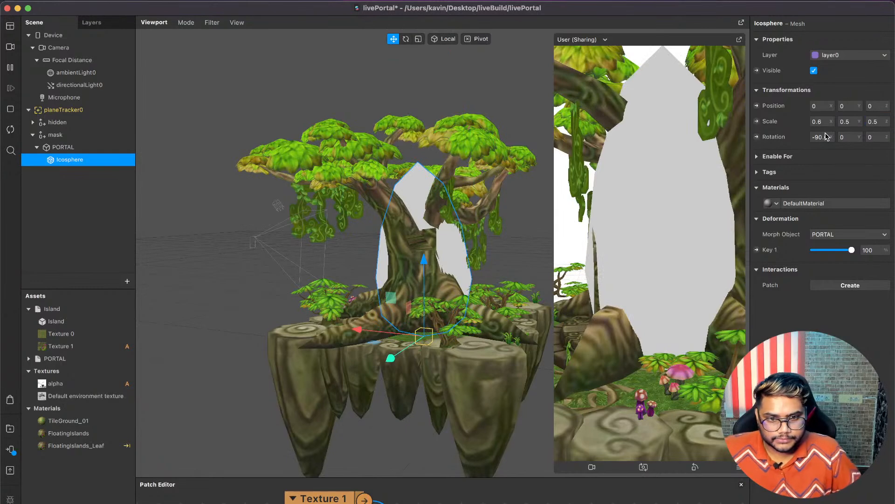
{"action": "scroll", "coordinate": [511, 225], "scroll_direction": "down", "scroll_amount": 5}
{"action": "right_click_drag", "start_coordinate": [510, 228], "coordinate": [558, 220]}
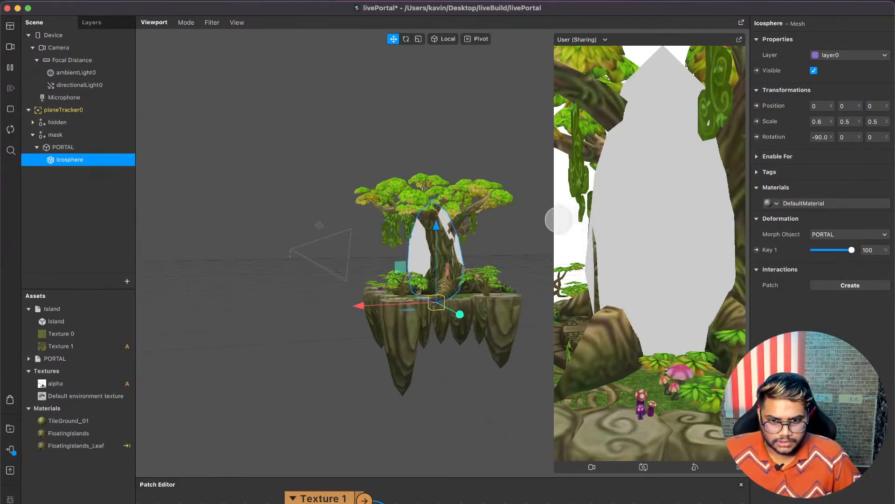
{"action": "left_click", "coordinate": [826, 120]}
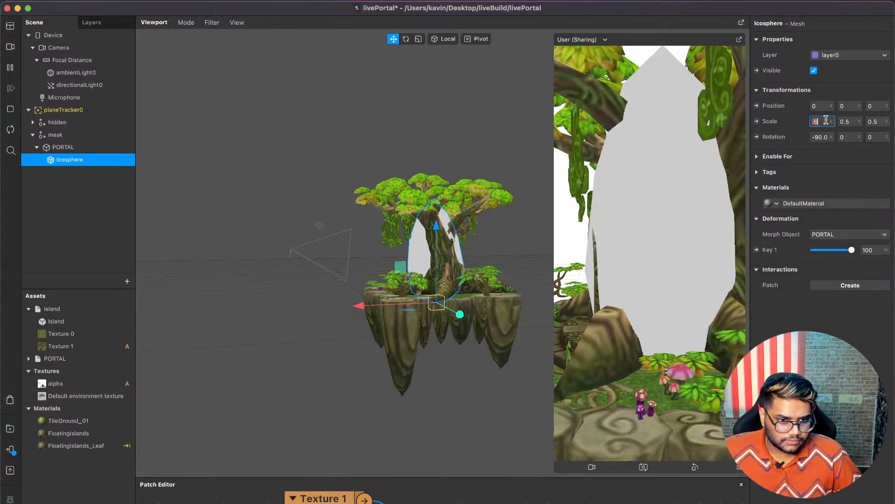
Add the tag "mask" to the mask null object.
{"action": "left_click", "coordinate": [98, 134]}
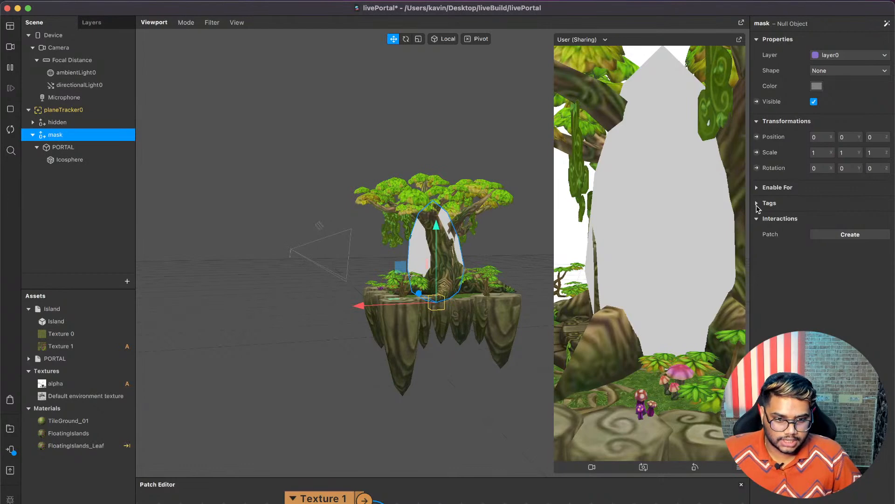
{"action": "left_click", "coordinate": [758, 204]}
{"action": "left_click", "coordinate": [782, 223]}
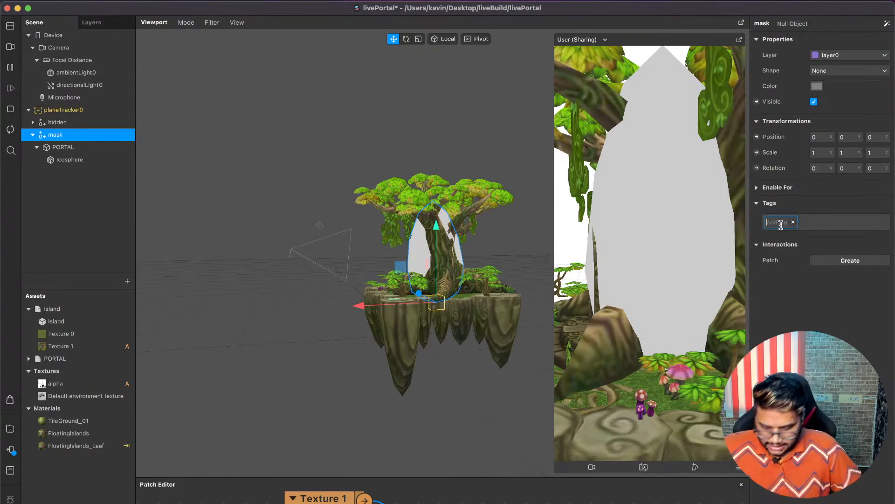
{"action": "type", "text": "mask"}
{"action": "key", "text": "Return"}
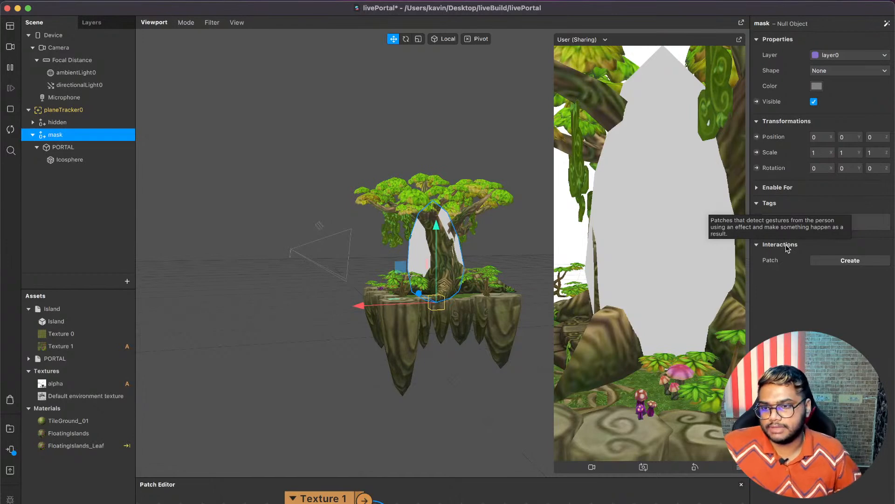
Collapse the PORTAL object under the mask null object and clear the selection.
{"action": "left_click", "coordinate": [62, 146]}
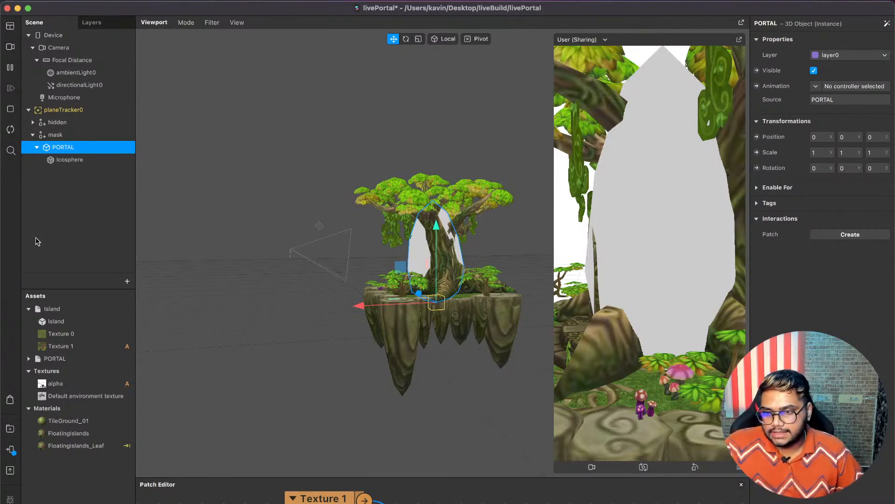
{"action": "key", "text": "Up"}
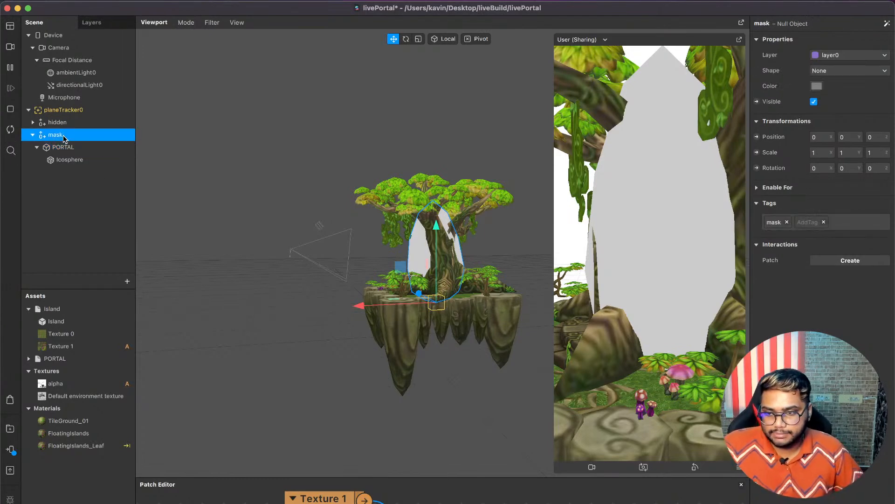
{"action": "left_click", "coordinate": [37, 147]}
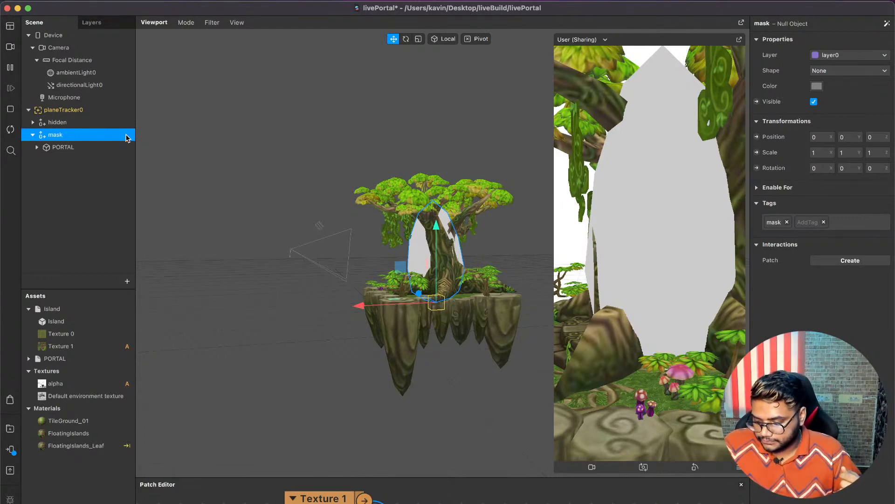
{"action": "left_click", "coordinate": [111, 190]}
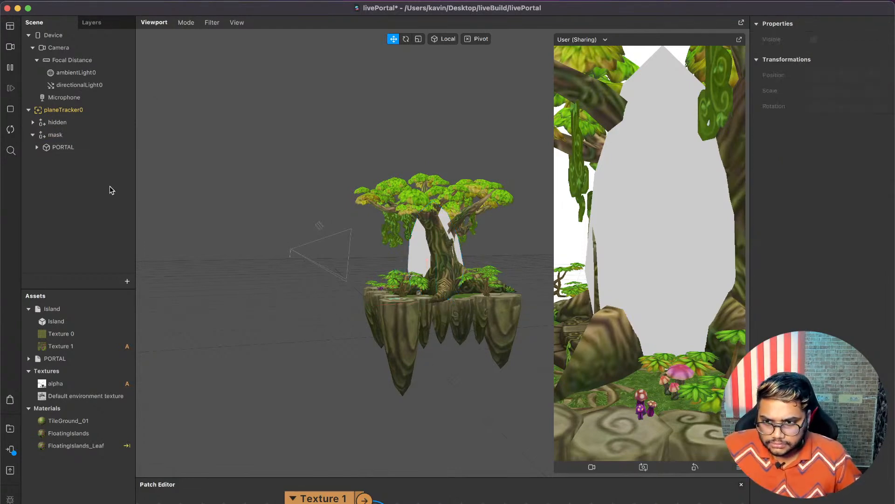
Enlarge the Patch Editor and move the FloatingIslands_Leaf material's patch group aside to free an empty work area.
{"action": "left_click", "coordinate": [77, 124]}
{"action": "left_click_drag", "start_coordinate": [278, 477], "coordinate": [344, 196]}
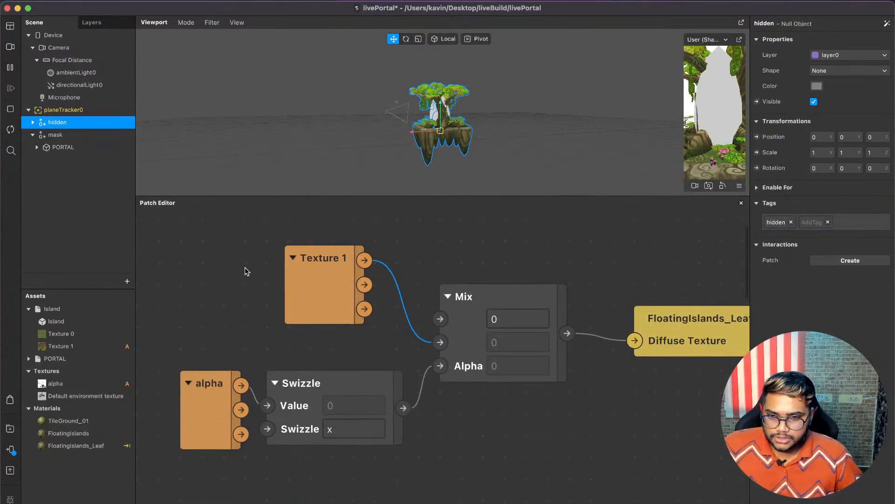
{"action": "scroll", "coordinate": [247, 271], "scroll_direction": "down", "scroll_amount": 3}
{"action": "scroll", "coordinate": [247, 271], "scroll_direction": "down", "scroll_amount": 3}
{"action": "left_click_drag", "start_coordinate": [428, 347], "coordinate": [99, 172]}
{"action": "key", "text": "super+x"}
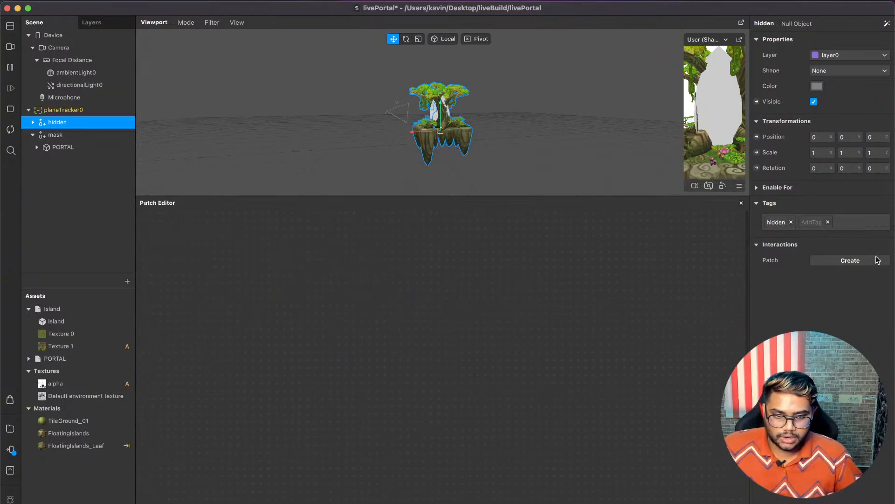
{"action": "key", "text": "super+v"}
{"action": "scroll", "coordinate": [621, 296], "scroll_direction": "down", "scroll_amount": 5}
{"action": "scroll", "coordinate": [616, 300], "scroll_direction": "up", "scroll_amount": 3}
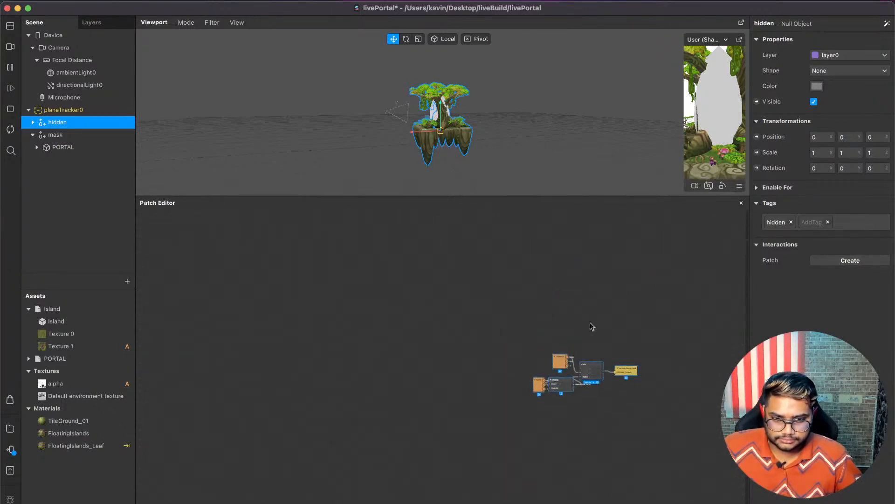
{"action": "left_click_drag", "start_coordinate": [586, 367], "coordinate": [694, 277]}
{"action": "left_click", "coordinate": [557, 299]}
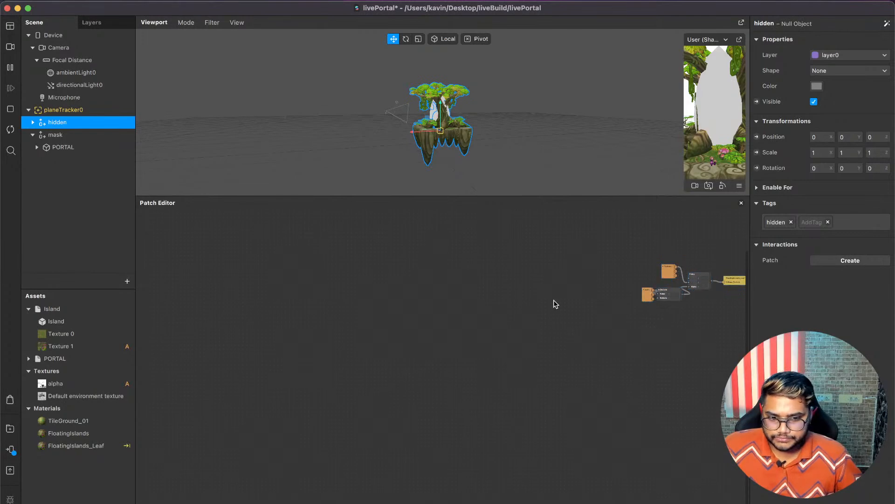
{"action": "scroll", "coordinate": [552, 301], "scroll_direction": "up", "scroll_amount": 4}
{"action": "scroll", "coordinate": [552, 301], "scroll_direction": "up", "scroll_amount": 2}
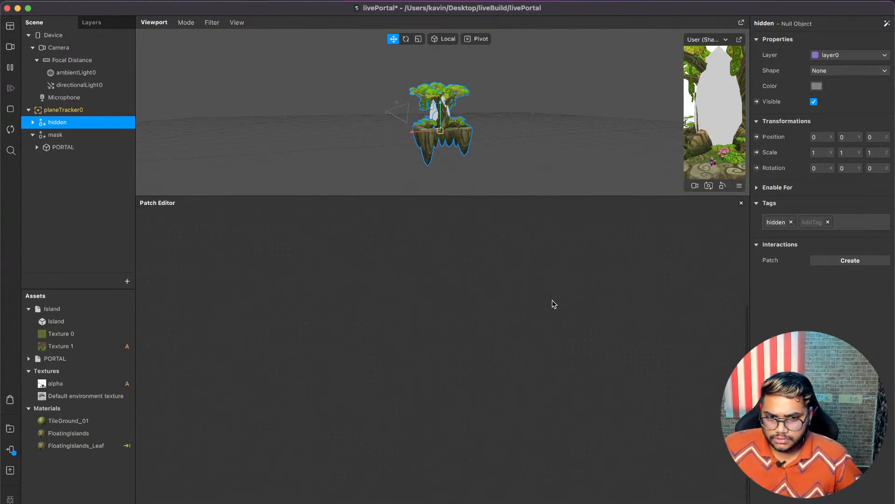
Create the Anti-Aliasing render output patches for the Device.
{"action": "left_click", "coordinate": [104, 48]}
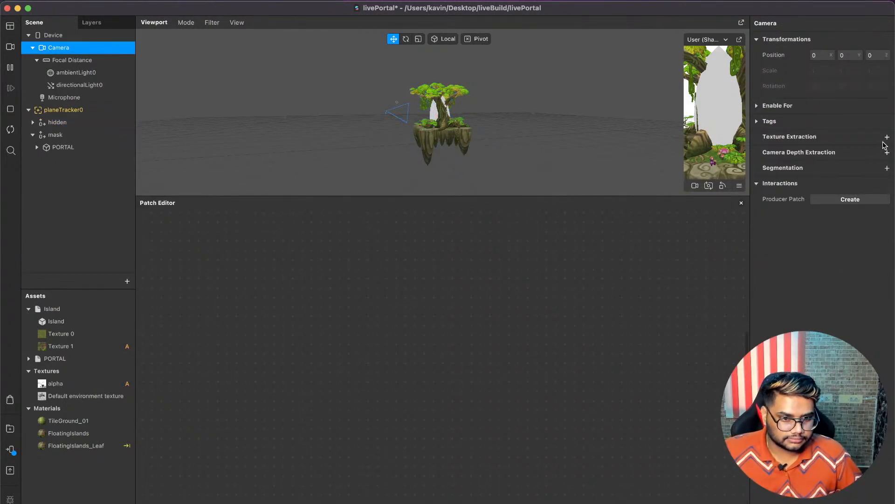
{"action": "left_click", "coordinate": [91, 37]}
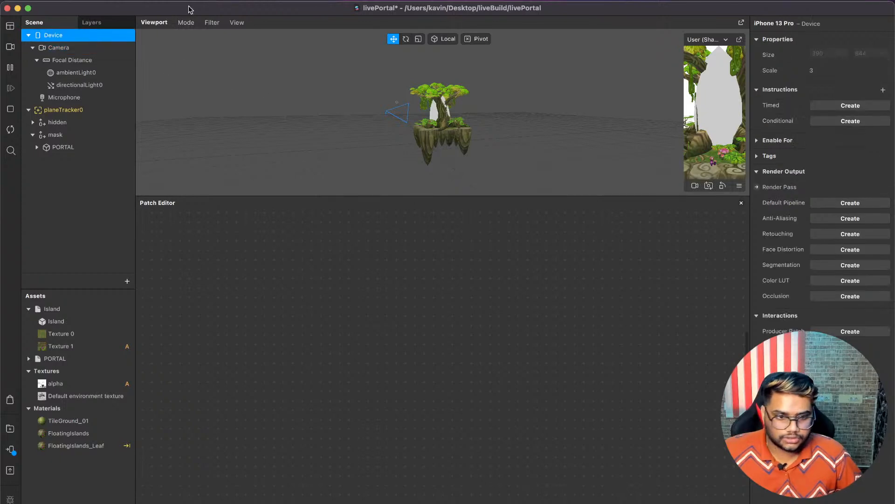
{"action": "left_click", "coordinate": [843, 219]}
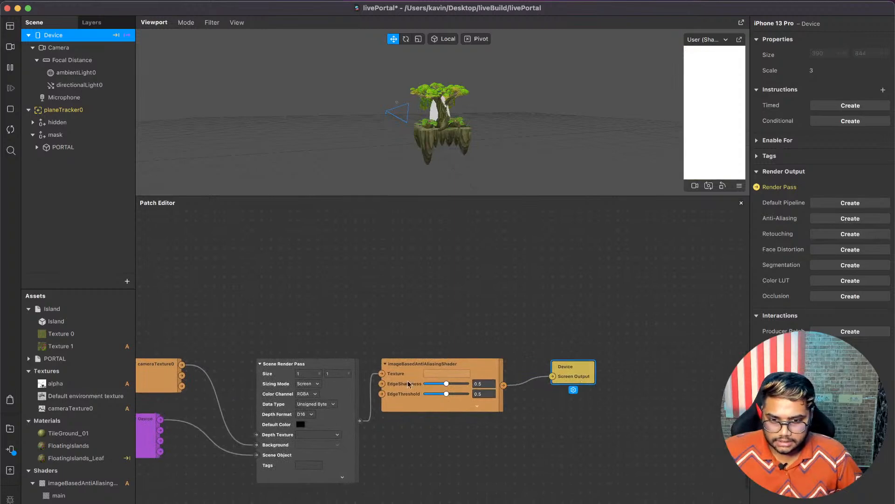
{"action": "scroll", "coordinate": [457, 409], "scroll_direction": "up", "scroll_amount": 2}
{"action": "scroll", "coordinate": [457, 409], "scroll_direction": "down", "scroll_amount": 5}
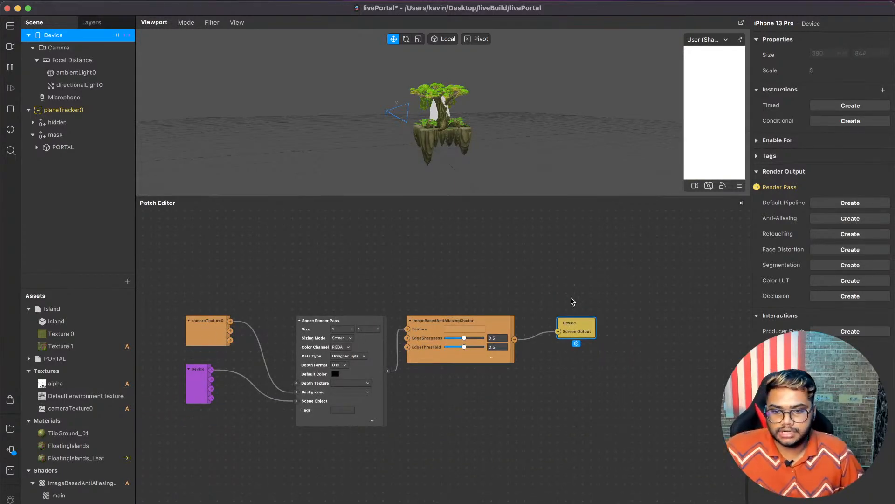
{"action": "scroll", "coordinate": [573, 295], "scroll_direction": "up", "scroll_amount": 3}
{"action": "scroll", "coordinate": [573, 295], "scroll_direction": "down", "scroll_amount": 3}
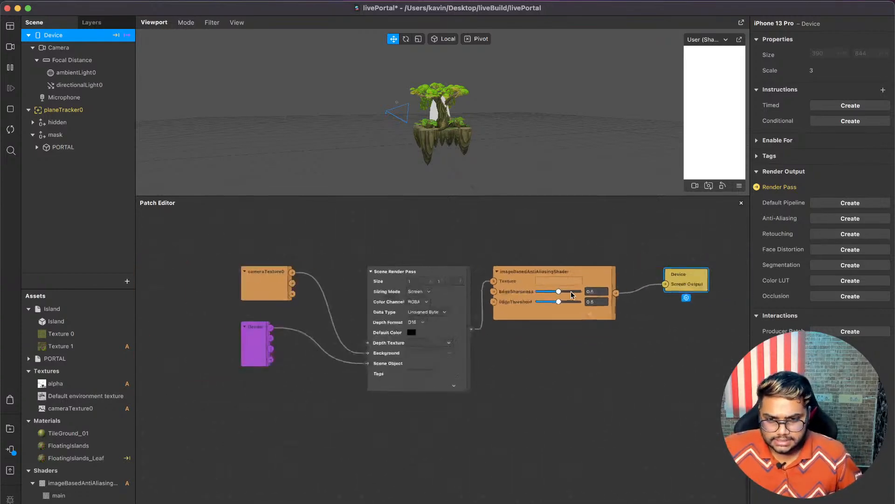
{"action": "scroll", "coordinate": [467, 303], "scroll_direction": "down", "scroll_amount": 3}
Delete the purple Device patch feeding the Scene Render Pass and move the Scene Render Pass closer to cameraTexture0.
{"action": "left_click", "coordinate": [304, 310]}
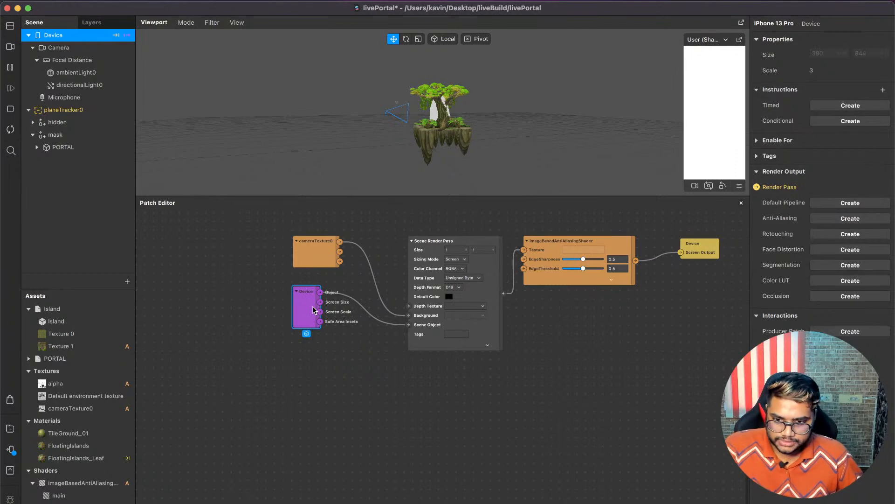
{"action": "scroll", "coordinate": [313, 310], "scroll_direction": "up", "scroll_amount": 5}
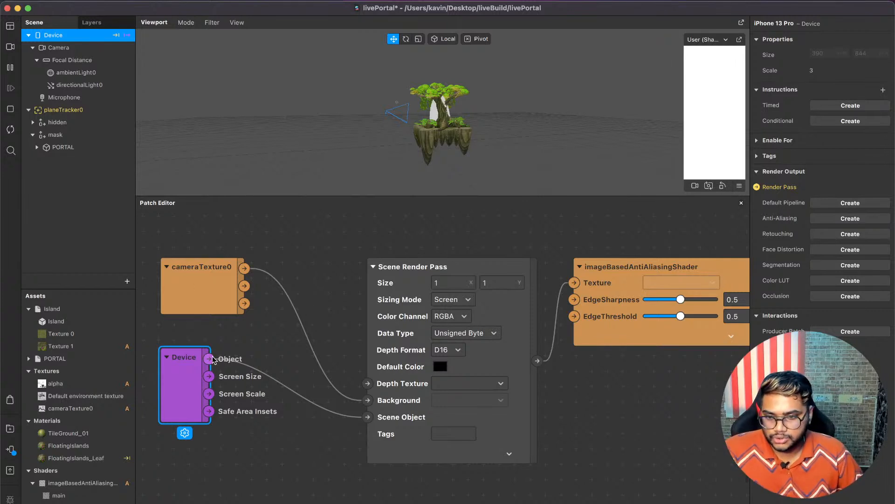
{"action": "key", "text": "BackSpace"}
{"action": "left_click_drag", "start_coordinate": [394, 293], "coordinate": [355, 282]}
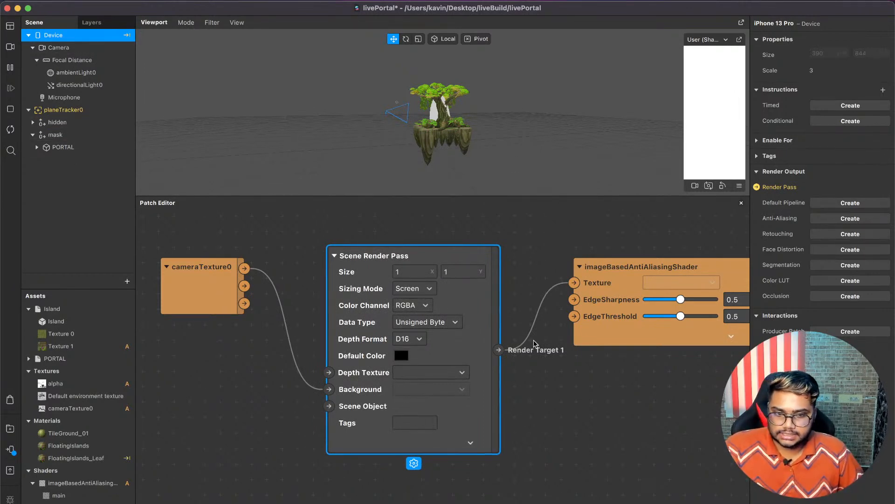
Set the Scene Render Pass patch's tags to mask.subtree.
{"action": "scroll", "coordinate": [535, 344], "scroll_direction": "right", "scroll_amount": 5}
{"action": "scroll", "coordinate": [535, 344], "scroll_direction": "down", "scroll_amount": 5}
{"action": "scroll", "coordinate": [442, 391], "scroll_direction": "up", "scroll_amount": 5}
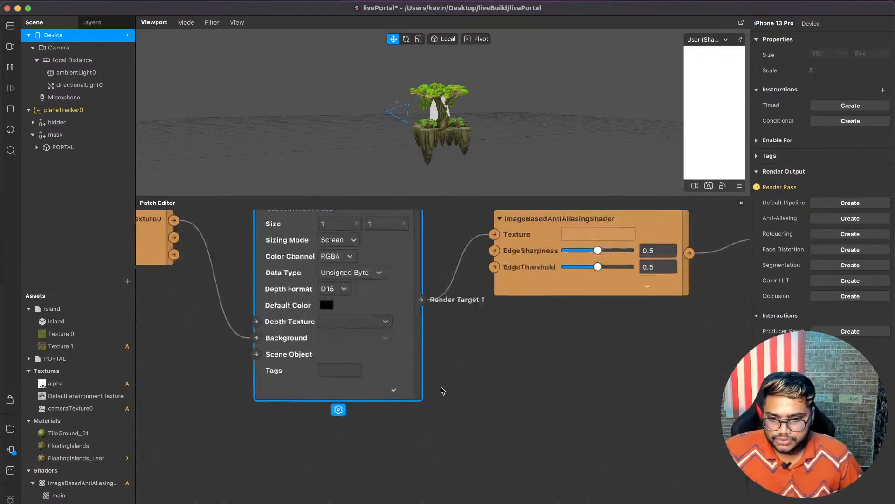
{"action": "left_click", "coordinate": [333, 369]}
{"action": "type", "text": "mask"}
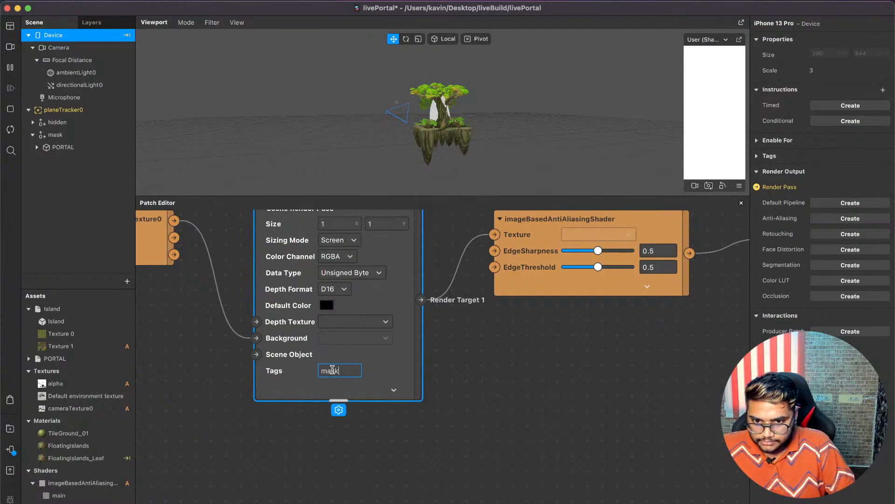
{"action": "type", "text": ".subtree"}
{"action": "key", "text": "Return"}
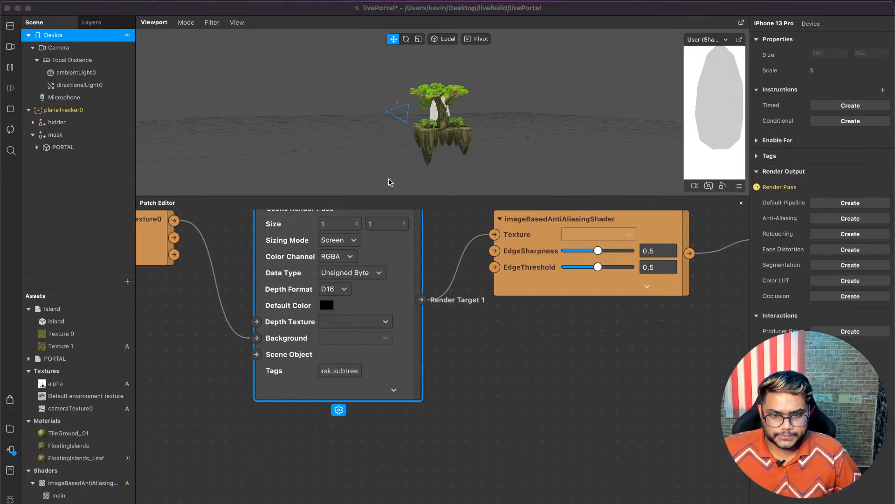
Change the Scene Render Pass patch's tags to hidden.subtree.
{"action": "scroll", "coordinate": [534, 329], "scroll_direction": "up", "scroll_amount": 3}
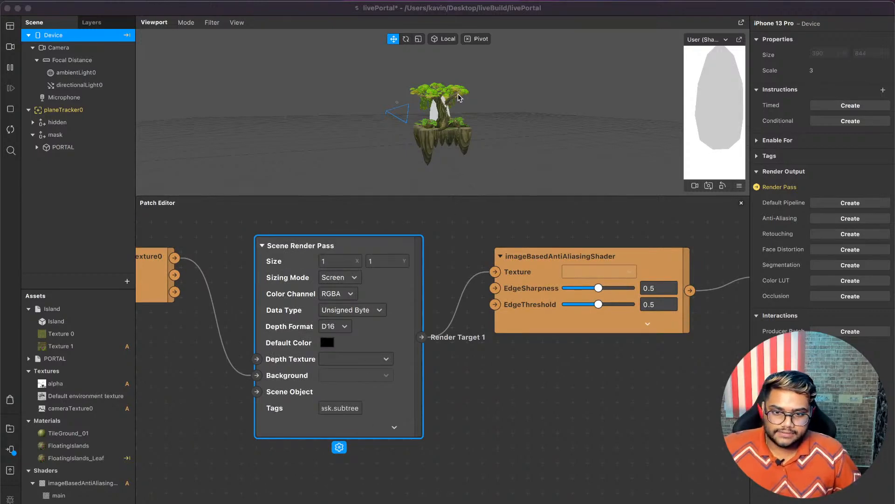
{"action": "scroll", "coordinate": [460, 98], "scroll_direction": "up", "scroll_amount": 5}
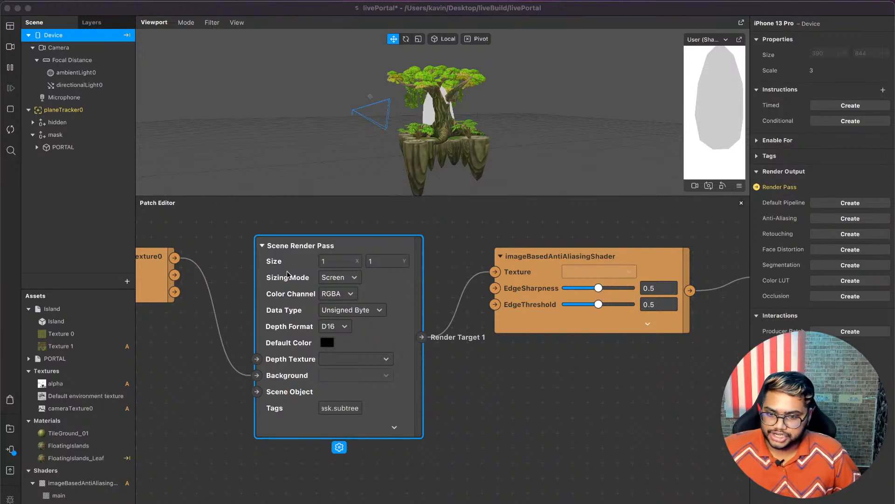
{"action": "left_click", "coordinate": [324, 409]}
{"action": "double_click", "coordinate": [324, 408]}
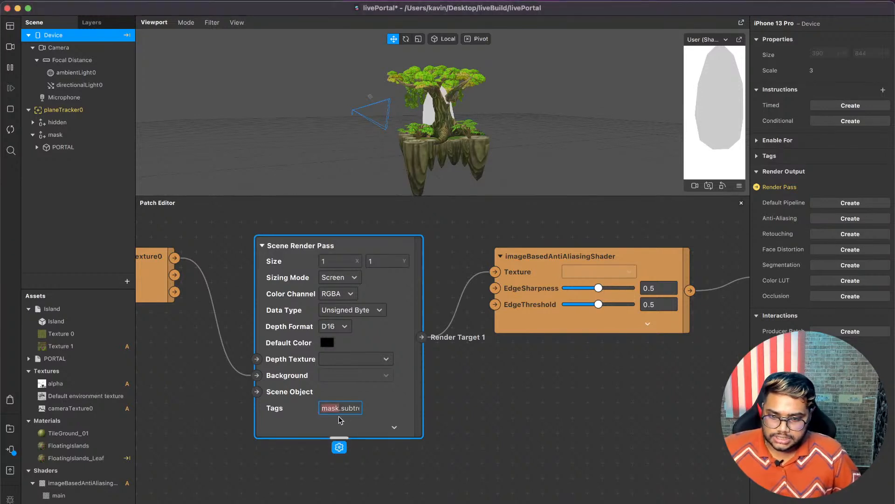
{"action": "type", "text": "hidden"}
{"action": "key", "text": "Return"}
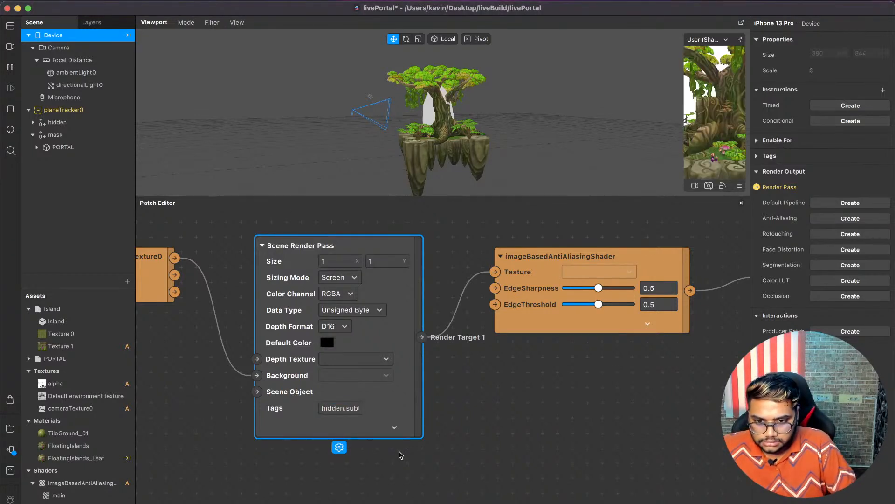
Examine the tagged island render in the device preview from other viewpoints and review the render pass patches.
{"action": "left_click_drag", "start_coordinate": [695, 139], "coordinate": [703, 140]}
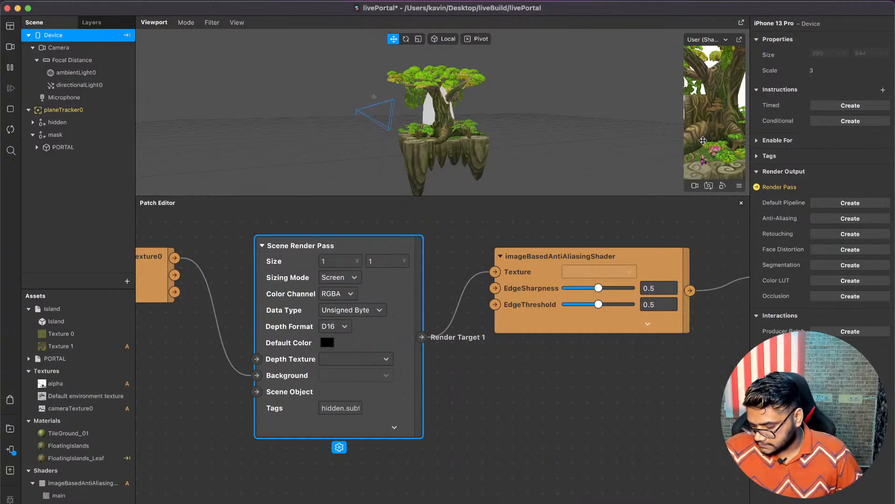
{"action": "left_click_drag", "start_coordinate": [522, 85], "coordinate": [422, 124], "text": "alt"}
{"action": "scroll", "coordinate": [421, 124], "scroll_direction": "up", "scroll_amount": 5}
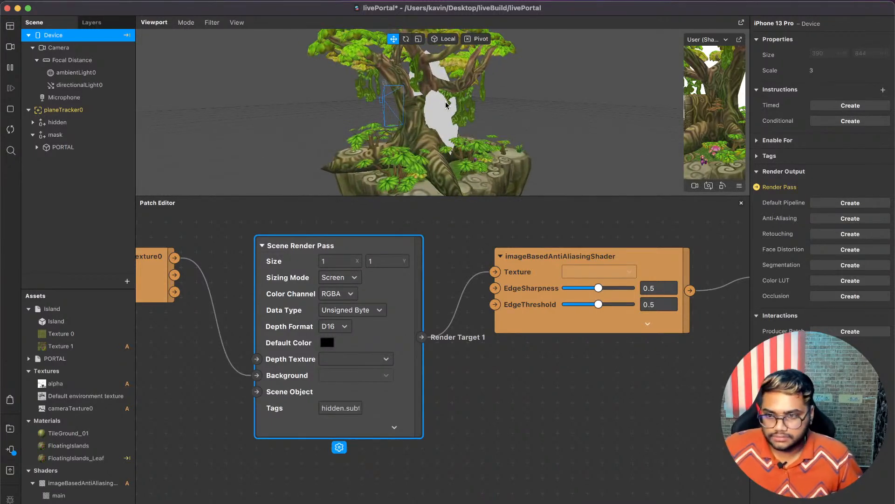
{"action": "left_click_drag", "start_coordinate": [714, 128], "coordinate": [727, 131]}
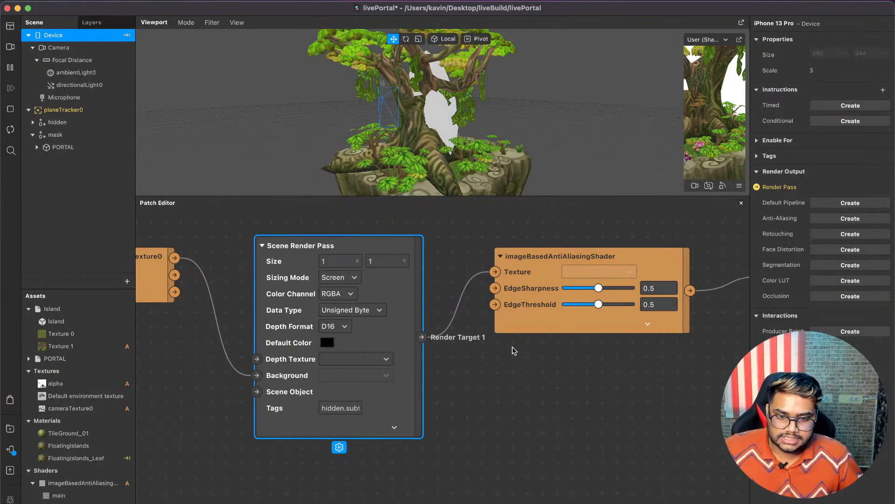
{"action": "scroll", "coordinate": [514, 350], "scroll_direction": "down", "scroll_amount": 10}
{"action": "scroll", "coordinate": [514, 351], "scroll_direction": "up", "scroll_amount": 8}
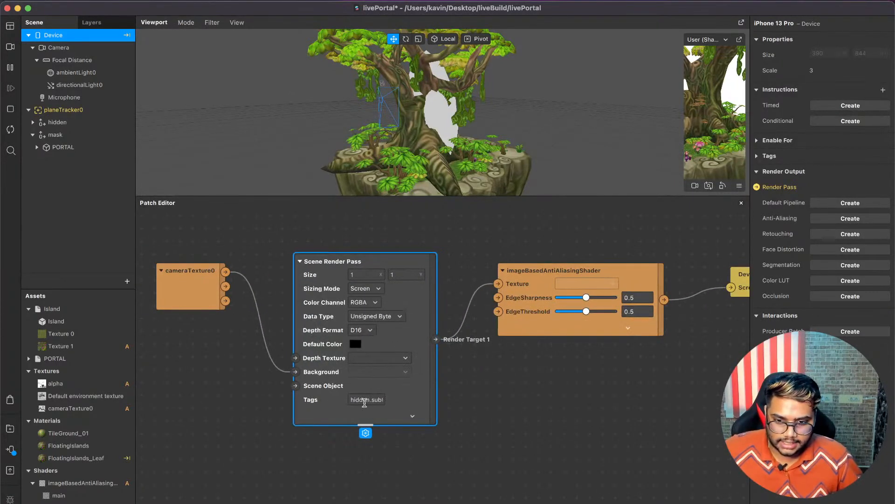
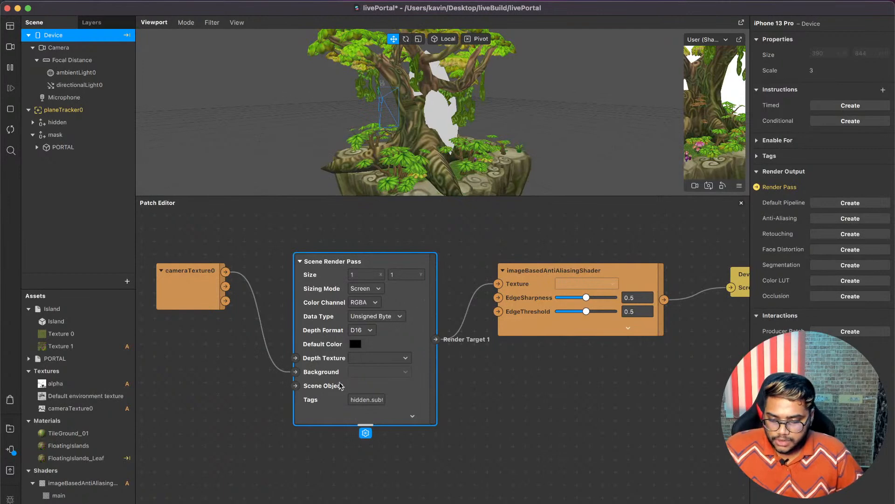
{"action": "scroll", "coordinate": [393, 354], "scroll_direction": "down", "scroll_amount": 5}
{"action": "scroll", "coordinate": [393, 353], "scroll_direction": "up", "scroll_amount": 5}
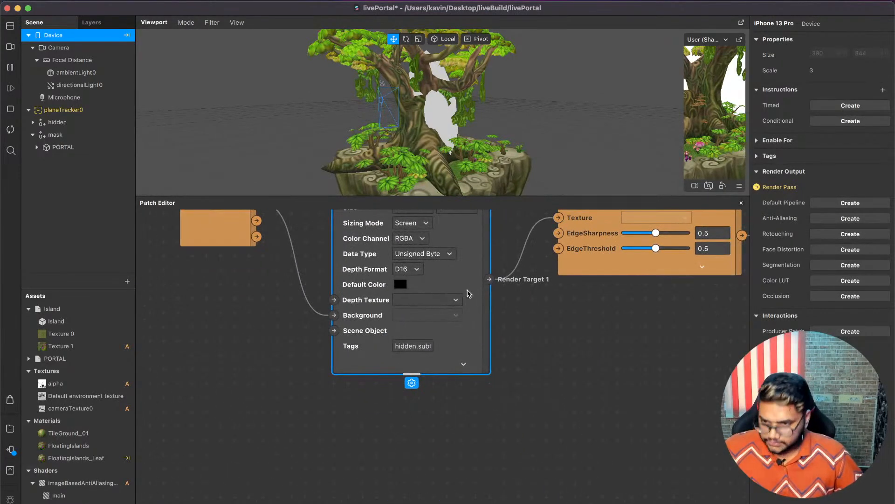
Change the diffuse color of the DefaultMaterial used by the PORTAL's Icosphere mesh to white.
{"action": "left_click", "coordinate": [37, 148]}
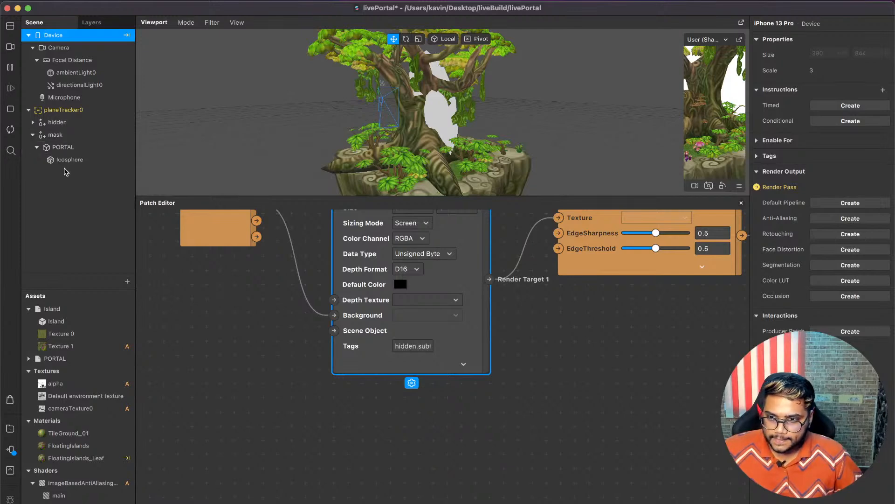
{"action": "left_click", "coordinate": [70, 160]}
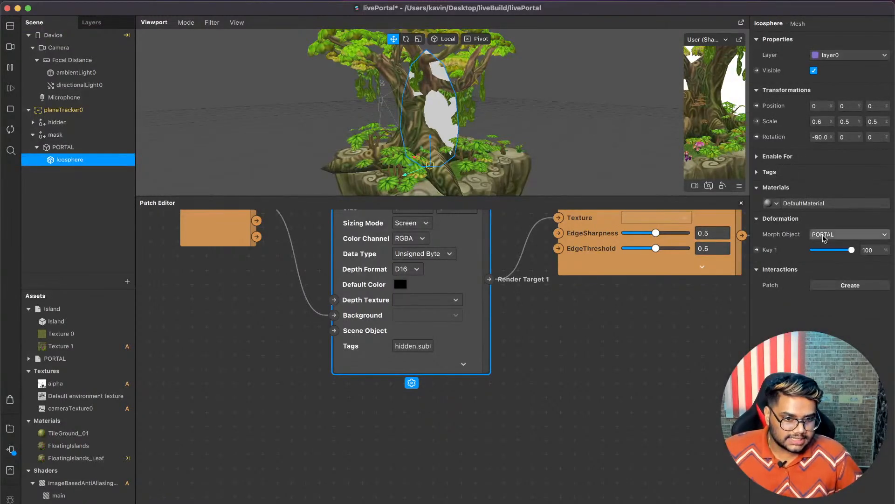
{"action": "left_click", "coordinate": [808, 203]}
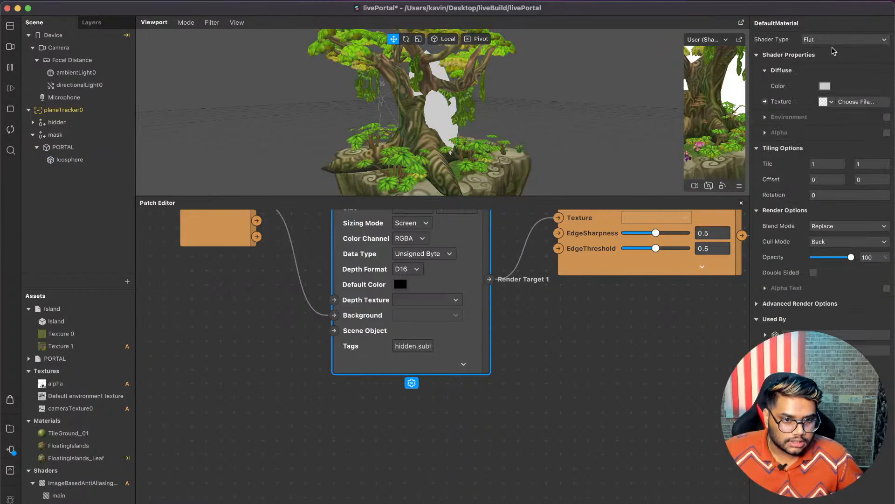
{"action": "left_click", "coordinate": [824, 86]}
{"action": "left_click", "coordinate": [343, 169]}
{"action": "left_click", "coordinate": [326, 337]}
{"action": "left_click_drag", "start_coordinate": [473, 110], "coordinate": [385, 100]}
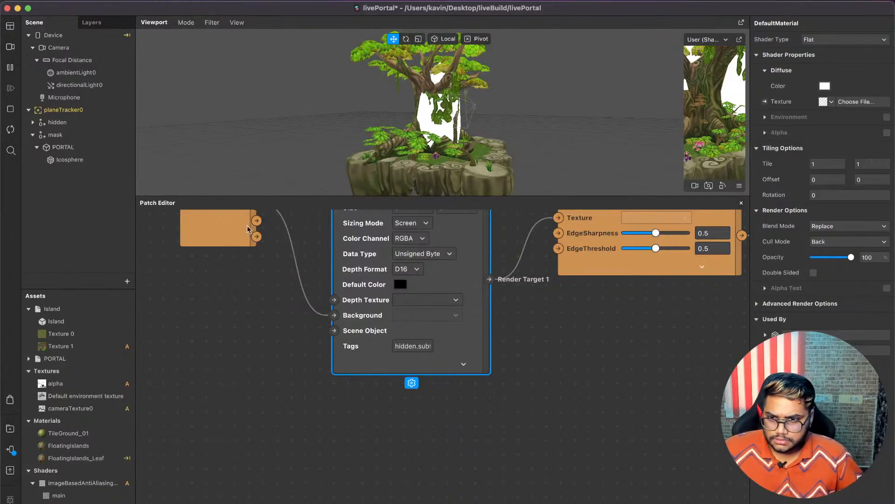
Create a patch for the Icosphere's Key 1 deformation and place it in an empty area of the patch graph.
{"action": "left_click", "coordinate": [115, 161]}
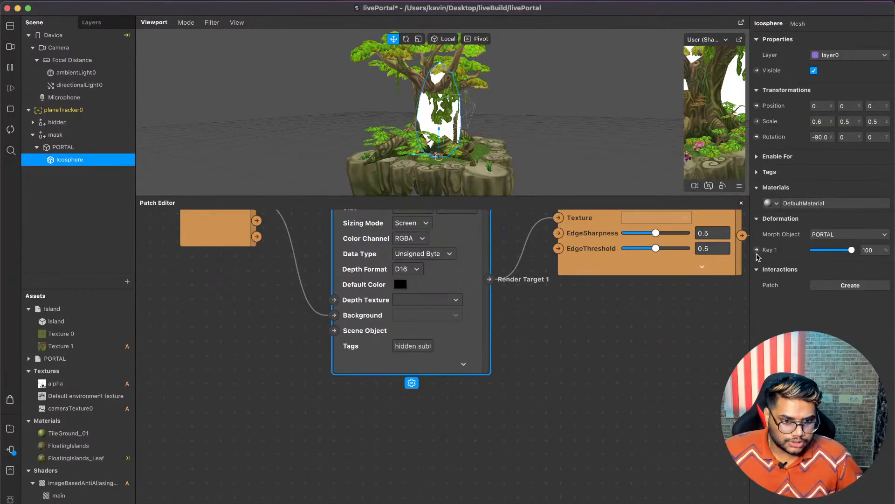
{"action": "scroll", "coordinate": [673, 322], "scroll_direction": "down", "scroll_amount": 5}
{"action": "scroll", "coordinate": [673, 321], "scroll_direction": "right", "scroll_amount": 10}
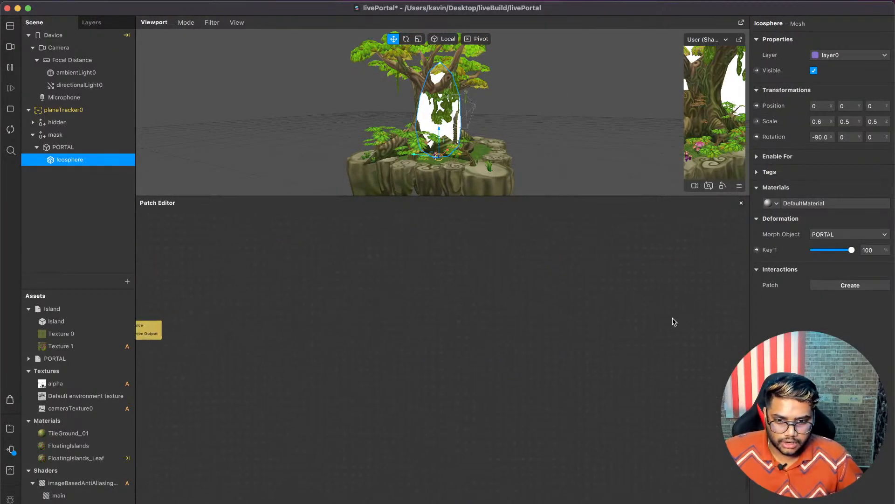
{"action": "left_click", "coordinate": [757, 249]}
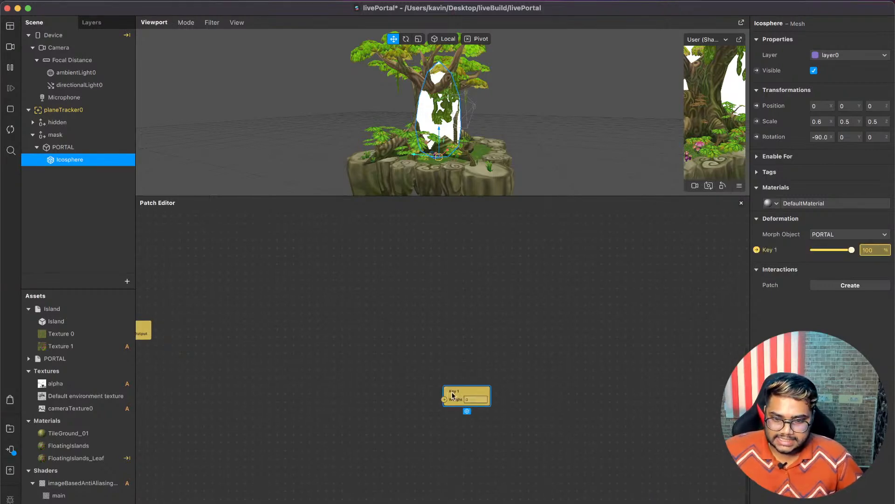
{"action": "left_click_drag", "start_coordinate": [448, 396], "coordinate": [533, 322]}
Add a Loop Animation patch beside the Key 1 patch.
{"action": "double_click", "coordinate": [348, 328]}
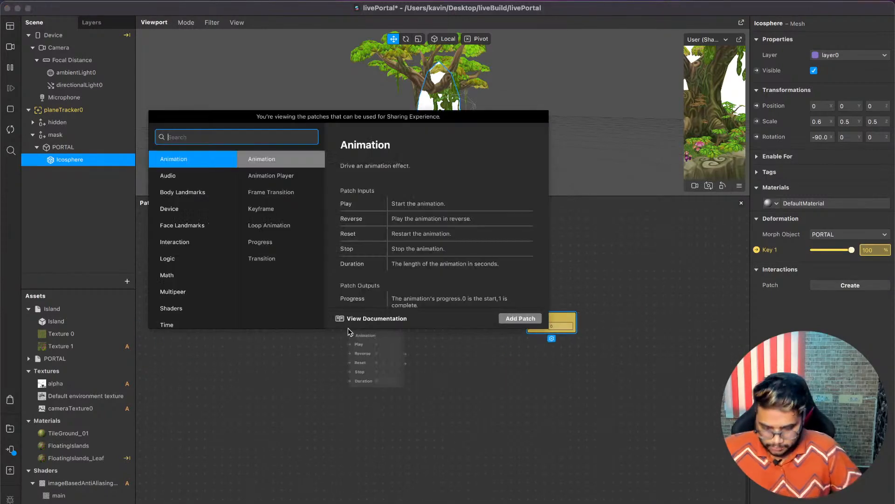
{"action": "type", "text": "loop"}
{"action": "key", "text": "Return"}
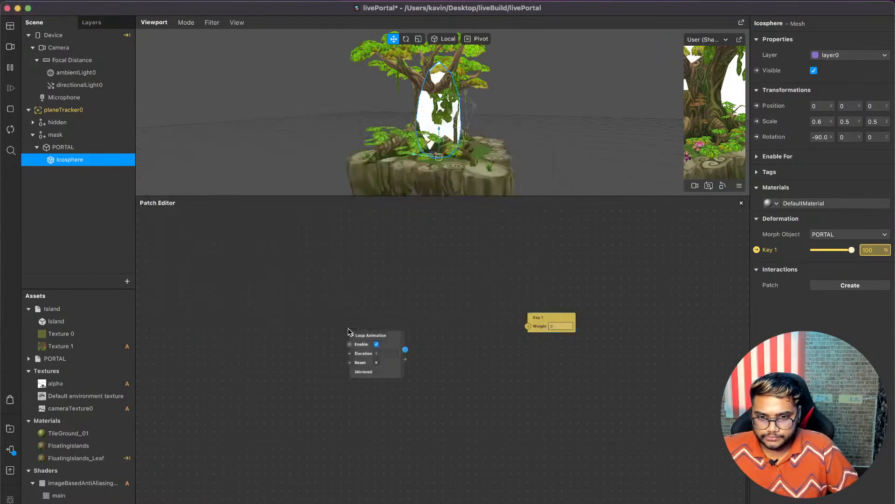
{"action": "scroll", "coordinate": [348, 328], "scroll_direction": "up", "scroll_amount": 2}
Add a Transition patch fed by the Loop Animation's progress and connect the same progress output to Key 1's weight.
{"action": "left_click_drag", "start_coordinate": [413, 353], "coordinate": [463, 332]}
{"action": "type", "text": "tr"}
{"action": "key", "text": "Down"}
{"action": "key", "text": "Down"}
{"action": "key", "text": "Return"}
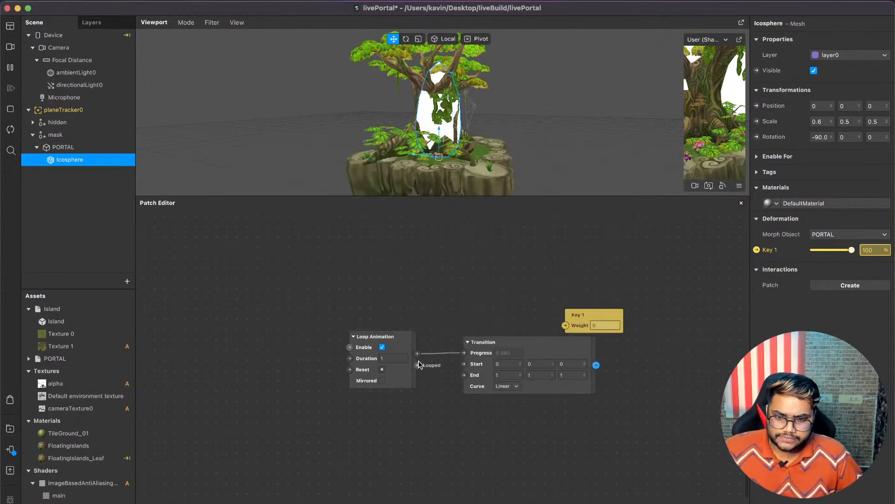
{"action": "left_click_drag", "start_coordinate": [417, 353], "coordinate": [566, 323]}
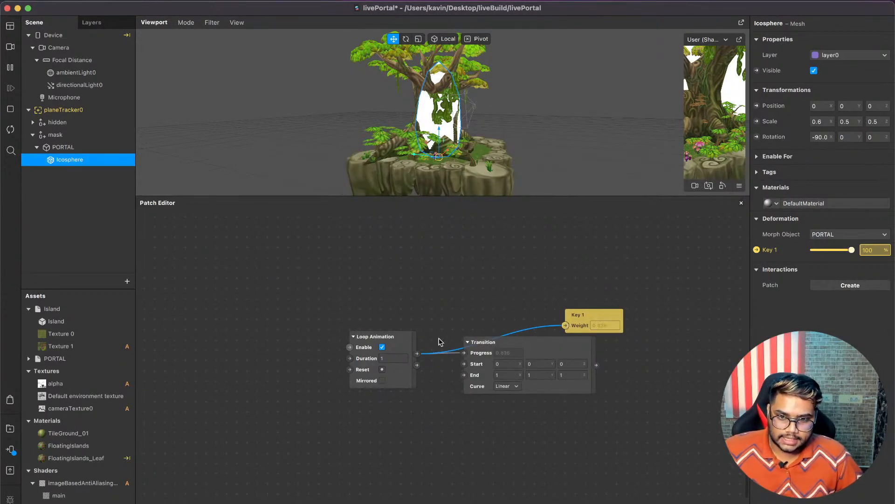
Turn off the visibility of the hidden null object so only the portal crystal is shown.
{"action": "scroll", "coordinate": [143, 156], "scroll_direction": "up", "scroll_amount": 3}
{"action": "left_click", "coordinate": [93, 122]}
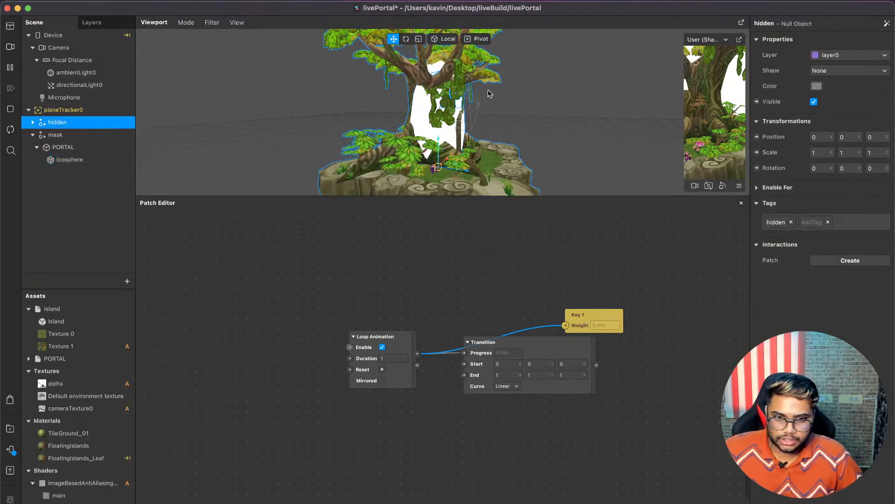
{"action": "left_click", "coordinate": [814, 102]}
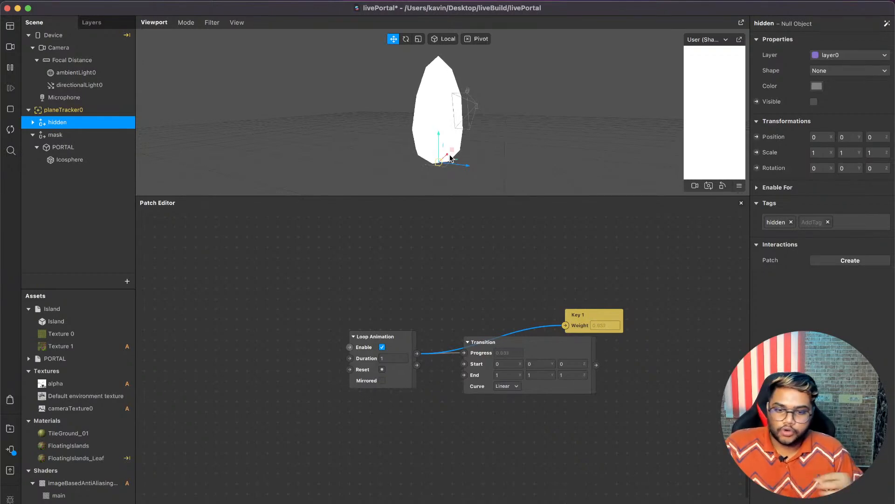
Switch the Transition patch to the Number type and connect its value to Key 1's weight, lining up the patches.
{"action": "scroll", "coordinate": [559, 298], "scroll_direction": "up", "scroll_amount": 3}
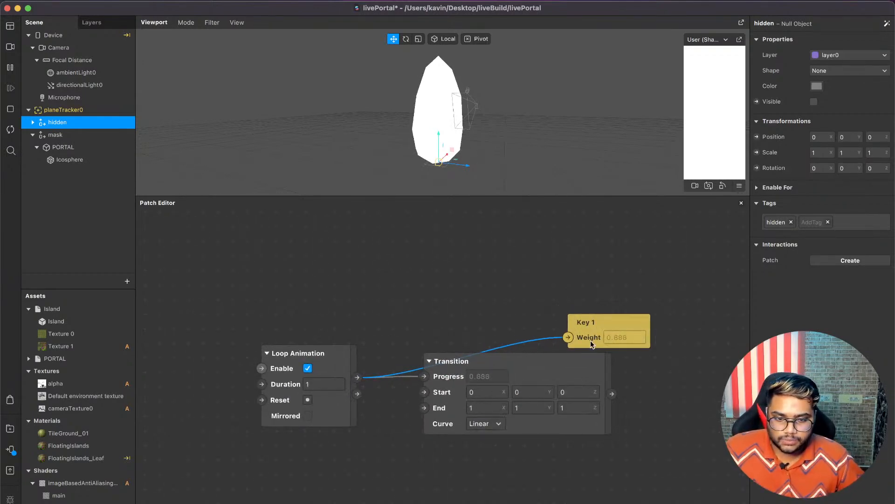
{"action": "left_click", "coordinate": [660, 360]}
{"action": "left_click_drag", "start_coordinate": [597, 373], "coordinate": [558, 341]}
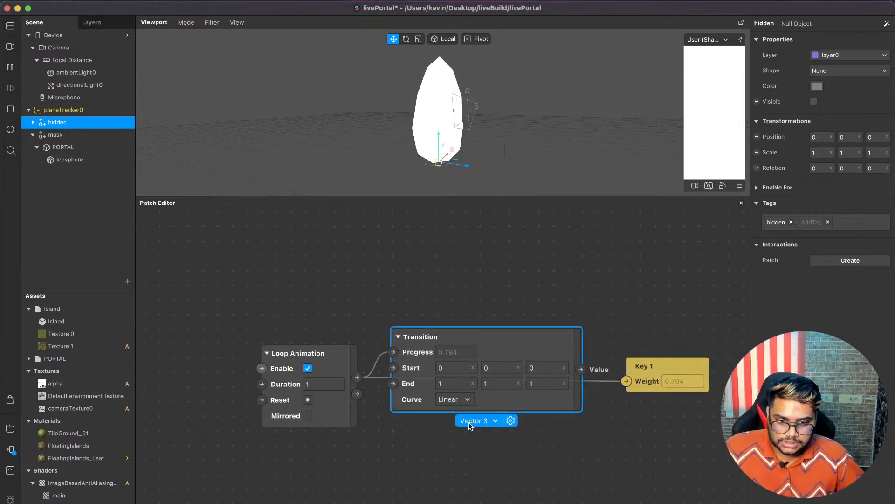
{"action": "left_click", "coordinate": [467, 422]}
{"action": "left_click", "coordinate": [471, 449]}
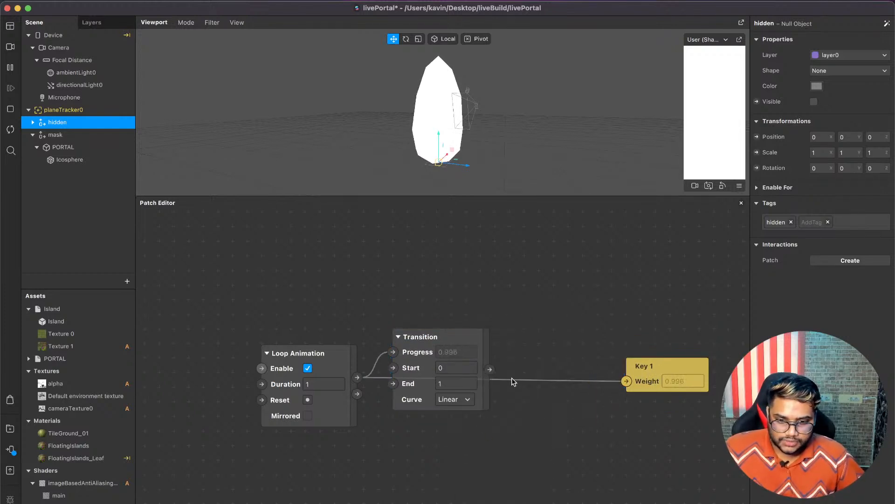
{"action": "left_click", "coordinate": [656, 361]}
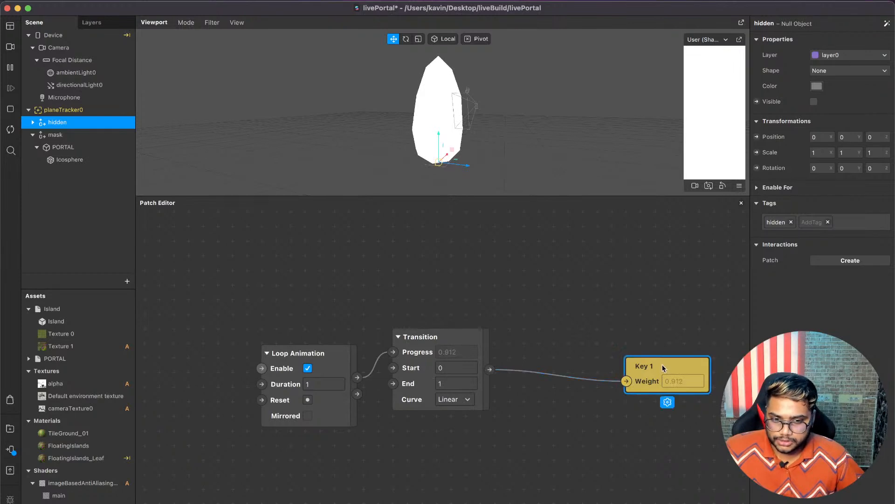
{"action": "left_click_drag", "start_coordinate": [655, 361], "coordinate": [566, 361]}
Set the Transition's End value to 0.3 and enable Mirrored on the Loop Animation patch.
{"action": "left_click", "coordinate": [460, 384]}
{"action": "key", "text": "BackSpace"}
{"action": "type", "text": "0.3"}
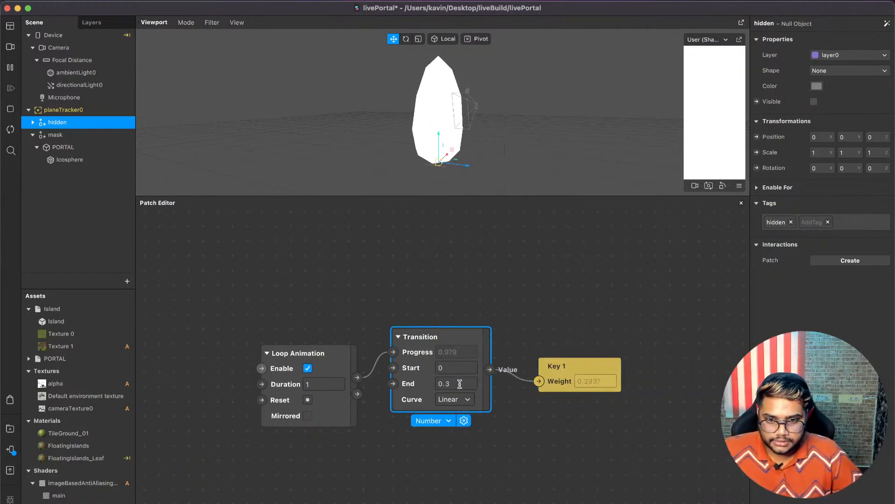
{"action": "left_click", "coordinate": [308, 416]}
{"action": "left_click", "coordinate": [308, 416]}
{"action": "left_click_drag", "start_coordinate": [334, 359], "coordinate": [334, 342]}
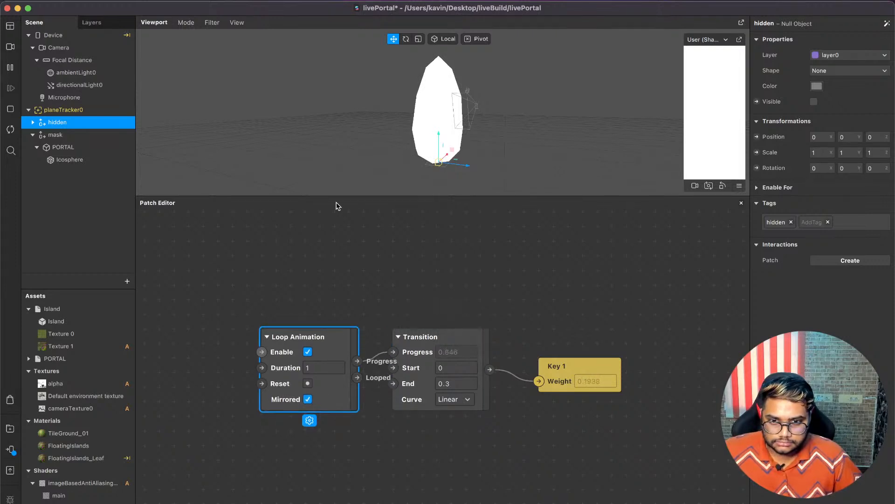
Set the Loop Animation's duration to 0.2.
{"action": "scroll", "coordinate": [471, 164], "scroll_direction": "up", "scroll_amount": 5}
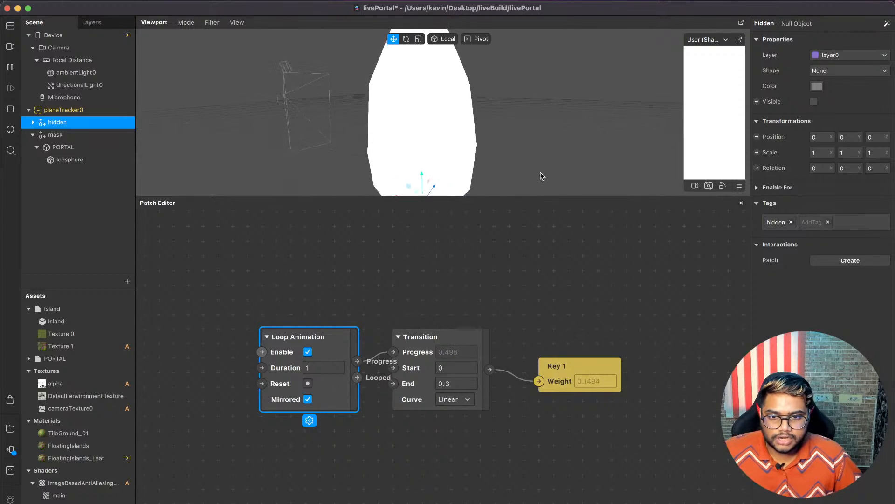
{"action": "scroll", "coordinate": [540, 176], "scroll_direction": "down", "scroll_amount": 5}
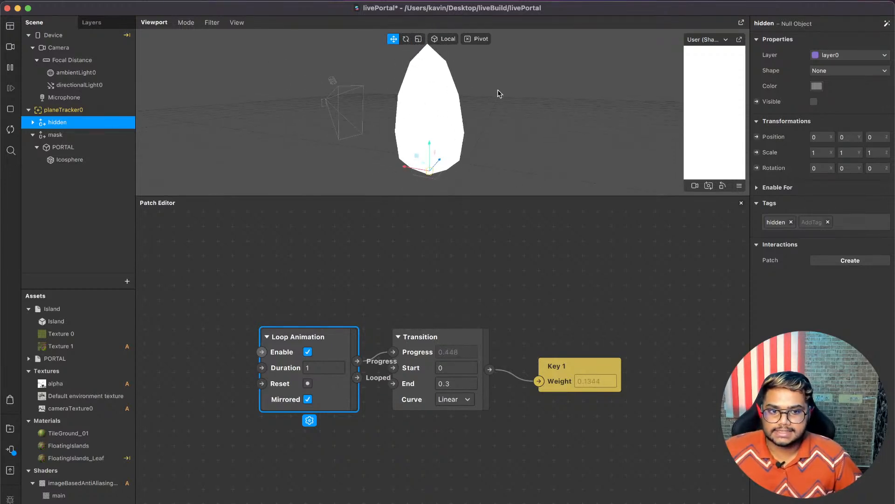
{"action": "scroll", "coordinate": [474, 123], "scroll_direction": "down", "scroll_amount": 3}
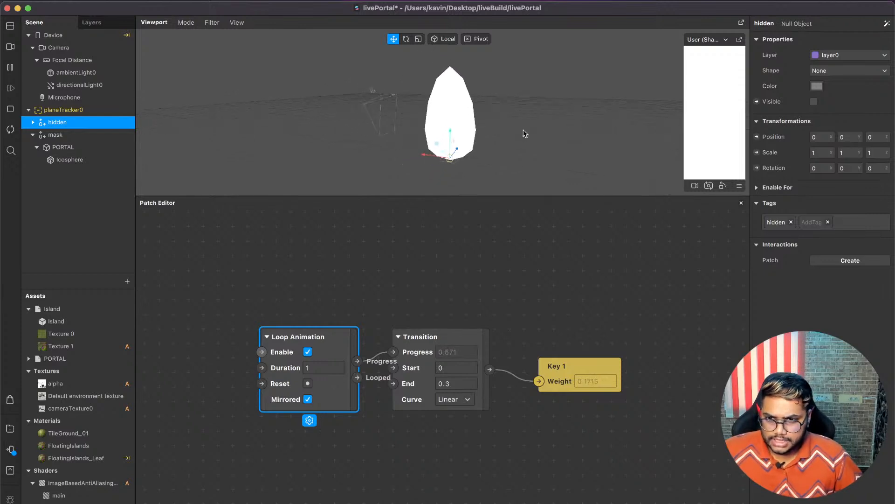
{"action": "scroll", "coordinate": [531, 131], "scroll_direction": "up", "scroll_amount": 5}
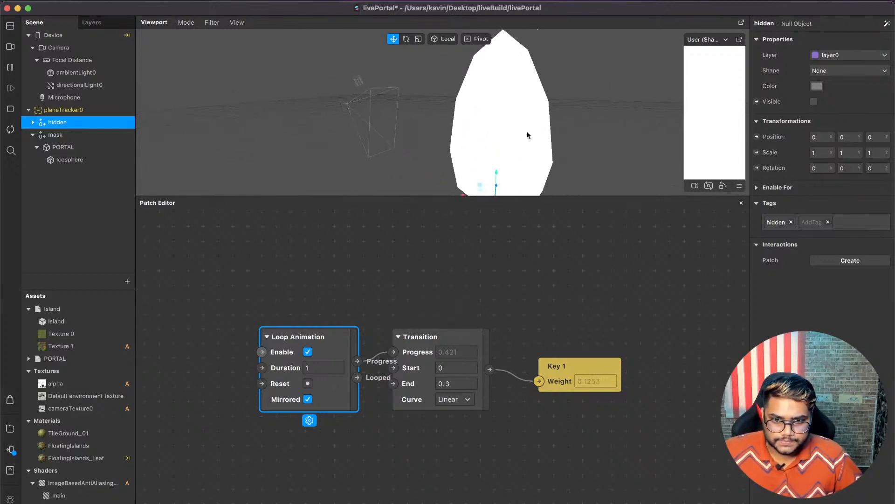
{"action": "scroll", "coordinate": [468, 113], "scroll_direction": "down", "scroll_amount": 3}
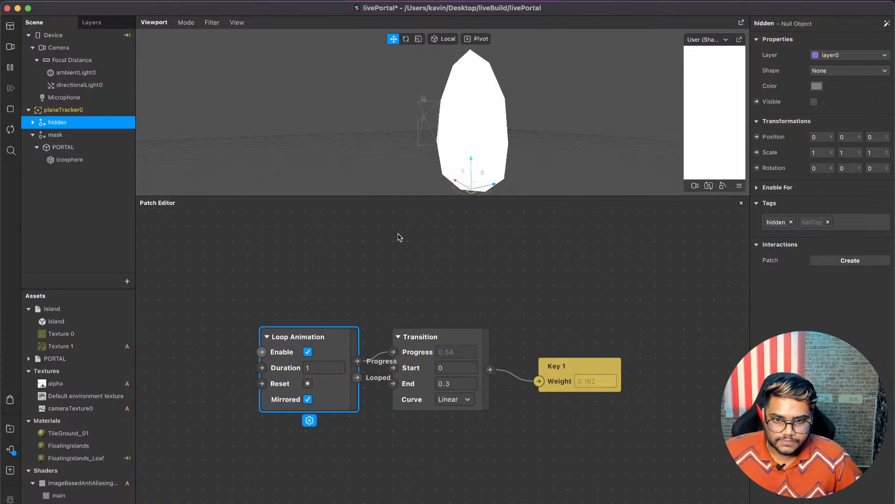
{"action": "left_click", "coordinate": [324, 367]}
{"action": "type", "text": ".2"}
{"action": "key", "text": "Return"}
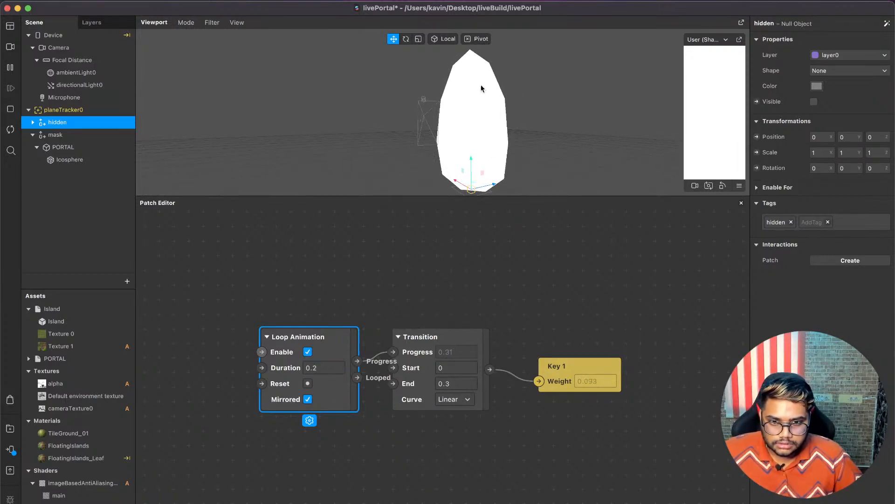
Insert an Exponential Smoothing patch with a damping of 200 between the Transition's value and Key 1's weight.
{"action": "left_click_drag", "start_coordinate": [576, 367], "coordinate": [607, 349]}
{"action": "left_click_drag", "start_coordinate": [489, 369], "coordinate": [520, 323]}
{"action": "type", "text": "ex"}
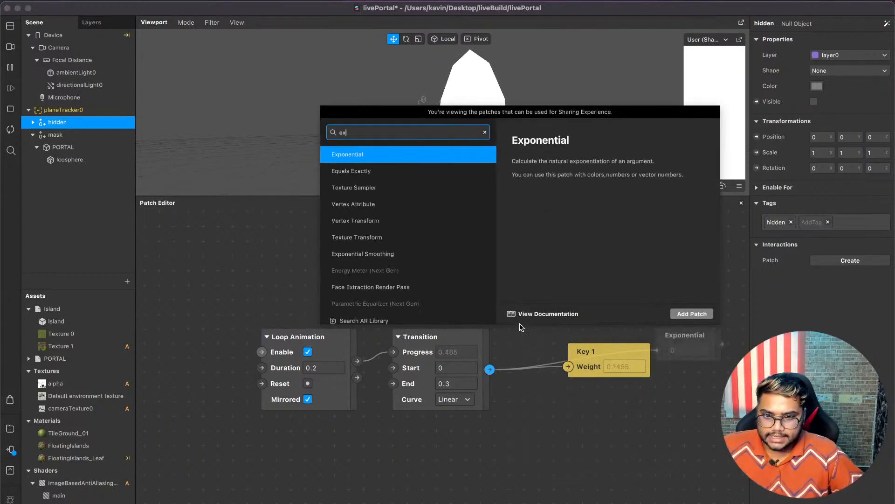
{"action": "key", "text": "Down"}
{"action": "type", "text": "po"}
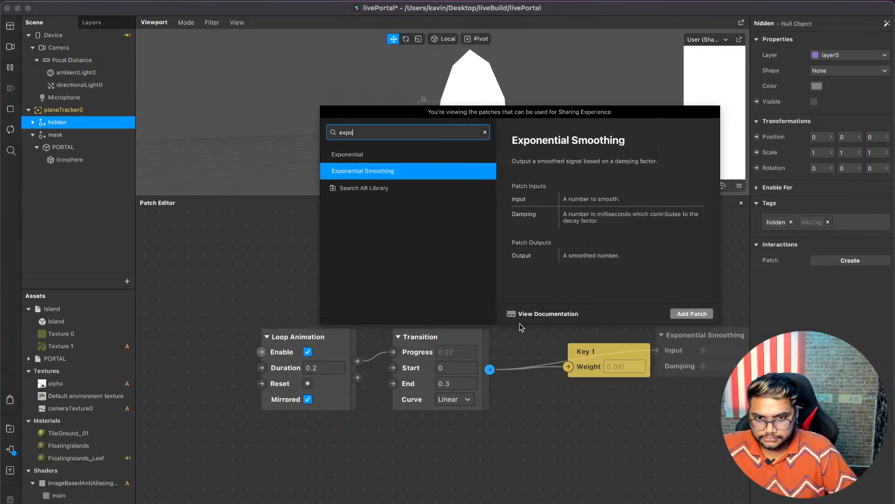
{"action": "key", "text": "Return"}
{"action": "mouse_move", "coordinate": [659, 360]}
{"action": "left_mouse_down"}
{"action": "mouse_move", "coordinate": [569, 346]}
{"action": "mouse_move", "coordinate": [677, 354]}
{"action": "mouse_move", "coordinate": [671, 344]}
{"action": "mouse_move", "coordinate": [642, 357]}
{"action": "mouse_move", "coordinate": [674, 367]}
{"action": "left_mouse_up"}
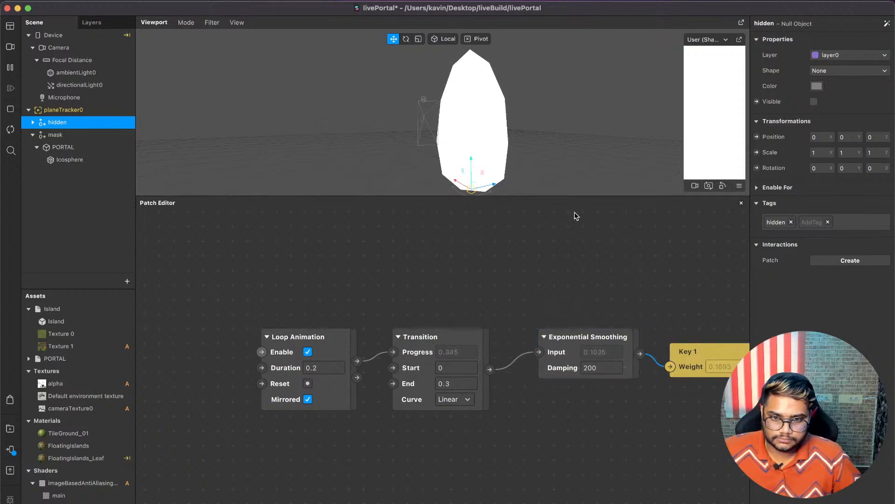
Set the Transition's End value to 0.6.
{"action": "scroll", "coordinate": [575, 214], "scroll_direction": "up", "scroll_amount": 5}
{"action": "scroll", "coordinate": [558, 309], "scroll_direction": "down", "scroll_amount": 6}
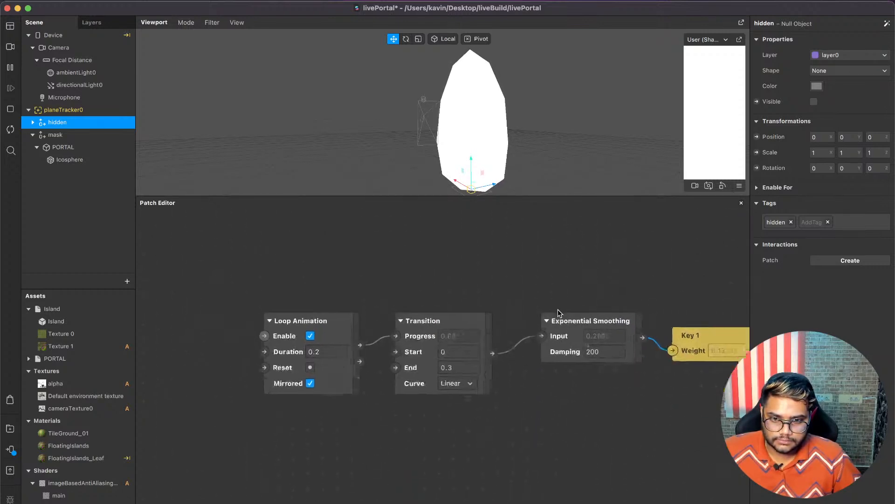
{"action": "left_click", "coordinate": [467, 356]}
{"action": "key", "text": "Return"}
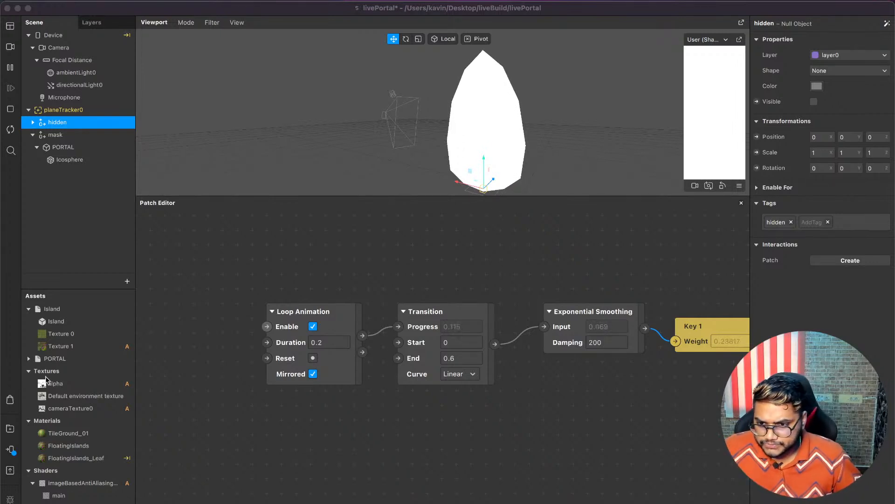
{"action": "scroll", "coordinate": [424, 296], "scroll_direction": "left", "scroll_amount": 15}
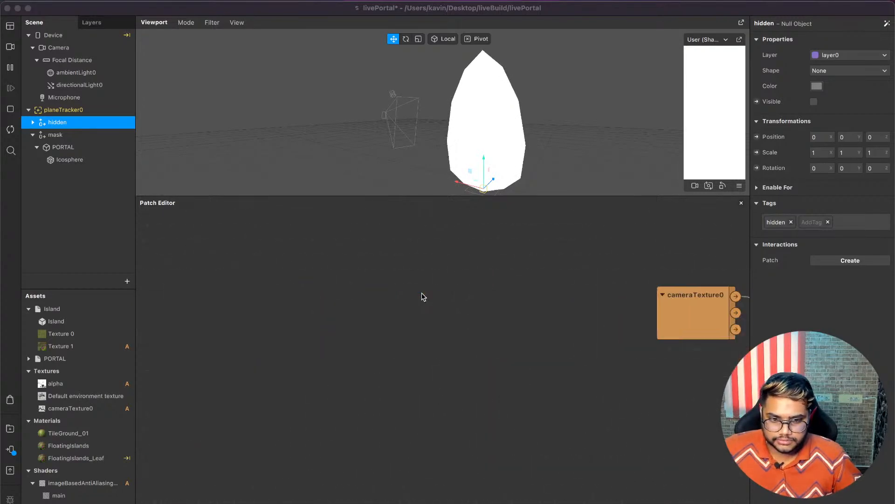
{"action": "scroll", "coordinate": [423, 297], "scroll_direction": "right", "scroll_amount": 12}
{"action": "left_click_drag", "start_coordinate": [443, 317], "coordinate": [442, 271]}
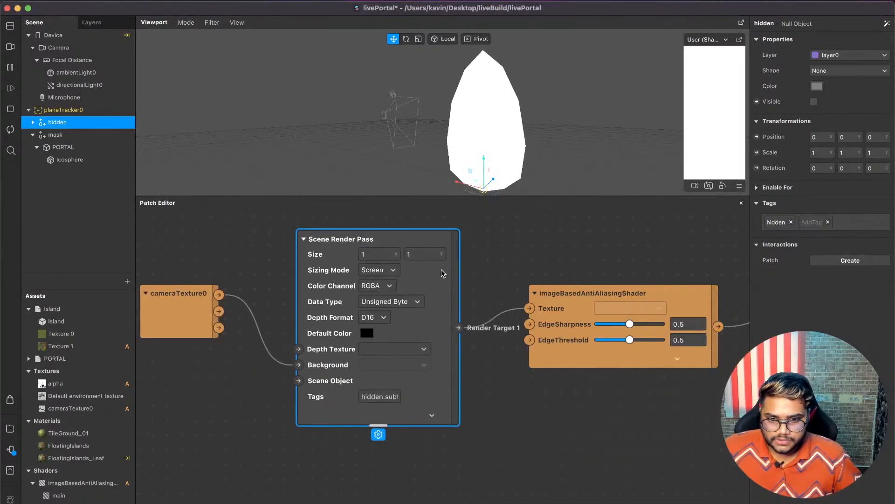
{"action": "scroll", "coordinate": [443, 273], "scroll_direction": "down", "scroll_amount": 3}
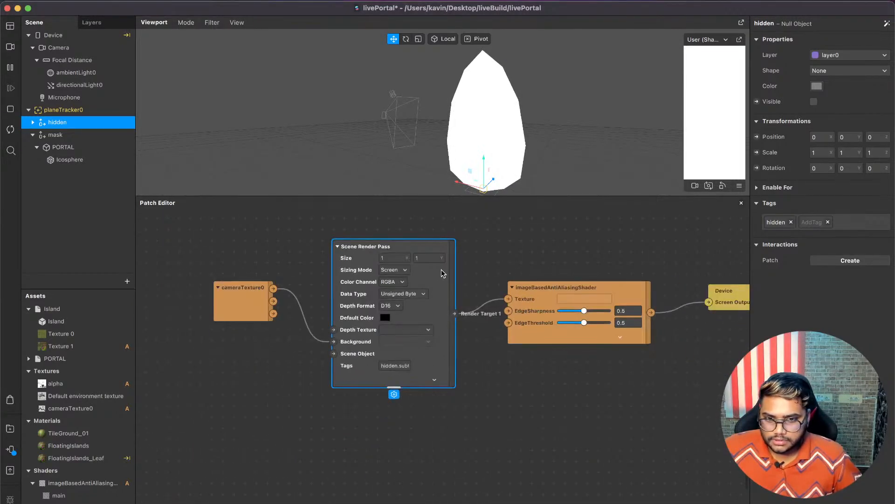
Switch the preview's camera feed to the real-time simulation video of the room with a table by the window.
{"action": "left_click", "coordinate": [11, 47]}
{"action": "scroll", "coordinate": [95, 212], "scroll_direction": "down", "scroll_amount": 2}
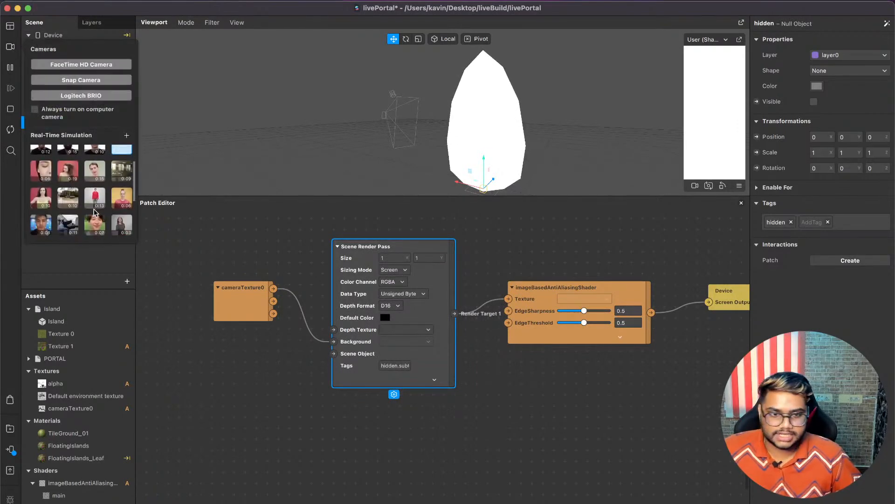
{"action": "scroll", "coordinate": [132, 218], "scroll_direction": "down", "scroll_amount": 5}
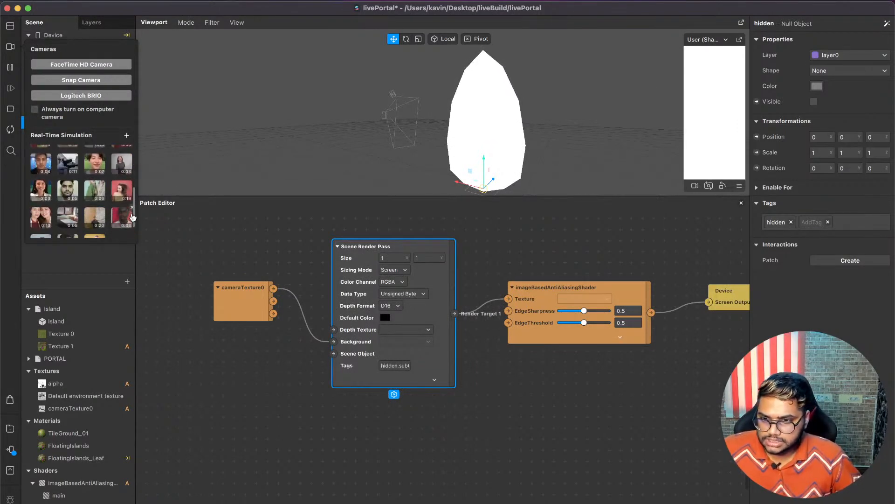
{"action": "left_click", "coordinate": [67, 214]}
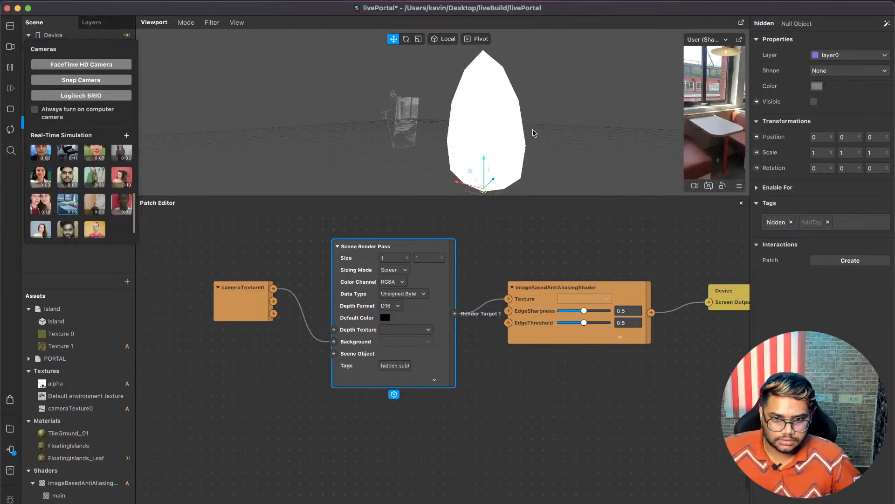
{"action": "left_click", "coordinate": [585, 135]}
{"action": "scroll", "coordinate": [586, 376], "scroll_direction": "right", "scroll_amount": 3}
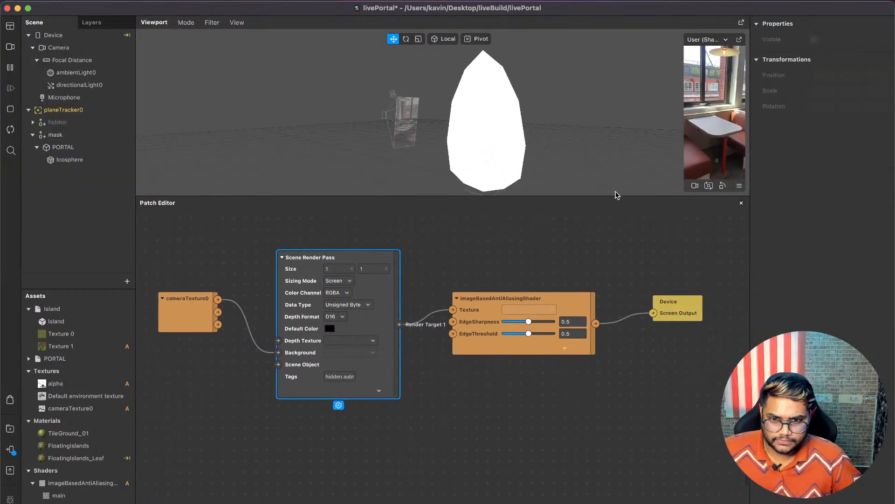
Make the hidden null object visible again.
{"action": "left_click", "coordinate": [106, 122]}
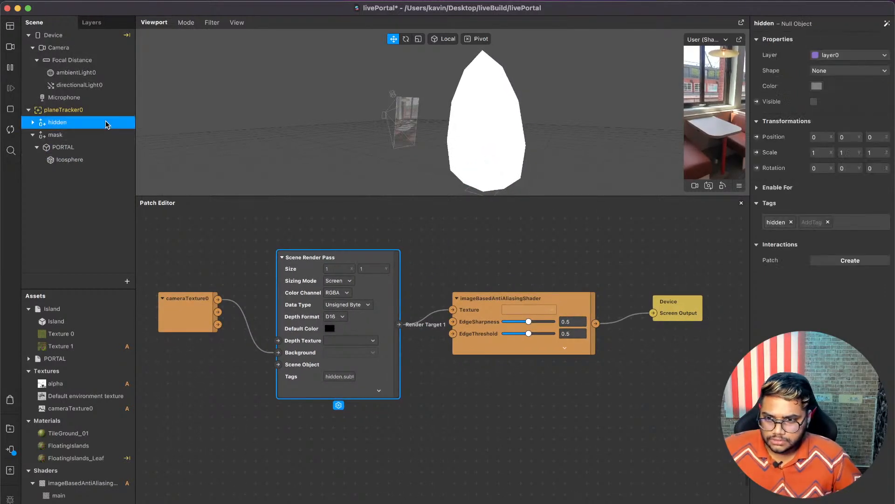
{"action": "left_click", "coordinate": [813, 102]}
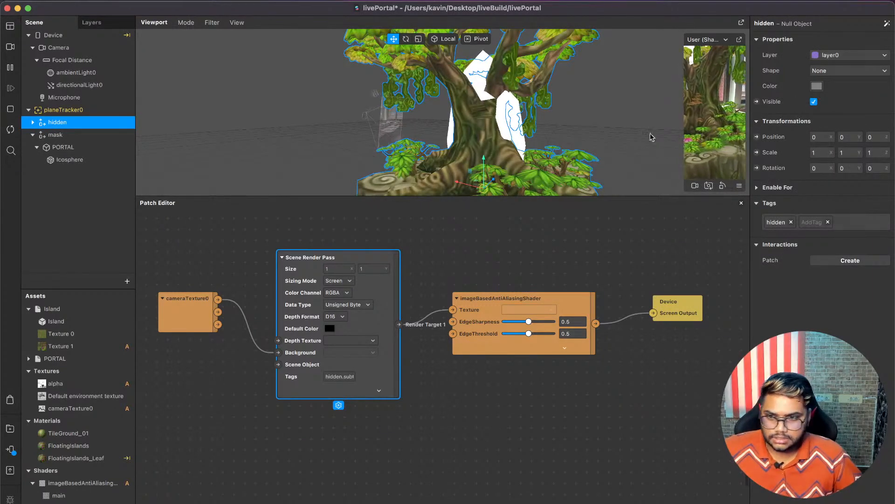
Scale down the Island object inside the hidden null object, setting its X scale to 0.8.
{"action": "left_click", "coordinate": [32, 122]}
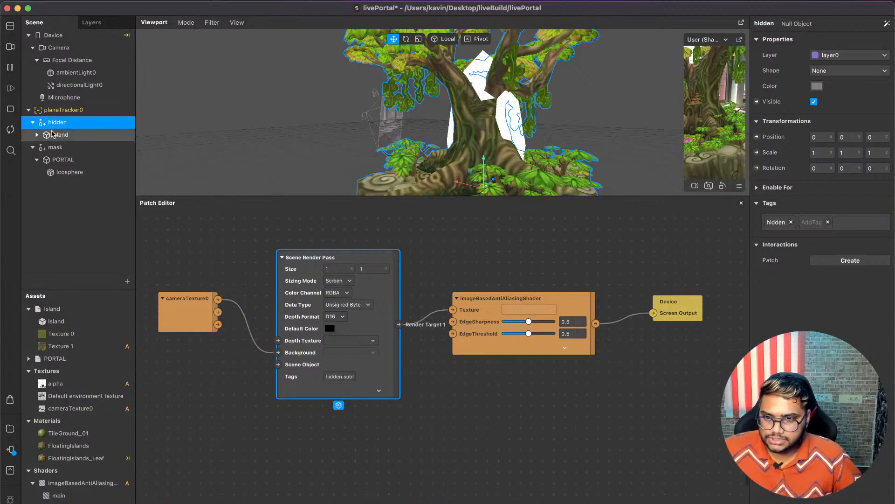
{"action": "left_click", "coordinate": [52, 134]}
{"action": "left_click", "coordinate": [823, 153]}
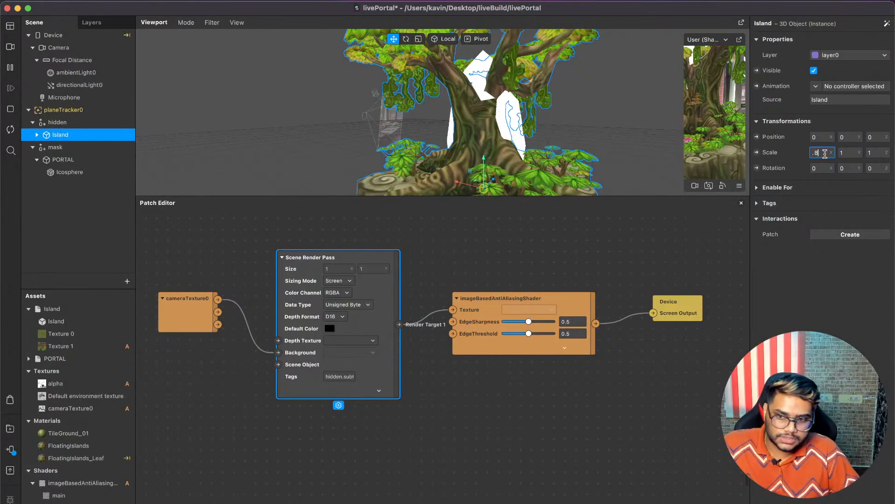
{"action": "key", "text": "Tab"}
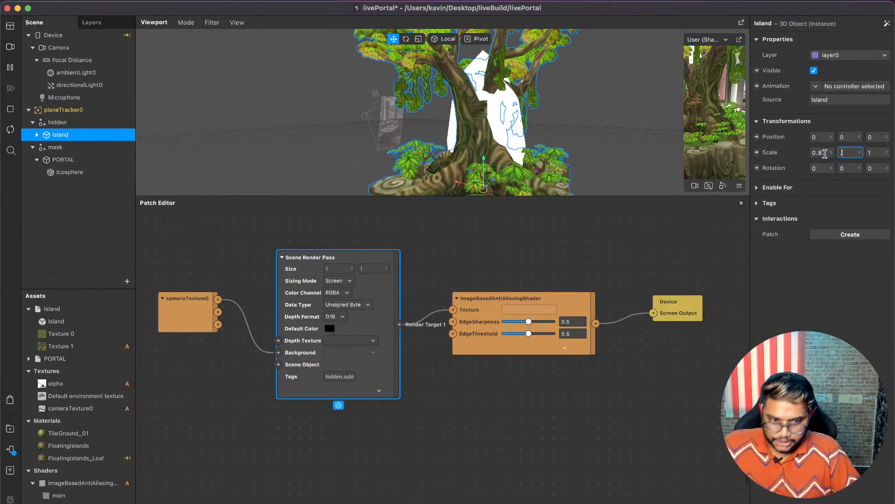
Set the Island object's Y and Z scale to 0.8.
{"action": "type", "text": "0.8"}
{"action": "key", "text": "Tab"}
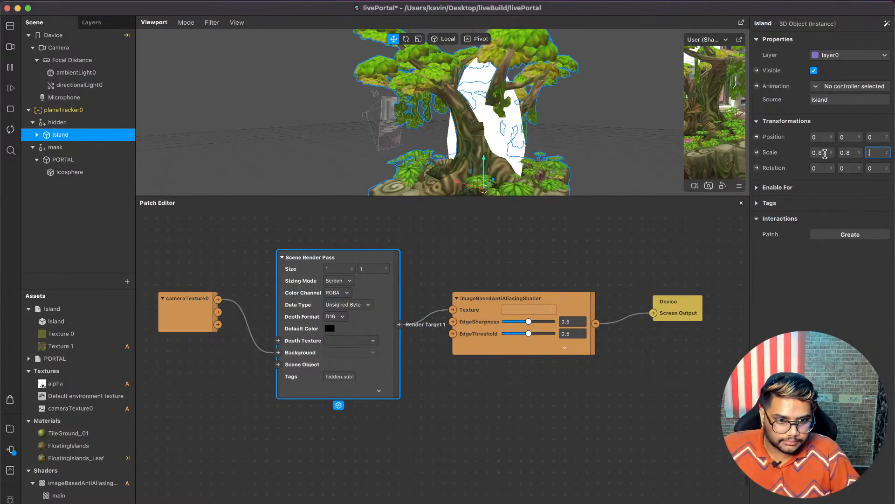
{"action": "type", "text": "0.8"}
{"action": "key", "text": "Return"}
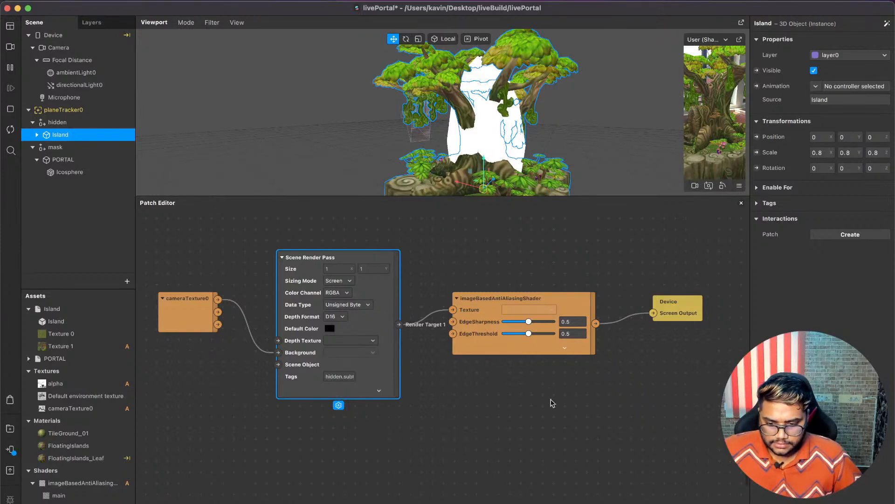
Duplicate the Scene Render Pass patch and place the copy below the original.
{"action": "left_click", "coordinate": [355, 421]}
{"action": "left_click", "coordinate": [384, 373]}
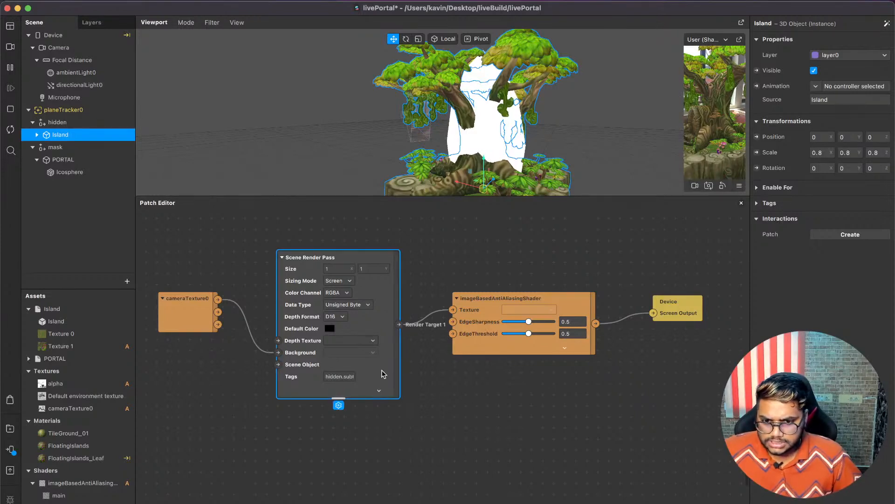
{"action": "key", "text": "super+v"}
{"action": "left_click", "coordinate": [469, 388]}
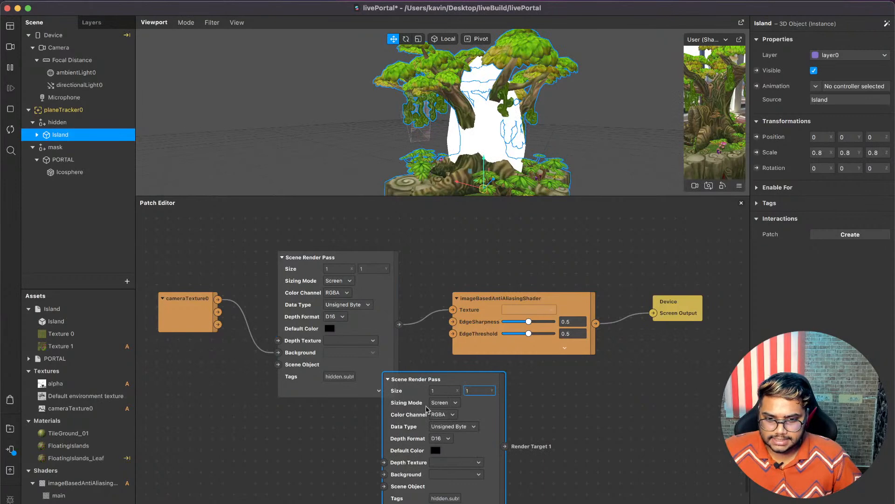
{"action": "left_click_drag", "start_coordinate": [465, 416], "coordinate": [470, 417]}
{"action": "scroll", "coordinate": [470, 416], "scroll_direction": "down", "scroll_amount": 3}
{"action": "left_click_drag", "start_coordinate": [437, 324], "coordinate": [323, 377]}
{"action": "scroll", "coordinate": [358, 424], "scroll_direction": "up", "scroll_amount": 3}
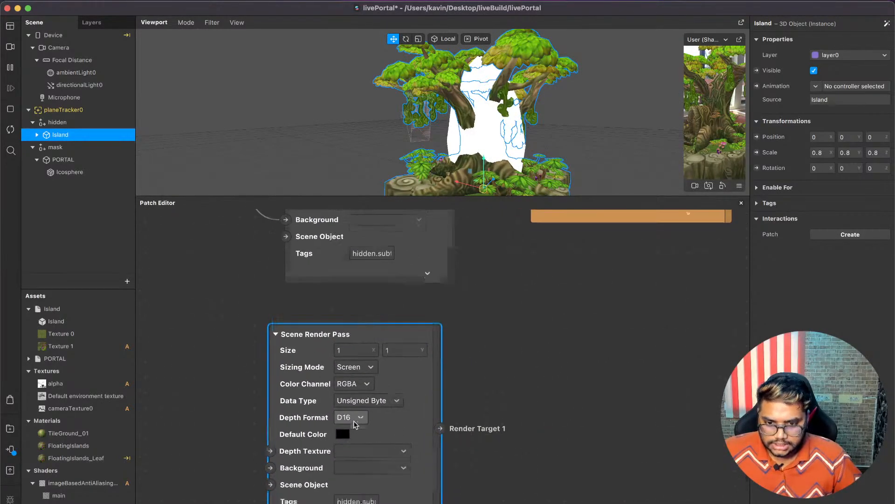
Replace "hidden" with "mask" in the Tags value of the duplicated Scene Render Pass.
{"action": "scroll", "coordinate": [359, 425], "scroll_direction": "down", "scroll_amount": 3}
{"action": "double_click", "coordinate": [358, 434]}
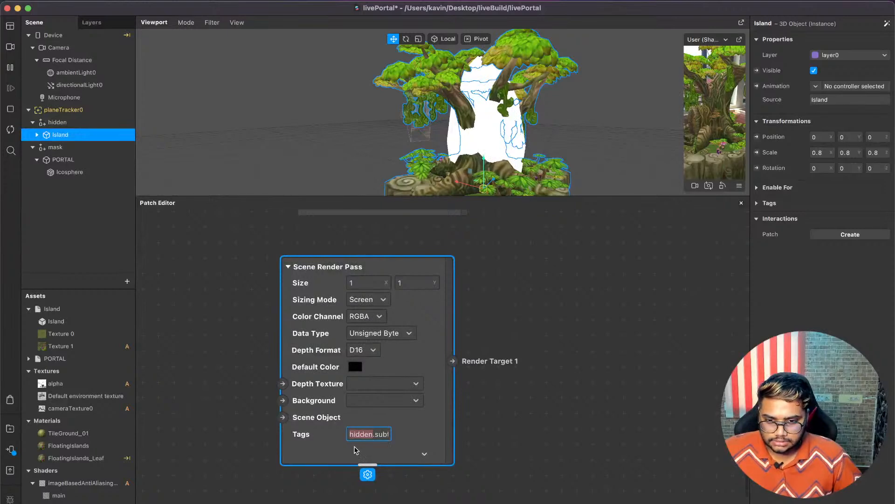
{"action": "type", "text": "mask"}
{"action": "key", "text": "Return"}
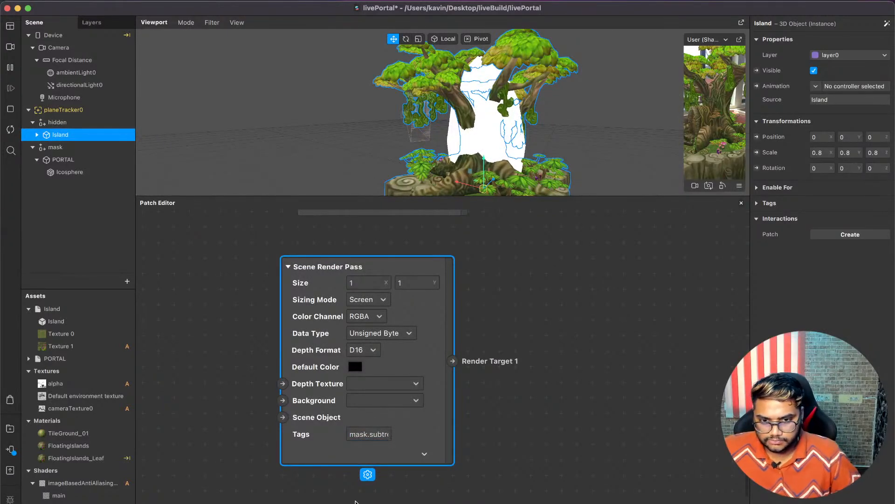
Select the portal's Icosphere and examine the output preview of the mask Scene Render Pass.
{"action": "scroll", "coordinate": [587, 351], "scroll_direction": "down", "scroll_amount": 5}
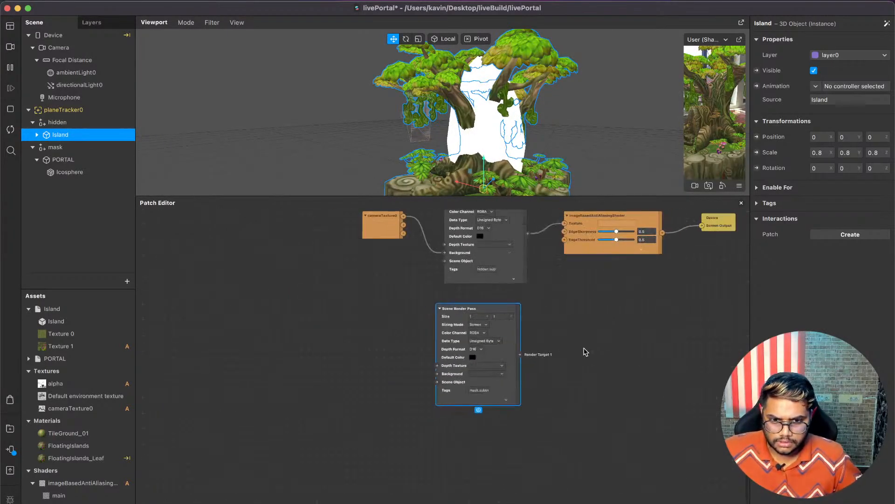
{"action": "scroll", "coordinate": [586, 352], "scroll_direction": "up", "scroll_amount": 1}
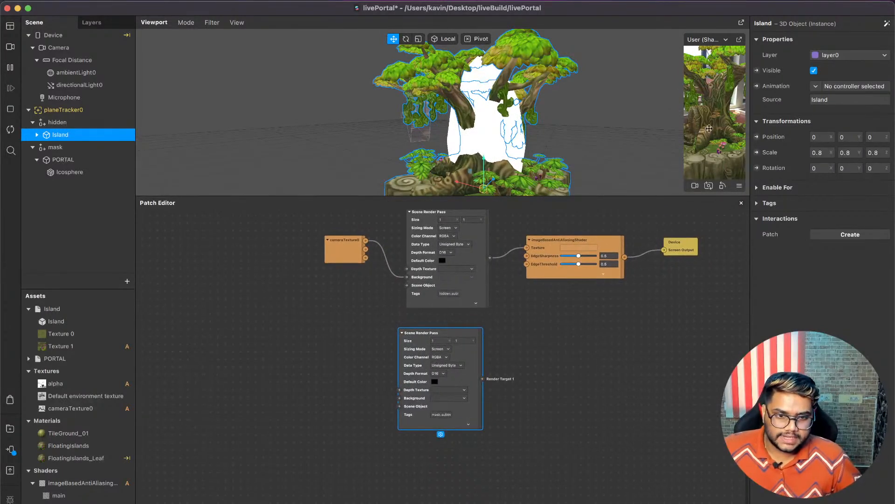
{"action": "scroll", "coordinate": [511, 157], "scroll_direction": "down", "scroll_amount": 2}
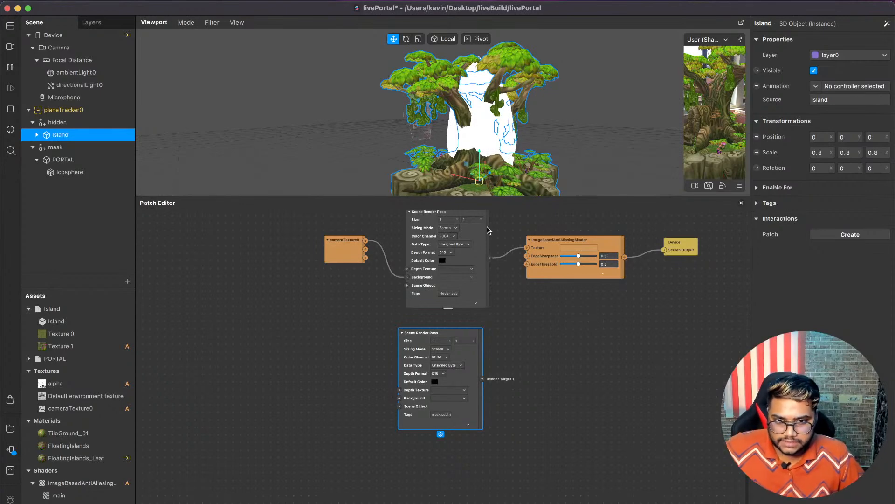
{"action": "left_click", "coordinate": [480, 146]}
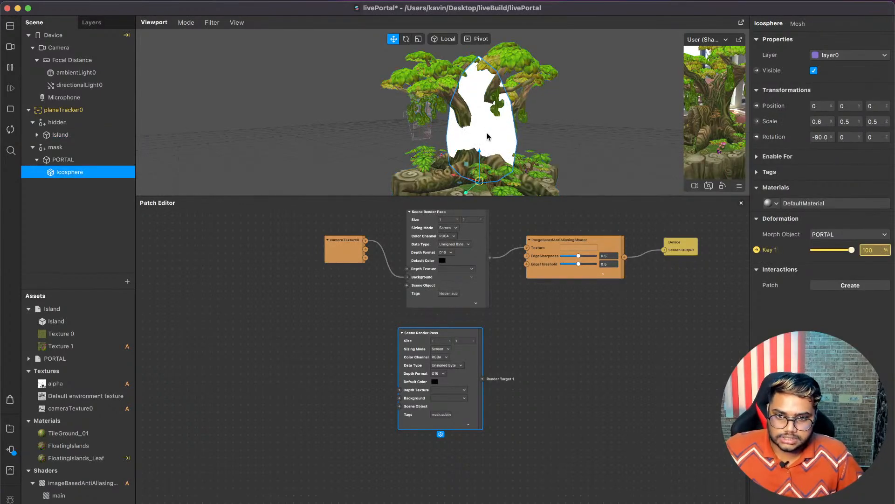
{"action": "left_click", "coordinate": [469, 426]}
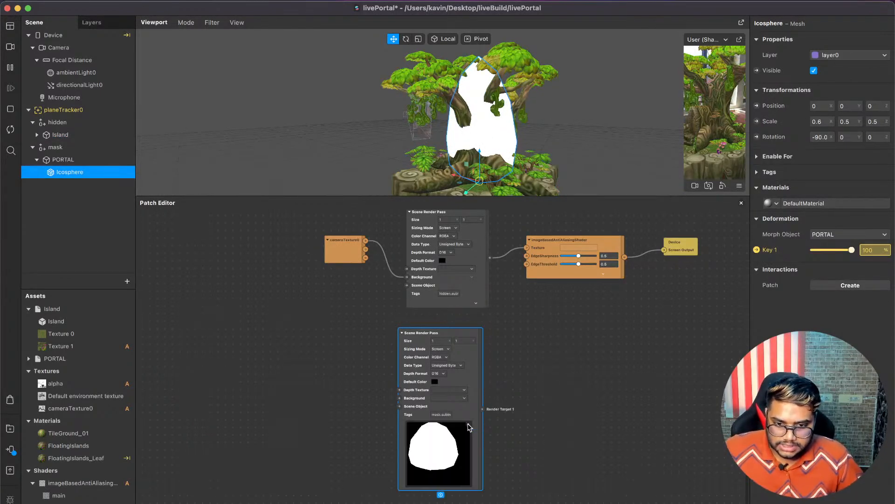
{"action": "scroll", "coordinate": [470, 427], "scroll_direction": "up", "scroll_amount": 5}
{"action": "scroll", "coordinate": [471, 426], "scroll_direction": "down", "scroll_amount": 3}
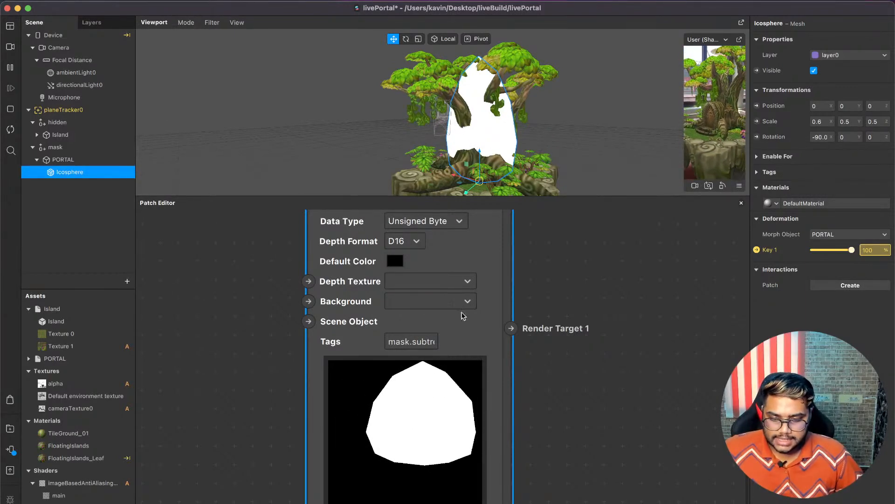
{"action": "left_click", "coordinate": [479, 365]}
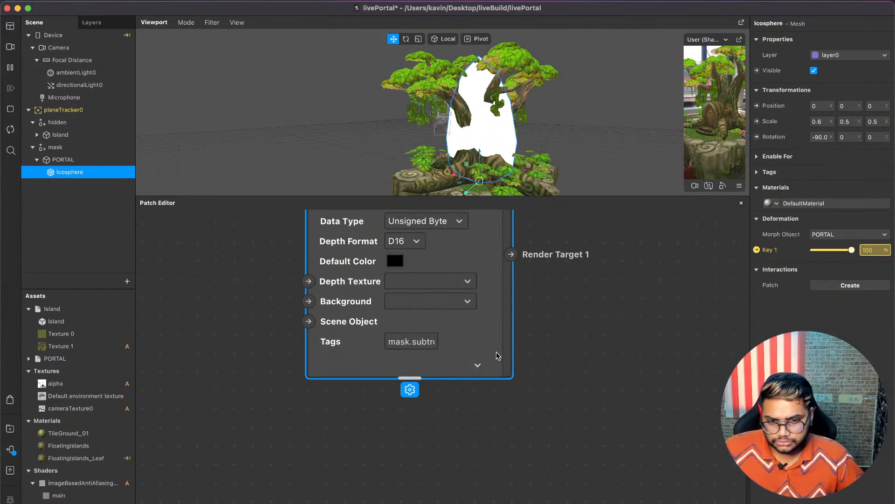
{"action": "left_click", "coordinate": [479, 366]}
Set the mask Scene Render Pass's default color to blue.
{"action": "left_click", "coordinate": [395, 261]}
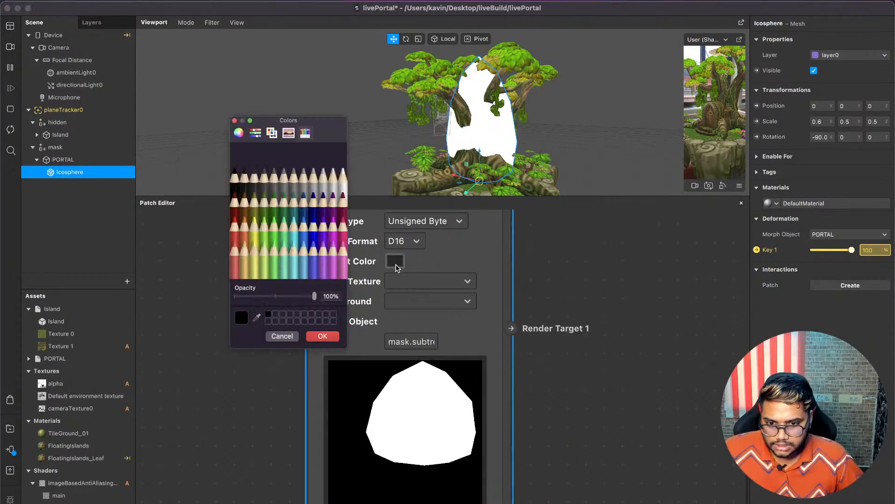
{"action": "left_click_drag", "start_coordinate": [326, 135], "coordinate": [226, 135]}
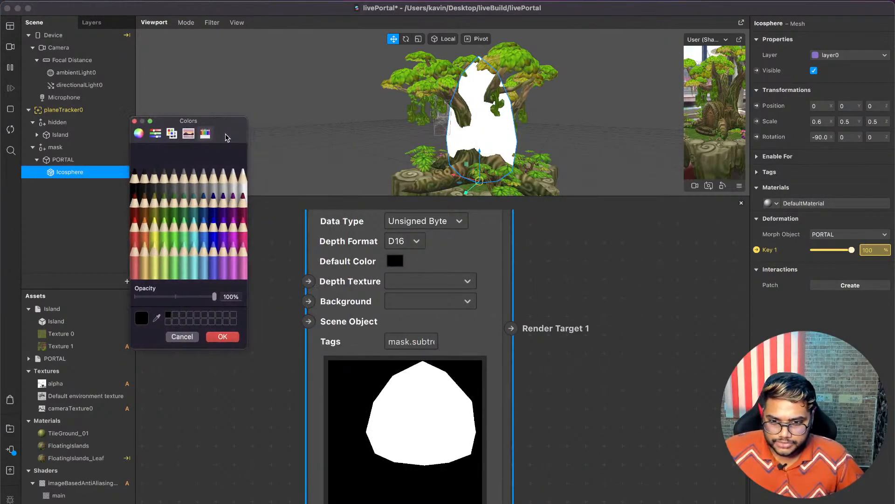
{"action": "left_click", "coordinate": [203, 220]}
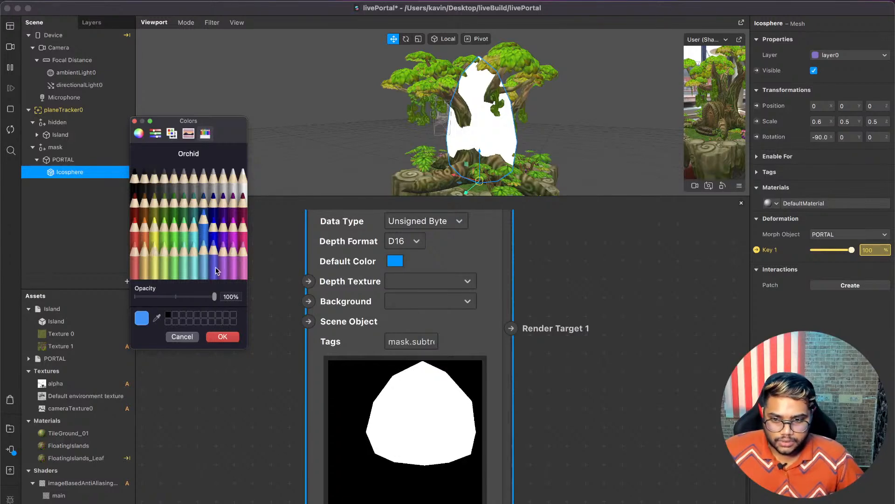
{"action": "left_click", "coordinate": [223, 337]}
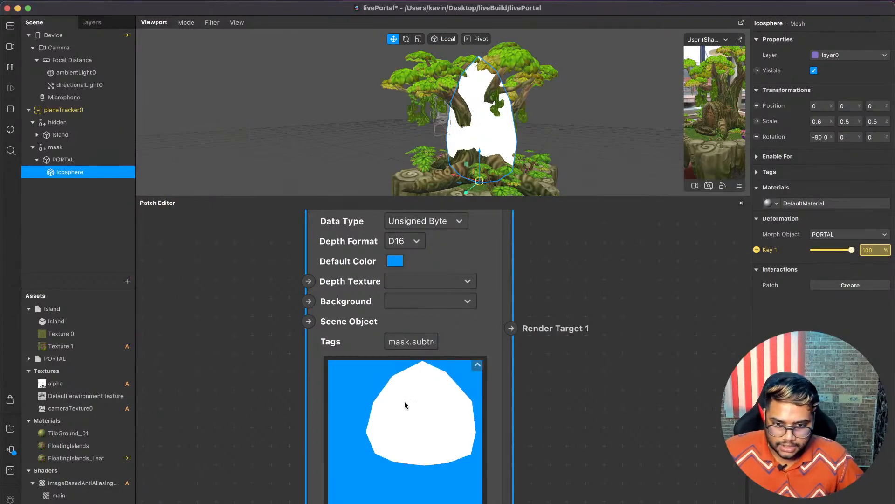
Try white with lowered opacity as the mask Scene Render Pass's default color.
{"action": "left_click", "coordinate": [395, 260]}
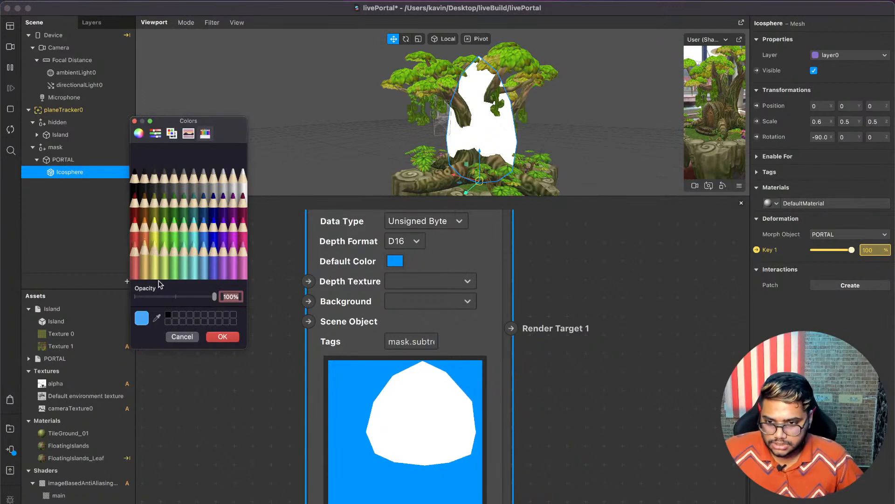
{"action": "left_click", "coordinate": [242, 176]}
{"action": "left_click_drag", "start_coordinate": [141, 297], "coordinate": [145, 297]}
{"action": "left_click", "coordinate": [232, 339]}
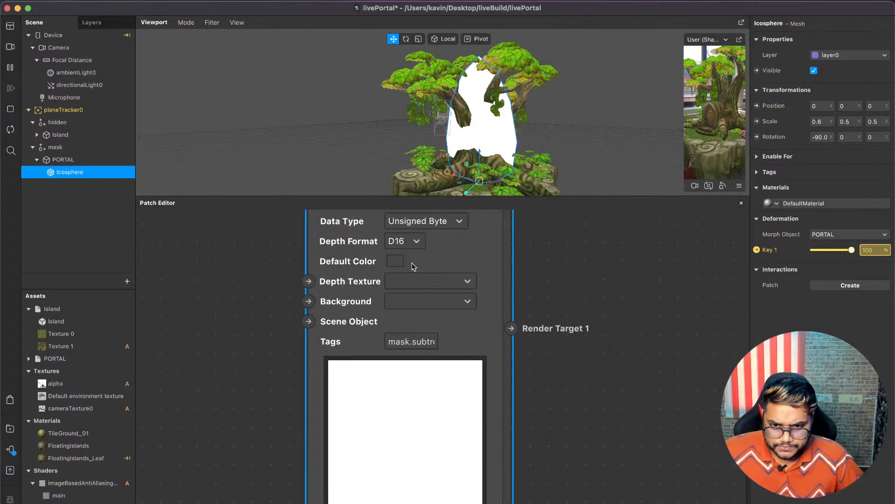
Set the mask Scene Render Pass's default color to black (Licorice) with 0% opacity.
{"action": "left_click", "coordinate": [395, 260]}
{"action": "left_click", "coordinate": [184, 184]}
{"action": "left_click", "coordinate": [154, 184]}
{"action": "left_click", "coordinate": [134, 186]}
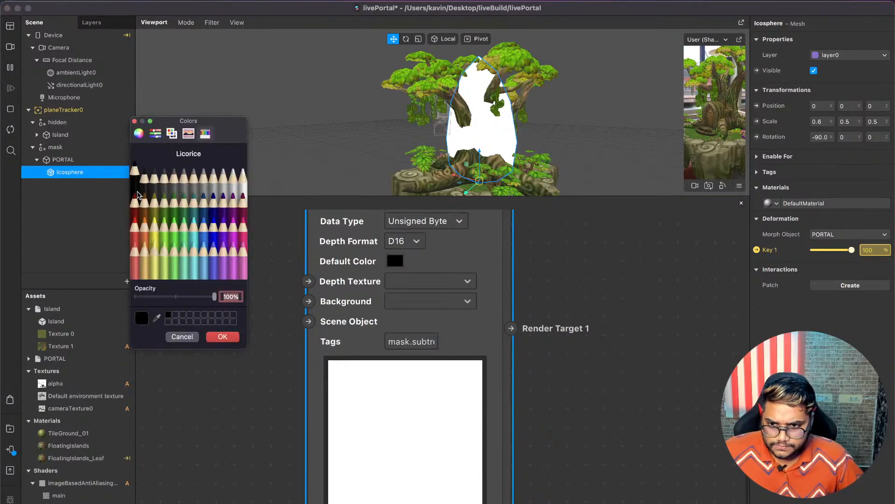
{"action": "left_click", "coordinate": [222, 337]}
{"action": "left_click", "coordinate": [394, 260]}
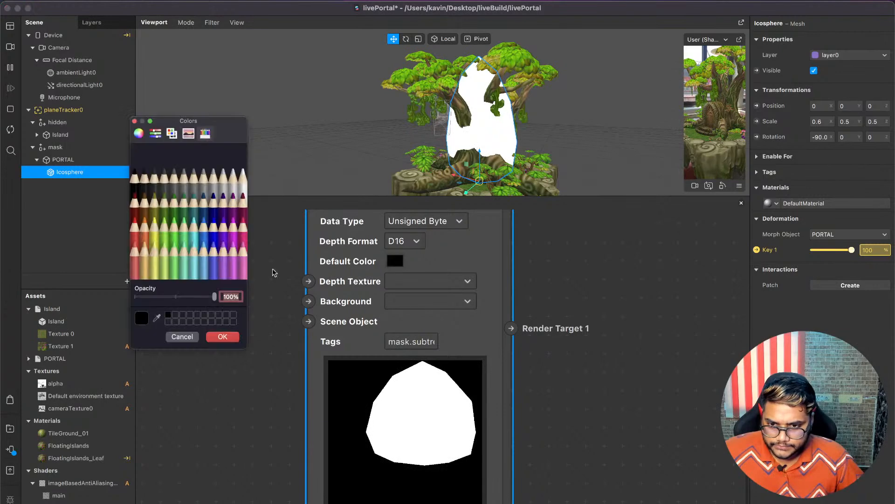
{"action": "left_click_drag", "start_coordinate": [201, 294], "coordinate": [117, 299]}
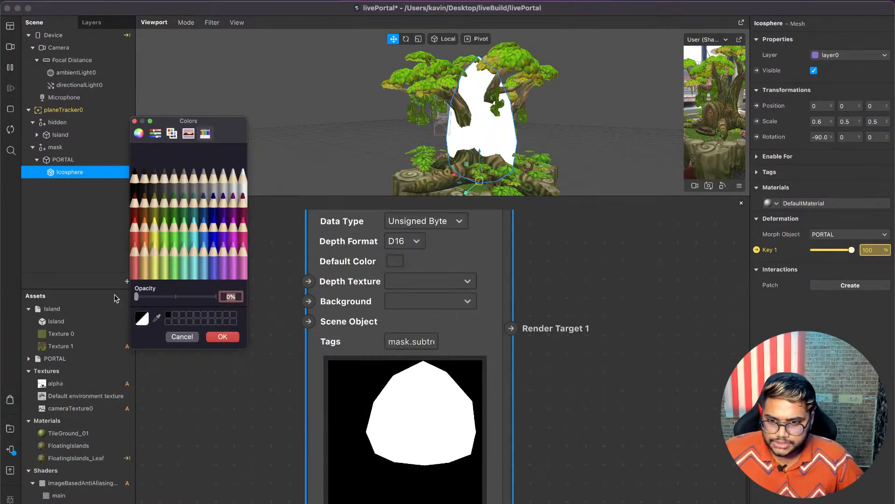
{"action": "left_click", "coordinate": [229, 338]}
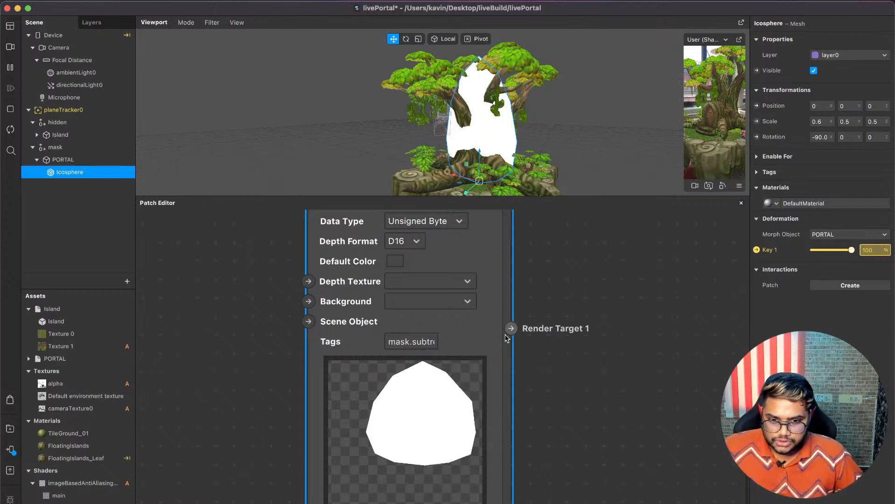
Add a Swizzle patch fed by the mask Scene Render Pass, set its swizzle to "a", and collapse the render pass preview.
{"action": "scroll", "coordinate": [514, 348], "scroll_direction": "up", "scroll_amount": 2}
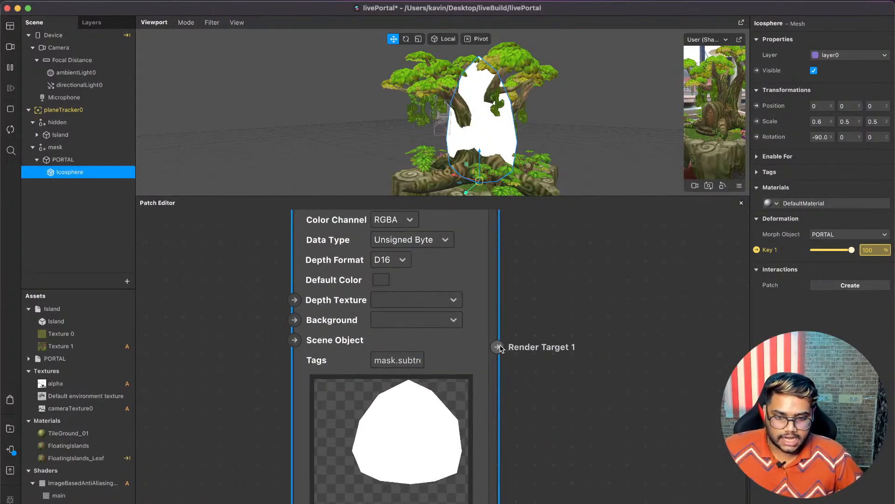
{"action": "left_click_drag", "start_coordinate": [497, 346], "coordinate": [539, 343]}
{"action": "type", "text": "sw"}
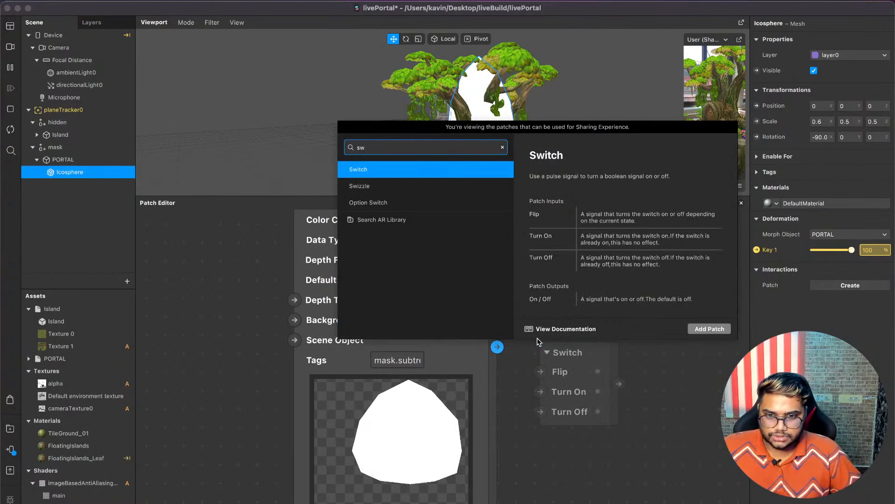
{"action": "key", "text": "Down"}
{"action": "key", "text": "Return"}
{"action": "left_click_drag", "start_coordinate": [497, 347], "coordinate": [540, 372]}
{"action": "left_click", "coordinate": [599, 390]}
{"action": "type", "text": "a"}
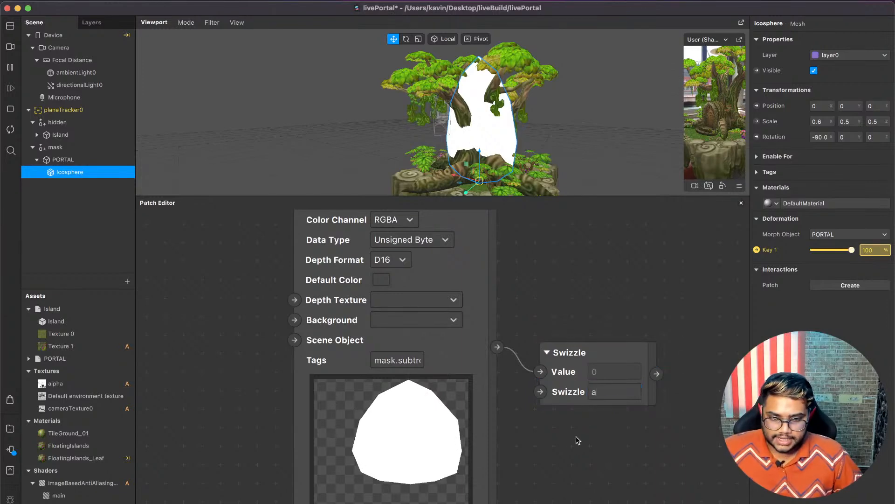
{"action": "left_click", "coordinate": [464, 387]}
Connect the Swizzle patch's output to the Device's Screen Output to preview the mask.
{"action": "scroll", "coordinate": [464, 389], "scroll_direction": "down", "scroll_amount": 3}
{"action": "scroll", "coordinate": [465, 389], "scroll_direction": "down", "scroll_amount": 5}
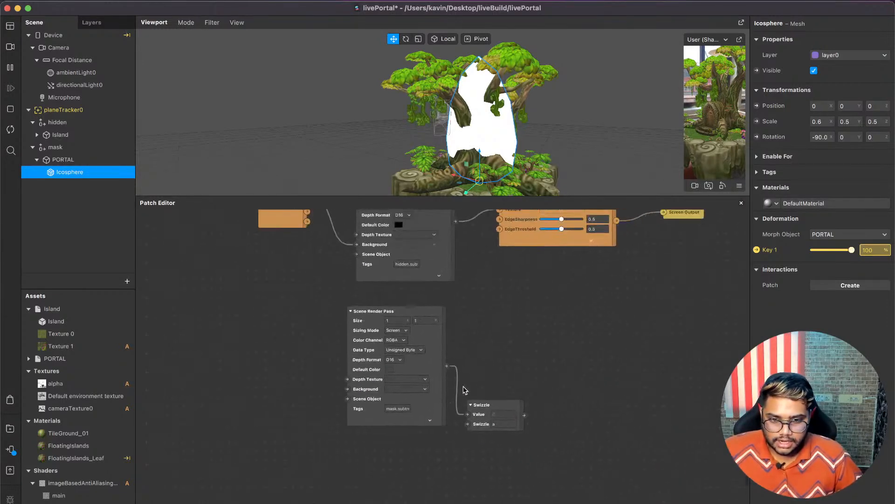
{"action": "left_click_drag", "start_coordinate": [486, 425], "coordinate": [650, 230]}
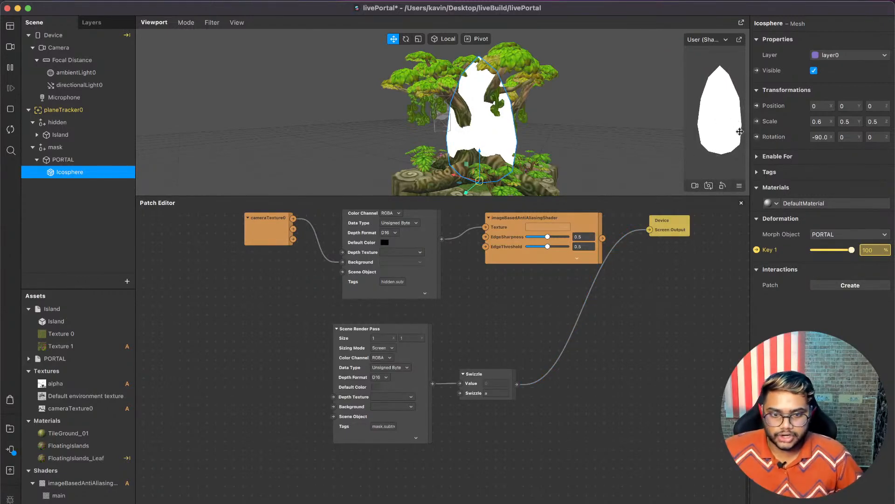
Reconnect imageBasedAntiAliasingShader to the Device's Screen Output and move both patches farther right to make room.
{"action": "left_click_drag", "start_coordinate": [531, 228], "coordinate": [559, 222]}
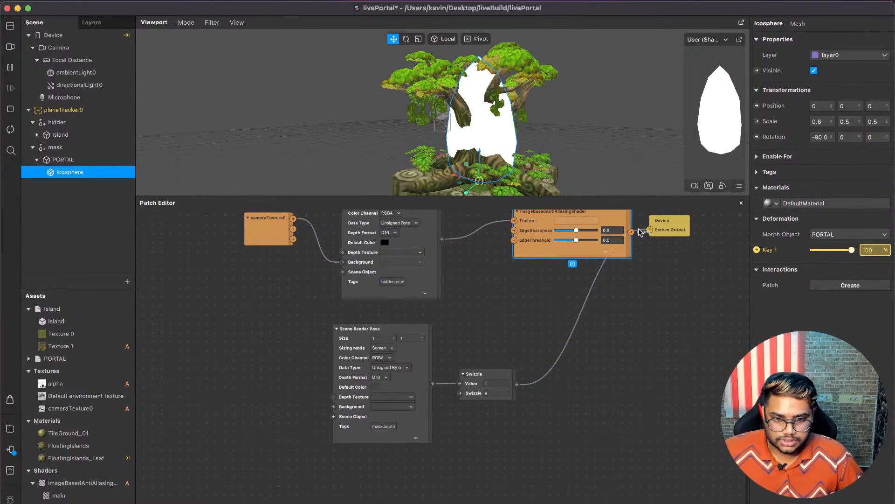
{"action": "left_click_drag", "start_coordinate": [632, 232], "coordinate": [714, 220]}
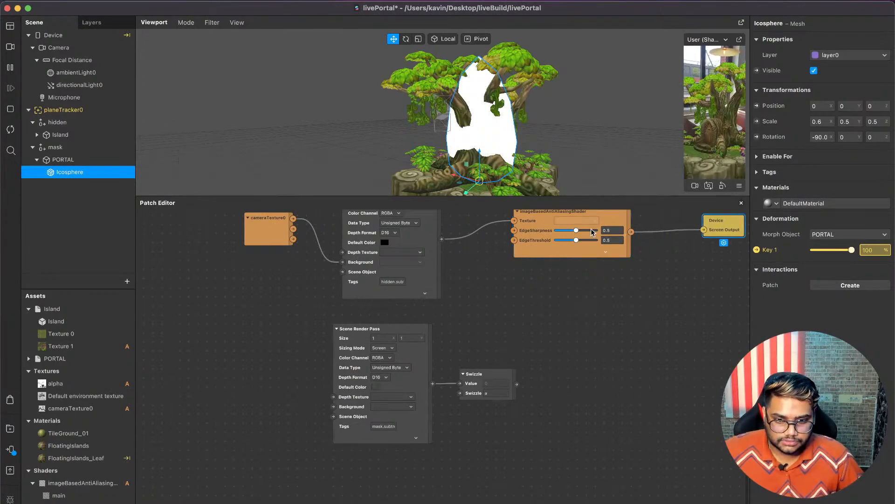
{"action": "scroll", "coordinate": [583, 231], "scroll_direction": "up", "scroll_amount": 2}
{"action": "left_click_drag", "start_coordinate": [584, 232], "coordinate": [638, 232]}
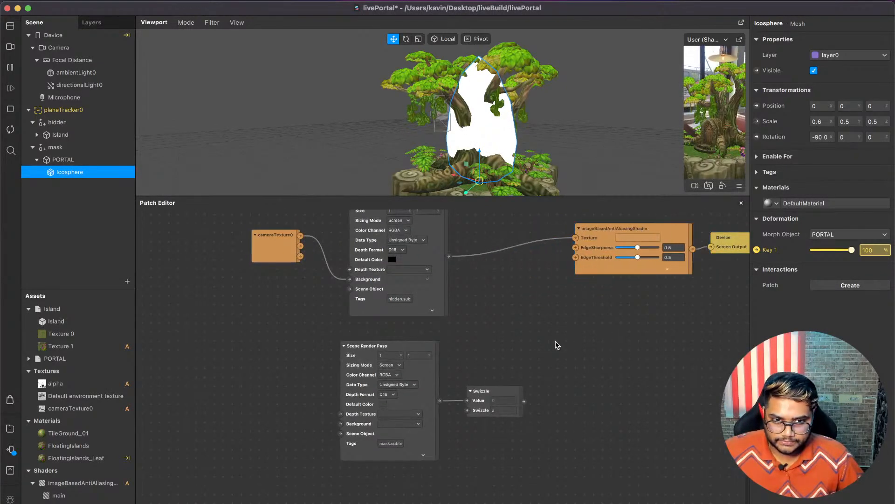
Move the Swizzle patch up and add a Mix patch between the render passes and imageBasedAntiAliasingShader.
{"action": "scroll", "coordinate": [556, 345], "scroll_direction": "up", "scroll_amount": 3}
{"action": "scroll", "coordinate": [555, 345], "scroll_direction": "up", "scroll_amount": 3}
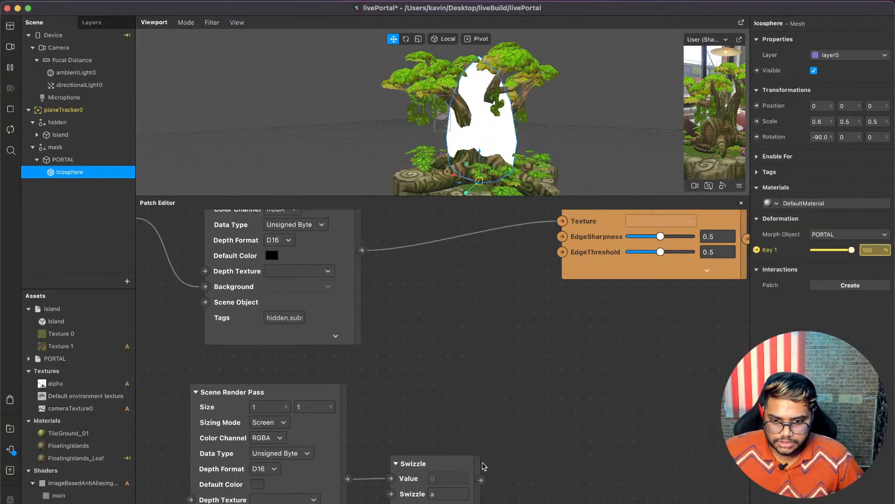
{"action": "left_click_drag", "start_coordinate": [469, 471], "coordinate": [468, 429]}
{"action": "double_click", "coordinate": [466, 365]}
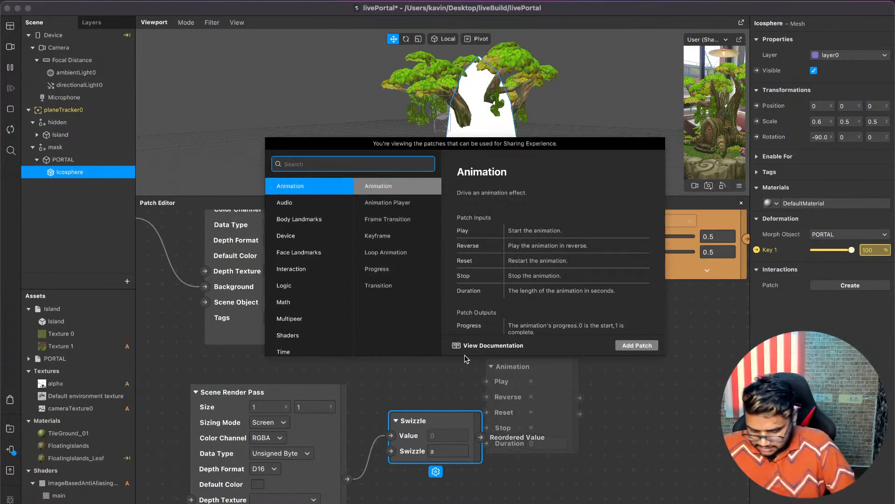
{"action": "type", "text": "mix"}
{"action": "key", "text": "Return"}
{"action": "left_click_drag", "start_coordinate": [497, 376], "coordinate": [487, 331]}
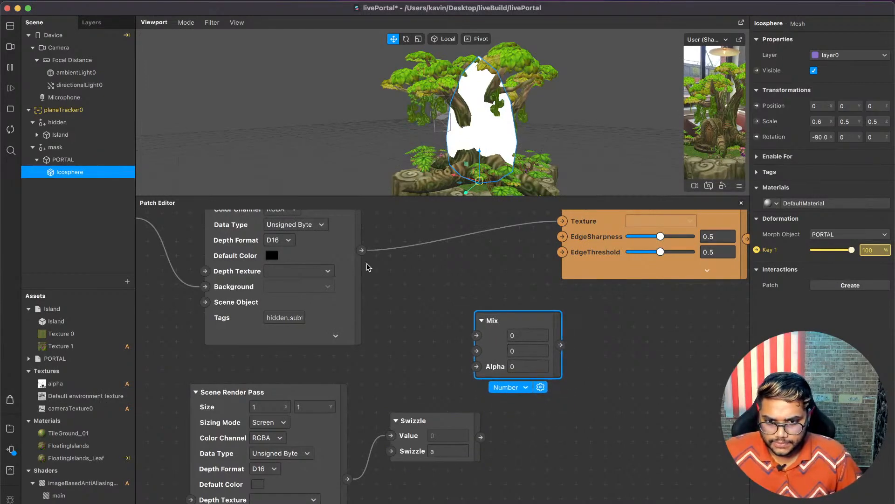
Connect the Swizzle output to Mix's Alpha, the hidden Scene Render Pass to Mix's second input, and Mix to the shader's Texture input.
{"action": "left_click_drag", "start_coordinate": [481, 437], "coordinate": [476, 372]}
{"action": "left_click_drag", "start_coordinate": [560, 345], "coordinate": [562, 221]}
{"action": "left_click_drag", "start_coordinate": [361, 250], "coordinate": [479, 354]}
{"action": "scroll", "coordinate": [633, 271], "scroll_direction": "right", "scroll_amount": 5}
{"action": "scroll", "coordinate": [633, 270], "scroll_direction": "up", "scroll_amount": 2}
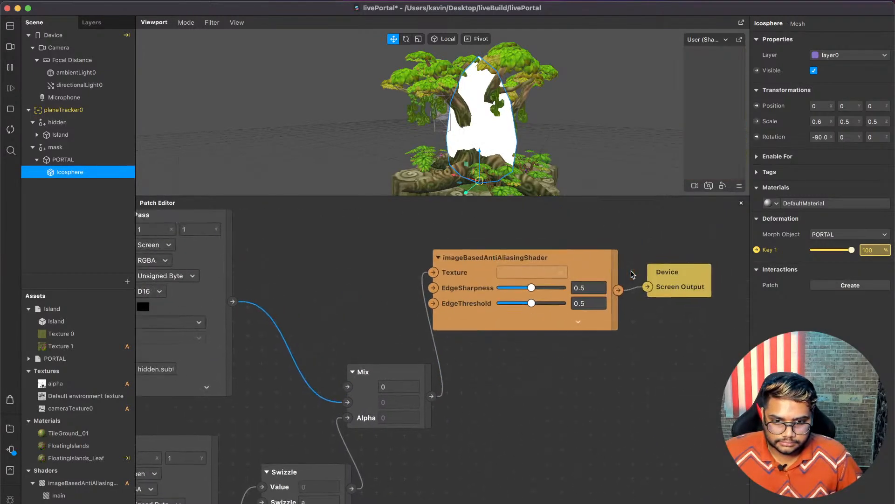
Connect the Mix output directly to the Device's Screen Output and delete the imageBasedAntiAliasingShader patch.
{"action": "left_click_drag", "start_coordinate": [432, 397], "coordinate": [660, 348]}
{"action": "left_click", "coordinate": [547, 329]}
{"action": "scroll", "coordinate": [548, 327], "scroll_direction": "down", "scroll_amount": 1}
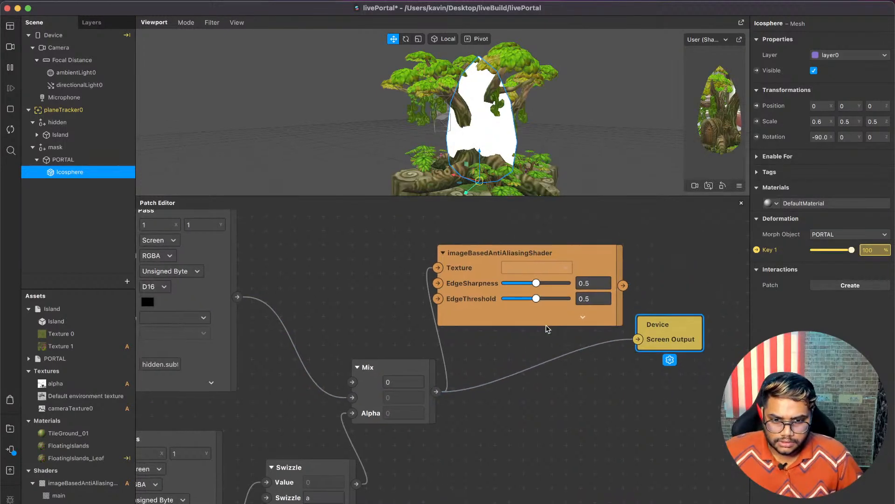
{"action": "key", "text": "BackSpace"}
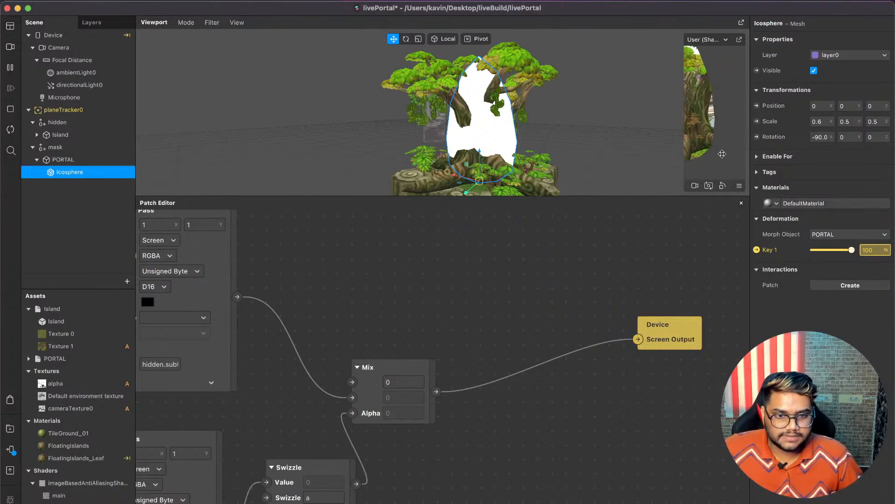
Disconnect cameraTexture0 from the Background input of the hidden Scene Render Pass and check the simulator preview.
{"action": "scroll", "coordinate": [736, 154], "scroll_direction": "down", "scroll_amount": 5}
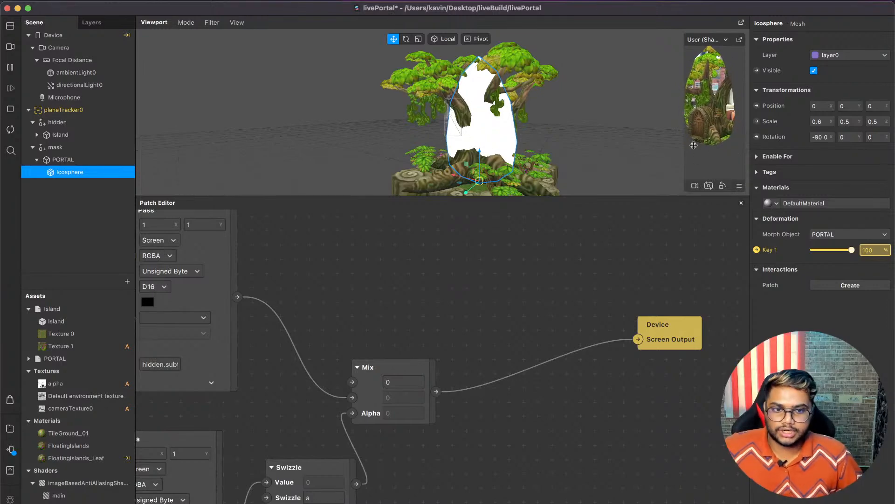
{"action": "scroll", "coordinate": [472, 266], "scroll_direction": "down", "scroll_amount": 5}
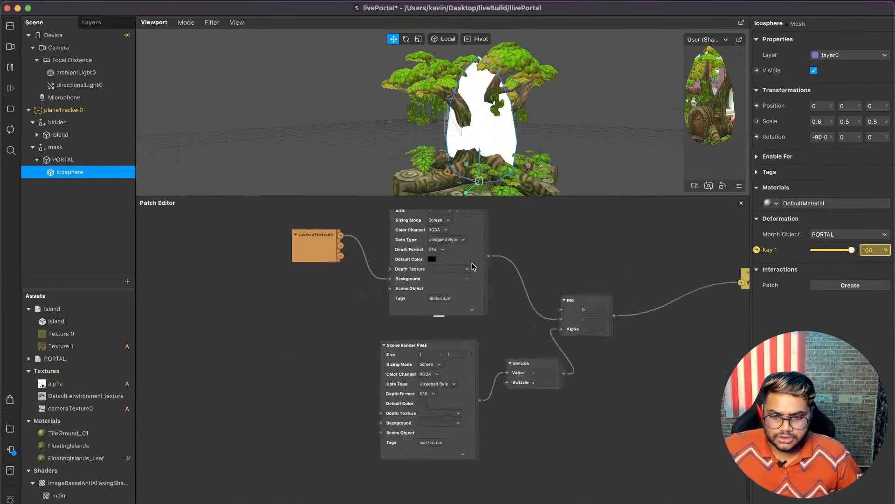
{"action": "left_click_drag", "start_coordinate": [394, 278], "coordinate": [368, 278]}
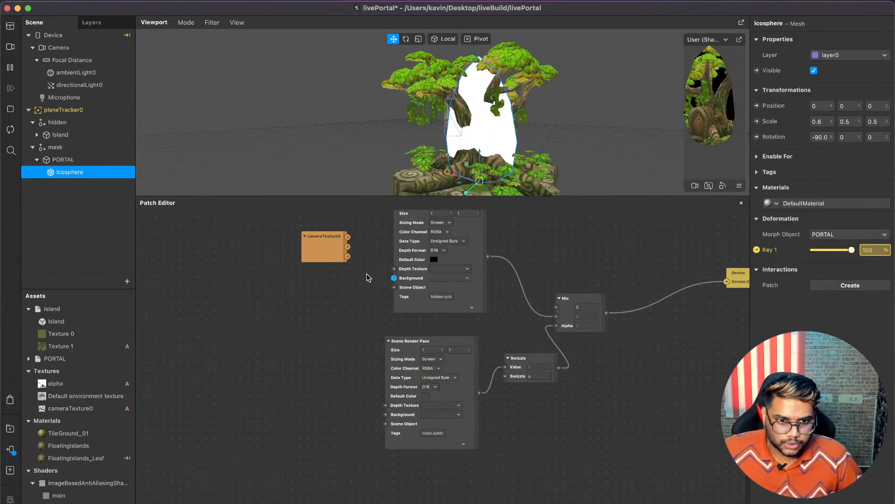
{"action": "left_click_drag", "start_coordinate": [722, 133], "coordinate": [691, 129]}
{"action": "scroll", "coordinate": [407, 286], "scroll_direction": "up", "scroll_amount": 3}
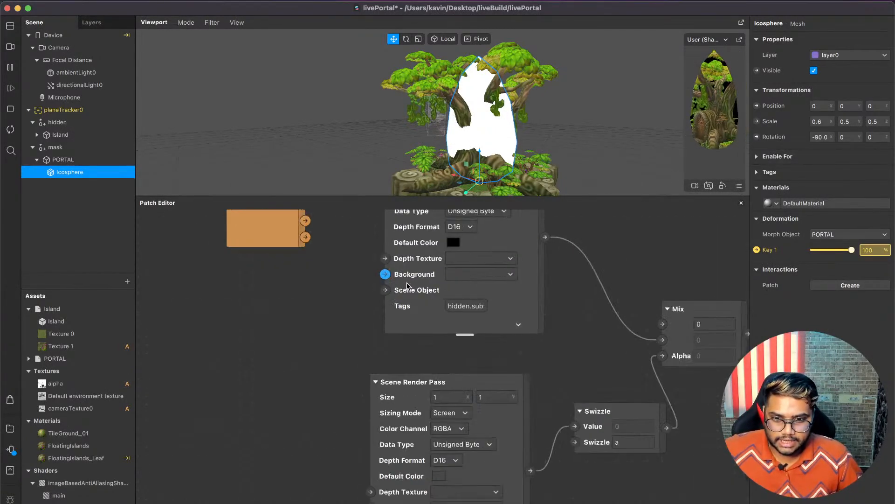
Set the hidden Scene Render Pass's default color opacity to 0% and check the simulator preview.
{"action": "left_click", "coordinate": [453, 243]}
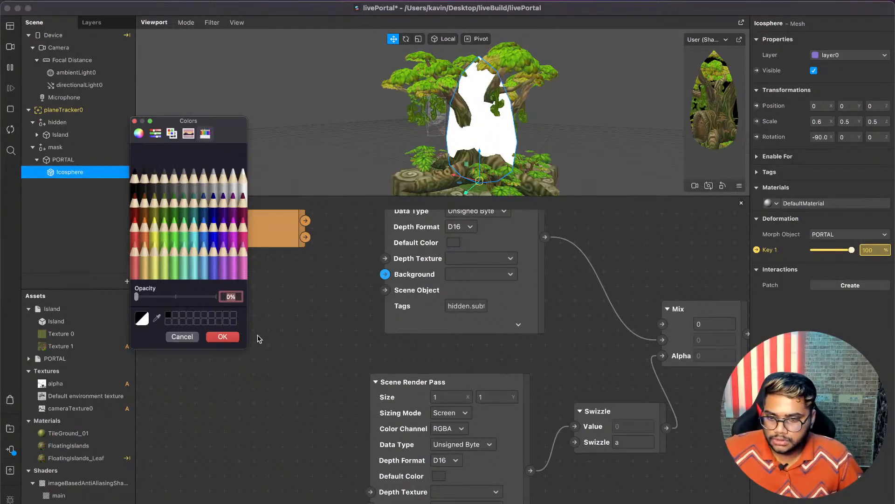
{"action": "left_click", "coordinate": [222, 337]}
{"action": "left_click_drag", "start_coordinate": [726, 99], "coordinate": [722, 112]}
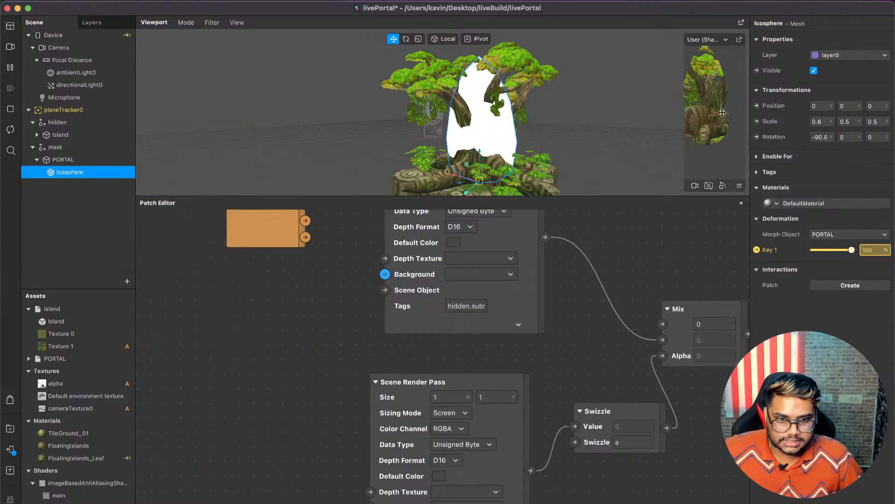
Move the cameraTexture0 patch down beside the render passes and add a second Mix patch below the Device patch.
{"action": "scroll", "coordinate": [432, 322], "scroll_direction": "down", "scroll_amount": 5}
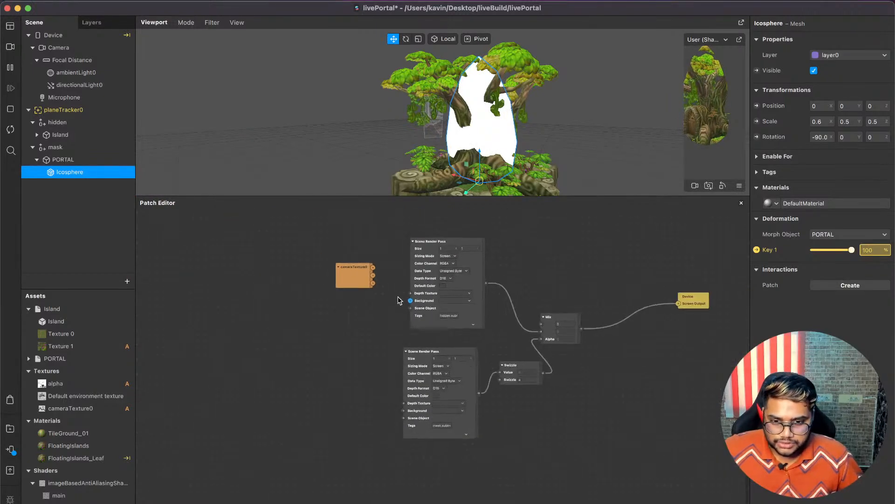
{"action": "left_click_drag", "start_coordinate": [362, 281], "coordinate": [368, 346]}
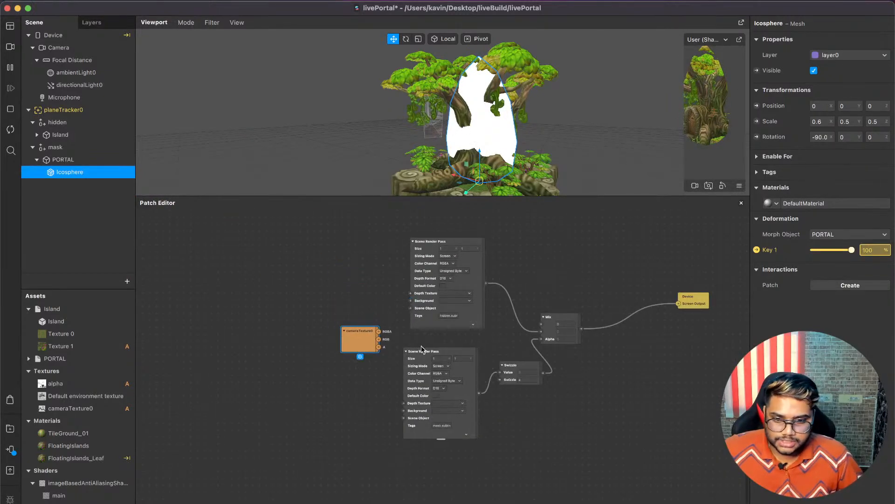
{"action": "double_click", "coordinate": [404, 342]}
{"action": "type", "text": "mi"}
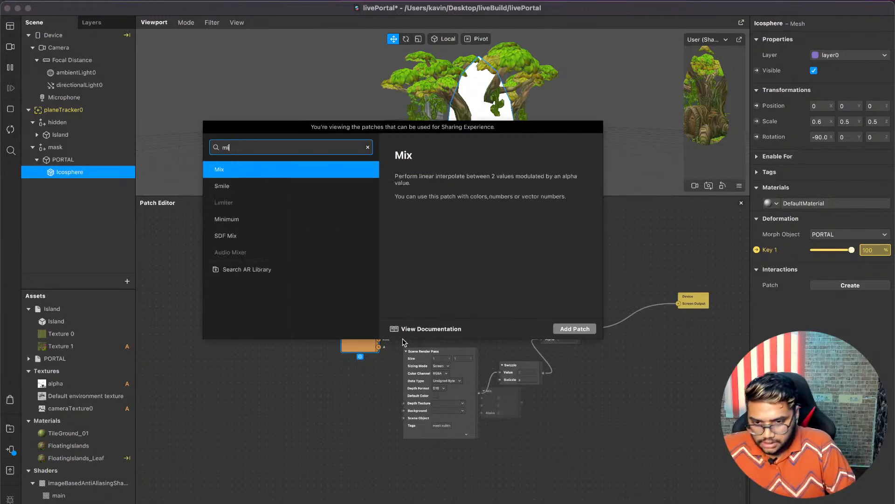
{"action": "key", "text": "Return"}
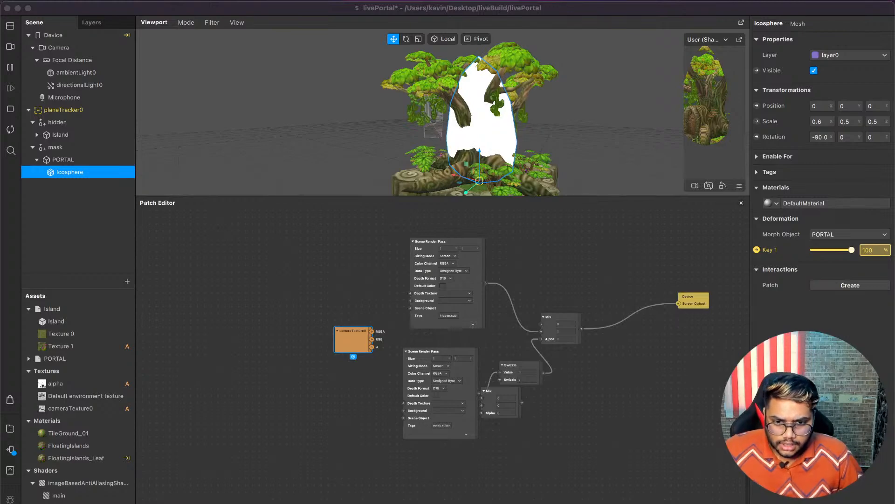
{"action": "left_click_drag", "start_coordinate": [508, 399], "coordinate": [661, 365]}
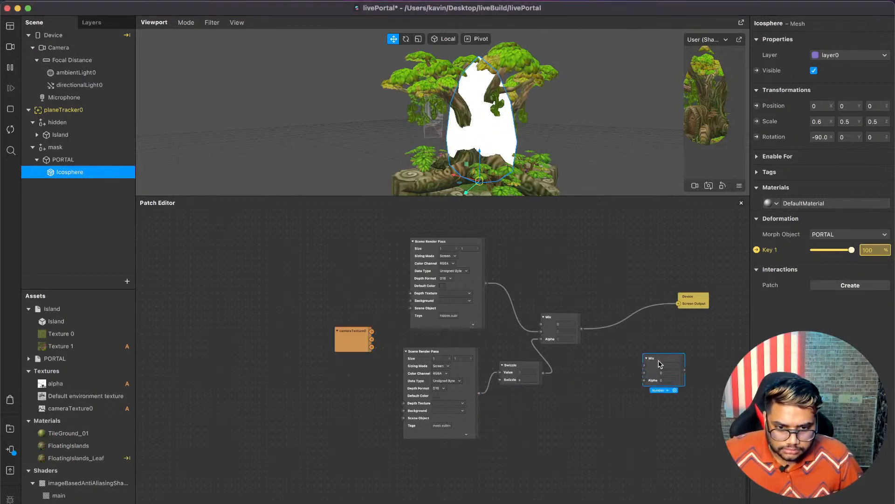
Connect the Swizzle output to the second Mix's Alpha, and cameraTexture0's RGBA output to the first Mix's first input.
{"action": "scroll", "coordinate": [661, 362], "scroll_direction": "up", "scroll_amount": 3}
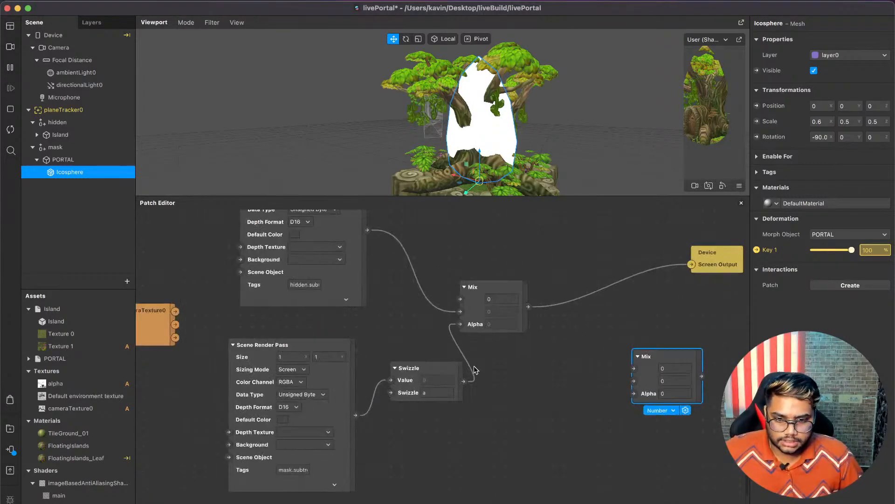
{"action": "left_click_drag", "start_coordinate": [463, 383], "coordinate": [633, 393]}
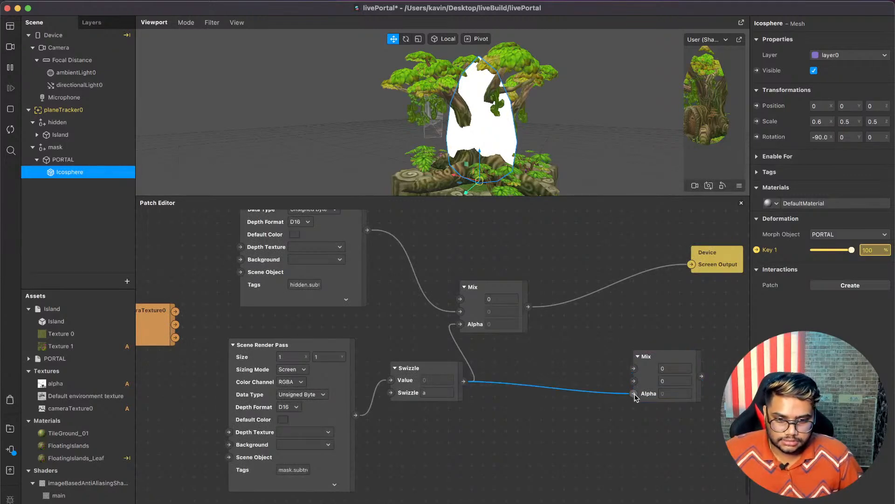
{"action": "scroll", "coordinate": [637, 397], "scroll_direction": "right", "scroll_amount": 2}
{"action": "scroll", "coordinate": [248, 318], "scroll_direction": "left", "scroll_amount": 4}
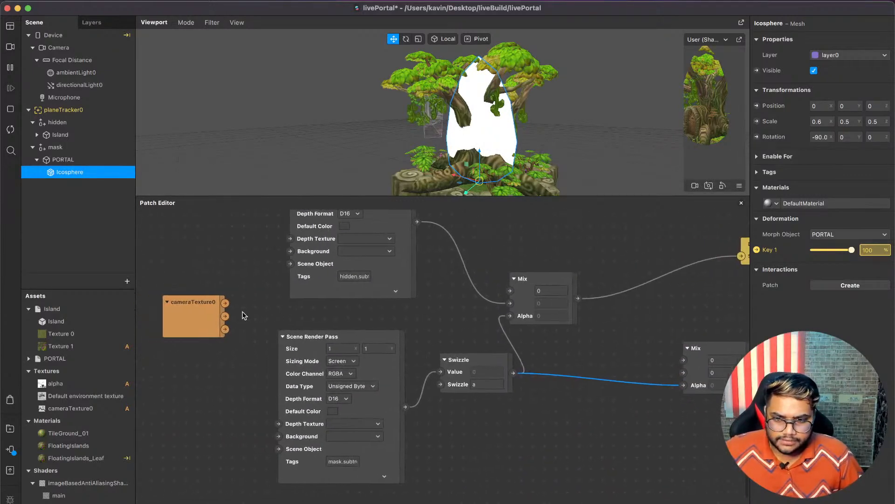
{"action": "left_click_drag", "start_coordinate": [346, 297], "coordinate": [510, 291]}
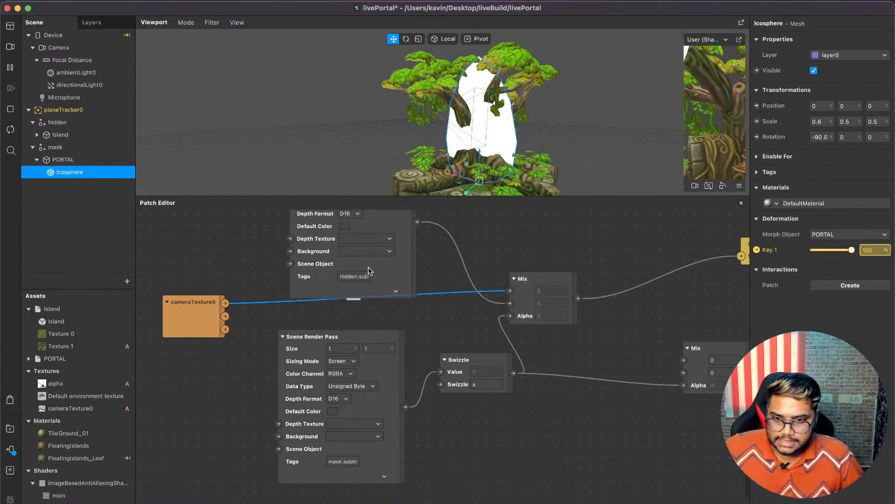
Connect cameraTexture0's RGBA output to the Background input of the hidden Scene Render Pass.
{"action": "scroll", "coordinate": [384, 267], "scroll_direction": "up", "scroll_amount": 2}
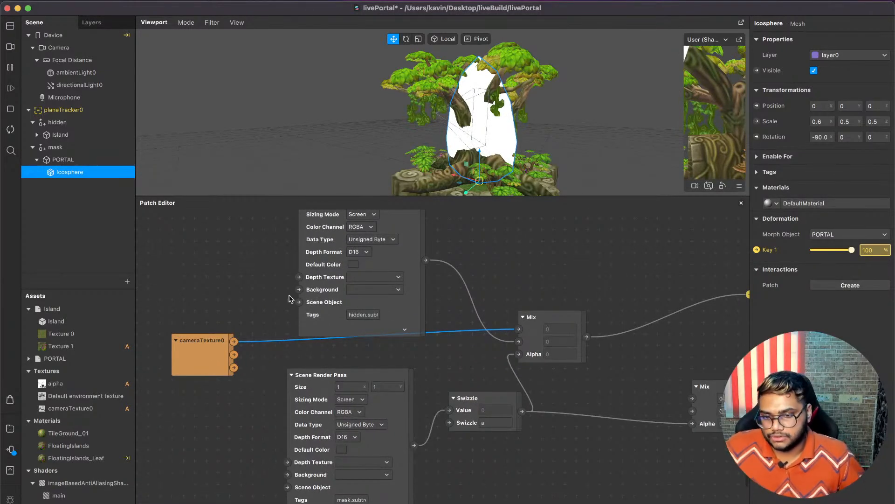
{"action": "left_click_drag", "start_coordinate": [301, 294], "coordinate": [271, 292]}
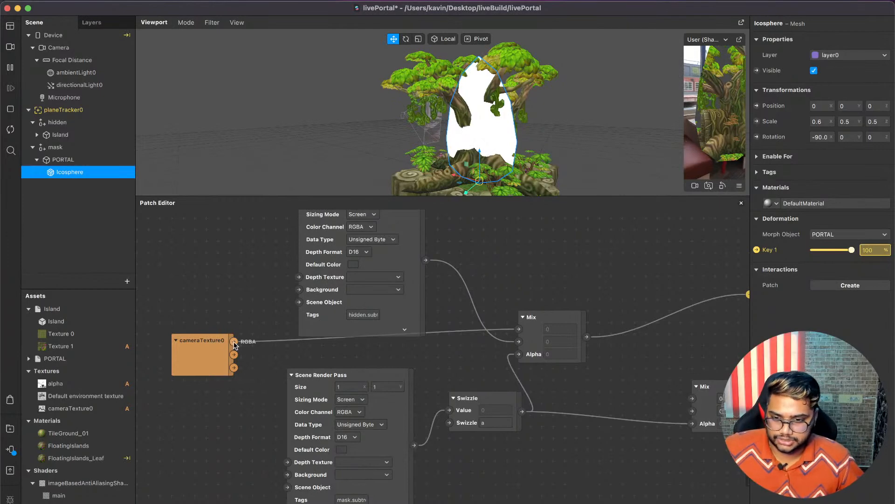
{"action": "left_click_drag", "start_coordinate": [301, 281], "coordinate": [299, 289]}
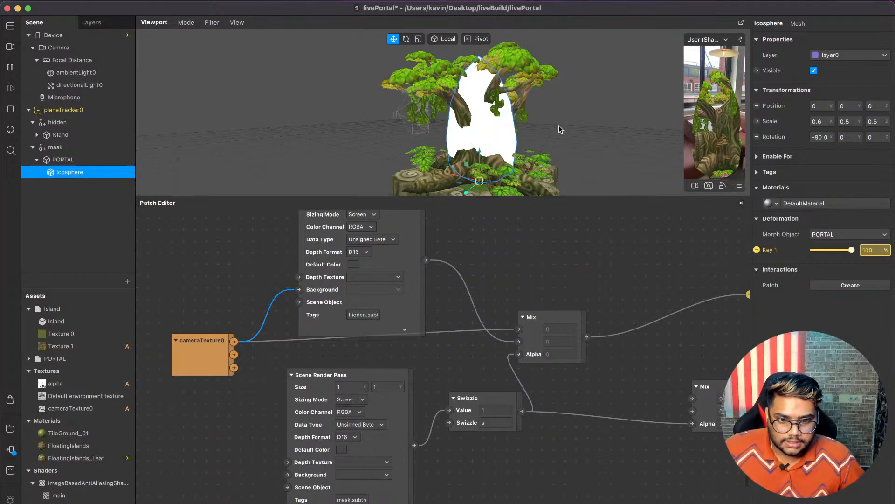
Enlarge the viewport by shrinking the Patch Editor, and enlarge the simulator preview.
{"action": "scroll", "coordinate": [559, 125], "scroll_direction": "up", "scroll_amount": 5}
{"action": "left_click_drag", "start_coordinate": [534, 197], "coordinate": [534, 408]}
{"action": "left_click_drag", "start_coordinate": [670, 225], "coordinate": [610, 355]}
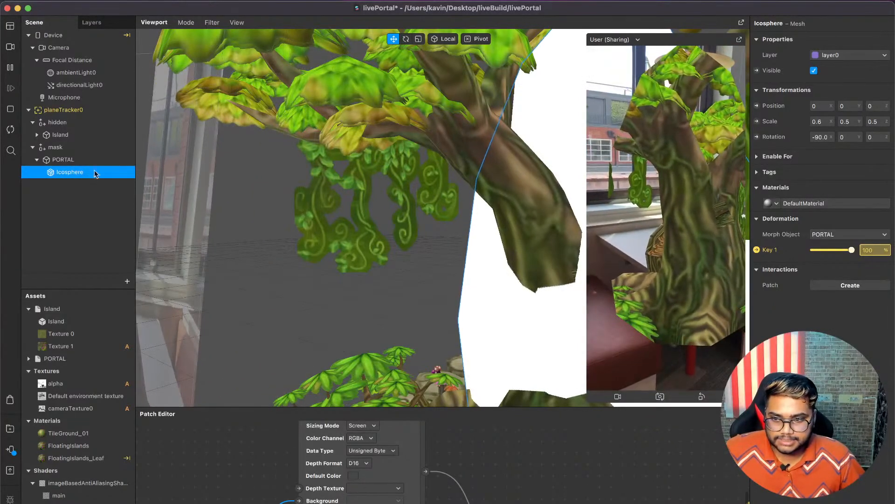
Focus the view on the PORTAL object inside mask and lower it slightly along its Y axis.
{"action": "double_click", "coordinate": [65, 159]}
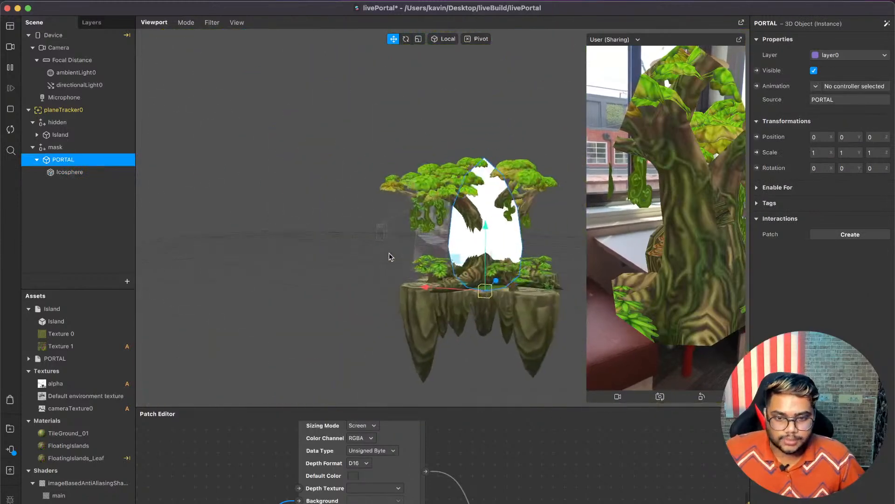
{"action": "mouse_move", "coordinate": [484, 235]}
{"action": "left_mouse_down"}
{"action": "mouse_move", "coordinate": [484, 198]}
{"action": "mouse_move", "coordinate": [477, 257]}
{"action": "mouse_move", "coordinate": [474, 240]}
{"action": "left_mouse_up"}
{"action": "left_click", "coordinate": [65, 147]}
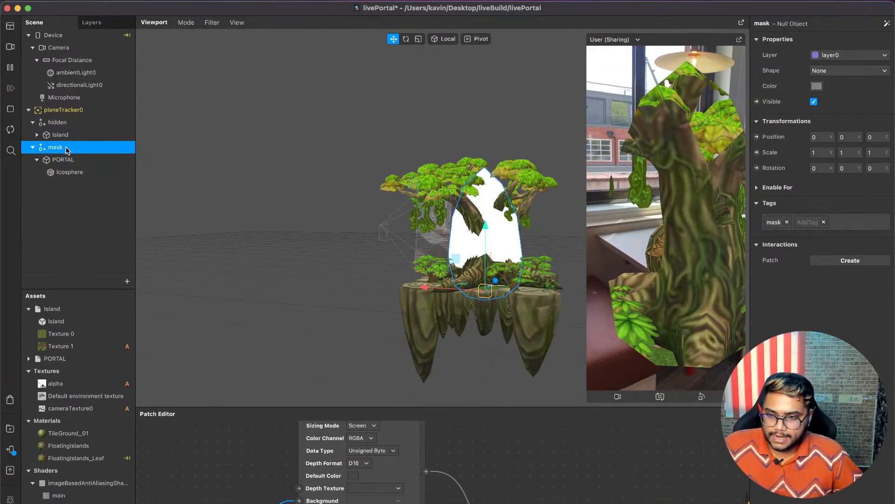
{"action": "left_click", "coordinate": [69, 160]}
Try raising the PORTAL object to Y 0.571, undo that move, and set its Y position to 0.
{"action": "left_click_drag", "start_coordinate": [486, 235], "coordinate": [493, 150]}
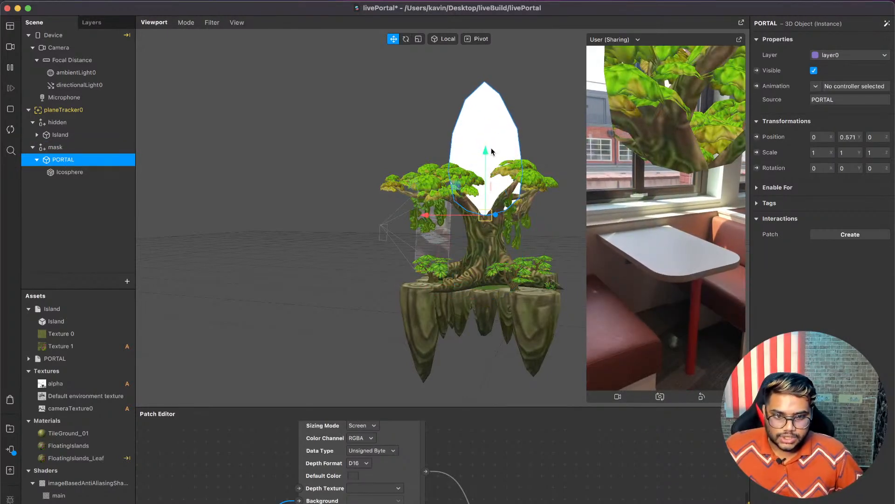
{"action": "key", "text": "super+z"}
{"action": "key", "text": "super+shift+z"}
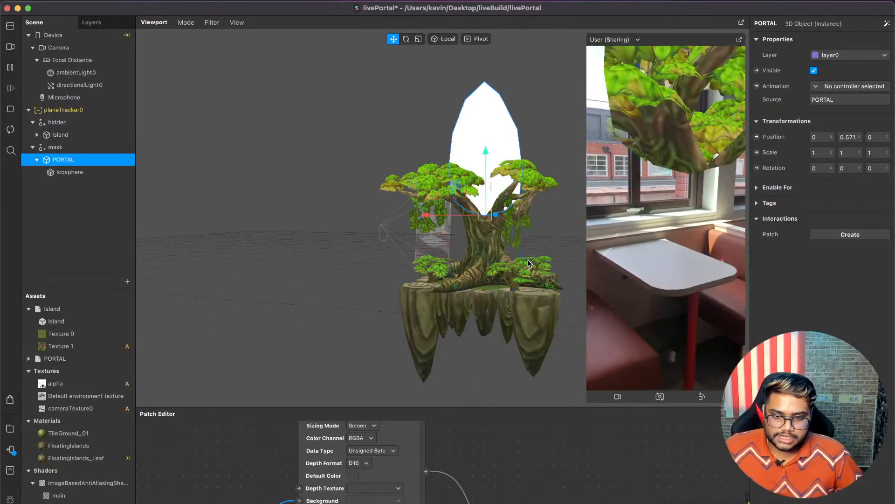
{"action": "key", "text": "super+z"}
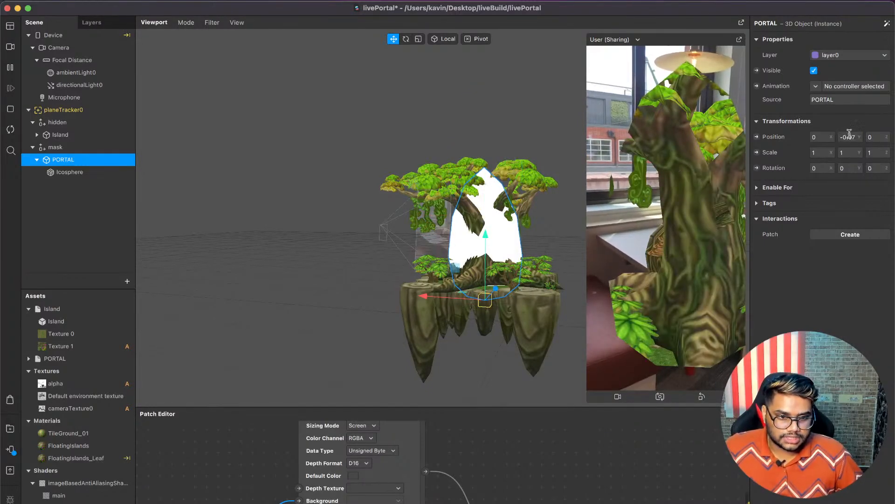
{"action": "type", "text": "0"}
{"action": "key", "text": "Return"}
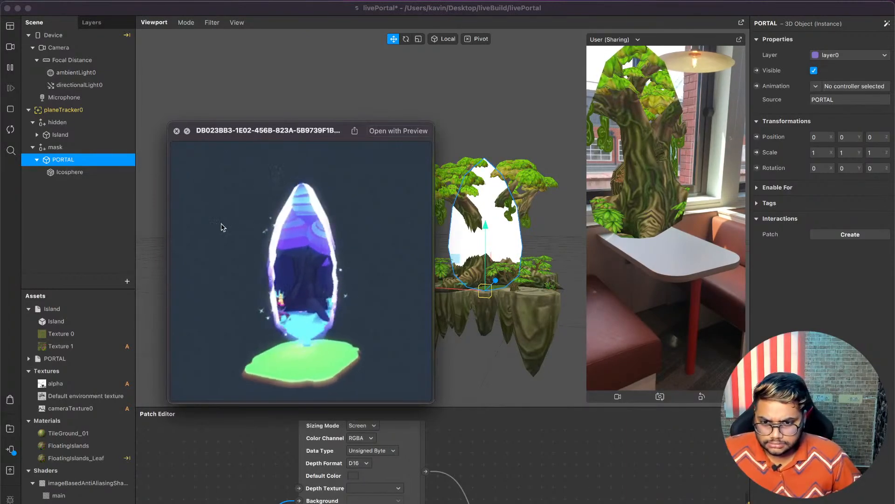
Close the portal reference image and set the Island object's scale to 0.6 on all three axes.
{"action": "left_click", "coordinate": [176, 132]}
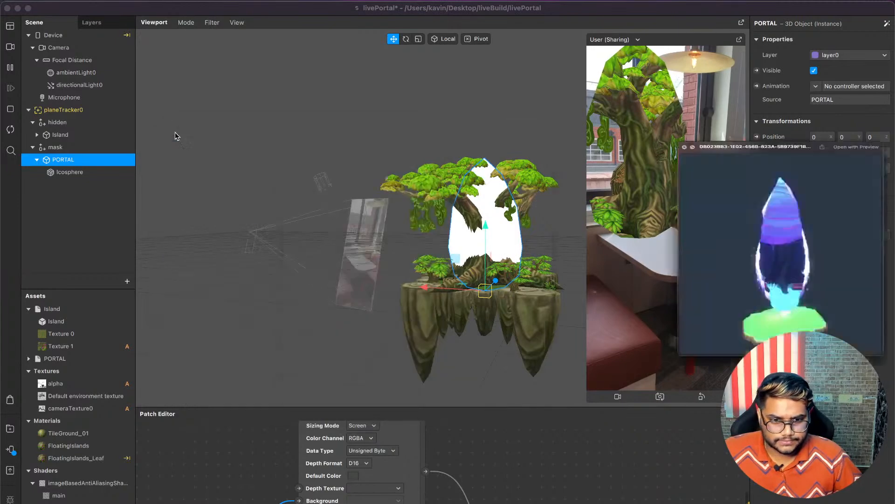
{"action": "left_click", "coordinate": [107, 136]}
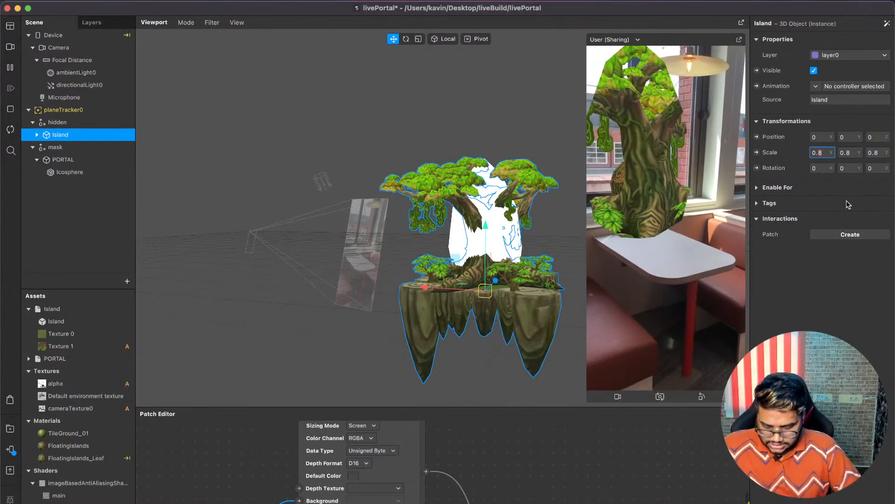
{"action": "type", "text": "0.6"}
{"action": "key", "text": "Tab"}
{"action": "type", "text": ".6"}
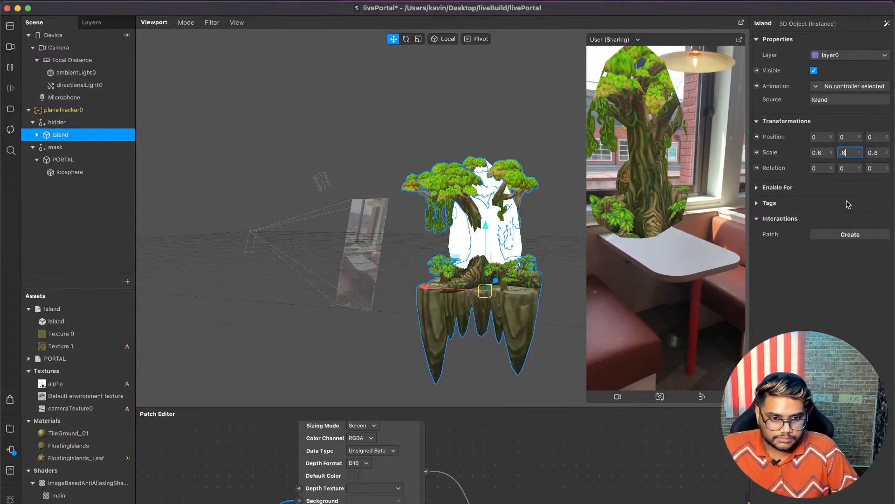
{"action": "key", "text": "Tab"}
{"action": "type", "text": ".6"}
{"action": "key", "text": "Return"}
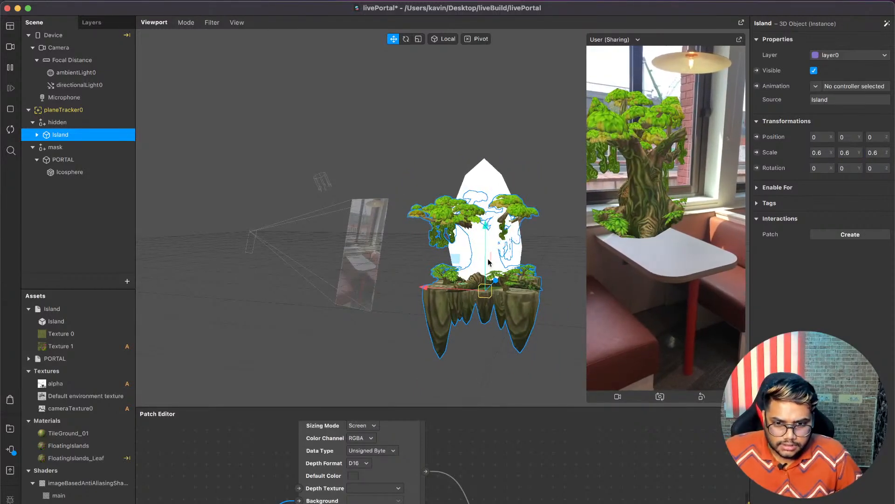
Raise the Island object to a Y position of about 0.09 within the portal and deselect it.
{"action": "scroll", "coordinate": [489, 262], "scroll_direction": "down", "scroll_amount": 3}
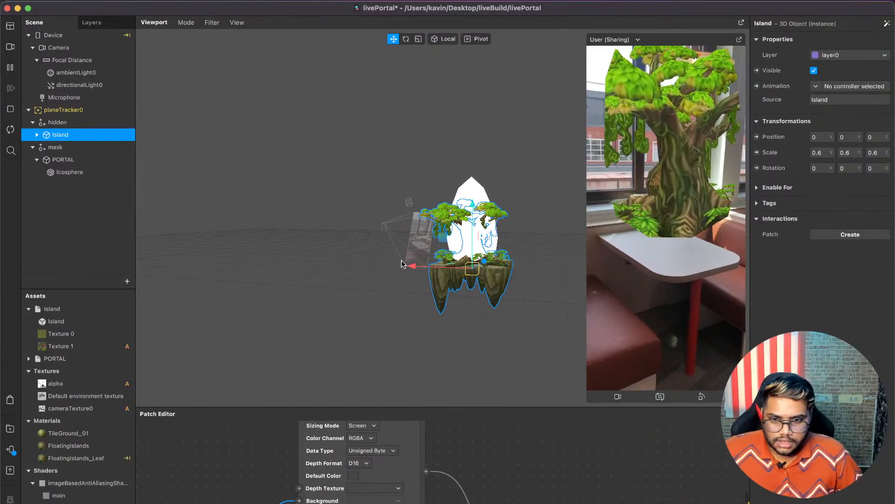
{"action": "left_click_drag", "start_coordinate": [473, 211], "coordinate": [473, 199]}
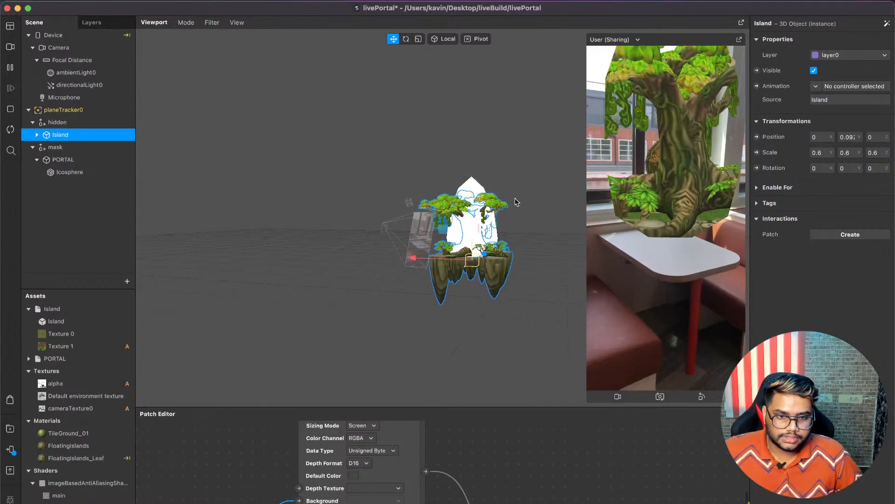
{"action": "left_click", "coordinate": [551, 210]}
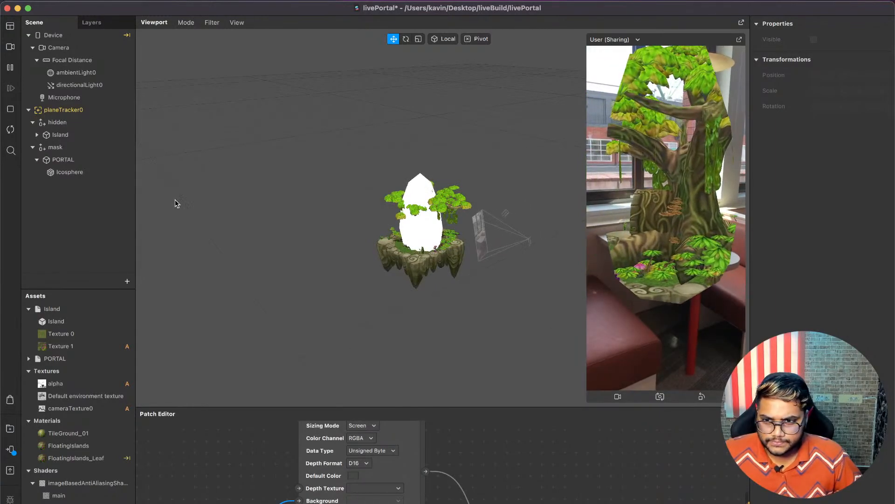
Toggle the PORTAL object's visibility off and back on to compare the preview, and select the Island object.
{"action": "left_click", "coordinate": [114, 159]}
{"action": "left_click", "coordinate": [815, 72]}
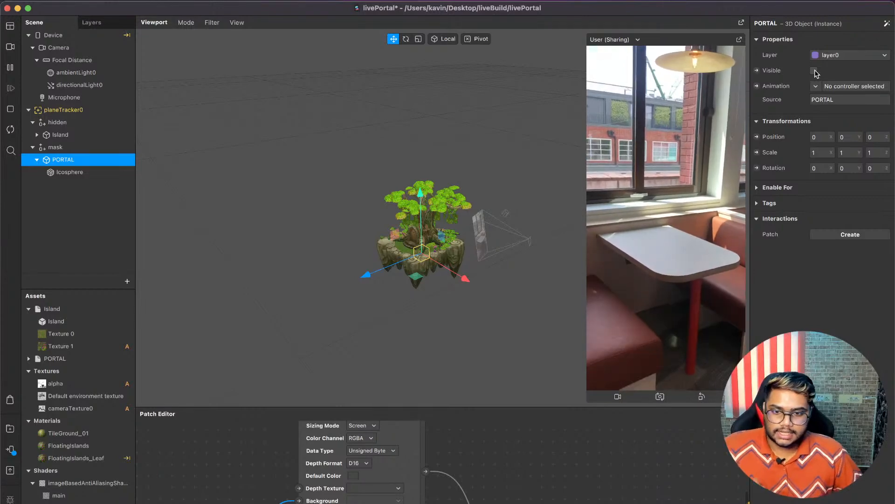
{"action": "left_click", "coordinate": [814, 71]}
{"action": "left_click", "coordinate": [107, 135]}
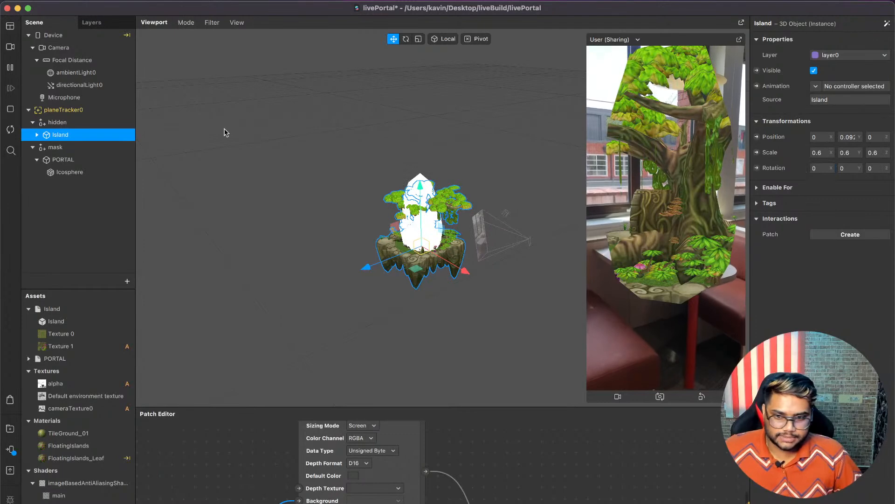
Hide the PORTAL object and inspect the uncovered Island from several angles with the rotate tool active.
{"action": "left_click", "coordinate": [66, 159]}
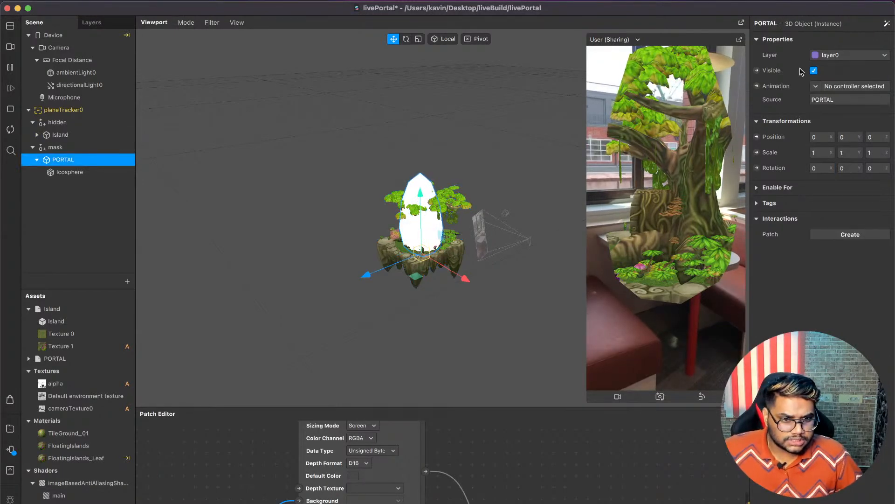
{"action": "left_click", "coordinate": [814, 71]}
{"action": "scroll", "coordinate": [397, 211], "scroll_direction": "up", "scroll_amount": 5}
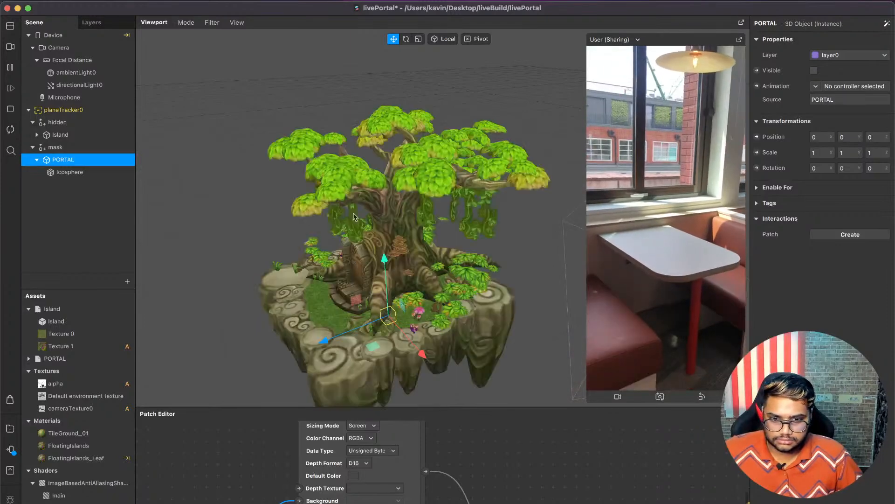
{"action": "scroll", "coordinate": [257, 185], "scroll_direction": "down", "scroll_amount": 3}
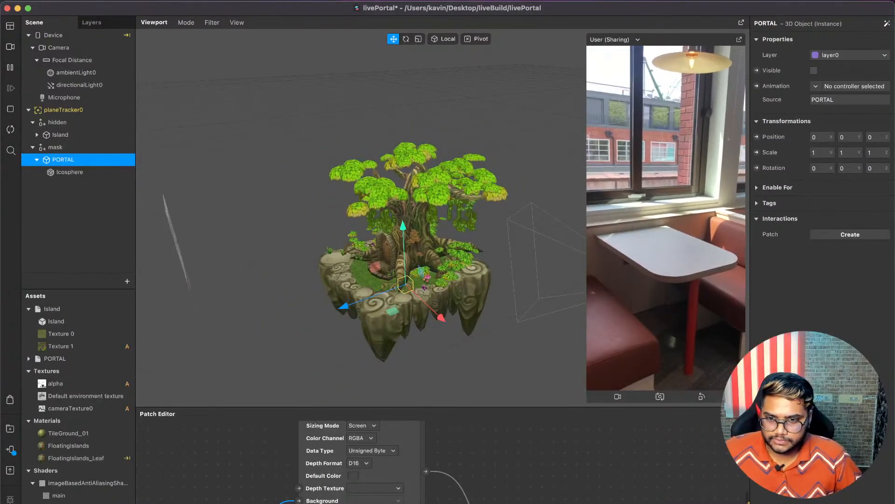
{"action": "left_click", "coordinate": [90, 135]}
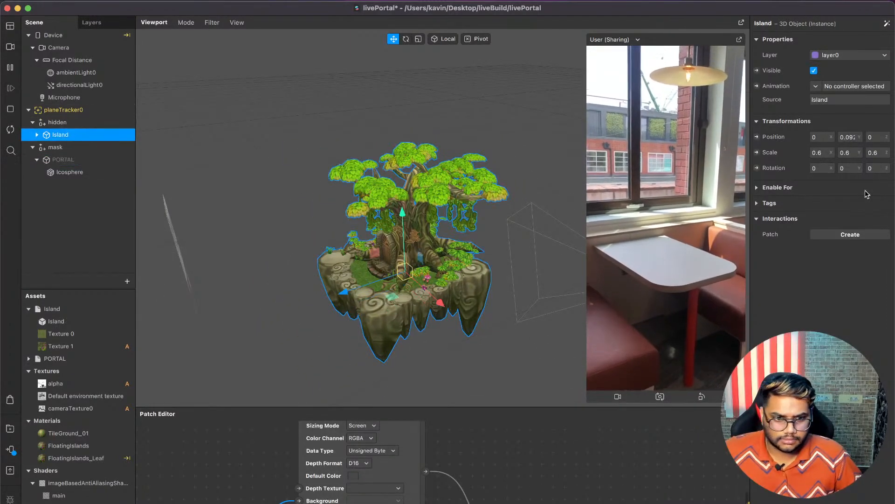
{"action": "left_click", "coordinate": [405, 41]}
{"action": "left_click_drag", "start_coordinate": [411, 173], "coordinate": [494, 133], "text": "alt"}
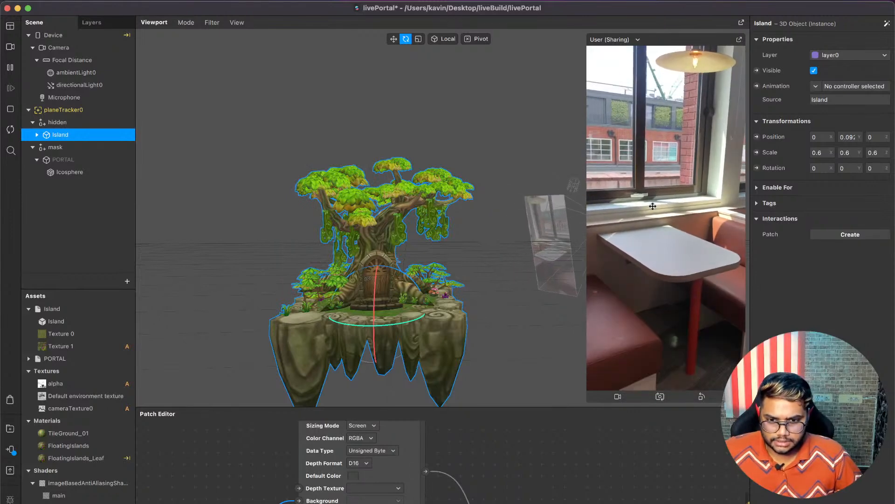
Make the PORTAL object visible again and save the project.
{"action": "left_click", "coordinate": [98, 172]}
{"action": "left_click", "coordinate": [94, 159]}
{"action": "left_click", "coordinate": [813, 70]}
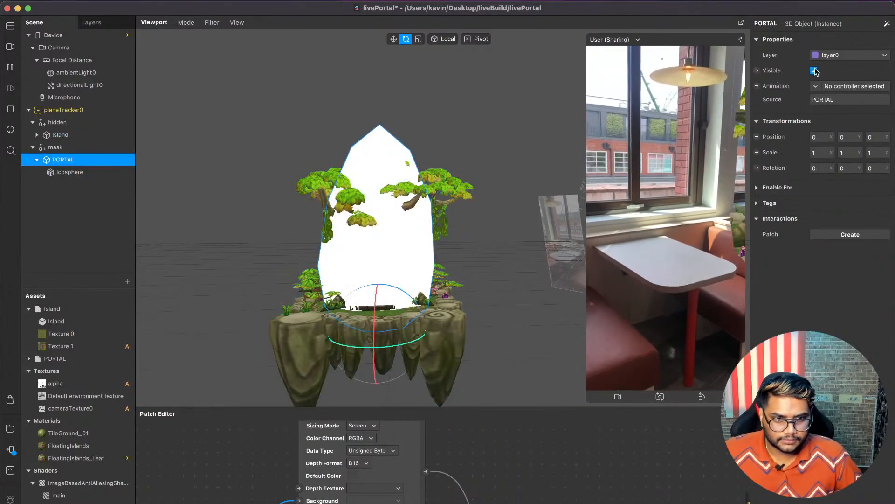
{"action": "key", "text": "super+s"}
Check the masked island in the device preview and enlarge the Patch Editor to review the Scene Render Pass, Swizzle and Mix patches.
{"action": "left_click_drag", "start_coordinate": [618, 156], "coordinate": [655, 153]}
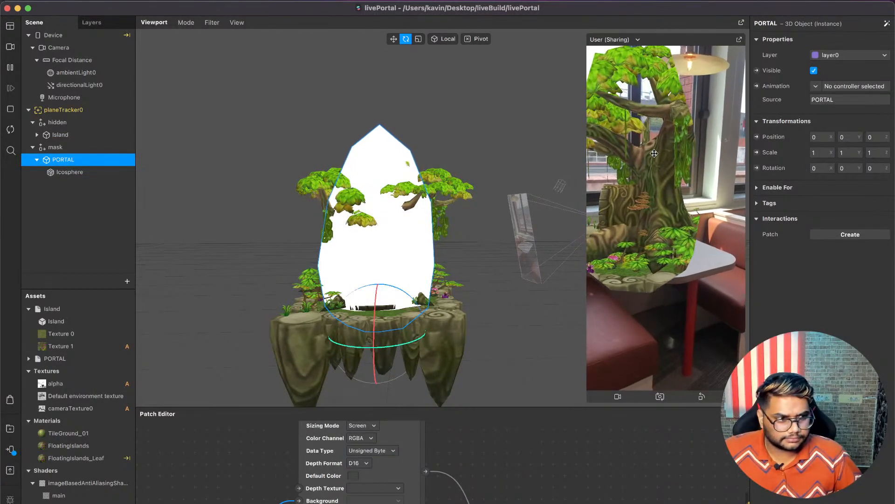
{"action": "left_click_drag", "start_coordinate": [655, 153], "coordinate": [709, 146]}
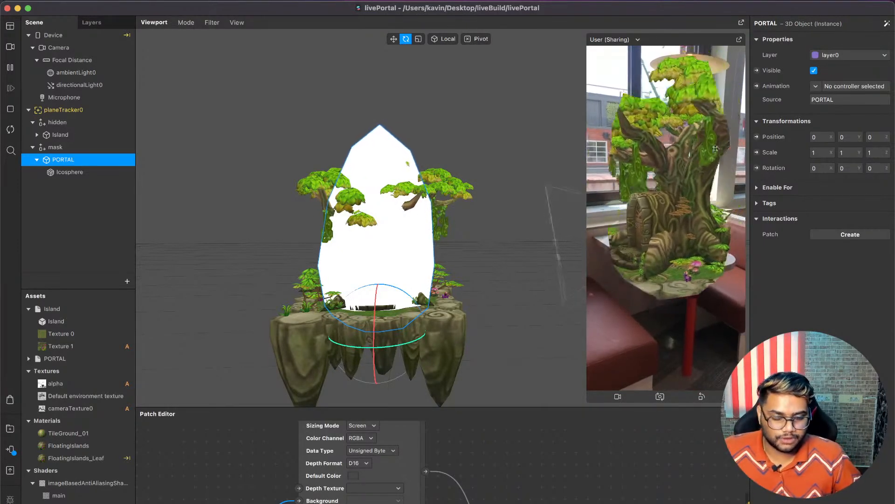
{"action": "scroll", "coordinate": [420, 462], "scroll_direction": "down", "scroll_amount": 5}
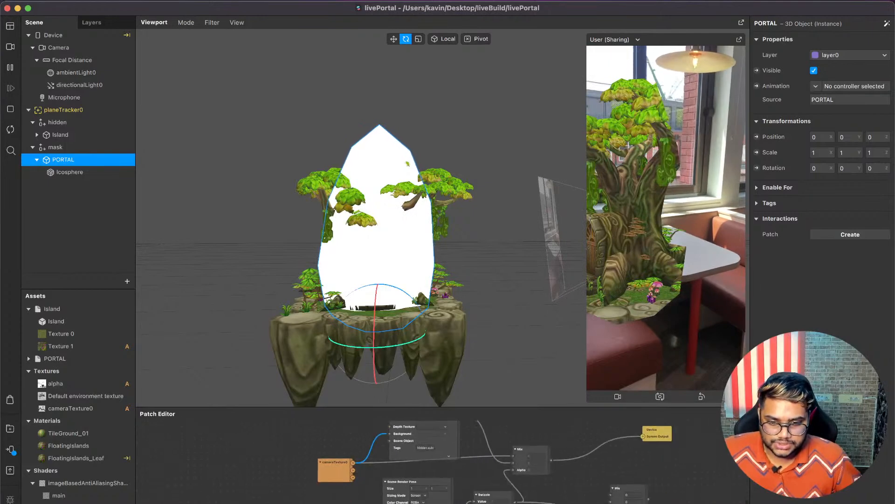
{"action": "left_click_drag", "start_coordinate": [453, 408], "coordinate": [455, 325]}
{"action": "scroll", "coordinate": [454, 401], "scroll_direction": "up", "scroll_amount": 5}
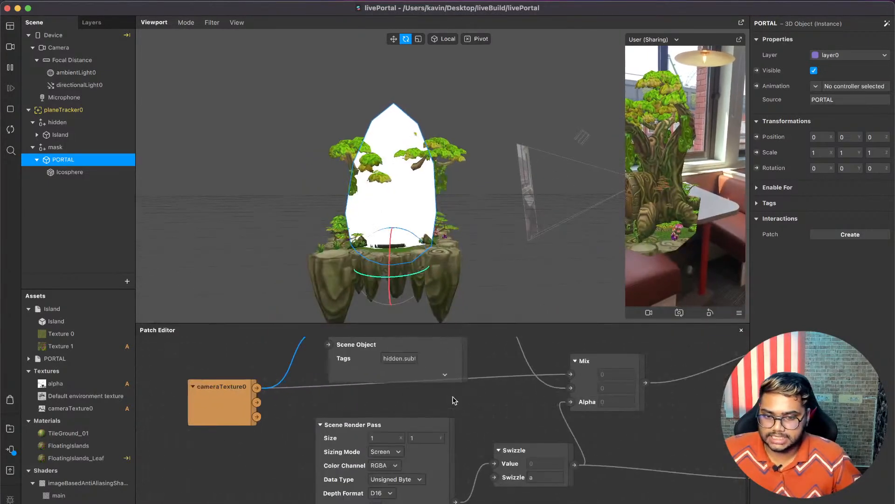
{"action": "scroll", "coordinate": [327, 496], "scroll_direction": "down", "scroll_amount": 3}
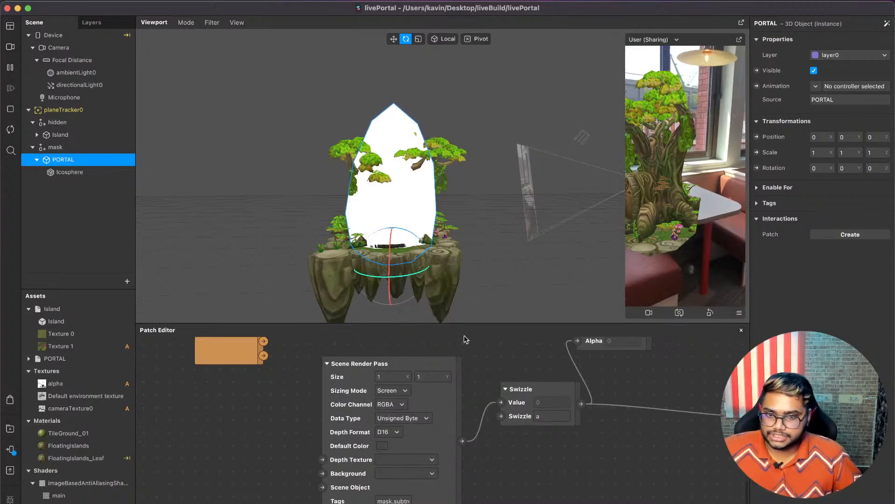
{"action": "scroll", "coordinate": [504, 215], "scroll_direction": "down", "scroll_amount": 5}
Examine the portal and island from the opposite side in the viewport and preview, with the PORTAL object deselected.
{"action": "left_click_drag", "start_coordinate": [504, 214], "coordinate": [380, 214], "text": "alt"}
{"action": "left_click_drag", "start_coordinate": [710, 215], "coordinate": [688, 215]}
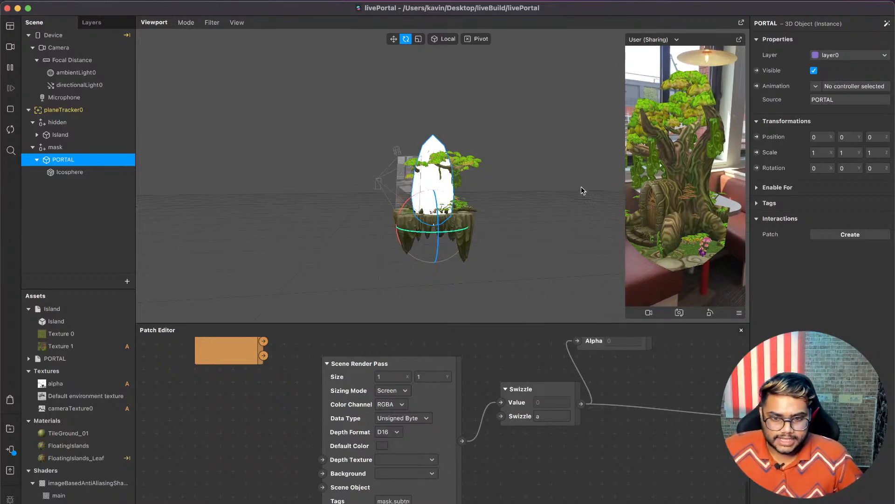
{"action": "left_click", "coordinate": [562, 167]}
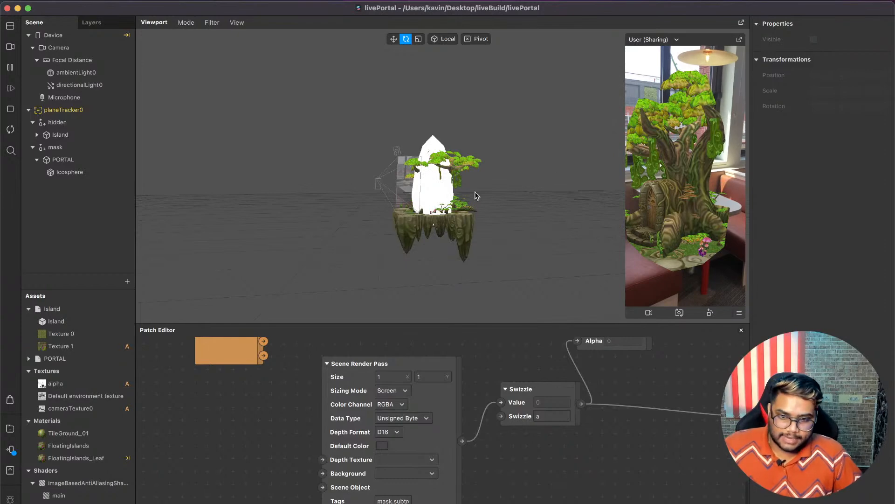
{"action": "scroll", "coordinate": [480, 201], "scroll_direction": "up", "scroll_amount": 5}
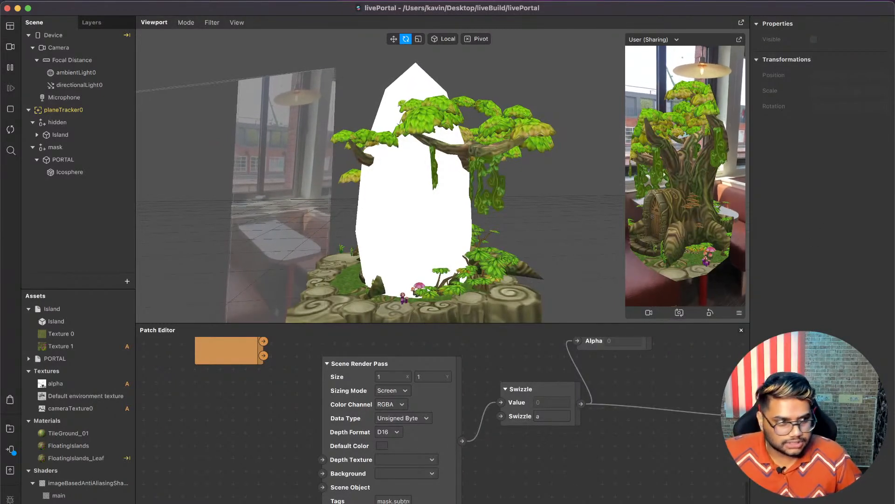
Switch to Blender and save the Icosphere portal model as mask.blend.
{"action": "key", "text": "super+Tab"}
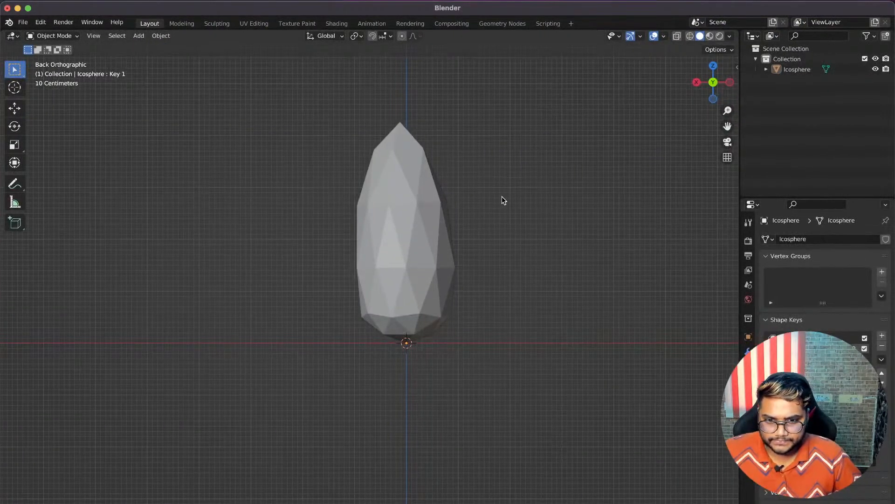
{"action": "key", "text": "a"}
{"action": "key", "text": "alt+a"}
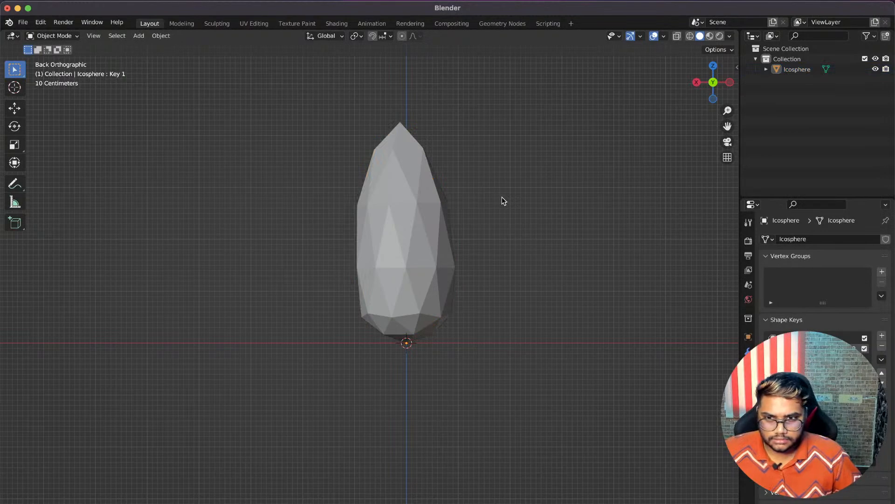
{"action": "key", "text": "super+s"}
{"action": "left_click_drag", "start_coordinate": [363, 139], "coordinate": [894, 84]}
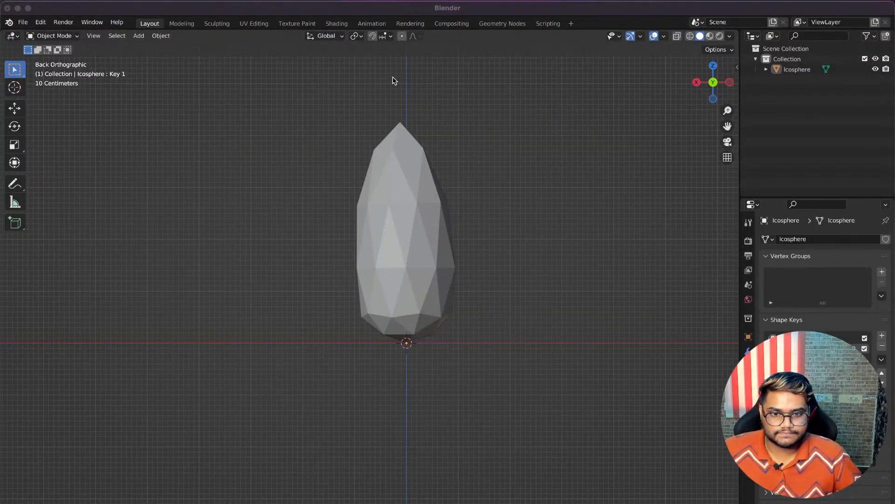
{"action": "key", "text": "ctrl+Up"}
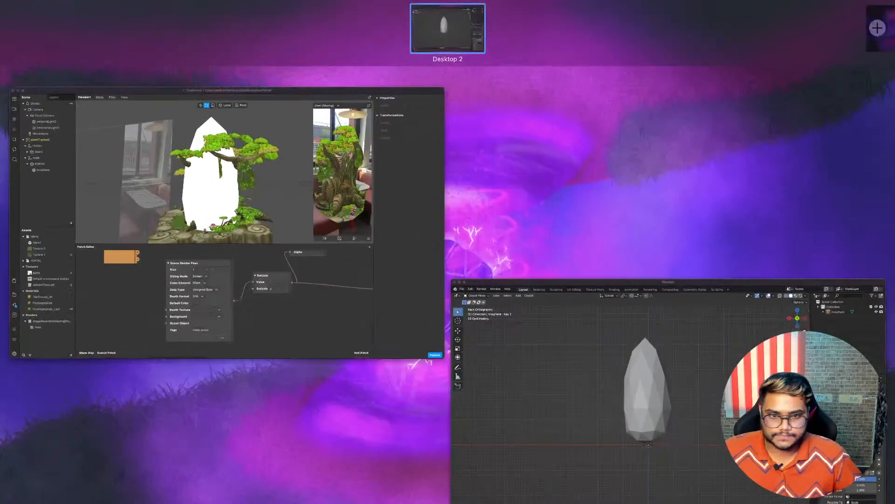
{"action": "key", "text": "ctrl+Up"}
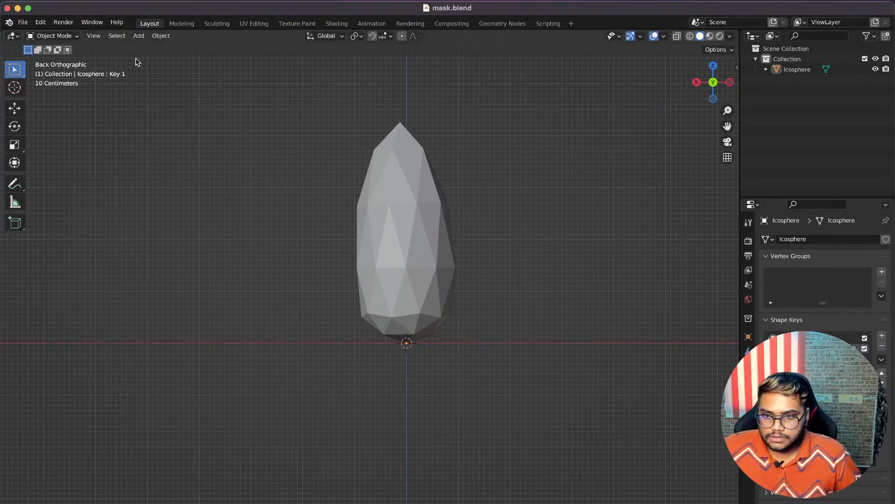
Start a new General file in Blender and add a plane mesh at the origin.
{"action": "left_click", "coordinate": [23, 22]}
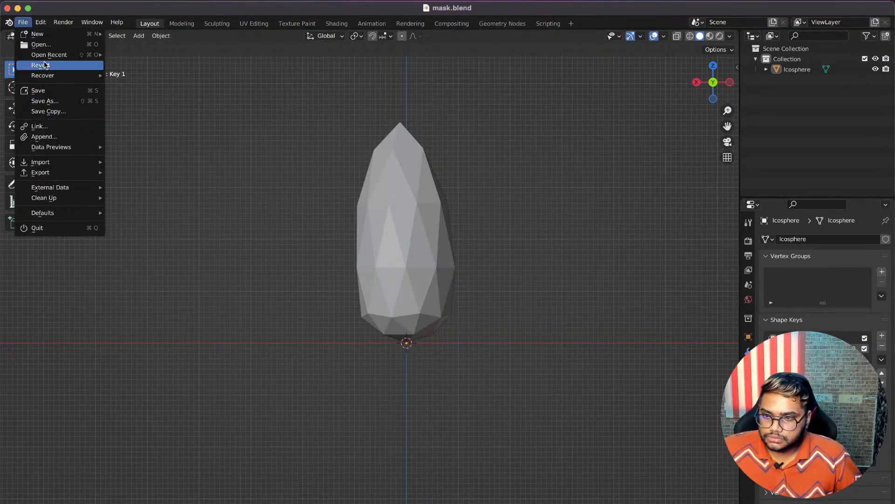
{"action": "mouse_move", "coordinate": [70, 34]}
{"action": "left_click", "coordinate": [123, 34]}
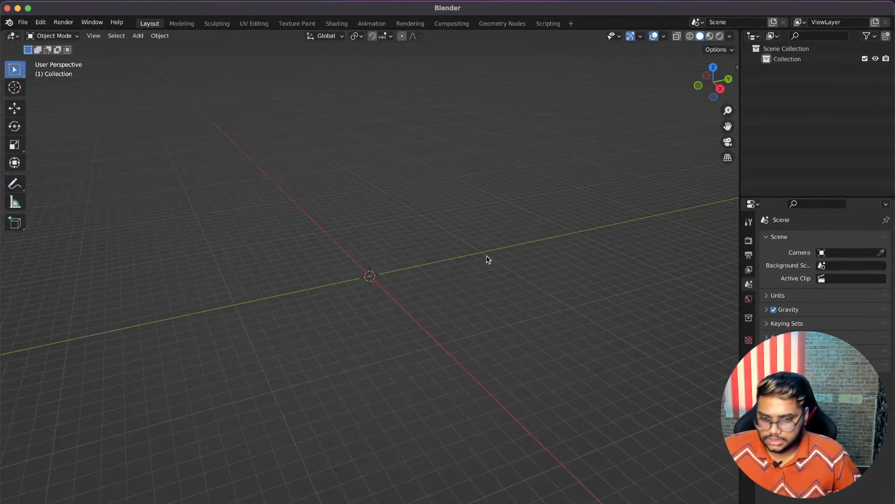
{"action": "key", "text": "shift+a"}
{"action": "mouse_move", "coordinate": [487, 257]}
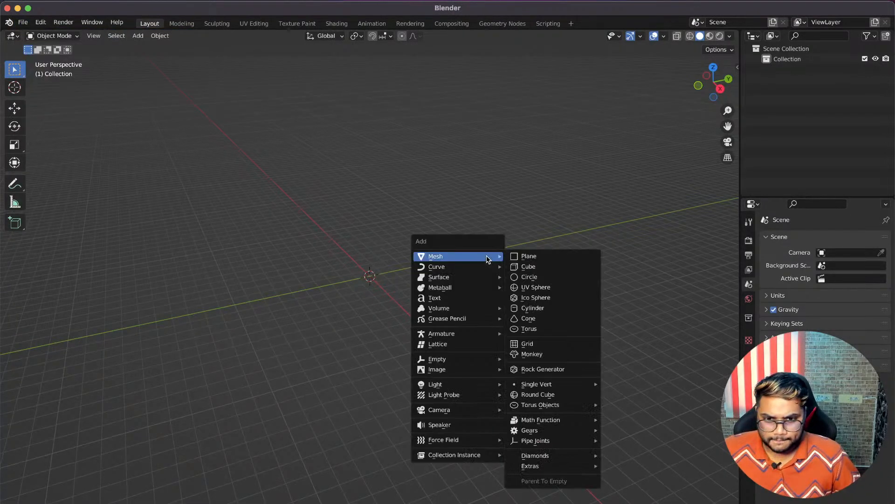
{"action": "left_click", "coordinate": [542, 260]}
{"action": "scroll", "coordinate": [457, 248], "scroll_direction": "up", "scroll_amount": 4}
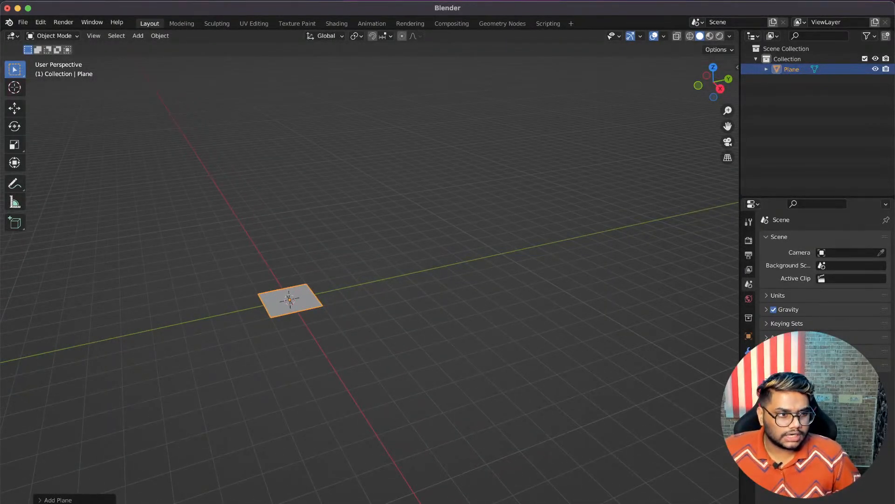
Examine the green ground base under the portal in the reference image and close the image.
{"action": "left_click_drag", "start_coordinate": [894, 131], "coordinate": [300, 131]}
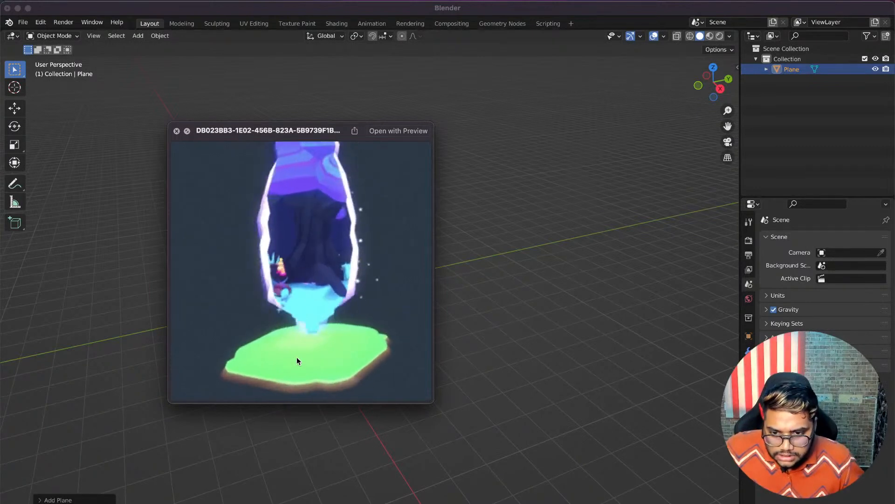
{"action": "scroll", "coordinate": [298, 359], "scroll_direction": "down", "scroll_amount": 5}
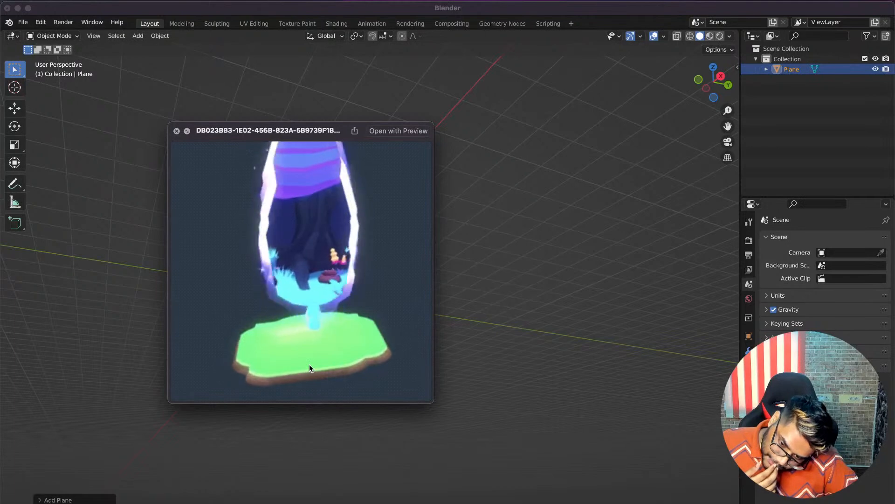
{"action": "key", "text": "space"}
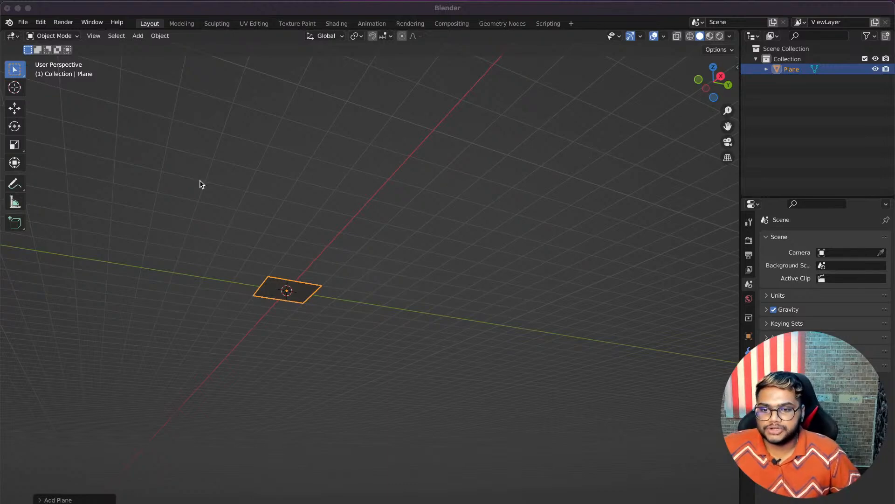
Switch back to Spark AR Studio and examine the portal's size around the island from several angles.
{"action": "key", "text": "ctrl+Up"}
{"action": "left_click", "coordinate": [209, 129]}
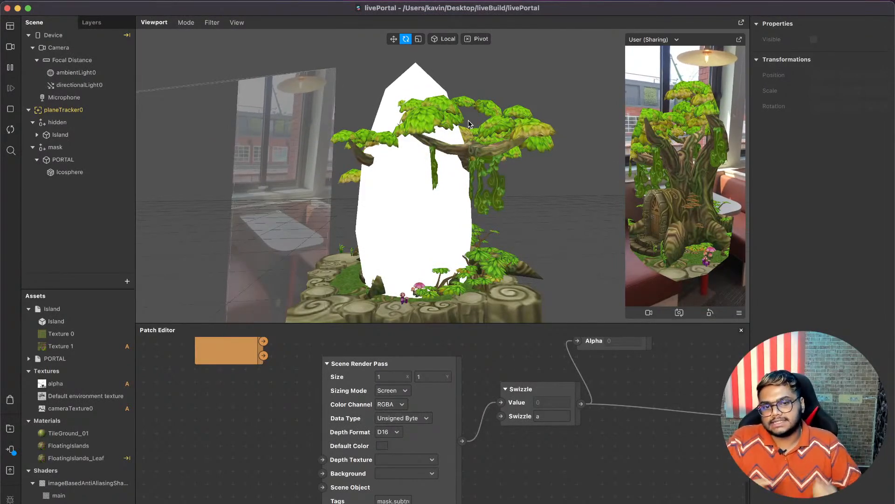
{"action": "left_click_drag", "start_coordinate": [468, 120], "coordinate": [436, 132]}
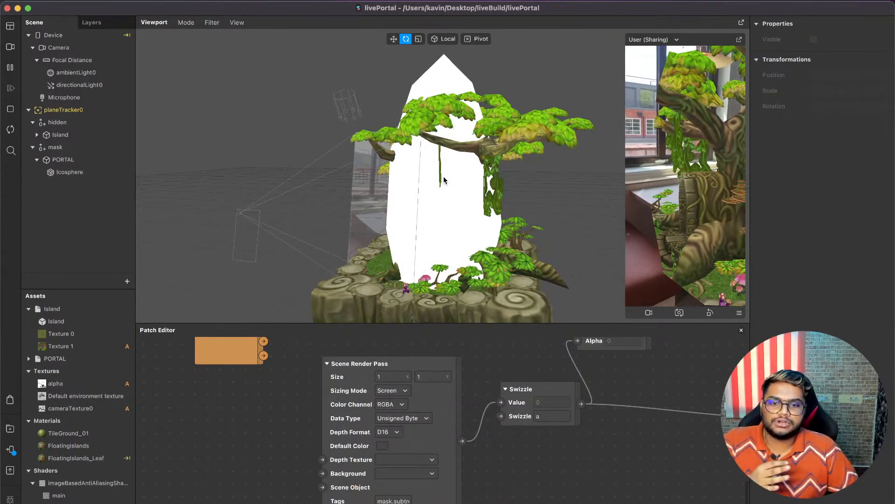
{"action": "left_click_drag", "start_coordinate": [452, 172], "coordinate": [560, 216]}
{"action": "scroll", "coordinate": [405, 254], "scroll_direction": "down", "scroll_amount": 5}
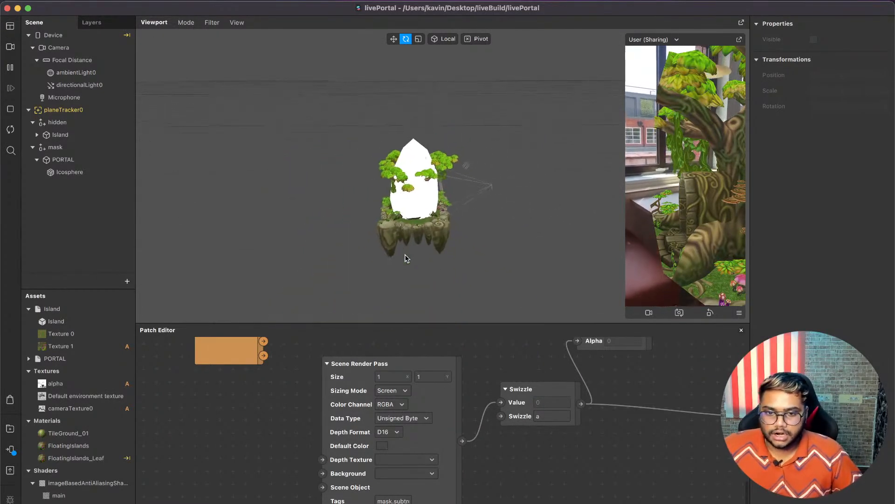
{"action": "scroll", "coordinate": [506, 176], "scroll_direction": "down", "scroll_amount": 3}
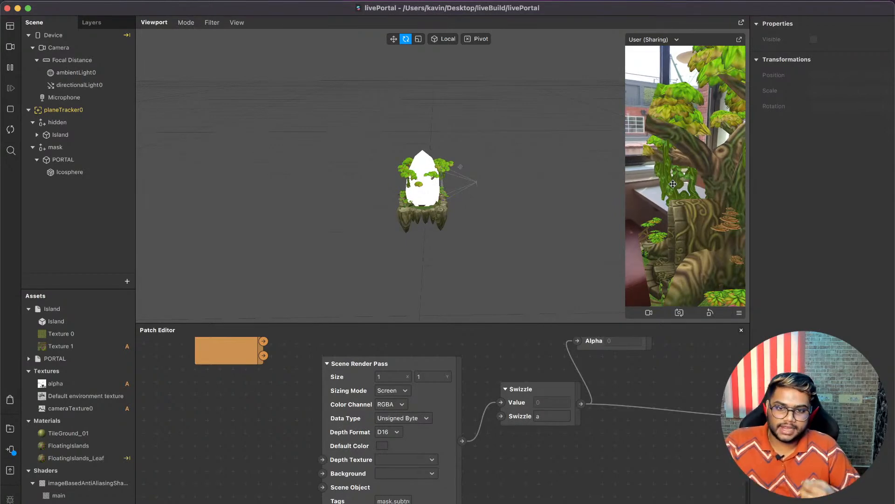
Set the scale of the PORTAL object inside mask to 2 on all three axes.
{"action": "left_click", "coordinate": [82, 159]}
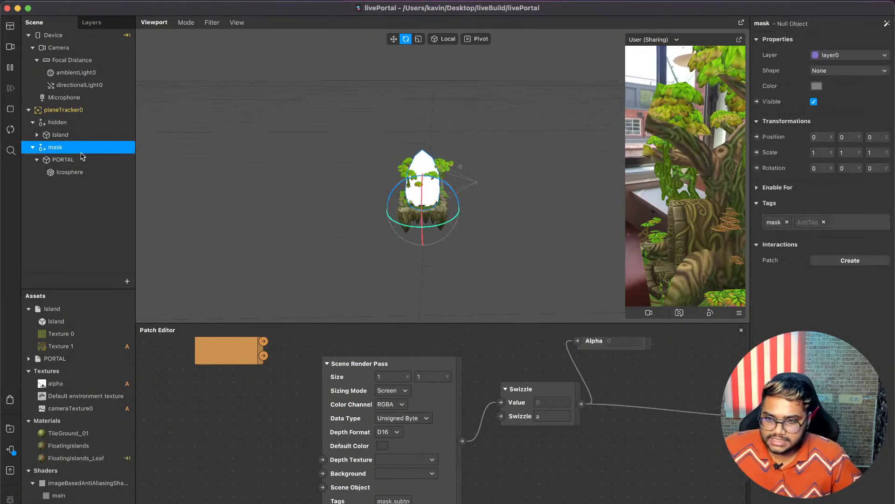
{"action": "left_click", "coordinate": [818, 152]}
{"action": "type", "text": "2"}
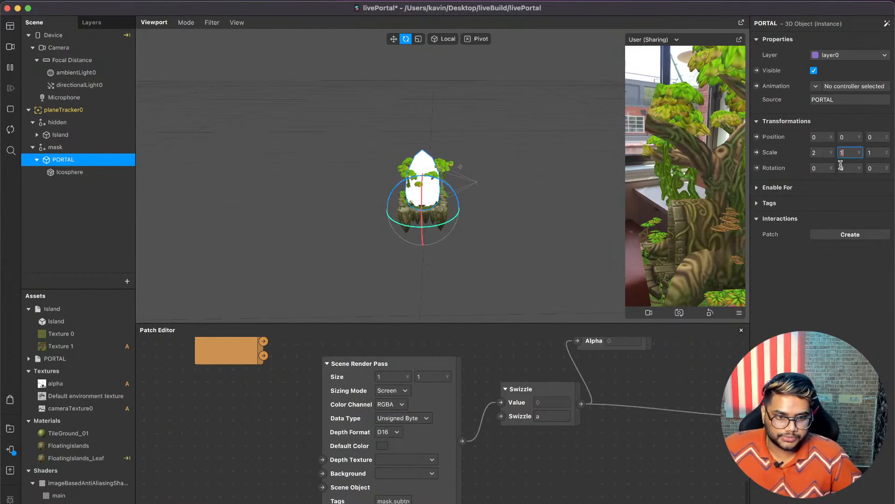
{"action": "key", "text": "Tab"}
{"action": "type", "text": "2"}
{"action": "key", "text": "Tab"}
{"action": "type", "text": "2"}
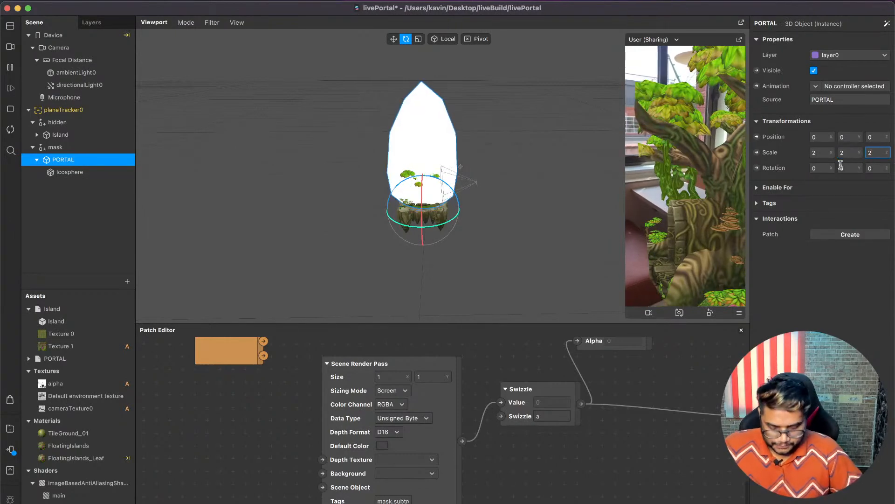
Expand the preview of the mask's Scene Render Pass patch and enlarge the Patch Editor to inspect the scaled portal.
{"action": "key", "text": "Return"}
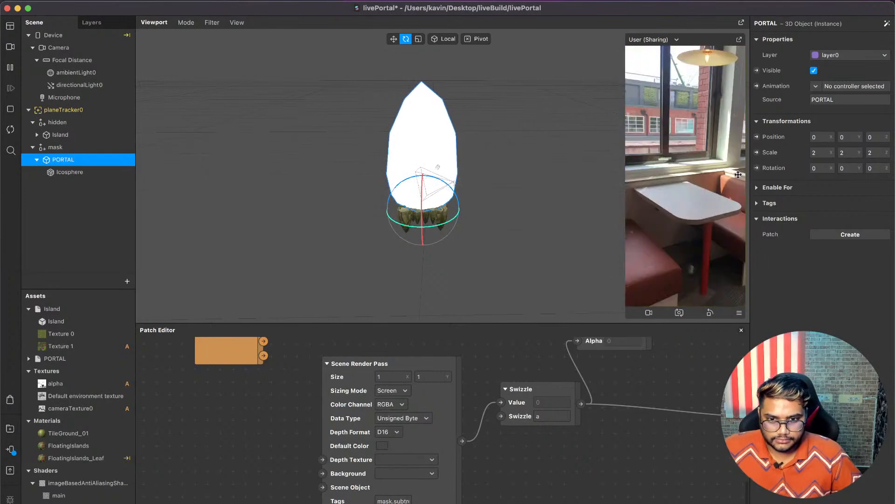
{"action": "scroll", "coordinate": [456, 208], "scroll_direction": "up", "scroll_amount": 10}
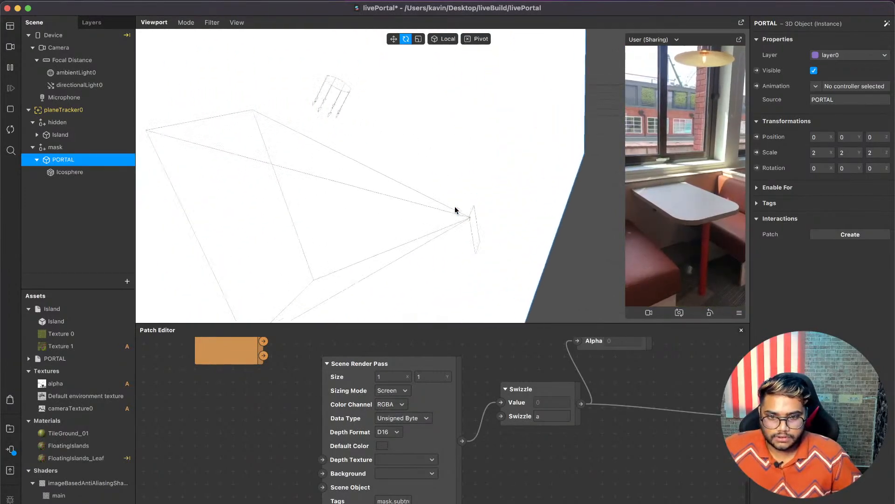
{"action": "scroll", "coordinate": [548, 198], "scroll_direction": "up", "scroll_amount": 8}
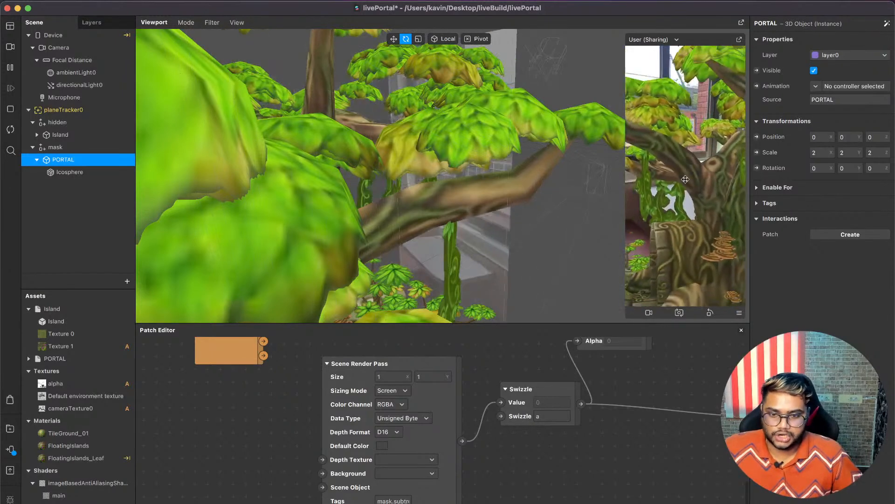
{"action": "scroll", "coordinate": [373, 406], "scroll_direction": "down", "scroll_amount": 5}
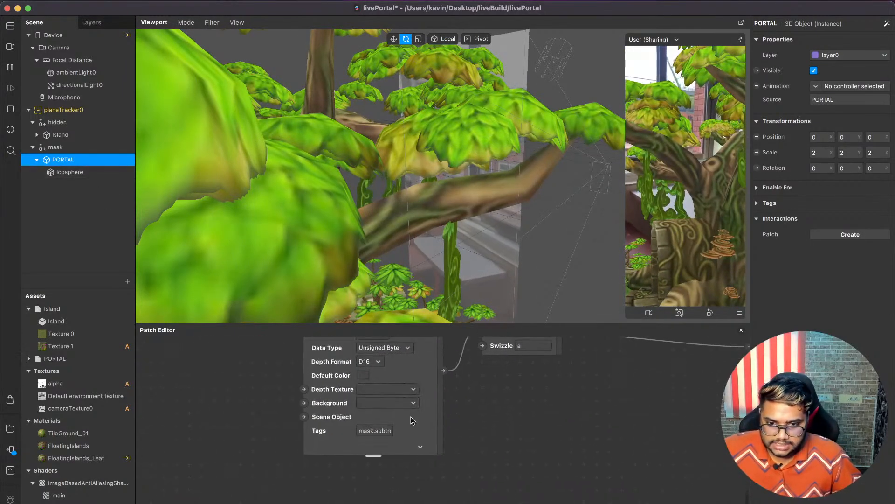
{"action": "scroll", "coordinate": [418, 449], "scroll_direction": "down", "scroll_amount": 1}
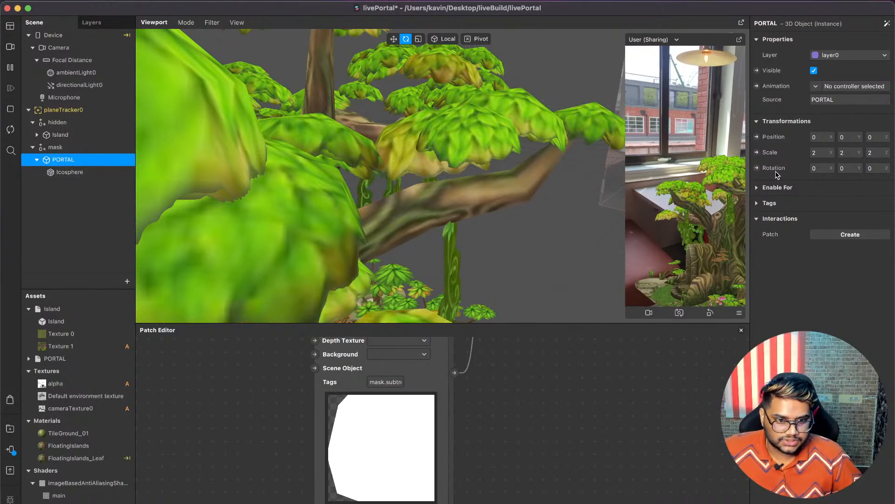
{"action": "left_click_drag", "start_coordinate": [384, 325], "coordinate": [387, 249]}
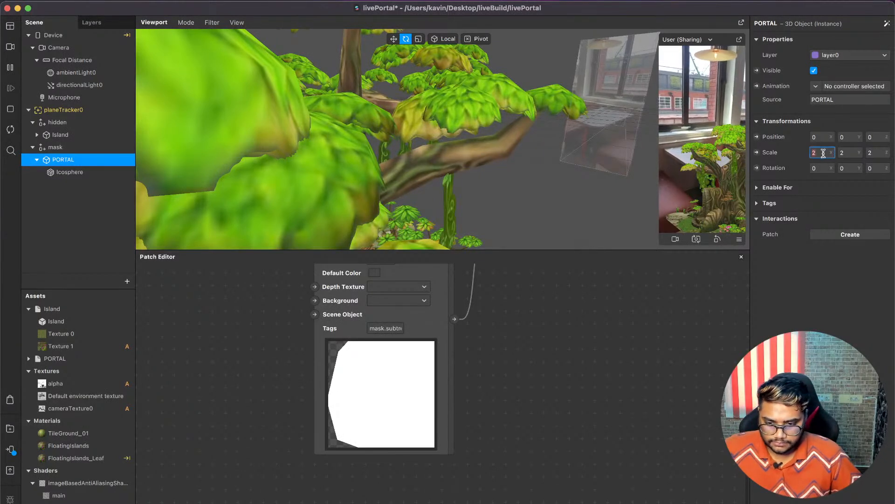
Set the scale of the PORTAL object back to 1 on all three axes.
{"action": "key", "text": "Tab"}
{"action": "type", "text": "1"}
{"action": "key", "text": "Tab"}
{"action": "type", "text": "1"}
{"action": "key", "text": "Tab"}
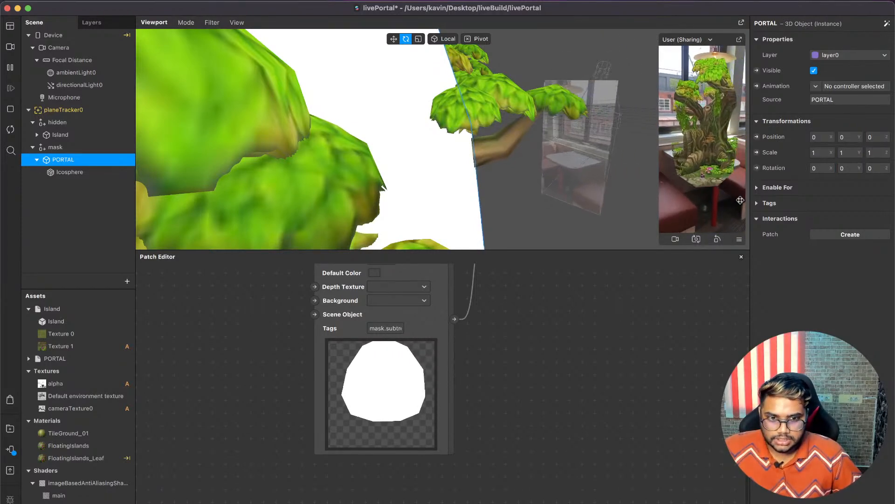
Set the blend mode of the Icosphere's DefaultMaterial to Alpha and enable Double Sided.
{"action": "left_click", "coordinate": [69, 171]}
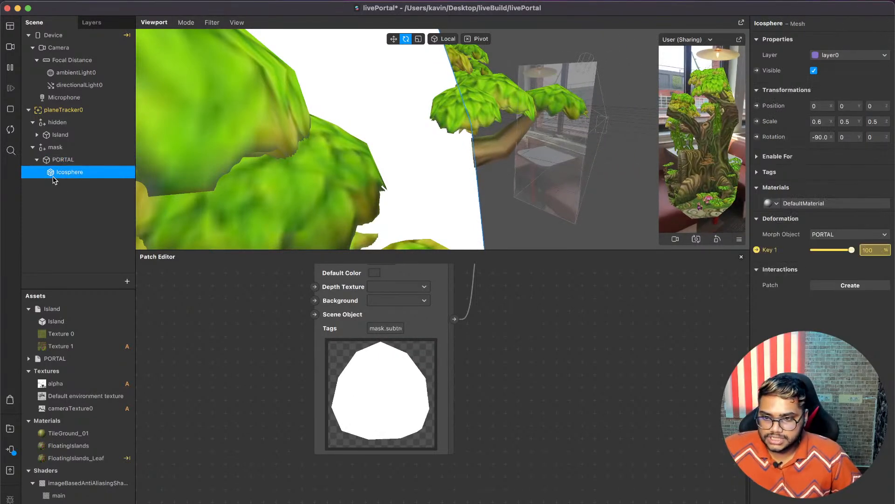
{"action": "left_click", "coordinate": [793, 202]}
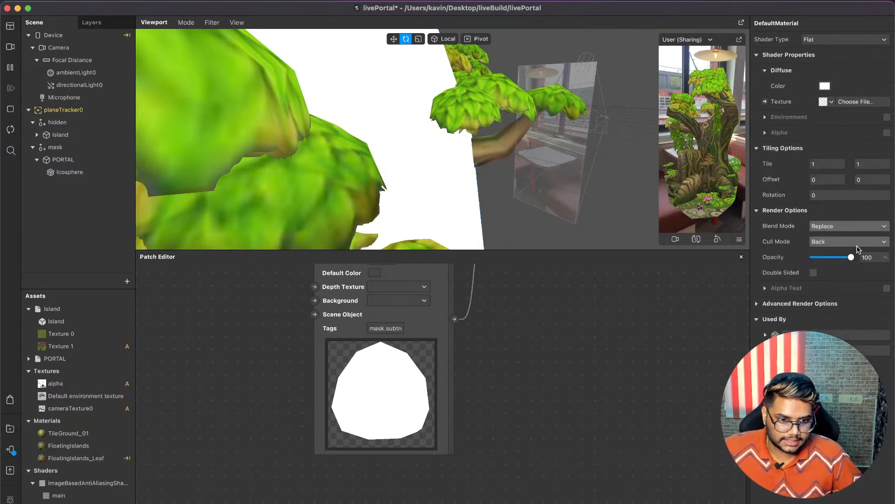
{"action": "left_click", "coordinate": [837, 226]}
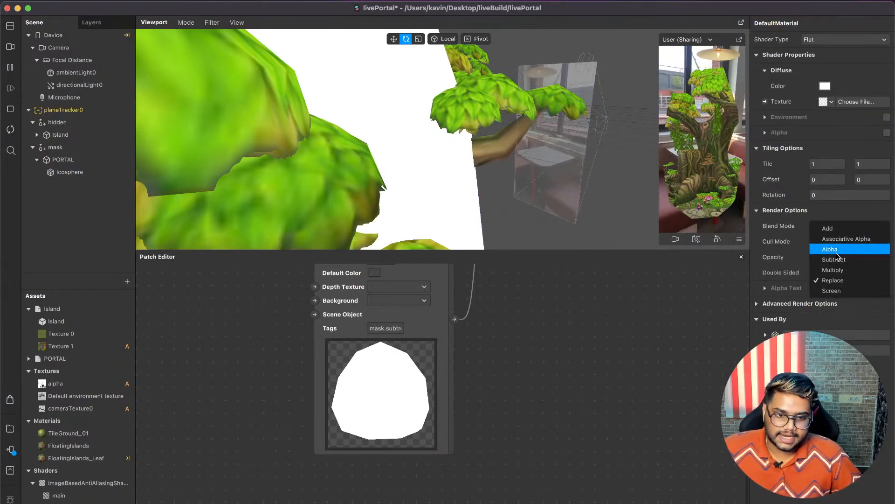
{"action": "left_click", "coordinate": [830, 249]}
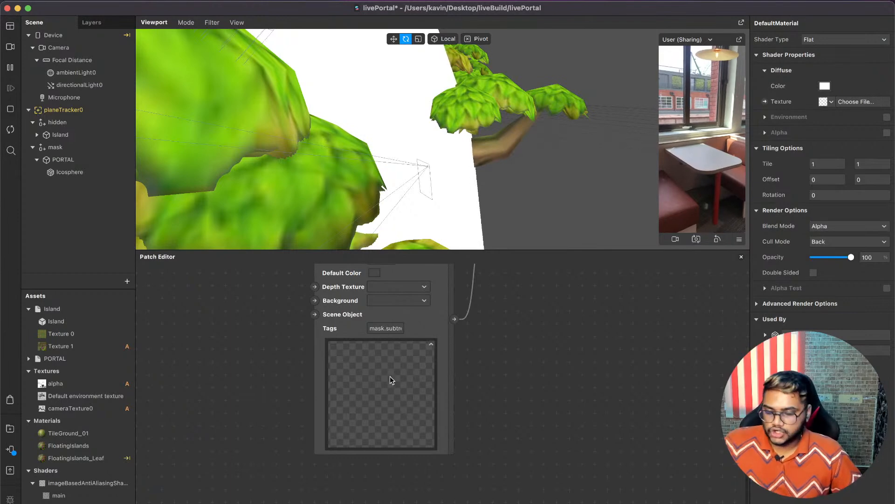
{"action": "left_click", "coordinate": [814, 273]}
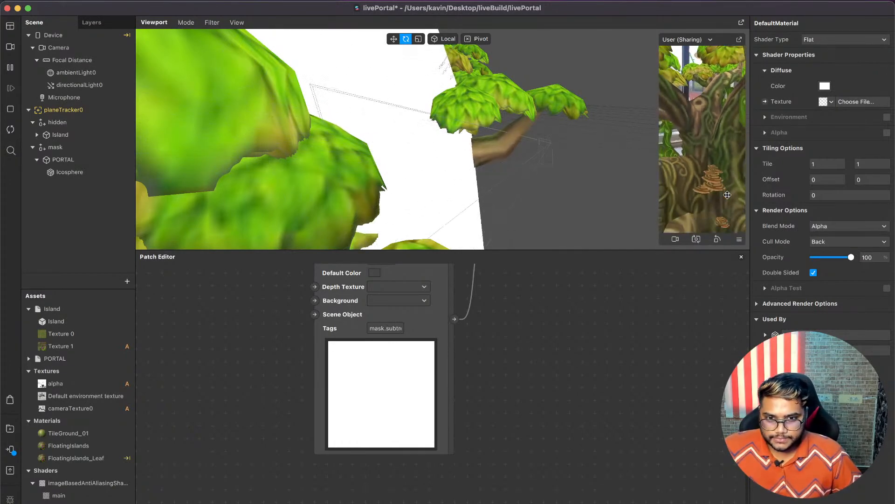
Compare the portal with Double Sided disabled and re-enabled on DefaultMaterial, leave it enabled, and save the project.
{"action": "scroll", "coordinate": [395, 188], "scroll_direction": "down", "scroll_amount": 3}
{"action": "scroll", "coordinate": [396, 187], "scroll_direction": "down", "scroll_amount": 5}
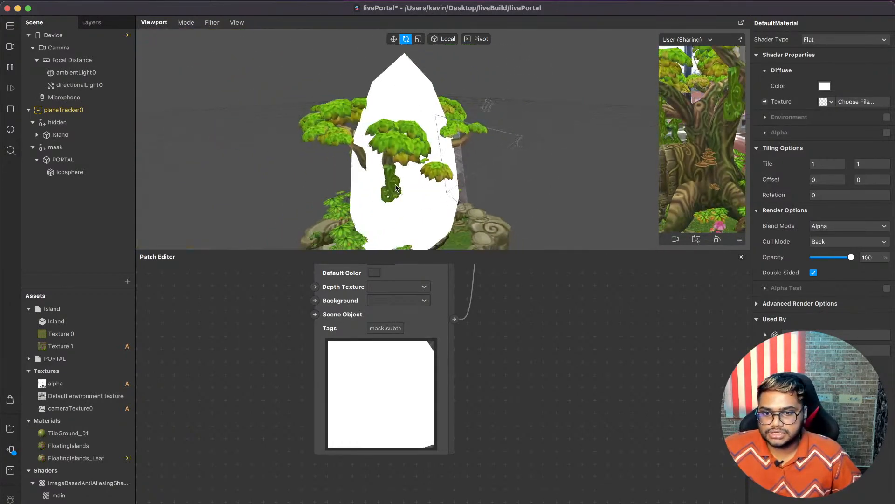
{"action": "scroll", "coordinate": [396, 185], "scroll_direction": "up", "scroll_amount": 10}
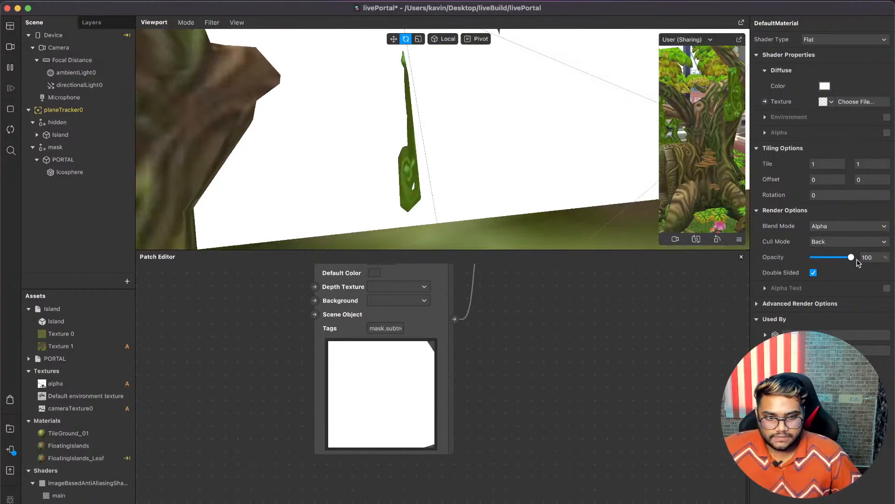
{"action": "left_click", "coordinate": [814, 272]}
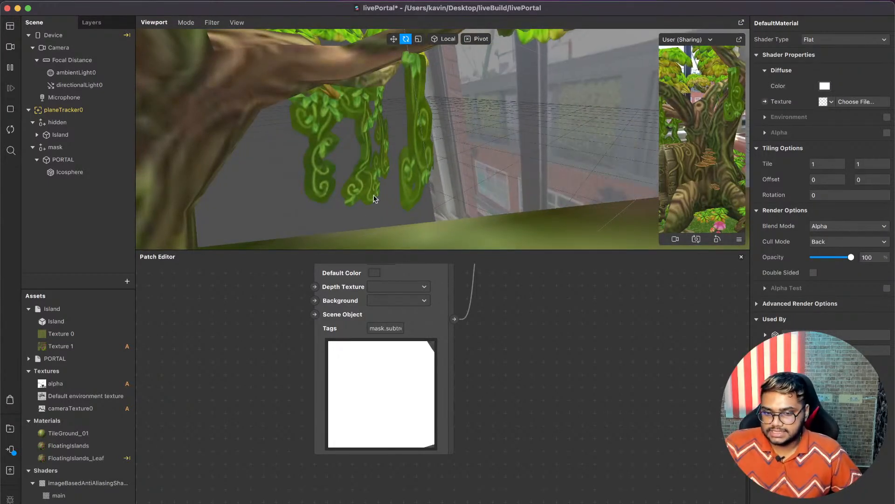
{"action": "mouse_move", "coordinate": [391, 184]}
{"action": "middle_mouse_down"}
{"action": "mouse_move", "coordinate": [324, 180]}
{"action": "mouse_move", "coordinate": [412, 176]}
{"action": "mouse_move", "coordinate": [390, 194]}
{"action": "middle_mouse_up"}
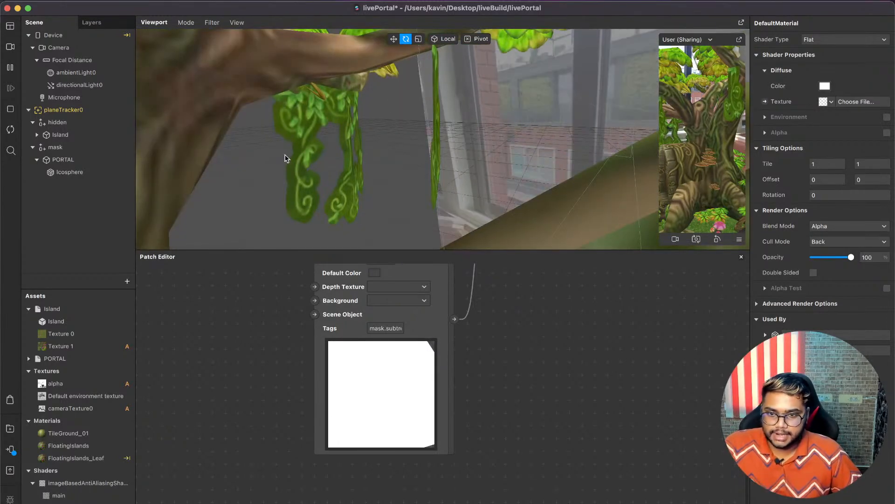
{"action": "left_click", "coordinate": [814, 272]}
{"action": "scroll", "coordinate": [468, 155], "scroll_direction": "up", "scroll_amount": 5}
{"action": "scroll", "coordinate": [468, 156], "scroll_direction": "down", "scroll_amount": 5}
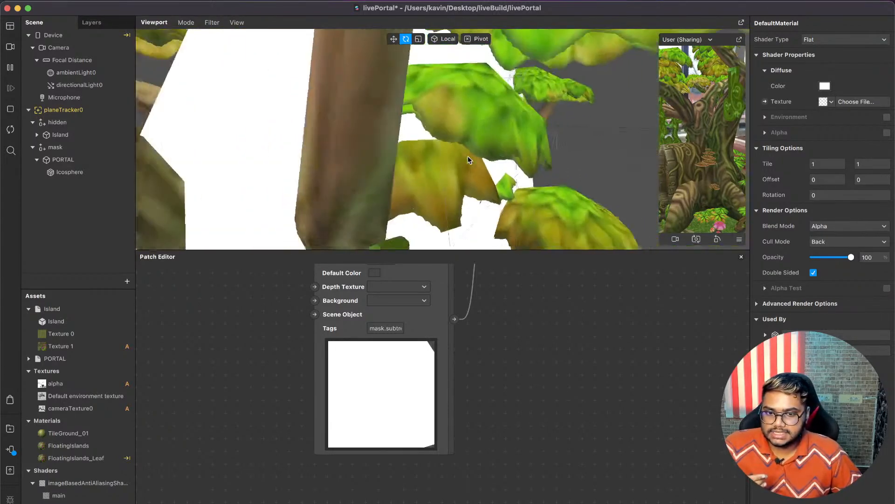
{"action": "scroll", "coordinate": [468, 156], "scroll_direction": "up", "scroll_amount": 5}
{"action": "left_click_drag", "start_coordinate": [468, 156], "coordinate": [431, 169], "text": "alt"}
{"action": "scroll", "coordinate": [431, 169], "scroll_direction": "down", "scroll_amount": 5}
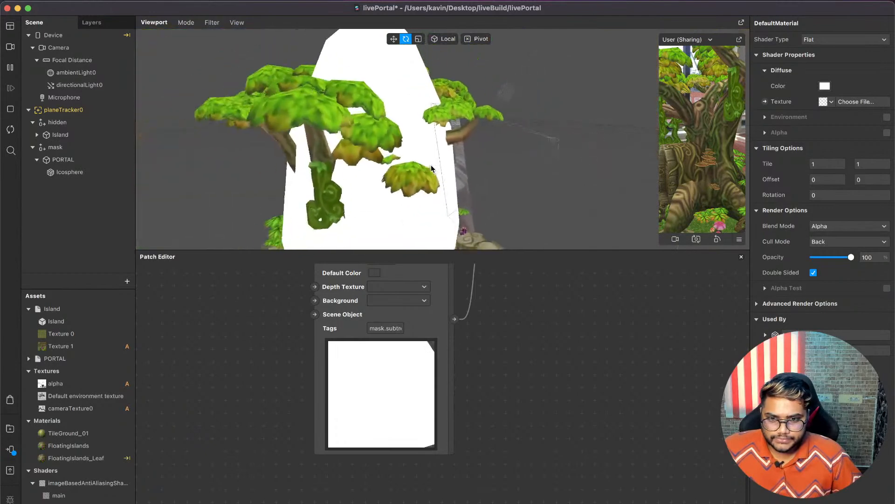
{"action": "key", "text": "super+s"}
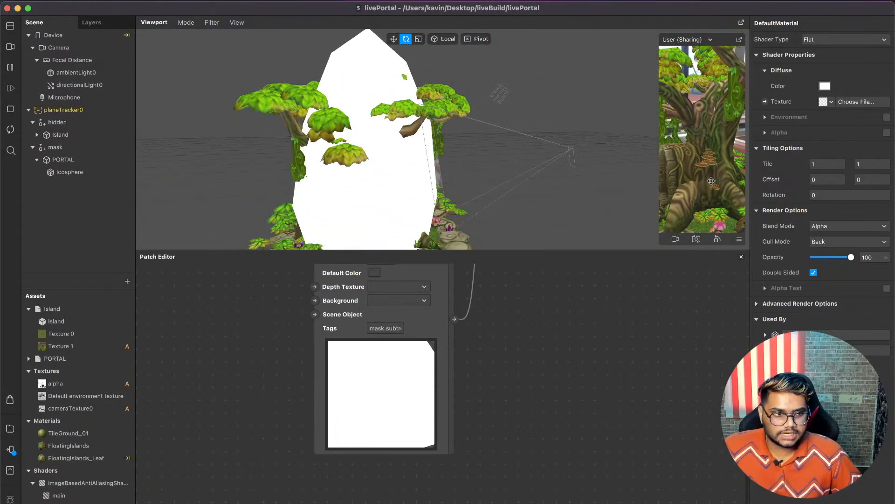
Switch to Blender and examine the plane mesh at the origin.
{"action": "key", "text": "ctrl+Up"}
{"action": "left_click", "coordinate": [303, 166]}
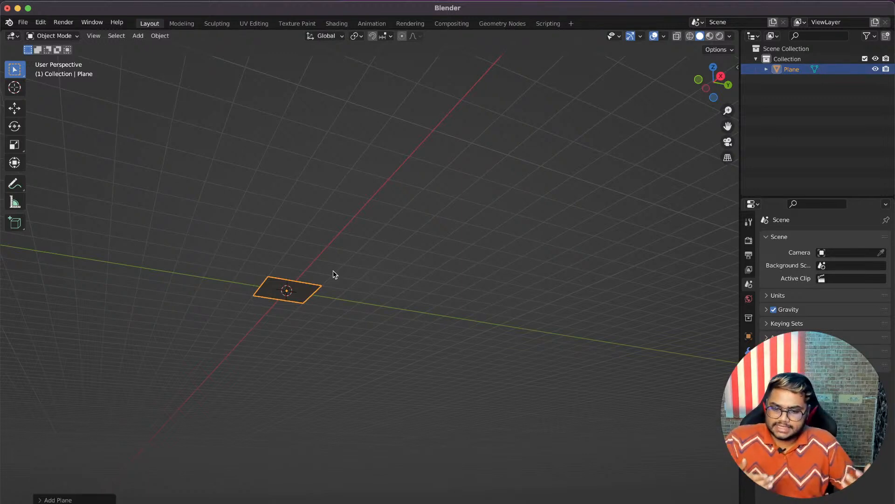
{"action": "scroll", "coordinate": [345, 241], "scroll_direction": "up", "scroll_amount": 10}
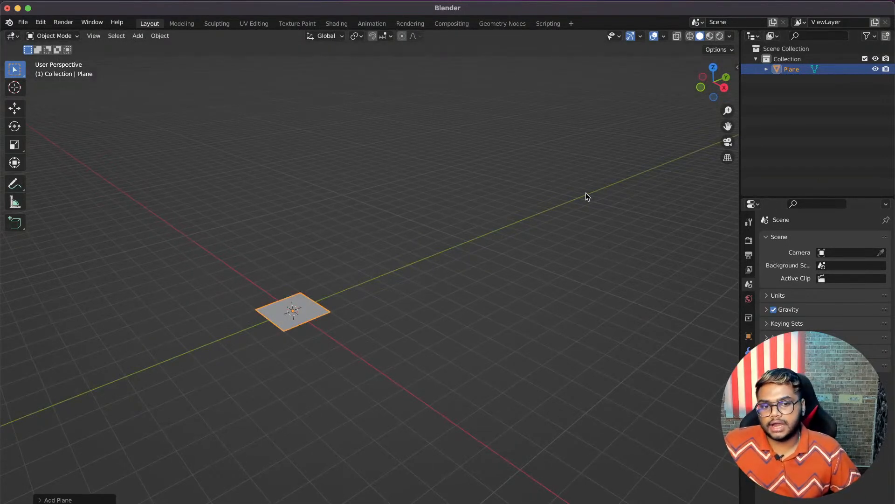
Switch back to Spark AR Studio and examine how the portal mesh sits around the island.
{"action": "key", "text": "ctrl+Up"}
{"action": "left_click", "coordinate": [412, 142]}
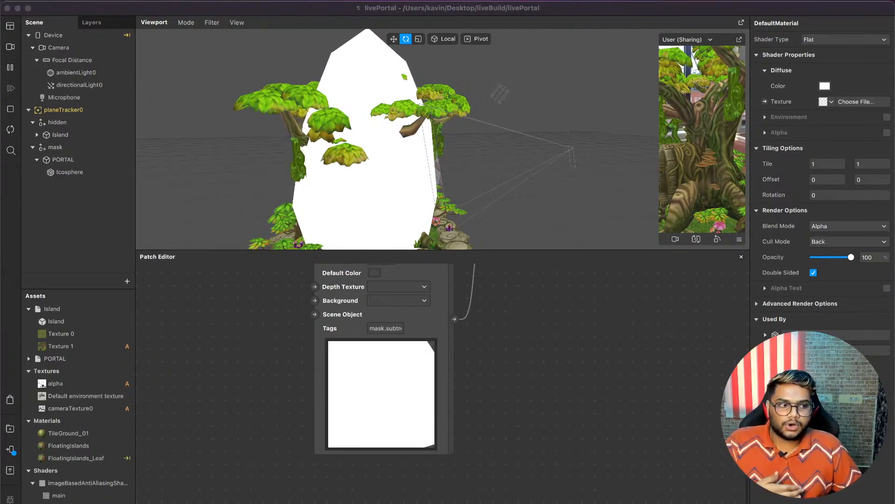
{"action": "left_click", "coordinate": [609, 213]}
{"action": "scroll", "coordinate": [609, 213], "scroll_direction": "down", "scroll_amount": 5}
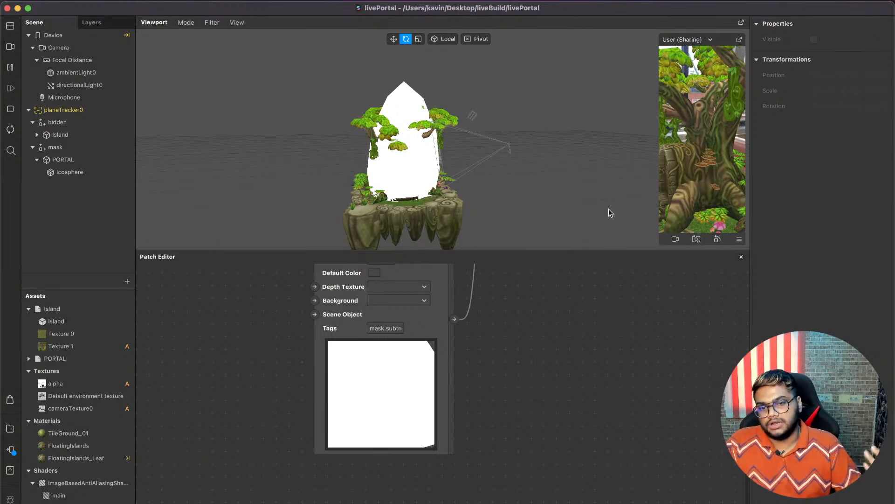
{"action": "scroll", "coordinate": [550, 143], "scroll_direction": "down", "scroll_amount": 4}
{"action": "left_click_drag", "start_coordinate": [551, 143], "coordinate": [608, 142], "text": "alt"}
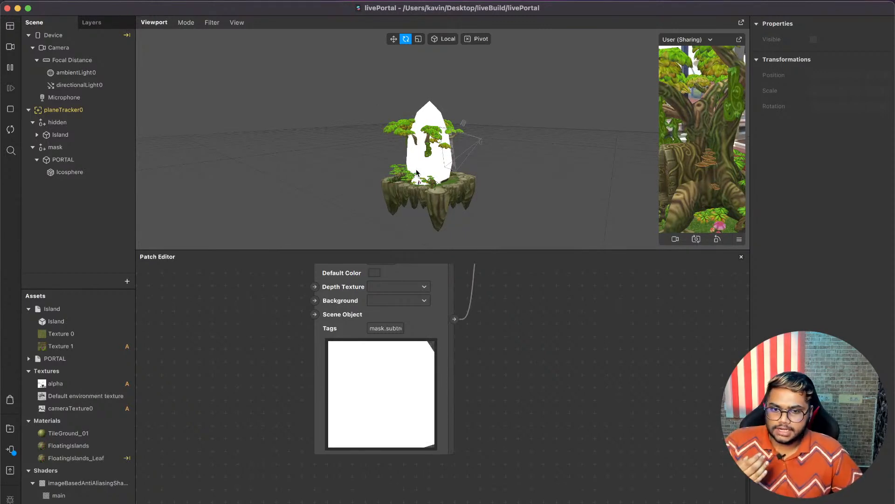
{"action": "scroll", "coordinate": [482, 133], "scroll_direction": "up", "scroll_amount": 5}
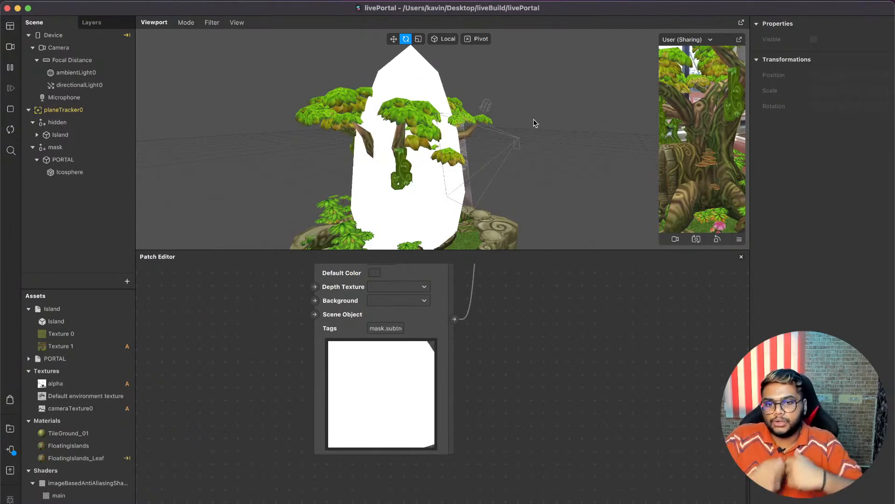
Hide the mask object to examine the island on its own, make it visible again, and view the portal around it.
{"action": "left_click", "coordinate": [89, 134]}
{"action": "left_click", "coordinate": [56, 147]}
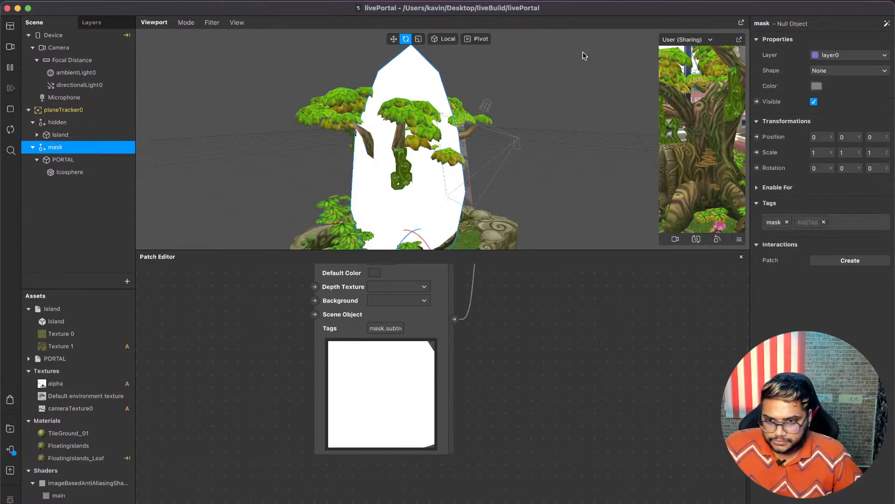
{"action": "left_click", "coordinate": [812, 102]}
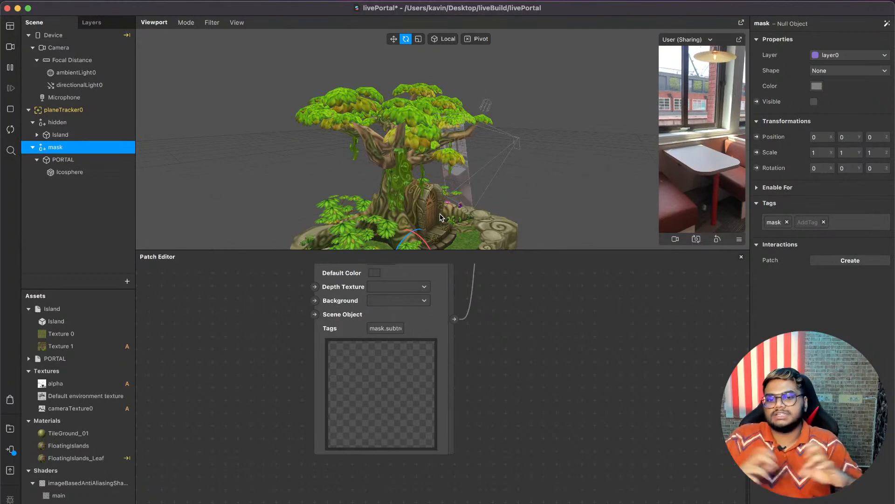
{"action": "left_click", "coordinate": [814, 102]}
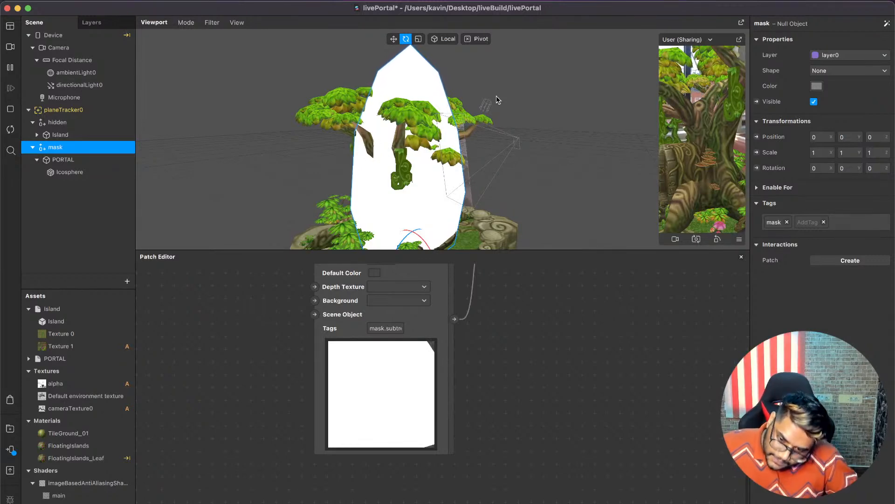
{"action": "scroll", "coordinate": [530, 150], "scroll_direction": "down", "scroll_amount": 3}
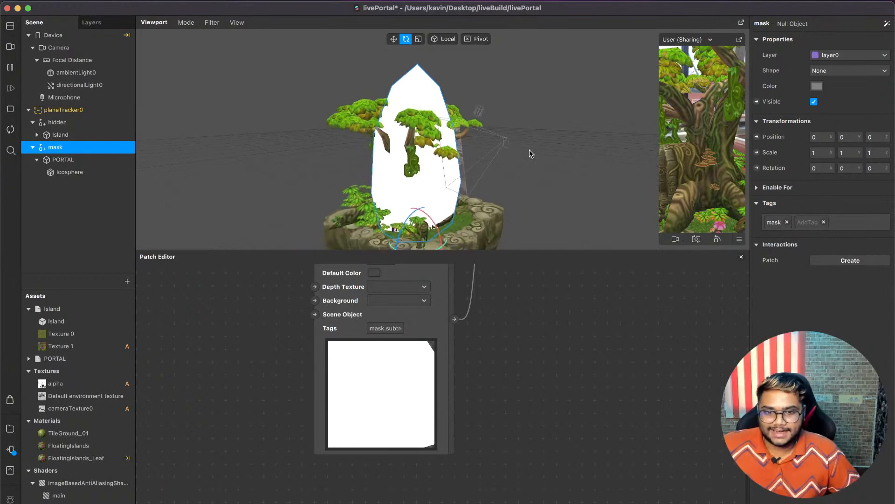
{"action": "left_click_drag", "start_coordinate": [579, 141], "coordinate": [526, 138]}
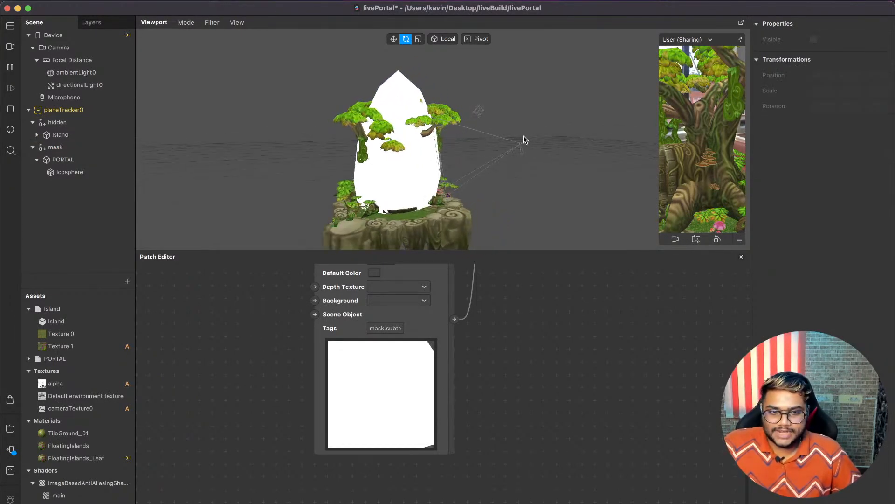
Add a plane object under planeTracker0 and collapse the PORTAL, mask and hidden groups in the scene hierarchy.
{"action": "left_click", "coordinate": [89, 147]}
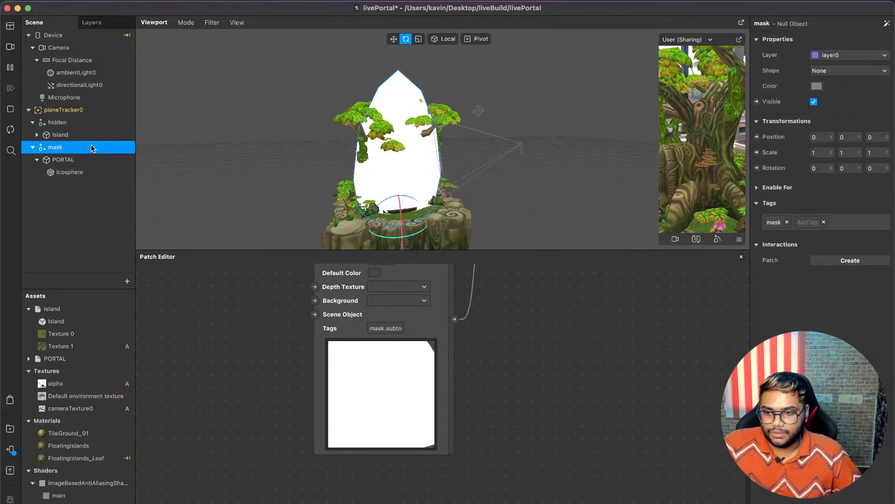
{"action": "left_click", "coordinate": [40, 160]}
{"action": "left_click", "coordinate": [36, 160]}
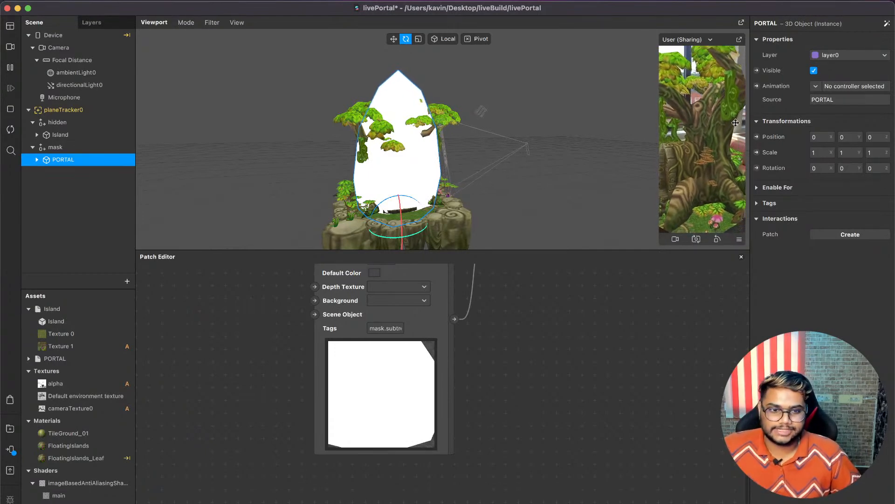
{"action": "left_click", "coordinate": [70, 110]}
{"action": "right_click", "coordinate": [85, 111]}
{"action": "mouse_move", "coordinate": [140, 119]}
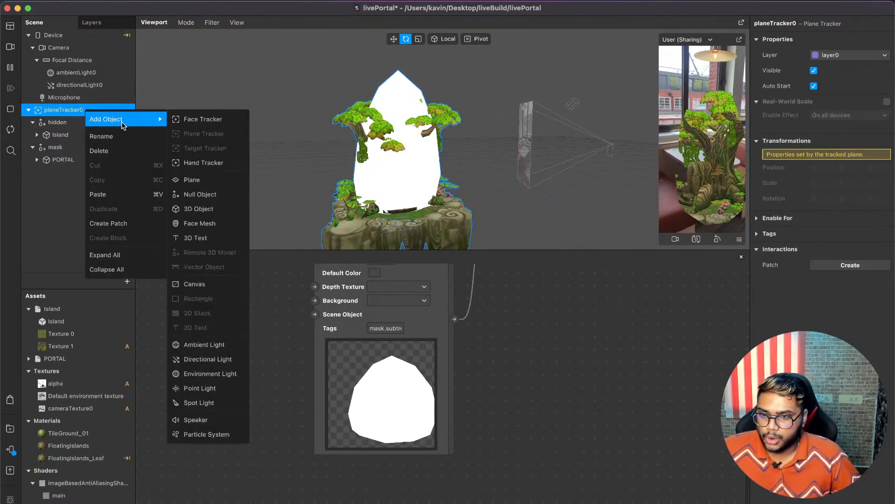
{"action": "left_click", "coordinate": [225, 181]}
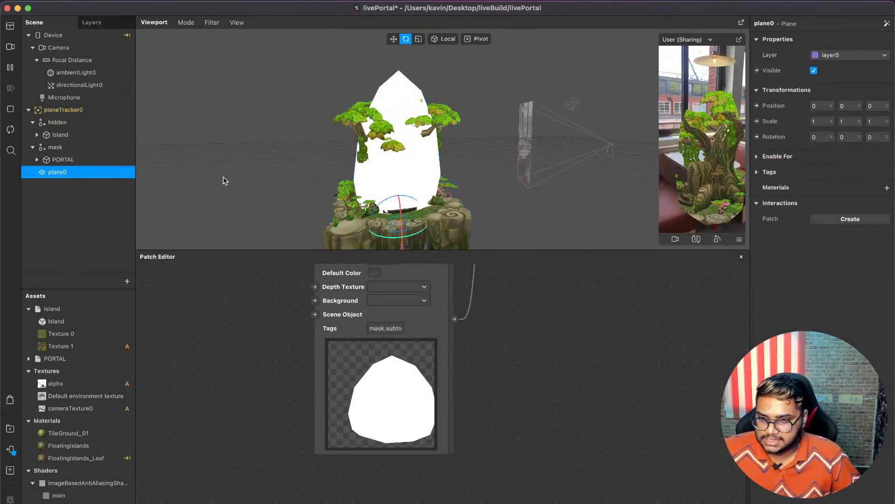
{"action": "left_click", "coordinate": [32, 147]}
{"action": "left_click", "coordinate": [32, 122]}
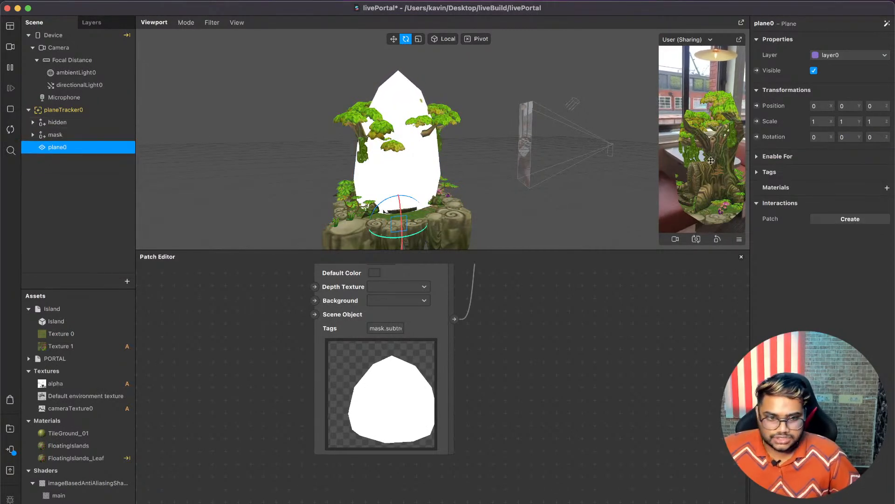
Add the tag "mask" to plane0.
{"action": "left_click", "coordinate": [774, 173]}
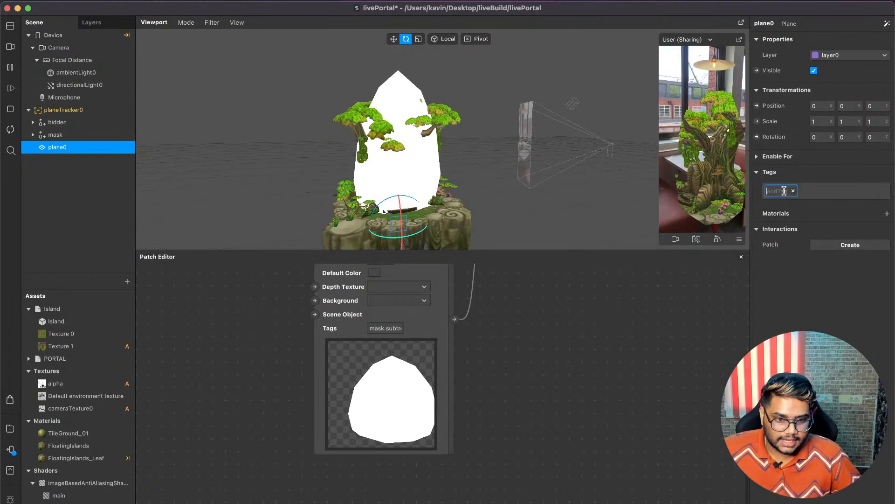
{"action": "type", "text": "mask"}
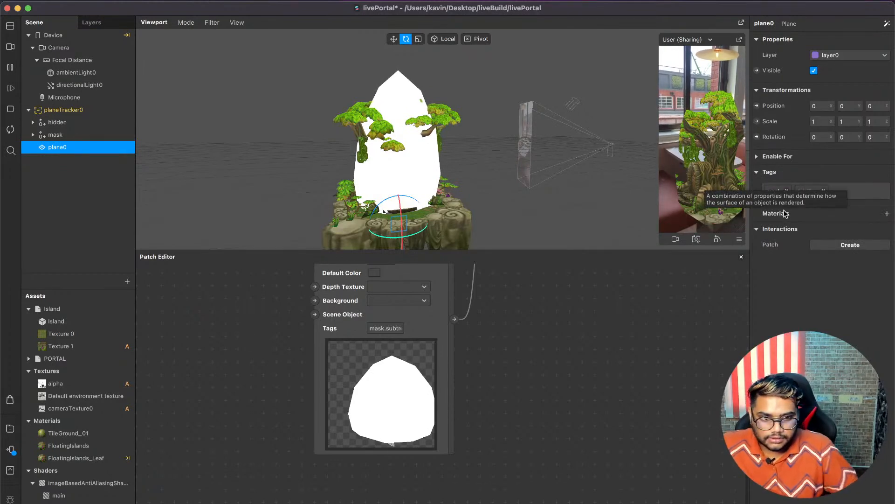
{"action": "key", "text": "Return"}
Move plane0 up, sideways and behind the portal to about X -0.40, Y 0.595, Z -0.65.
{"action": "left_click", "coordinate": [395, 39]}
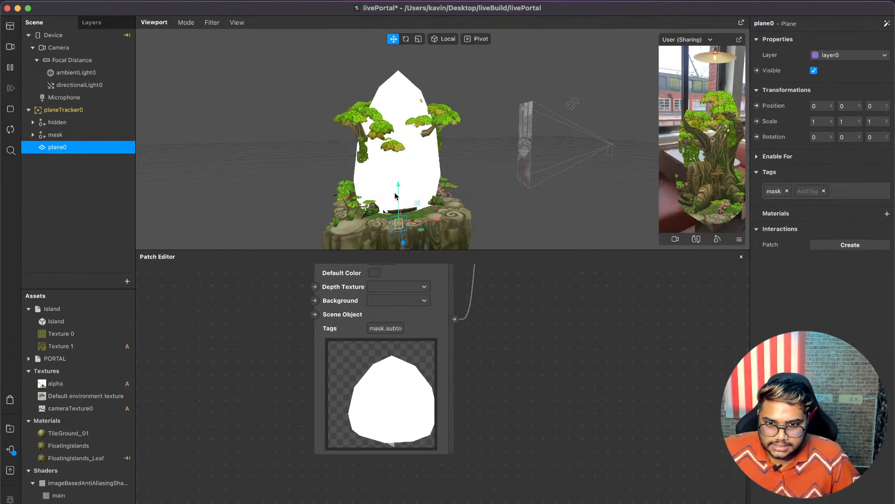
{"action": "left_click_drag", "start_coordinate": [397, 187], "coordinate": [400, 98]}
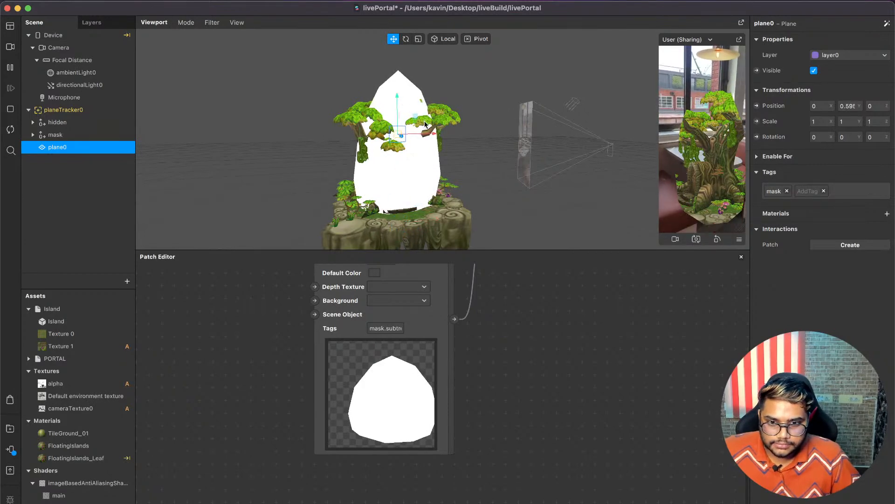
{"action": "left_click_drag", "start_coordinate": [433, 134], "coordinate": [362, 136]}
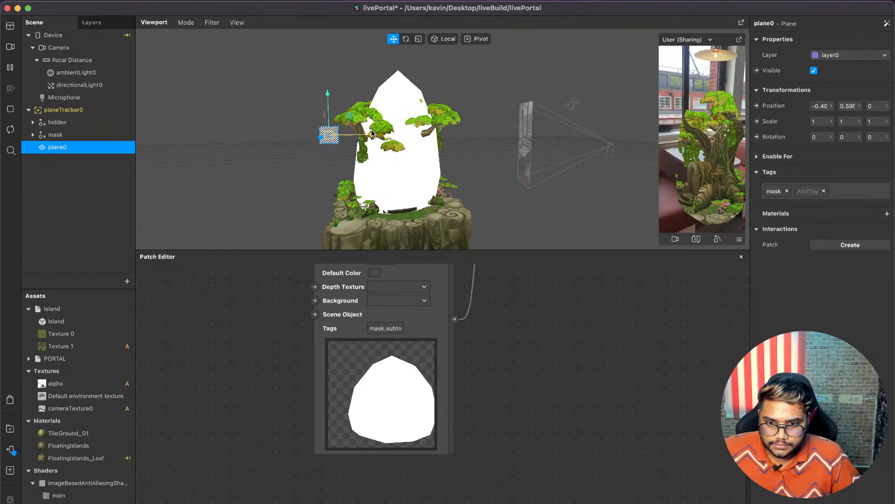
{"action": "left_click_drag", "start_coordinate": [572, 153], "coordinate": [435, 155]}
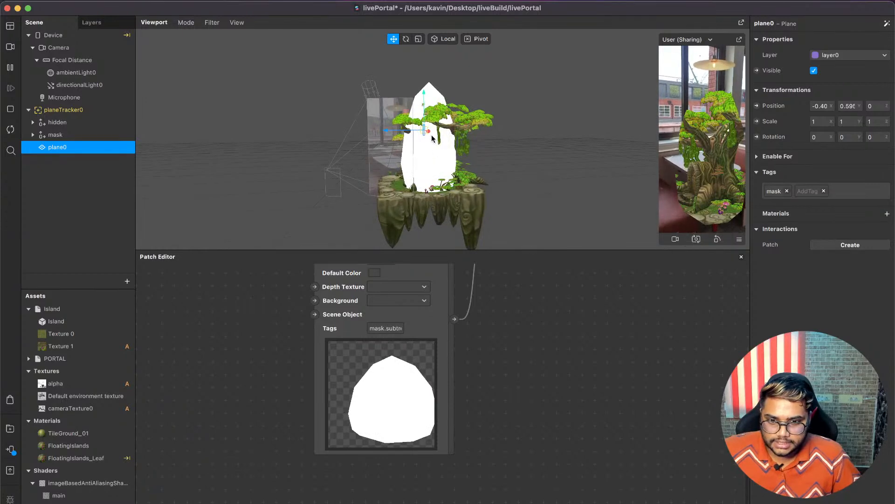
{"action": "left_click_drag", "start_coordinate": [427, 132], "coordinate": [464, 134]}
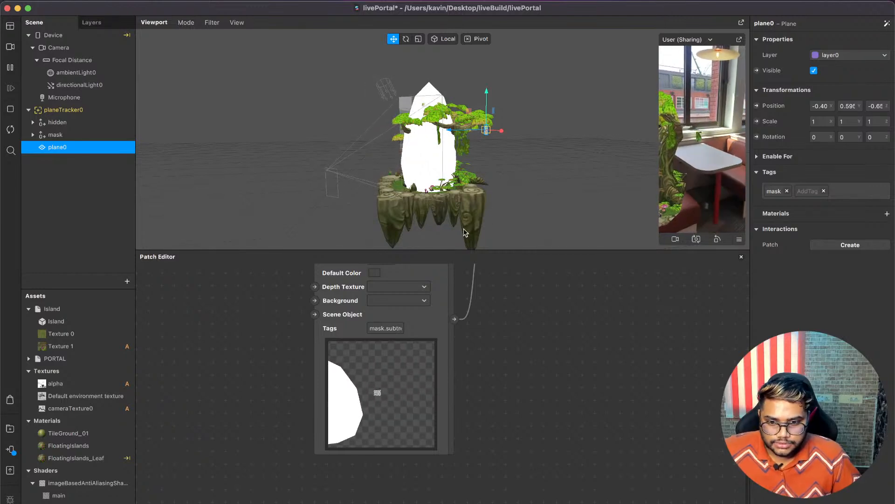
{"action": "scroll", "coordinate": [468, 161], "scroll_direction": "up", "scroll_amount": 5}
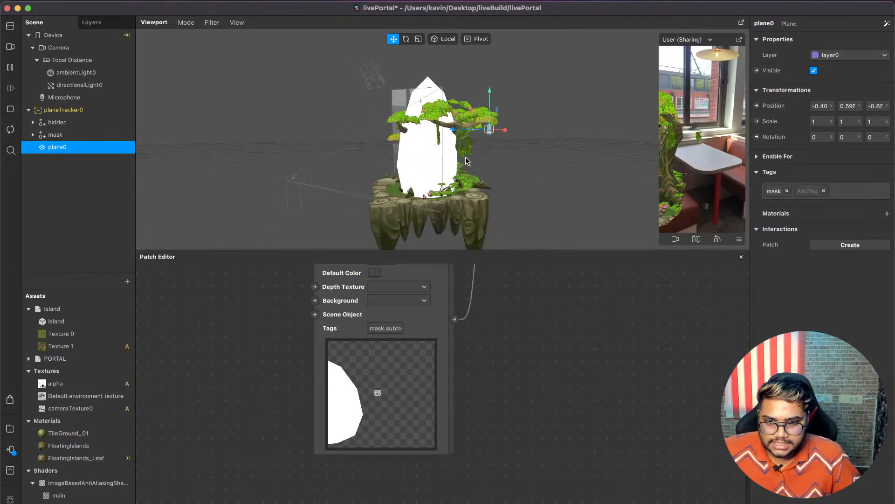
Set plane0's scale to 5 on all three axes and shift it to about X -0.30.
{"action": "left_click", "coordinate": [822, 123]}
{"action": "type", "text": "5"}
{"action": "key", "text": "Tab"}
{"action": "type", "text": "5"}
{"action": "key", "text": "Tab"}
{"action": "type", "text": "5"}
{"action": "key", "text": "Return"}
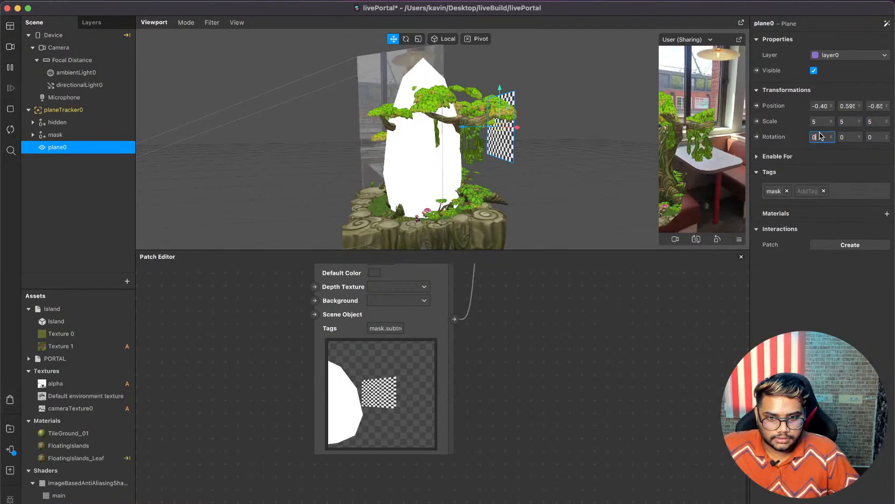
{"action": "scroll", "coordinate": [548, 155], "scroll_direction": "up", "scroll_amount": 3}
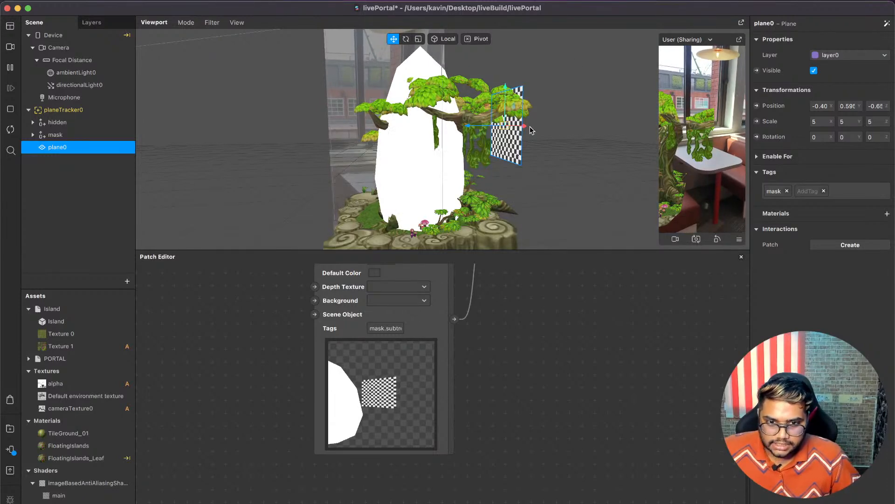
{"action": "mouse_move", "coordinate": [515, 127]}
{"action": "left_mouse_down"}
{"action": "mouse_move", "coordinate": [551, 126]}
{"action": "mouse_move", "coordinate": [471, 122]}
{"action": "mouse_move", "coordinate": [553, 117]}
{"action": "mouse_move", "coordinate": [517, 113]}
{"action": "left_mouse_up"}
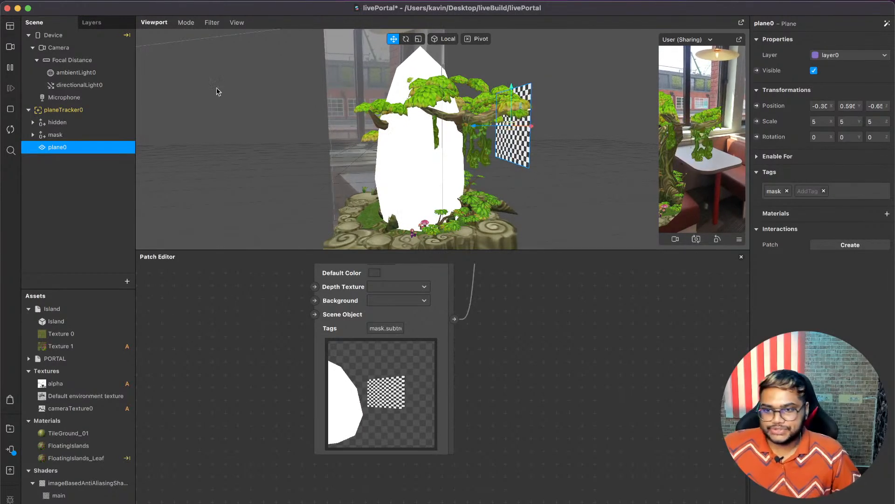
Remove the mask tag from plane0 to compare the render pass preview, and undo the removal.
{"action": "scroll", "coordinate": [527, 312], "scroll_direction": "up", "scroll_amount": 2}
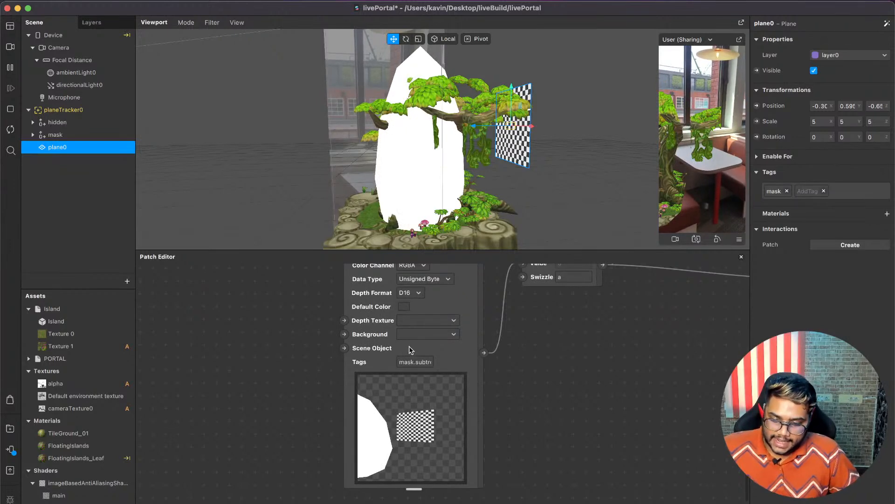
{"action": "left_click", "coordinate": [787, 191]}
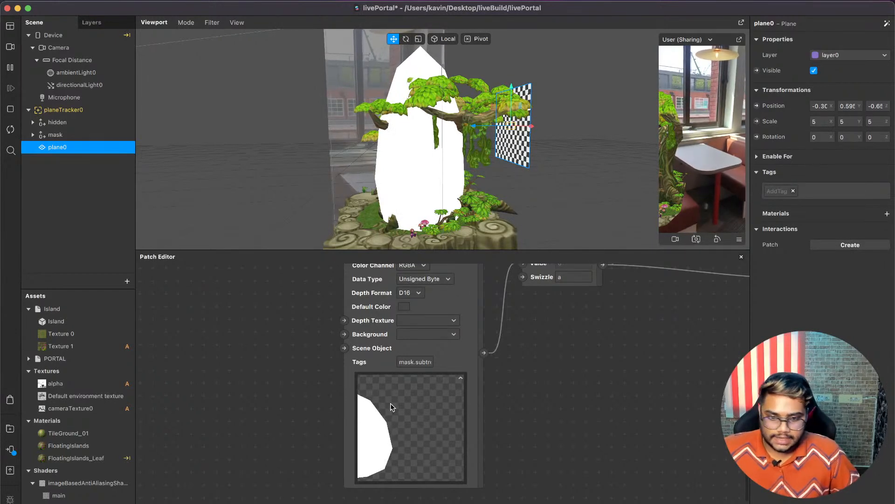
{"action": "key", "text": "super+z"}
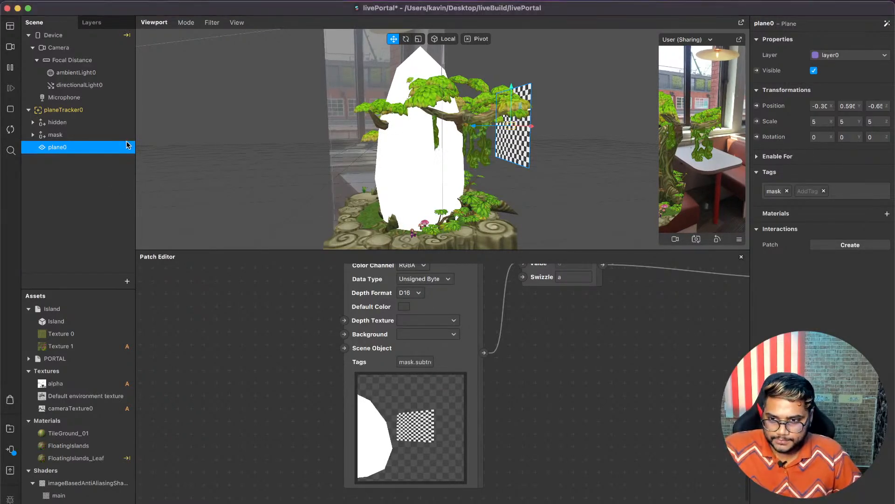
Delete plane0 from the scene and save the project.
{"action": "key", "text": "BackSpace"}
{"action": "key", "text": "super+s"}
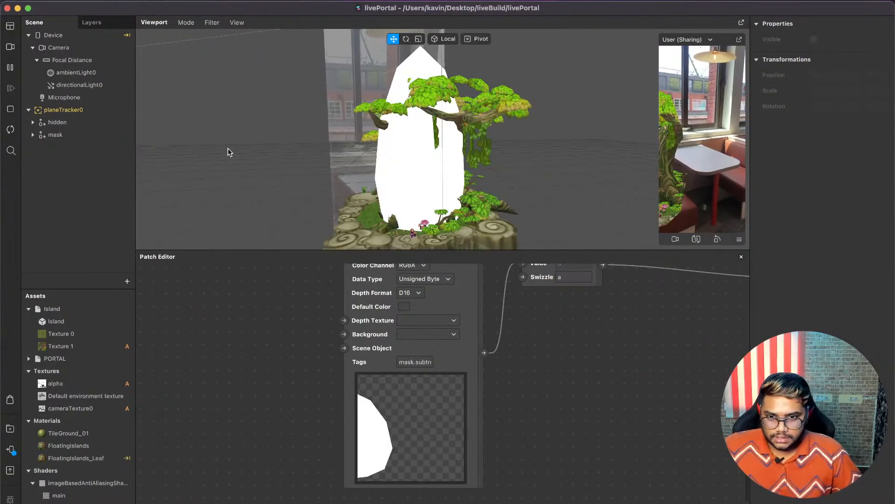
{"action": "scroll", "coordinate": [647, 201], "scroll_direction": "down", "scroll_amount": 5}
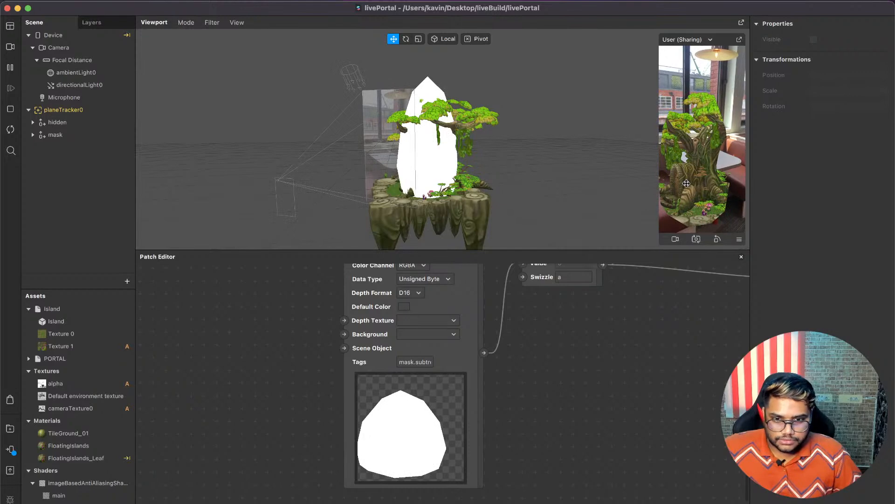
Switch to Blender and delete the plane mesh at the origin.
{"action": "key", "text": "ctrl+Up"}
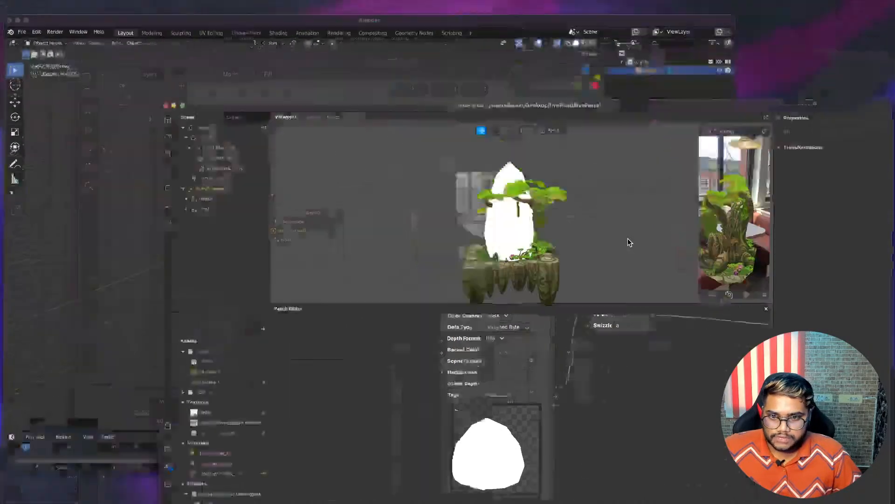
{"action": "left_click", "coordinate": [300, 204]}
{"action": "left_click", "coordinate": [306, 313]}
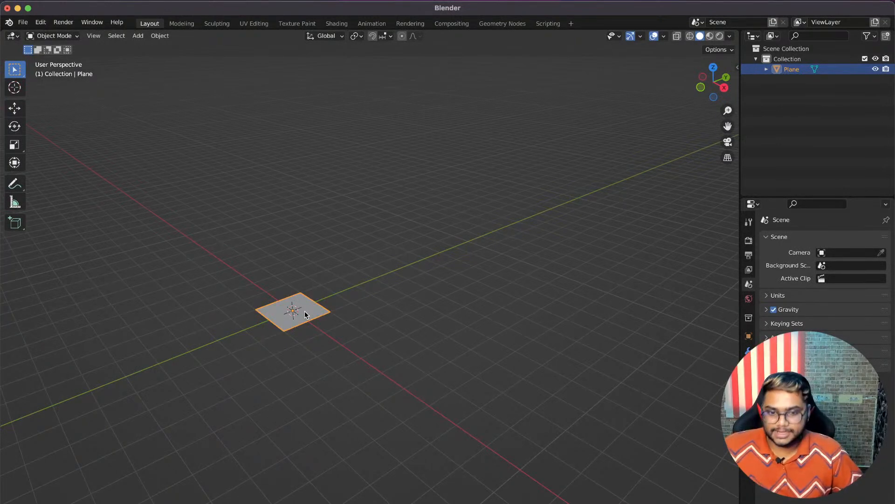
{"action": "scroll", "coordinate": [305, 315], "scroll_direction": "left", "scroll_amount": 8, "text": "shift"}
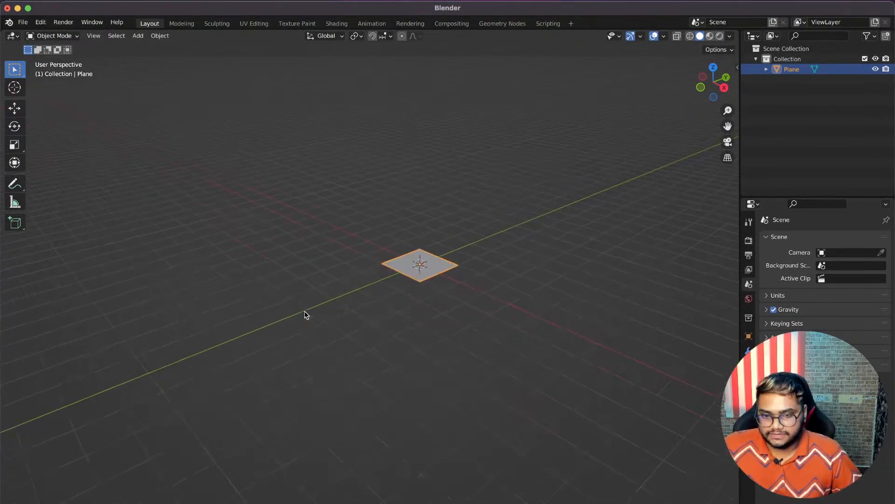
{"action": "scroll", "coordinate": [308, 321], "scroll_direction": "up", "scroll_amount": 3}
{"action": "scroll", "coordinate": [308, 322], "scroll_direction": "right", "scroll_amount": 2, "text": "shift"}
{"action": "scroll", "coordinate": [308, 321], "scroll_direction": "right", "scroll_amount": 5, "text": "shift"}
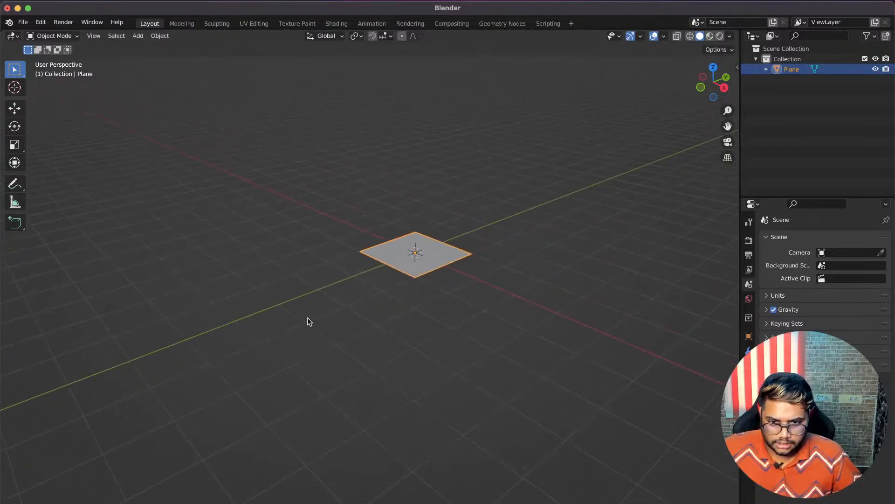
{"action": "scroll", "coordinate": [308, 320], "scroll_direction": "up", "scroll_amount": 2}
{"action": "key", "text": "x"}
{"action": "left_click", "coordinate": [319, 292]}
Add an ico sphere mesh at the origin.
{"action": "key", "text": "shift+a"}
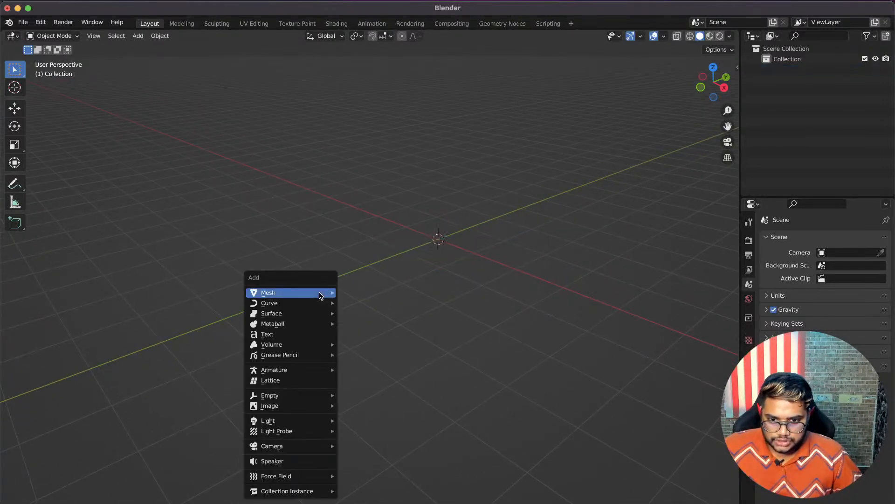
{"action": "mouse_move", "coordinate": [320, 293]}
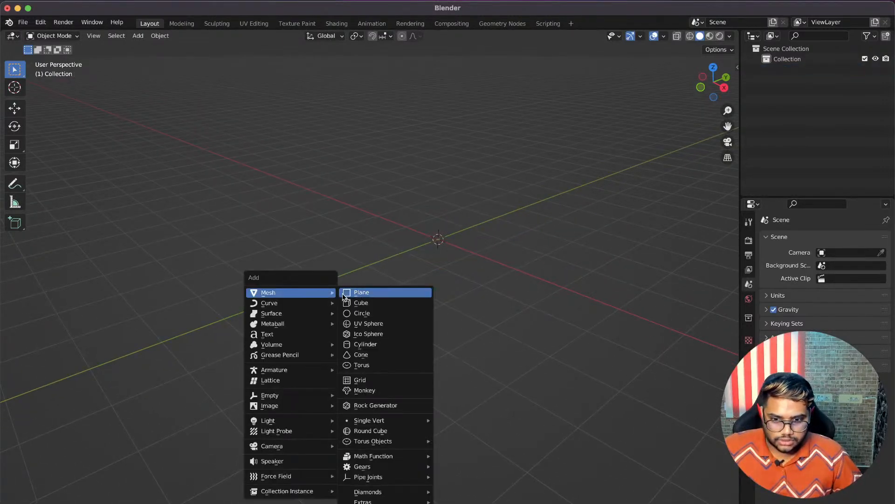
{"action": "left_click", "coordinate": [394, 334]}
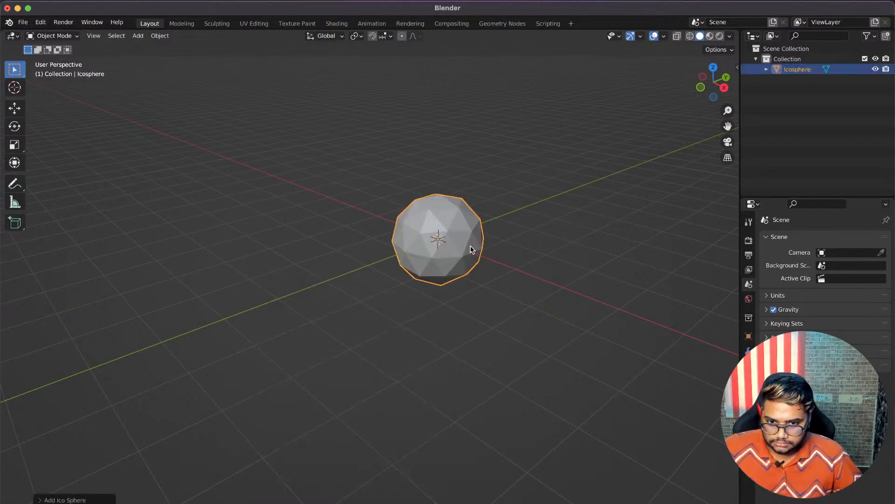
From a front wireframe view, delete the vertices of the ico sphere's lower half and select the whole remaining dome.
{"action": "left_click", "coordinate": [700, 89]}
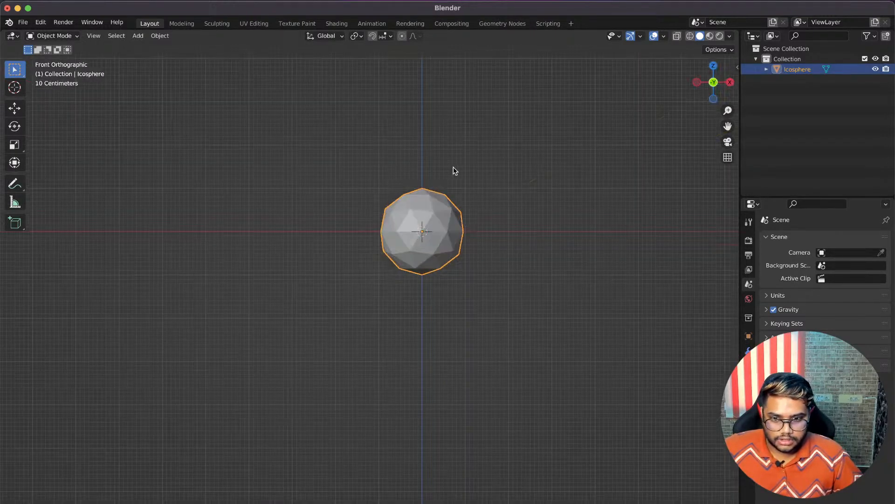
{"action": "key", "text": "Tab"}
{"action": "key", "text": "shift+z"}
{"action": "left_click_drag", "start_coordinate": [543, 312], "coordinate": [303, 238]}
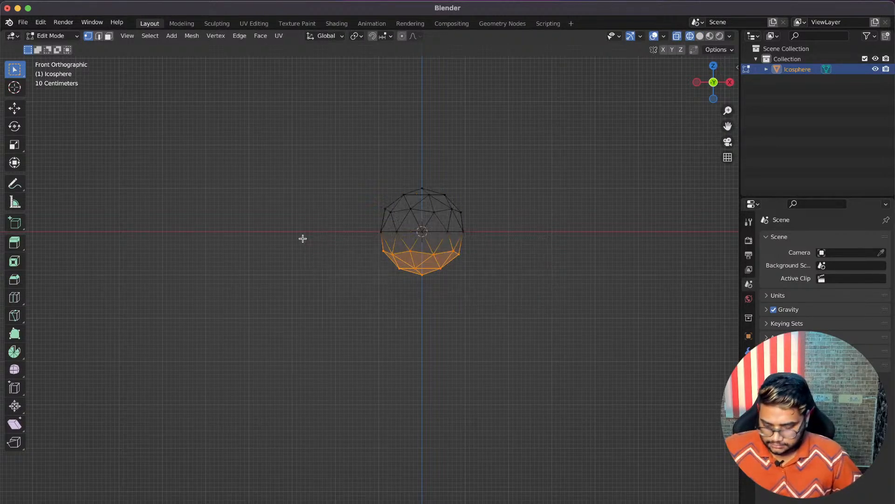
{"action": "key", "text": "x"}
{"action": "left_click", "coordinate": [305, 240]}
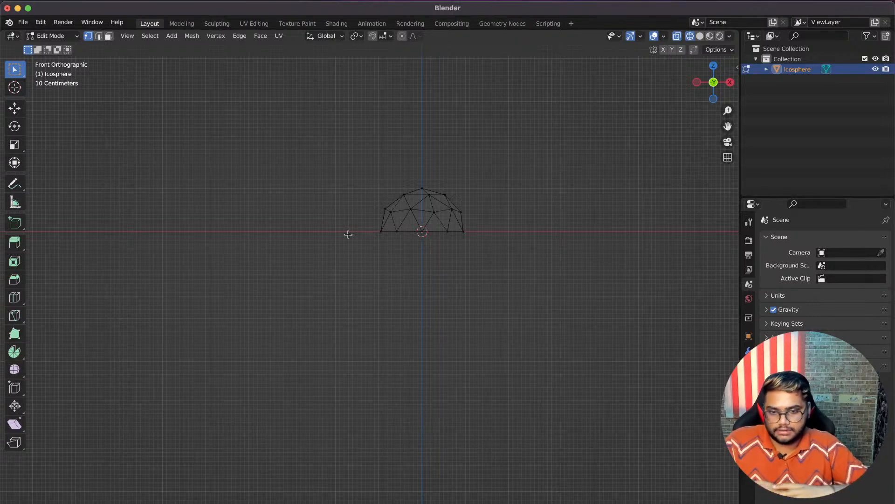
{"action": "key", "text": "a"}
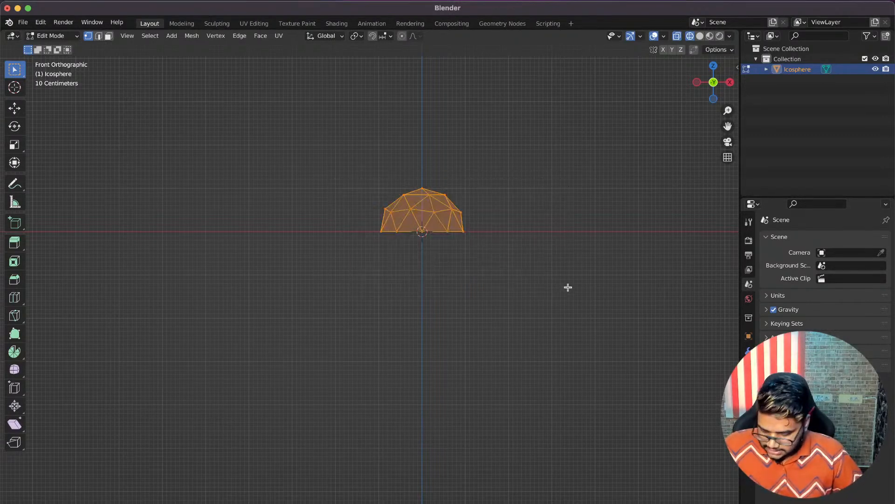
Try to widen the dome along the X axis only, and undo it.
{"action": "key", "text": "s"}
{"action": "key", "text": "x"}
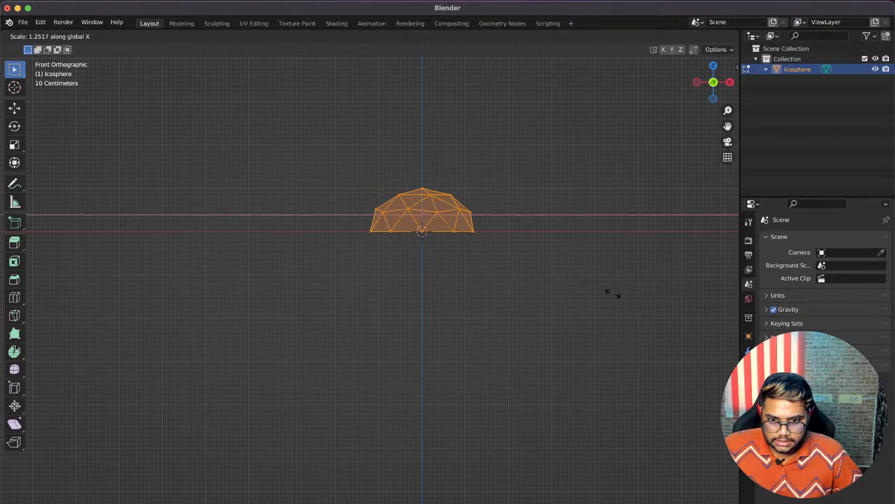
{"action": "left_click", "coordinate": [42, 307]}
{"action": "key", "text": "ctrl+z"}
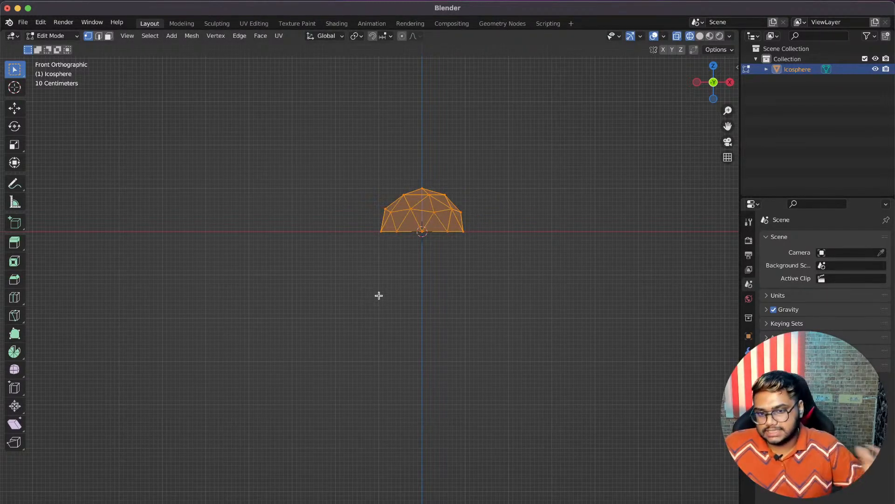
{"action": "key", "text": "shift+a"}
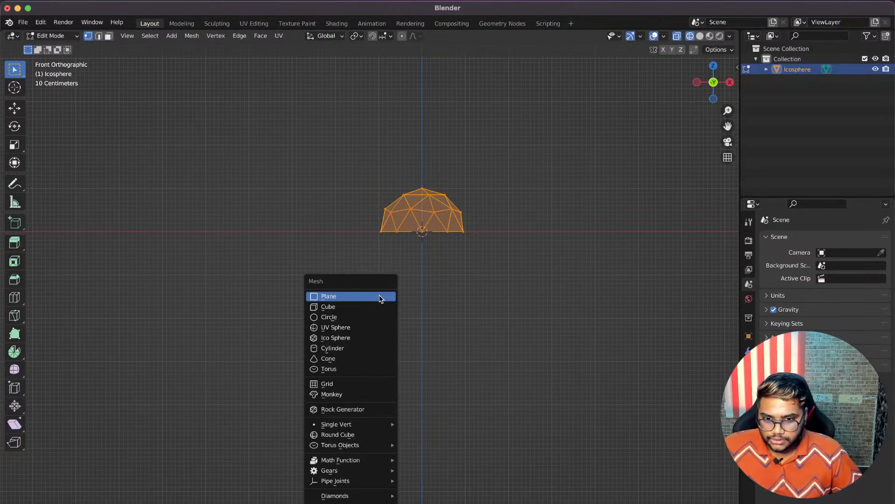
Scale the dome outward in X and Y, keeping its height locked.
{"action": "key", "text": "s"}
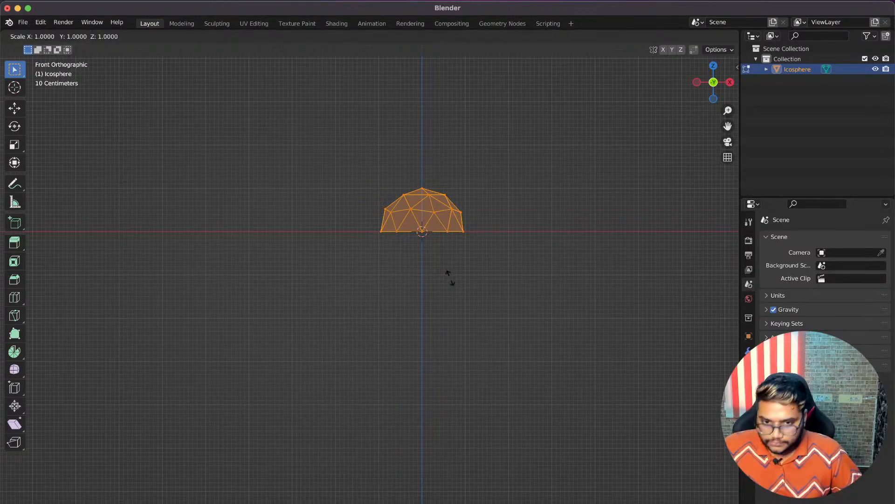
{"action": "key", "text": "shift+z"}
{"action": "left_click", "coordinate": [539, 287]}
{"action": "middle_click_drag", "start_coordinate": [539, 287], "coordinate": [566, 275]}
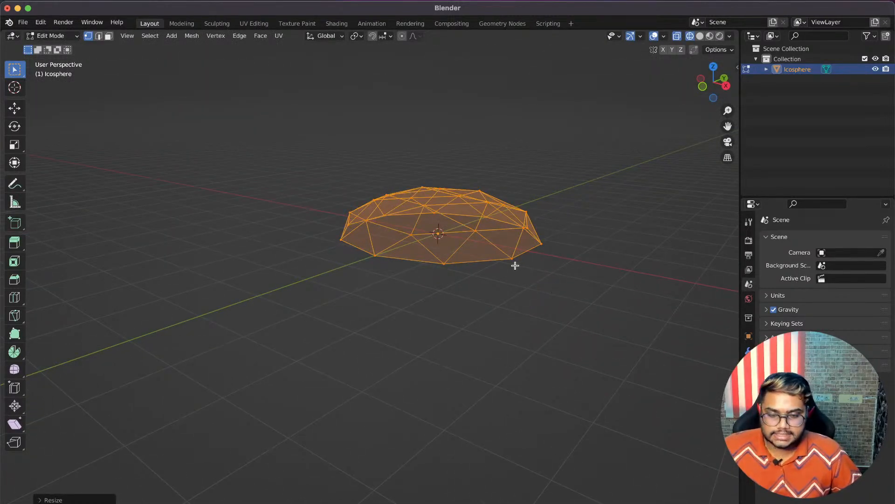
Try to scale the dome along the Z axis, and undo it.
{"action": "key", "text": "s"}
{"action": "key", "text": "z"}
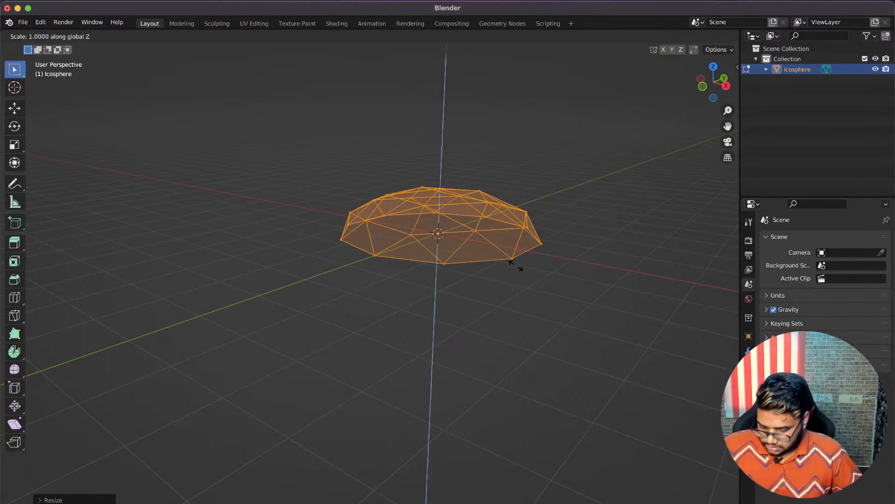
{"action": "left_click", "coordinate": [577, 276]}
{"action": "key", "text": "ctrl+z"}
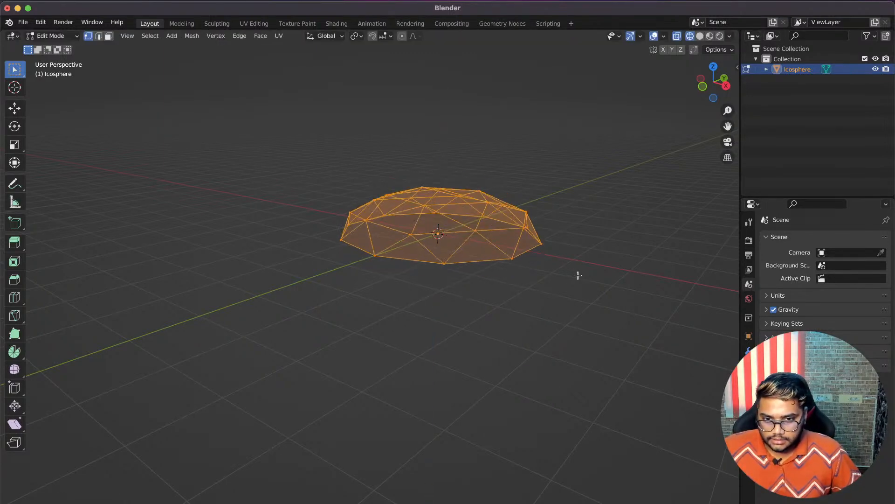
Widen the dome further in X and Y with Z excluded, forming a broad, shallow shell.
{"action": "key", "text": "s"}
{"action": "key", "text": "shift+z"}
{"action": "left_click", "coordinate": [722, 326]}
{"action": "scroll", "coordinate": [640, 288], "scroll_direction": "left", "scroll_amount": 5}
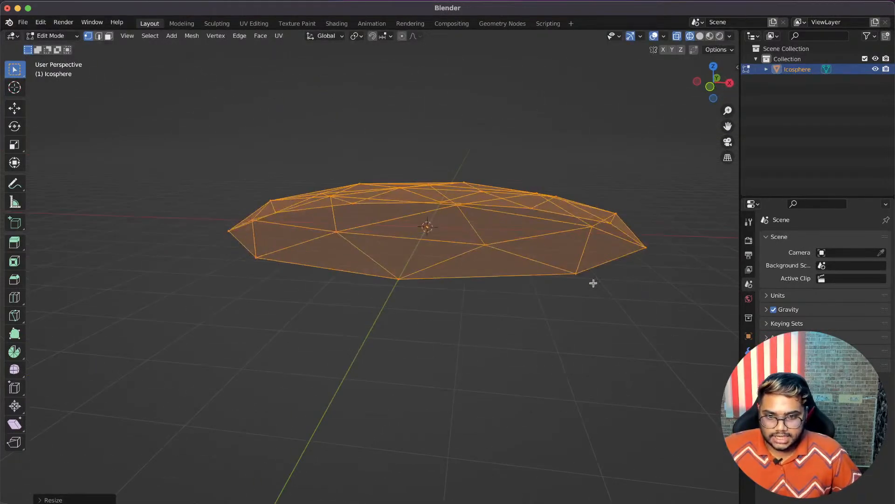
Leave Edit Mode, switch the viewport to solid shading and inspect the dome from above and below.
{"action": "key", "text": "Tab"}
{"action": "scroll", "coordinate": [486, 248], "scroll_direction": "up", "scroll_amount": 3}
{"action": "key", "text": "shift+z"}
{"action": "scroll", "coordinate": [486, 248], "scroll_direction": "down", "scroll_amount": 5}
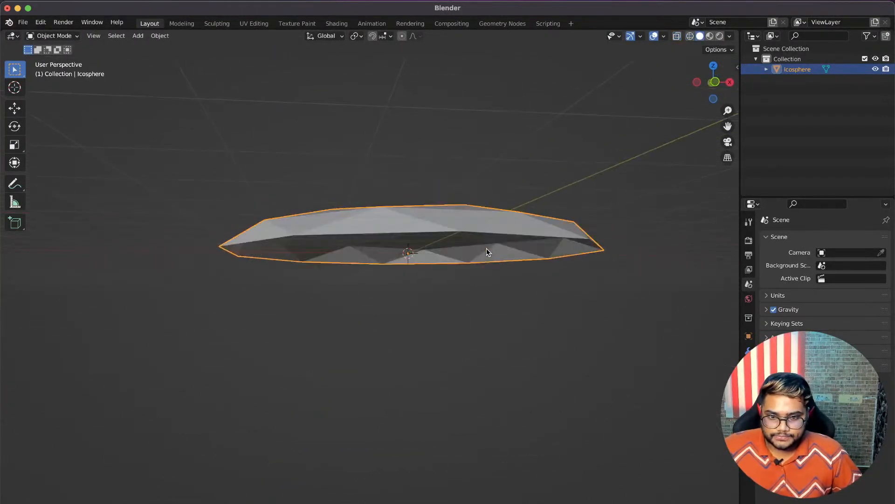
{"action": "scroll", "coordinate": [486, 248], "scroll_direction": "left", "scroll_amount": 5}
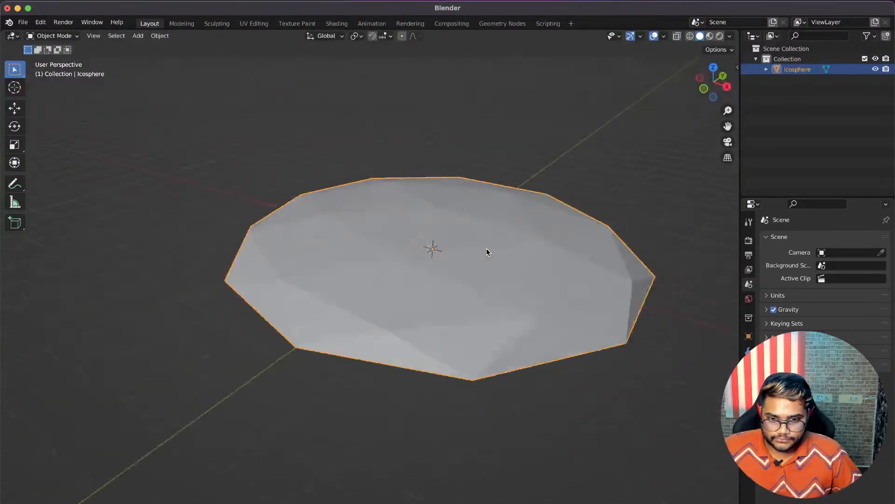
{"action": "scroll", "coordinate": [486, 251], "scroll_direction": "left", "scroll_amount": 4}
{"action": "scroll", "coordinate": [486, 252], "scroll_direction": "up", "scroll_amount": 3}
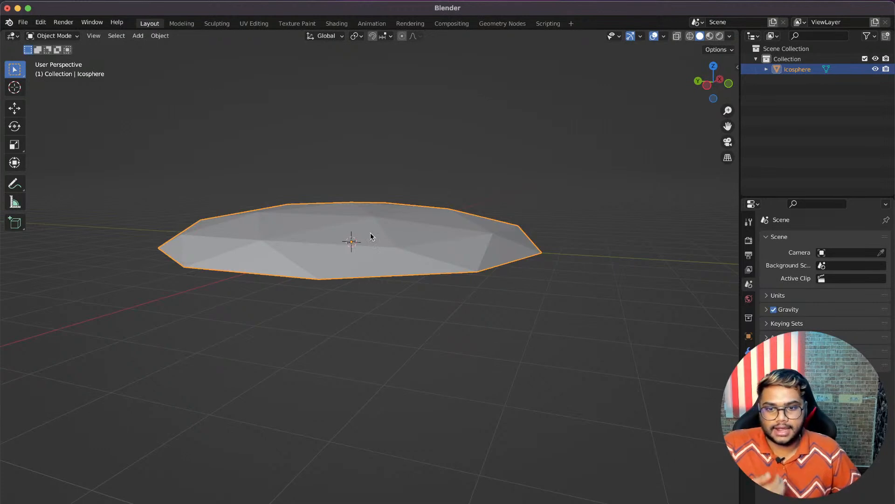
{"action": "scroll", "coordinate": [287, 158], "scroll_direction": "down", "scroll_amount": 5}
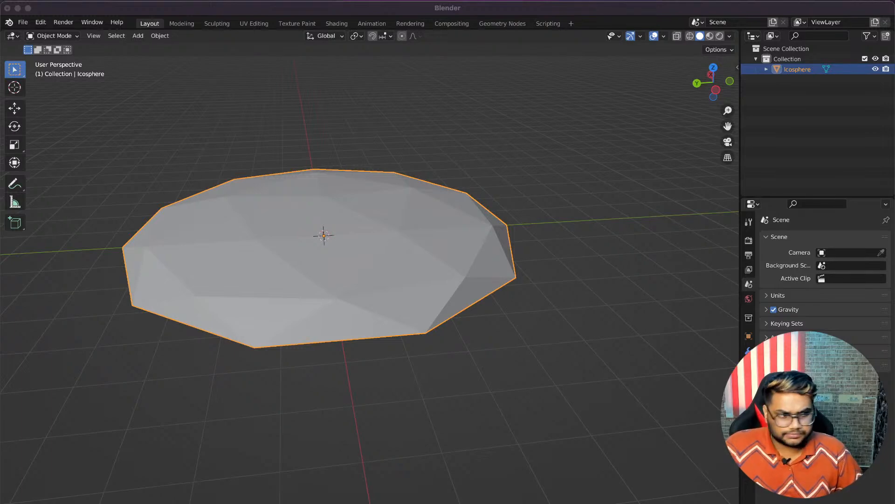
{"action": "scroll", "coordinate": [289, 212], "scroll_direction": "up", "scroll_amount": 5}
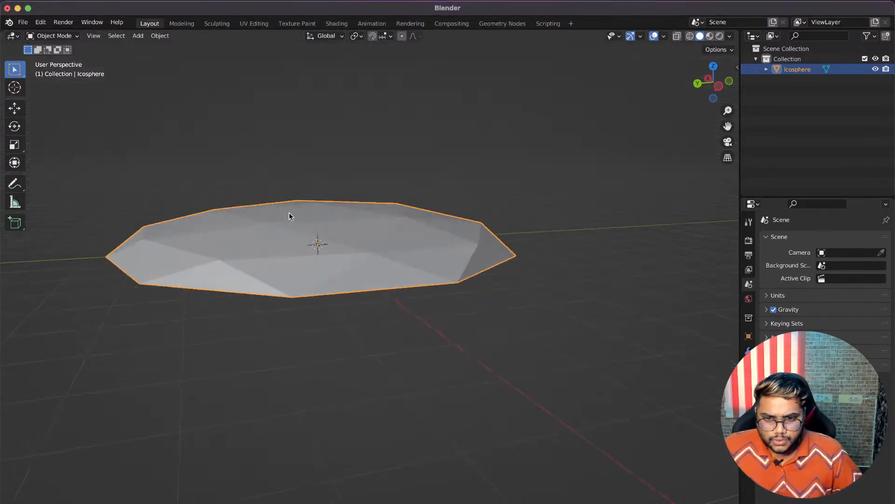
Examine the dome's UV layout beside the mesh in the UV Editing workspace, and return to the Layout workspace.
{"action": "left_click", "coordinate": [258, 24]}
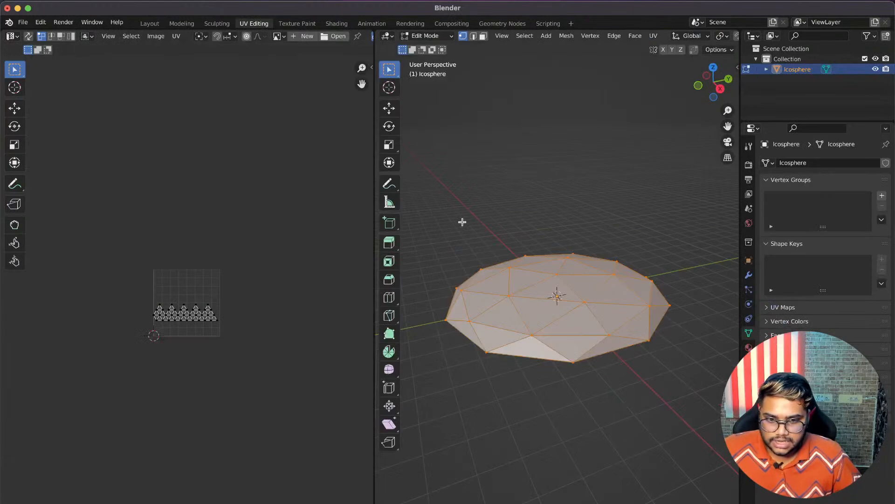
{"action": "scroll", "coordinate": [462, 222], "scroll_direction": "up", "scroll_amount": 4}
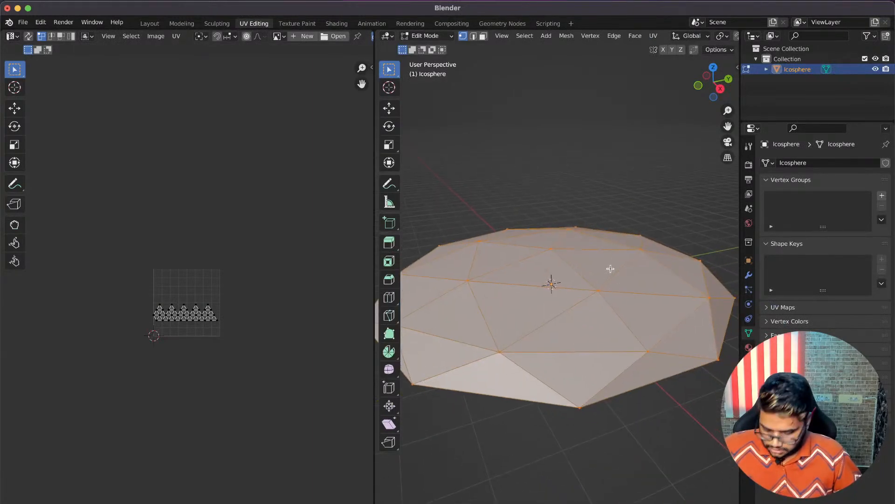
{"action": "left_click", "coordinate": [724, 91]}
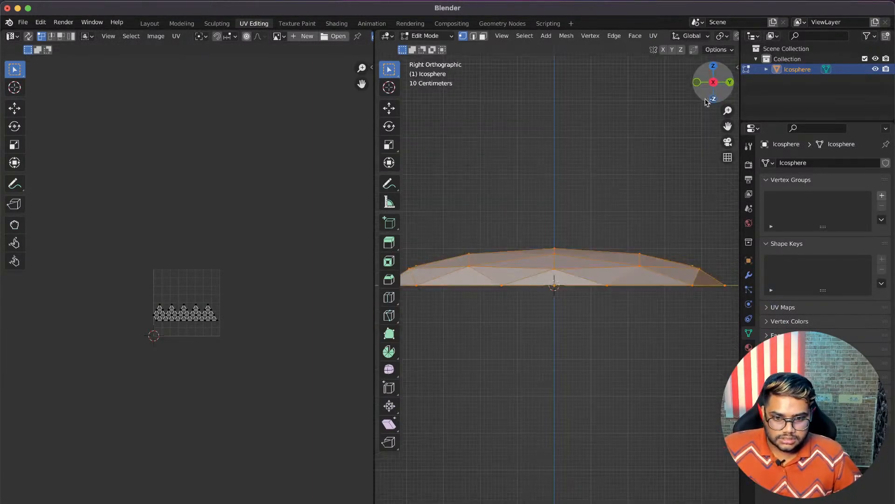
{"action": "scroll", "coordinate": [620, 136], "scroll_direction": "up", "scroll_amount": 5}
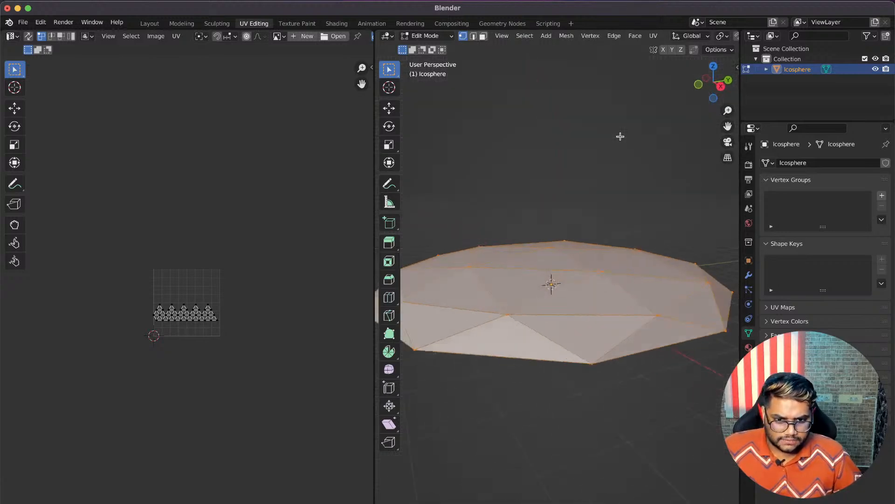
{"action": "scroll", "coordinate": [621, 136], "scroll_direction": "left", "scroll_amount": 10}
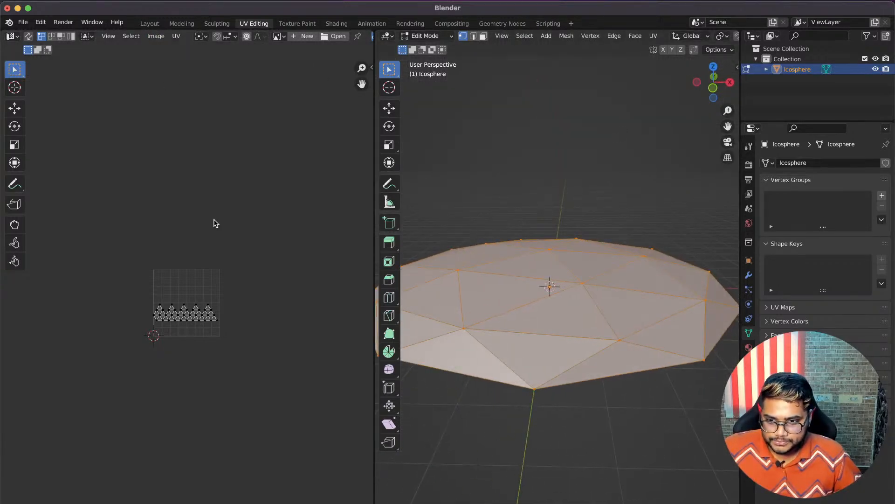
{"action": "scroll", "coordinate": [216, 223], "scroll_direction": "up", "scroll_amount": 2}
{"action": "scroll", "coordinate": [216, 223], "scroll_direction": "down", "scroll_amount": 10}
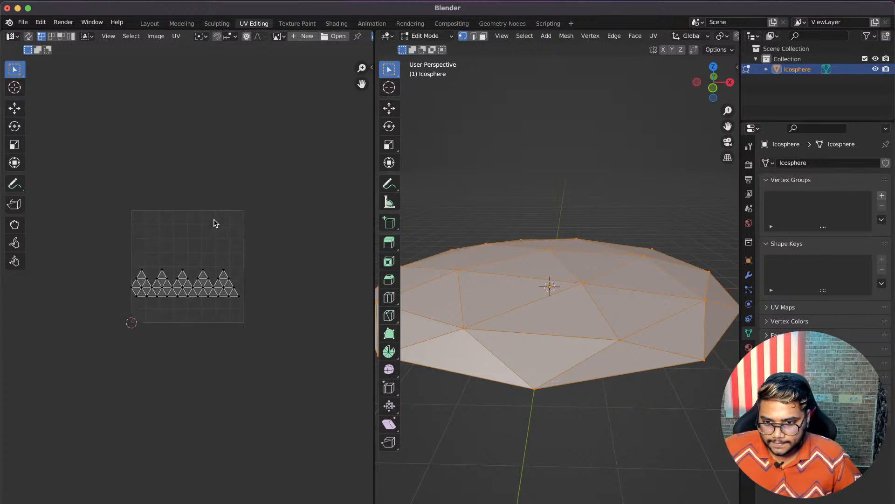
{"action": "scroll", "coordinate": [216, 223], "scroll_direction": "up", "scroll_amount": 3}
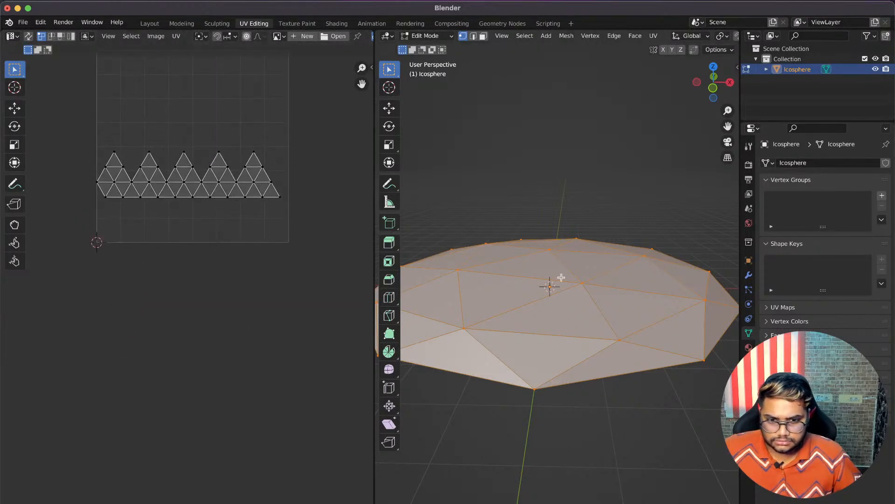
{"action": "scroll", "coordinate": [533, 270], "scroll_direction": "left", "scroll_amount": 5}
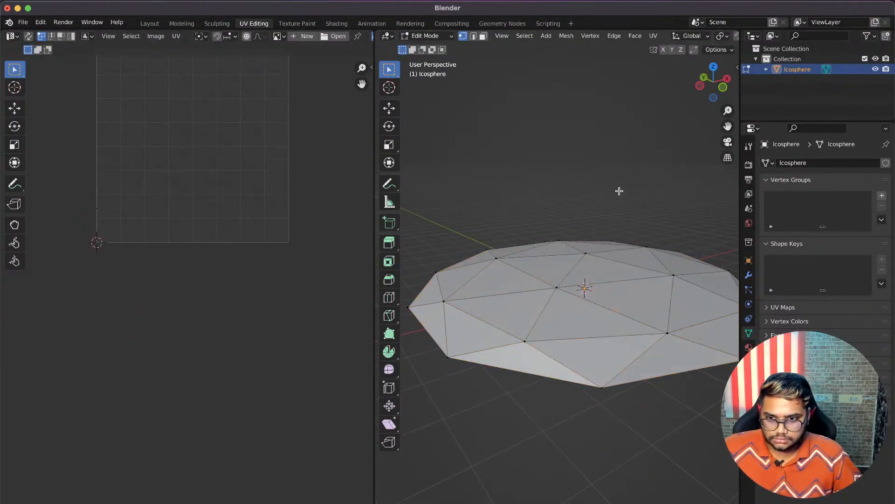
{"action": "key", "text": "u"}
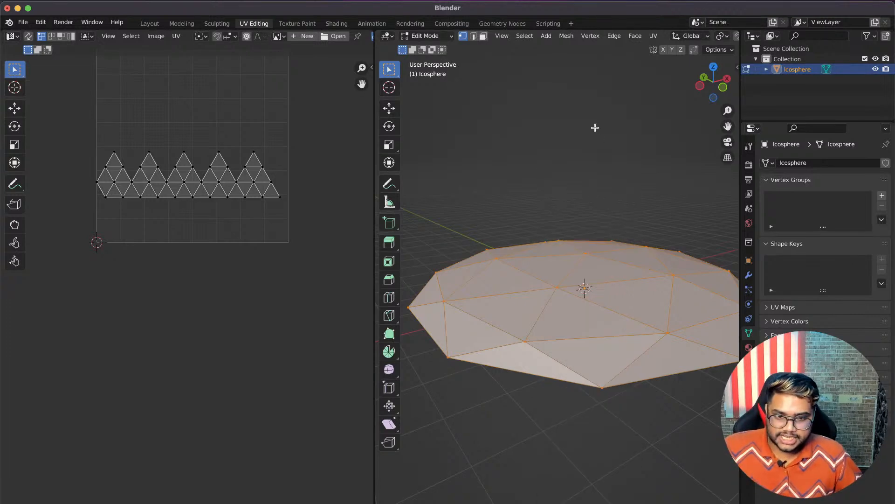
{"action": "key", "text": "alt+a"}
{"action": "left_click", "coordinate": [145, 24]}
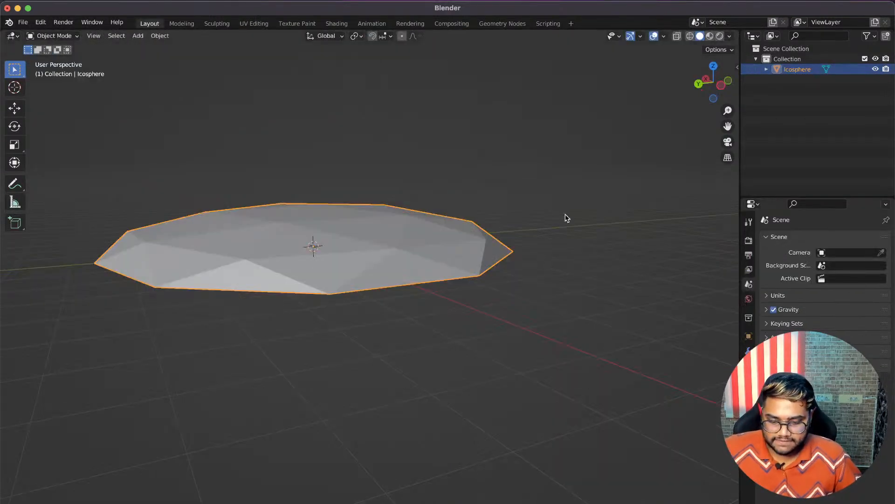
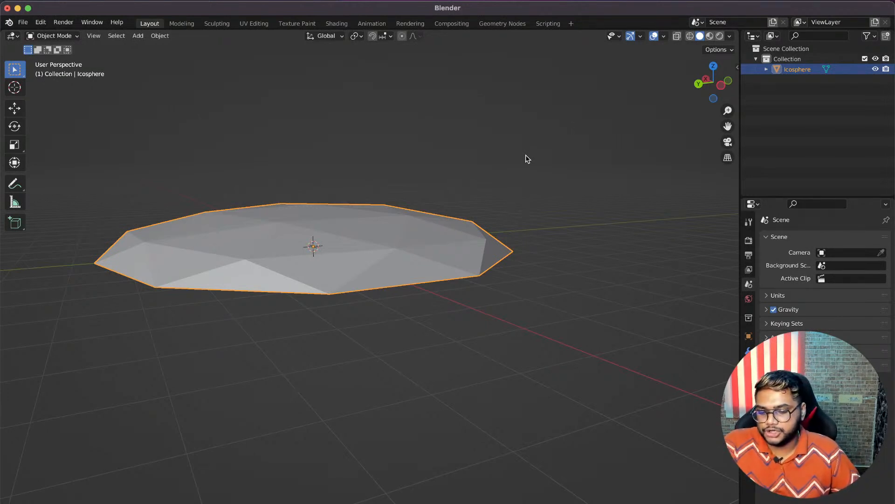
Enter Edit Mode on the dome and select all of its vertices in the back orthographic view.
{"action": "scroll", "coordinate": [497, 175], "scroll_direction": "down", "scroll_amount": 3}
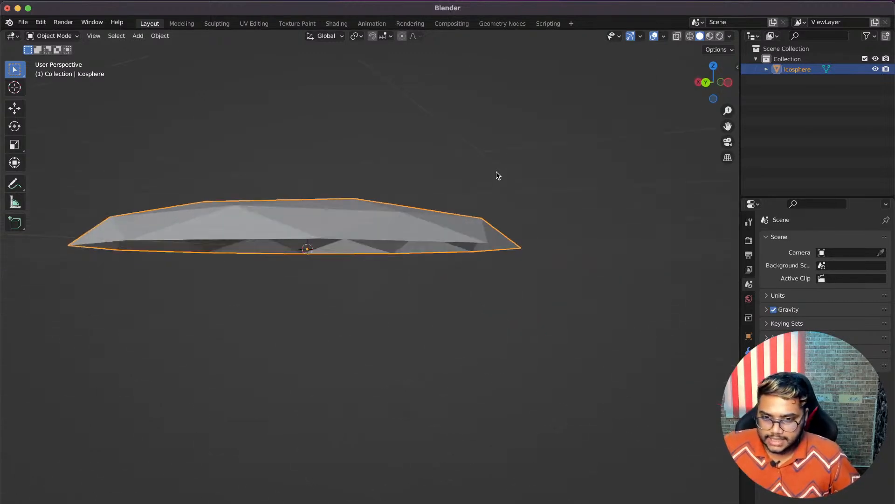
{"action": "scroll", "coordinate": [497, 175], "scroll_direction": "up", "scroll_amount": 6}
{"action": "scroll", "coordinate": [498, 175], "scroll_direction": "left", "scroll_amount": 3, "text": "shift"}
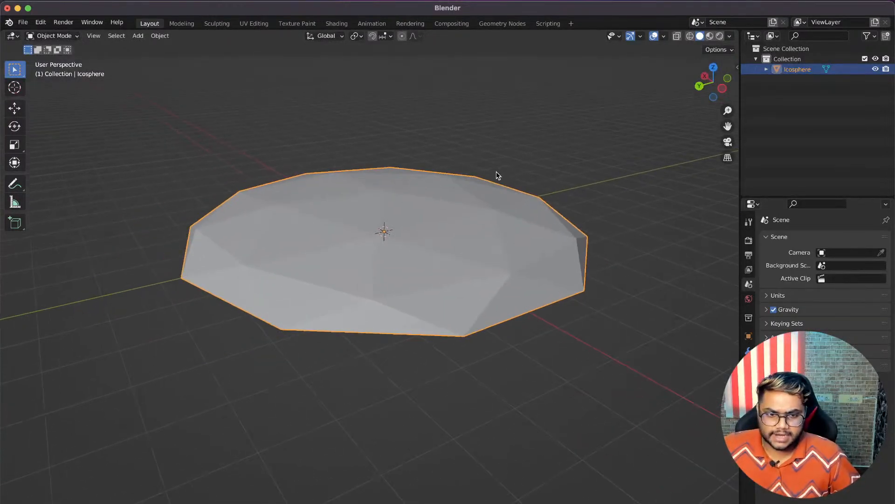
{"action": "key", "text": "Tab"}
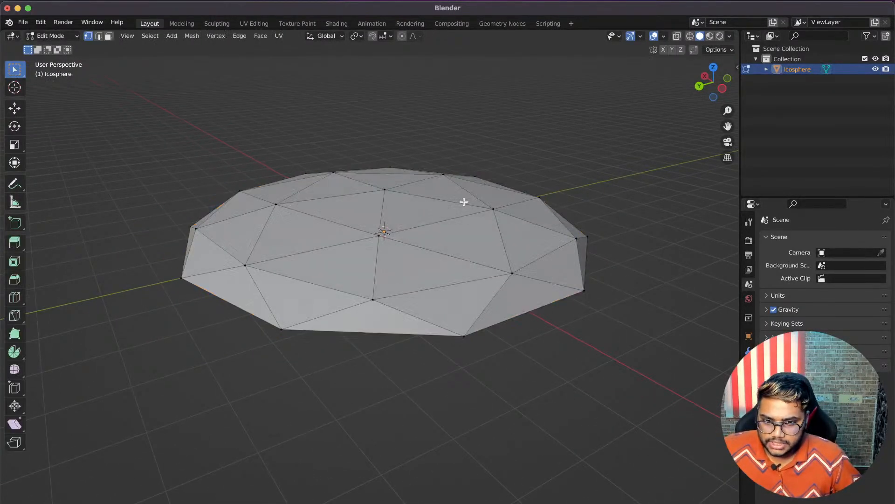
{"action": "scroll", "coordinate": [476, 191], "scroll_direction": "down", "scroll_amount": 3}
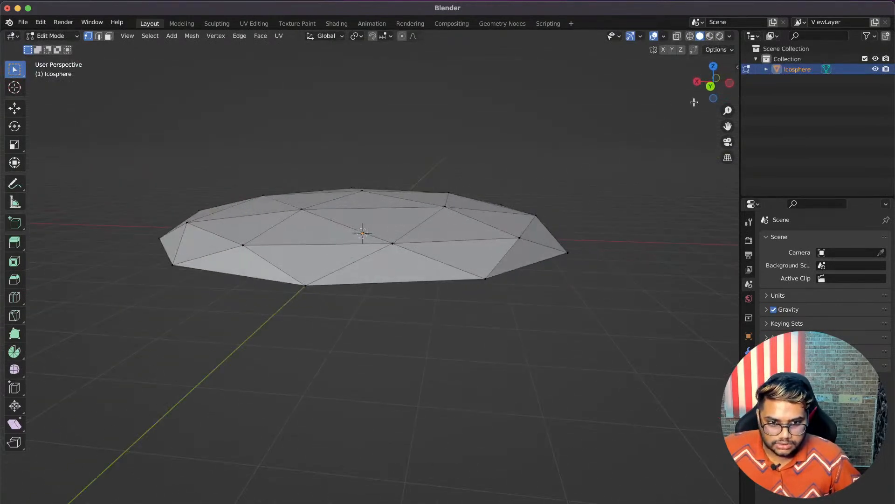
{"action": "left_click", "coordinate": [709, 87]}
{"action": "key", "text": "a"}
Try to scale the whole dome without an axis constraint, and undo it.
{"action": "key", "text": "s"}
{"action": "left_click", "coordinate": [600, 204]}
{"action": "key", "text": "ctrl+z"}
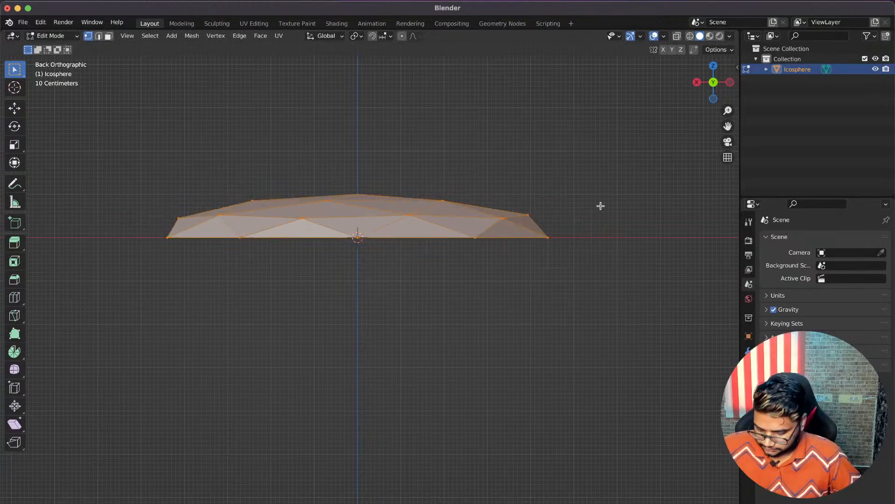
Stretch the selected dome mesh further outward horizontally while preserving its height.
{"action": "key", "text": "s"}
{"action": "key", "text": "x"}
{"action": "left_click", "coordinate": [669, 232]}
{"action": "mouse_move", "coordinate": [669, 232]}
{"action": "middle_mouse_down"}
{"action": "mouse_move", "coordinate": [670, 214]}
{"action": "mouse_move", "coordinate": [667, 231]}
{"action": "middle_mouse_up"}
Try to raise the dome's top vertex along the Z axis, and undo the move.
{"action": "left_click", "coordinate": [385, 182]}
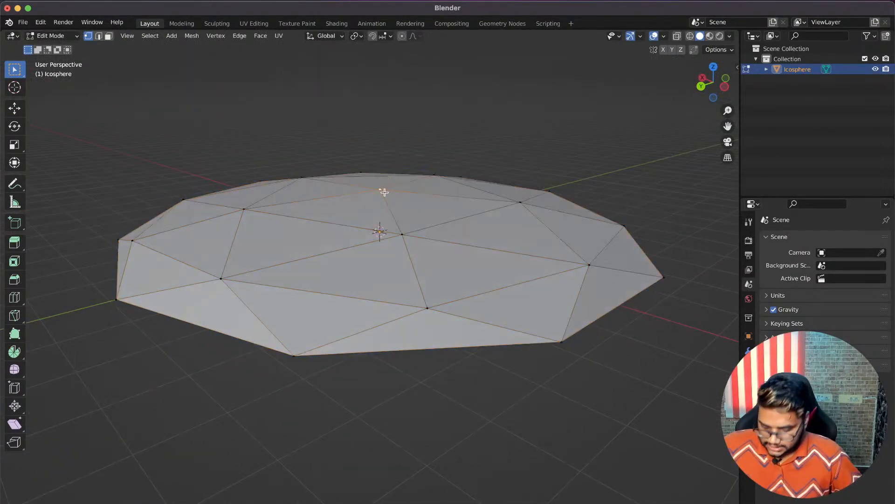
{"action": "key", "text": "g"}
{"action": "key", "text": "z"}
{"action": "left_click", "coordinate": [384, 182]}
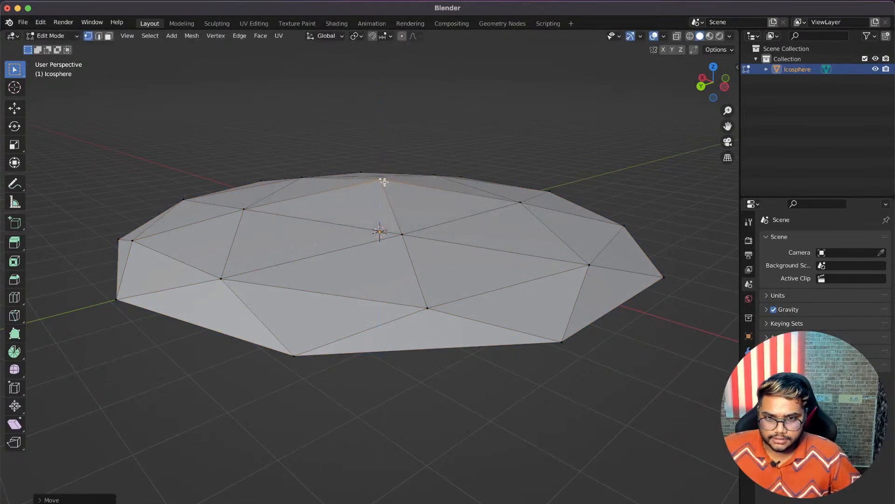
{"action": "key", "text": "ctrl+z"}
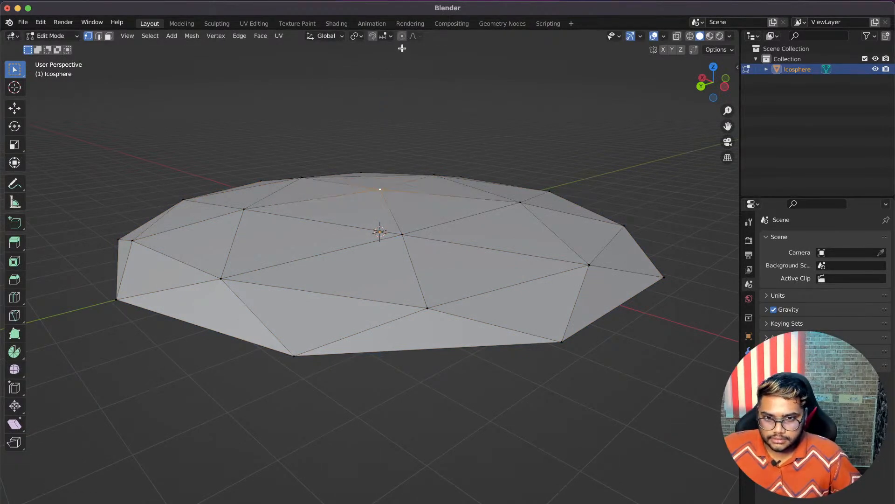
Turn on proportional editing for the dome mesh and view the dome from a lower side angle.
{"action": "left_click", "coordinate": [402, 37]}
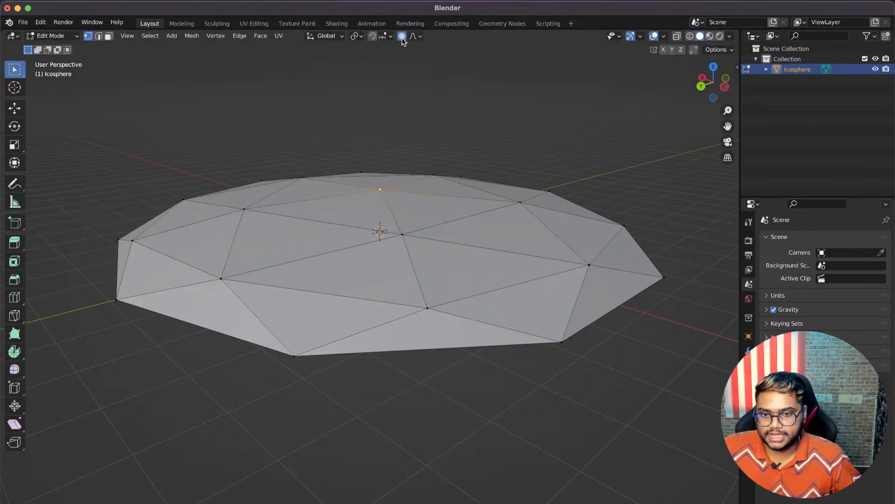
{"action": "scroll", "coordinate": [379, 189], "scroll_direction": "down", "scroll_amount": 2}
{"action": "middle_click_drag", "start_coordinate": [379, 189], "coordinate": [380, 187]}
{"action": "key", "text": "Tab"}
{"action": "key", "text": "Tab"}
{"action": "middle_click_drag", "start_coordinate": [330, 216], "coordinate": [329, 216]}
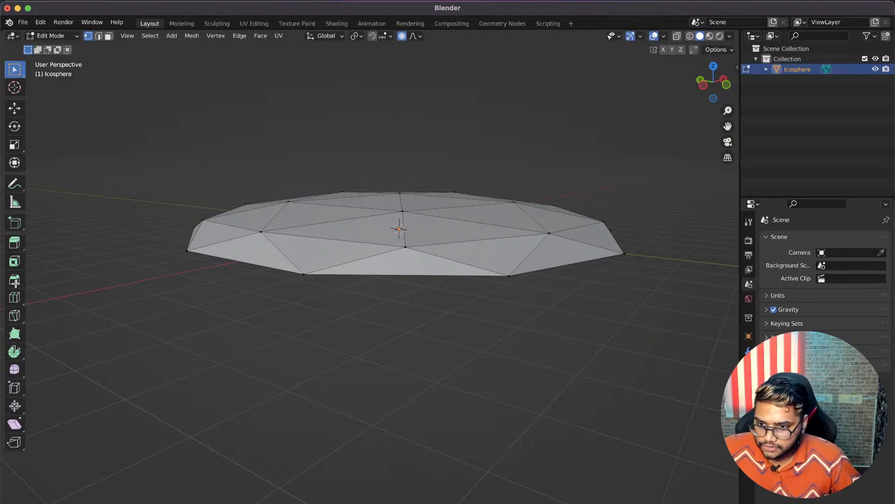
With the Knife tool, cut from two neighbouring lower-ring vertices straight down to the middle of the rim edge below each.
{"action": "left_click", "coordinate": [14, 317]}
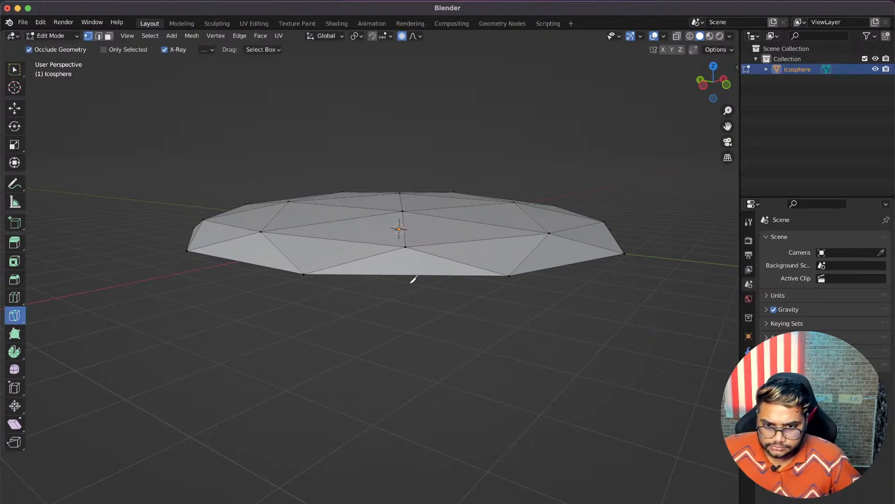
{"action": "left_click", "coordinate": [405, 247]}
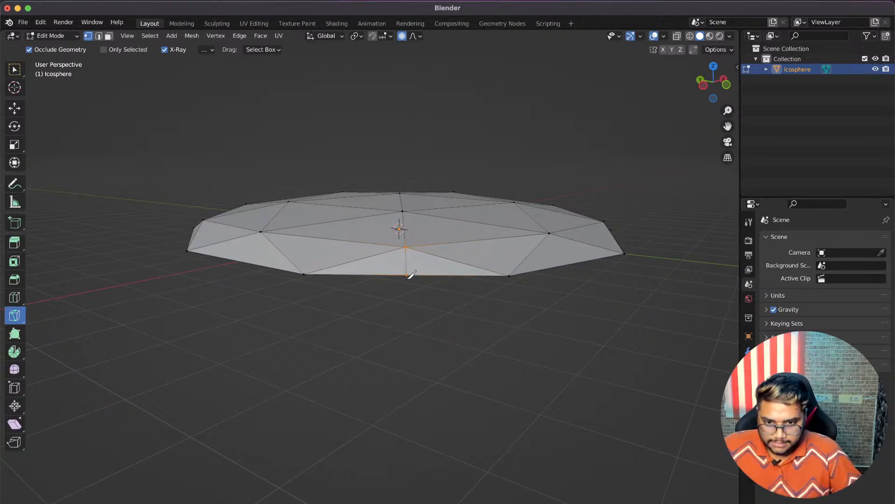
{"action": "scroll", "coordinate": [411, 276], "scroll_direction": "up", "scroll_amount": 5}
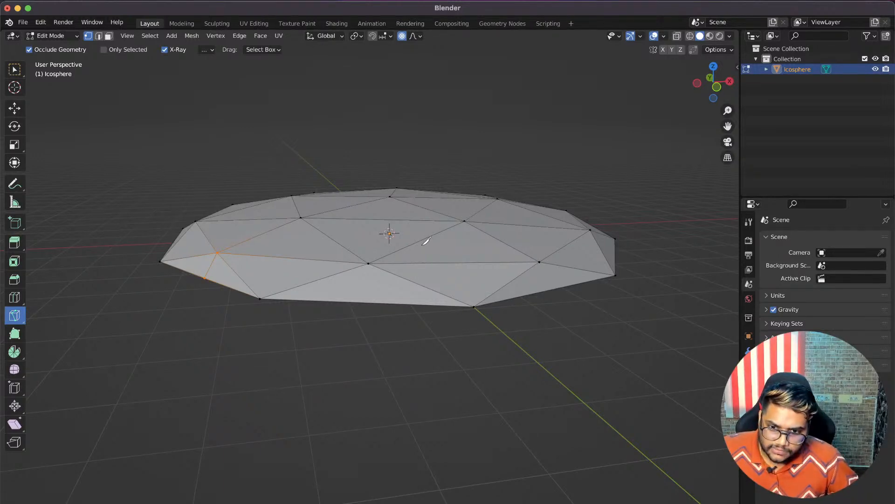
{"action": "left_click", "coordinate": [369, 263]}
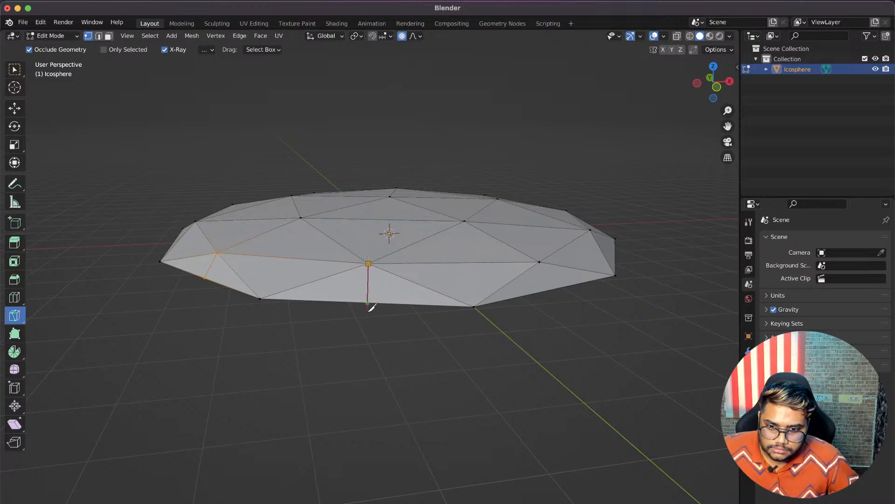
{"action": "left_click", "coordinate": [369, 303]}
{"action": "key", "text": "Return"}
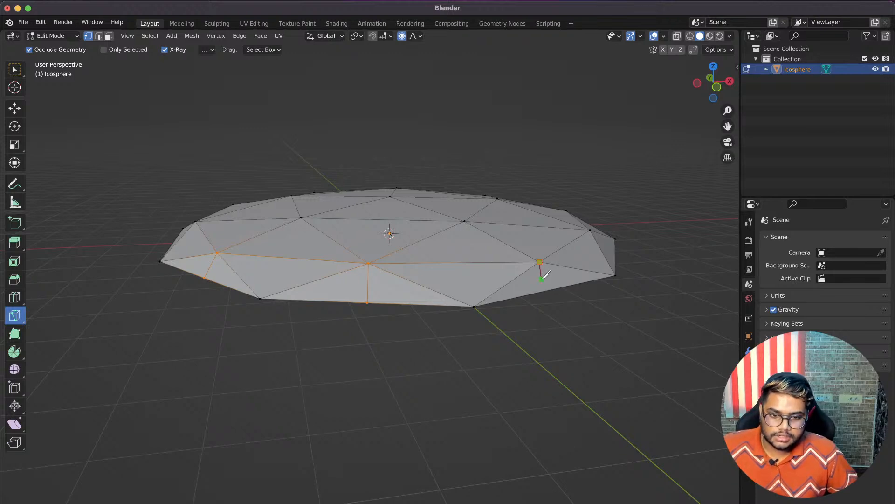
Continue the rim cuts with the Knife tool from the next two lower-ring vertices down to the middle of the rim edges below.
{"action": "mouse_move", "coordinate": [550, 286]}
{"action": "middle_mouse_down"}
{"action": "mouse_move", "coordinate": [529, 282]}
{"action": "mouse_move", "coordinate": [552, 284]}
{"action": "middle_mouse_up"}
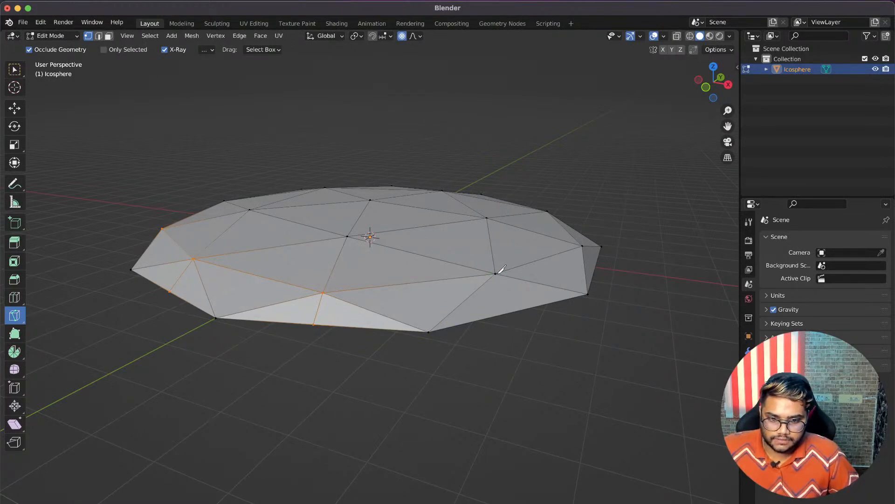
{"action": "left_click", "coordinate": [496, 274]}
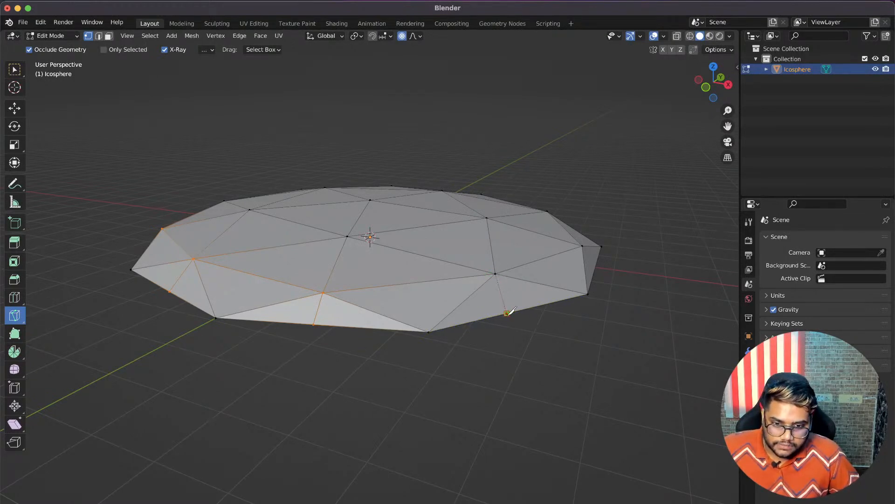
{"action": "left_click", "coordinate": [507, 313]}
{"action": "key", "text": "Return"}
{"action": "scroll", "coordinate": [503, 304], "scroll_direction": "right", "scroll_amount": 10}
{"action": "scroll", "coordinate": [503, 304], "scroll_direction": "up", "scroll_amount": 5}
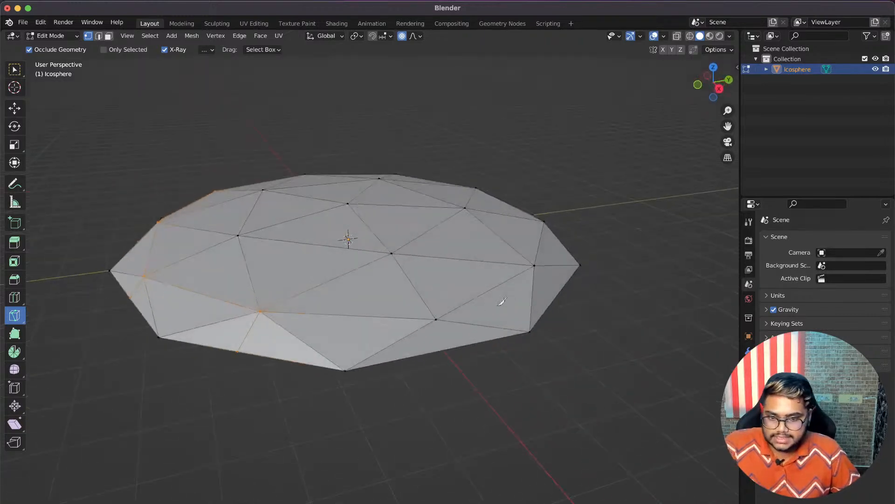
{"action": "left_click", "coordinate": [436, 320]}
{"action": "left_click", "coordinate": [444, 349]}
{"action": "key", "text": "Return"}
Knife-cut from the following three lower-ring vertices around the dome to the midpoints of their rim edges.
{"action": "scroll", "coordinate": [445, 349], "scroll_direction": "right", "scroll_amount": 10}
{"action": "scroll", "coordinate": [445, 349], "scroll_direction": "right", "scroll_amount": 3}
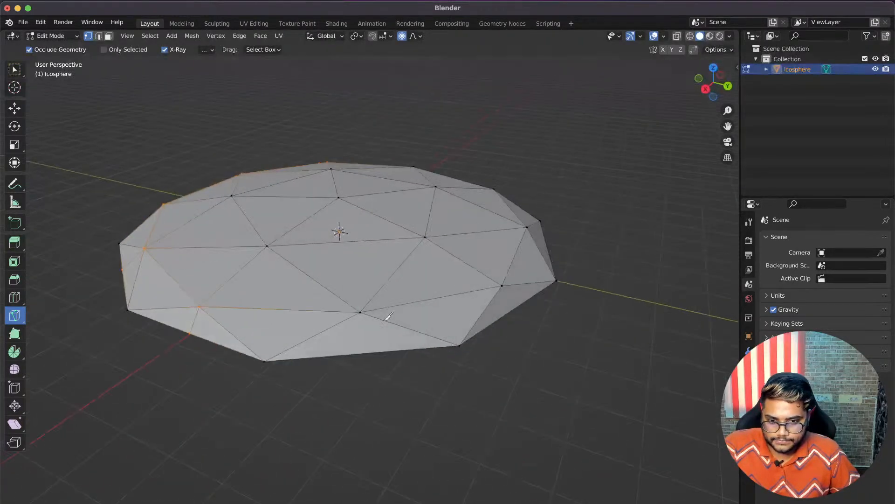
{"action": "left_click", "coordinate": [361, 312]}
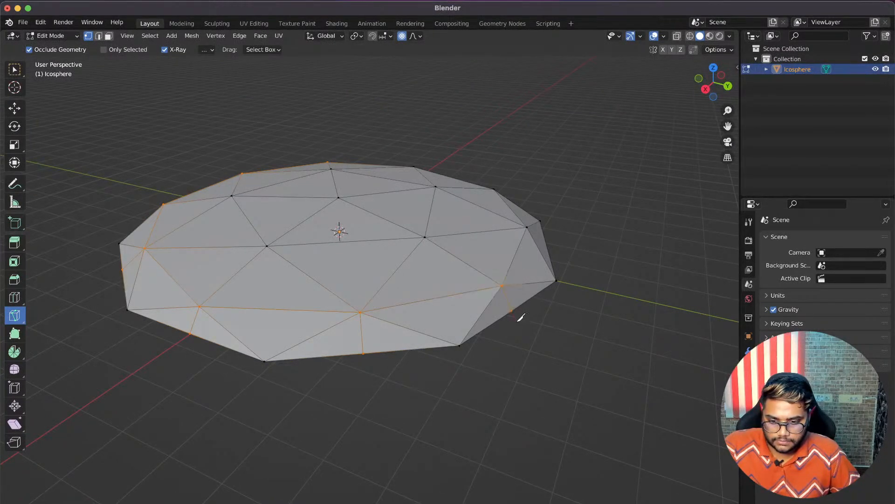
{"action": "scroll", "coordinate": [513, 314], "scroll_direction": "right", "scroll_amount": 8}
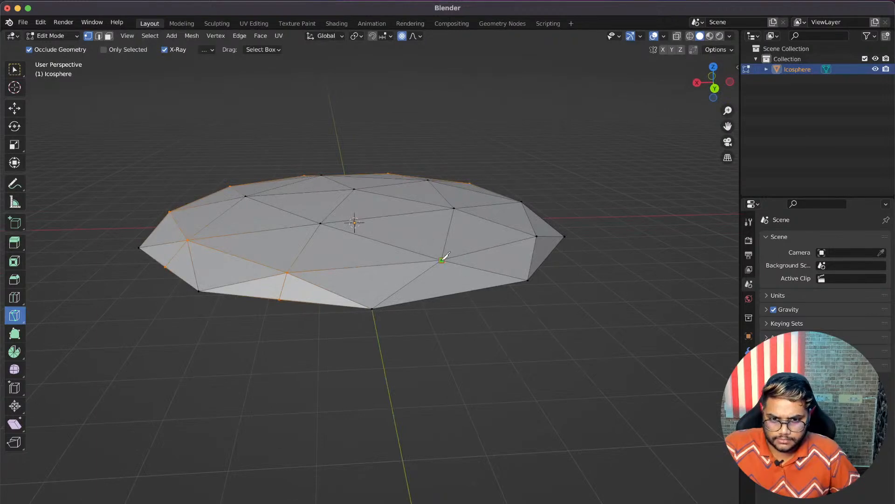
{"action": "left_click", "coordinate": [443, 262]}
{"action": "left_click", "coordinate": [451, 295]}
{"action": "key", "text": "Return"}
Cut the last uncut lower-ring vertices down to their rim edge midpoints, completing the ring of cuts around the dome.
{"action": "scroll", "coordinate": [451, 295], "scroll_direction": "right", "scroll_amount": 6}
{"action": "scroll", "coordinate": [451, 296], "scroll_direction": "right", "scroll_amount": 4}
{"action": "left_click", "coordinate": [396, 290]}
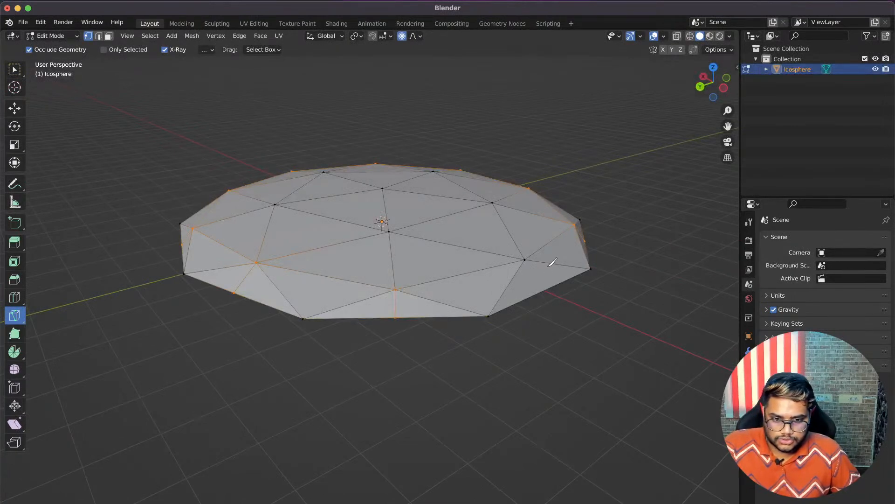
{"action": "left_click", "coordinate": [525, 262]}
{"action": "left_click", "coordinate": [539, 293]}
{"action": "key", "text": "Return"}
{"action": "scroll", "coordinate": [540, 294], "scroll_direction": "right", "scroll_amount": 8}
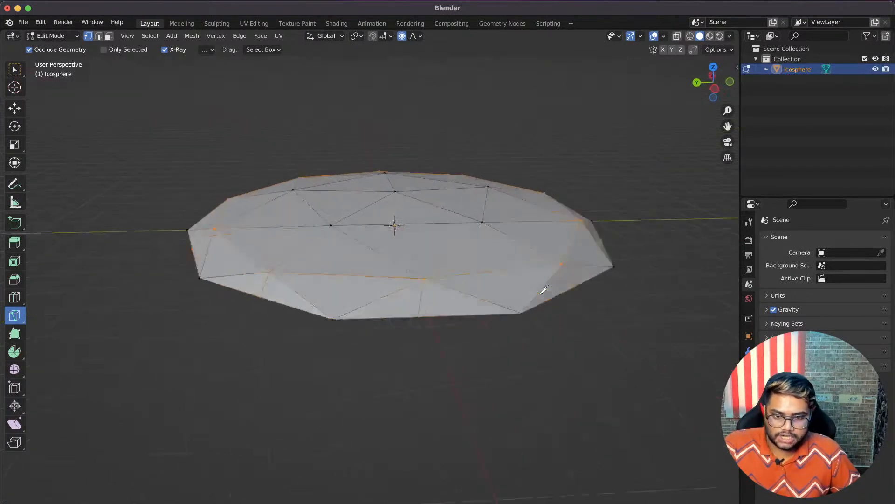
{"action": "scroll", "coordinate": [543, 310], "scroll_direction": "right", "scroll_amount": 5}
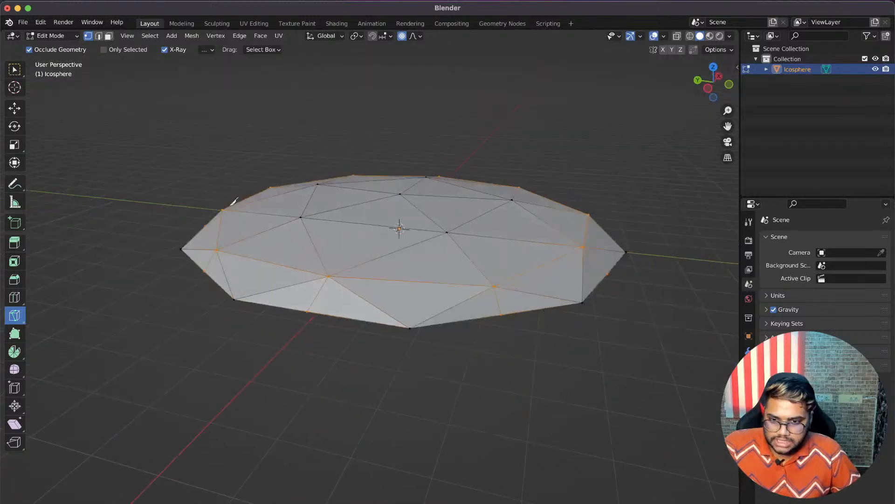
{"action": "left_click", "coordinate": [268, 239]}
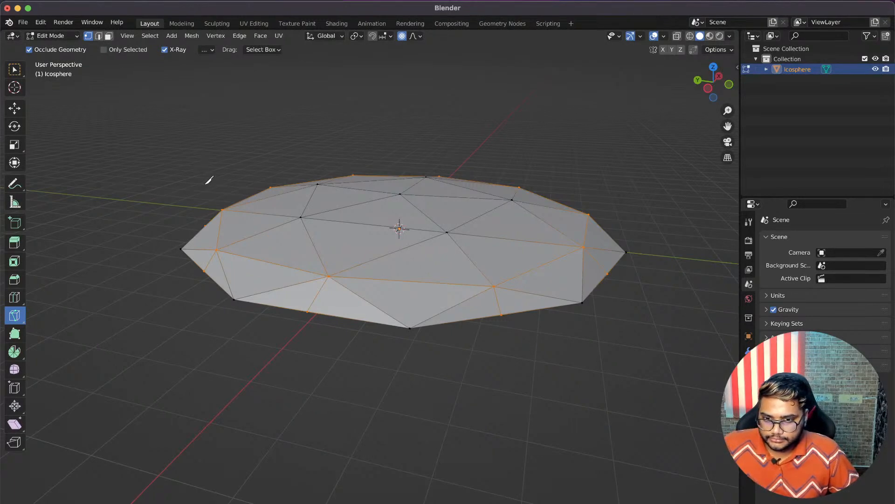
Move one newly cut rim vertex up by about 0.15 m to put an upward notch in the dome's edge.
{"action": "left_click", "coordinate": [14, 70]}
{"action": "left_click", "coordinate": [436, 326]}
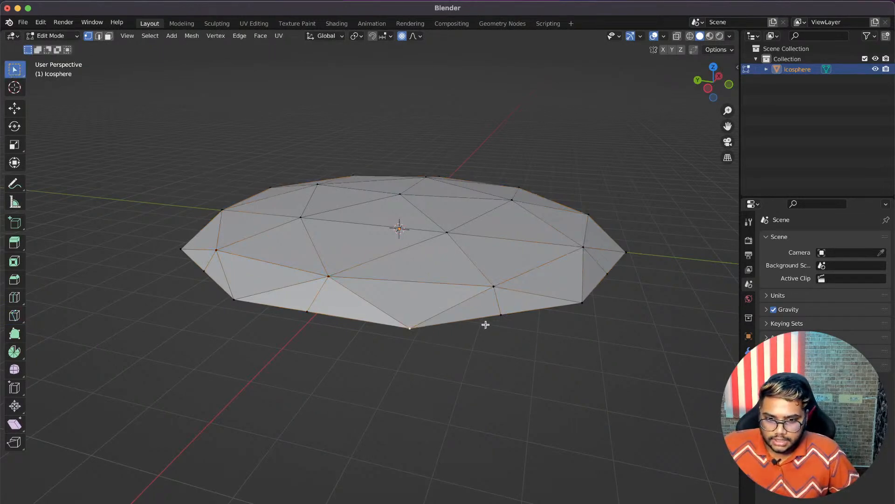
{"action": "key", "text": "g"}
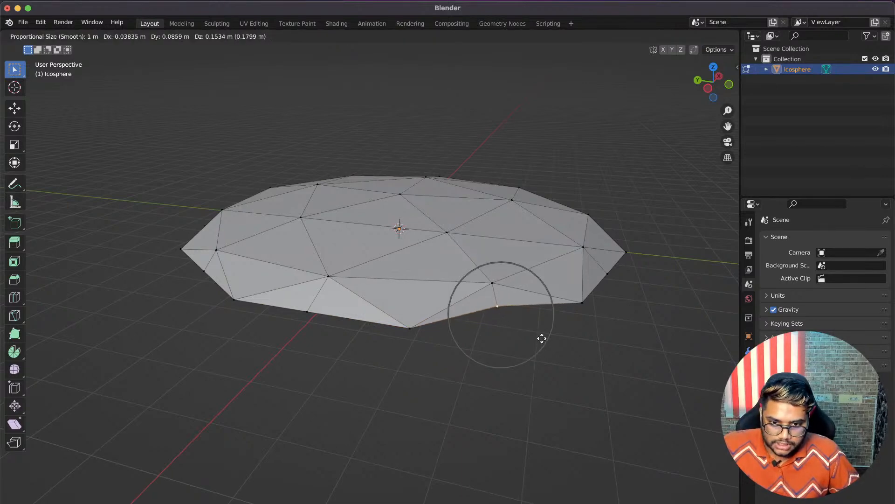
{"action": "left_click", "coordinate": [542, 334]}
{"action": "scroll", "coordinate": [542, 334], "scroll_direction": "right", "scroll_amount": 5}
{"action": "scroll", "coordinate": [542, 334], "scroll_direction": "up", "scroll_amount": 4}
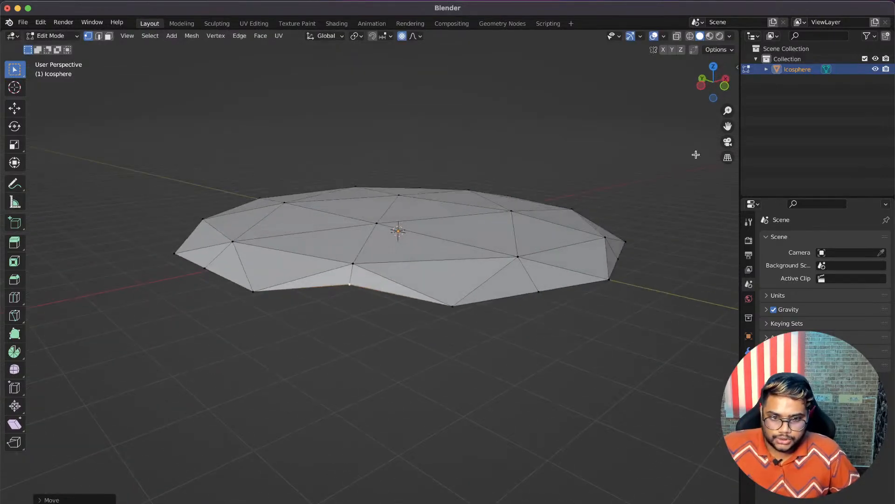
In the front view, pull one cut rim vertex slightly below the base line and raise another one.
{"action": "left_click", "coordinate": [727, 90]}
{"action": "key", "text": "g"}
{"action": "left_click", "coordinate": [326, 237]}
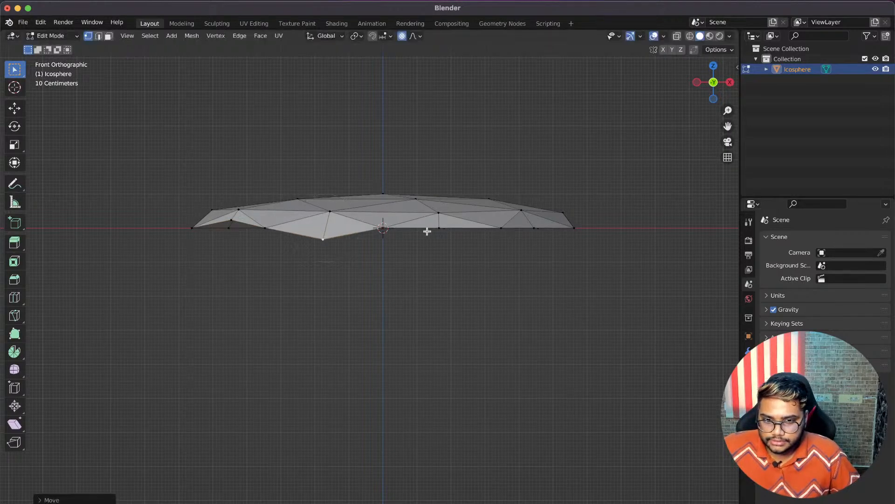
{"action": "left_click", "coordinate": [443, 229]}
{"action": "key", "text": "g"}
{"action": "left_click", "coordinate": [442, 218]}
Shift two more cut rim vertices slightly to make the front part of the dome's edge uneven.
{"action": "left_click", "coordinate": [446, 226]}
{"action": "scroll", "coordinate": [448, 226], "scroll_direction": "up", "scroll_amount": 4}
{"action": "key", "text": "g"}
{"action": "left_click", "coordinate": [449, 220]}
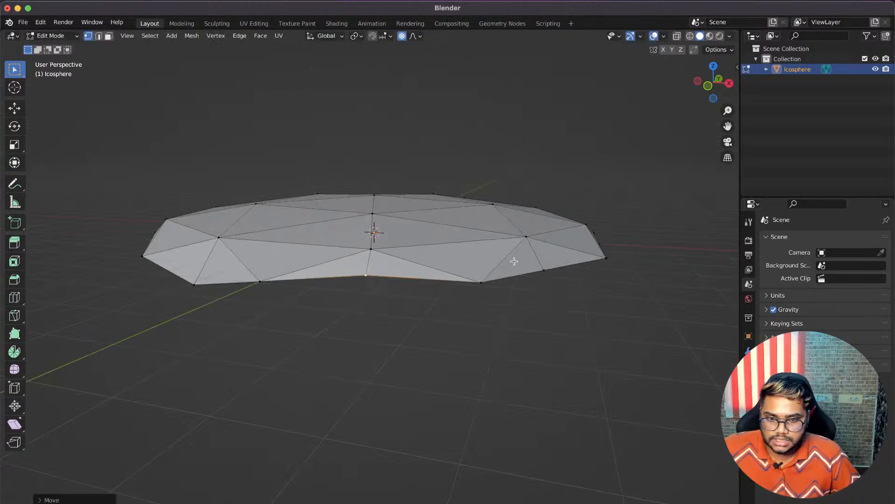
{"action": "key", "text": "g"}
{"action": "left_click", "coordinate": [542, 264]}
{"action": "middle_click_drag", "start_coordinate": [542, 263], "coordinate": [559, 278]}
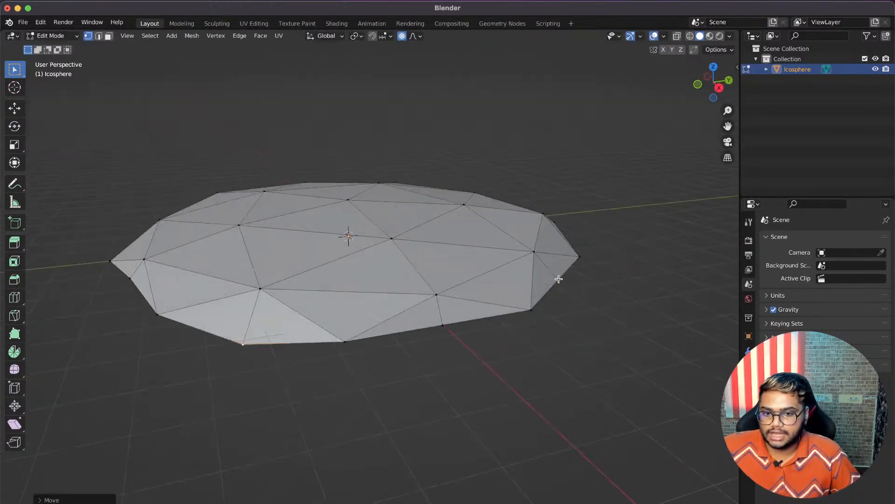
Looking down on the dome, offset further cut rim vertices to break up its round outline.
{"action": "scroll", "coordinate": [559, 279], "scroll_direction": "up", "scroll_amount": 5}
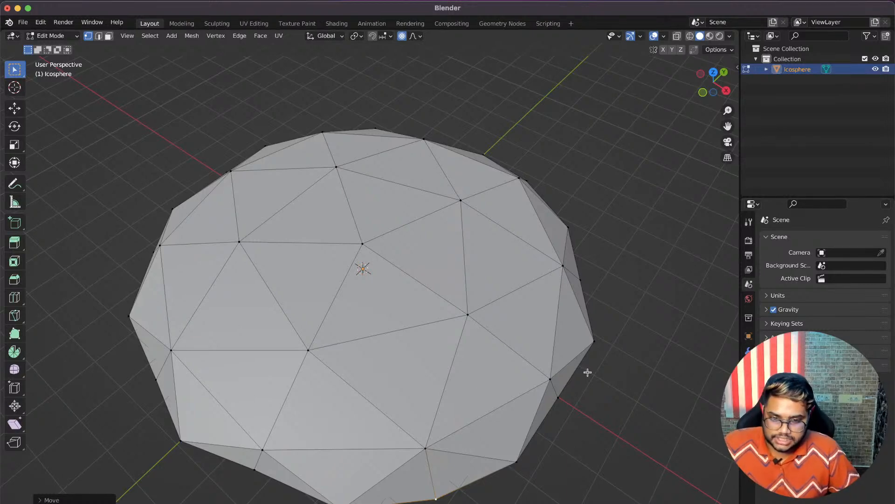
{"action": "left_click", "coordinate": [582, 289]}
{"action": "key", "text": "g"}
{"action": "left_click", "coordinate": [618, 292]}
{"action": "scroll", "coordinate": [619, 292], "scroll_direction": "down", "scroll_amount": 5}
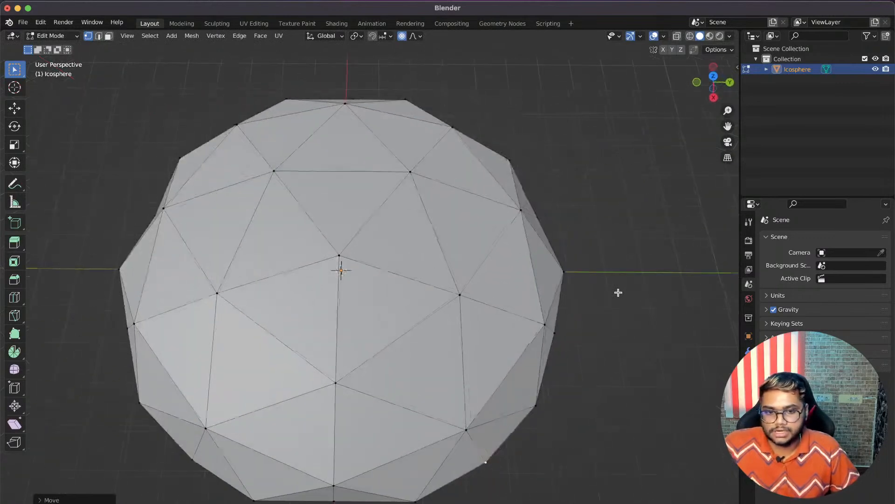
{"action": "left_click", "coordinate": [560, 324]}
{"action": "key", "text": "g"}
{"action": "left_click", "coordinate": [560, 321]}
Reposition cut rim vertices on the far side of the dome, raising one slightly above the base line.
{"action": "scroll", "coordinate": [561, 313], "scroll_direction": "up", "scroll_amount": 5}
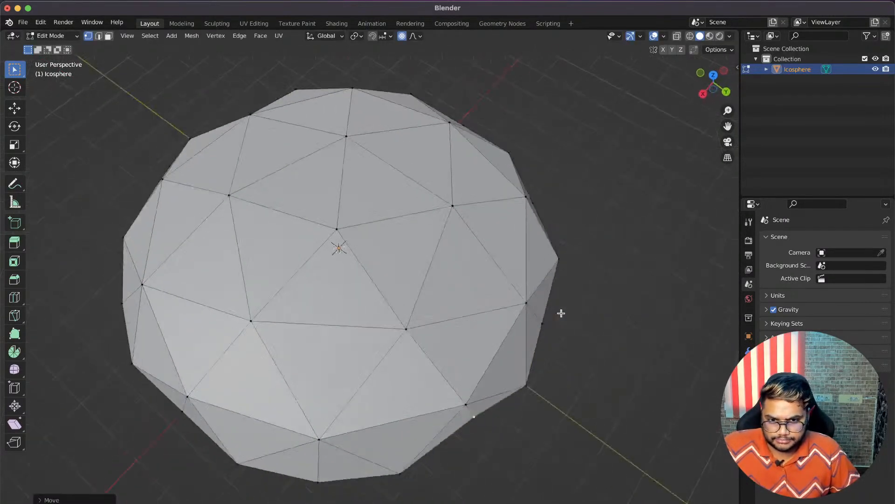
{"action": "scroll", "coordinate": [566, 334], "scroll_direction": "down", "scroll_amount": 5}
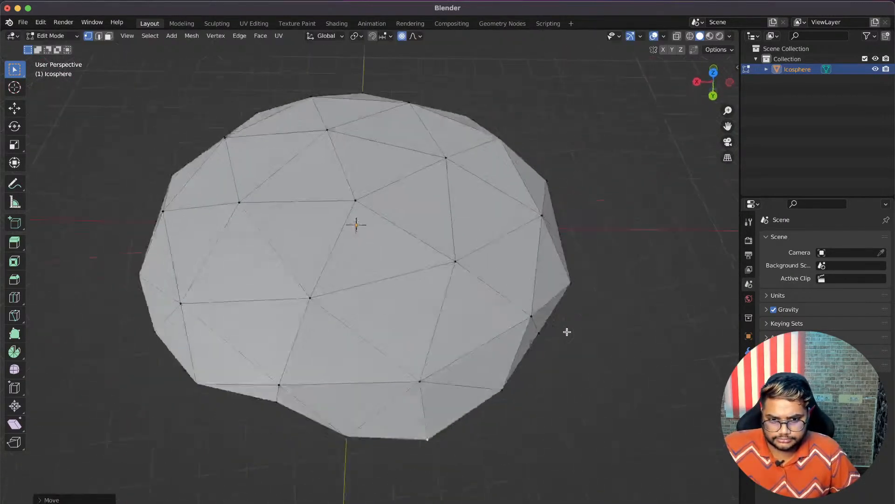
{"action": "scroll", "coordinate": [564, 333], "scroll_direction": "down", "scroll_amount": 5}
{"action": "left_click", "coordinate": [516, 336]}
{"action": "key", "text": "g"}
{"action": "left_click", "coordinate": [526, 327]}
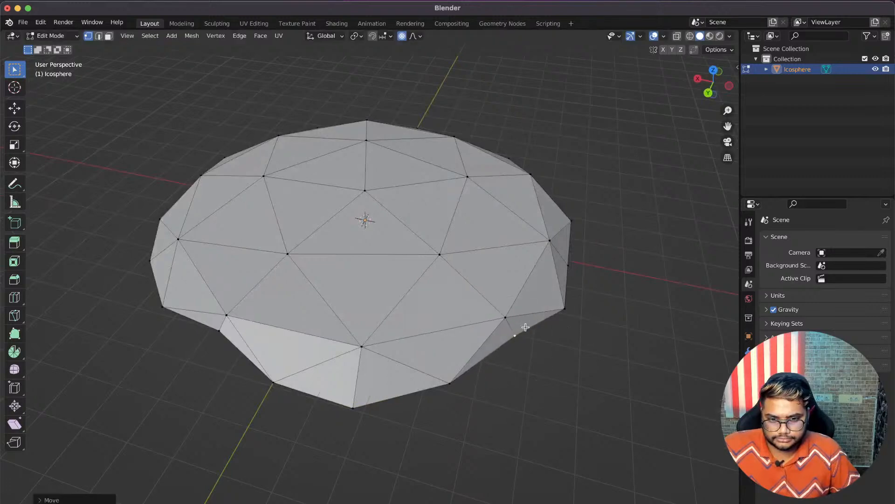
{"action": "scroll", "coordinate": [526, 327], "scroll_direction": "up", "scroll_amount": 8}
{"action": "key", "text": "g"}
{"action": "left_click", "coordinate": [481, 250]}
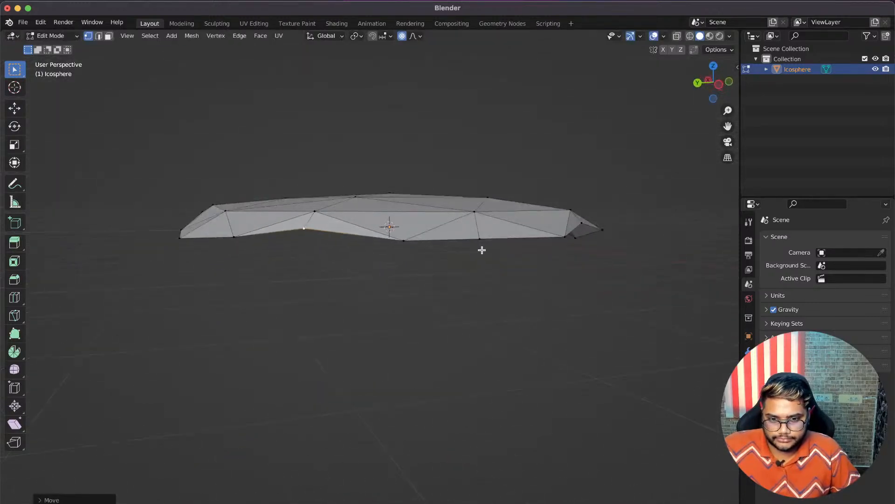
Adjust the remaining cut rim vertices, then return to Object Mode with the irregular dome.
{"action": "key", "text": "g"}
{"action": "left_click", "coordinate": [482, 244]}
{"action": "scroll", "coordinate": [483, 242], "scroll_direction": "down", "scroll_amount": 5}
{"action": "key", "text": "g"}
{"action": "left_click", "coordinate": [494, 245]}
{"action": "key", "text": "Tab"}
{"action": "scroll", "coordinate": [494, 245], "scroll_direction": "down", "scroll_amount": 8}
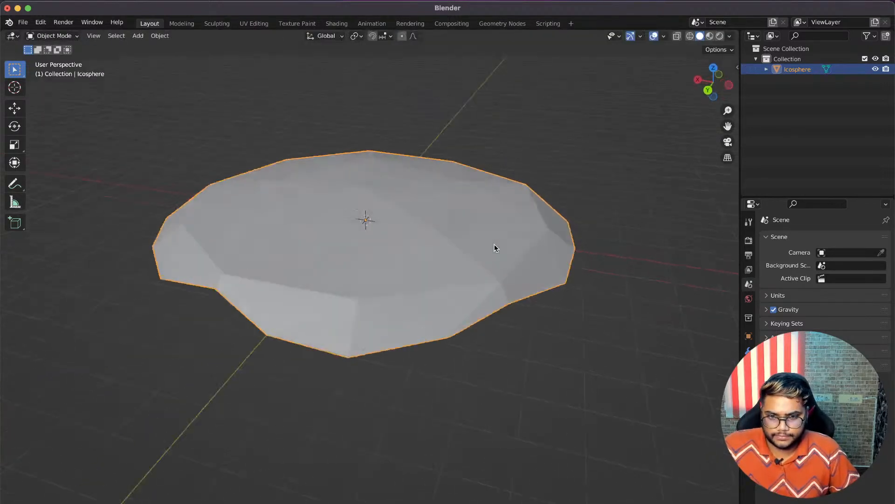
{"action": "scroll", "coordinate": [496, 247], "scroll_direction": "left", "scroll_amount": 8}
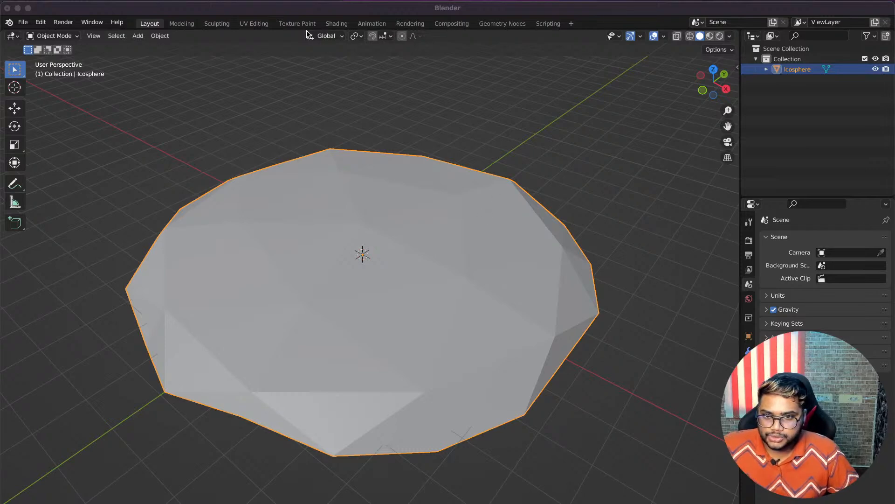
Open the dome for UV editing, select the whole mesh and enlarge the 3D view beside the UV layout.
{"action": "left_click", "coordinate": [243, 22]}
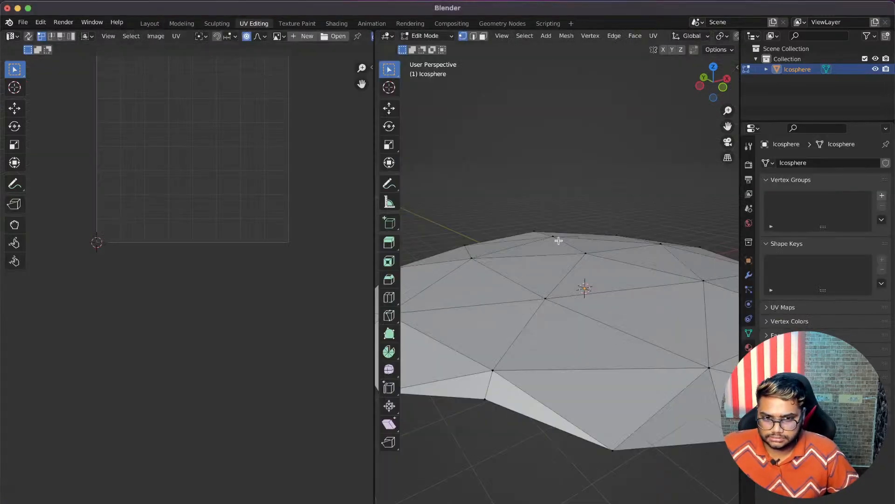
{"action": "key", "text": "a"}
{"action": "scroll", "coordinate": [557, 239], "scroll_direction": "down", "scroll_amount": 5}
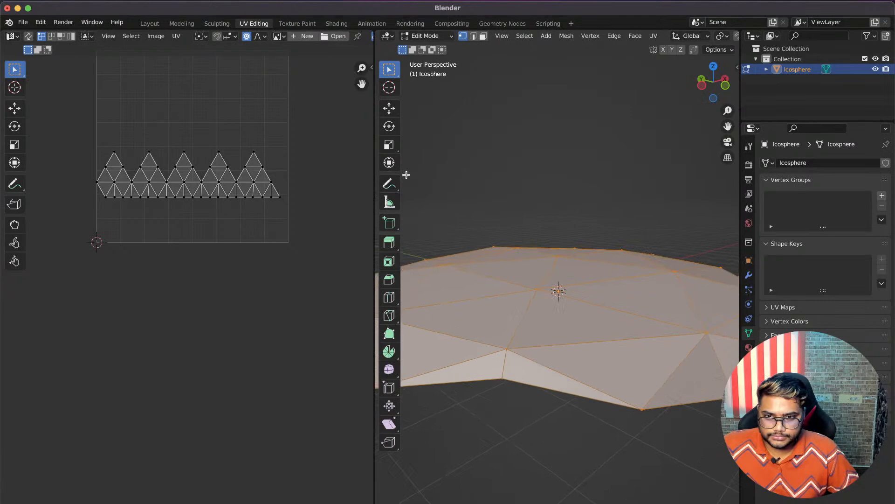
{"action": "left_click_drag", "start_coordinate": [375, 168], "coordinate": [256, 182]}
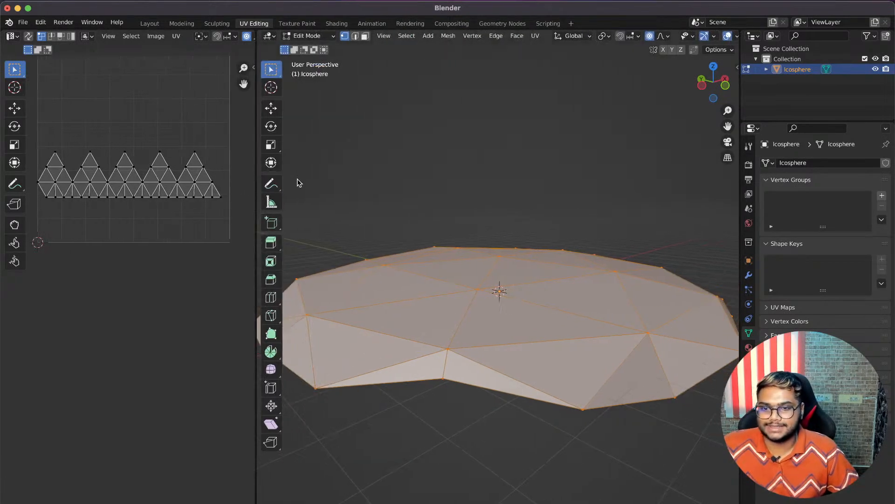
{"action": "scroll", "coordinate": [434, 215], "scroll_direction": "left", "scroll_amount": 2}
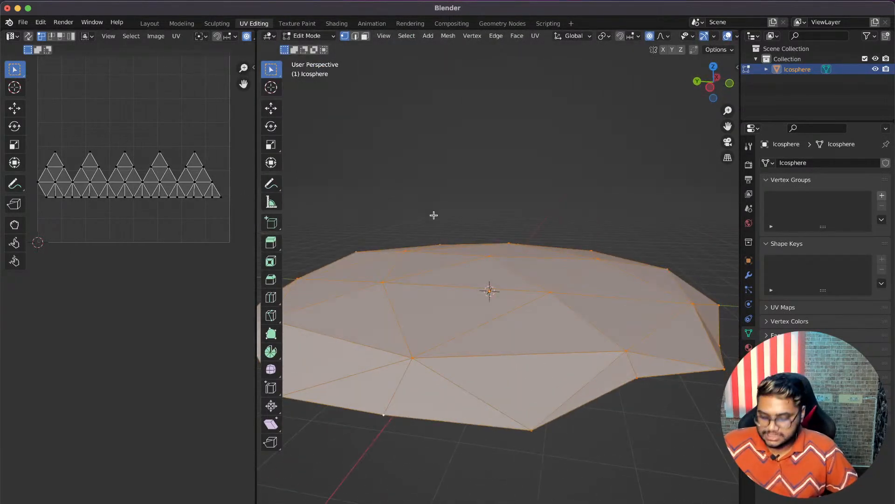
Unwrap the selected mesh with Smart UV Project at a 66° angle limit and zero island margin.
{"action": "key", "text": "u"}
{"action": "left_click", "coordinate": [424, 232]}
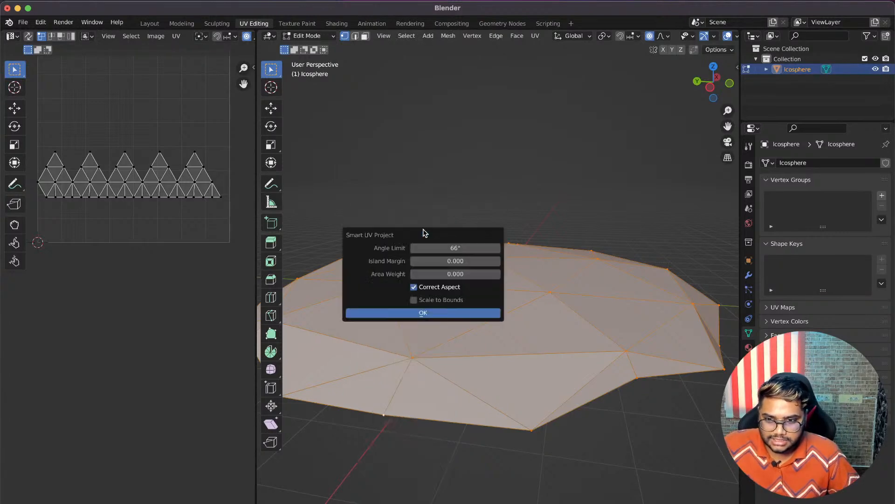
{"action": "left_click", "coordinate": [423, 312]}
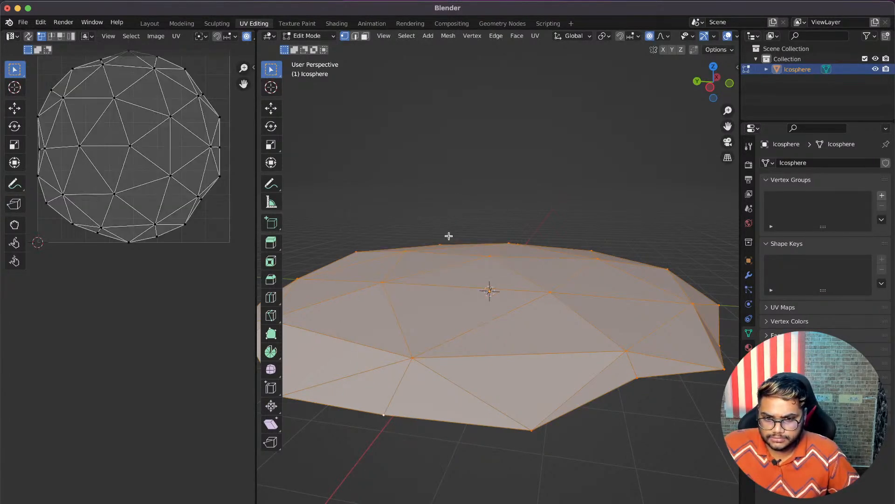
{"action": "scroll", "coordinate": [452, 237], "scroll_direction": "up", "scroll_amount": 2}
{"action": "scroll", "coordinate": [452, 236], "scroll_direction": "down", "scroll_amount": 5}
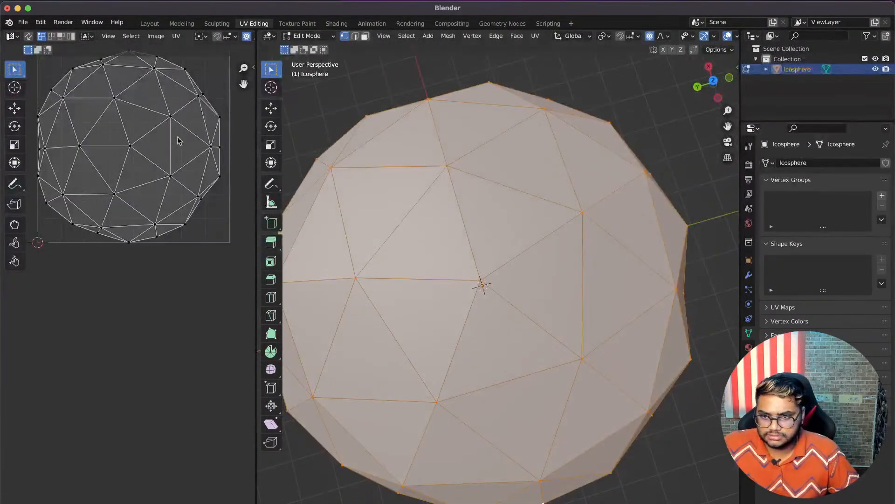
{"action": "scroll", "coordinate": [157, 133], "scroll_direction": "left", "scroll_amount": 3}
{"action": "scroll", "coordinate": [157, 133], "scroll_direction": "left", "scroll_amount": 2}
{"action": "scroll", "coordinate": [157, 132], "scroll_direction": "up", "scroll_amount": 2}
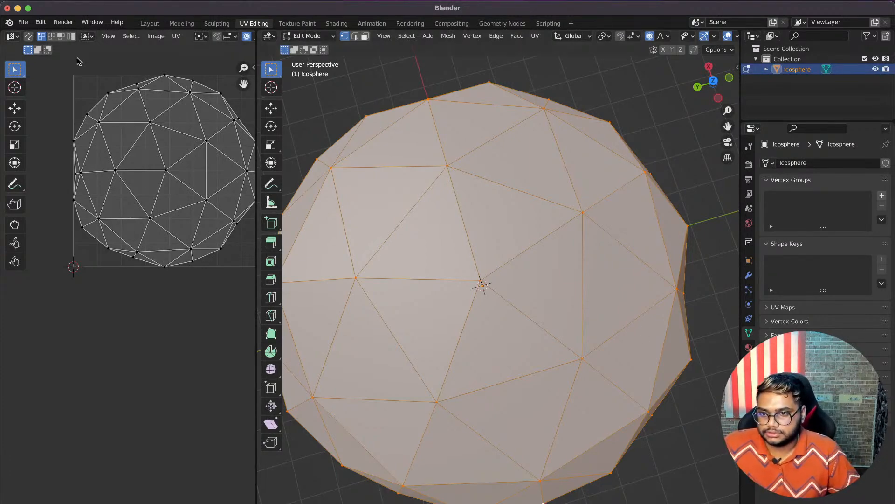
Save the Blender scene as floor.blend in the liveBuild folder.
{"action": "key", "text": "super+s"}
{"action": "left_click_drag", "start_coordinate": [206, 136], "coordinate": [279, 124]}
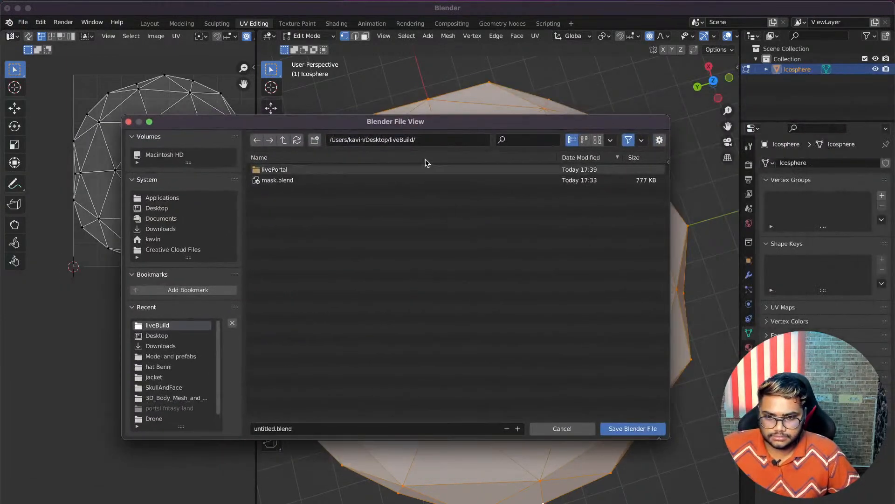
{"action": "left_click", "coordinate": [264, 429]}
{"action": "left_click", "coordinate": [264, 428]}
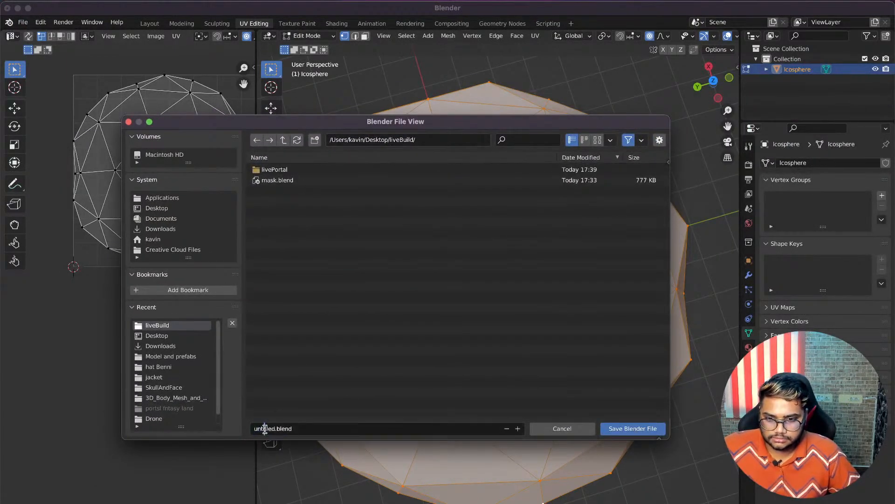
{"action": "double_click", "coordinate": [265, 429]}
{"action": "type", "text": "floor"}
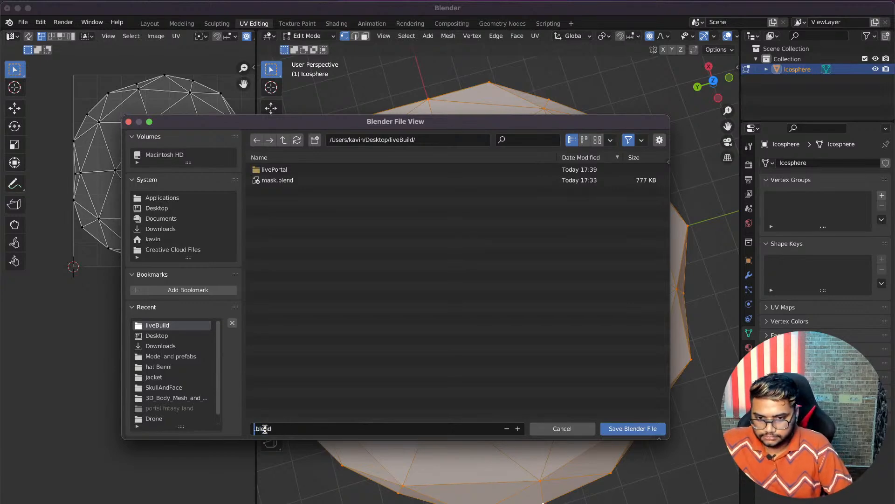
{"action": "key", "text": "Return"}
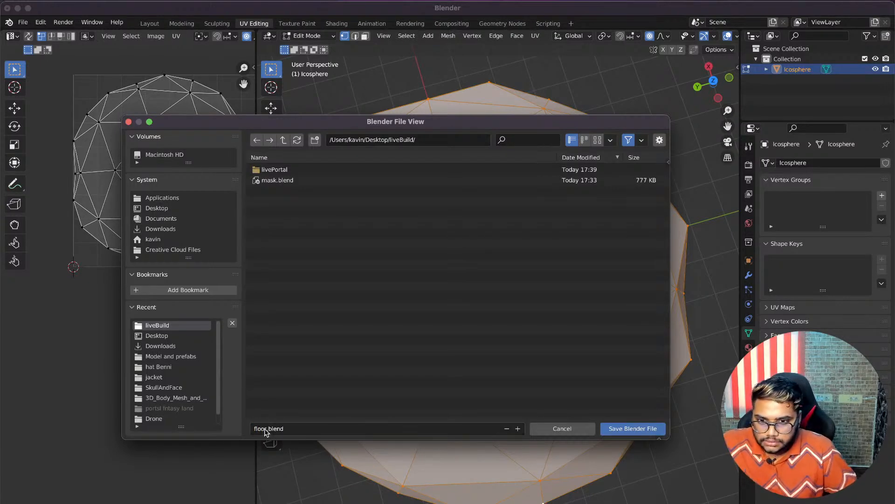
{"action": "left_click", "coordinate": [616, 431]}
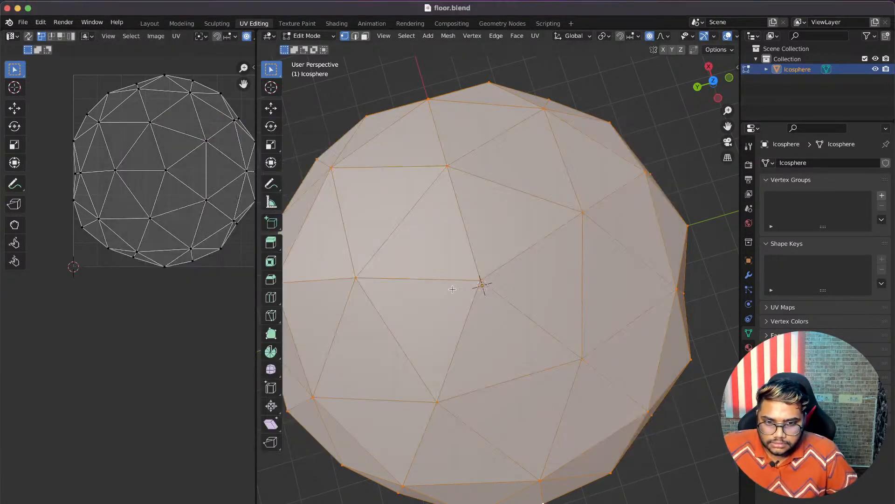
Export the floor mesh as floor.fbx to the liveBuild folder with the default FBX settings.
{"action": "left_click", "coordinate": [22, 23]}
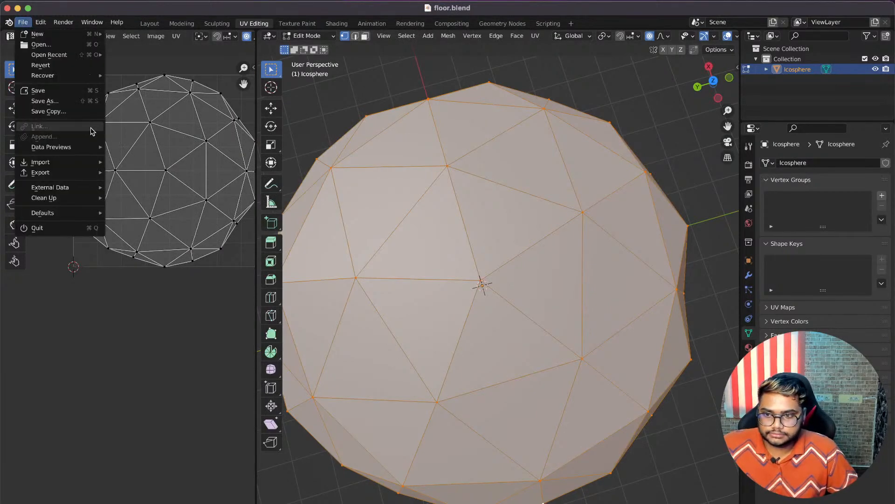
{"action": "mouse_move", "coordinate": [58, 172]}
{"action": "left_click", "coordinate": [147, 267]}
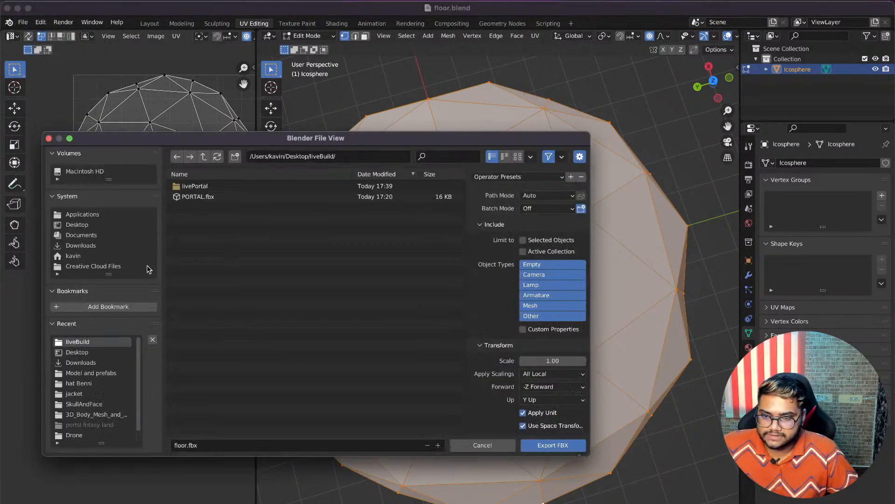
{"action": "left_click", "coordinate": [544, 446]}
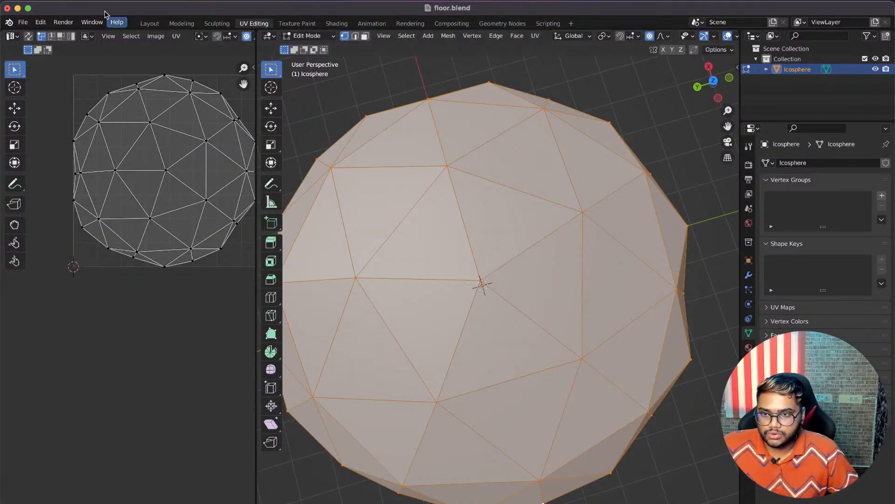
Switch to the livePortal project in Spark AR Studio and import the exported floor model into its assets.
{"action": "key", "text": "alt+a"}
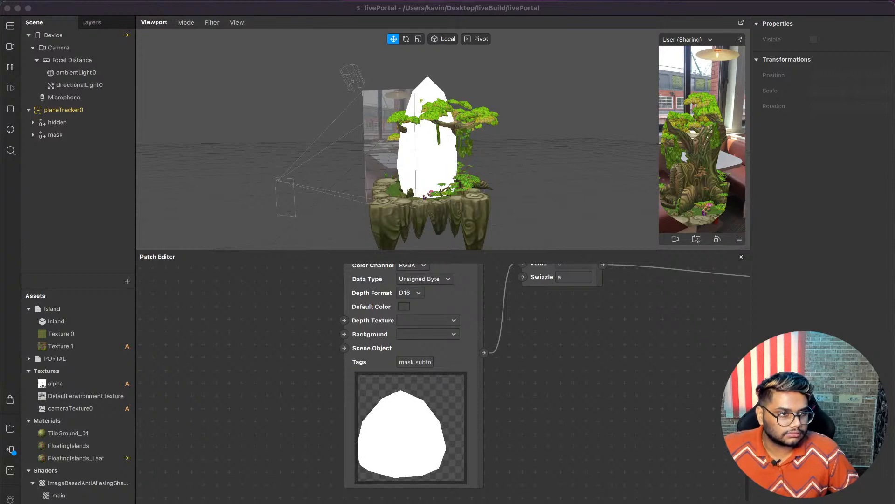
{"action": "left_click_drag", "start_coordinate": [886, 345], "coordinate": [77, 412]}
{"action": "left_click", "coordinate": [98, 371]}
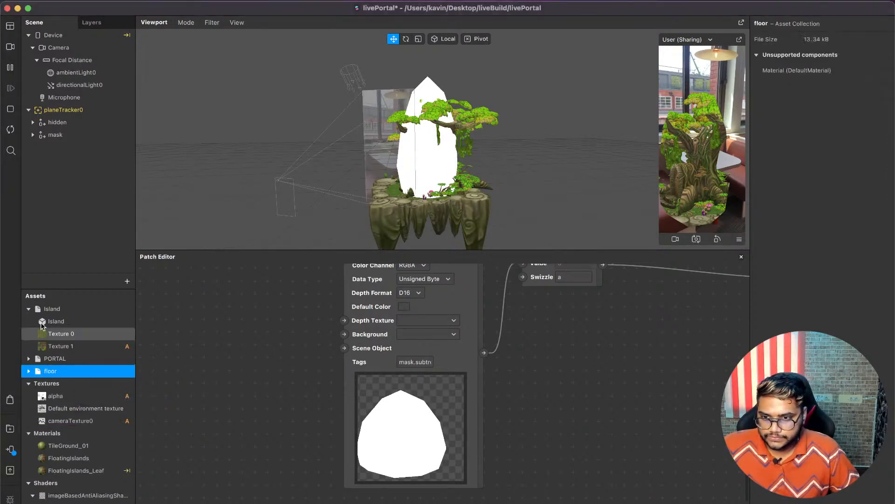
Add a null object under planeTracker0, alongside the hidden and mask objects.
{"action": "left_click", "coordinate": [81, 121]}
{"action": "left_click", "coordinate": [65, 109]}
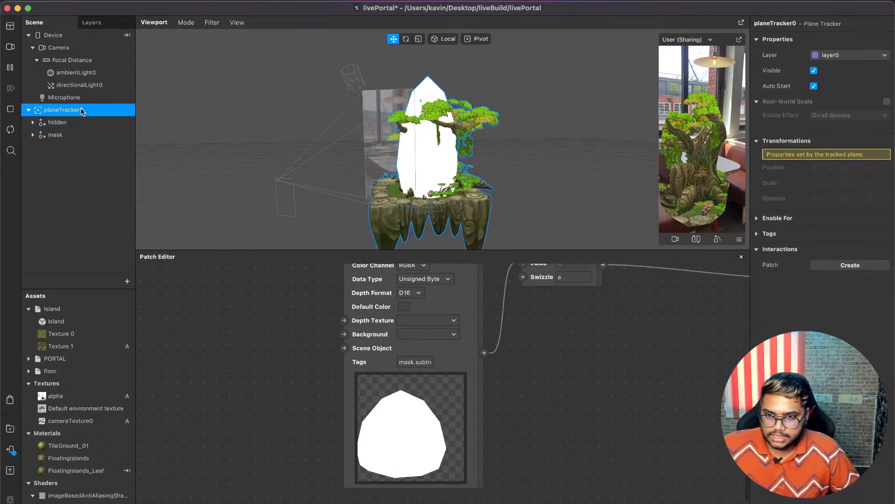
{"action": "right_click", "coordinate": [83, 111]}
{"action": "mouse_move", "coordinate": [104, 120]}
{"action": "left_click", "coordinate": [180, 192]}
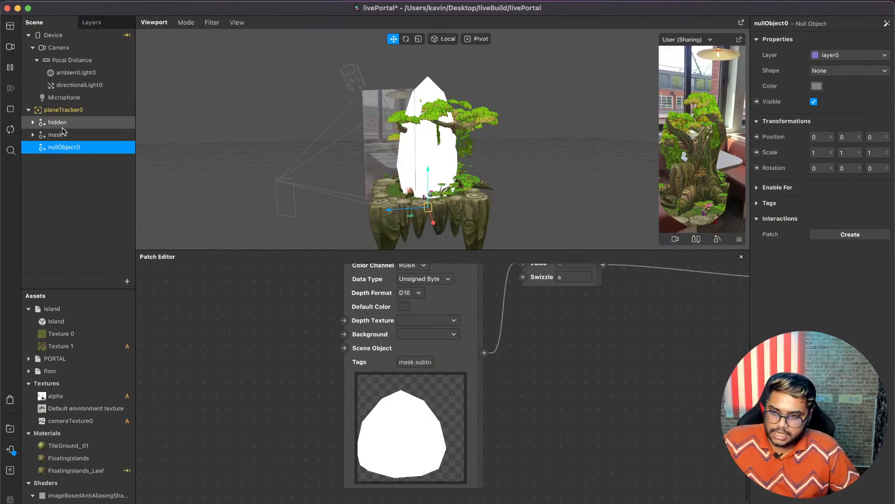
{"action": "left_click", "coordinate": [79, 136]}
{"action": "left_click", "coordinate": [84, 149]}
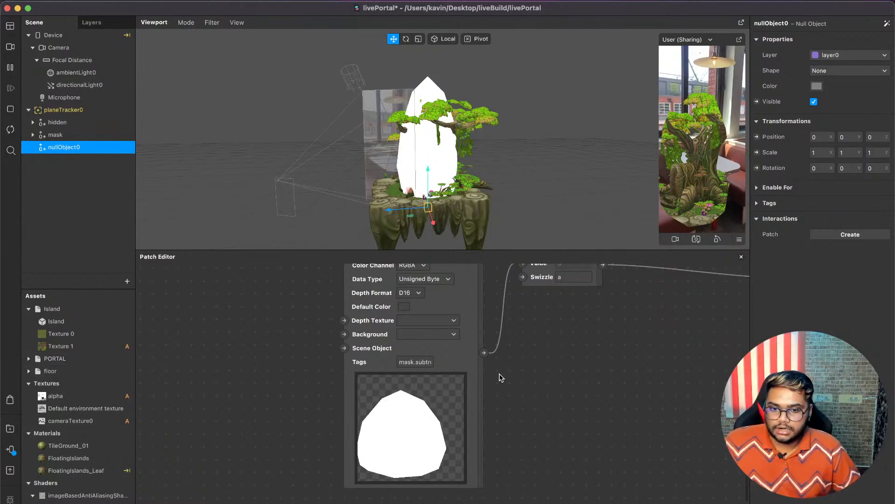
Collapse the texture preview on the mask's Scene Render Pass patch to tidy the patch graph.
{"action": "scroll", "coordinate": [500, 378], "scroll_direction": "up", "scroll_amount": 5}
{"action": "scroll", "coordinate": [500, 378], "scroll_direction": "right", "scroll_amount": 5}
{"action": "scroll", "coordinate": [500, 377], "scroll_direction": "up", "scroll_amount": 3}
{"action": "scroll", "coordinate": [500, 377], "scroll_direction": "right", "scroll_amount": 5}
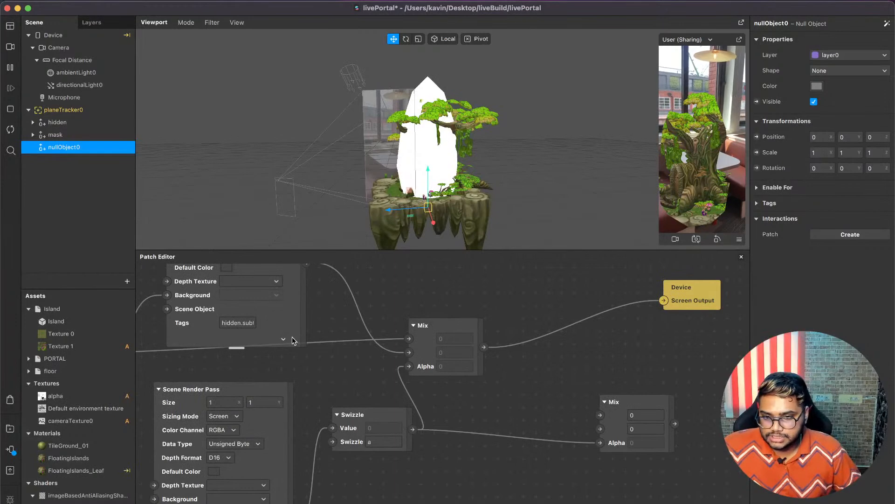
{"action": "left_click", "coordinate": [283, 338]}
{"action": "left_click", "coordinate": [282, 337]}
{"action": "scroll", "coordinate": [367, 404], "scroll_direction": "down", "scroll_amount": 5}
{"action": "scroll", "coordinate": [366, 404], "scroll_direction": "left", "scroll_amount": 2}
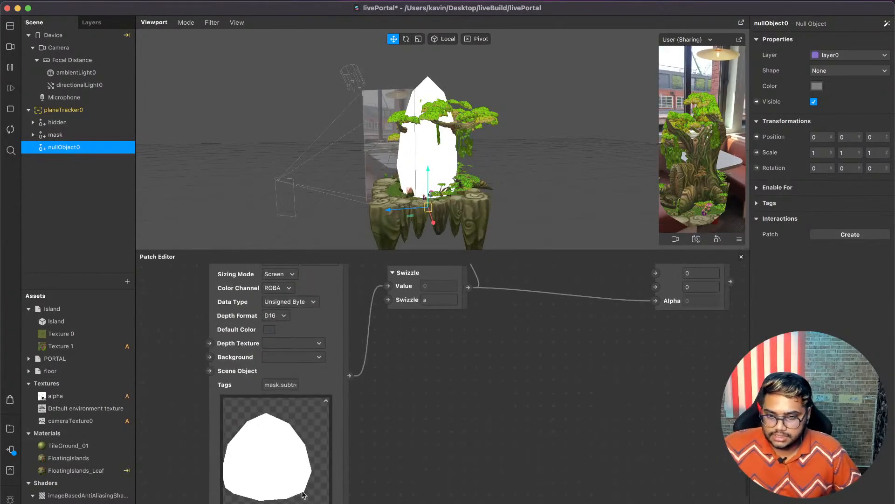
{"action": "left_click", "coordinate": [326, 403]}
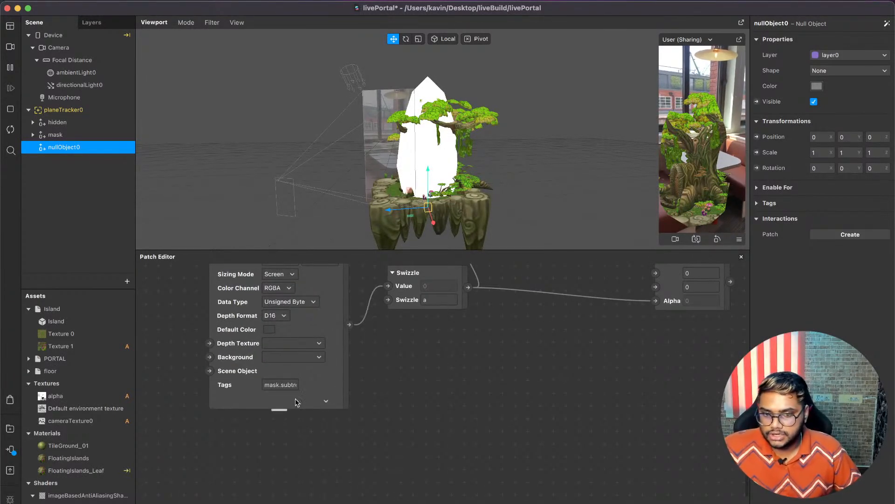
{"action": "scroll", "coordinate": [415, 400], "scroll_direction": "up", "scroll_amount": 3}
{"action": "scroll", "coordinate": [428, 123], "scroll_direction": "up", "scroll_amount": 5}
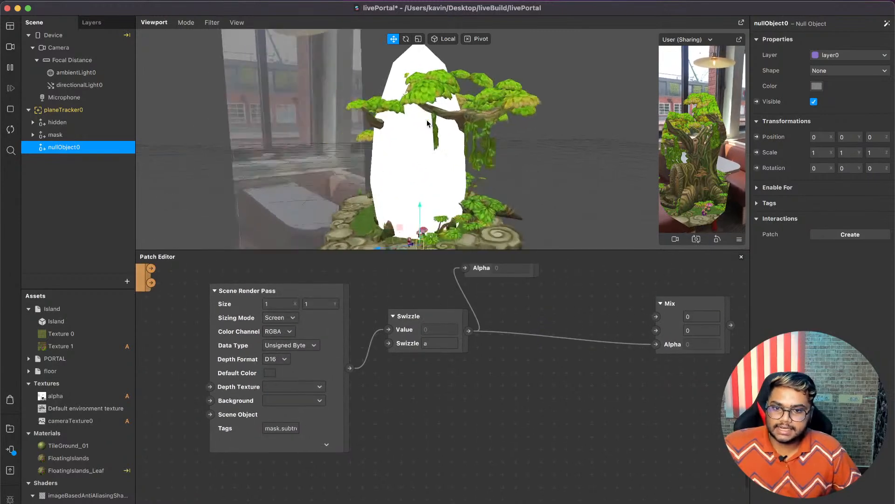
Find the Icosphere mesh inside the mask's PORTAL object and set its Y and Z scale to 0.6.
{"action": "left_click_drag", "start_coordinate": [428, 123], "coordinate": [635, 155], "text": "alt"}
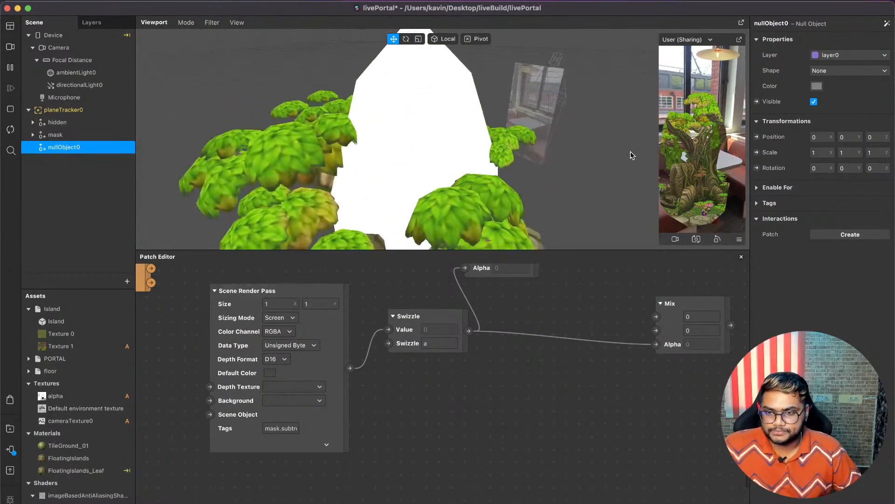
{"action": "left_click", "coordinate": [33, 134]}
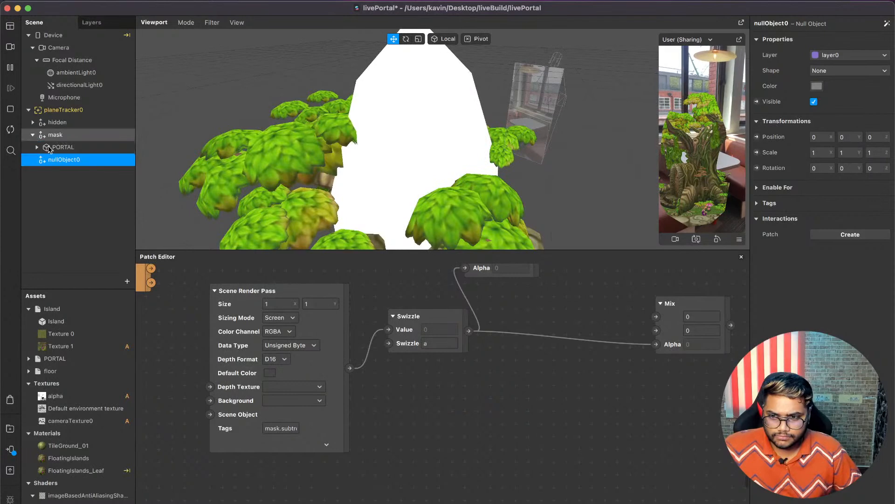
{"action": "left_click", "coordinate": [65, 150]}
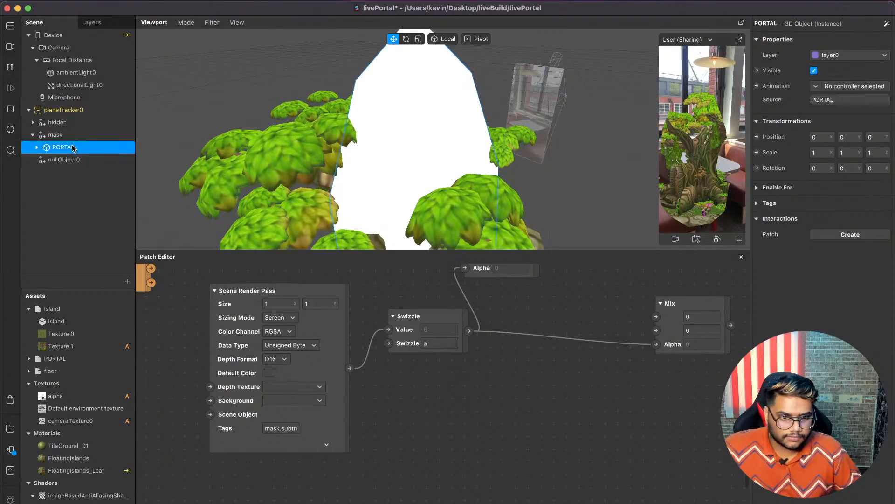
{"action": "left_click", "coordinate": [37, 148]}
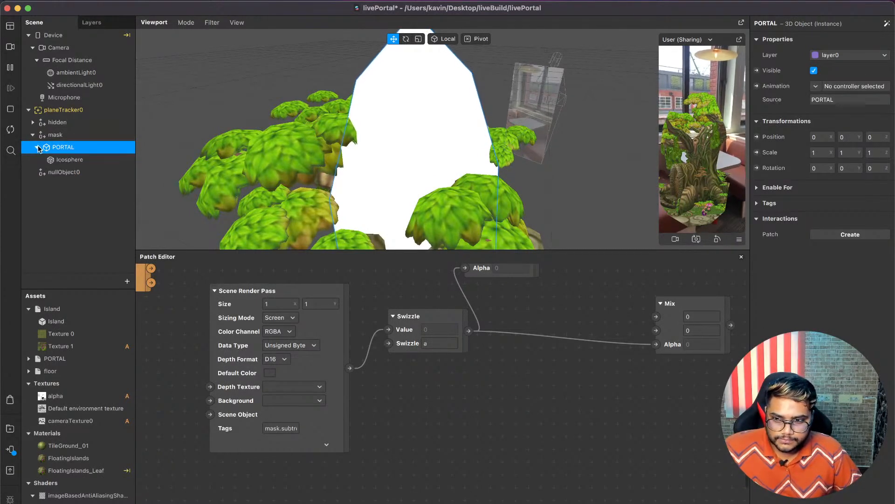
{"action": "left_click", "coordinate": [68, 159]}
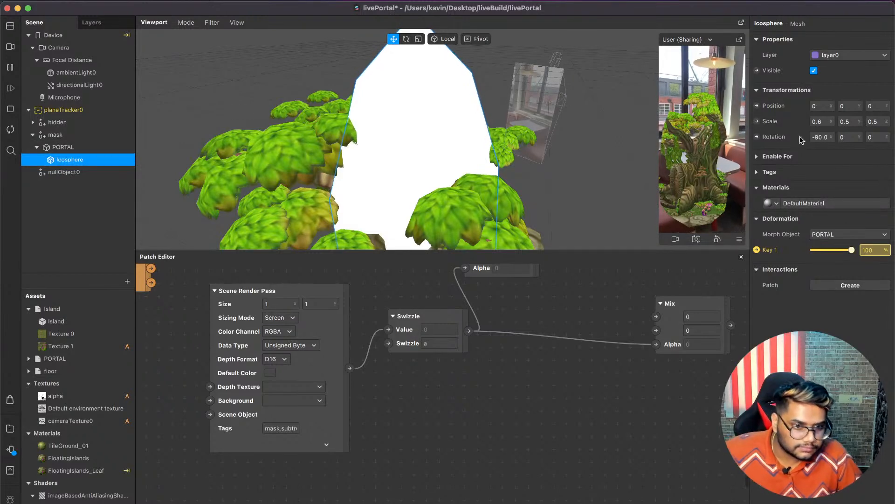
{"action": "left_click", "coordinate": [846, 122]}
{"action": "key", "text": "BackSpace"}
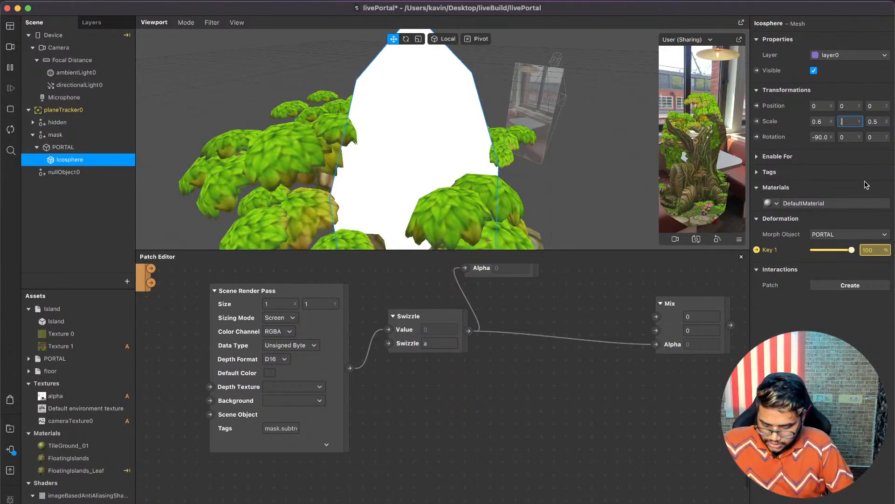
{"action": "type", "text": "0.6"}
{"action": "key", "text": "Tab"}
{"action": "type", "text": "0.6"}
{"action": "key", "text": "Return"}
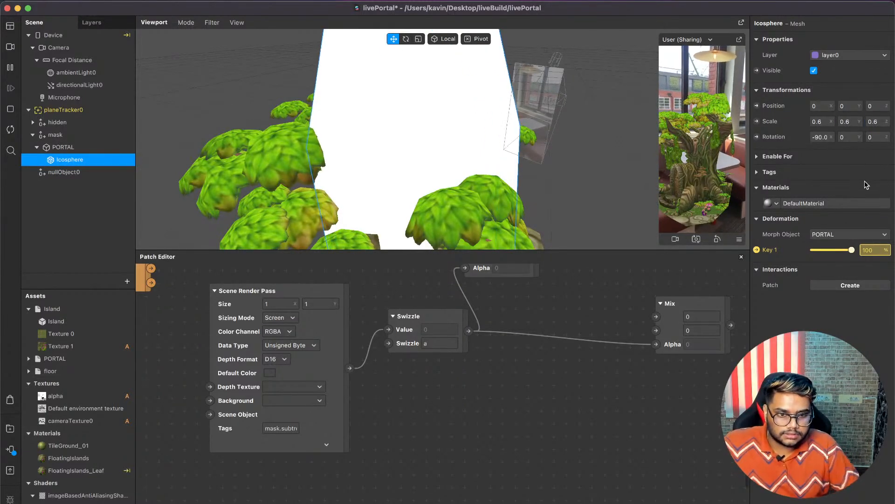
Set the mask Icosphere's Z scale to 0.5, then collapse the PORTAL object in the scene hierarchy.
{"action": "left_click", "coordinate": [880, 121]}
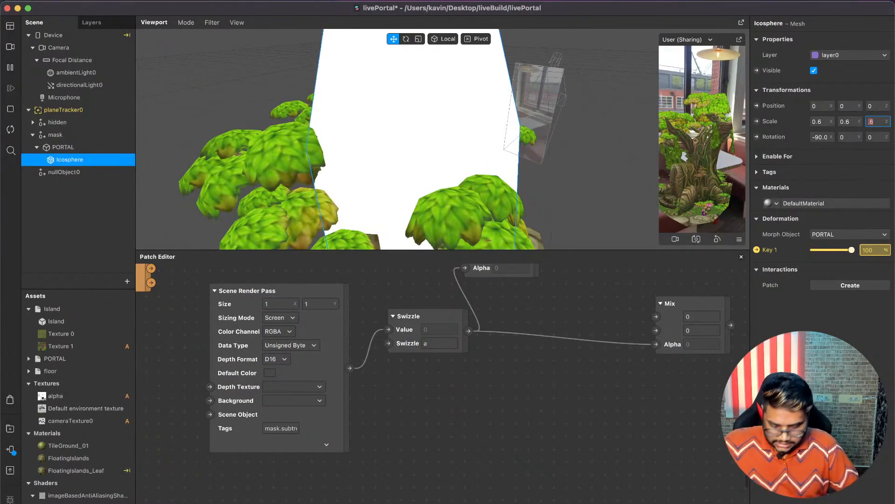
{"action": "type", "text": "0.5"}
{"action": "key", "text": "Return"}
{"action": "left_click_drag", "start_coordinate": [598, 163], "coordinate": [560, 136]}
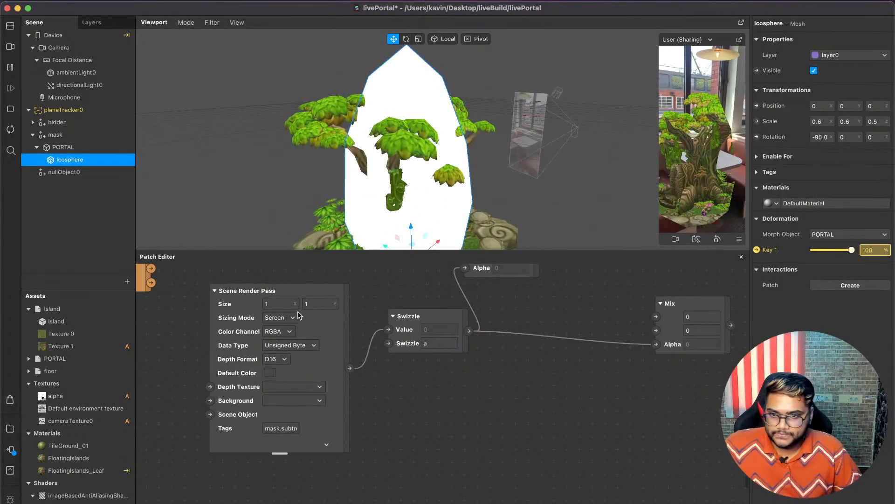
{"action": "left_click", "coordinate": [36, 147]}
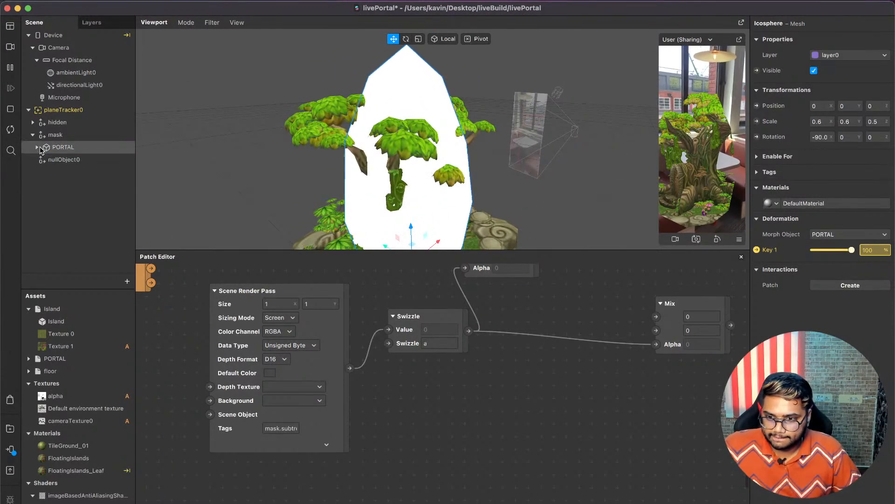
Collapse the mask group and rename the new null object under planeTracker0 as normal.
{"action": "scroll", "coordinate": [463, 453], "scroll_direction": "left", "scroll_amount": 5}
{"action": "scroll", "coordinate": [463, 452], "scroll_direction": "up", "scroll_amount": 5}
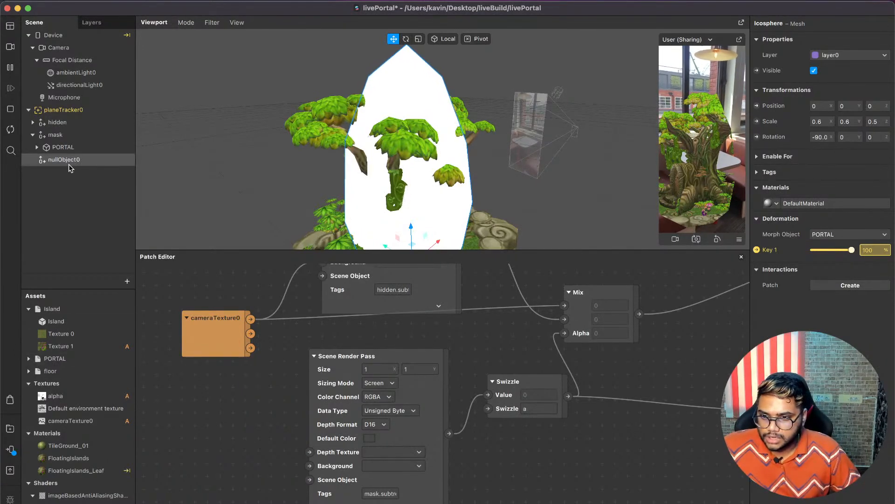
{"action": "left_click", "coordinate": [32, 135]}
{"action": "left_click", "coordinate": [75, 148]}
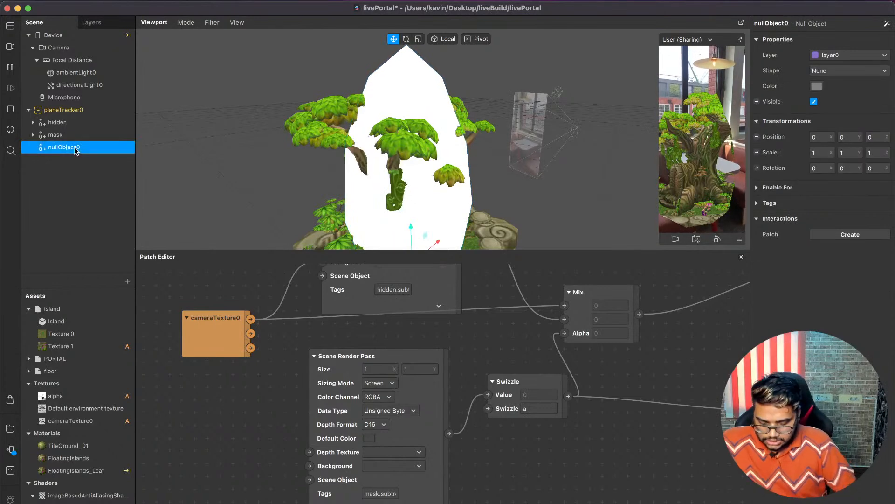
{"action": "double_click", "coordinate": [74, 148]}
{"action": "type", "text": "noir"}
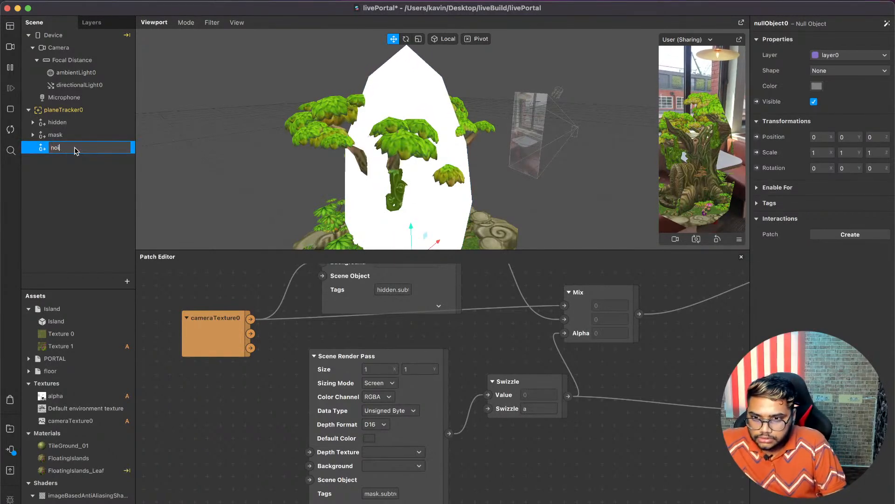
{"action": "type", "text": "al"}
{"action": "key", "text": "Return"}
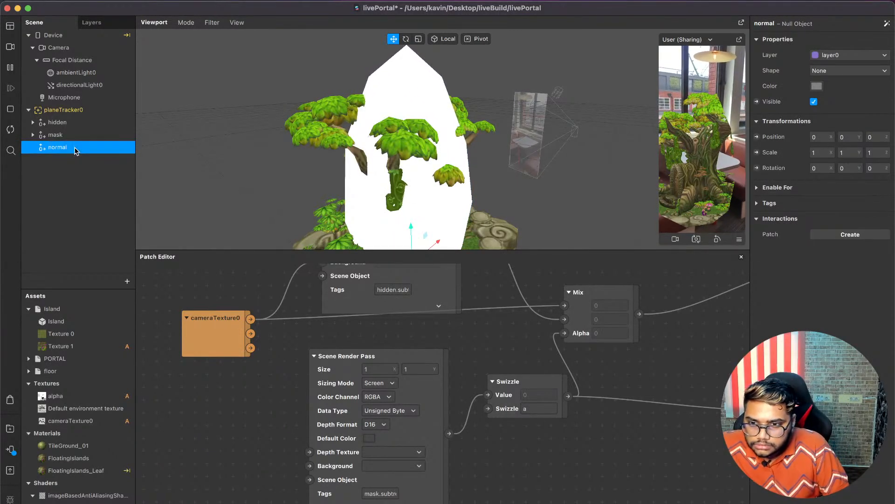
Place the imported floor model in the scene as a child of the normal null object.
{"action": "scroll", "coordinate": [447, 78], "scroll_direction": "down", "scroll_amount": 5}
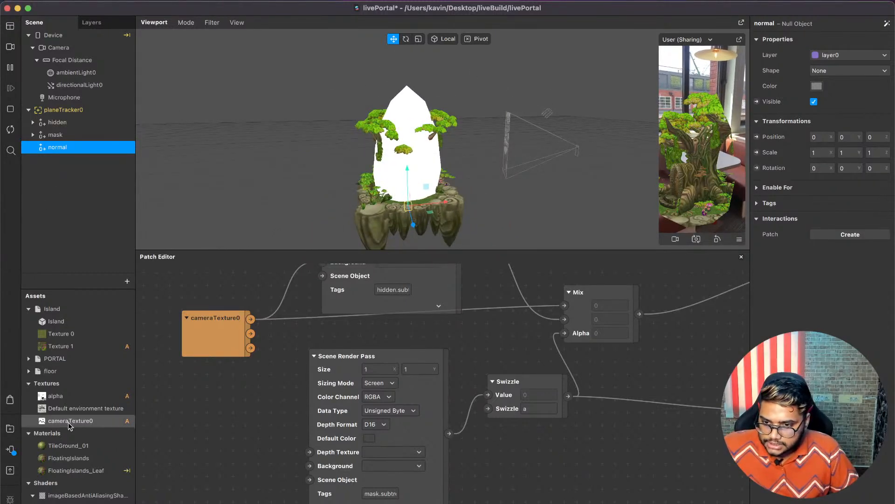
{"action": "left_click_drag", "start_coordinate": [66, 371], "coordinate": [98, 149]}
{"action": "scroll", "coordinate": [495, 196], "scroll_direction": "down", "scroll_amount": 4}
{"action": "middle_click_drag", "start_coordinate": [495, 196], "coordinate": [529, 200]}
{"action": "scroll", "coordinate": [528, 199], "scroll_direction": "up", "scroll_amount": 4}
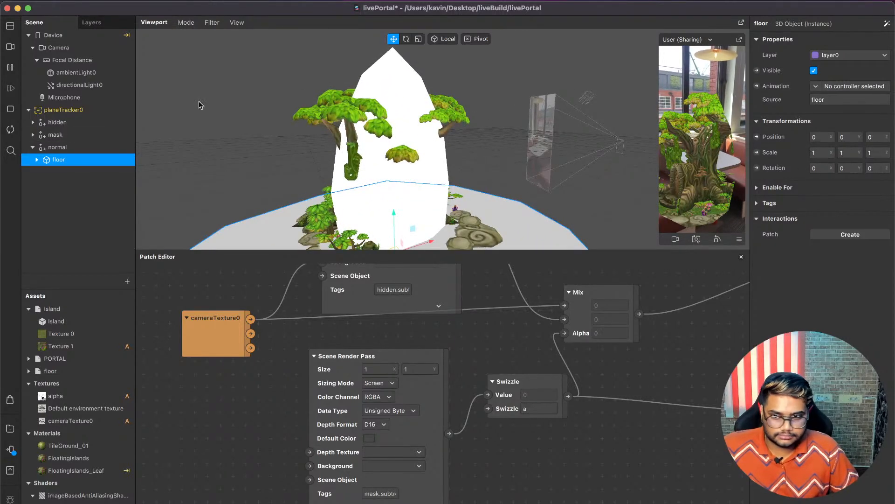
Scale the floor model's Icosphere mesh to 0.6 on X and 0.5 on Y and Z.
{"action": "left_click", "coordinate": [34, 160]}
{"action": "left_click", "coordinate": [70, 171]}
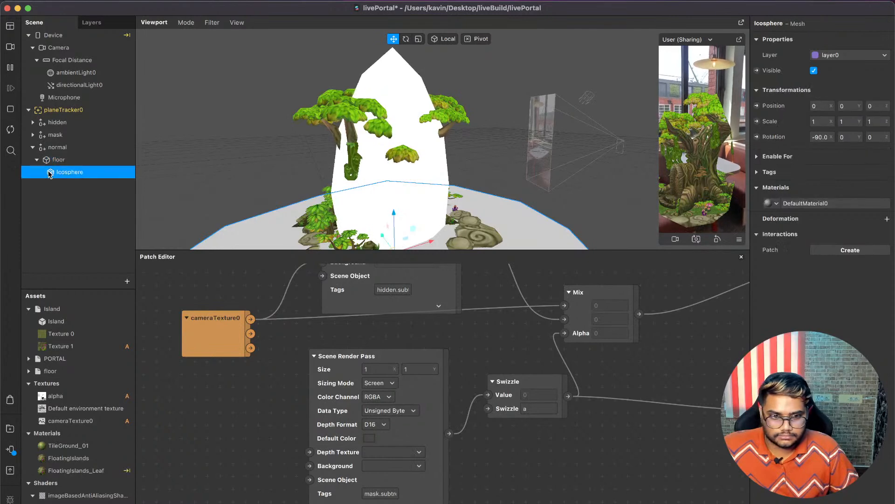
{"action": "left_click", "coordinate": [820, 120]}
{"action": "type", "text": "0.6"}
{"action": "key", "text": "Tab"}
{"action": "type", "text": "0.5"}
{"action": "key", "text": "Tab"}
{"action": "type", "text": "0.5"}
{"action": "key", "text": "Return"}
{"action": "scroll", "coordinate": [587, 224], "scroll_direction": "down", "scroll_amount": 3}
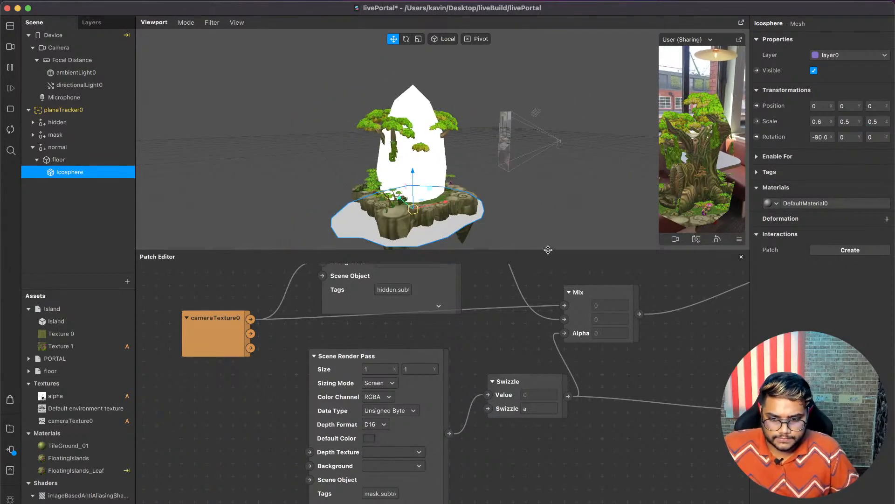
Enlarge the viewport and hide the hidden null object to inspect the mask against the floor mesh.
{"action": "left_click_drag", "start_coordinate": [548, 250], "coordinate": [543, 490]}
{"action": "scroll", "coordinate": [586, 378], "scroll_direction": "up", "scroll_amount": 3}
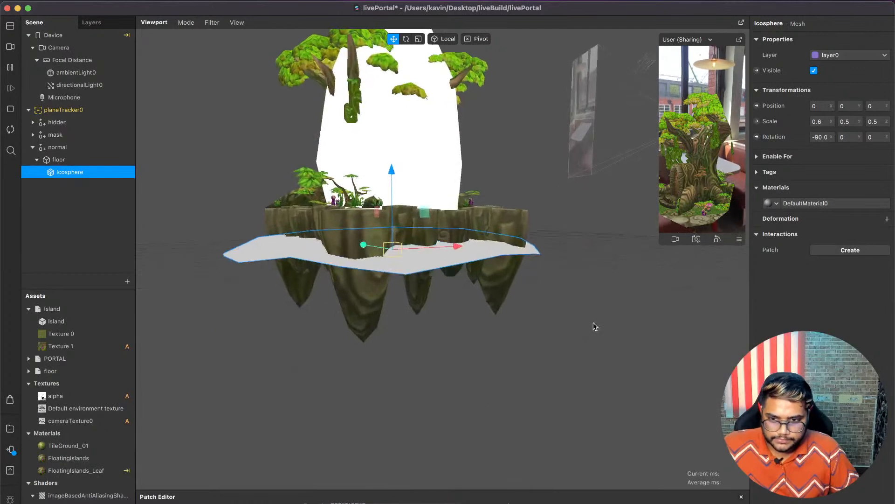
{"action": "left_click", "coordinate": [108, 122]}
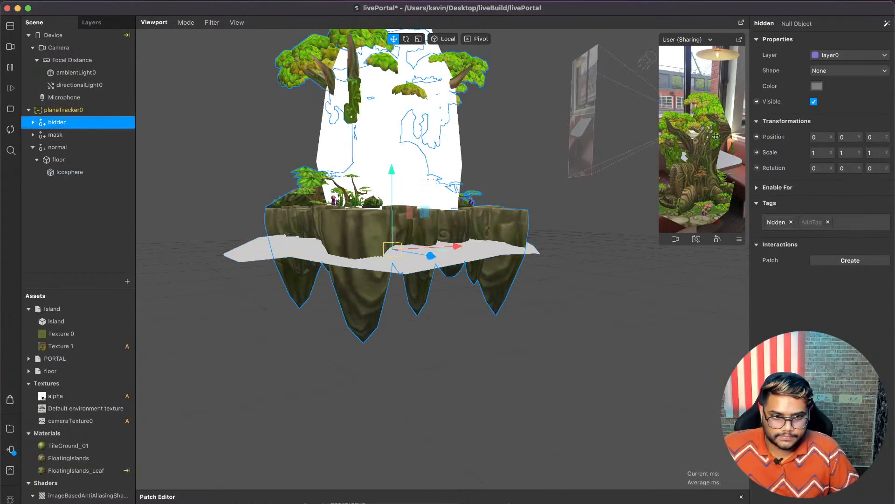
{"action": "left_click", "coordinate": [815, 102]}
{"action": "scroll", "coordinate": [537, 173], "scroll_direction": "up", "scroll_amount": 4}
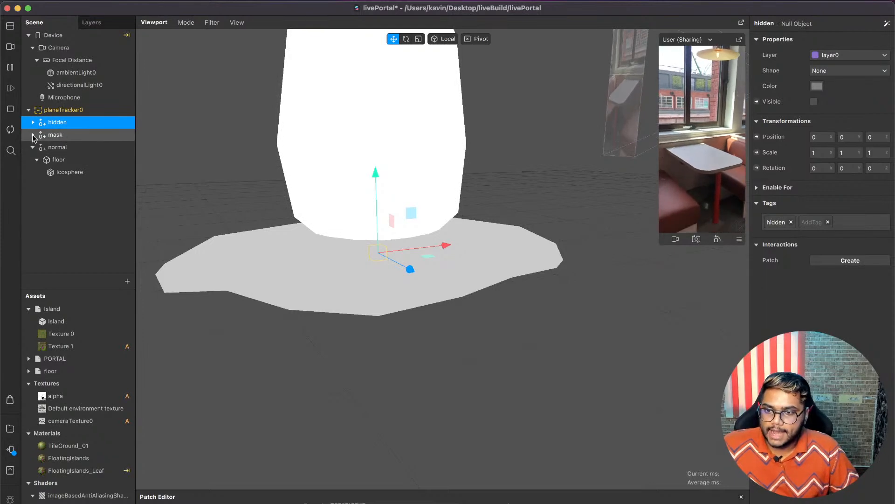
Try raising the mask's PORTAL object to about 0.110 on Y, and undo the move.
{"action": "left_click", "coordinate": [33, 136]}
{"action": "left_click", "coordinate": [63, 147]}
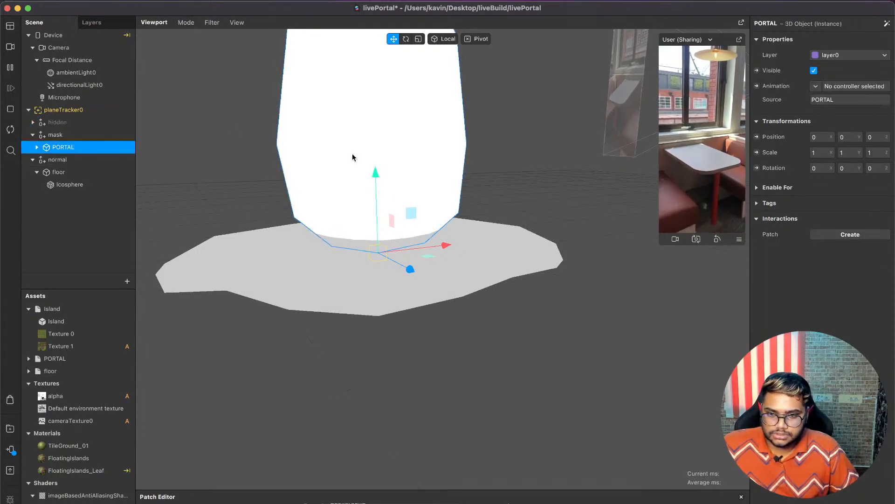
{"action": "left_click_drag", "start_coordinate": [376, 172], "coordinate": [377, 139]}
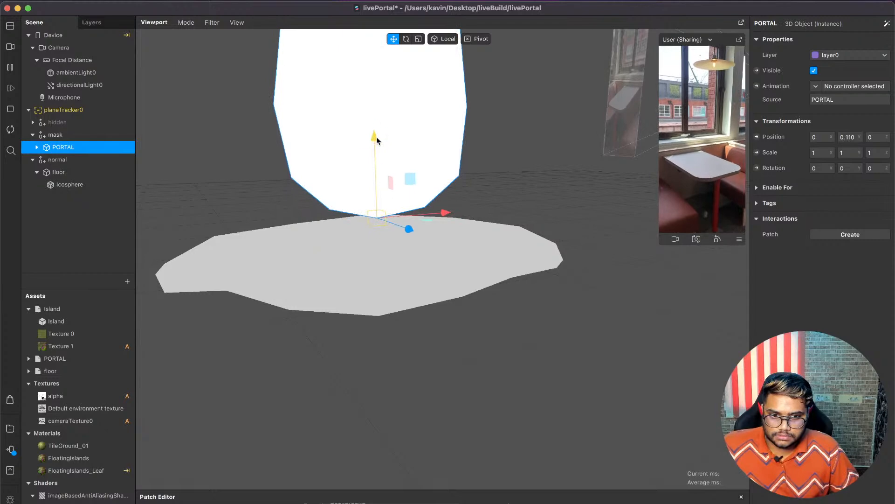
{"action": "key", "text": "super+z"}
{"action": "key", "text": "super+Tab"}
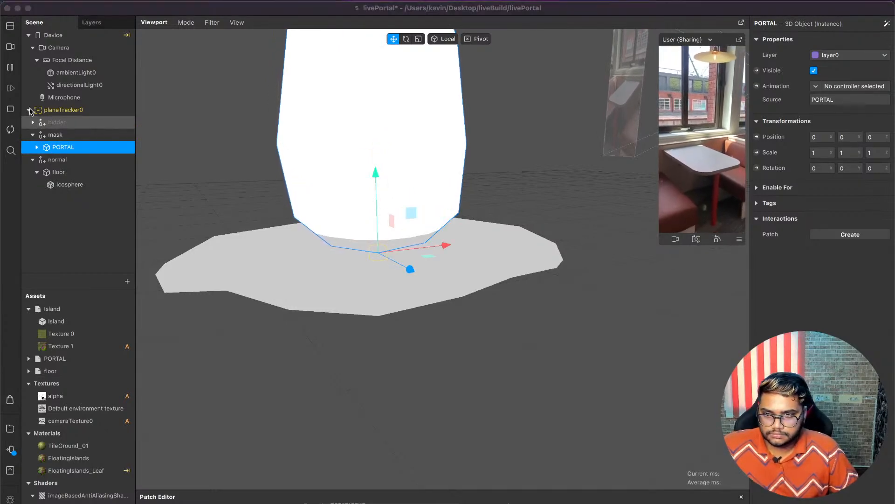
Make the hidden null object visible again and restore the Patch Editor's height.
{"action": "left_click", "coordinate": [56, 122]}
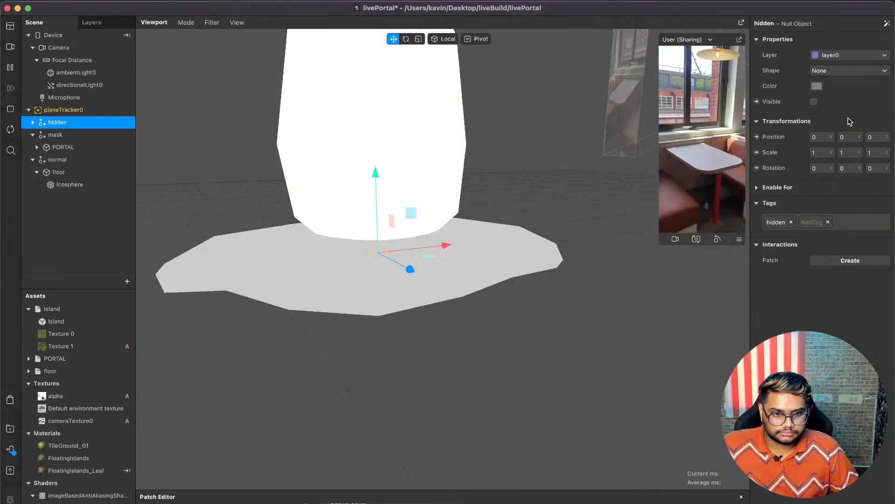
{"action": "left_click", "coordinate": [813, 102]}
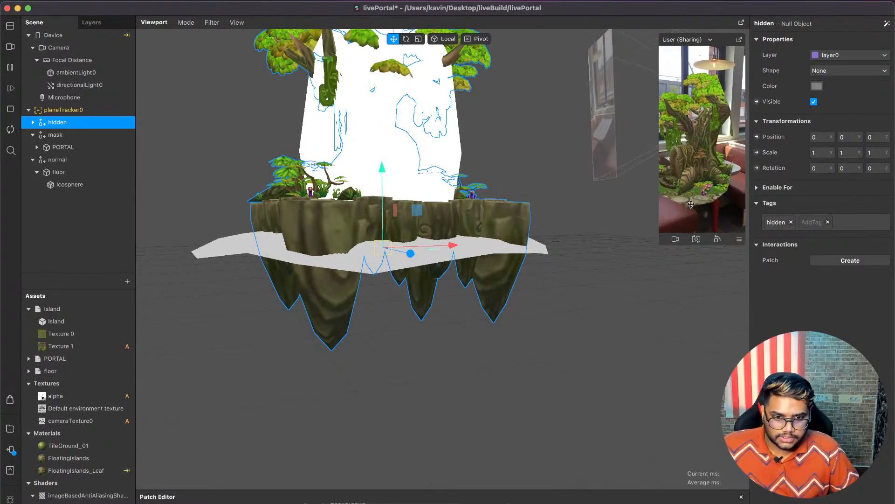
{"action": "left_click", "coordinate": [83, 173]}
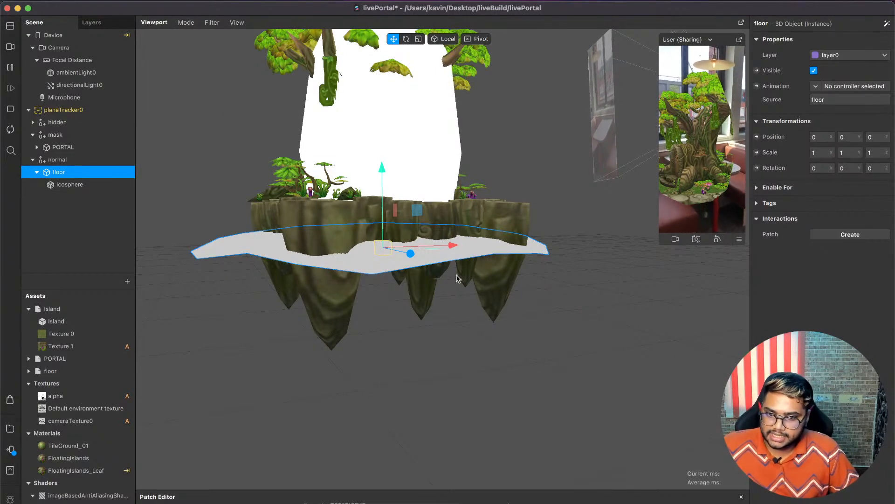
{"action": "left_click", "coordinate": [390, 489]}
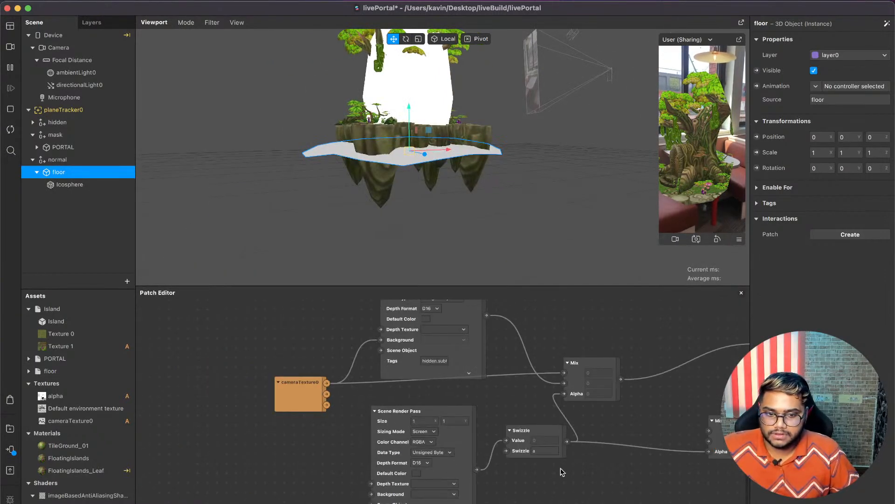
{"action": "scroll", "coordinate": [562, 472], "scroll_direction": "up", "scroll_amount": 5}
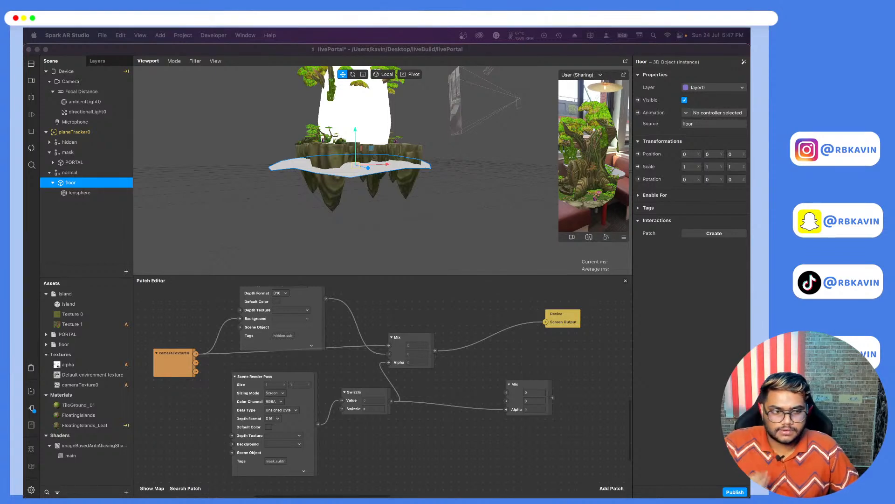
{"action": "left_click", "coordinate": [410, 322]}
{"action": "scroll", "coordinate": [449, 163], "scroll_direction": "up", "scroll_amount": 5}
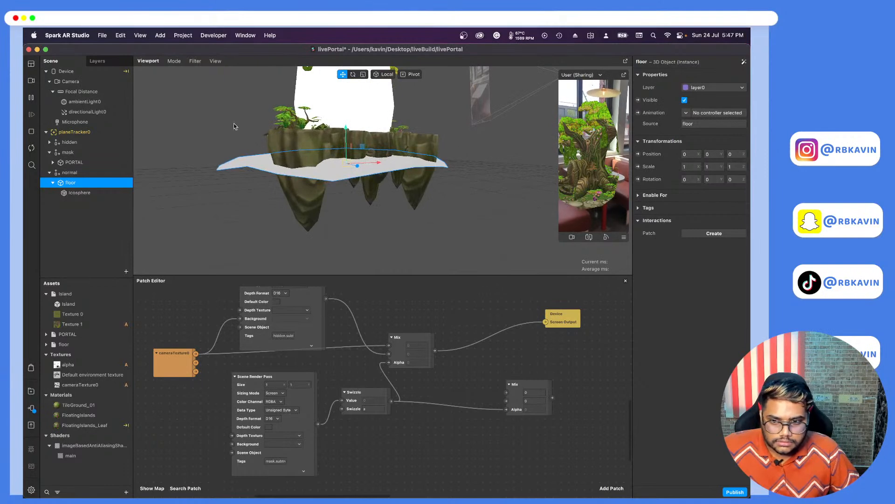
Duplicate the mask's Scene Render Pass patch and place the copy below the original.
{"action": "left_click", "coordinate": [109, 172]}
{"action": "left_click", "coordinate": [306, 401]}
{"action": "key", "text": "super+c"}
{"action": "key", "text": "super+v"}
{"action": "left_click_drag", "start_coordinate": [372, 397], "coordinate": [377, 437]}
{"action": "scroll", "coordinate": [407, 446], "scroll_direction": "down", "scroll_amount": 3}
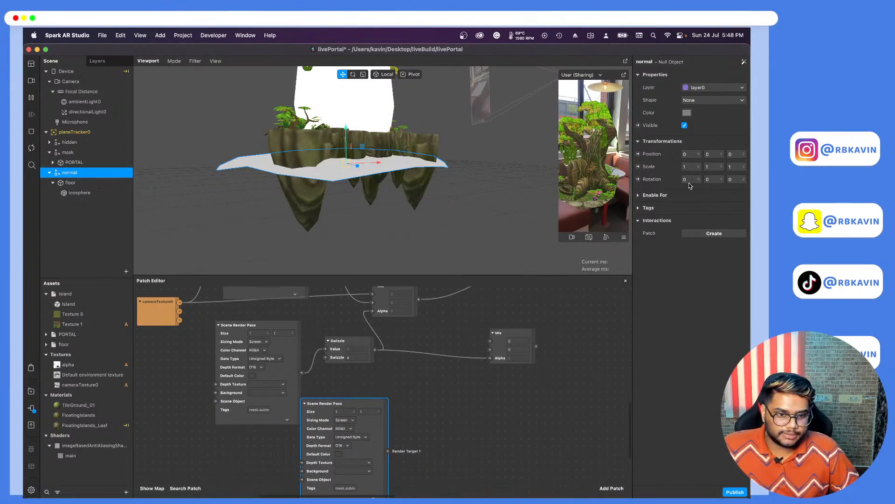
Add the tag normal to the normal null object.
{"action": "left_click", "coordinate": [639, 207]}
{"action": "type", "text": "normal"}
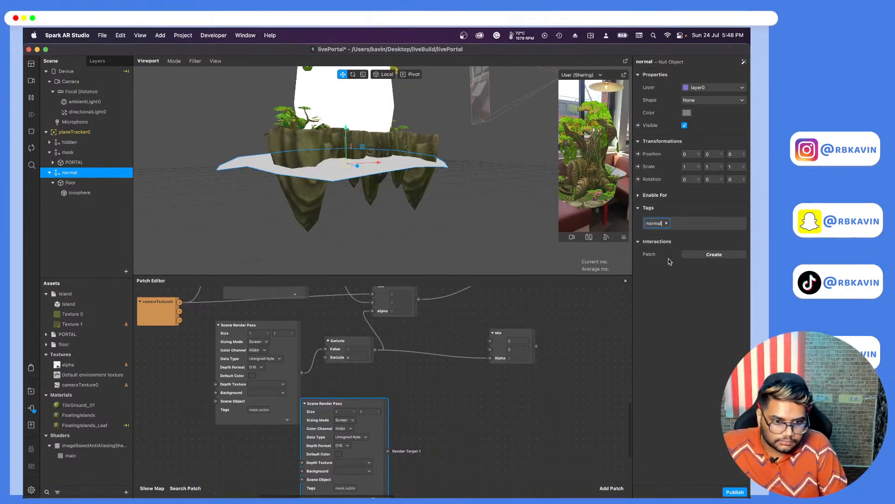
Move the unused Mix patch closer and connect the duplicated Scene Render Pass to its second input.
{"action": "scroll", "coordinate": [508, 302], "scroll_direction": "up", "scroll_amount": 3}
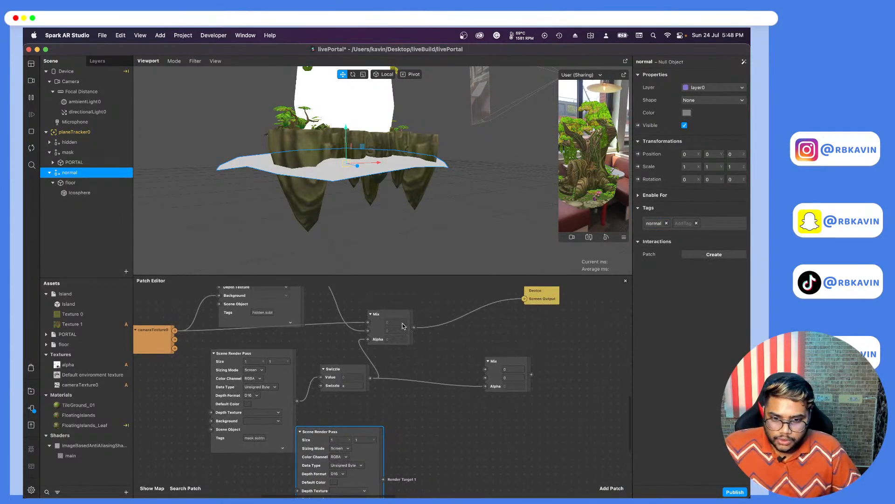
{"action": "left_click_drag", "start_coordinate": [499, 368], "coordinate": [476, 345]}
{"action": "scroll", "coordinate": [394, 413], "scroll_direction": "down", "scroll_amount": 3}
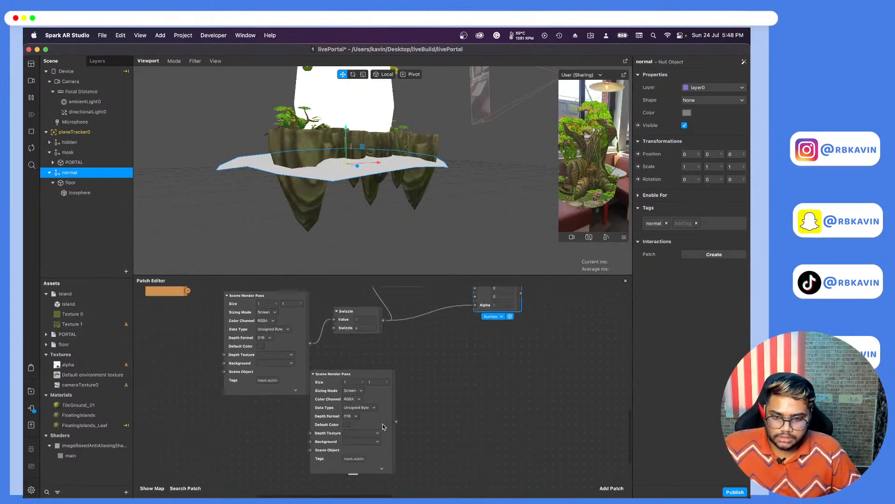
{"action": "left_click", "coordinate": [347, 425]}
{"action": "left_click", "coordinate": [170, 317]}
{"action": "left_click_drag", "start_coordinate": [397, 423], "coordinate": [475, 296]}
Connect the first Mix patch to the second Mix's first input, and the second Mix to the Device's Screen Output.
{"action": "scroll", "coordinate": [454, 304], "scroll_direction": "up", "scroll_amount": 5}
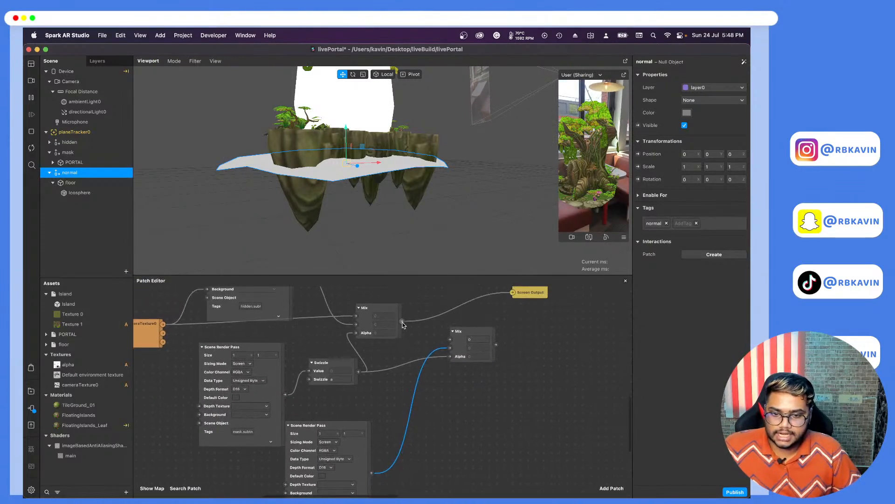
{"action": "left_click_drag", "start_coordinate": [455, 341], "coordinate": [394, 328]}
{"action": "key", "text": "Escape"}
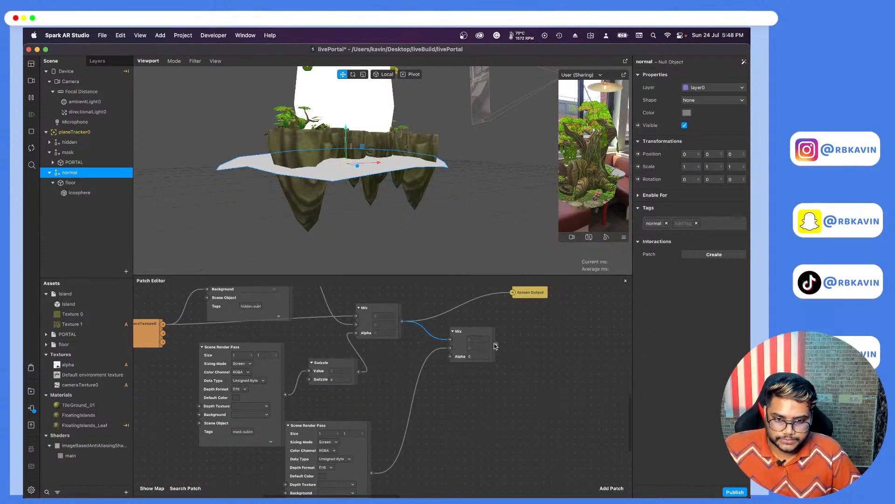
{"action": "left_click_drag", "start_coordinate": [511, 295], "coordinate": [513, 292]}
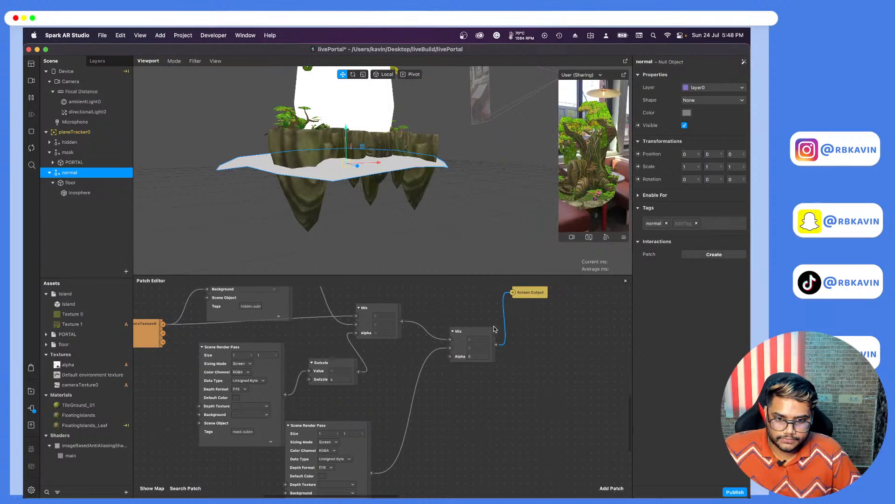
Connect the Swizzle output to the second Mix's Alpha and reattach the duplicated Scene Render Pass to that Mix patch.
{"action": "left_click_drag", "start_coordinate": [446, 371], "coordinate": [448, 357]}
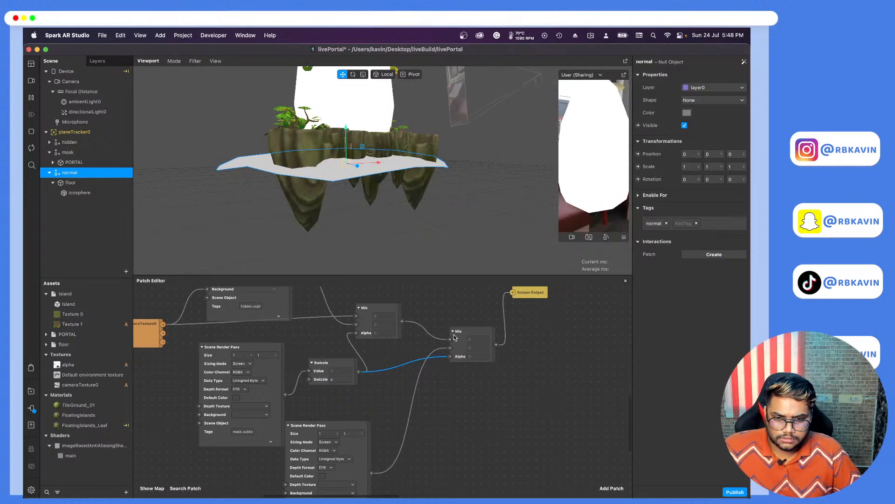
{"action": "left_click_drag", "start_coordinate": [451, 351], "coordinate": [445, 349]}
{"action": "left_click", "coordinate": [395, 419]}
{"action": "left_click_drag", "start_coordinate": [372, 473], "coordinate": [446, 355]}
Reposition the duplicated Scene Render Pass and set its tag to the normal subtree.
{"action": "scroll", "coordinate": [447, 352], "scroll_direction": "down", "scroll_amount": 3}
{"action": "left_click_drag", "start_coordinate": [381, 413], "coordinate": [437, 356]}
{"action": "scroll", "coordinate": [437, 356], "scroll_direction": "up", "scroll_amount": 3}
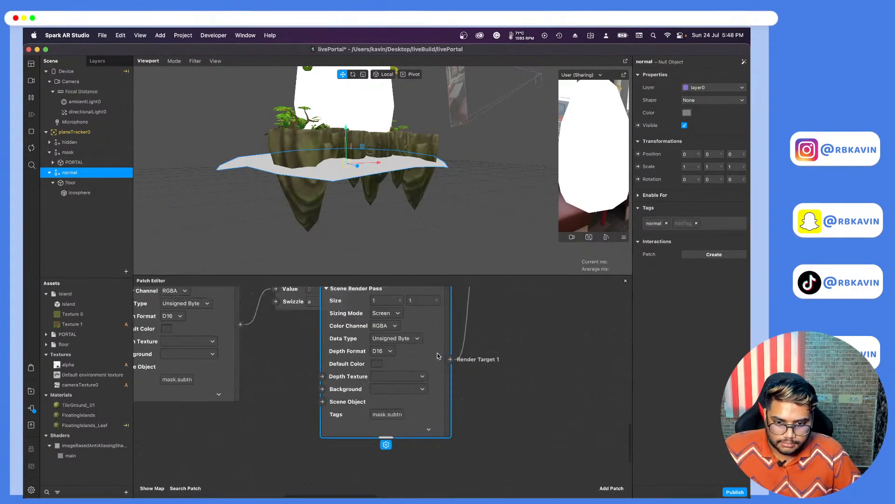
{"action": "double_click", "coordinate": [378, 414]}
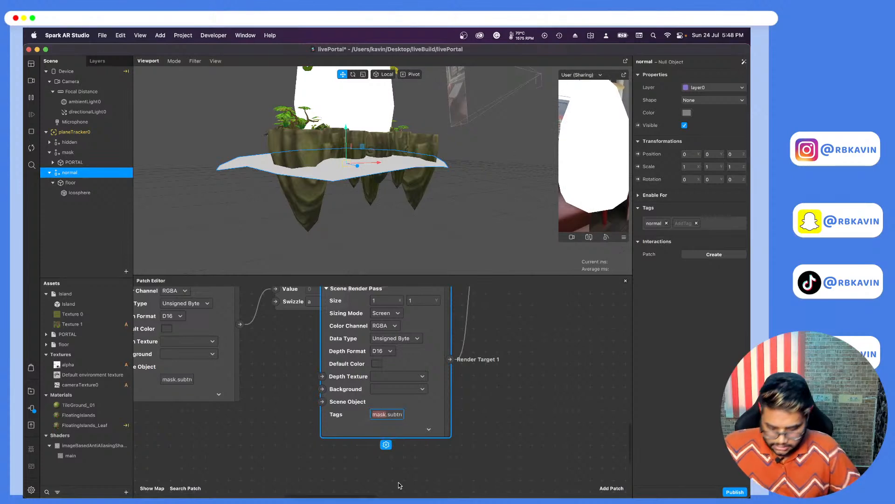
{"action": "type", "text": "normal"}
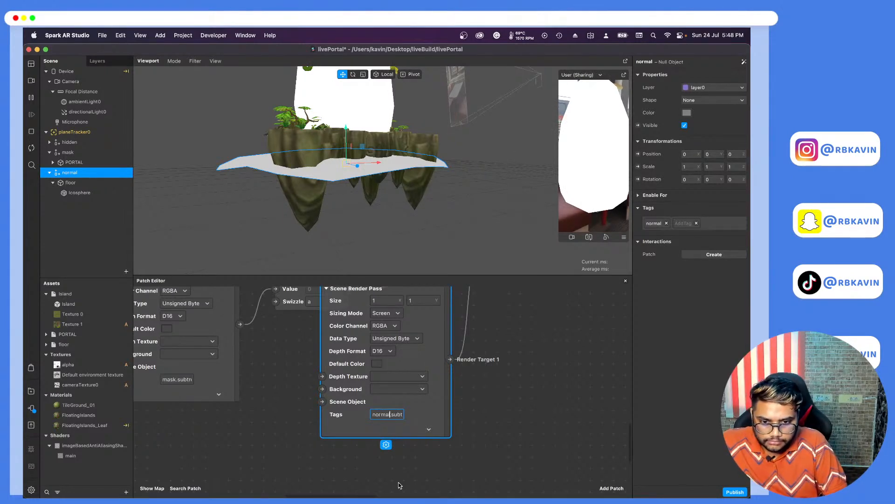
{"action": "key", "text": "Return"}
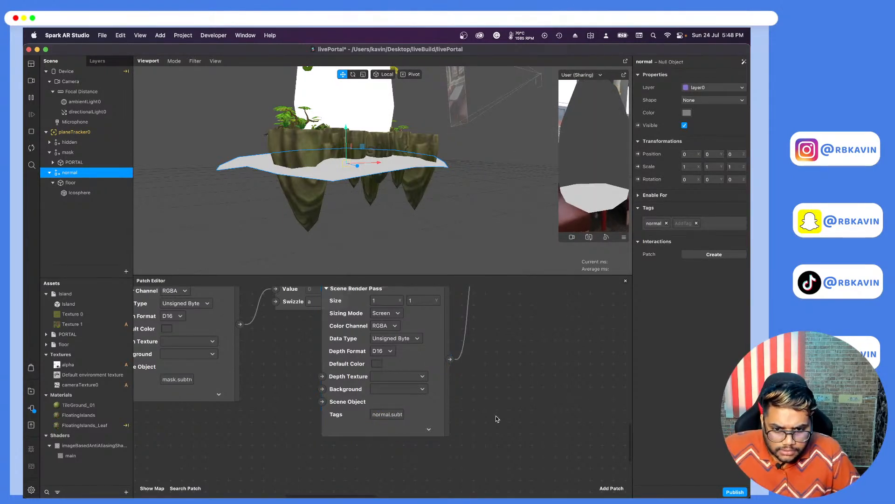
Feed the normal Scene Render Pass into the second Mix's first input and the first Mix's output into its second input.
{"action": "scroll", "coordinate": [497, 415], "scroll_direction": "up", "scroll_amount": 5}
{"action": "left_click_drag", "start_coordinate": [451, 381], "coordinate": [447, 388]}
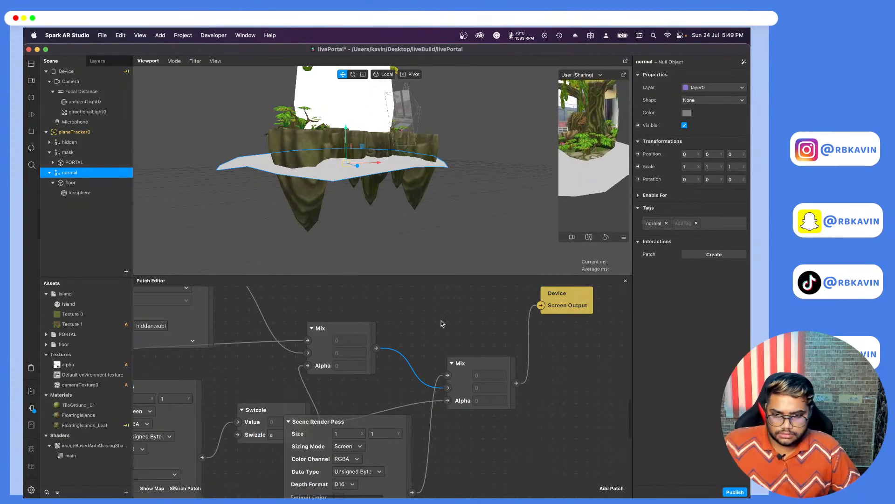
Move the normal Scene Render Pass up near the hidden one and connect cameraTexture0 to its Background input.
{"action": "scroll", "coordinate": [441, 321], "scroll_direction": "down", "scroll_amount": 5}
{"action": "scroll", "coordinate": [441, 320], "scroll_direction": "left", "scroll_amount": 4}
{"action": "left_click_drag", "start_coordinate": [435, 338], "coordinate": [403, 388]}
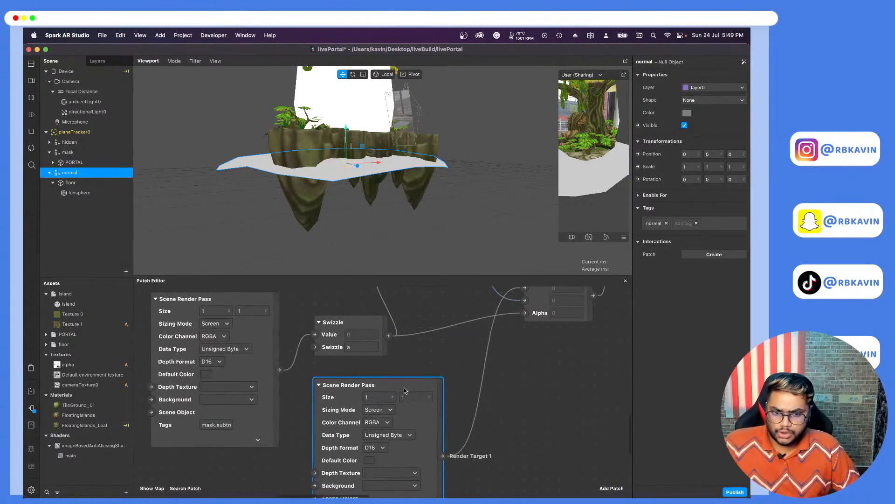
{"action": "scroll", "coordinate": [403, 388], "scroll_direction": "up", "scroll_amount": 5}
{"action": "left_click_drag", "start_coordinate": [380, 453], "coordinate": [407, 193]}
{"action": "scroll", "coordinate": [378, 359], "scroll_direction": "left", "scroll_amount": 6}
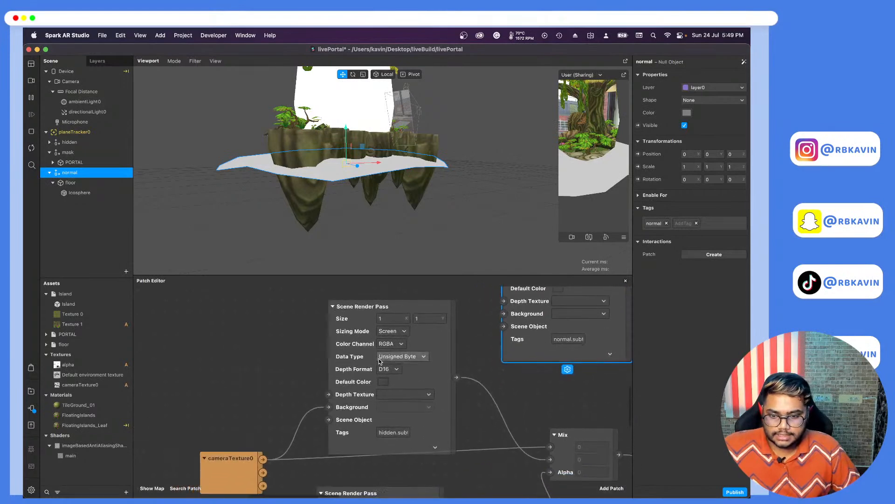
{"action": "left_click_drag", "start_coordinate": [262, 460], "coordinate": [505, 313]}
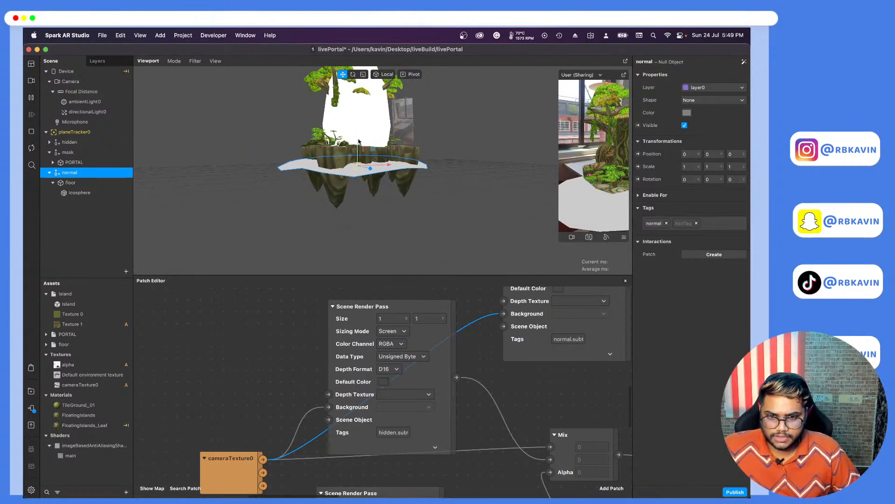
Lower the floor object to about -0.07 on the Y position.
{"action": "left_click", "coordinate": [108, 184]}
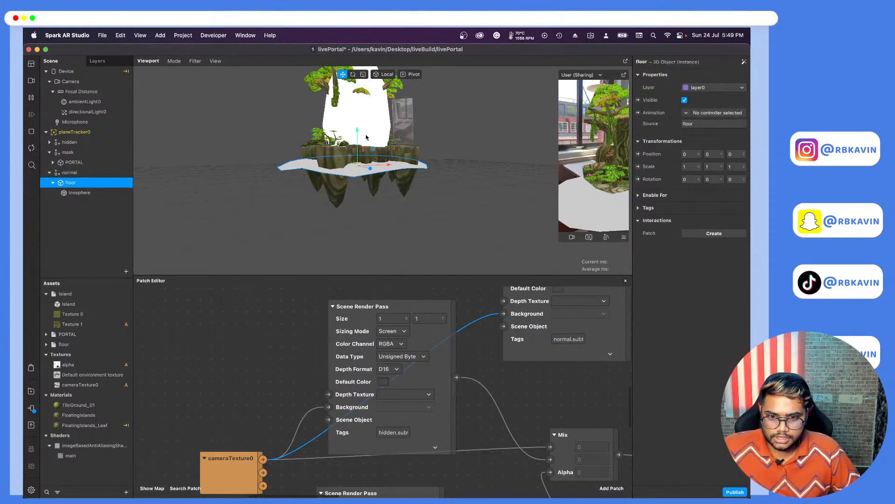
{"action": "left_click_drag", "start_coordinate": [357, 136], "coordinate": [357, 146]}
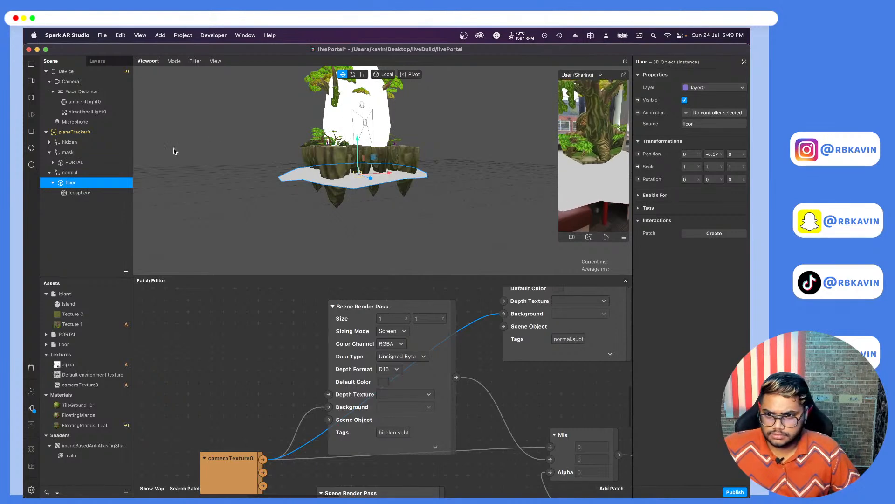
Select the PORTAL object and duplicate the Transition patch, placing the copy below the original.
{"action": "left_click", "coordinate": [74, 163]}
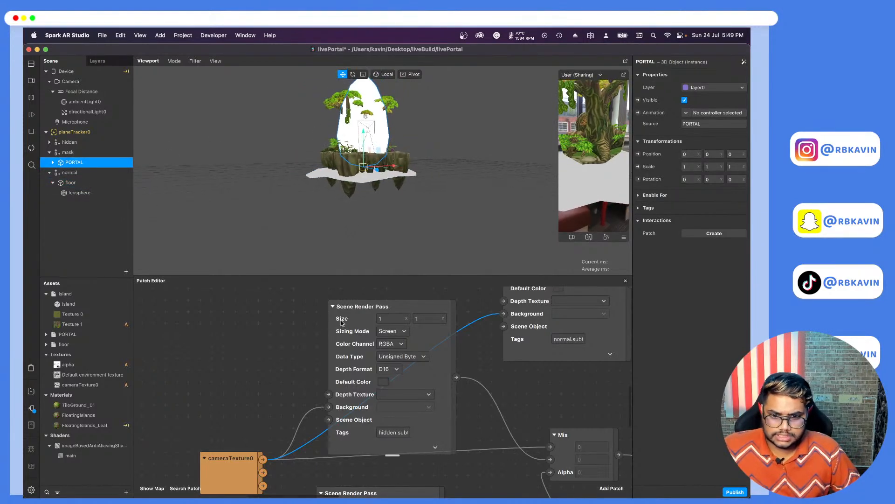
{"action": "scroll", "coordinate": [340, 320], "scroll_direction": "right", "scroll_amount": 5}
{"action": "scroll", "coordinate": [340, 320], "scroll_direction": "left", "scroll_amount": 5}
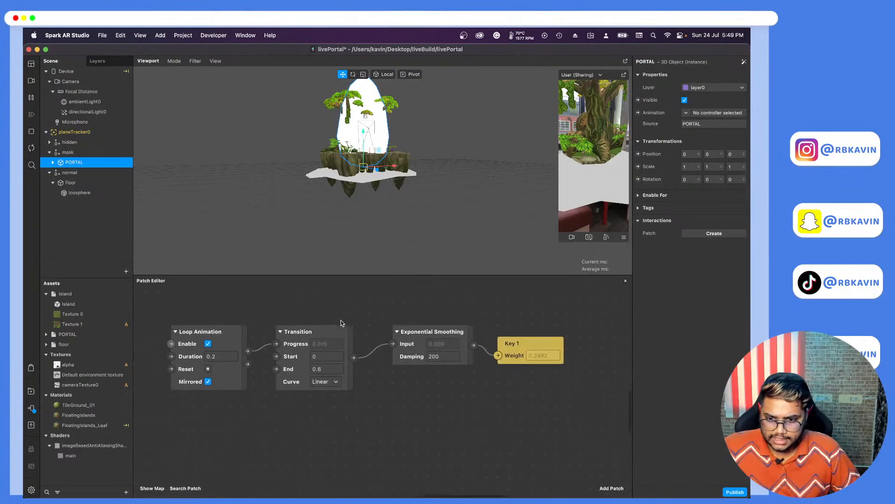
{"action": "left_click", "coordinate": [346, 331]}
{"action": "key", "text": "super+c"}
{"action": "key", "text": "super+v"}
{"action": "left_click_drag", "start_coordinate": [370, 349], "coordinate": [300, 427]}
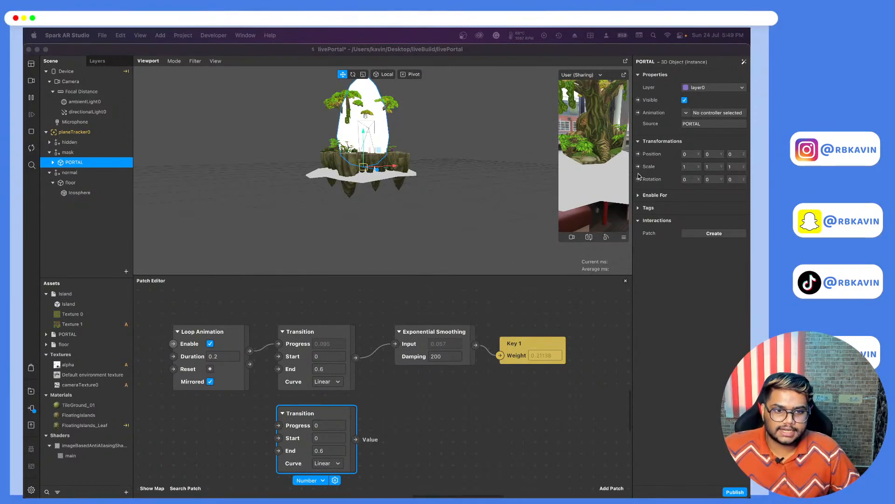
Create a 3D Position patch for the PORTAL object and place it beside the duplicated Transition patch.
{"action": "left_click", "coordinate": [638, 154]}
{"action": "left_click_drag", "start_coordinate": [410, 396], "coordinate": [444, 410]}
{"action": "scroll", "coordinate": [358, 146], "scroll_direction": "up", "scroll_amount": 5}
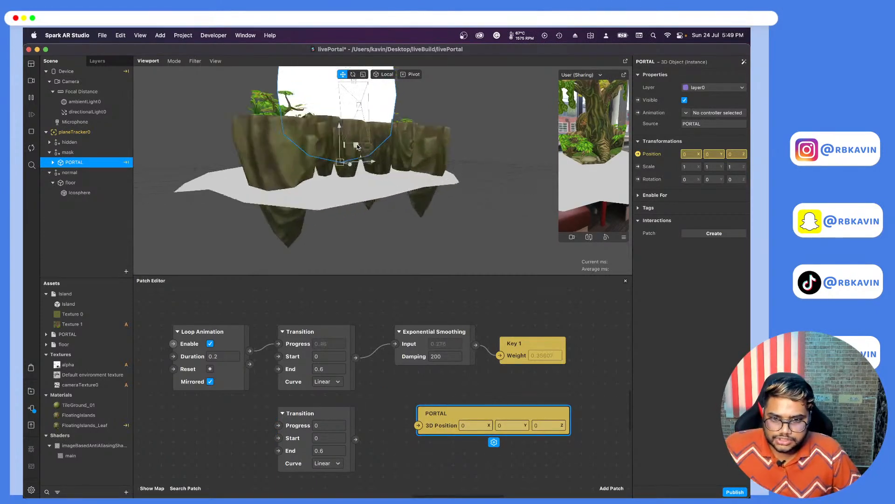
Change the duplicated Transition patch to Vector 3 and connect its output to the PORTAL 3D Position patch.
{"action": "left_click", "coordinate": [346, 422]}
{"action": "left_click", "coordinate": [322, 480]}
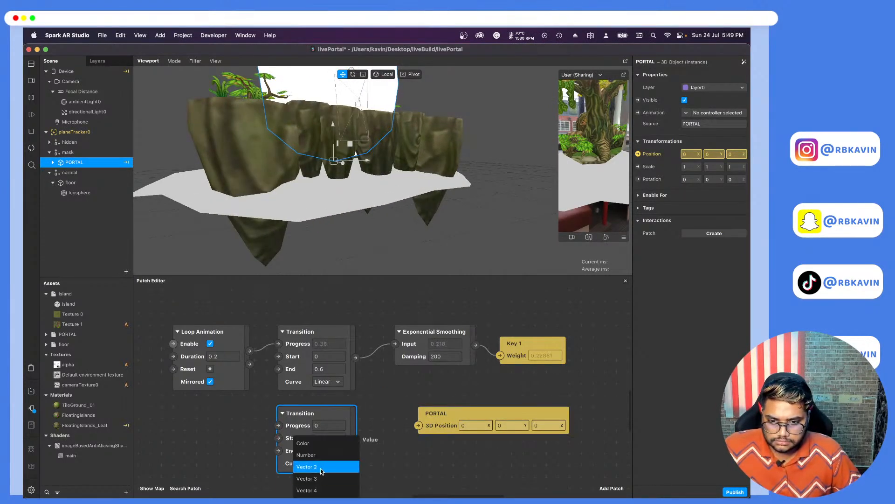
{"action": "left_click", "coordinate": [319, 481]}
{"action": "left_click_drag", "start_coordinate": [445, 422], "coordinate": [491, 421]}
{"action": "left_click_drag", "start_coordinate": [393, 417], "coordinate": [465, 425]}
Set the Vector 3 Transition's End value to X 0, Y 0.03 and Z 0.
{"action": "left_click", "coordinate": [328, 440]}
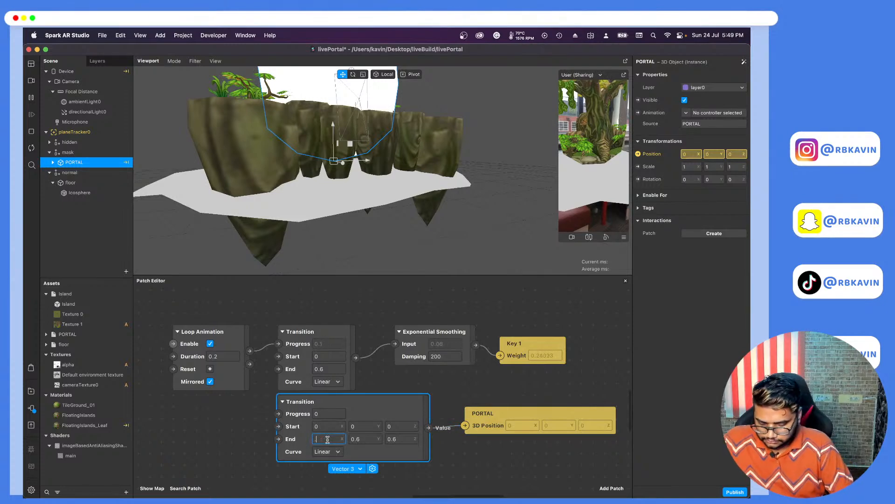
{"action": "type", "text": "0"}
{"action": "key", "text": "Tab"}
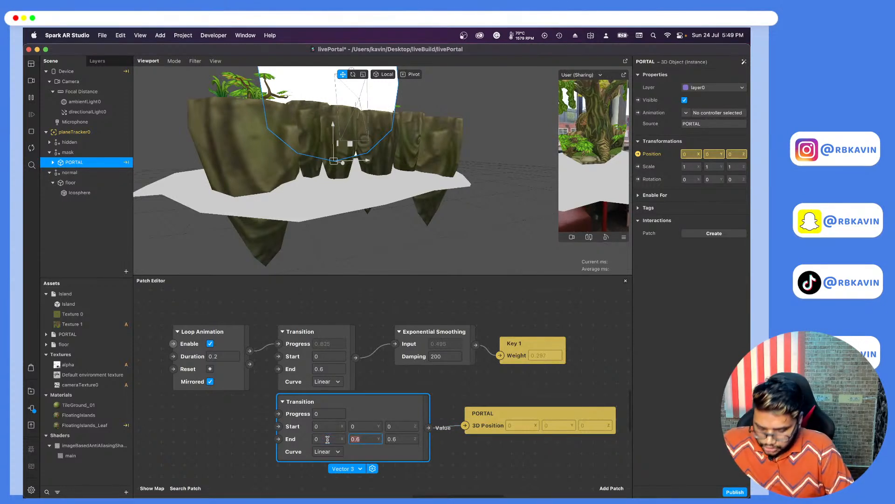
{"action": "key", "text": "BackSpace"}
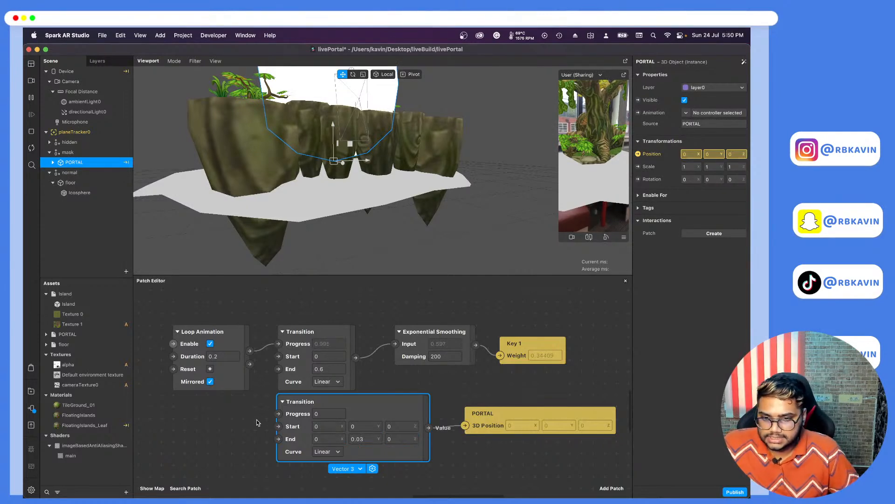
Duplicate the Loop Animation patch below the original and connect the copy to the Vector 3 Transition's Progress input.
{"action": "left_click_drag", "start_coordinate": [251, 353], "coordinate": [279, 414]}
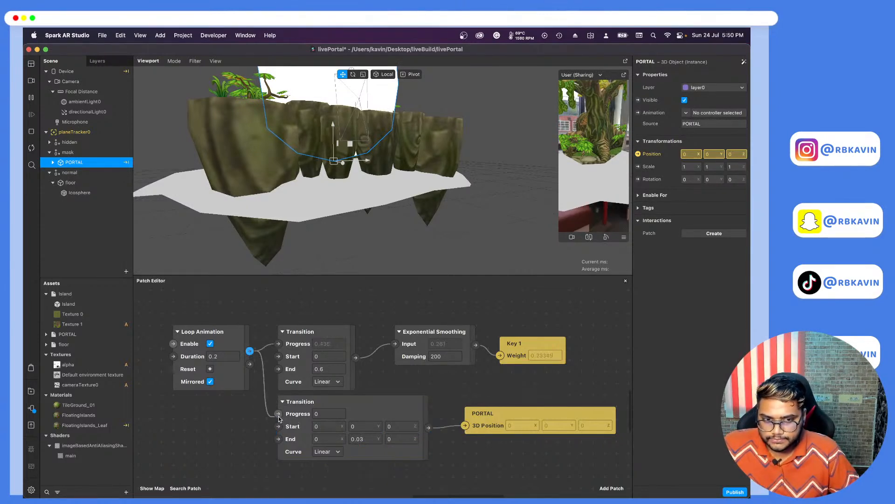
{"action": "left_click", "coordinate": [241, 371]}
{"action": "key", "text": "super+c"}
{"action": "key", "text": "super+v"}
{"action": "left_click_drag", "start_coordinate": [265, 389], "coordinate": [186, 425]}
{"action": "left_click_drag", "start_coordinate": [238, 432], "coordinate": [278, 413]}
Set the duplicated Loop Animation's duration to 1.
{"action": "left_click", "coordinate": [212, 438]}
{"action": "type", "text": "1"}
{"action": "left_click", "coordinate": [259, 455]}
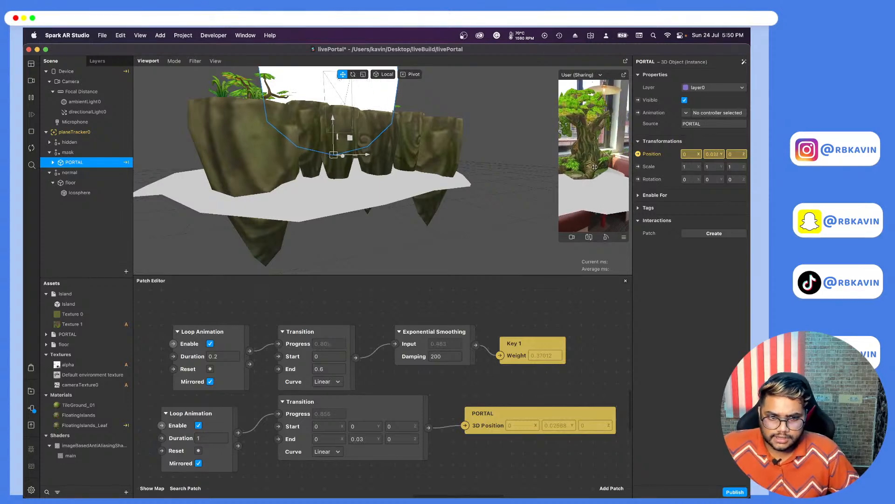
Reduce the Vector 3 Transition's End Y value to 0.02.
{"action": "left_click_drag", "start_coordinate": [404, 163], "coordinate": [354, 180], "text": "alt"}
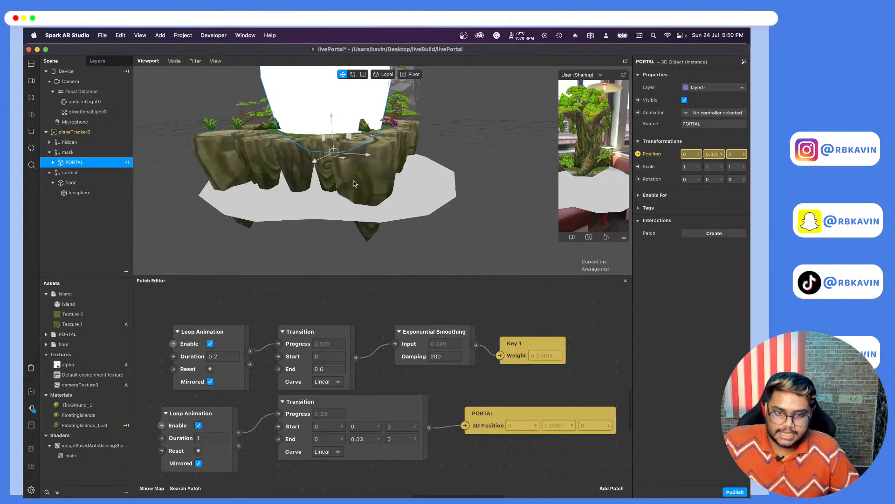
{"action": "left_click", "coordinate": [368, 442]}
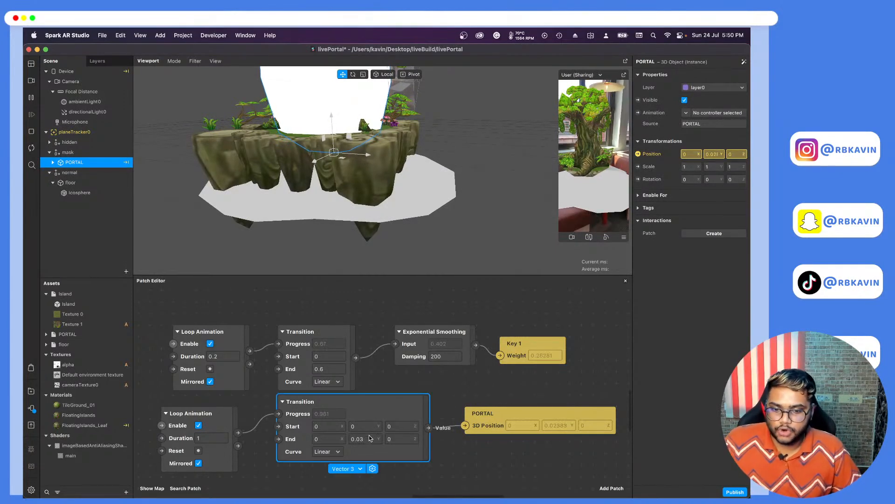
{"action": "left_click", "coordinate": [367, 441]}
{"action": "type", "text": "0.02"}
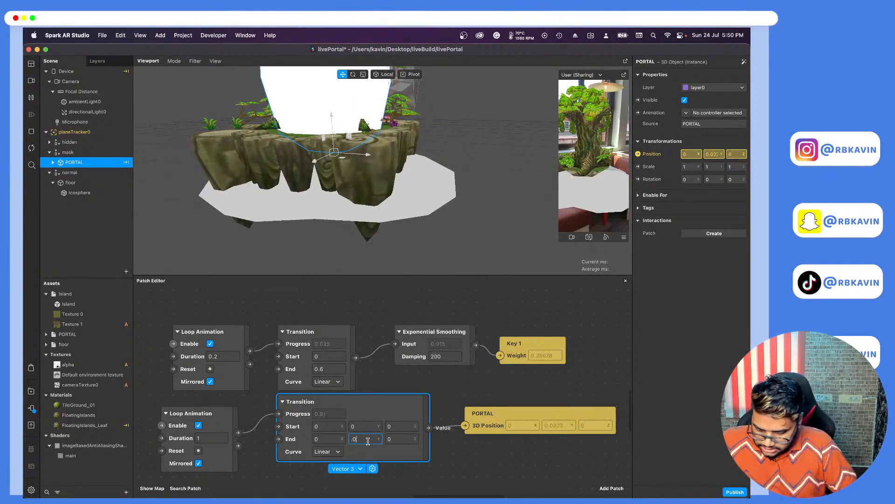
{"action": "key", "text": "Return"}
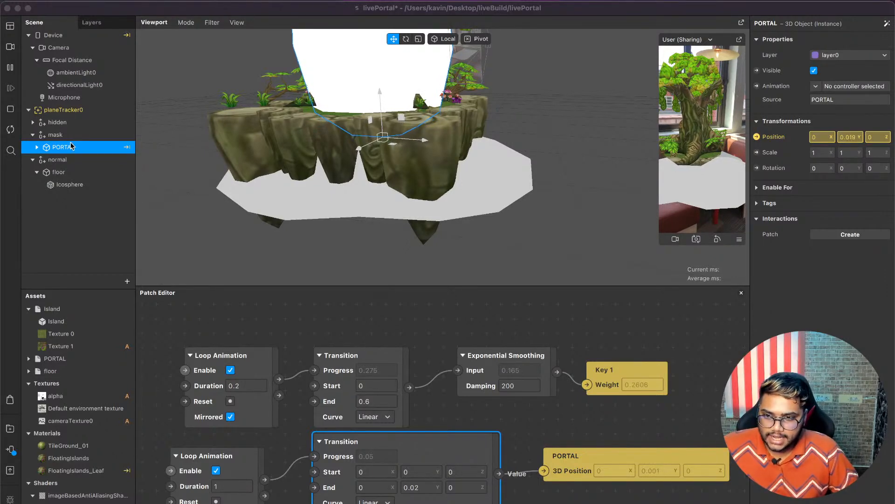
Select the mask null object and check the portal's motion over the island in the viewport.
{"action": "left_click", "coordinate": [56, 134]}
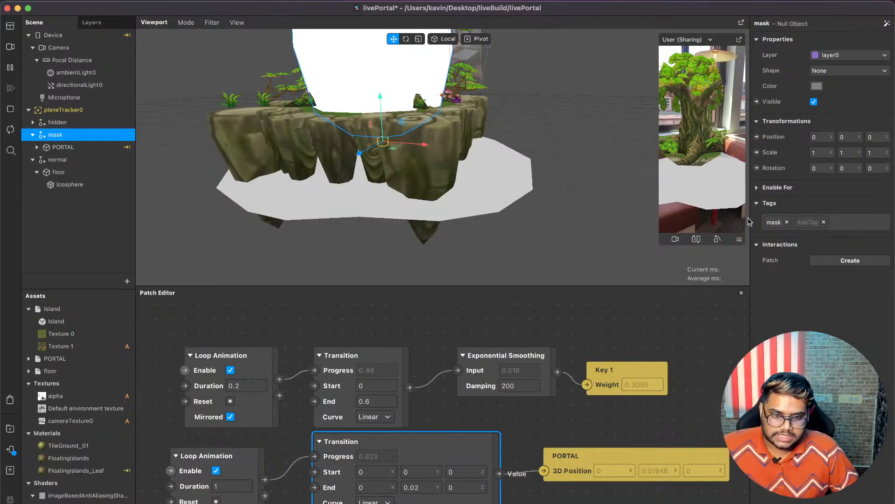
{"action": "scroll", "coordinate": [582, 174], "scroll_direction": "down", "scroll_amount": 5}
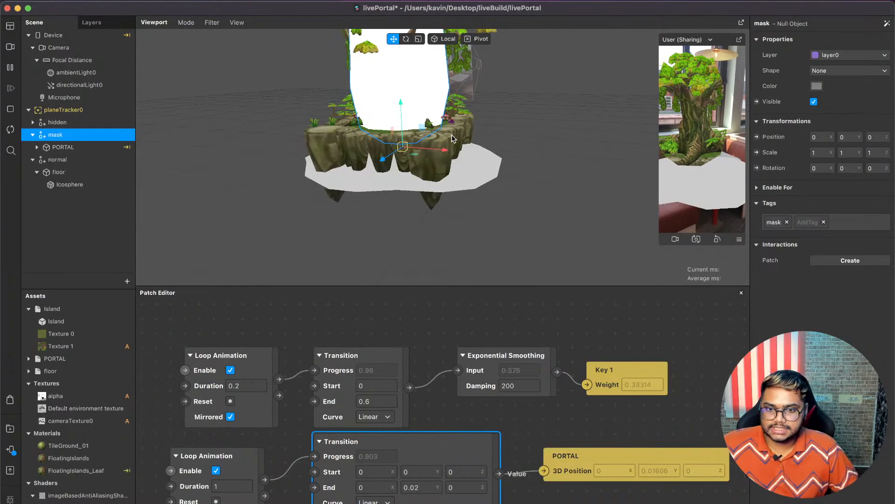
{"action": "scroll", "coordinate": [519, 88], "scroll_direction": "up", "scroll_amount": 3}
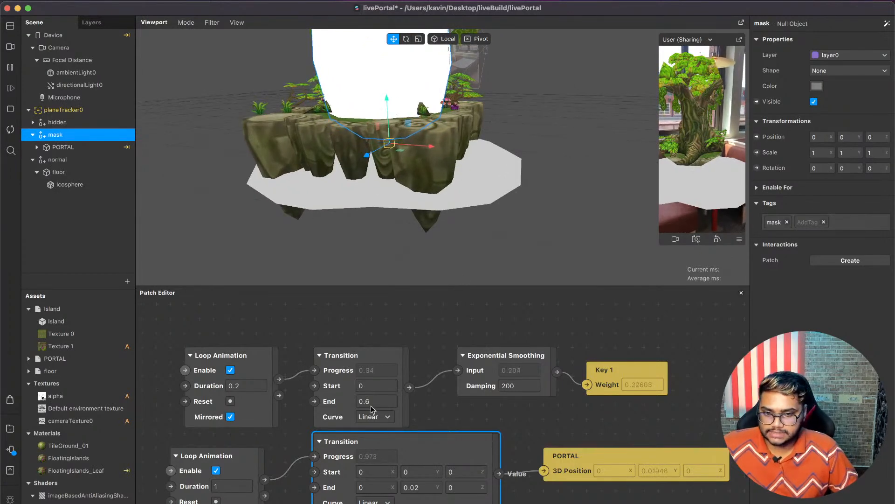
Move the Device Screen Output patch farther away from the final Mix patch and save the project.
{"action": "scroll", "coordinate": [373, 409], "scroll_direction": "down", "scroll_amount": 10}
{"action": "scroll", "coordinate": [374, 410], "scroll_direction": "up", "scroll_amount": 10}
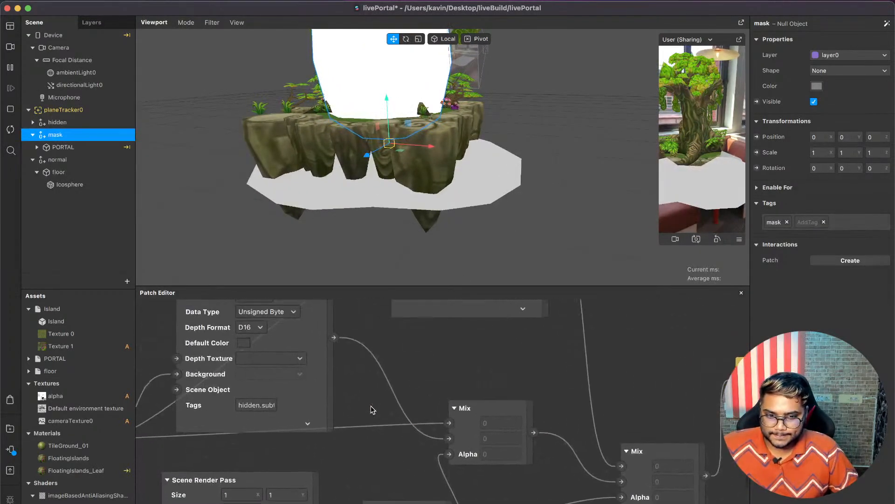
{"action": "scroll", "coordinate": [373, 409], "scroll_direction": "down", "scroll_amount": 3, "text": "ctrl"}
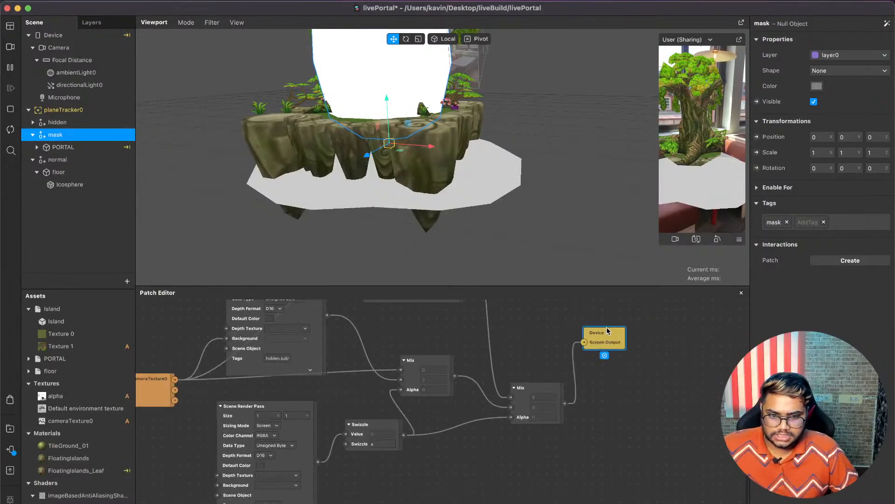
{"action": "left_click_drag", "start_coordinate": [608, 329], "coordinate": [635, 354]}
{"action": "key", "text": "super+s"}
{"action": "left_click", "coordinate": [588, 200]}
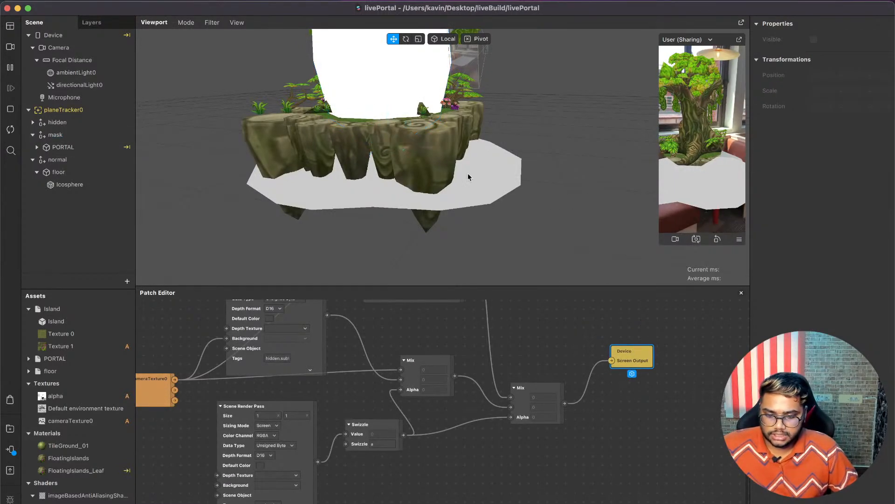
Change the shader type of the floor Icosphere's DefaultMaterial0 to Standard.
{"action": "left_click", "coordinate": [97, 186]}
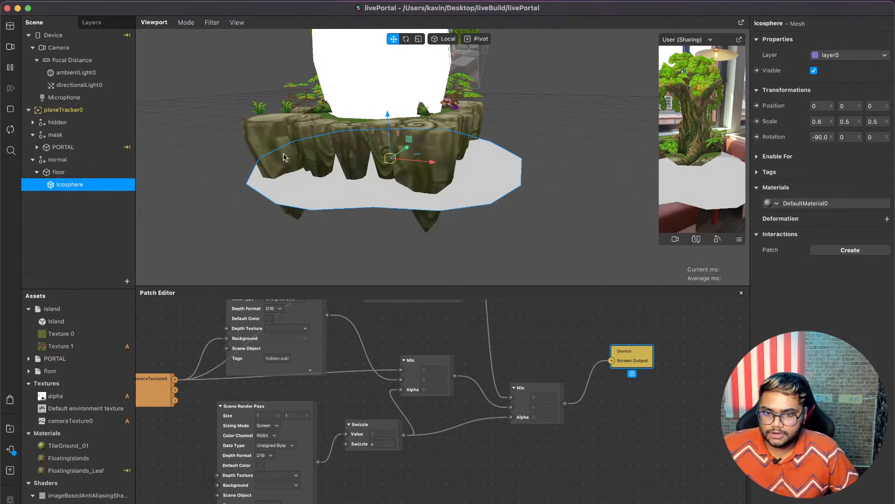
{"action": "scroll", "coordinate": [326, 159], "scroll_direction": "up", "scroll_amount": 5}
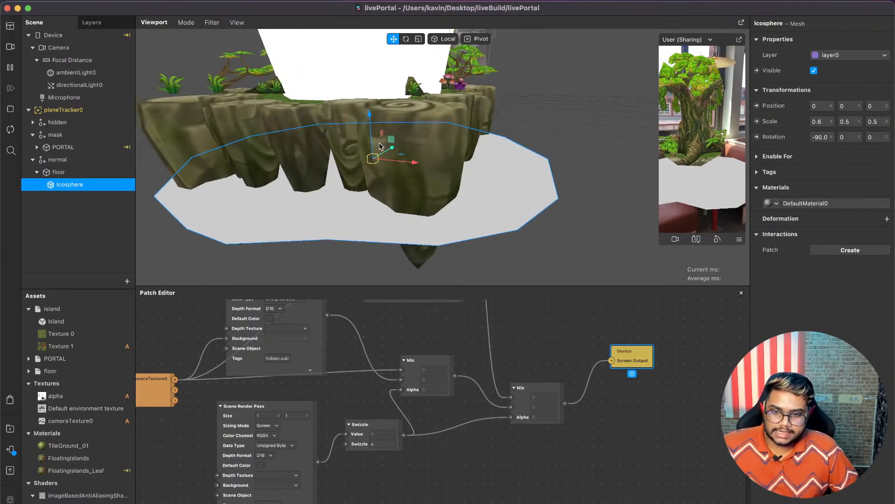
{"action": "left_click", "coordinate": [835, 203]}
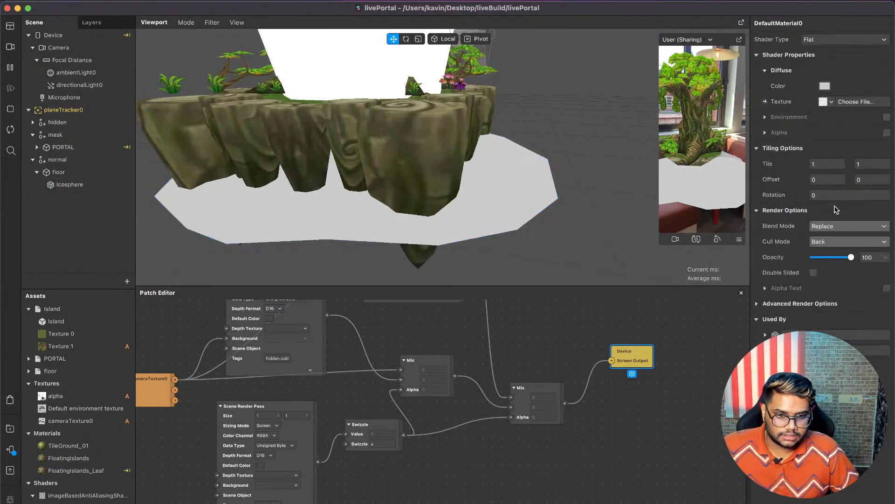
{"action": "left_click", "coordinate": [803, 40]}
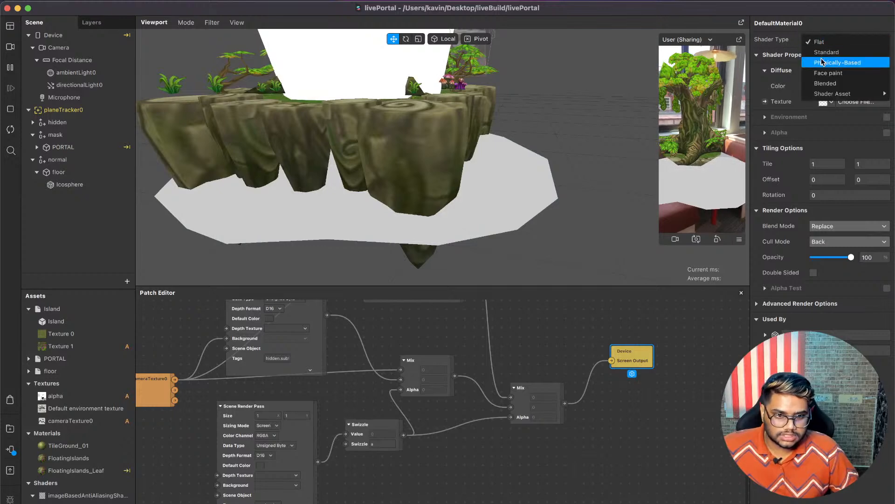
{"action": "left_click", "coordinate": [826, 53]}
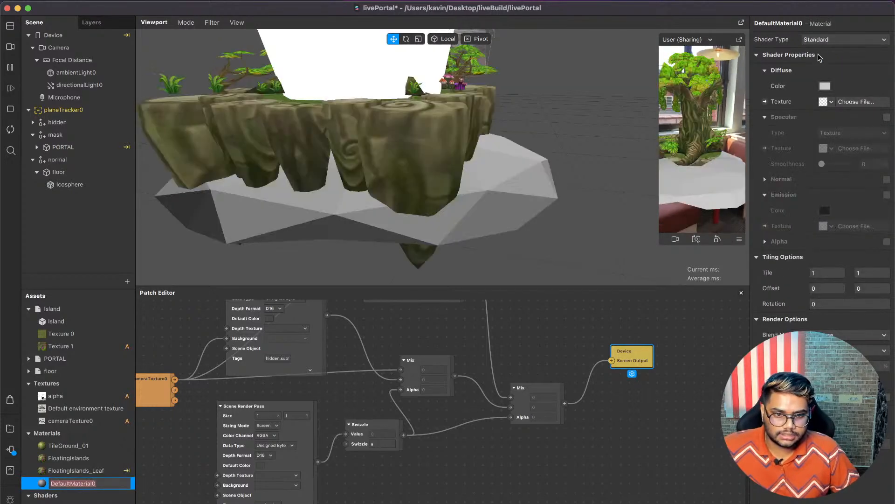
{"action": "scroll", "coordinate": [530, 132], "scroll_direction": "down", "scroll_amount": 4}
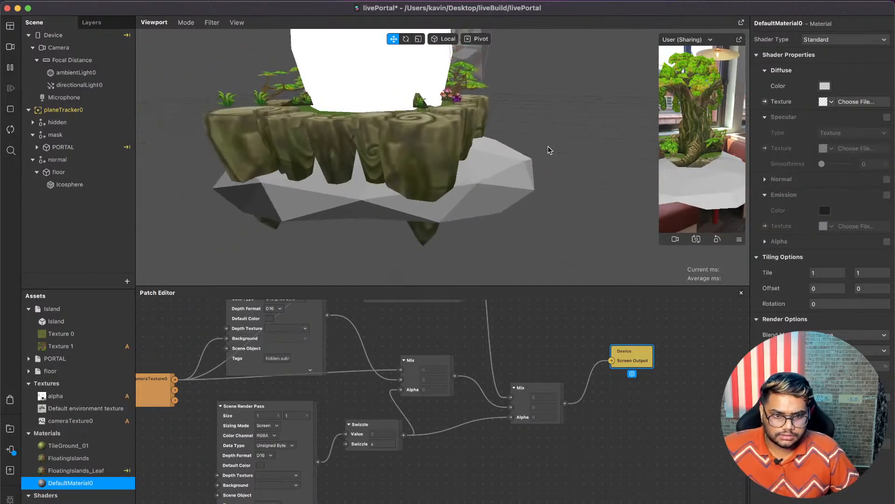
Set the diffuse color of DefaultMaterial0 to white.
{"action": "left_click", "coordinate": [825, 86]}
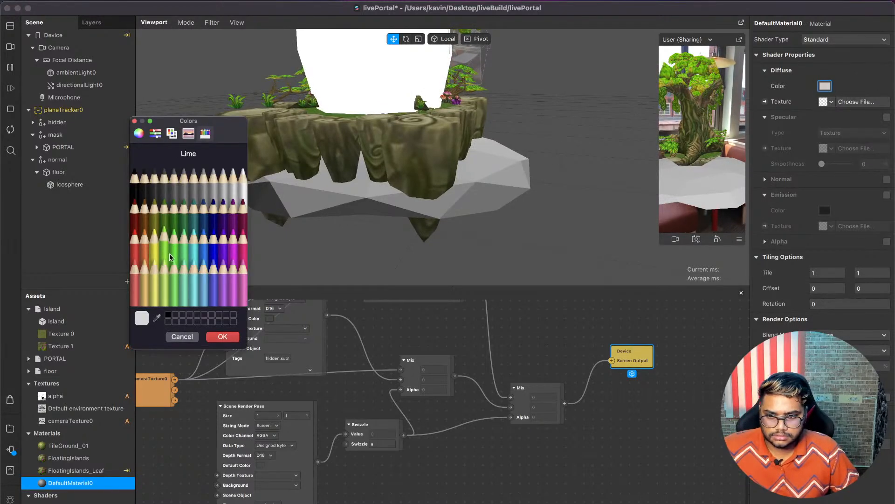
{"action": "left_click", "coordinate": [244, 182]}
{"action": "left_click", "coordinate": [222, 336]}
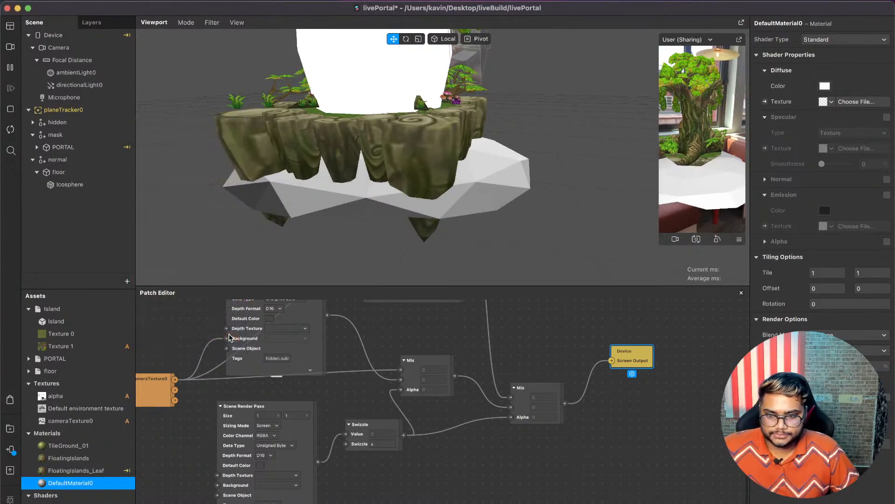
Create a patch for DefaultMaterial0's diffuse texture and add a Gradient patch beside it in an empty area.
{"action": "scroll", "coordinate": [472, 367], "scroll_direction": "down", "scroll_amount": 5}
{"action": "scroll", "coordinate": [479, 369], "scroll_direction": "right", "scroll_amount": 3}
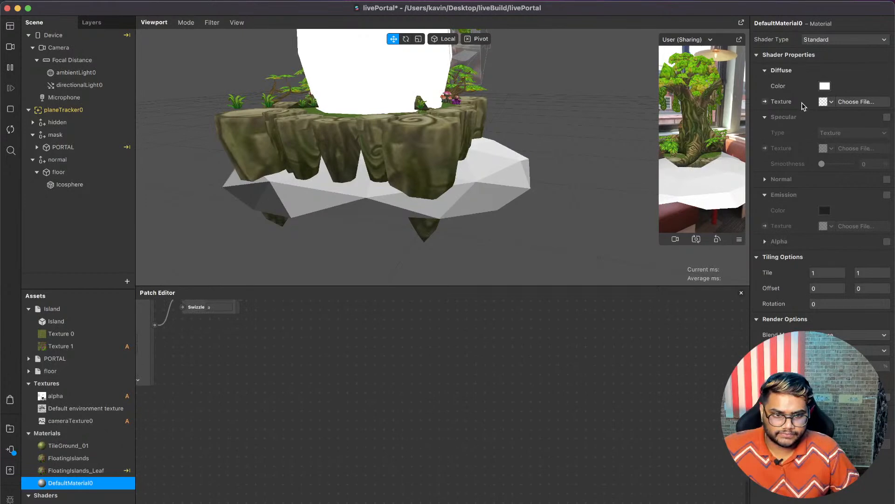
{"action": "left_click", "coordinate": [764, 102]}
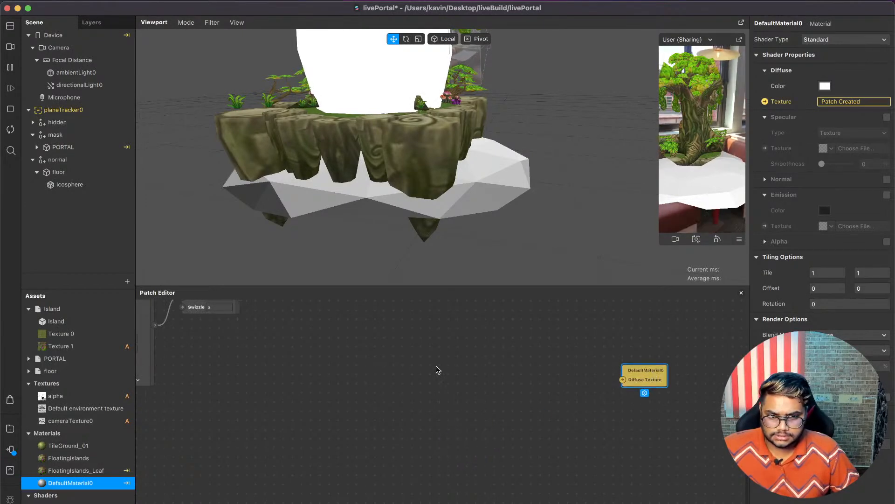
{"action": "double_click", "coordinate": [417, 367]}
{"action": "type", "text": "gra"}
{"action": "key", "text": "Down"}
{"action": "key", "text": "Up"}
{"action": "key", "text": "Return"}
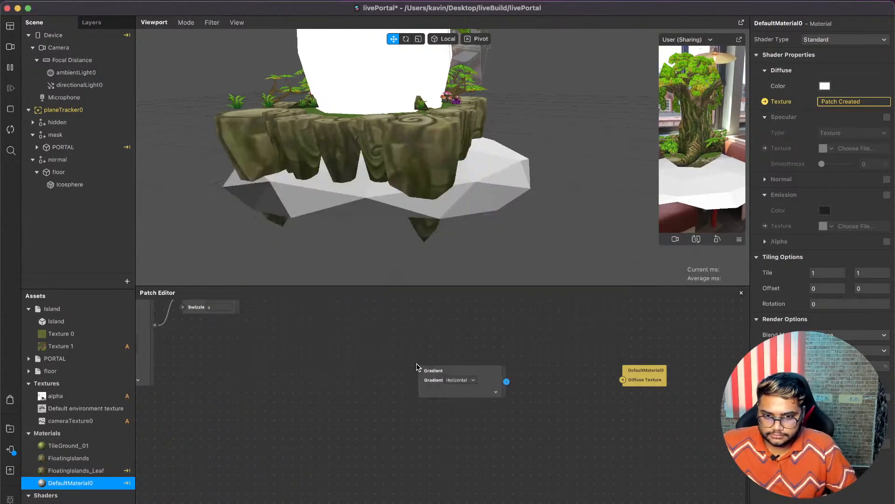
Set the Gradient patch's type to Circular and expand its preview.
{"action": "left_click", "coordinate": [464, 385]}
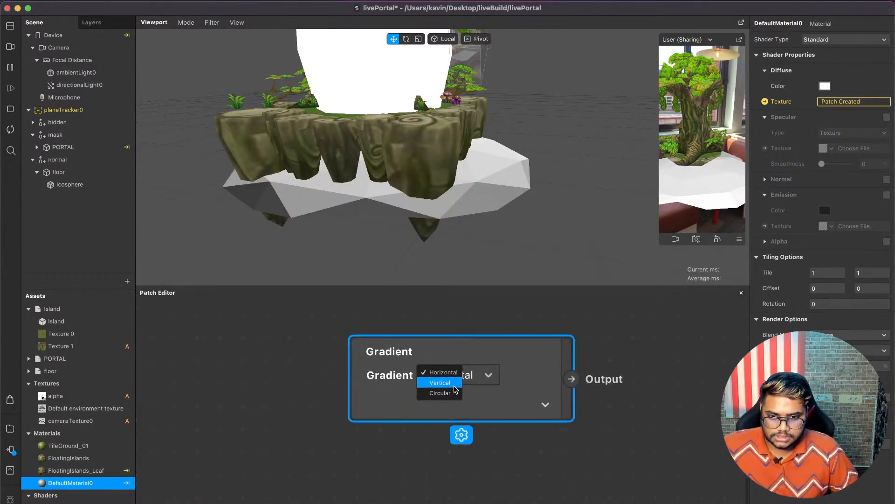
{"action": "left_click", "coordinate": [441, 382]}
{"action": "left_click_drag", "start_coordinate": [455, 287], "coordinate": [466, 159]}
{"action": "left_click", "coordinate": [462, 249]}
{"action": "left_click", "coordinate": [451, 268]}
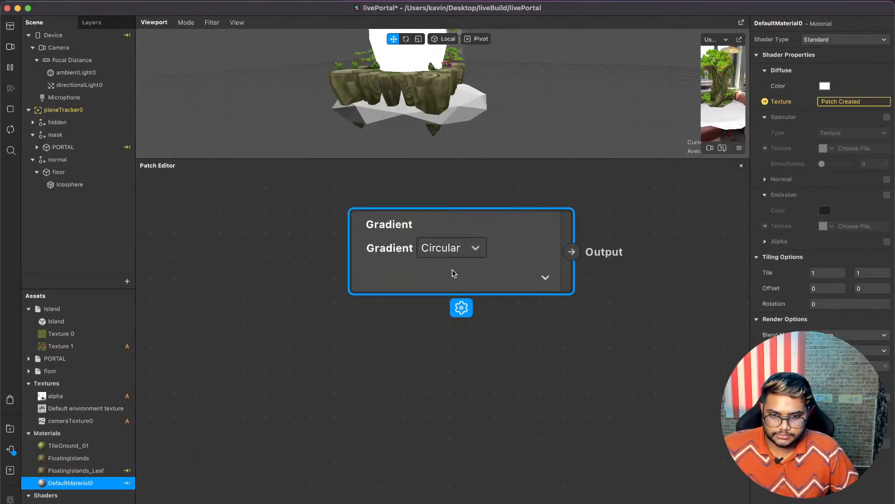
{"action": "left_click", "coordinate": [545, 280]}
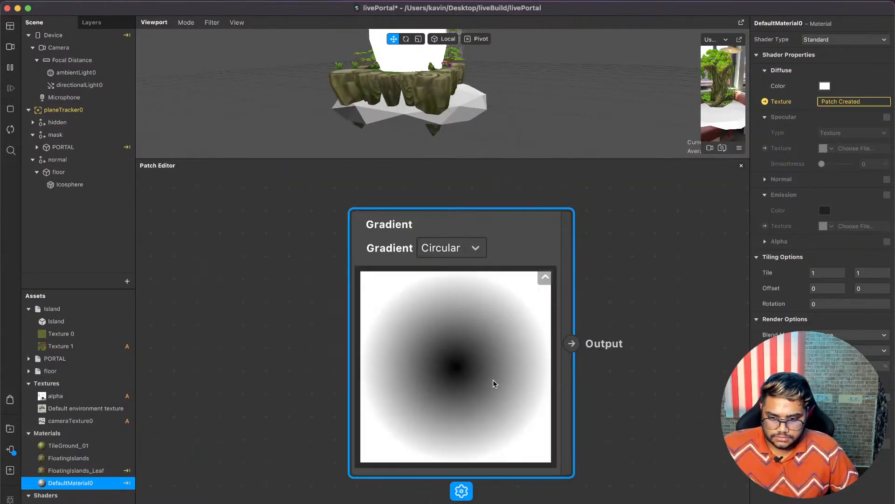
Connect the Gradient output to DefaultMaterial0's Diffuse Texture and inspect the shading on the floor.
{"action": "scroll", "coordinate": [493, 380], "scroll_direction": "down", "scroll_amount": 5}
{"action": "left_click_drag", "start_coordinate": [449, 337], "coordinate": [616, 304]}
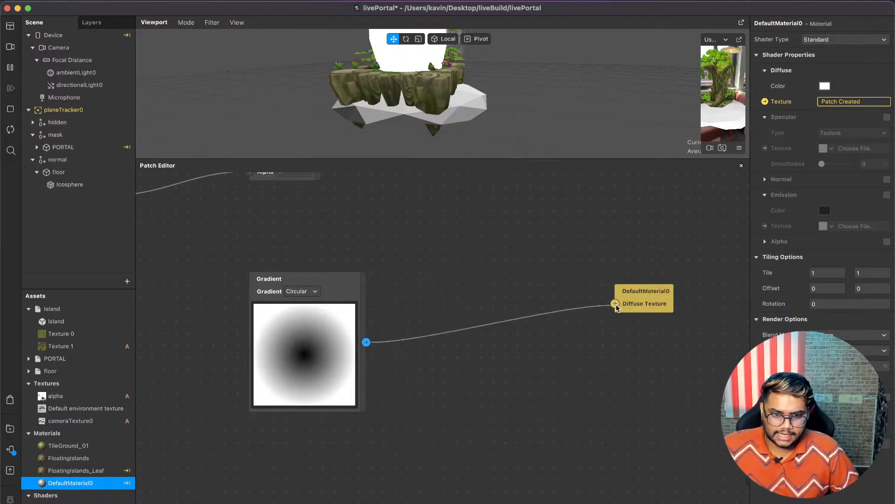
{"action": "scroll", "coordinate": [508, 153], "scroll_direction": "up", "scroll_amount": 10}
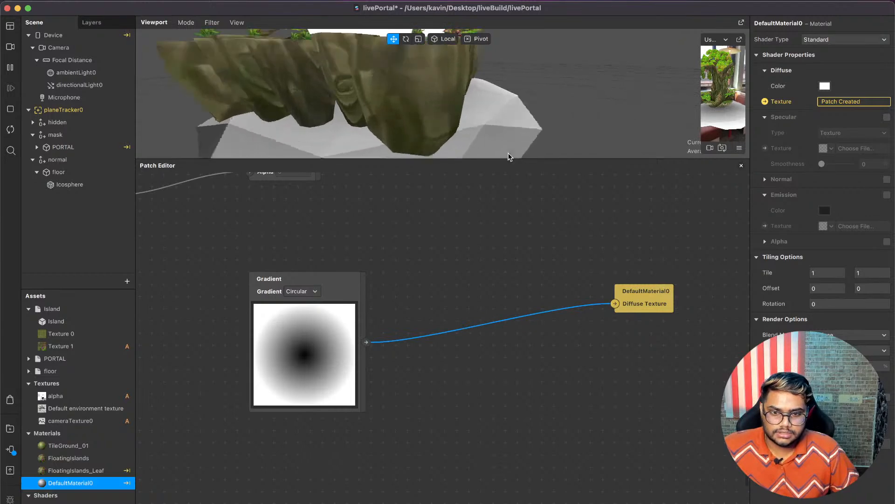
{"action": "left_click_drag", "start_coordinate": [651, 158], "coordinate": [650, 333]}
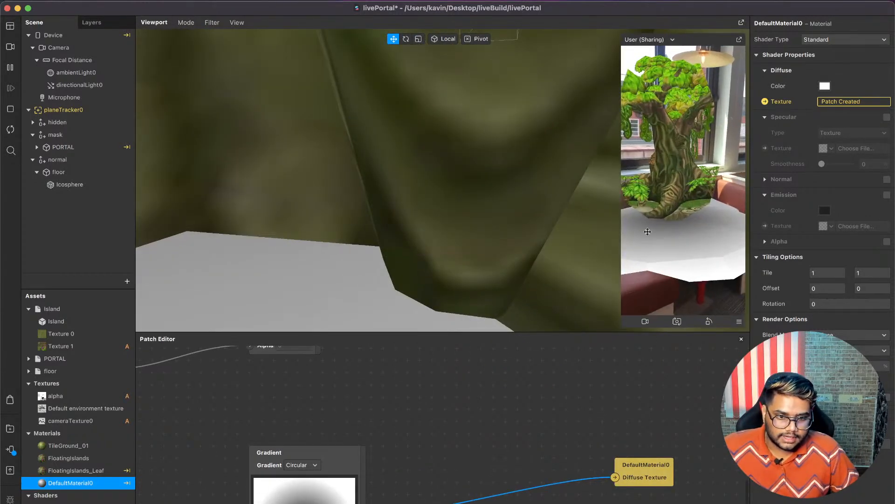
{"action": "scroll", "coordinate": [442, 438], "scroll_direction": "down", "scroll_amount": 4}
{"action": "scroll", "coordinate": [442, 437], "scroll_direction": "down", "scroll_amount": 3, "text": "super"}
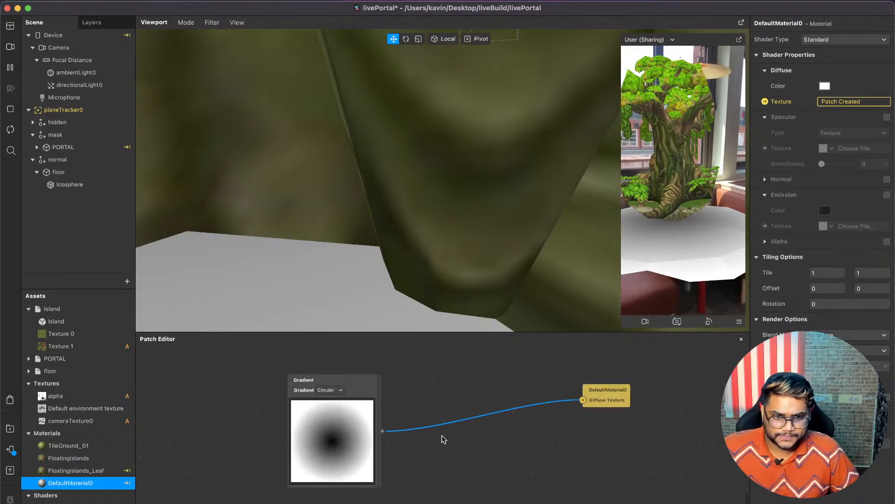
{"action": "scroll", "coordinate": [357, 419], "scroll_direction": "up", "scroll_amount": 5, "text": "super"}
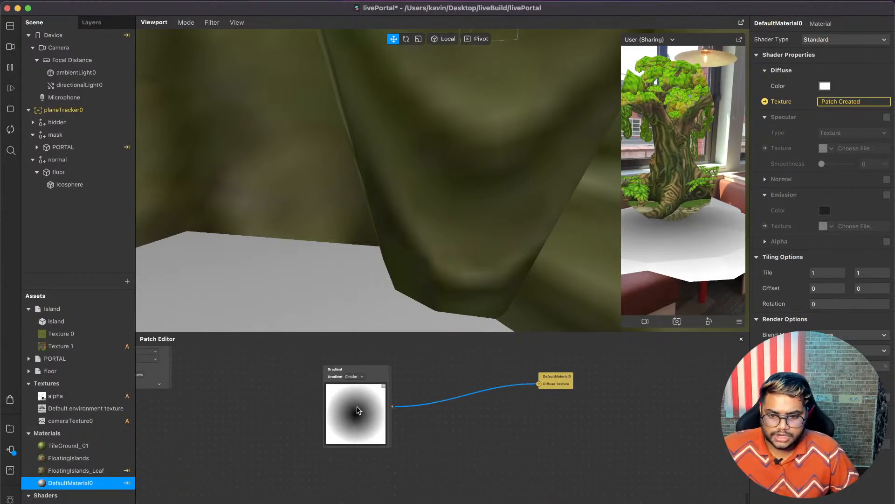
{"action": "left_click_drag", "start_coordinate": [440, 405], "coordinate": [486, 390]}
{"action": "type", "text": "gre"}
{"action": "key", "text": "Down"}
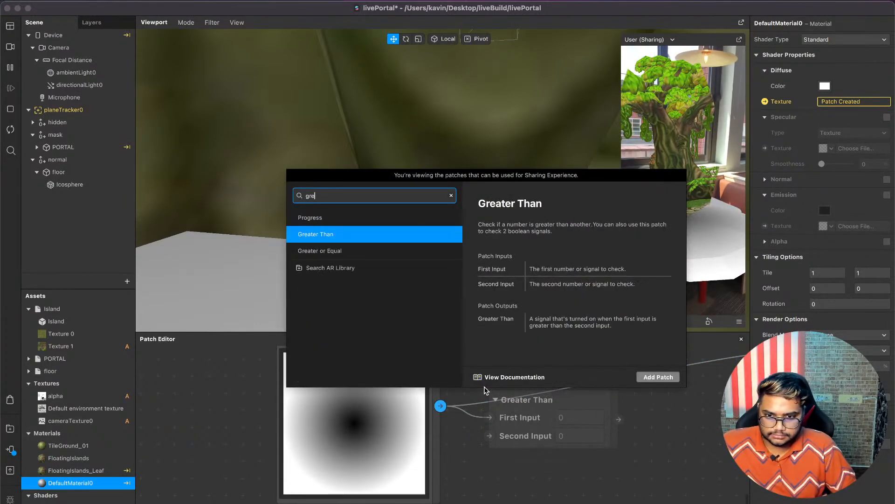
{"action": "key", "text": "BackSpace"}
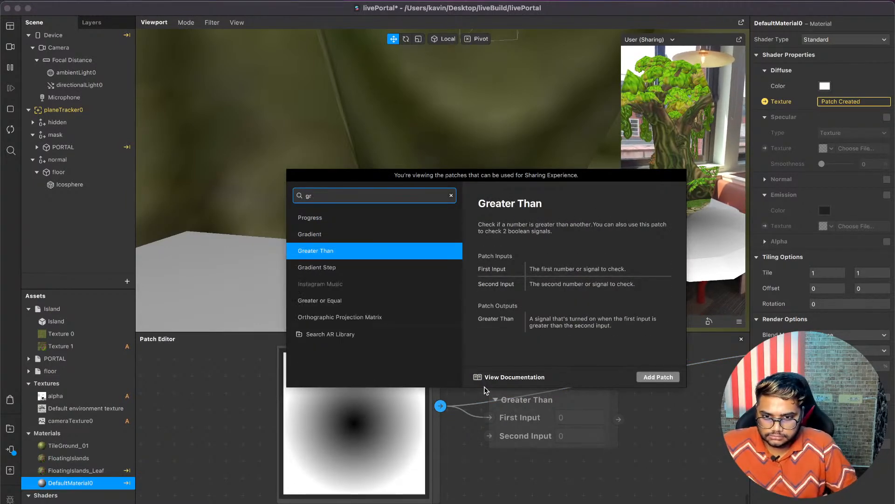
{"action": "key", "text": "Down"}
{"action": "type", "text": "\\"}
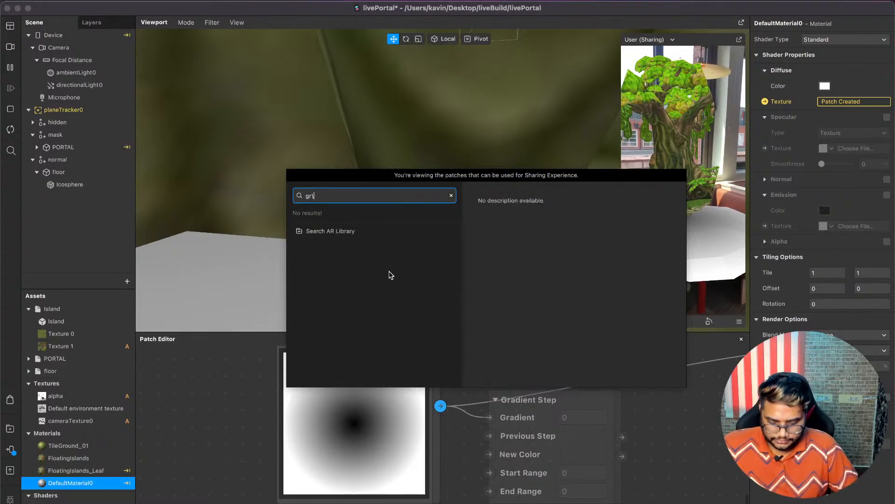
{"action": "key", "text": "BackSpace"}
{"action": "key", "text": "Return"}
{"action": "left_click_drag", "start_coordinate": [539, 419], "coordinate": [531, 421]}
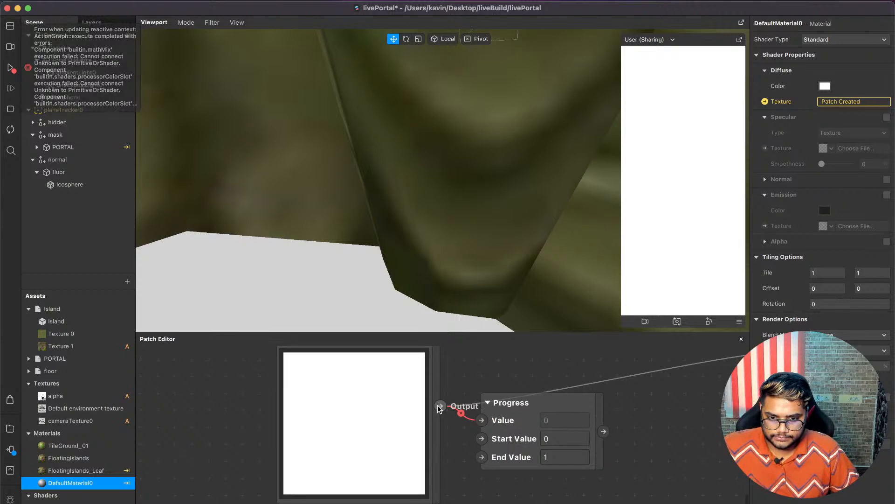
Add a Gradient Step patch fed by the circular Gradient's output and delete the Progress patch.
{"action": "left_click_drag", "start_coordinate": [440, 405], "coordinate": [506, 368]}
{"action": "type", "text": "grad"}
{"action": "key", "text": "Down"}
{"action": "key", "text": "Return"}
{"action": "left_click", "coordinate": [529, 402]}
{"action": "key", "text": "BackSpace"}
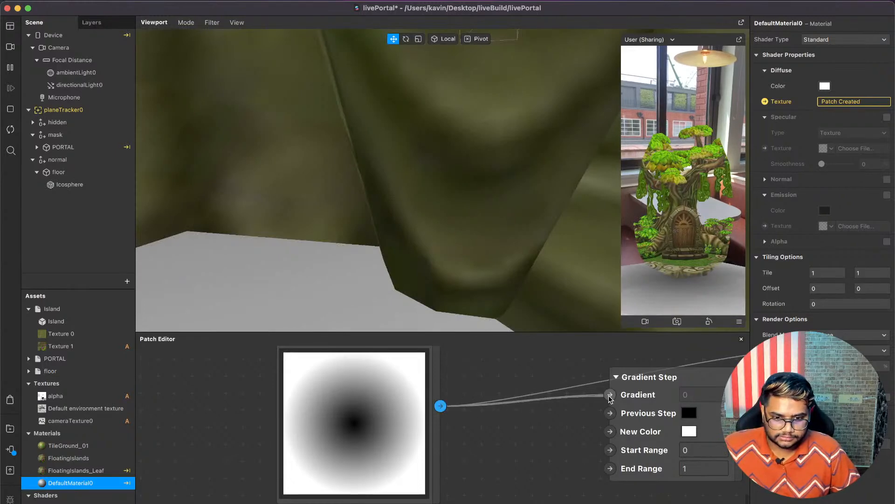
Connect the Gradient Step's Output to DefaultMaterial0's Diffuse Texture.
{"action": "left_click_drag", "start_coordinate": [610, 389], "coordinate": [624, 371]}
{"action": "scroll", "coordinate": [516, 398], "scroll_direction": "down", "scroll_amount": 5}
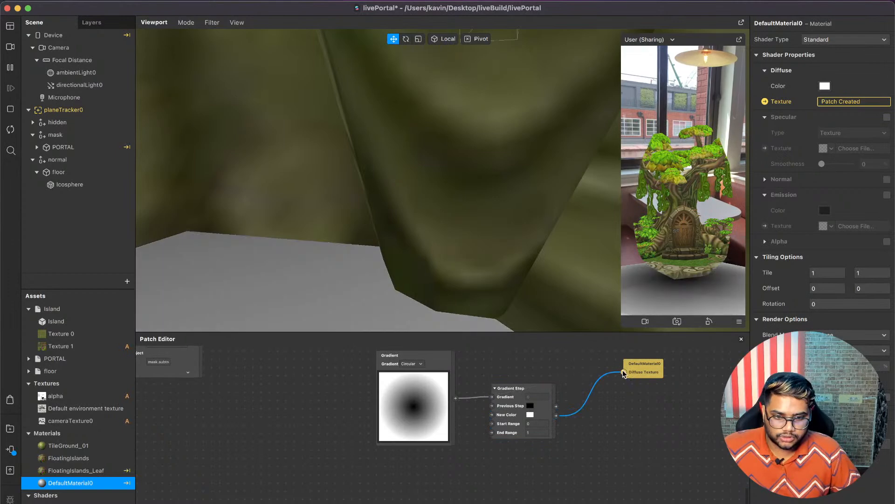
{"action": "scroll", "coordinate": [539, 256], "scroll_direction": "down", "scroll_amount": 5}
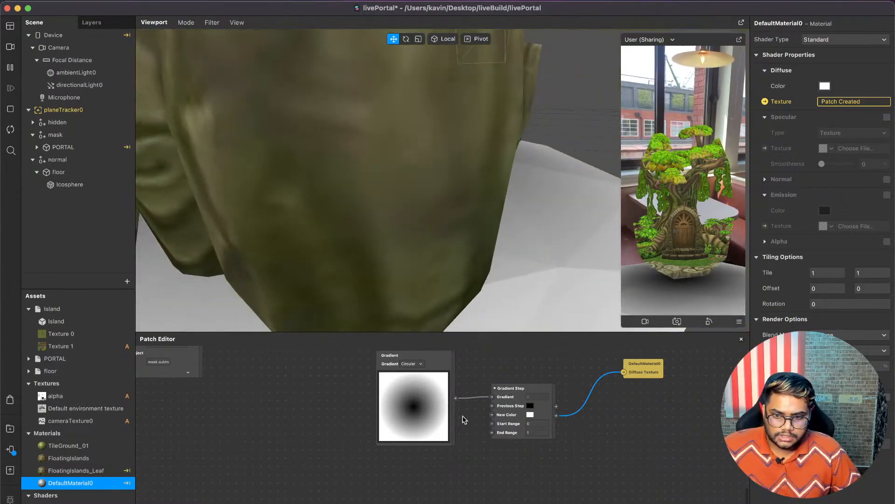
{"action": "scroll", "coordinate": [464, 418], "scroll_direction": "up", "scroll_amount": 5}
Hide the hidden and mask null objects together so only the floor is shown.
{"action": "left_click", "coordinate": [56, 135]}
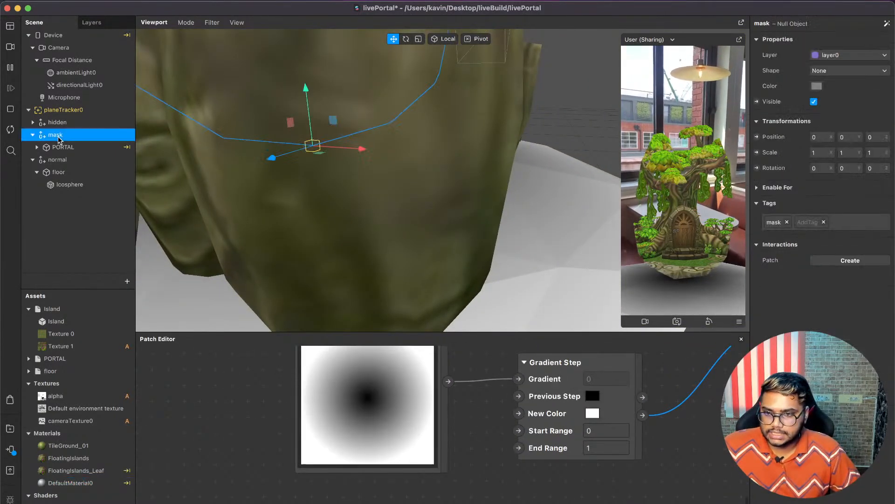
{"action": "left_click", "coordinate": [57, 123], "text": "shift"}
{"action": "left_click", "coordinate": [78, 123]}
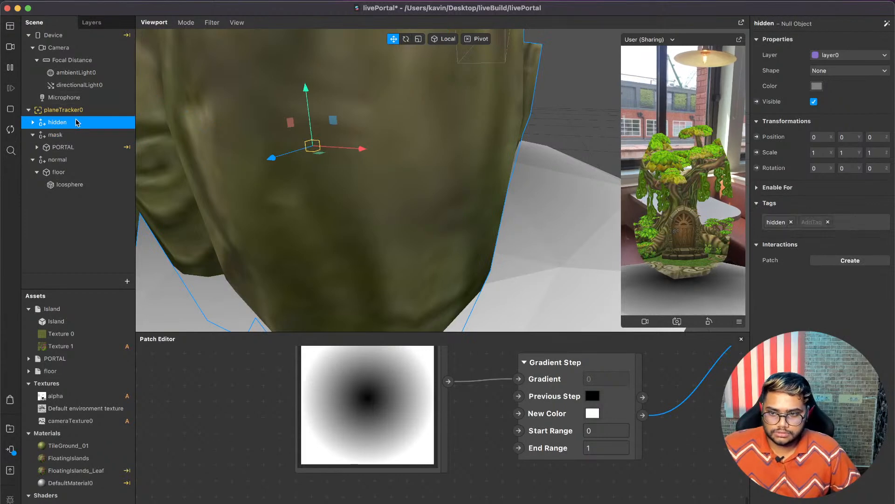
{"action": "left_click", "coordinate": [69, 136], "text": "shift"}
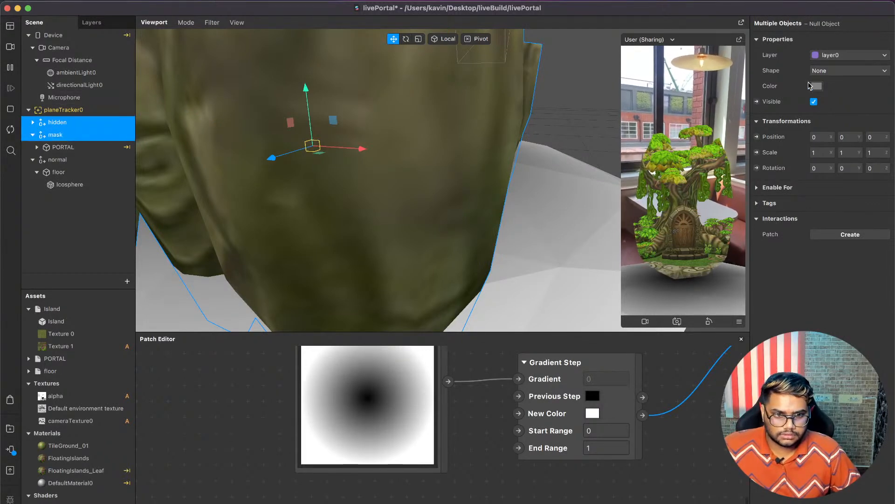
{"action": "left_click", "coordinate": [814, 101]}
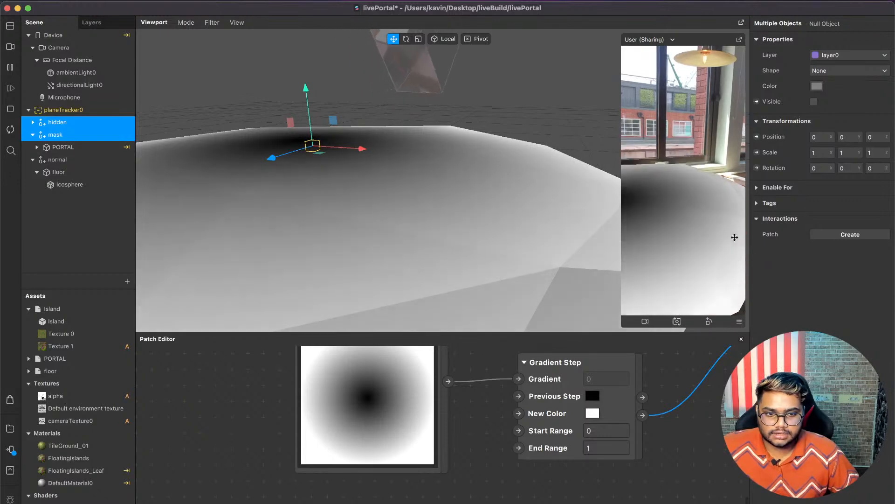
Set the Gradient Step's End Range to 0.4.
{"action": "left_click", "coordinate": [606, 431]}
{"action": "left_click", "coordinate": [604, 448]}
{"action": "type", "text": "0.4"}
{"action": "key", "text": "Return"}
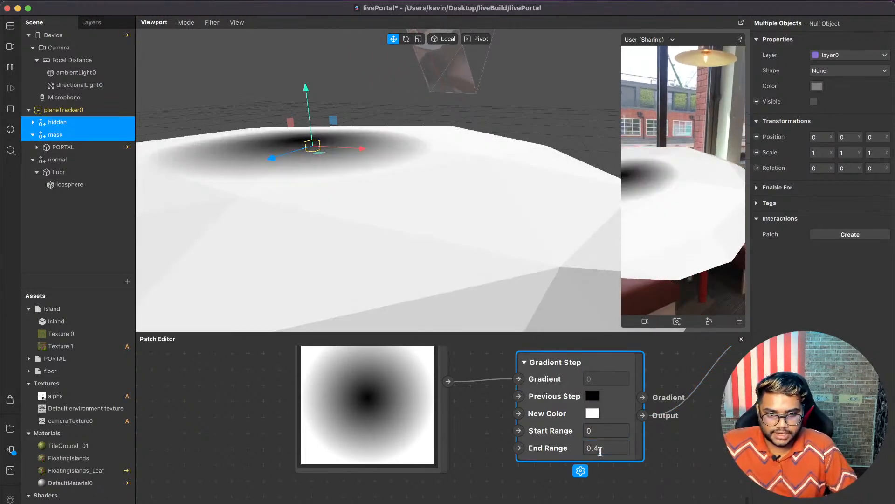
Set the Gradient Step's End Range to 2.
{"action": "left_click", "coordinate": [614, 449]}
{"action": "type", "text": "1"}
{"action": "key", "text": "BackSpace"}
{"action": "type", "text": "2"}
{"action": "key", "text": "Return"}
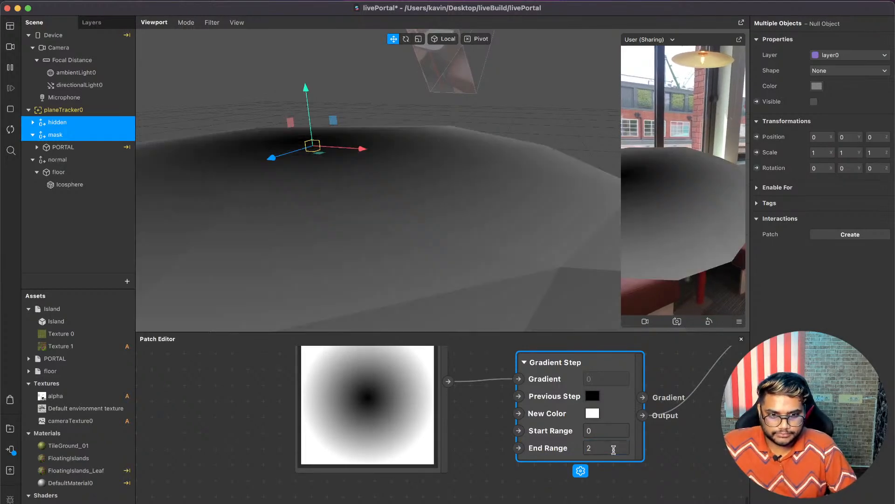
Set the Gradient Step's Start Range to 1.
{"action": "left_click", "coordinate": [616, 431]}
{"action": "key", "text": "BackSpace"}
{"action": "type", "text": "1"}
{"action": "key", "text": "Return"}
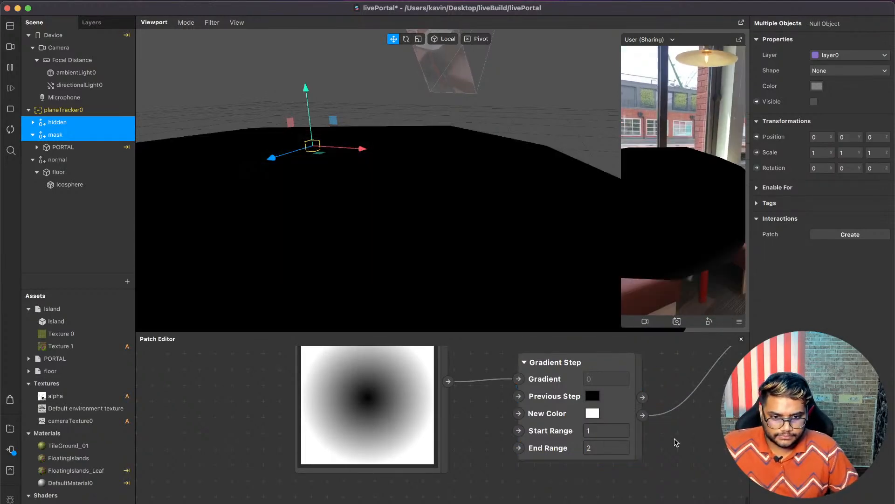
Set the Gradient Step's Start Range to 0.3 and its End Range to 1.
{"action": "left_click", "coordinate": [614, 430]}
{"action": "key", "text": "BackSpace"}
{"action": "type", "text": ".3"}
{"action": "key", "text": "Return"}
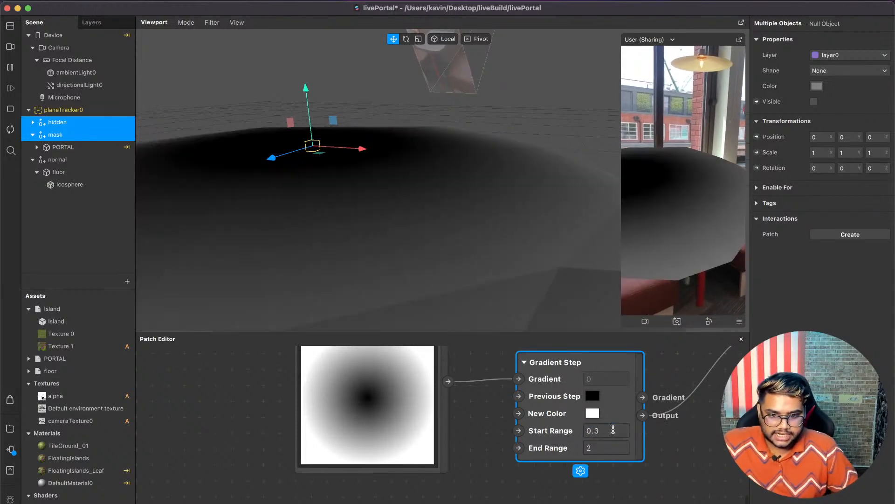
{"action": "left_click", "coordinate": [604, 448]}
{"action": "key", "text": "BackSpace"}
{"action": "type", "text": "1"}
{"action": "left_click", "coordinate": [684, 448]}
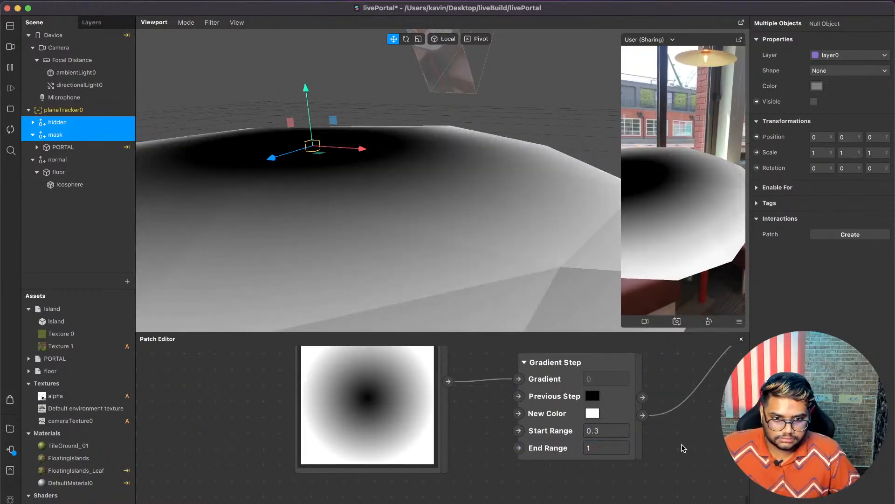
{"action": "scroll", "coordinate": [681, 443], "scroll_direction": "down", "scroll_amount": 2}
{"action": "scroll", "coordinate": [681, 444], "scroll_direction": "right", "scroll_amount": 2}
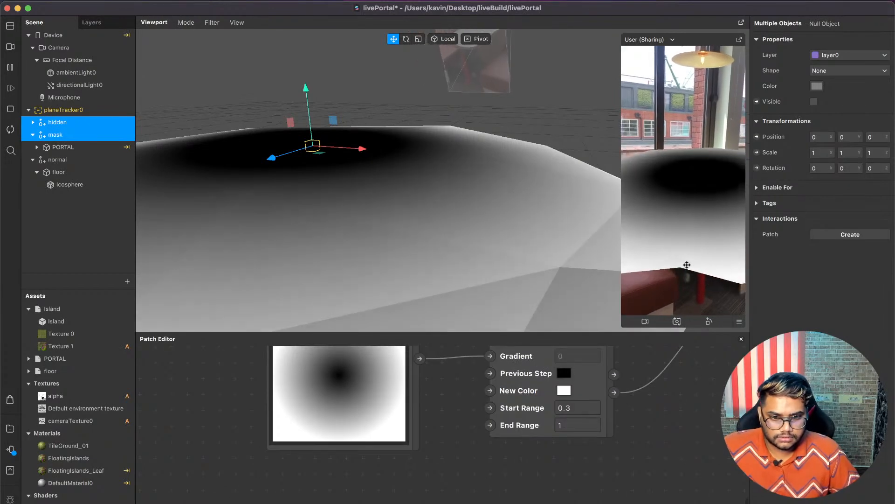
Set the Gradient Step's End Range to 1.5.
{"action": "left_click", "coordinate": [577, 407]}
{"action": "left_click", "coordinate": [580, 425]}
{"action": "type", "text": "1.5"}
{"action": "key", "text": "Return"}
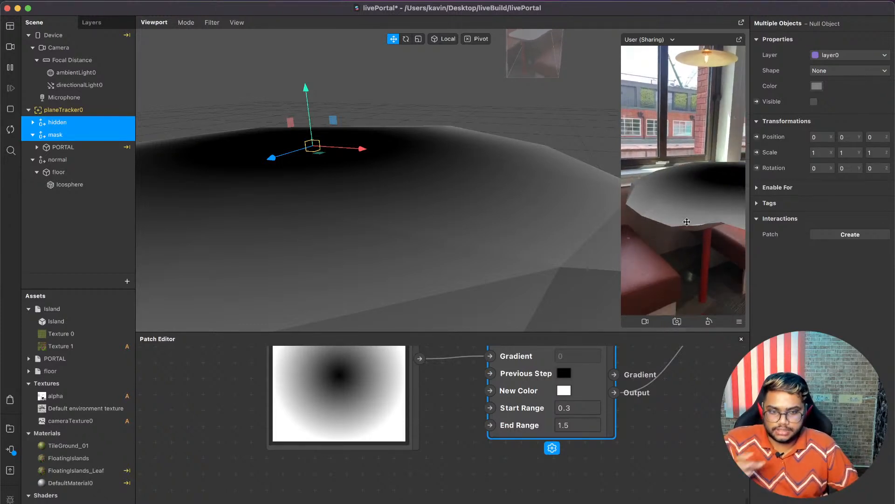
Move the DefaultMaterial0 patch farther from the Gradient Step and add a Mix patch fed by the Gradient Step's Output.
{"action": "scroll", "coordinate": [637, 371], "scroll_direction": "right", "scroll_amount": 5}
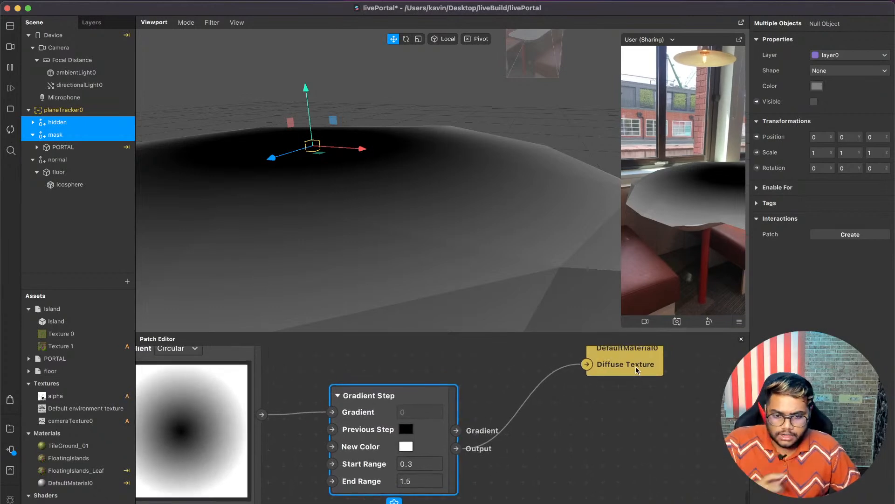
{"action": "left_click_drag", "start_coordinate": [637, 371], "coordinate": [732, 371]}
{"action": "left_click_drag", "start_coordinate": [456, 448], "coordinate": [525, 422]}
{"action": "type", "text": "mix"}
{"action": "key", "text": "BackSpace"}
{"action": "key", "text": "BackSpace"}
{"action": "key", "text": "BackSpace"}
{"action": "type", "text": "mix"}
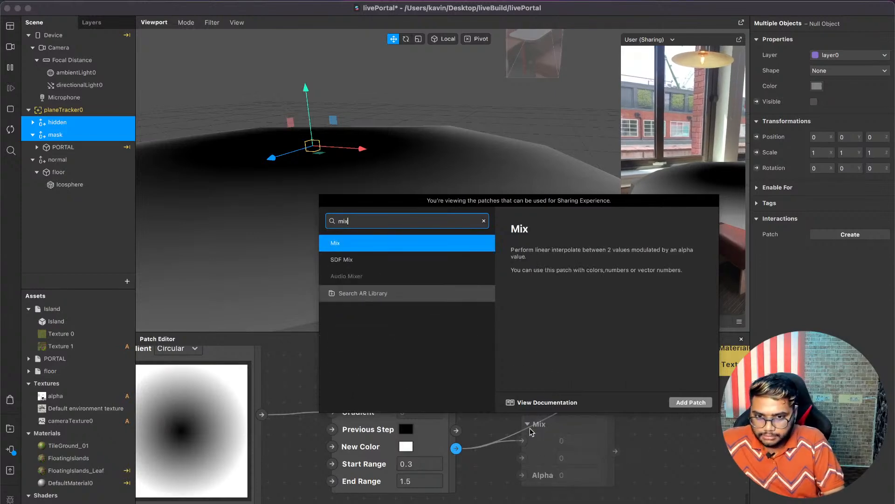
{"action": "key", "text": "Return"}
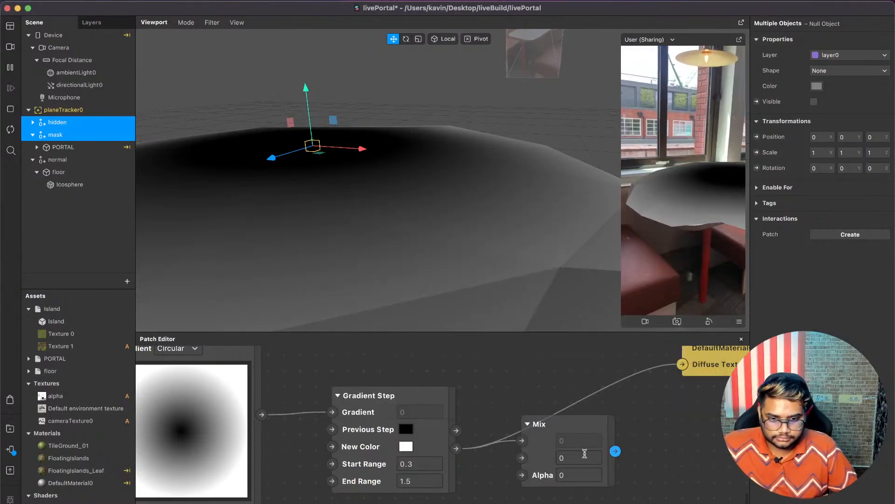
Reroute the Gradient Step's Output to the Mix's Alpha and connect the Mix output to DefaultMaterial0's Diffuse Texture.
{"action": "left_click_drag", "start_coordinate": [523, 441], "coordinate": [522, 474]}
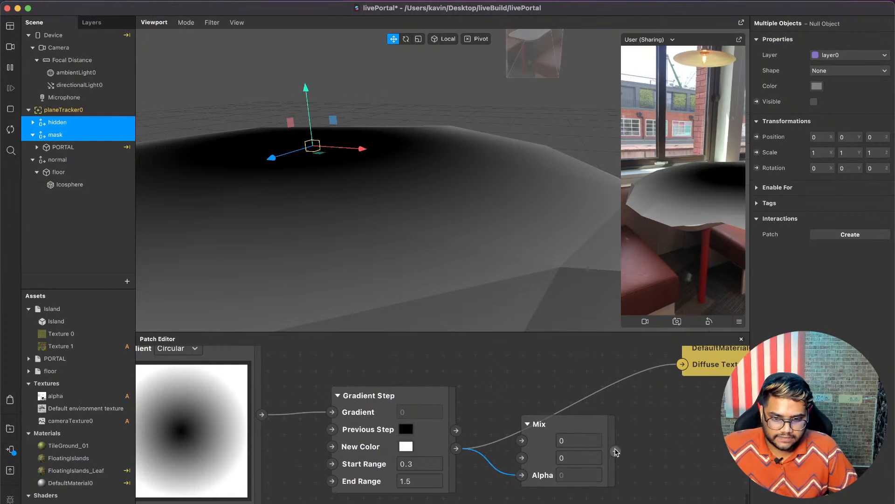
{"action": "left_click_drag", "start_coordinate": [617, 450], "coordinate": [683, 364]}
{"action": "left_click", "coordinate": [588, 425]}
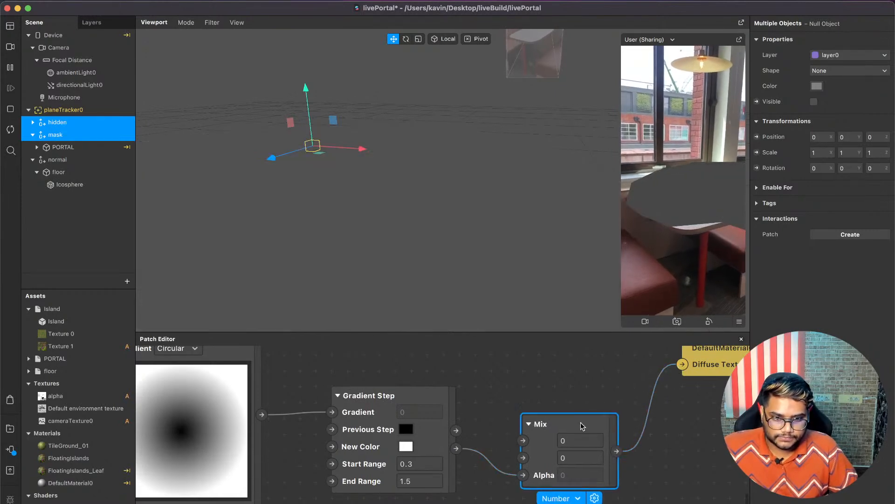
{"action": "left_click_drag", "start_coordinate": [589, 424], "coordinate": [606, 380]}
Add a Value patch above the Gradient Step, set its type to Color, and connect its output to the Mix's first input.
{"action": "scroll", "coordinate": [602, 371], "scroll_direction": "up", "scroll_amount": 5}
{"action": "scroll", "coordinate": [602, 371], "scroll_direction": "left", "scroll_amount": 4}
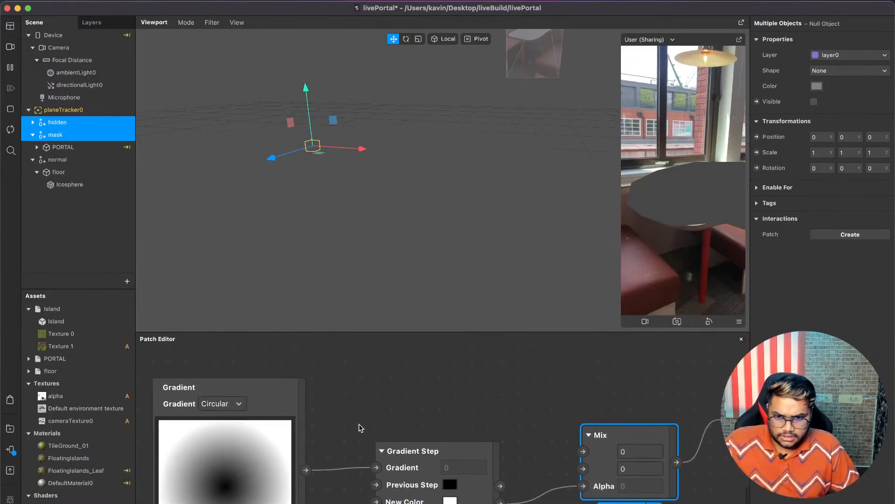
{"action": "double_click", "coordinate": [408, 395]}
{"action": "type", "text": "val"}
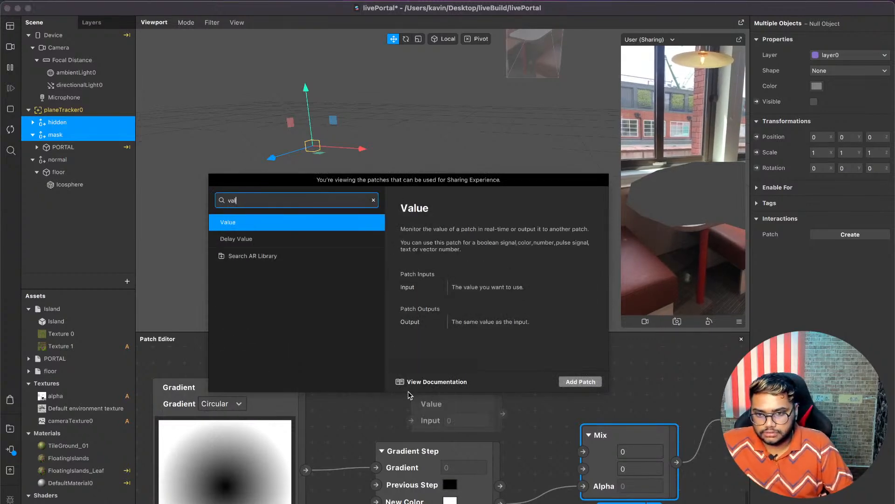
{"action": "key", "text": "Return"}
{"action": "left_click_drag", "start_coordinate": [427, 403], "coordinate": [406, 370]}
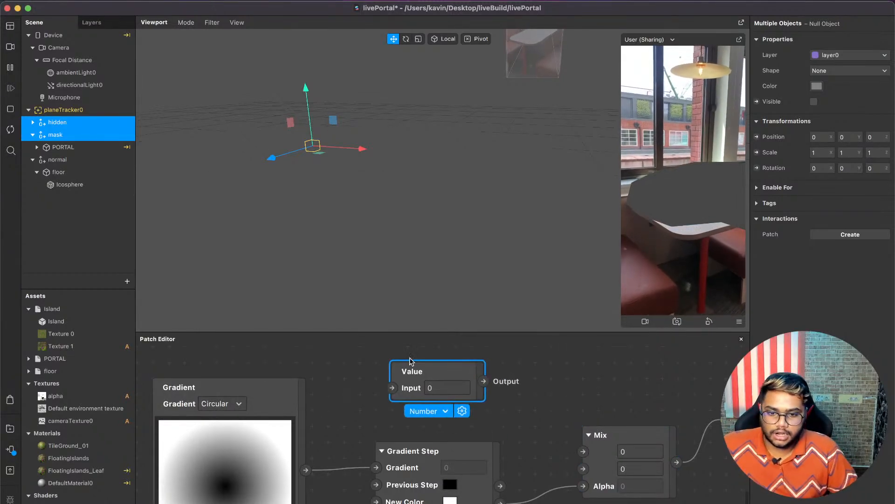
{"action": "left_click", "coordinate": [435, 412]}
{"action": "left_click", "coordinate": [419, 440]}
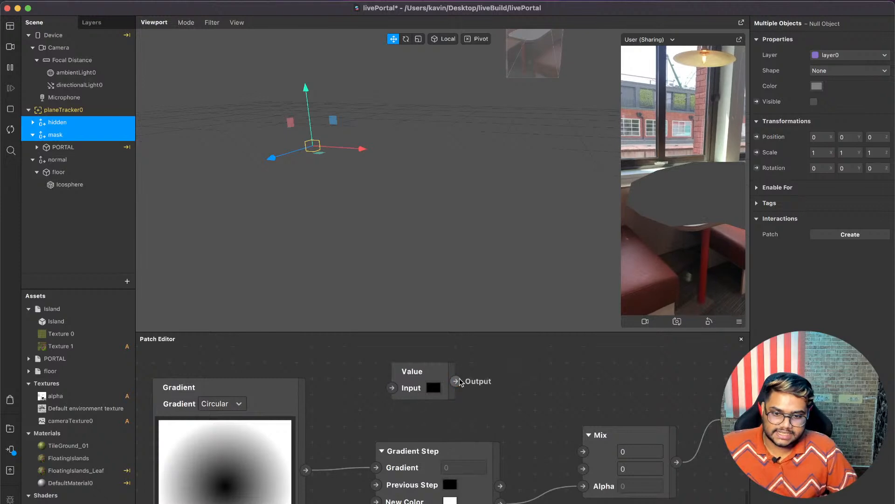
{"action": "left_click_drag", "start_coordinate": [455, 381], "coordinate": [583, 451]}
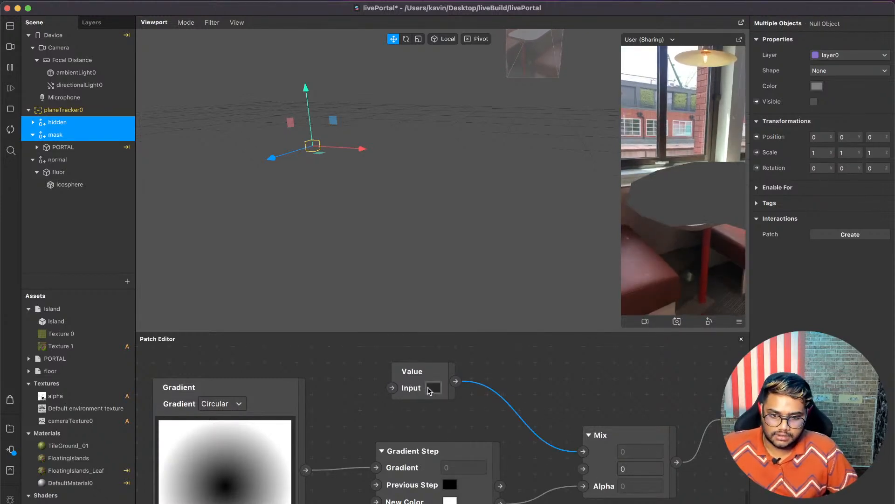
{"action": "left_click", "coordinate": [429, 391]}
{"action": "left_click", "coordinate": [229, 263]}
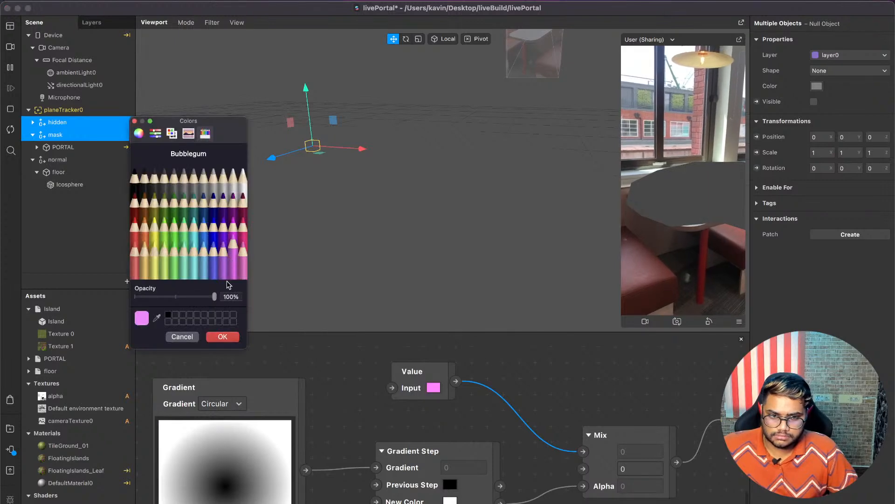
{"action": "left_click", "coordinate": [192, 337]}
Connect the Gradient Step's Gradient output to the Mix's Alpha in place of its Output.
{"action": "scroll", "coordinate": [410, 440], "scroll_direction": "right", "scroll_amount": 3}
{"action": "scroll", "coordinate": [410, 441], "scroll_direction": "down", "scroll_amount": 1}
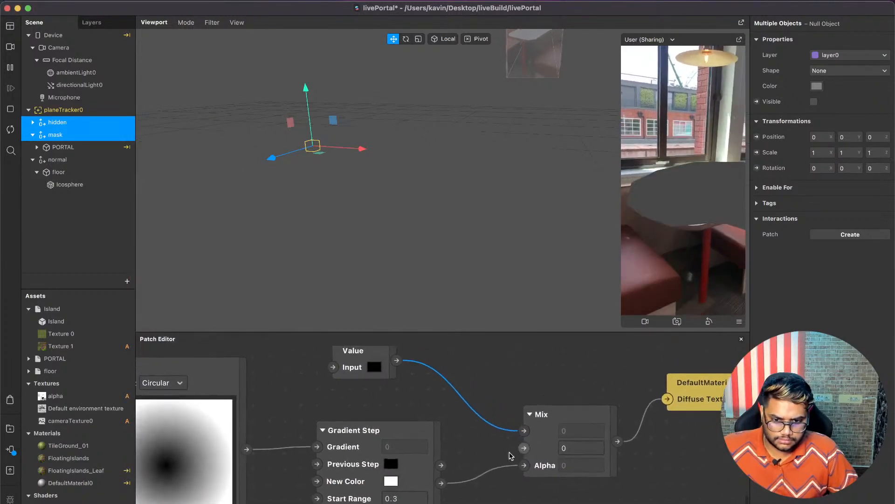
{"action": "left_click_drag", "start_coordinate": [440, 465], "coordinate": [525, 465]}
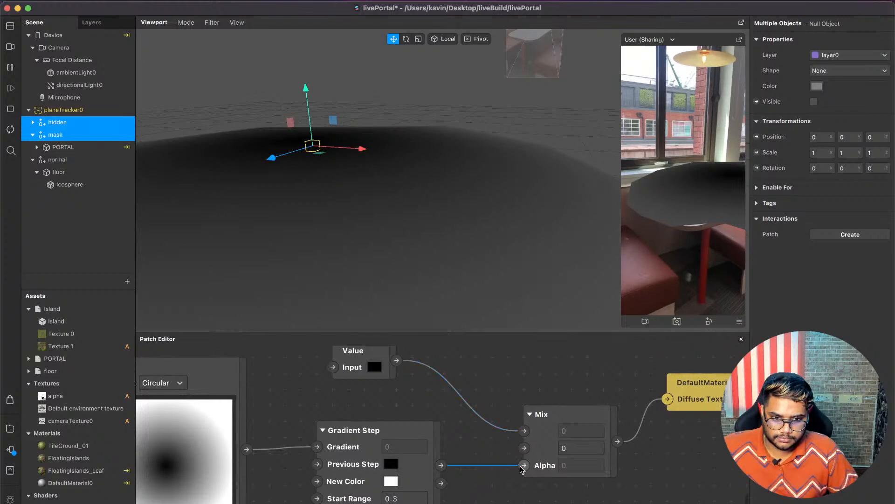
Set the Value patch's color to the green pencil color Flora.
{"action": "left_click", "coordinate": [374, 366]}
{"action": "left_click", "coordinate": [176, 257]}
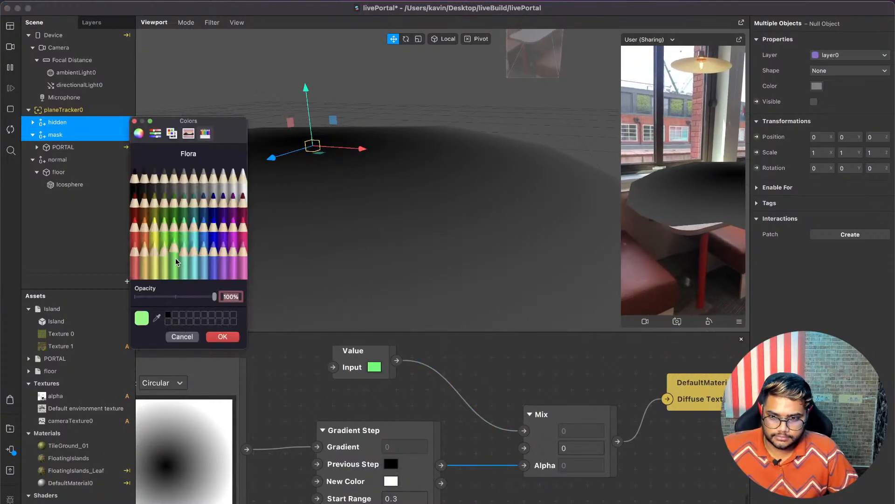
{"action": "left_click", "coordinate": [222, 336]}
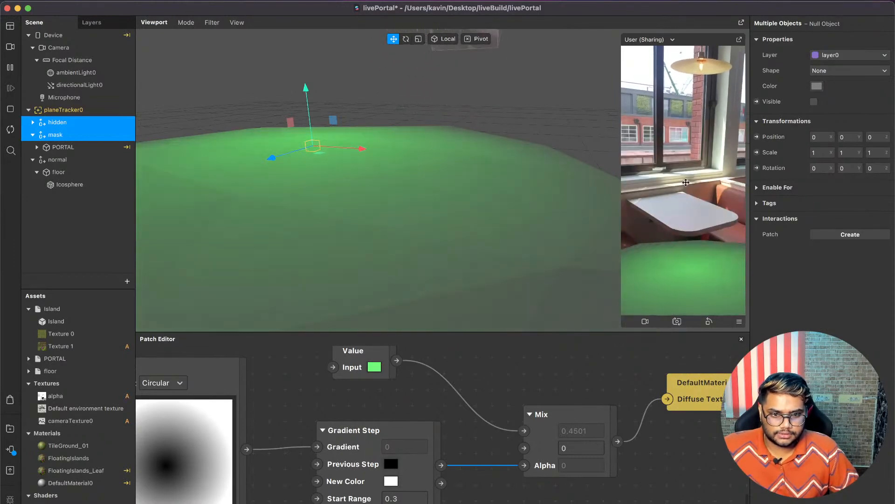
Set the Gradient Step's Start Range to 0 and its End Range to 2.
{"action": "left_click", "coordinate": [402, 498]}
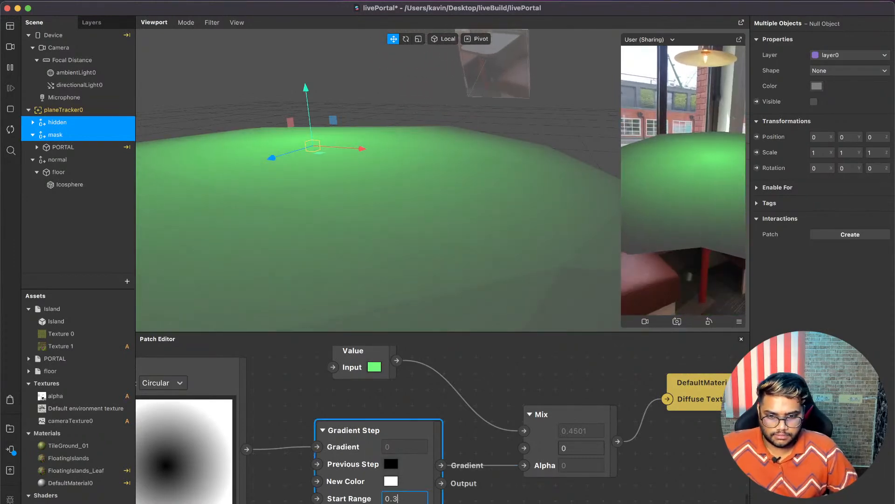
{"action": "key", "text": "BackSpace"}
{"action": "key", "text": "Return"}
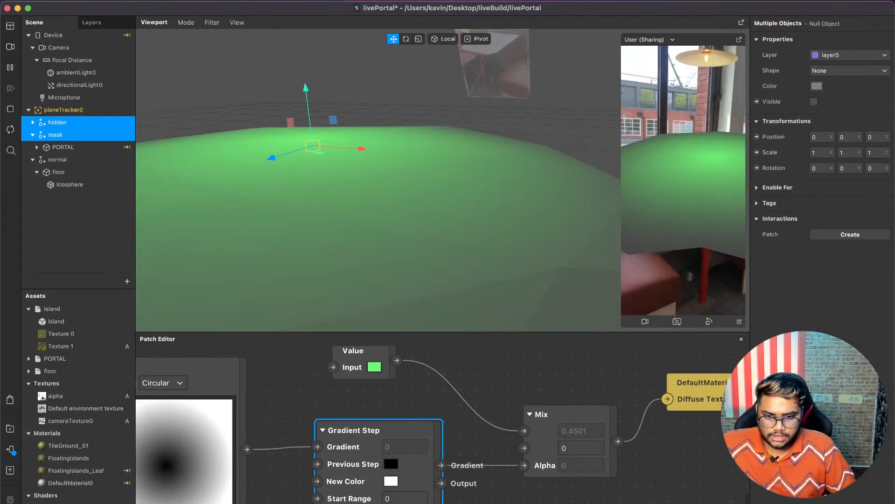
{"action": "key", "text": "Escape"}
Examine the green floor's fade toward its edges from another angle and farther away, along with the gradient patches.
{"action": "scroll", "coordinate": [410, 423], "scroll_direction": "left", "scroll_amount": 2}
{"action": "scroll", "coordinate": [410, 423], "scroll_direction": "down", "scroll_amount": 1}
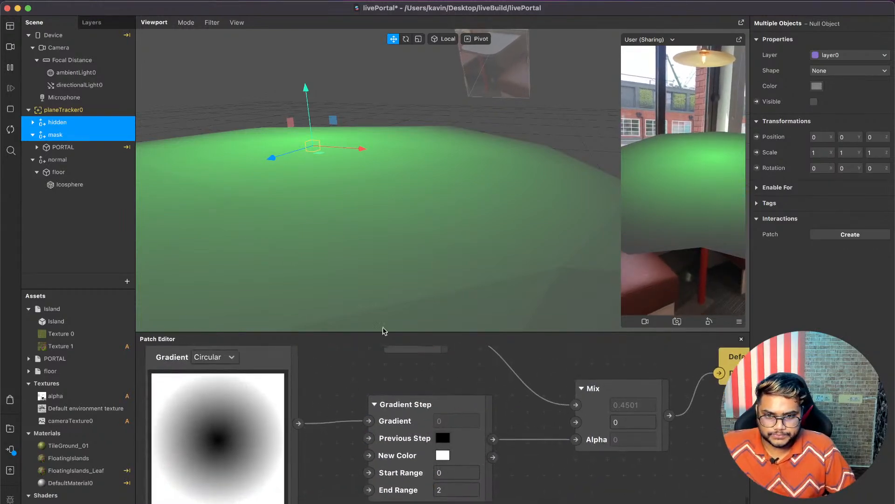
{"action": "scroll", "coordinate": [397, 268], "scroll_direction": "down", "scroll_amount": 2}
{"action": "left_click_drag", "start_coordinate": [395, 267], "coordinate": [406, 244]}
{"action": "left_click_drag", "start_coordinate": [380, 202], "coordinate": [474, 224]}
{"action": "scroll", "coordinate": [474, 224], "scroll_direction": "down", "scroll_amount": 5}
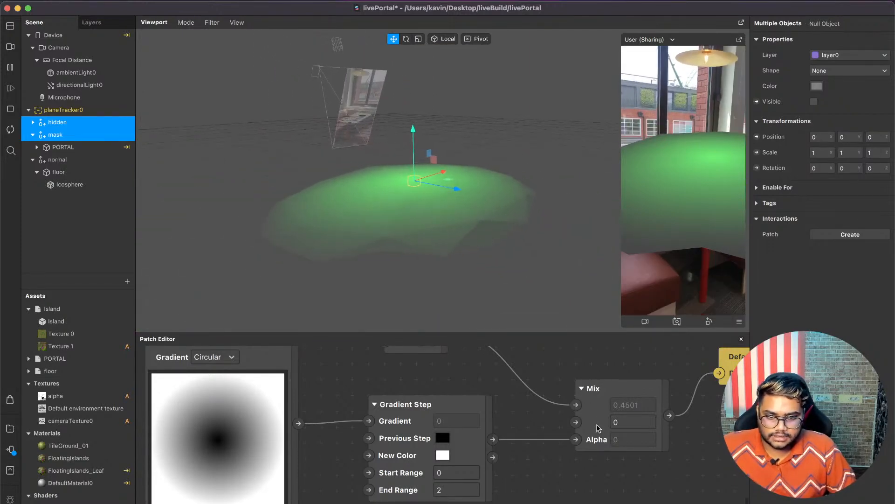
{"action": "scroll", "coordinate": [558, 426], "scroll_direction": "down", "scroll_amount": 1}
{"action": "scroll", "coordinate": [557, 427], "scroll_direction": "right", "scroll_amount": 2}
{"action": "scroll", "coordinate": [557, 426], "scroll_direction": "left", "scroll_amount": 5}
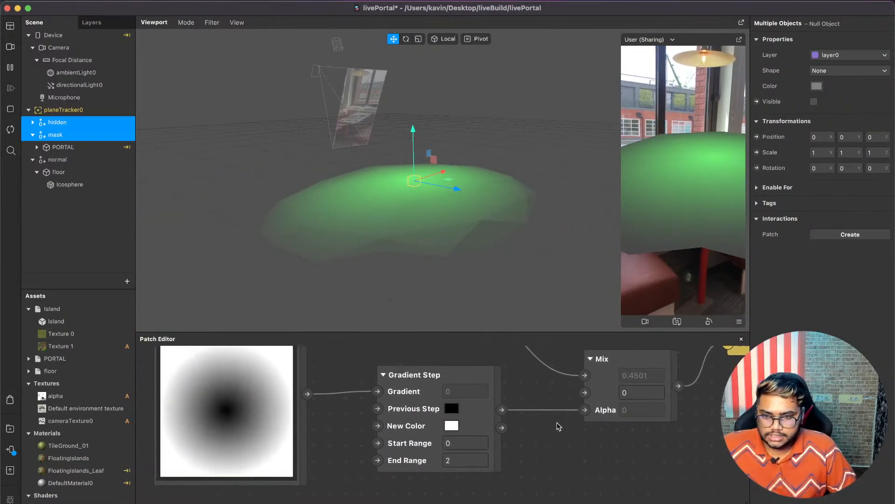
Collapse the Gradient patch's preview and place the patch beside the Gradient Step.
{"action": "scroll", "coordinate": [557, 426], "scroll_direction": "up", "scroll_amount": 2}
{"action": "left_click", "coordinate": [368, 394]}
{"action": "left_click_drag", "start_coordinate": [362, 384], "coordinate": [355, 449]}
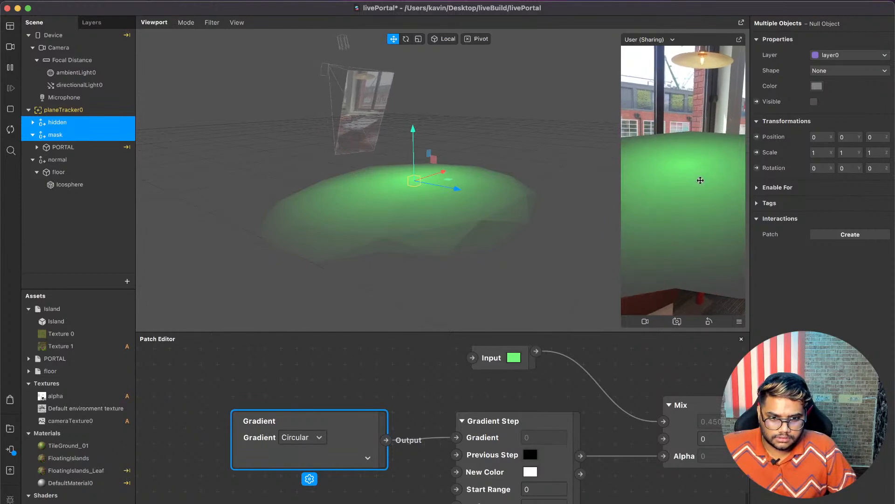
Switch the real-time simulation to the outdoor paved plaza video and reposition the floor in the preview.
{"action": "left_click", "coordinate": [11, 47]}
{"action": "scroll", "coordinate": [97, 228], "scroll_direction": "up", "scroll_amount": 3}
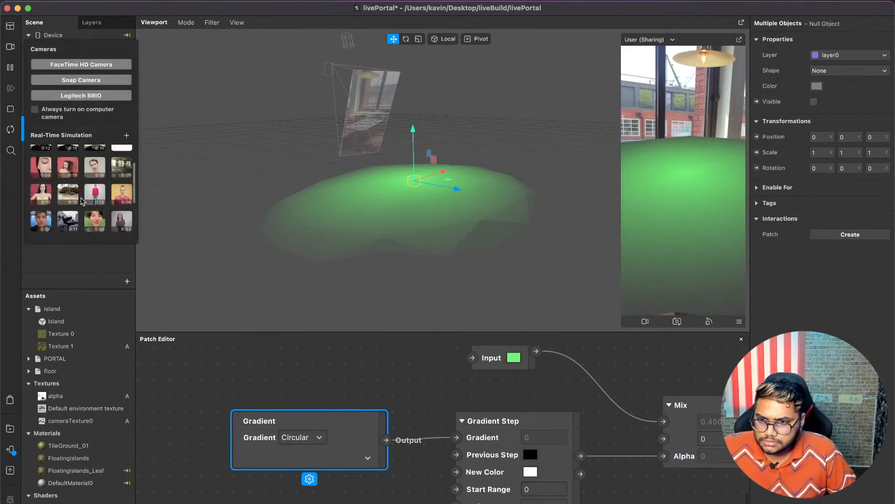
{"action": "left_click", "coordinate": [75, 186]}
{"action": "left_click_drag", "start_coordinate": [694, 162], "coordinate": [694, 183]}
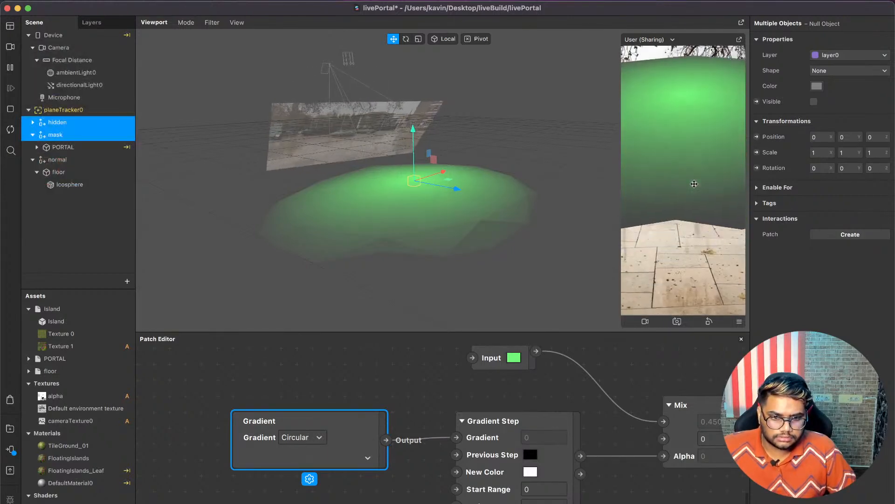
{"action": "scroll", "coordinate": [505, 441], "scroll_direction": "down", "scroll_amount": 3}
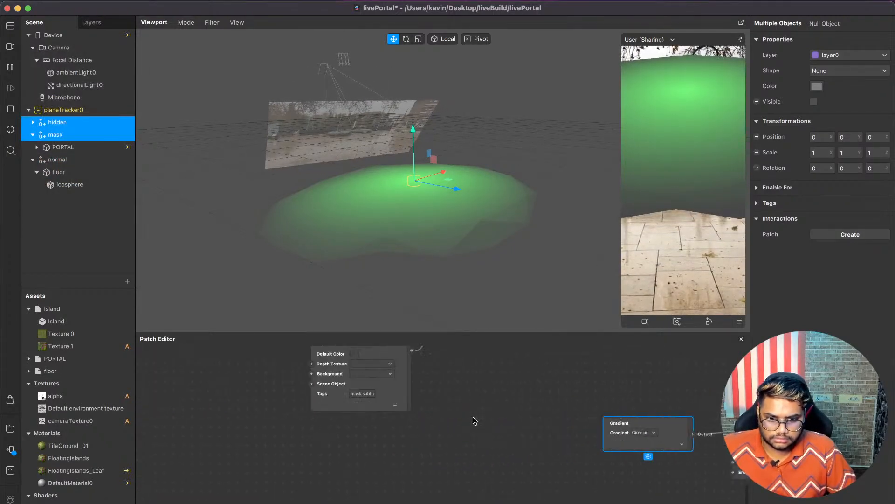
{"action": "scroll", "coordinate": [473, 416], "scroll_direction": "left", "scroll_amount": 10}
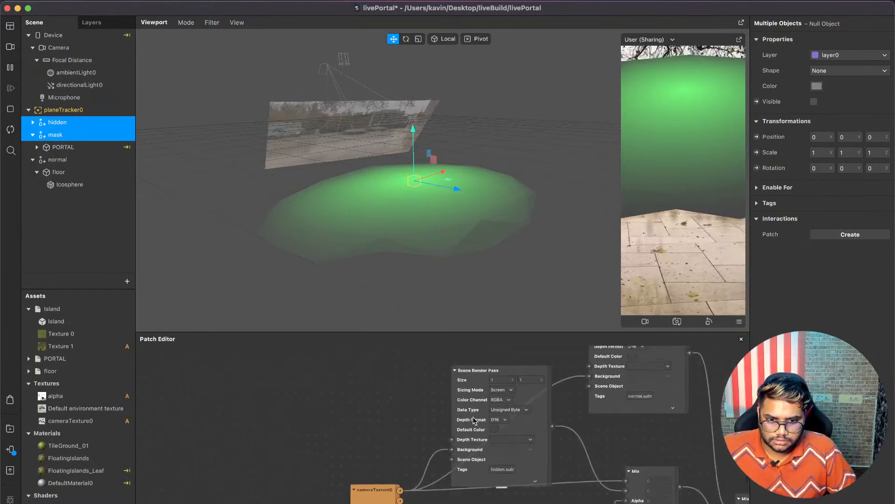
{"action": "scroll", "coordinate": [473, 416], "scroll_direction": "right", "scroll_amount": 5}
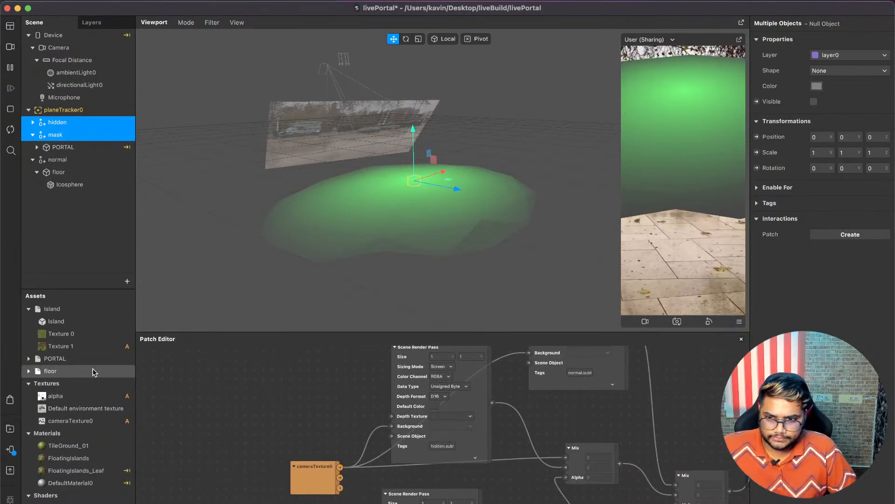
Change the blend mode of the Icosphere's DefaultMaterial0 to one that renders the floor's dark areas transparent.
{"action": "left_click", "coordinate": [97, 184]}
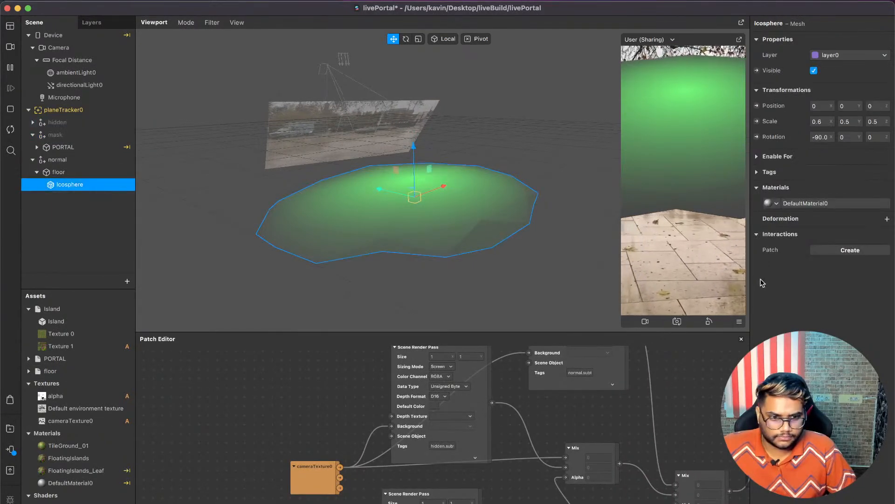
{"action": "left_click", "coordinate": [846, 204]}
{"action": "left_click", "coordinate": [839, 334]}
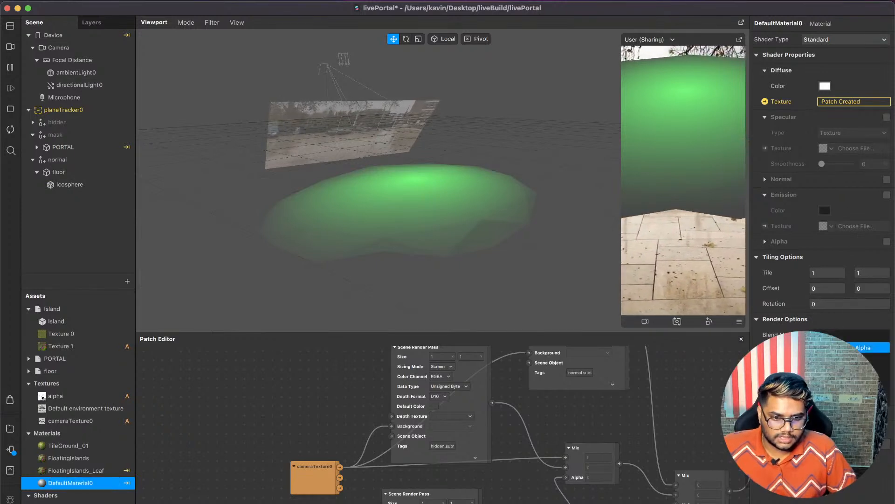
{"action": "left_click", "coordinate": [840, 358]}
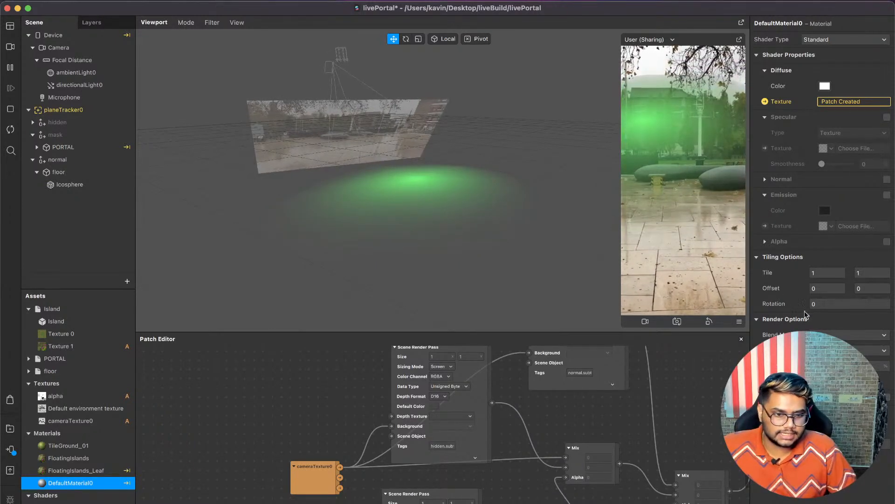
{"action": "left_click", "coordinate": [835, 334]}
{"action": "left_click", "coordinate": [468, 236]}
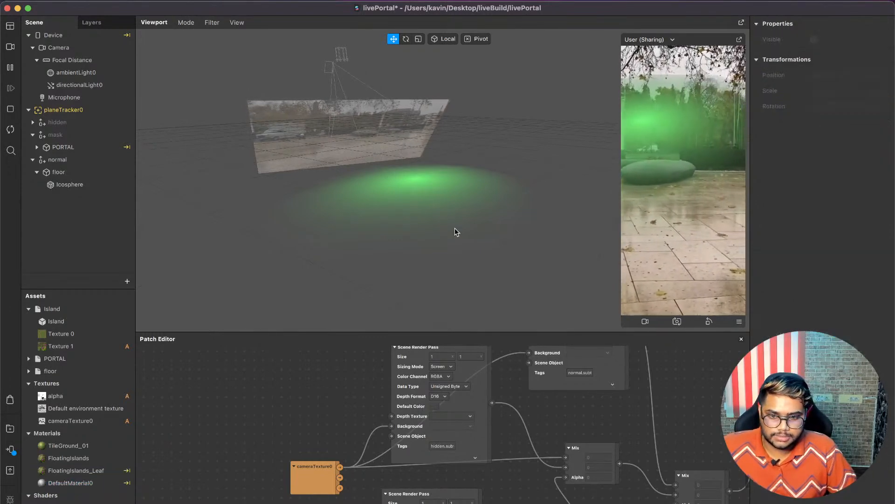
Set the Gradient Step patch's End Range to 1.5.
{"action": "scroll", "coordinate": [454, 227], "scroll_direction": "up", "scroll_amount": 5}
{"action": "left_click_drag", "start_coordinate": [455, 228], "coordinate": [399, 227], "text": "alt"}
{"action": "scroll", "coordinate": [616, 480], "scroll_direction": "down", "scroll_amount": 3}
{"action": "scroll", "coordinate": [615, 480], "scroll_direction": "right", "scroll_amount": 10}
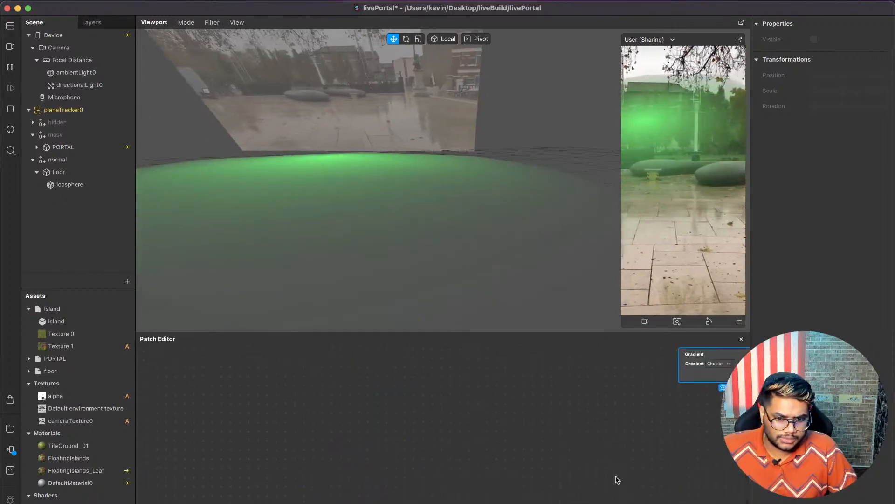
{"action": "scroll", "coordinate": [616, 479], "scroll_direction": "down", "scroll_amount": 5}
{"action": "scroll", "coordinate": [615, 479], "scroll_direction": "left", "scroll_amount": 3}
{"action": "scroll", "coordinate": [614, 478], "scroll_direction": "up", "scroll_amount": 3}
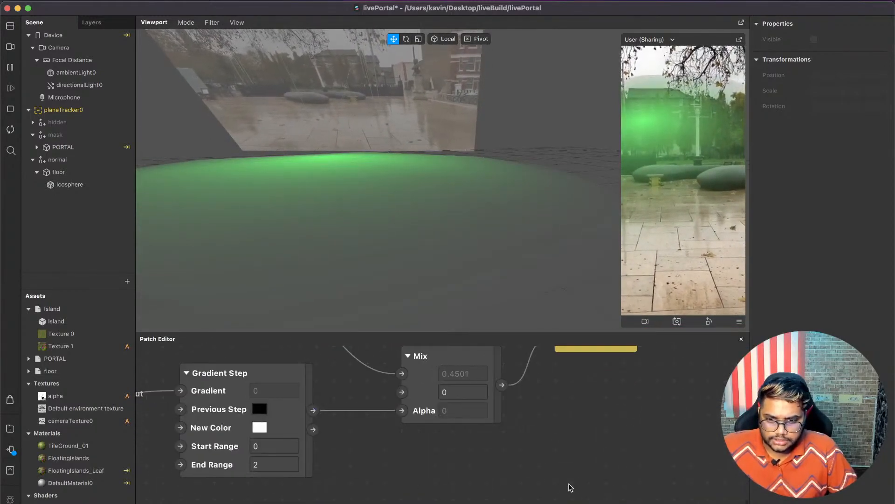
{"action": "left_click", "coordinate": [267, 464]}
{"action": "type", "text": "2"}
{"action": "key", "text": "BackSpace"}
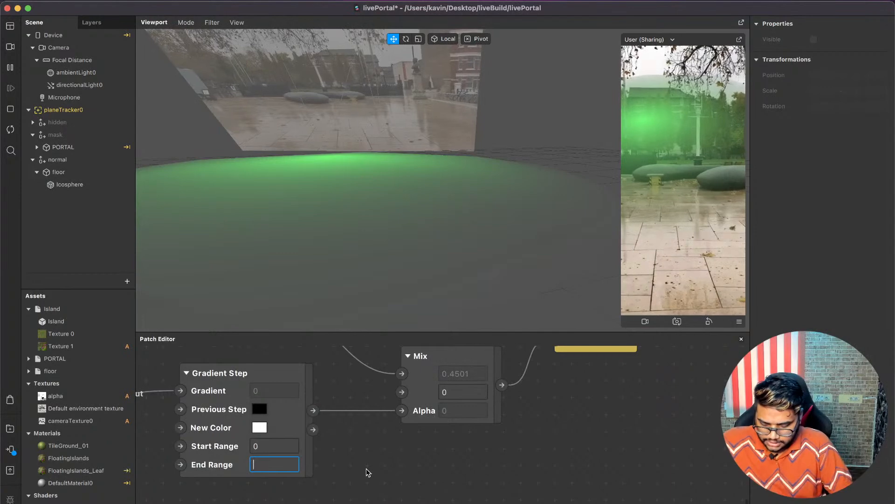
{"action": "type", "text": "1.5"}
{"action": "key", "text": "Return"}
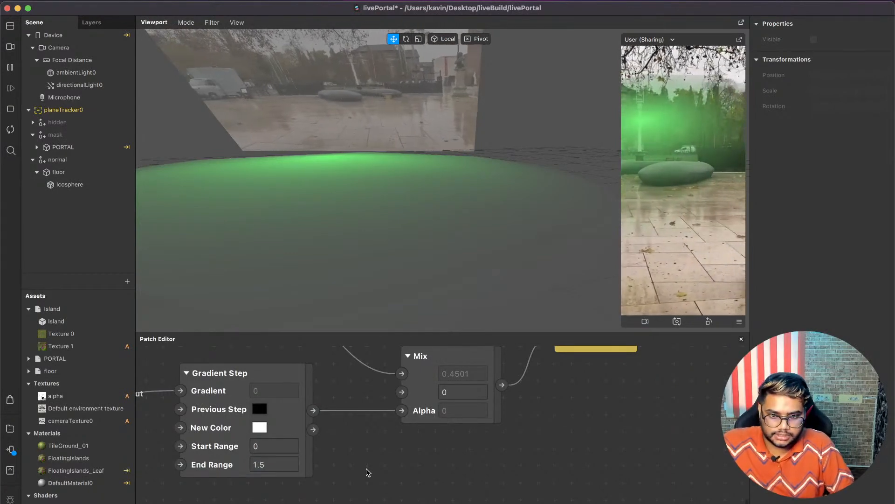
Raise the Gradient Step patch's End Range to 3.
{"action": "left_click", "coordinate": [254, 463]}
{"action": "type", "text": "3"}
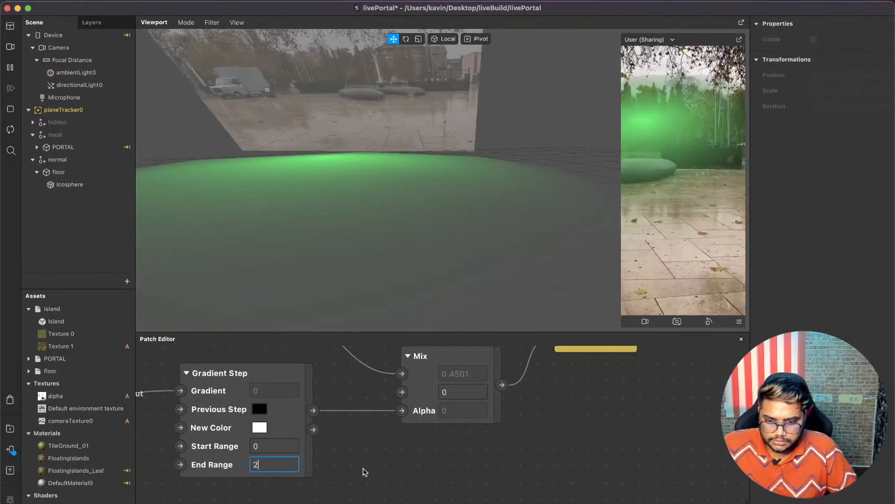
{"action": "key", "text": "Return"}
Connect the Gradient Step's Gradient output directly to DefaultMaterial0's Diffuse Texture and view the whole floor.
{"action": "scroll", "coordinate": [366, 472], "scroll_direction": "left", "scroll_amount": 5}
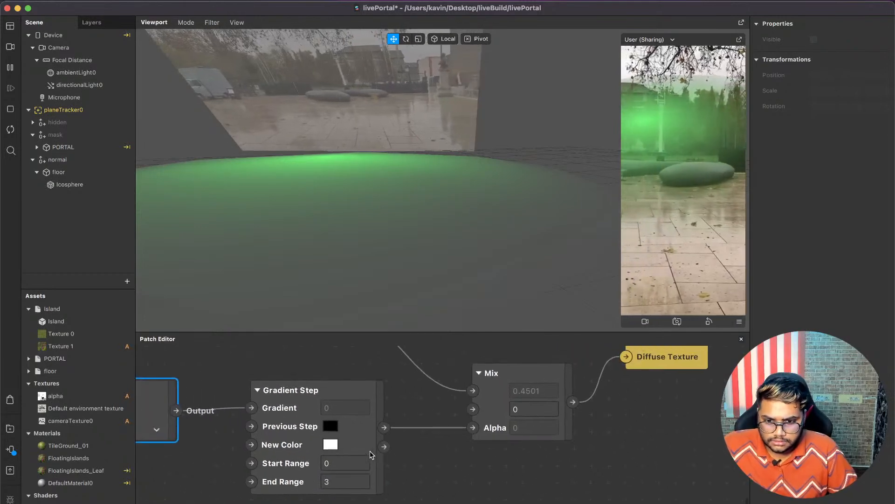
{"action": "left_click_drag", "start_coordinate": [384, 446], "coordinate": [383, 427]}
{"action": "left_click_drag", "start_coordinate": [627, 358], "coordinate": [627, 357]}
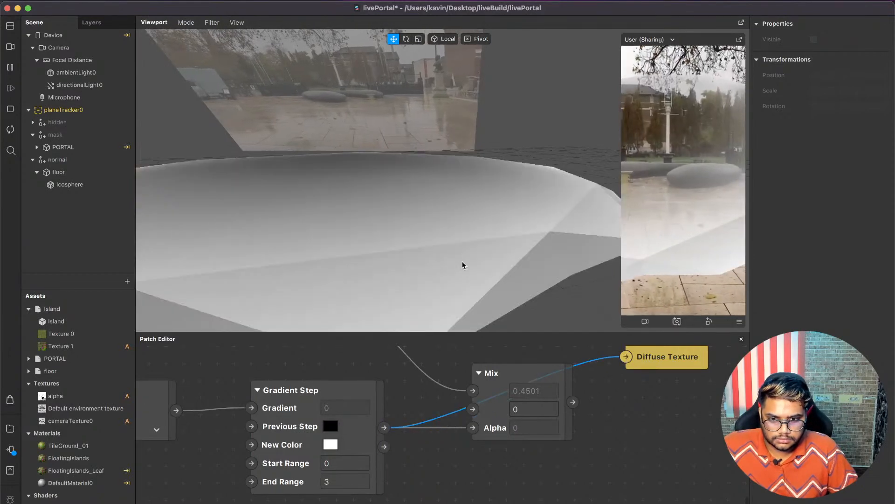
{"action": "scroll", "coordinate": [464, 262], "scroll_direction": "down", "scroll_amount": 3}
{"action": "mouse_move", "coordinate": [463, 262]}
{"action": "left_mouse_down"}
{"action": "mouse_move", "coordinate": [487, 305]}
{"action": "mouse_move", "coordinate": [532, 262]}
{"action": "mouse_move", "coordinate": [464, 274]}
{"action": "left_mouse_up"}
Connect the Gradient Step's Output to DefaultMaterial0's Diffuse Texture instead and move the material patch clear of the Mix patch.
{"action": "left_click_drag", "start_coordinate": [383, 447], "coordinate": [473, 409]}
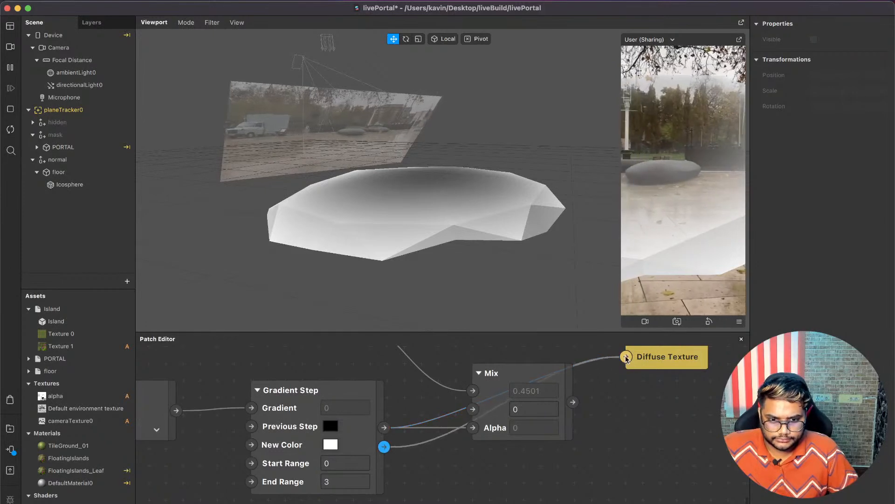
{"action": "left_click", "coordinate": [667, 373]}
{"action": "left_click_drag", "start_coordinate": [652, 402], "coordinate": [662, 420]}
Try a Gradient Step End Range of 2, then restore it to 3.
{"action": "left_click", "coordinate": [338, 481]}
{"action": "type", "text": "2"}
{"action": "left_click", "coordinate": [441, 492]}
{"action": "left_click", "coordinate": [341, 481]}
{"action": "type", "text": "3"}
{"action": "key", "text": "Left"}
{"action": "key", "text": "BackSpace"}
{"action": "left_click", "coordinate": [362, 491]}
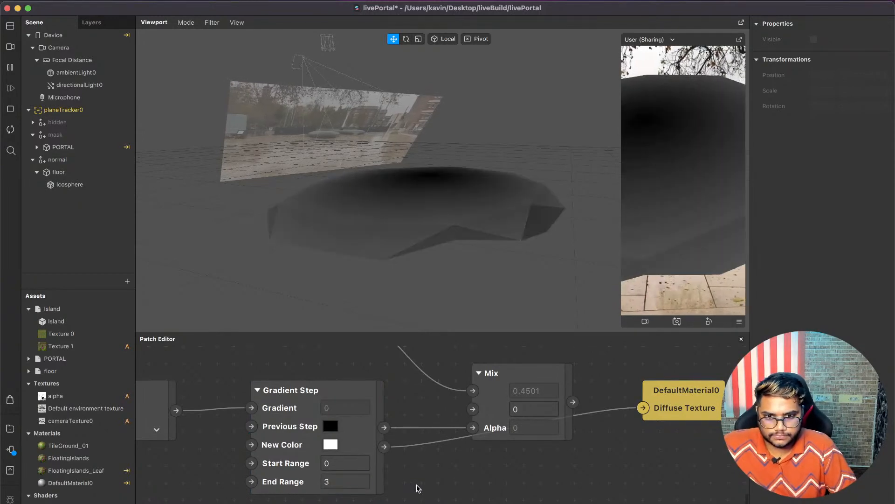
Inspect the floor's dark gradient up close and set the Gradient Step's End Range to 5.
{"action": "scroll", "coordinate": [489, 287], "scroll_direction": "up", "scroll_amount": 5}
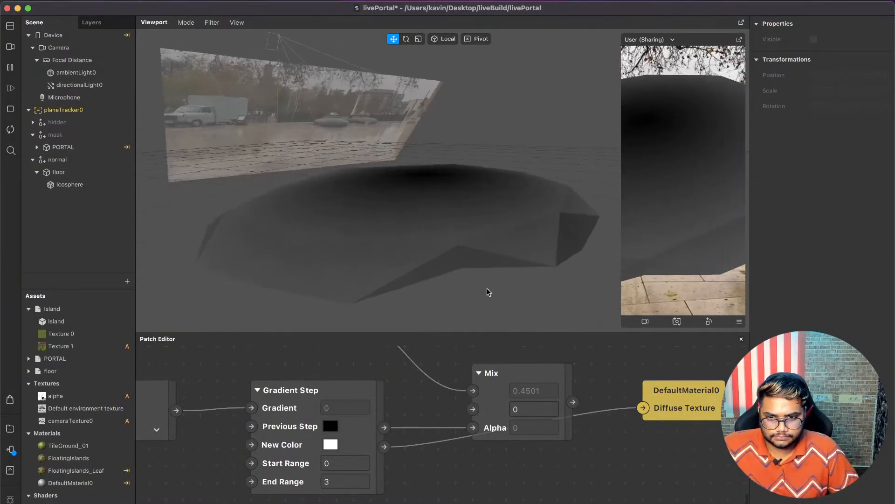
{"action": "left_click_drag", "start_coordinate": [490, 288], "coordinate": [511, 347], "text": "alt"}
{"action": "scroll", "coordinate": [490, 291], "scroll_direction": "down", "scroll_amount": 3}
{"action": "left_click", "coordinate": [351, 481]}
{"action": "key", "text": "BackSpace"}
{"action": "type", "text": "5"}
{"action": "left_click", "coordinate": [416, 492]}
View the floor from a higher angle and set the Gradient Step's End Range to 4.
{"action": "left_click_drag", "start_coordinate": [464, 292], "coordinate": [464, 239], "text": "alt"}
{"action": "left_click", "coordinate": [342, 479]}
{"action": "key", "text": "BackSpace"}
{"action": "type", "text": "4"}
{"action": "key", "text": "Return"}
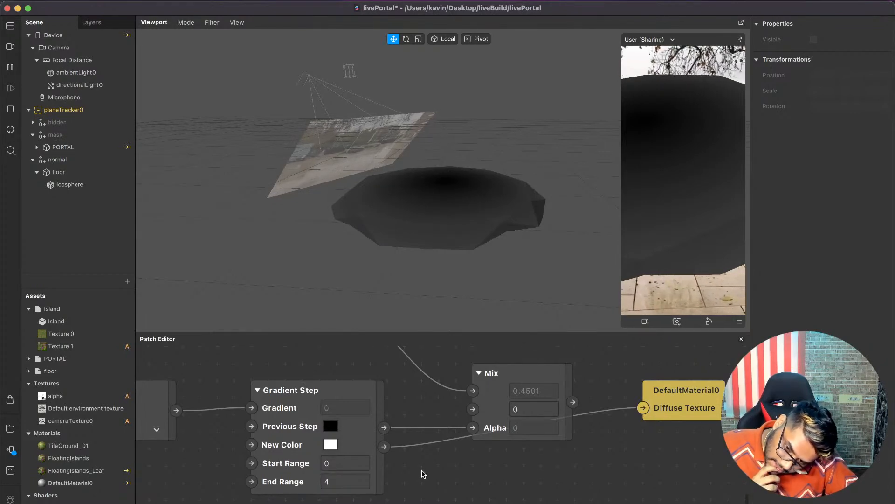
{"action": "left_click", "coordinate": [374, 395]}
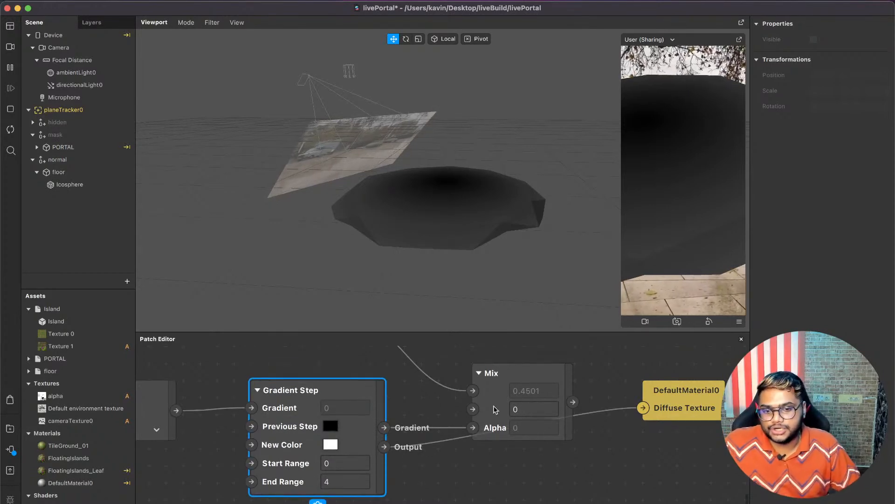
{"action": "double_click", "coordinate": [423, 400]}
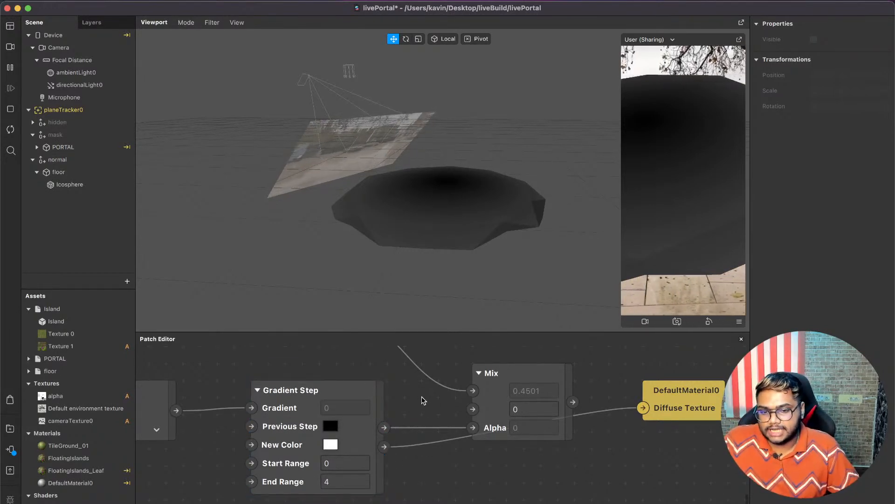
Duplicate the green Value patch, place the copy above the original and change its color to white.
{"action": "scroll", "coordinate": [342, 437], "scroll_direction": "up", "scroll_amount": 4}
{"action": "left_click", "coordinate": [325, 434]}
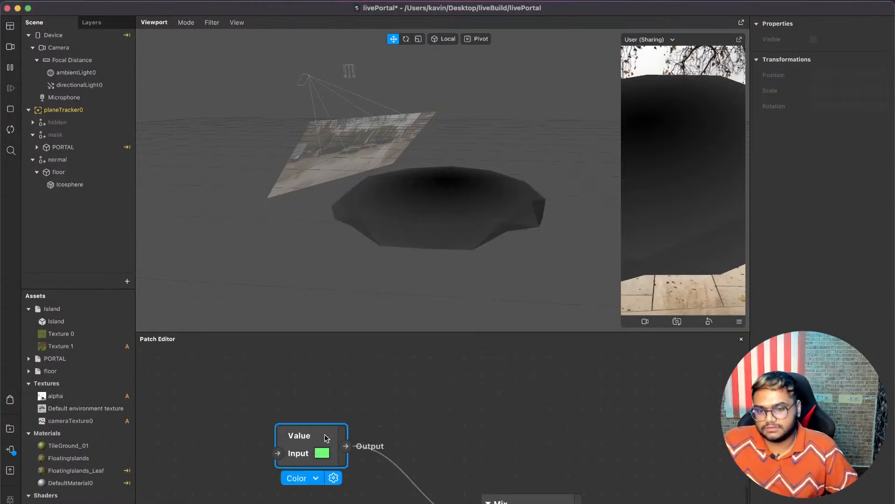
{"action": "key", "text": "super+d"}
{"action": "left_click_drag", "start_coordinate": [379, 451], "coordinate": [399, 388]}
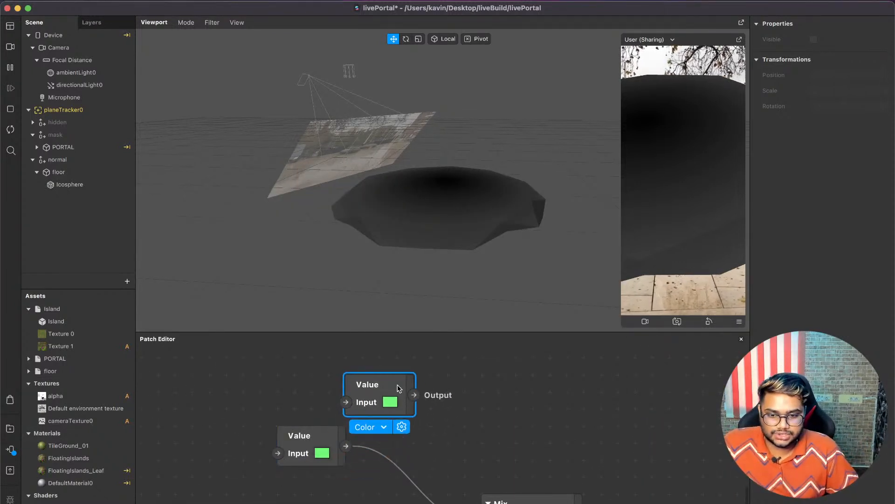
{"action": "left_click", "coordinate": [392, 404]}
{"action": "left_click", "coordinate": [243, 176]}
{"action": "left_click", "coordinate": [222, 336]}
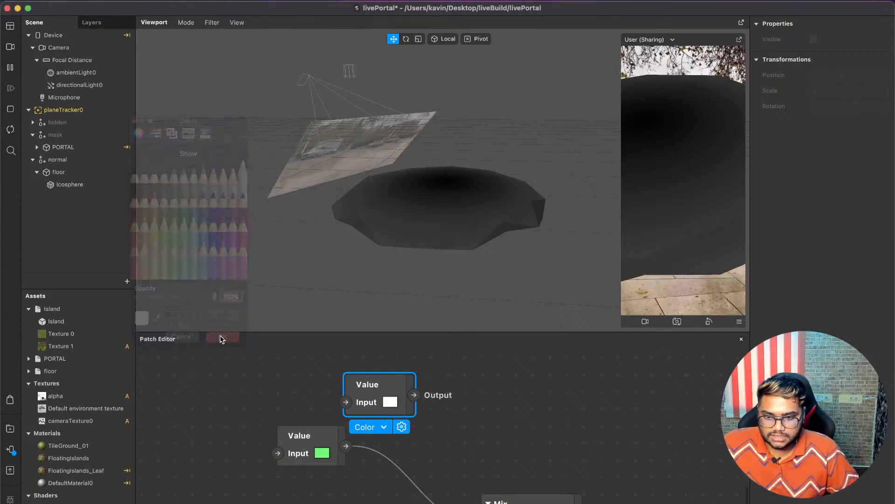
Add a Swizzle patch fed by the white Value patch and set its swizzle to rgb0.
{"action": "left_click_drag", "start_coordinate": [414, 395], "coordinate": [474, 376]}
{"action": "type", "text": "sw"}
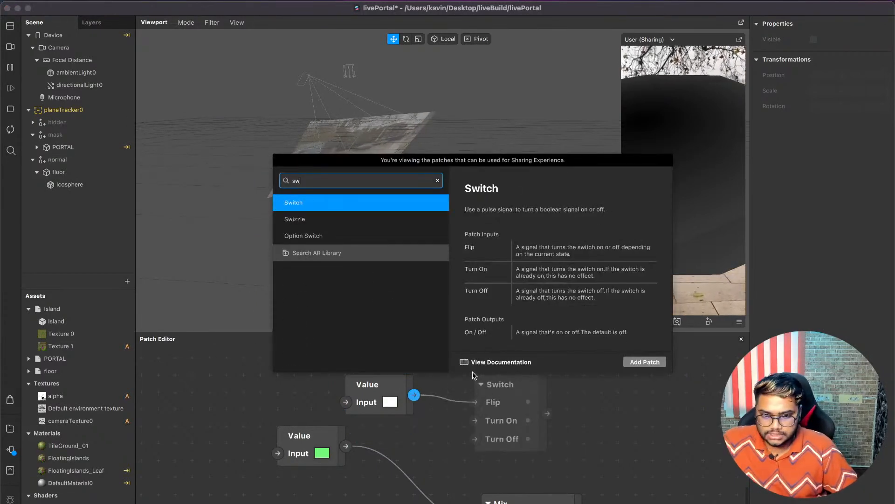
{"action": "key", "text": "Down"}
{"action": "key", "text": "Return"}
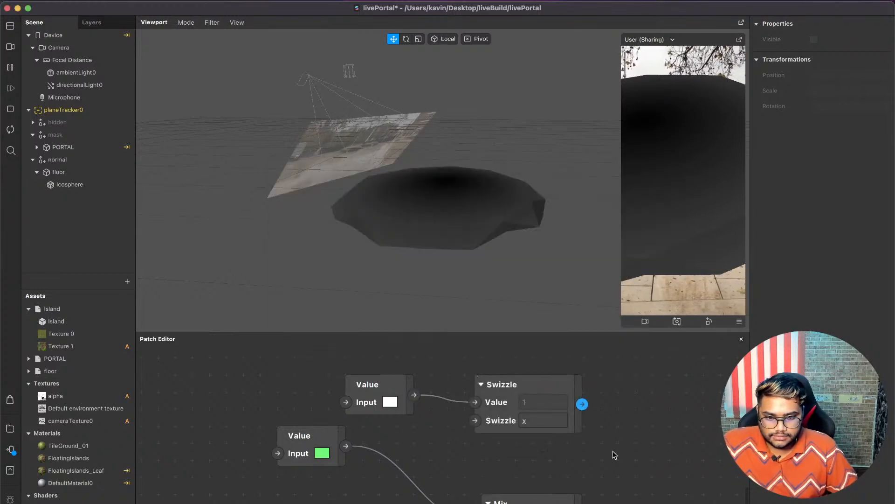
{"action": "left_click", "coordinate": [550, 422]}
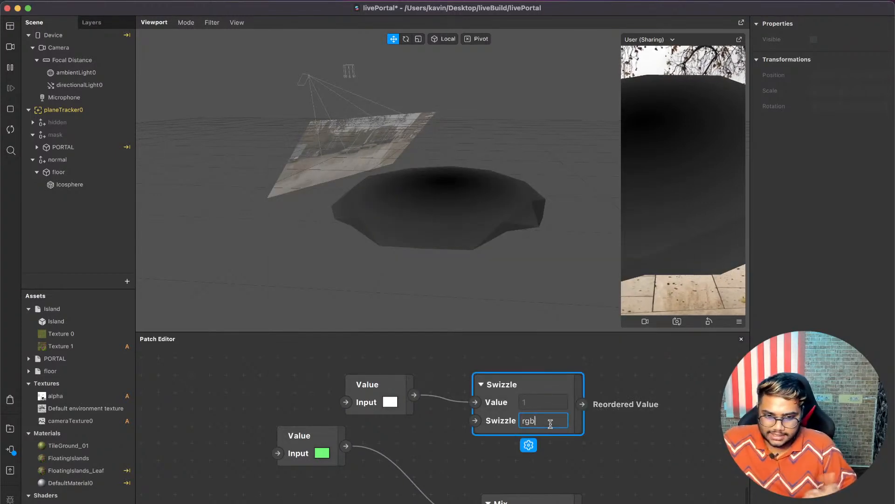
{"action": "key", "text": "Return"}
Connect the Swizzle patch's output to the second input of the floor's Mix patch.
{"action": "scroll", "coordinate": [537, 415], "scroll_direction": "down", "scroll_amount": 3}
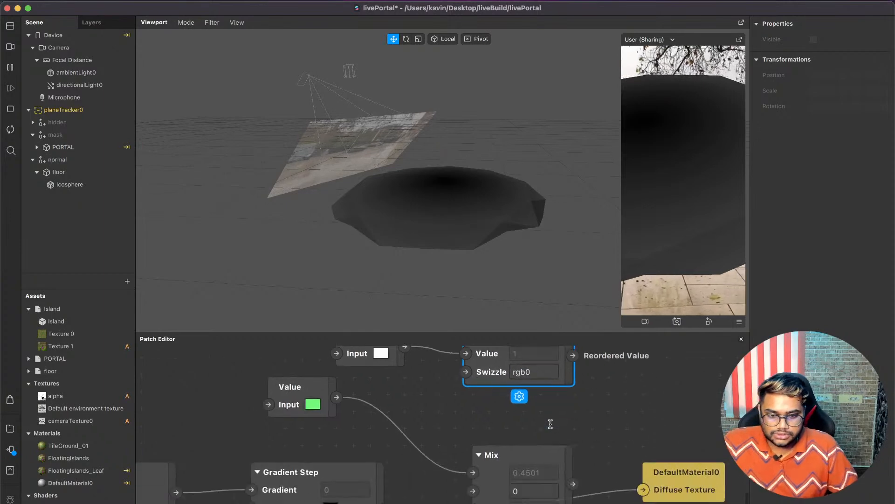
{"action": "left_click_drag", "start_coordinate": [572, 360], "coordinate": [473, 497]}
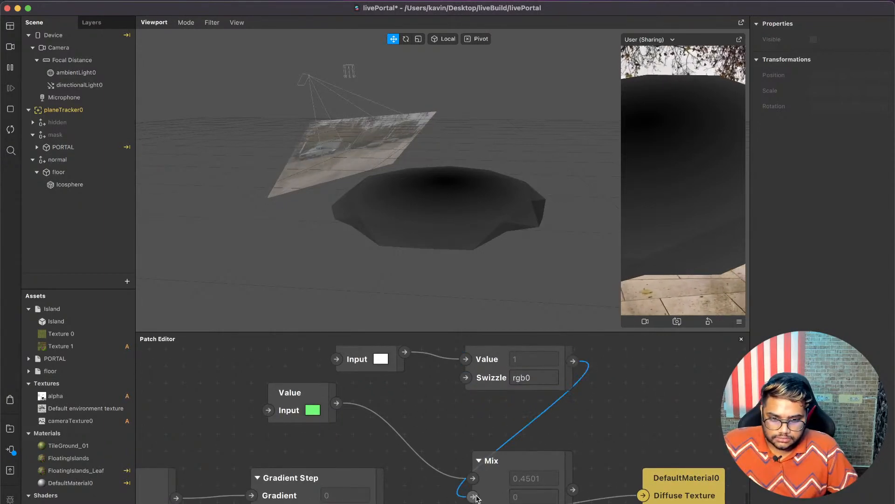
{"action": "left_click", "coordinate": [537, 378]}
{"action": "left_click", "coordinate": [485, 359]}
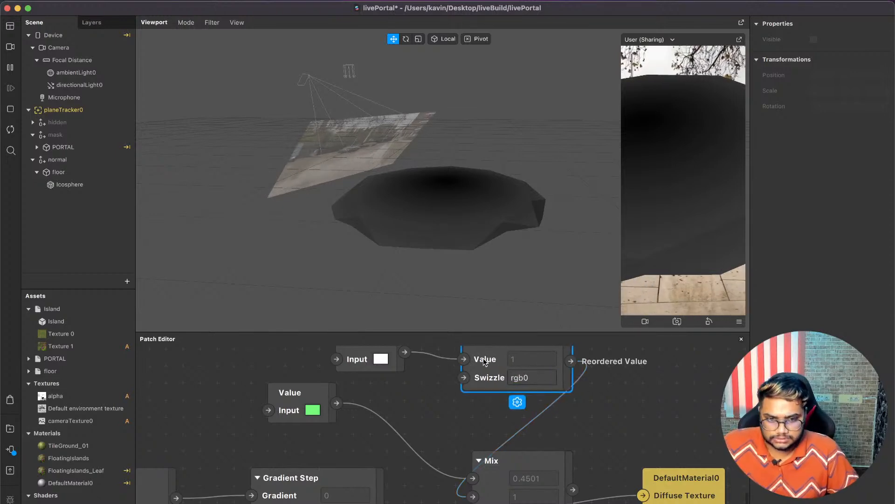
Connect the Mix patch's output to DefaultMaterial0's Diffuse Texture, repositioning the material patch beside it.
{"action": "scroll", "coordinate": [340, 449], "scroll_direction": "down", "scroll_amount": 3}
{"action": "left_click", "coordinate": [688, 422]}
{"action": "left_click_drag", "start_coordinate": [688, 422], "coordinate": [687, 473]}
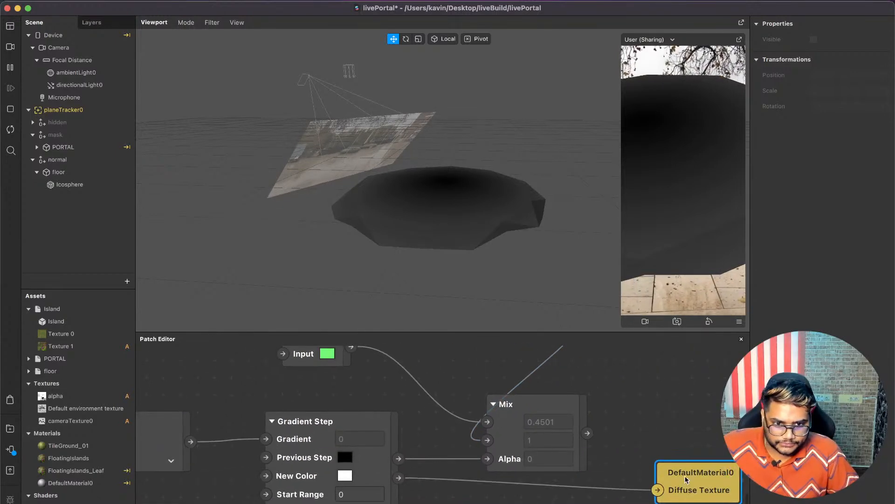
{"action": "left_click_drag", "start_coordinate": [588, 433], "coordinate": [682, 430]}
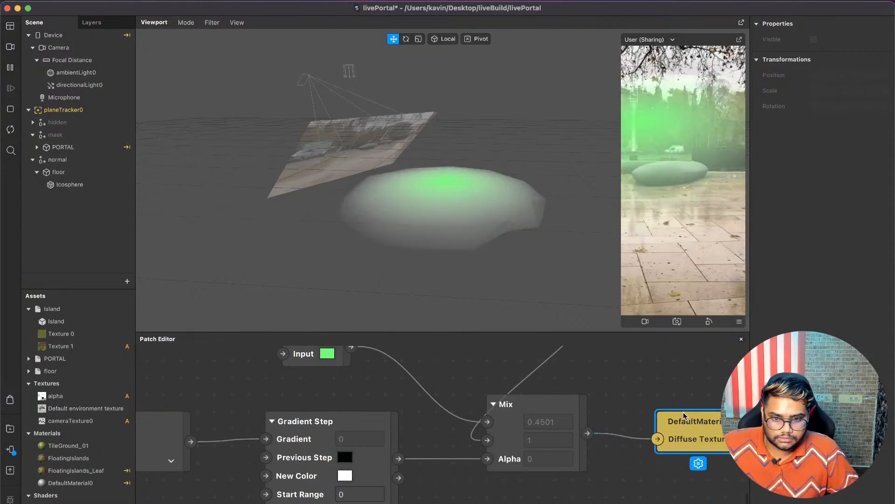
Inspect the floor's green-to-white glow from above, then connect the Gradient Step's Output to the Mix patch's Alpha.
{"action": "scroll", "coordinate": [516, 270], "scroll_direction": "up", "scroll_amount": 10}
{"action": "left_click_drag", "start_coordinate": [420, 316], "coordinate": [487, 313], "text": "alt"}
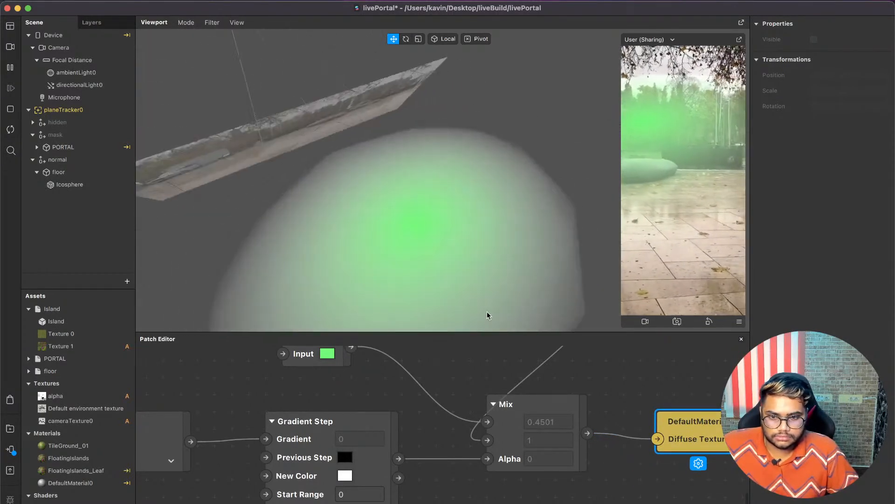
{"action": "scroll", "coordinate": [487, 313], "scroll_direction": "down", "scroll_amount": 3}
{"action": "left_click_drag", "start_coordinate": [399, 477], "coordinate": [487, 459]}
Add a Step patch fed by the Gradient Step's Output and connect it to DefaultMaterial0's Diffuse Texture.
{"action": "scroll", "coordinate": [493, 461], "scroll_direction": "down", "scroll_amount": 5}
{"action": "left_click_drag", "start_coordinate": [420, 419], "coordinate": [454, 443]}
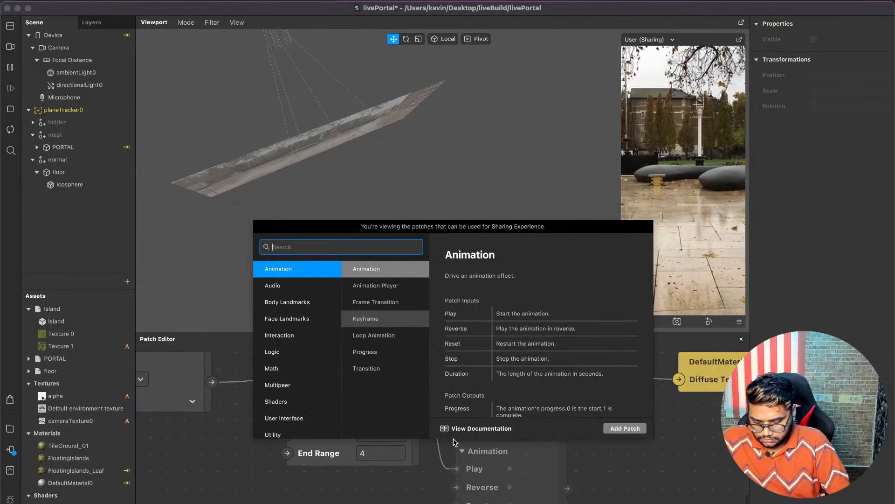
{"action": "type", "text": "mix"}
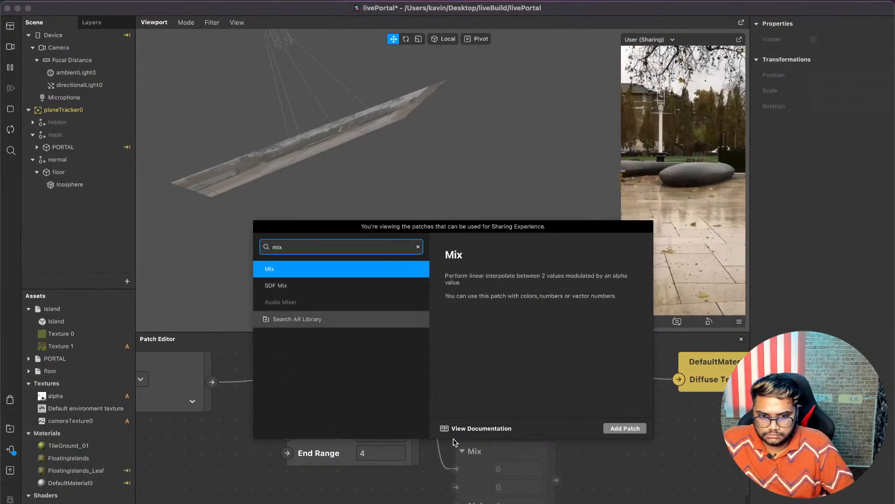
{"action": "key", "text": "BackSpace"}
{"action": "key", "text": "BackSpace"}
{"action": "key", "text": "BackSpace"}
{"action": "type", "text": "ste"}
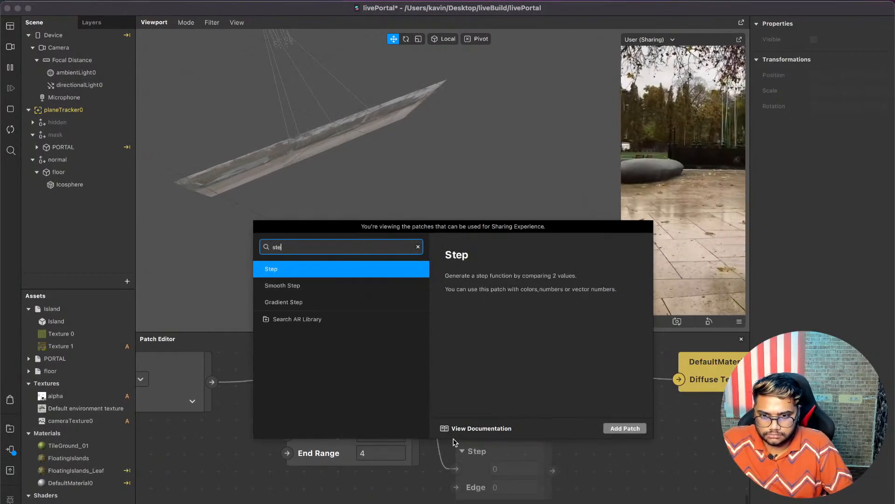
{"action": "key", "text": "Return"}
{"action": "left_click_drag", "start_coordinate": [552, 470], "coordinate": [680, 380]}
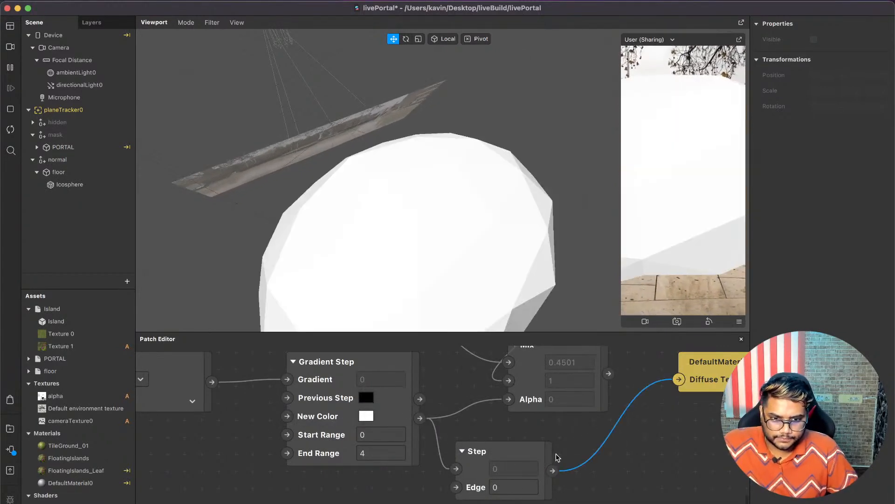
Try Edge values of 2 and then 1 on the Step patch.
{"action": "left_click", "coordinate": [508, 487]}
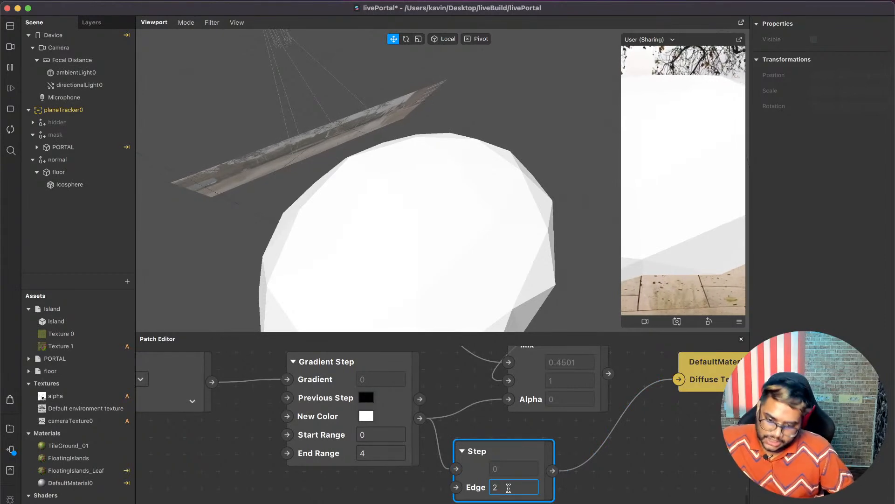
{"action": "key", "text": "Return"}
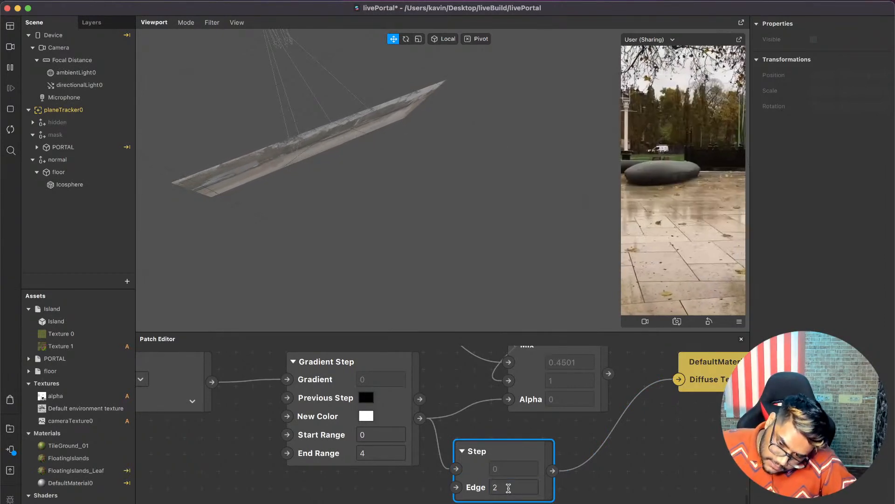
{"action": "double_click", "coordinate": [511, 487]}
{"action": "type", "text": "1"}
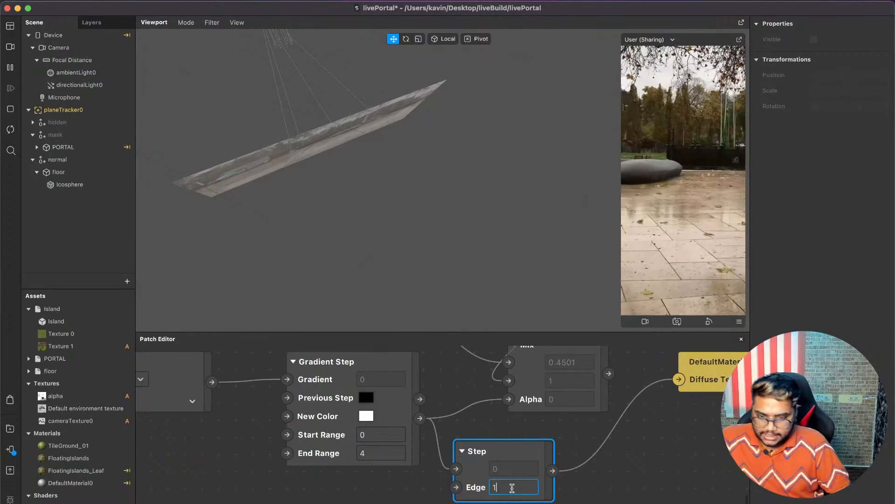
{"action": "key", "text": "Return"}
{"action": "left_click", "coordinate": [514, 486]}
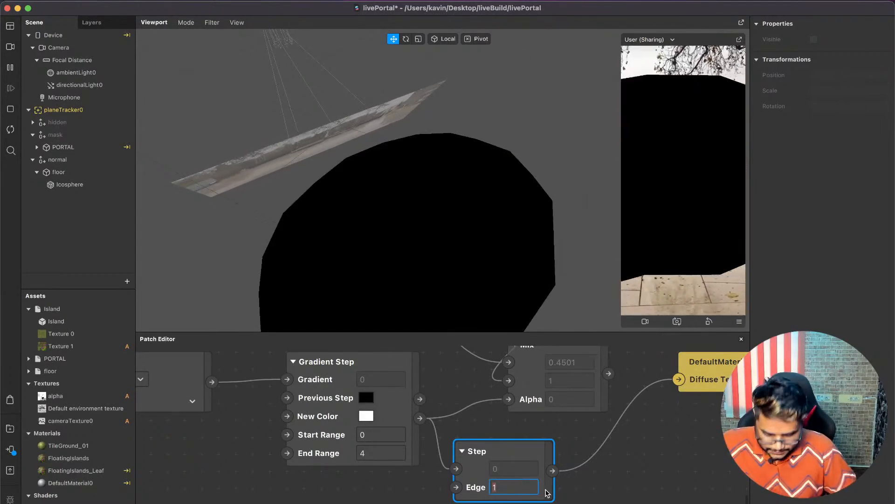
{"action": "key", "text": "Return"}
Delete the Step patch placed after the Gradient Step.
{"action": "left_click_drag", "start_coordinate": [516, 494], "coordinate": [518, 491]}
{"action": "double_click", "coordinate": [525, 482]}
{"action": "left_click", "coordinate": [574, 483]}
{"action": "left_click", "coordinate": [516, 456]}
{"action": "key", "text": "Delete"}
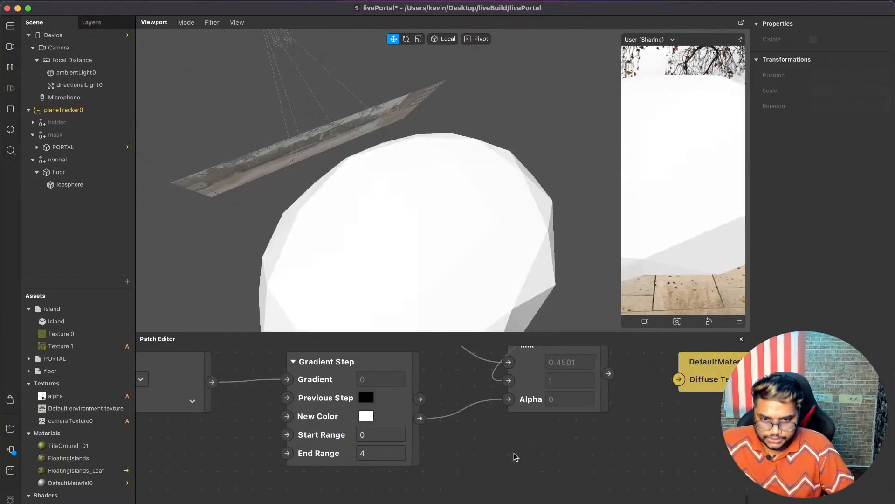
Add a Swizzle patch fed by the Gradient Step's Output and connect it to DefaultMaterial0's Diffuse Texture, keeping the Swizzle value x.
{"action": "left_click_drag", "start_coordinate": [419, 418], "coordinate": [483, 452]}
{"action": "type", "text": "swo"}
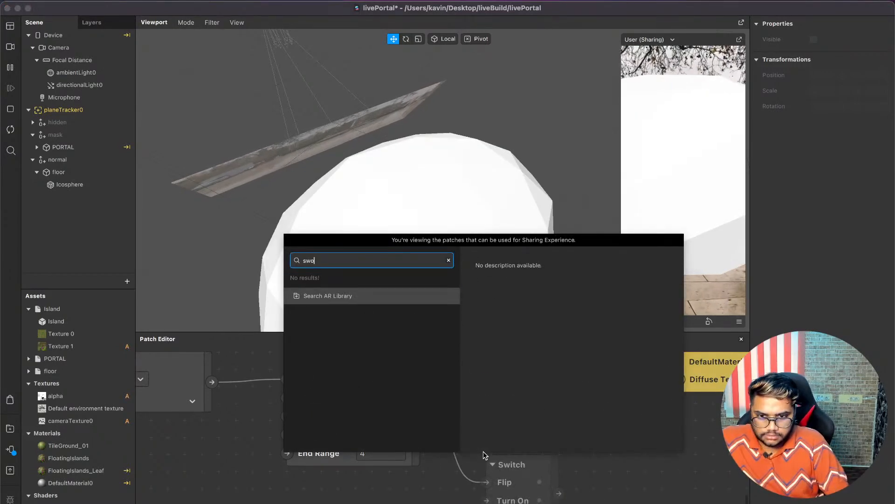
{"action": "key", "text": "BackSpace"}
{"action": "type", "text": "i"}
{"action": "key", "text": "Down"}
{"action": "key", "text": "Return"}
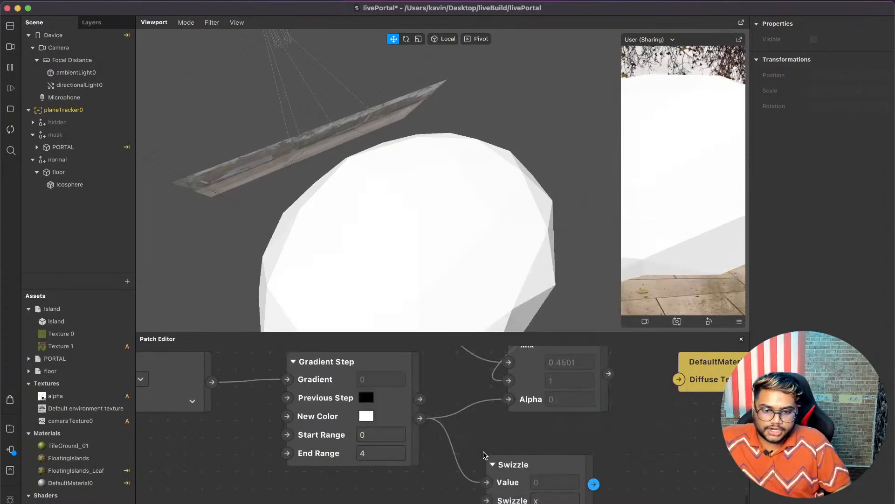
{"action": "left_click_drag", "start_coordinate": [605, 488], "coordinate": [680, 378]}
{"action": "left_click", "coordinate": [546, 500]}
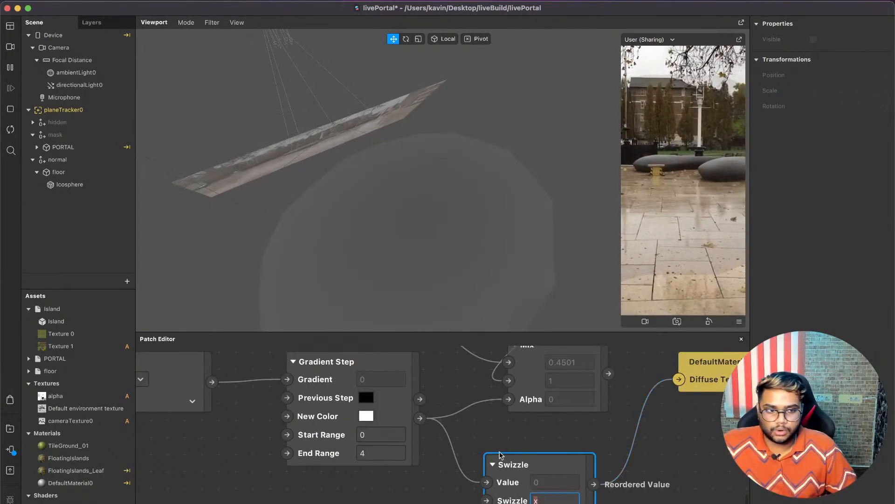
{"action": "key", "text": "Return"}
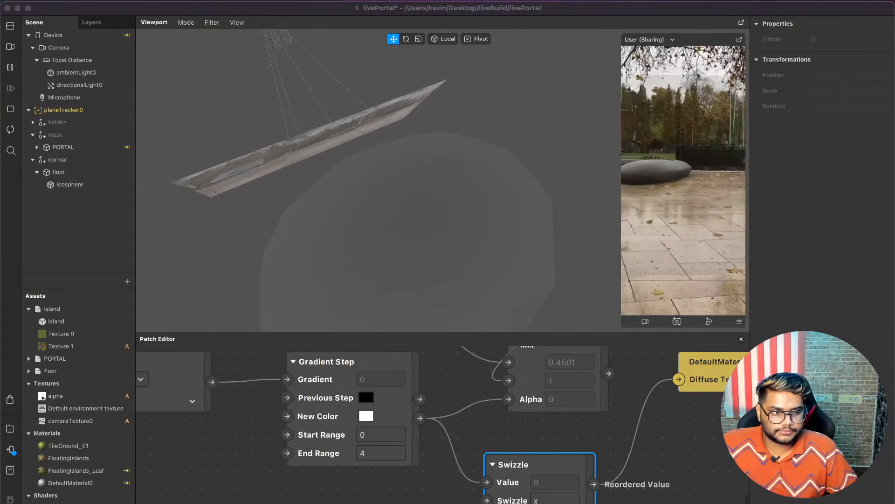
Preview the portal reference image, then inspect the floor's gradient from a lower angle.
{"action": "key", "text": "space"}
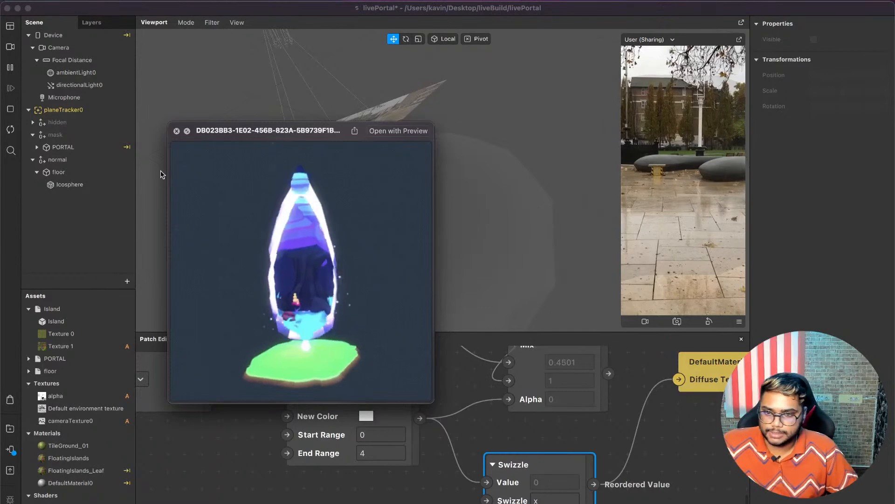
{"action": "left_click", "coordinate": [176, 132]}
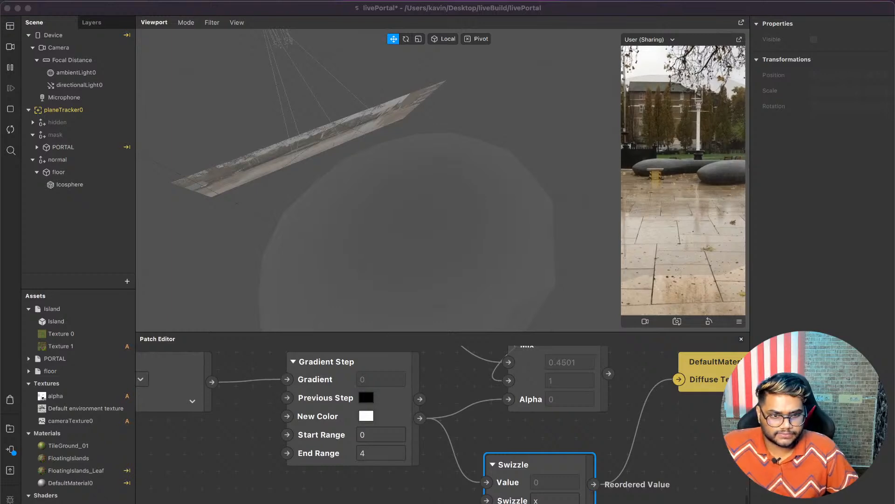
{"action": "left_click", "coordinate": [512, 438]}
{"action": "scroll", "coordinate": [512, 438], "scroll_direction": "right", "scroll_amount": 3}
{"action": "left_click_drag", "start_coordinate": [472, 233], "coordinate": [448, 188], "text": "alt"}
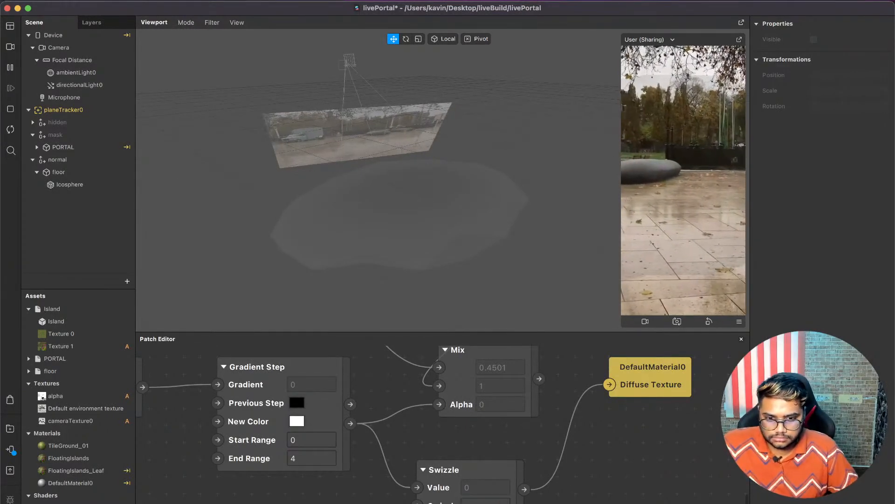
Connect the Mix output to DefaultMaterial0's Diffuse Texture and the x Swizzle's output to the Mix patch's Alpha.
{"action": "left_click_drag", "start_coordinate": [539, 379], "coordinate": [609, 384]}
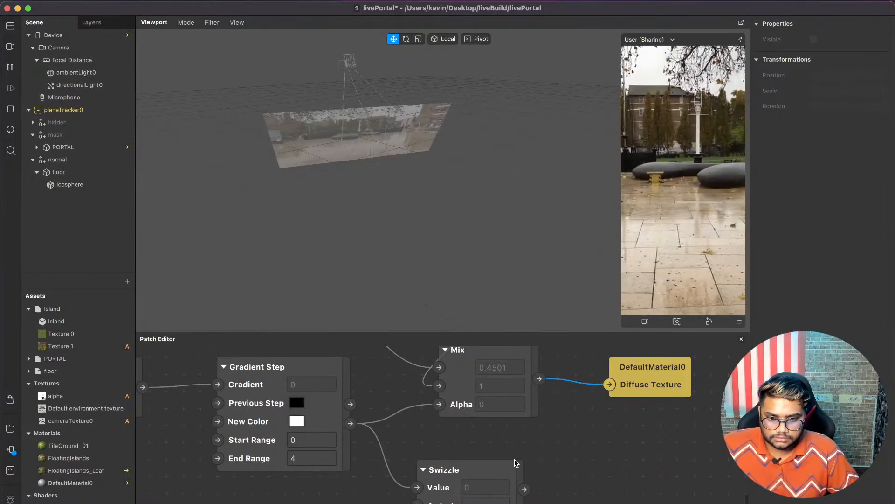
{"action": "left_click_drag", "start_coordinate": [524, 489], "coordinate": [439, 405]}
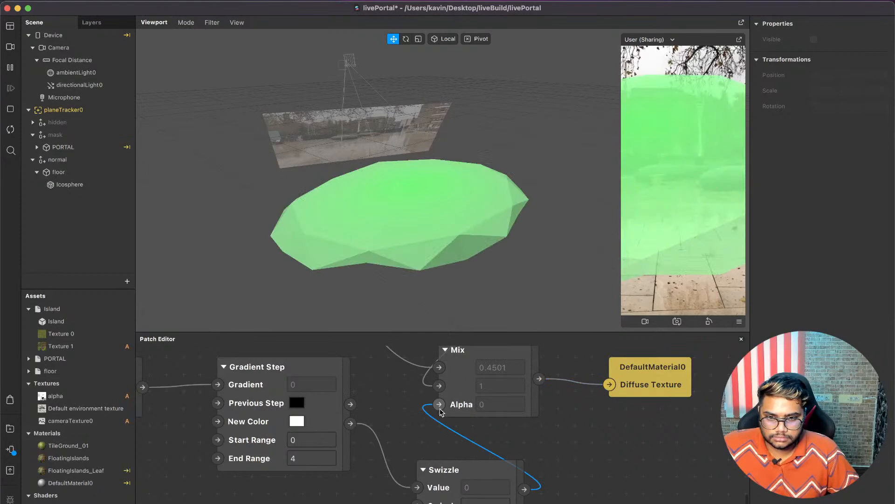
{"action": "scroll", "coordinate": [324, 396], "scroll_direction": "left", "scroll_amount": 3}
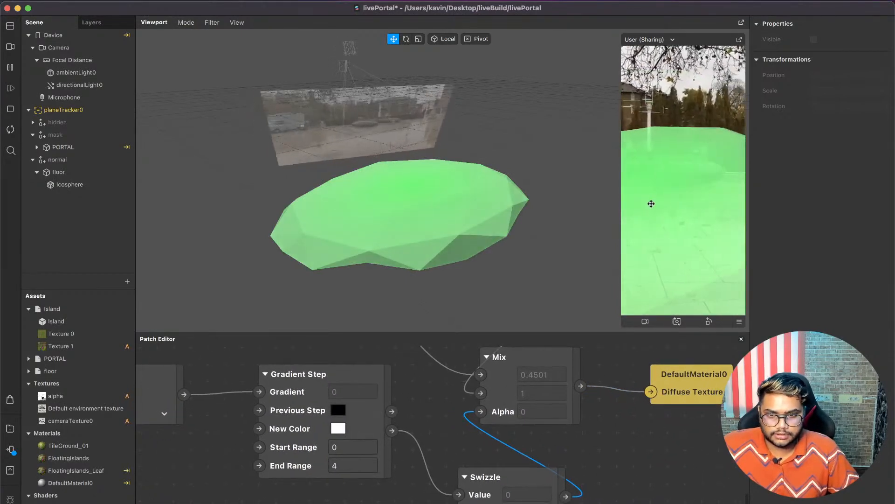
Connect the white Value patch's output directly to the Mix patch's second input.
{"action": "scroll", "coordinate": [460, 228], "scroll_direction": "up", "scroll_amount": 3}
{"action": "scroll", "coordinate": [459, 227], "scroll_direction": "down", "scroll_amount": 8}
{"action": "scroll", "coordinate": [442, 357], "scroll_direction": "up", "scroll_amount": 5}
{"action": "scroll", "coordinate": [442, 357], "scroll_direction": "left", "scroll_amount": 3}
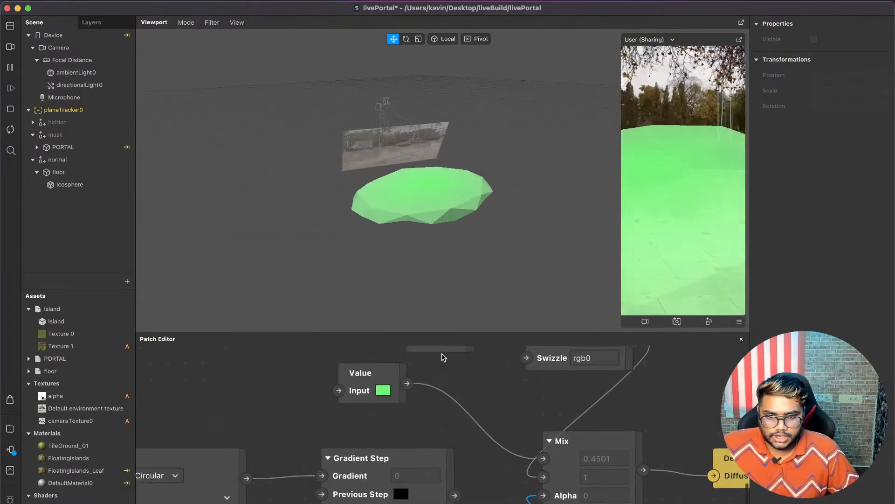
{"action": "scroll", "coordinate": [490, 368], "scroll_direction": "up", "scroll_amount": 1}
{"action": "left_click_drag", "start_coordinate": [482, 351], "coordinate": [549, 495]}
Set the white Value patch's colour to a light blue-violet at 100% opacity.
{"action": "left_click", "coordinate": [459, 360]}
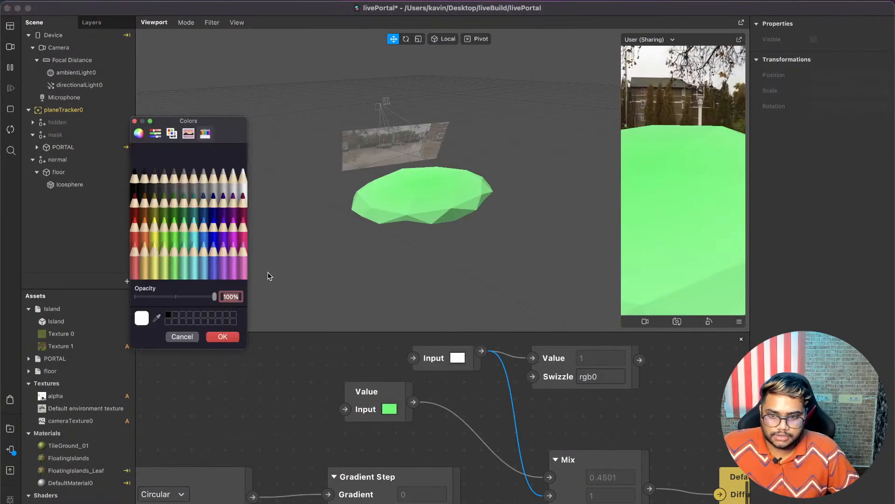
{"action": "left_click", "coordinate": [211, 258]}
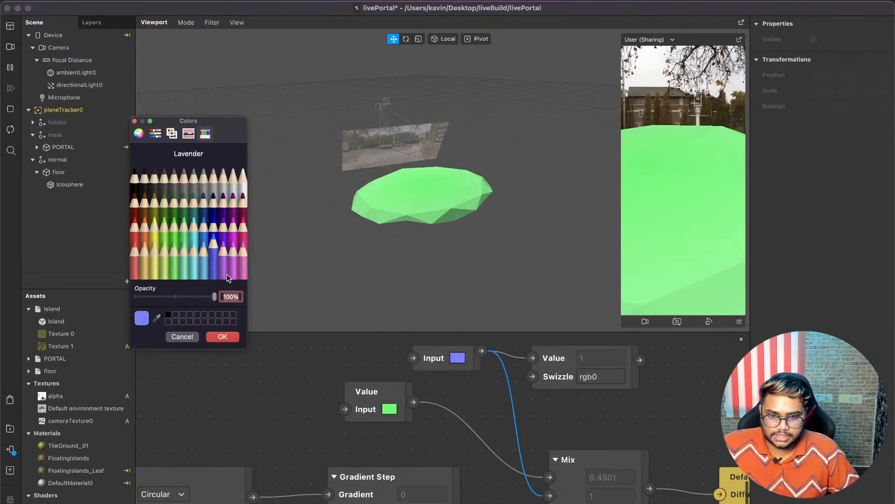
{"action": "left_click", "coordinate": [219, 338]}
Delete the unused rgb0 Swizzle patch and arrange the blue-violet Value patch below the green one.
{"action": "left_click_drag", "start_coordinate": [434, 357], "coordinate": [314, 426]}
{"action": "left_click", "coordinate": [547, 380]}
{"action": "key", "text": "Delete"}
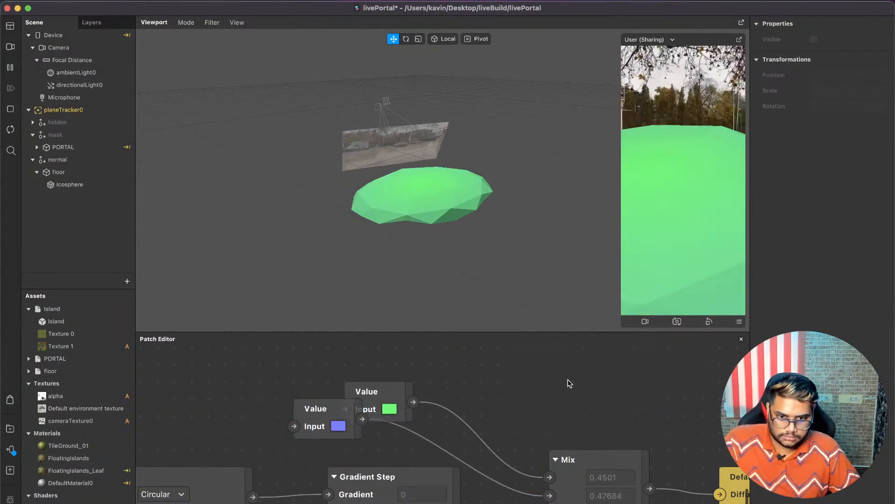
{"action": "left_click_drag", "start_coordinate": [391, 390], "coordinate": [391, 357]}
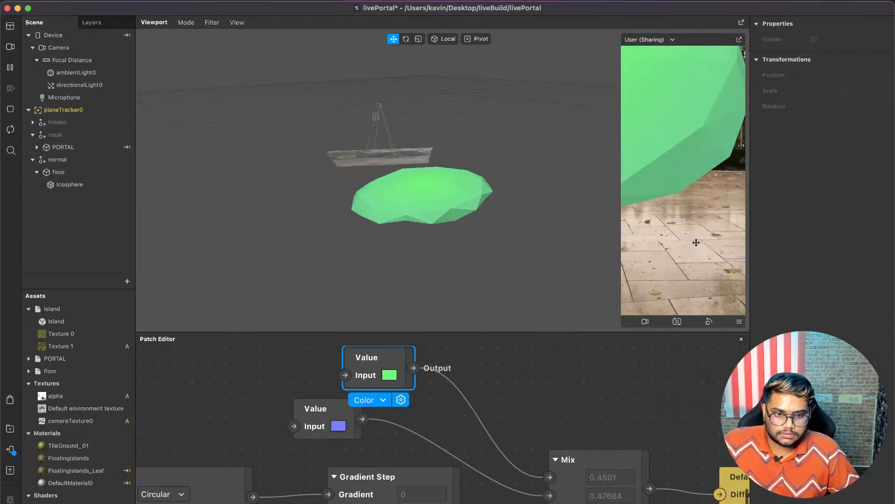
Lower the Gradient Step's End Range to 3, and finally to 2.
{"action": "scroll", "coordinate": [479, 460], "scroll_direction": "down", "scroll_amount": 3}
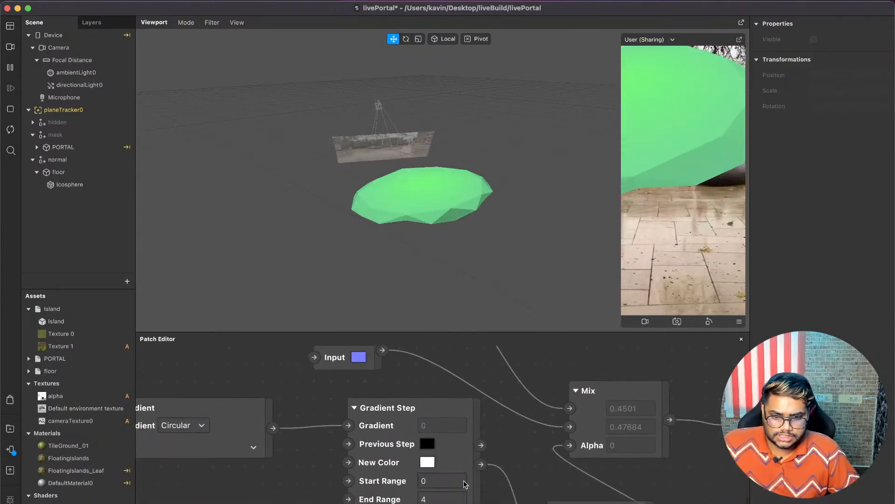
{"action": "left_click", "coordinate": [434, 499]}
{"action": "type", "text": "4"}
{"action": "key", "text": "BackSpace"}
{"action": "type", "text": "3"}
{"action": "key", "text": "Return"}
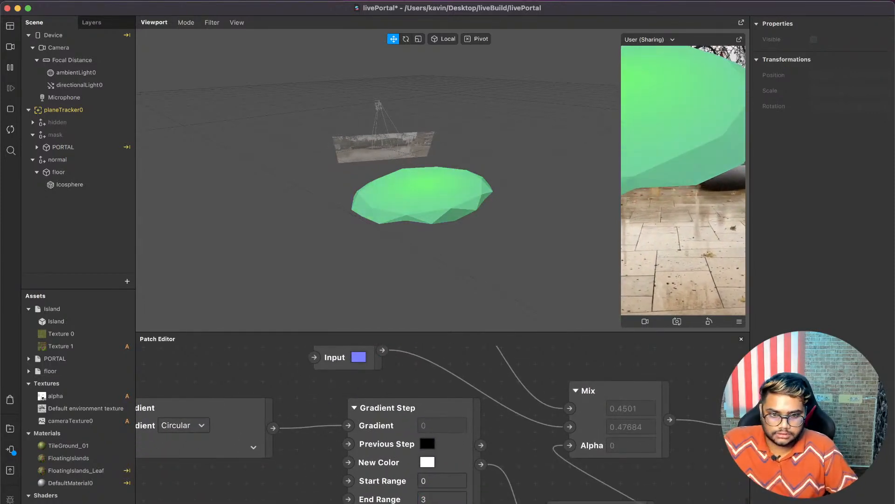
{"action": "key", "text": "BackSpace"}
{"action": "type", "text": "2"}
{"action": "key", "text": "Return"}
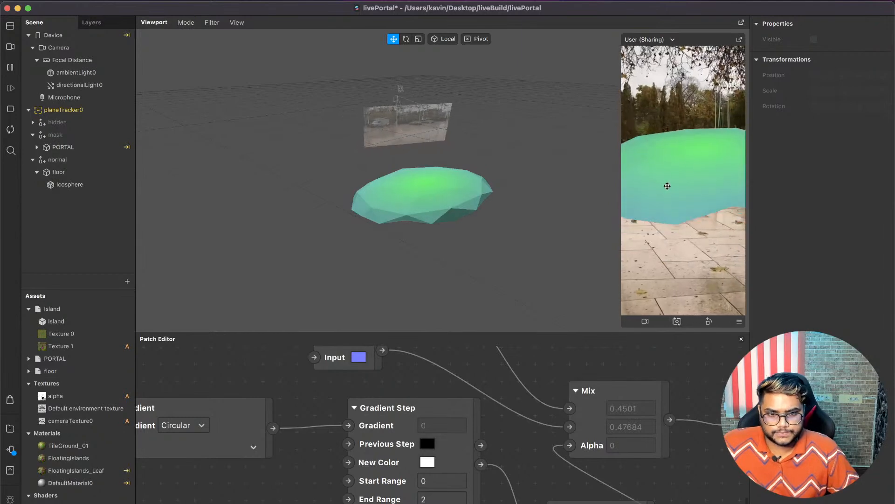
Make the mask and hidden null objects visible.
{"action": "left_click", "coordinate": [94, 135]}
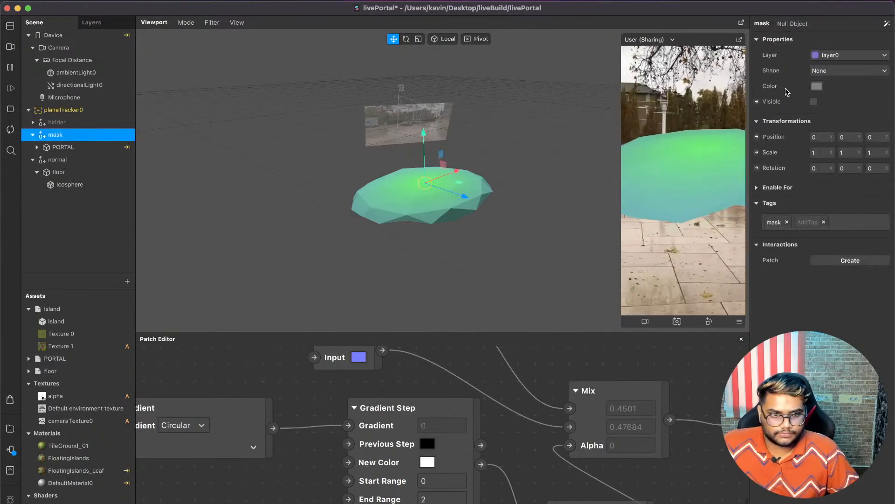
{"action": "left_click", "coordinate": [814, 101]}
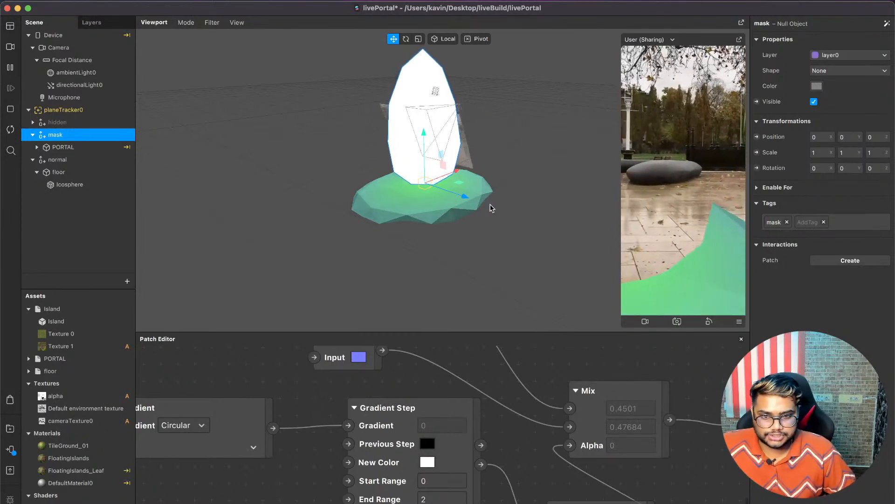
{"action": "scroll", "coordinate": [496, 226], "scroll_direction": "up", "scroll_amount": 5}
{"action": "left_click_drag", "start_coordinate": [496, 226], "coordinate": [507, 172]}
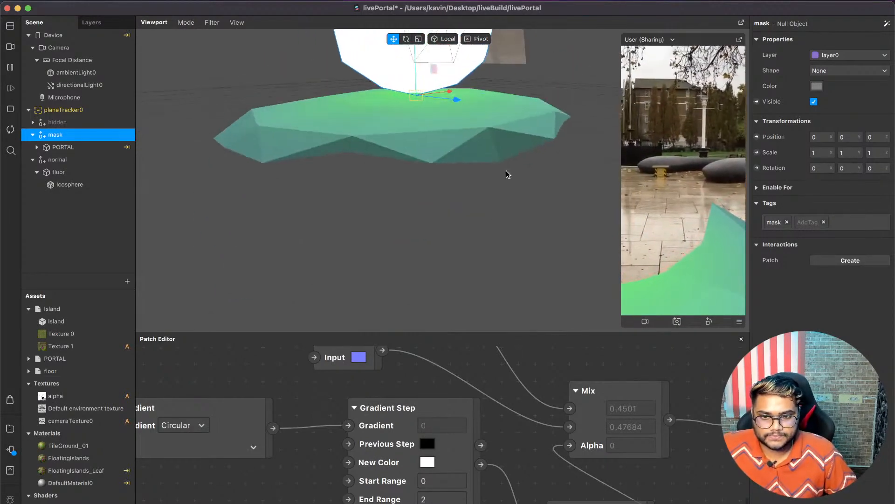
{"action": "left_click", "coordinate": [84, 122]}
{"action": "left_click", "coordinate": [814, 101]}
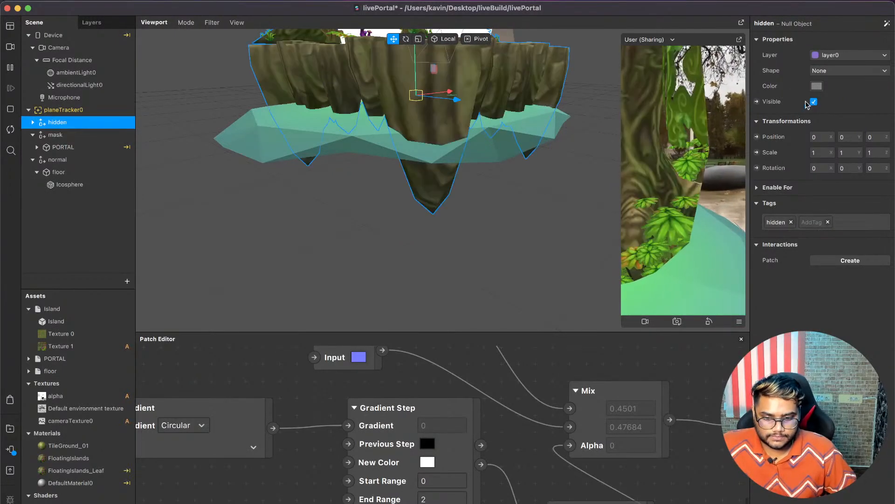
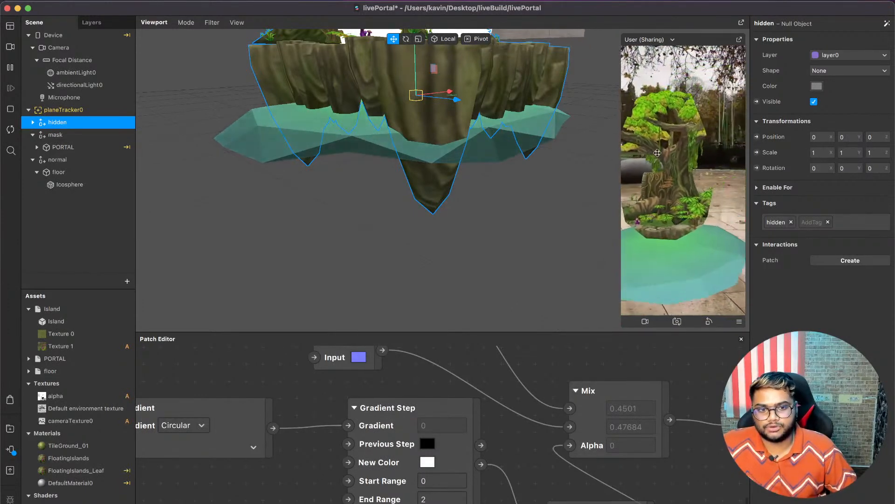
Scale the floor's Icosphere mesh to 0.4 on the X, Y and Z axes.
{"action": "left_click", "coordinate": [58, 172]}
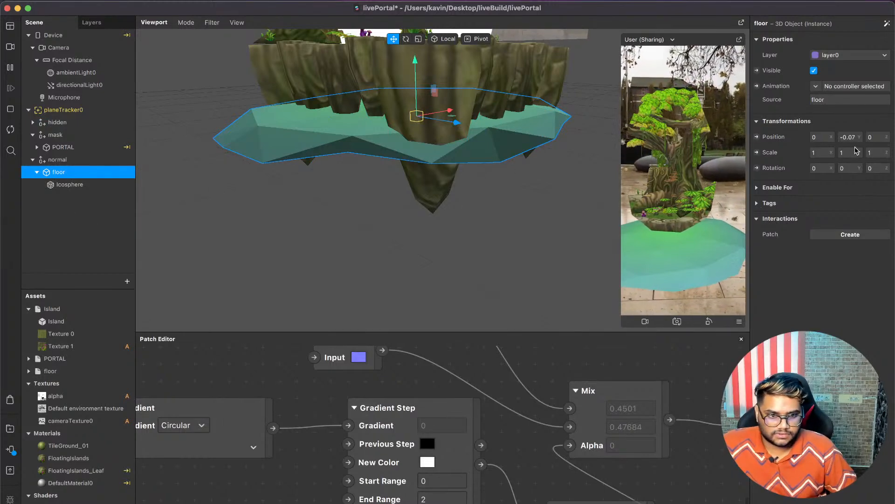
{"action": "left_click", "coordinate": [88, 159]}
{"action": "left_click", "coordinate": [88, 172]}
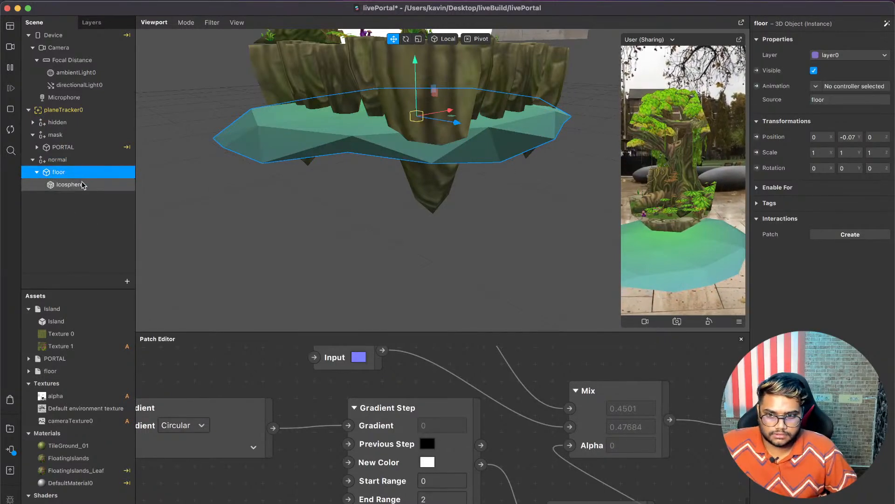
{"action": "left_click", "coordinate": [83, 185]}
{"action": "left_click", "coordinate": [814, 121]}
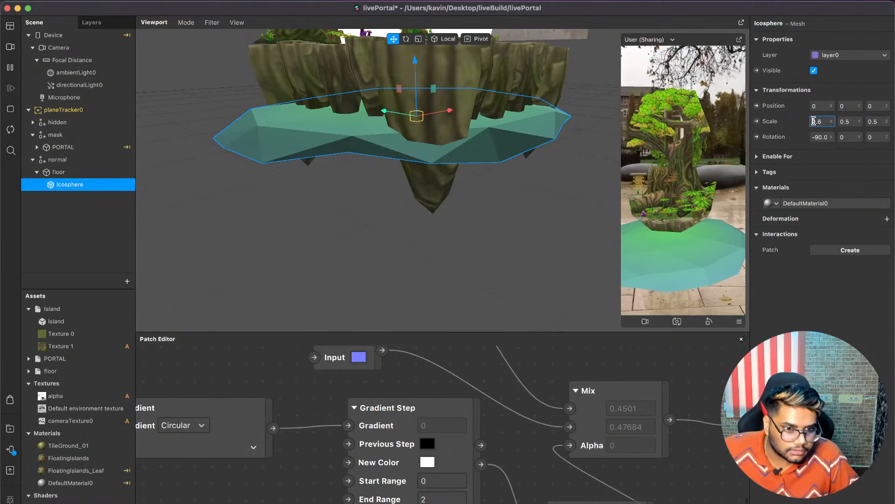
{"action": "key", "text": "BackSpace"}
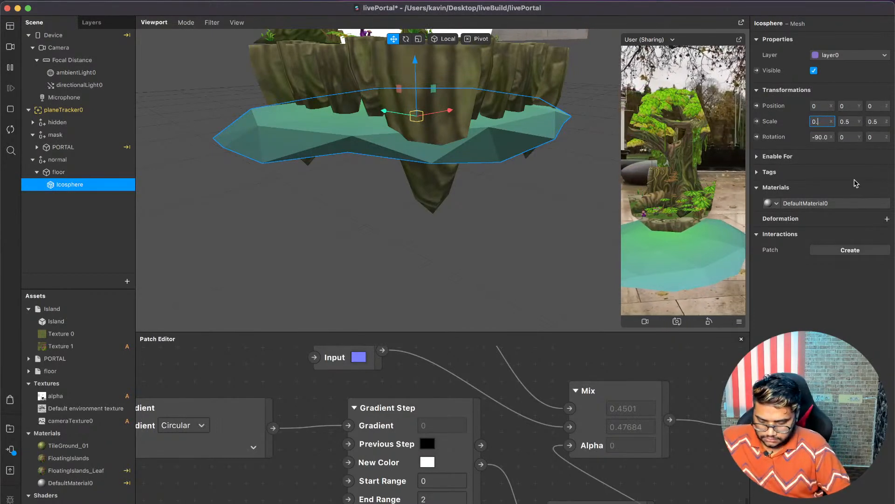
{"action": "type", "text": "4"}
{"action": "key", "text": "Tab"}
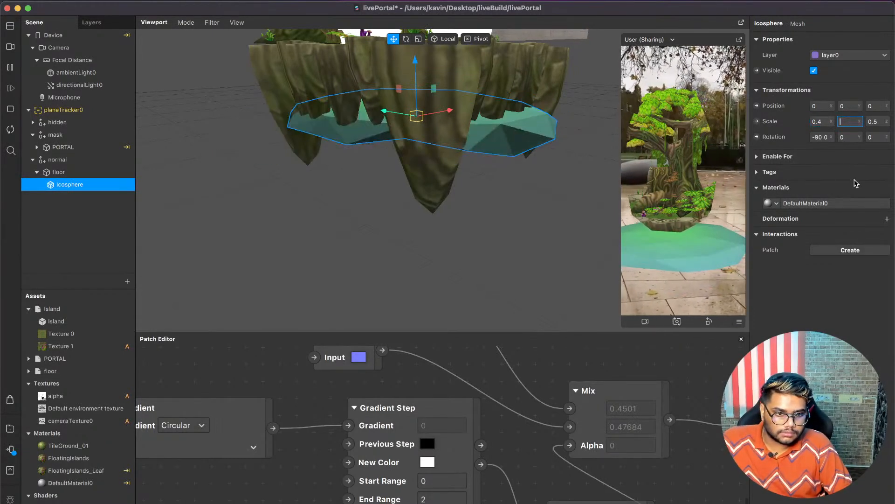
{"action": "key", "text": "Tab"}
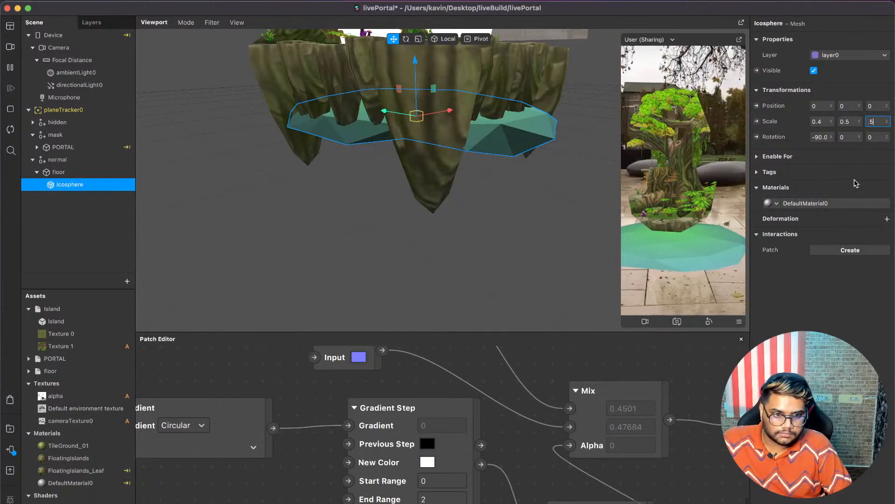
{"action": "key", "text": "shift+Tab"}
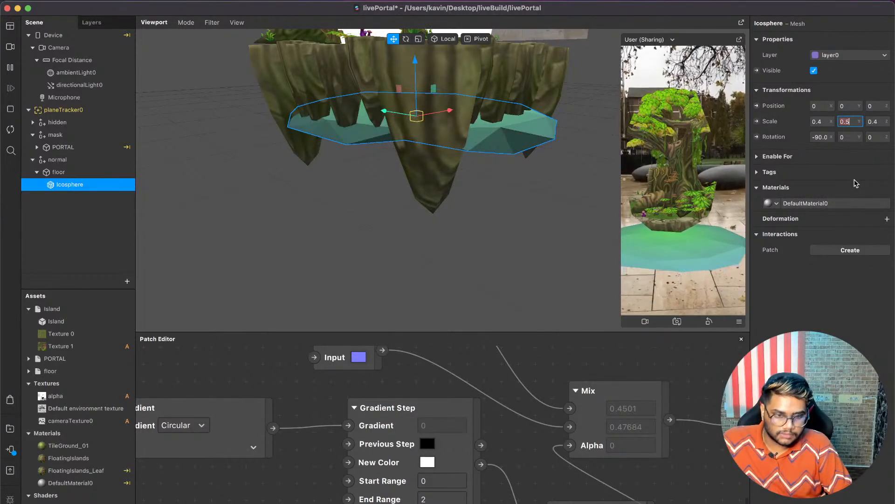
{"action": "type", "text": "0.4"}
{"action": "key", "text": "Return"}
Inspect the resized floor beneath the island and portal, then save the project.
{"action": "left_click_drag", "start_coordinate": [391, 205], "coordinate": [292, 241]}
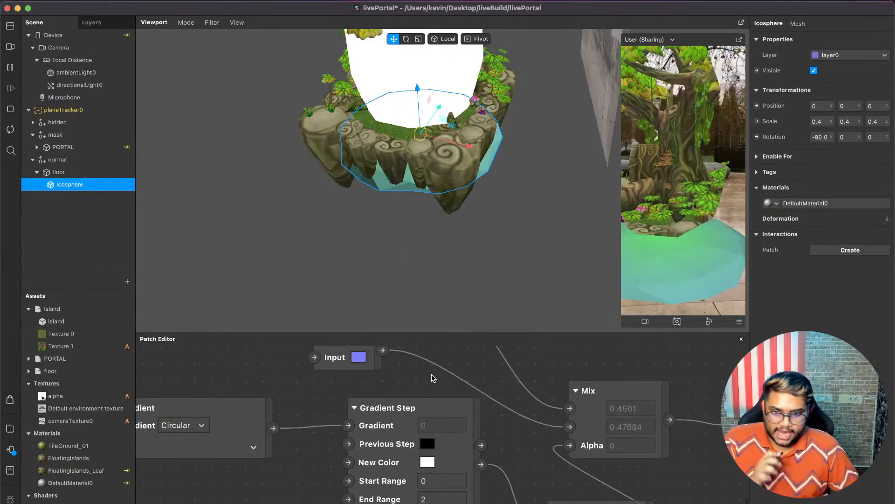
{"action": "scroll", "coordinate": [433, 377], "scroll_direction": "left", "scroll_amount": 5}
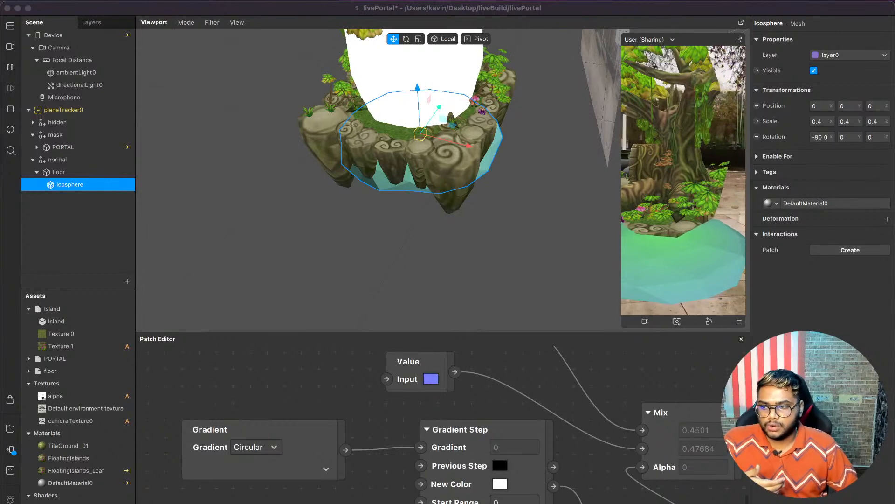
{"action": "left_click", "coordinate": [670, 235]}
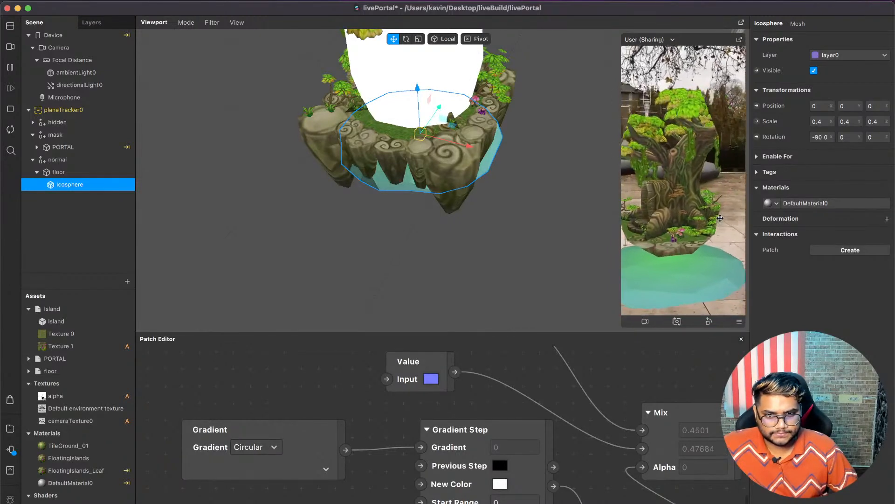
{"action": "key", "text": "super+s"}
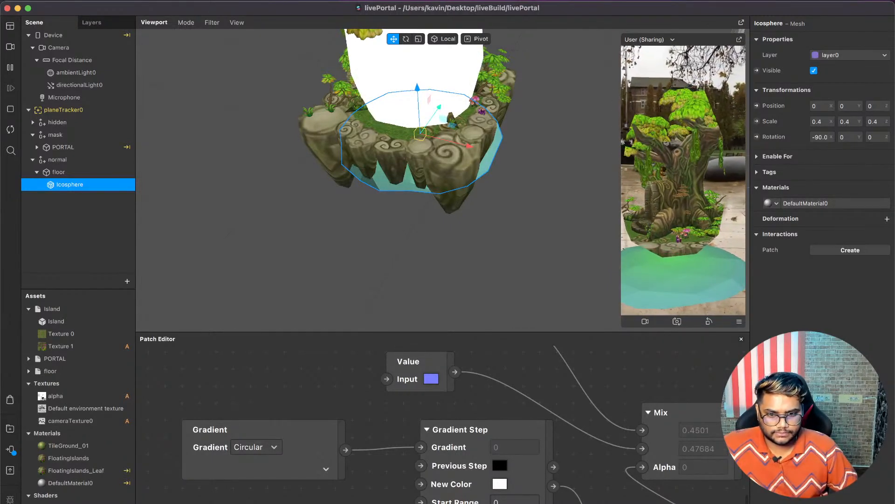
Try a purple colour for the Value patch feeding the Mix patch's second input.
{"action": "left_click", "coordinate": [430, 379]}
{"action": "left_click", "coordinate": [183, 244]}
{"action": "left_click", "coordinate": [154, 224]}
{"action": "left_click", "coordinate": [223, 238]}
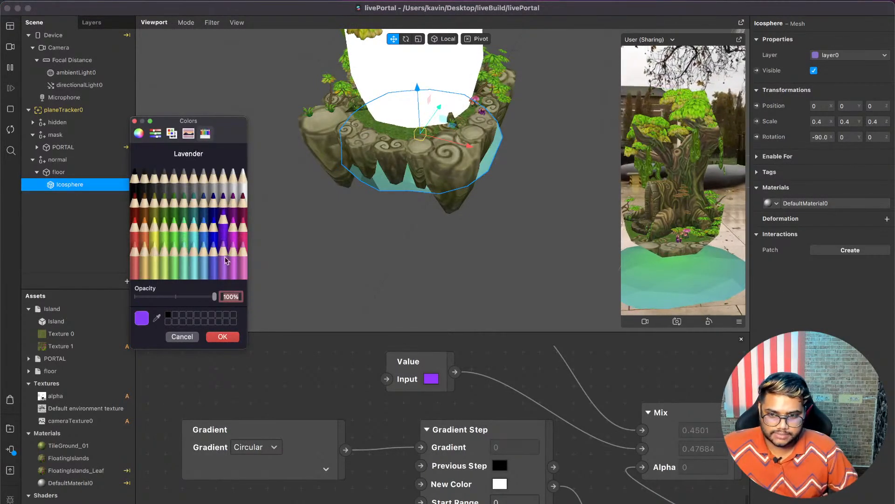
{"action": "left_click", "coordinate": [222, 337]}
Set the Value patch's second glow colour to the brown Mocha swatch and check the floor in the preview.
{"action": "left_click", "coordinate": [431, 379]}
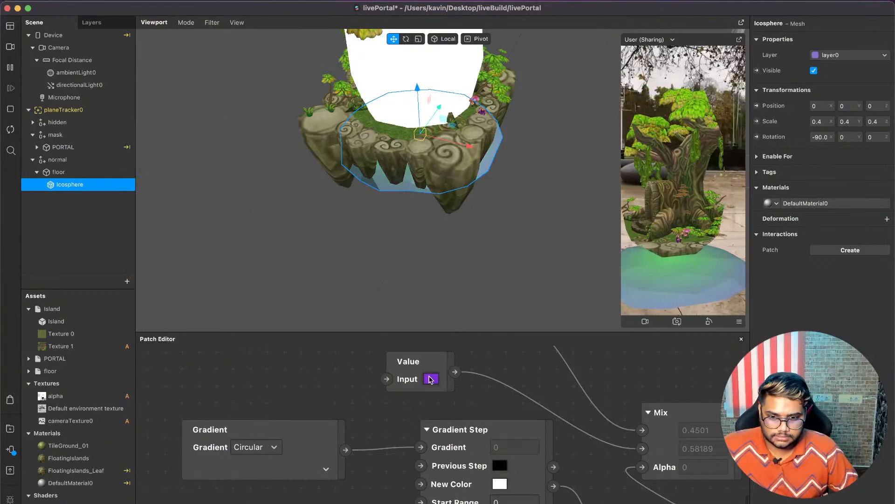
{"action": "left_click", "coordinate": [144, 218]}
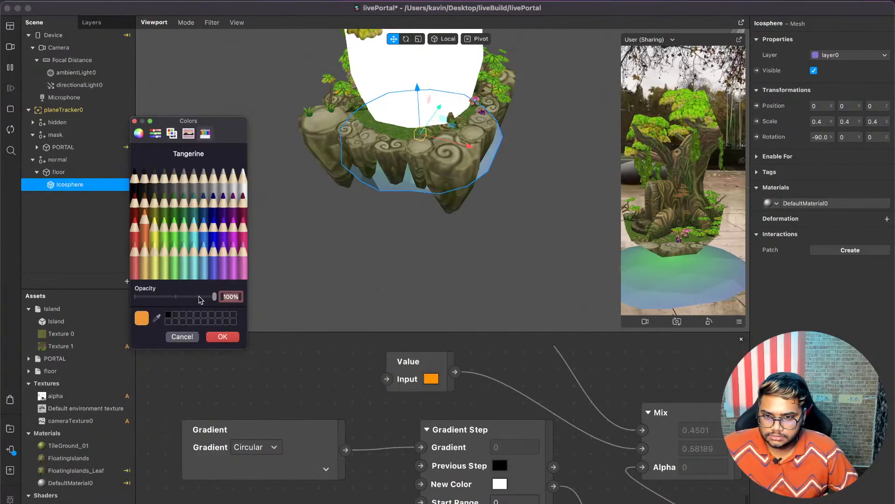
{"action": "left_click", "coordinate": [144, 198]}
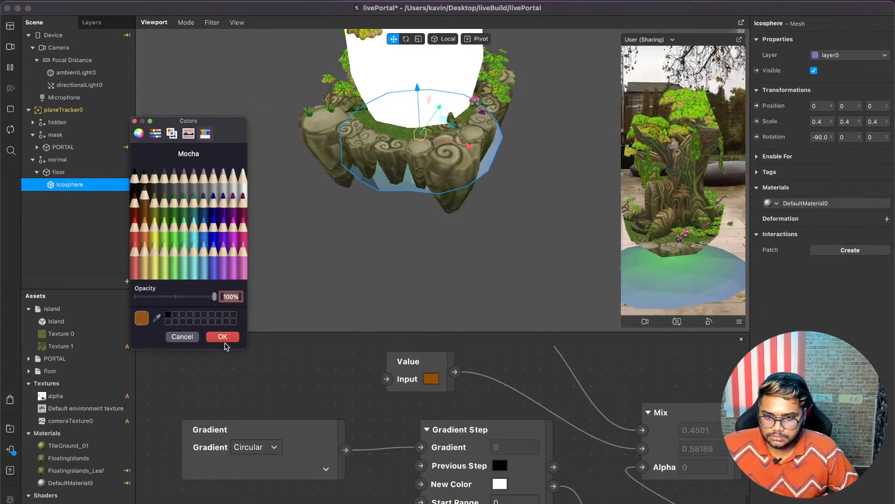
{"action": "left_click", "coordinate": [224, 337]}
{"action": "left_click_drag", "start_coordinate": [701, 272], "coordinate": [649, 267]}
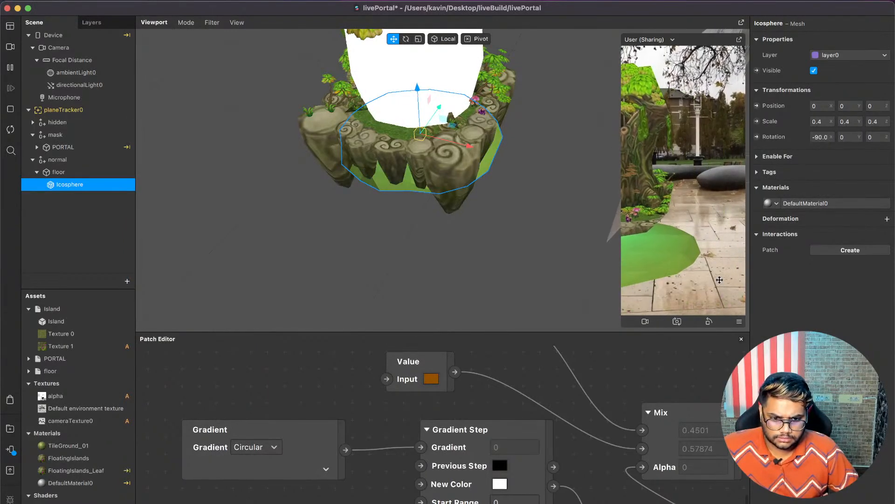
{"action": "scroll", "coordinate": [666, 476], "scroll_direction": "right", "scroll_amount": 5}
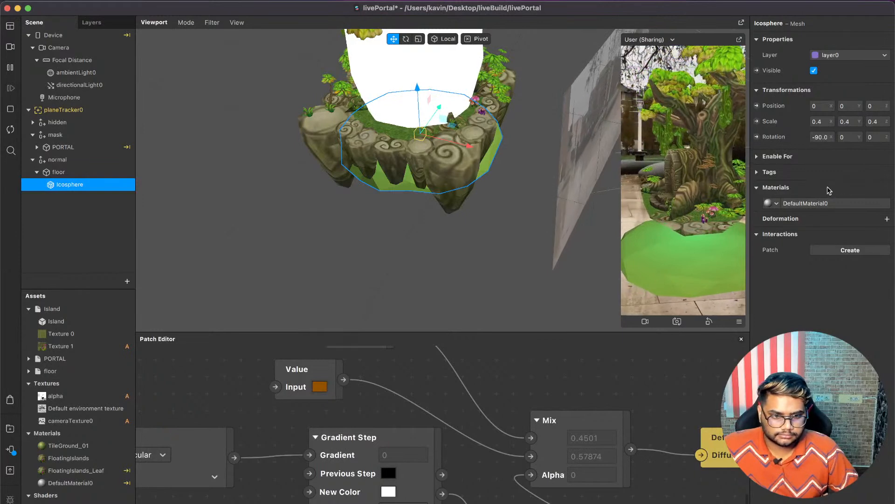
Switch the floor's DefaultMaterial0 to the Flat shader type and check its Mix connection to the diffuse texture.
{"action": "left_click", "coordinate": [816, 208]}
{"action": "left_click", "coordinate": [843, 40]}
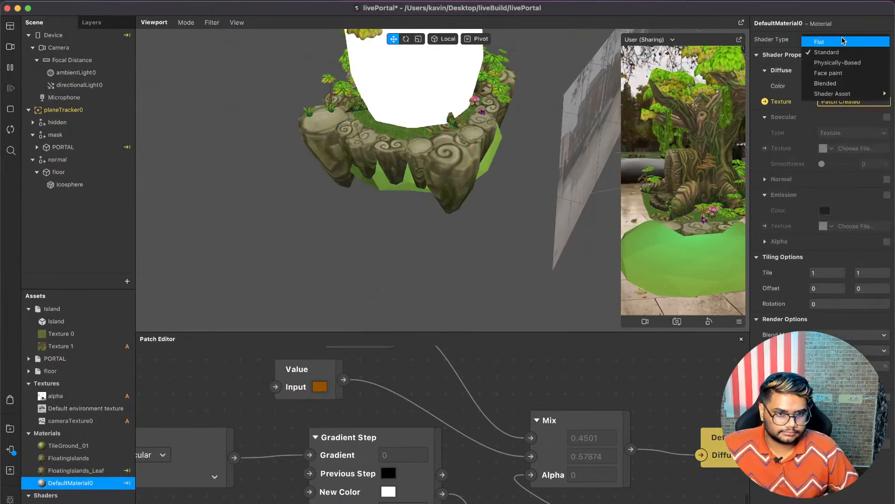
{"action": "left_click", "coordinate": [834, 43]}
{"action": "mouse_move", "coordinate": [731, 438]}
{"action": "left_mouse_down"}
{"action": "mouse_move", "coordinate": [476, 466]}
{"action": "mouse_move", "coordinate": [667, 436]}
{"action": "mouse_move", "coordinate": [714, 441]}
{"action": "left_mouse_up"}
{"action": "left_click_drag", "start_coordinate": [631, 450], "coordinate": [685, 456]}
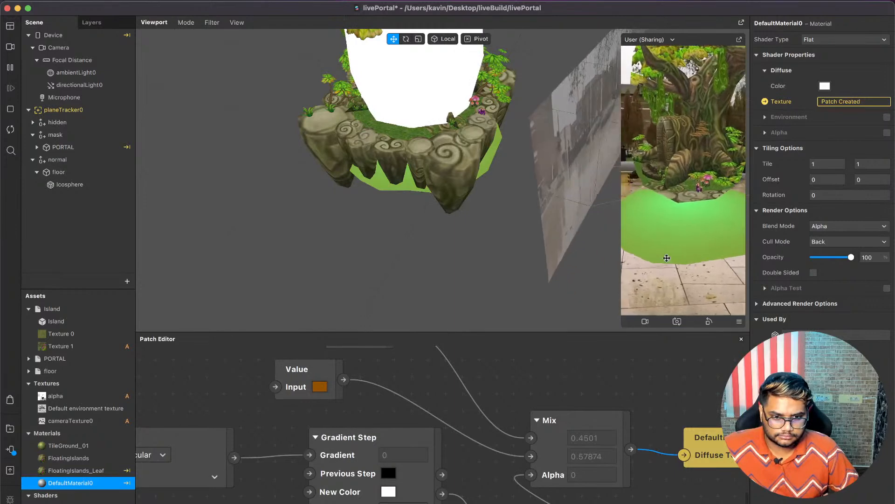
Try the Physically-Based shader type on DefaultMaterial0, creating a texture patch and connecting the Mix output to its Base Color.
{"action": "left_click", "coordinate": [839, 40]}
{"action": "left_click", "coordinate": [828, 53]}
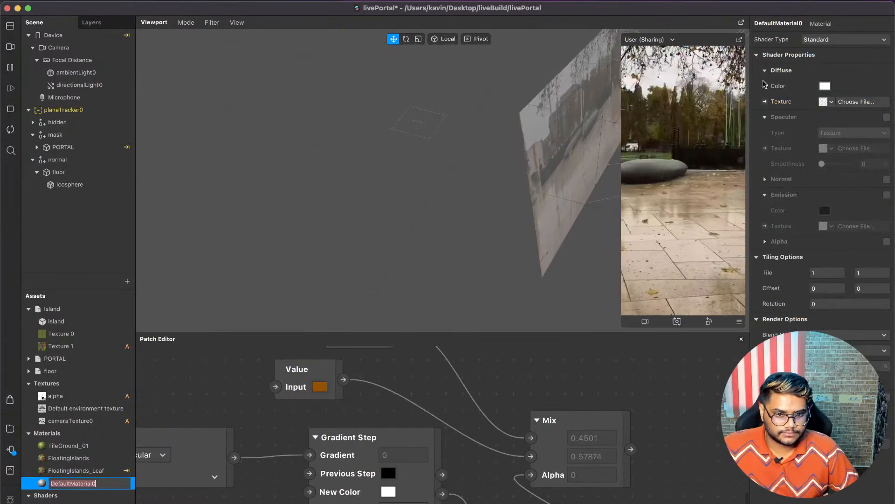
{"action": "left_click", "coordinate": [835, 40]}
{"action": "left_click", "coordinate": [828, 62]}
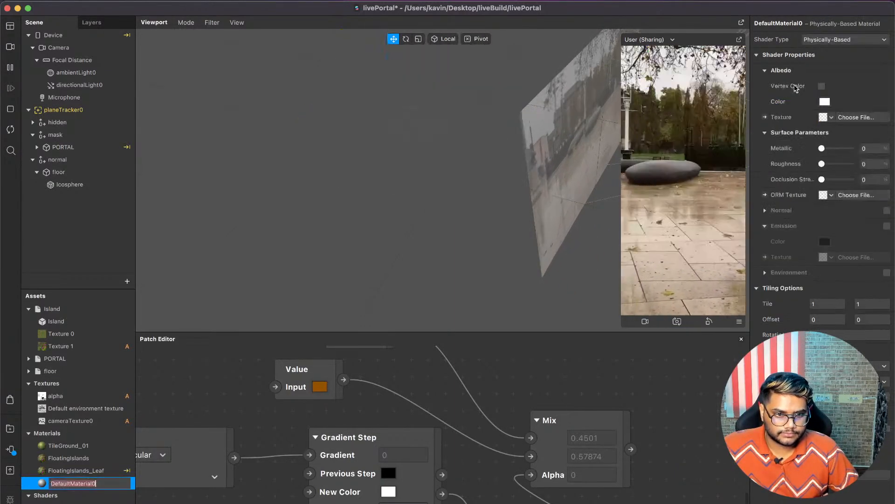
{"action": "left_click", "coordinate": [765, 116]}
{"action": "left_click_drag", "start_coordinate": [448, 484], "coordinate": [668, 438]}
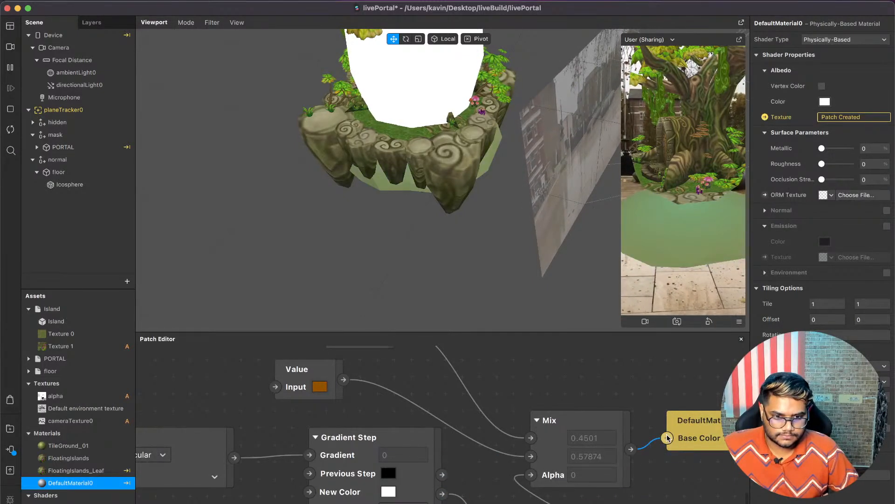
Enable the material's Environment with the Default environment texture, set Roughness to 100 and rotate the environment to 293.
{"action": "left_click", "coordinate": [887, 273]}
{"action": "left_click", "coordinate": [828, 288]}
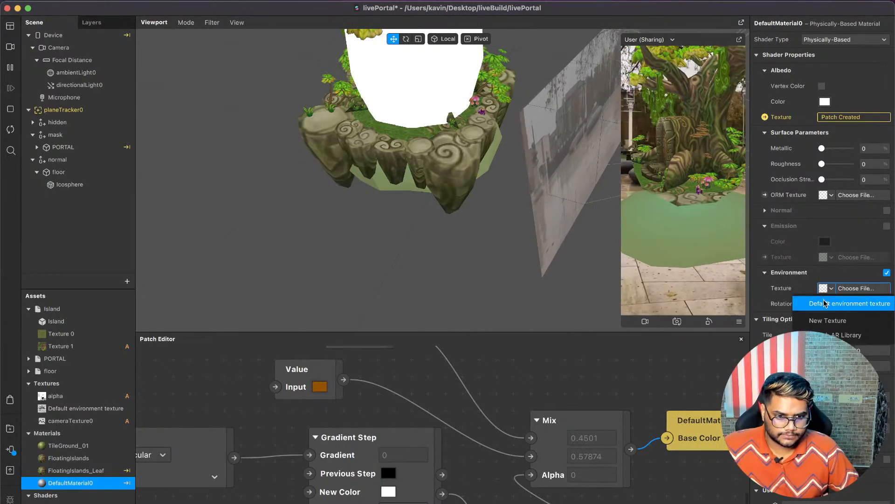
{"action": "left_click", "coordinate": [833, 299]}
{"action": "mouse_move", "coordinate": [822, 305]}
{"action": "left_mouse_down"}
{"action": "mouse_move", "coordinate": [836, 304]}
{"action": "mouse_move", "coordinate": [821, 305]}
{"action": "left_mouse_up"}
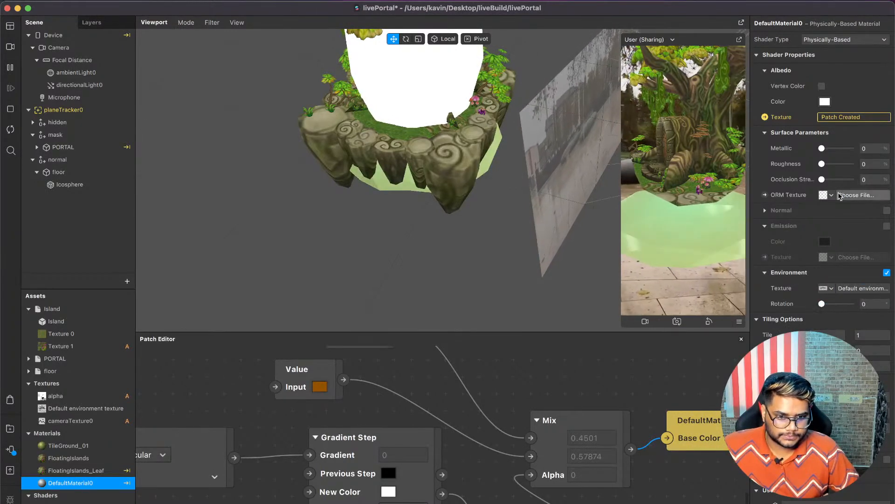
{"action": "left_click_drag", "start_coordinate": [842, 168], "coordinate": [878, 169]}
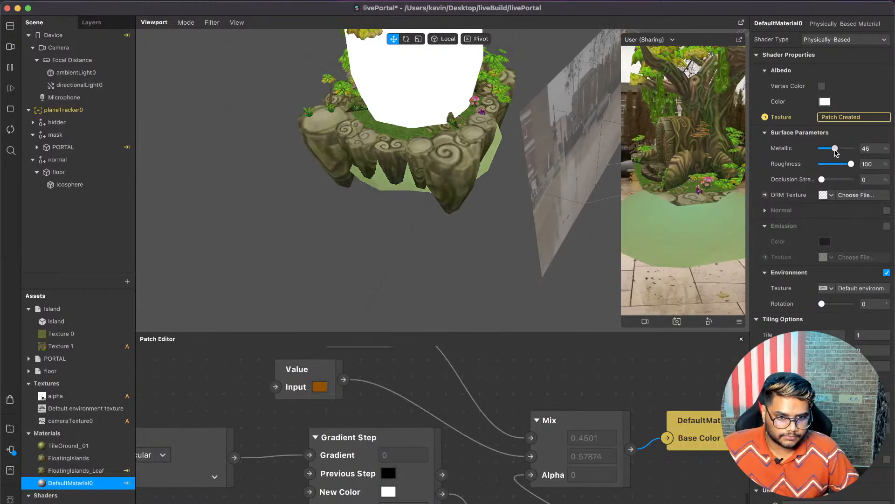
{"action": "left_click_drag", "start_coordinate": [834, 306], "coordinate": [846, 305]}
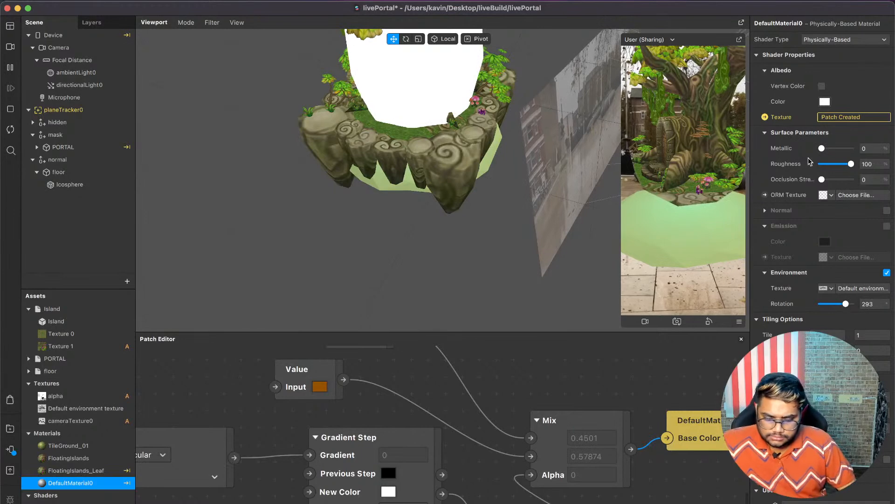
Return DefaultMaterial0 to the Standard shader type, connect the Mix output to a new Diffuse Texture patch, and save the project.
{"action": "left_click", "coordinate": [846, 40]}
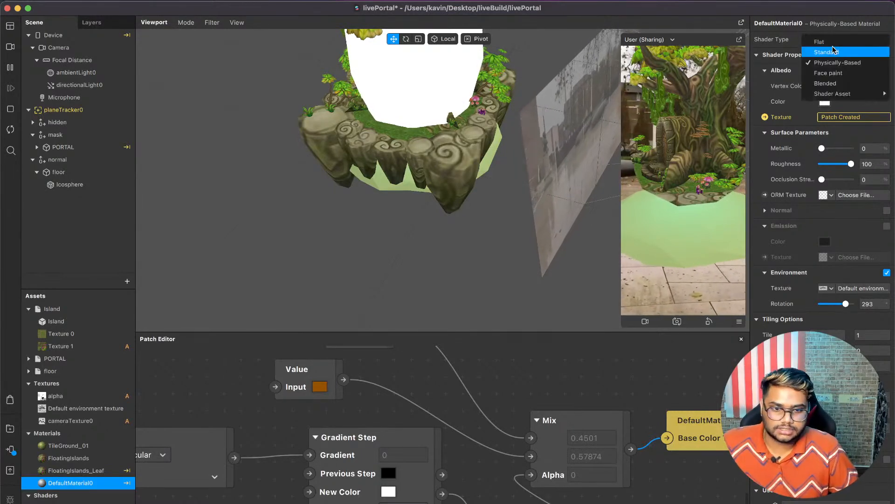
{"action": "left_click", "coordinate": [836, 52]}
{"action": "left_click", "coordinate": [837, 50]}
{"action": "left_click", "coordinate": [837, 52]}
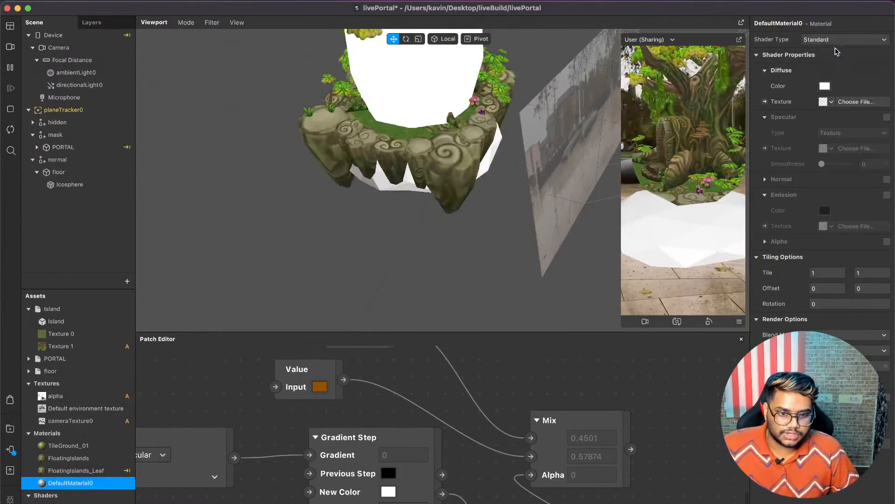
{"action": "left_click", "coordinate": [765, 101]}
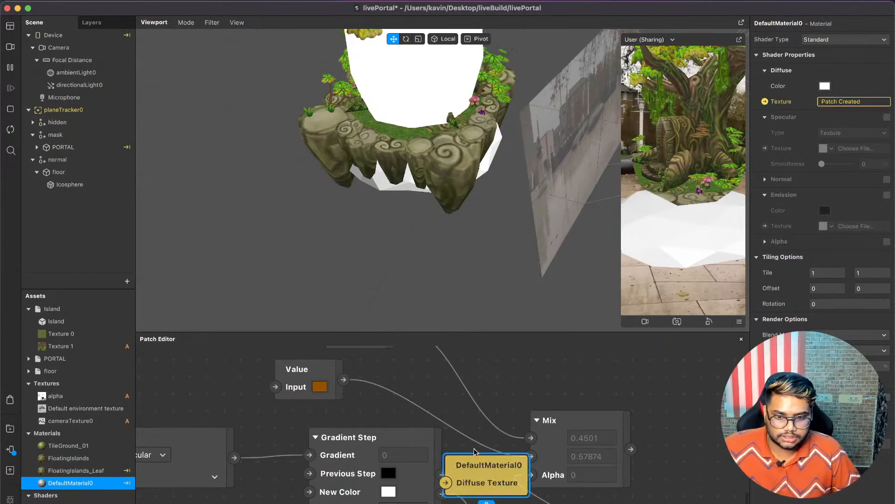
{"action": "left_click_drag", "start_coordinate": [472, 467], "coordinate": [694, 444]}
{"action": "left_click_drag", "start_coordinate": [631, 449], "coordinate": [748, 409]}
{"action": "left_click_drag", "start_coordinate": [698, 275], "coordinate": [702, 219]}
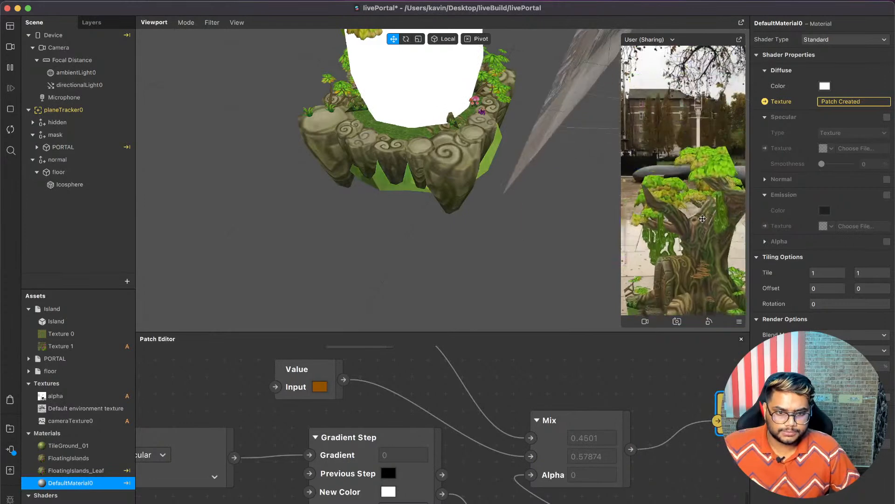
{"action": "key", "text": "ctrl+s"}
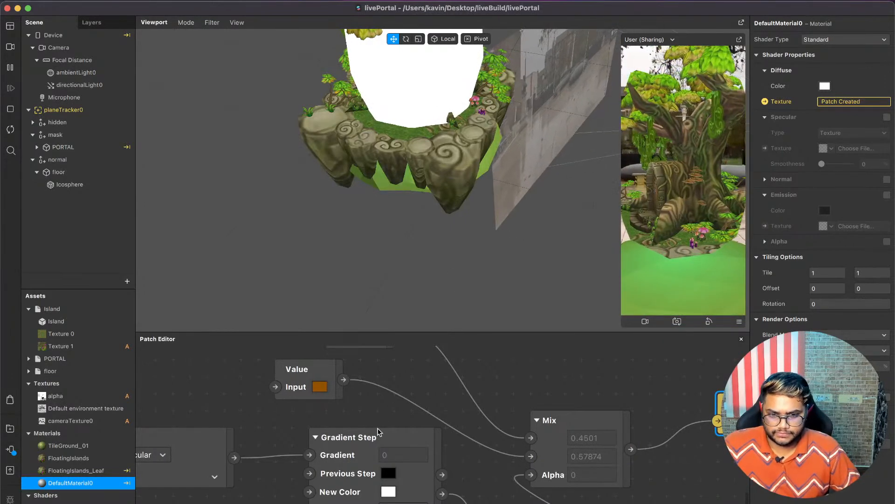
Tidy the floor graph by placing the Gradient, Gradient Step and Swizzle patches closer together before the Mix patch.
{"action": "scroll", "coordinate": [379, 431], "scroll_direction": "down", "scroll_amount": 5}
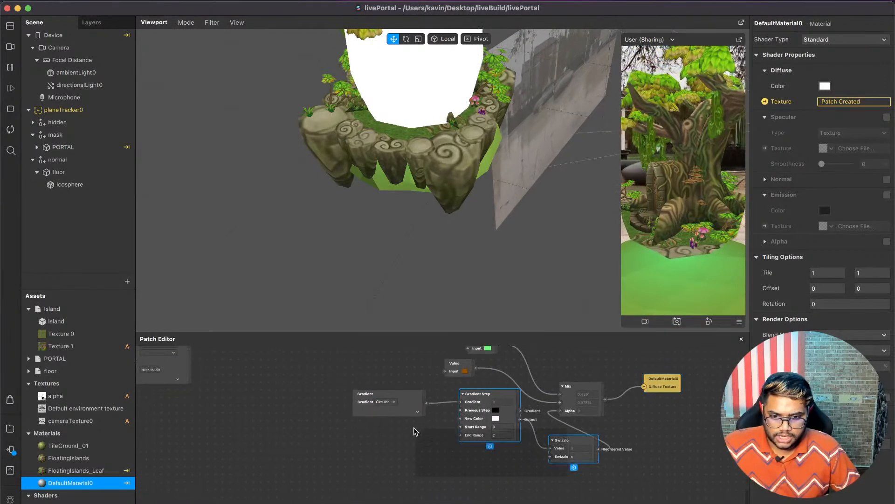
{"action": "double_click", "coordinate": [602, 488]}
{"action": "left_click", "coordinate": [382, 449]}
{"action": "left_click_drag", "start_coordinate": [417, 406], "coordinate": [387, 415]}
{"action": "left_click_drag", "start_coordinate": [473, 409], "coordinate": [426, 409]}
{"action": "left_click_drag", "start_coordinate": [578, 442], "coordinate": [517, 419]}
Select all the floor material patches, move them together as a group, and save the project.
{"action": "left_click", "coordinate": [685, 485]}
{"action": "left_click_drag", "start_coordinate": [685, 484], "coordinate": [327, 341]}
{"action": "left_click_drag", "start_coordinate": [485, 355], "coordinate": [325, 340]}
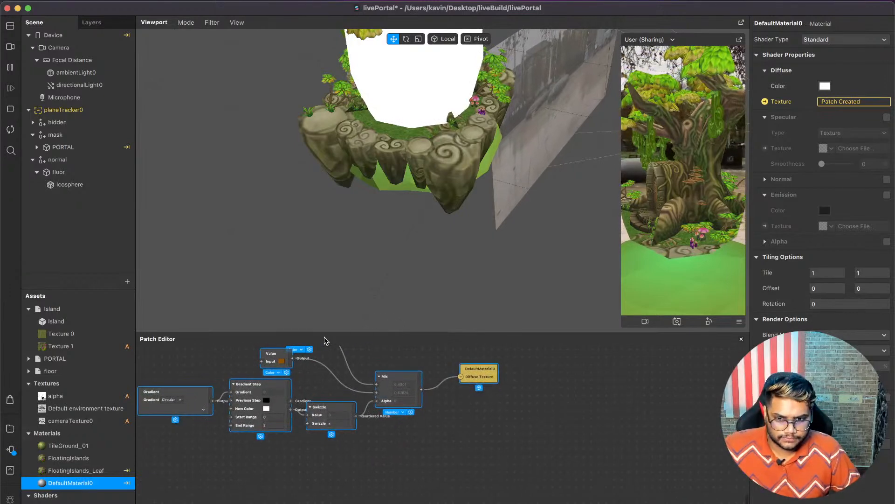
{"action": "scroll", "coordinate": [389, 396], "scroll_direction": "down", "scroll_amount": 4}
{"action": "scroll", "coordinate": [389, 395], "scroll_direction": "up", "scroll_amount": 3}
{"action": "left_click_drag", "start_coordinate": [378, 458], "coordinate": [554, 443]}
{"action": "left_click", "coordinate": [407, 414]}
{"action": "scroll", "coordinate": [406, 414], "scroll_direction": "left", "scroll_amount": 5}
{"action": "scroll", "coordinate": [407, 418], "scroll_direction": "up", "scroll_amount": 5}
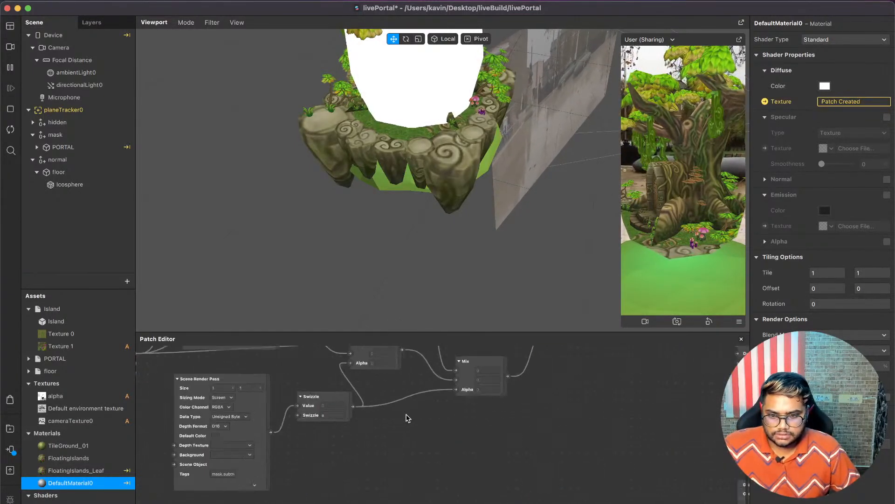
{"action": "left_click_drag", "start_coordinate": [398, 229], "coordinate": [499, 181]}
{"action": "key", "text": "super+s"}
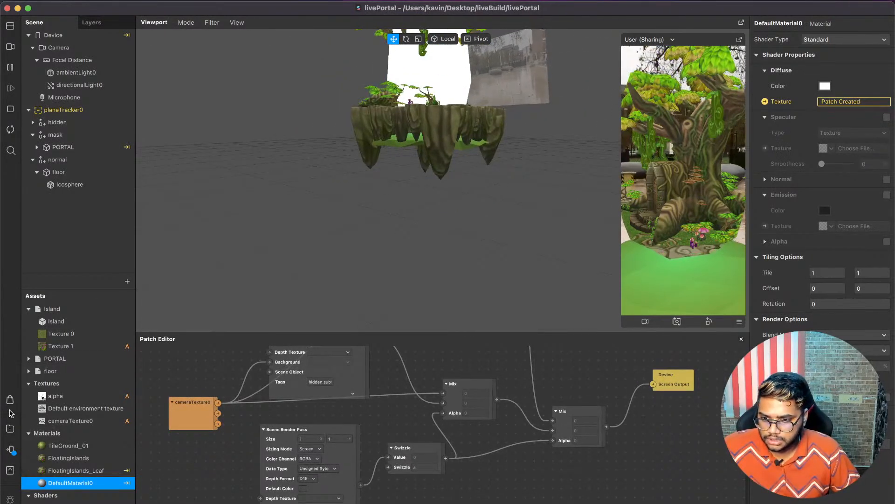
Import the free Blur patch asset from the Shaders collection of the AR Library.
{"action": "left_click", "coordinate": [11, 434]}
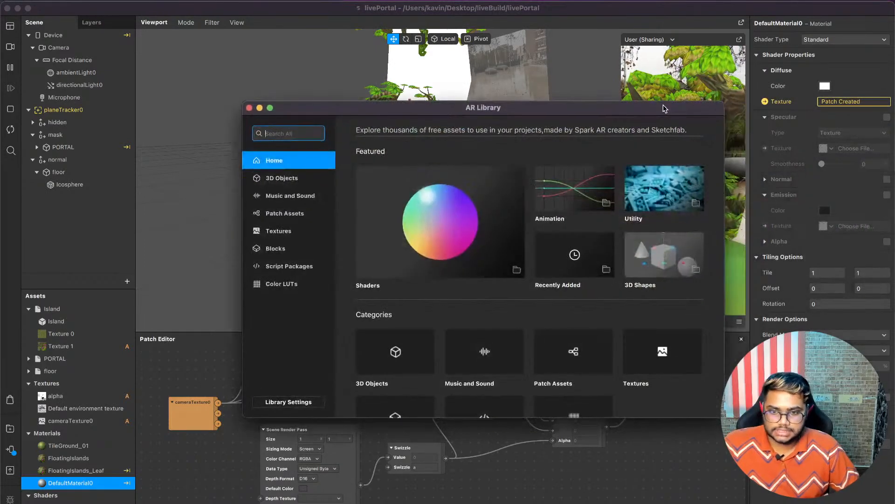
{"action": "left_click", "coordinate": [320, 214]}
{"action": "left_click_drag", "start_coordinate": [524, 116], "coordinate": [521, 79]}
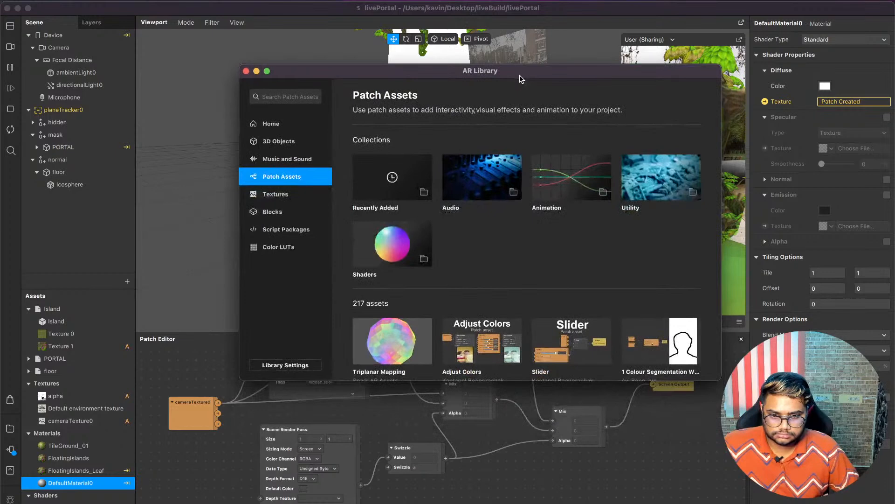
{"action": "left_click", "coordinate": [392, 236]}
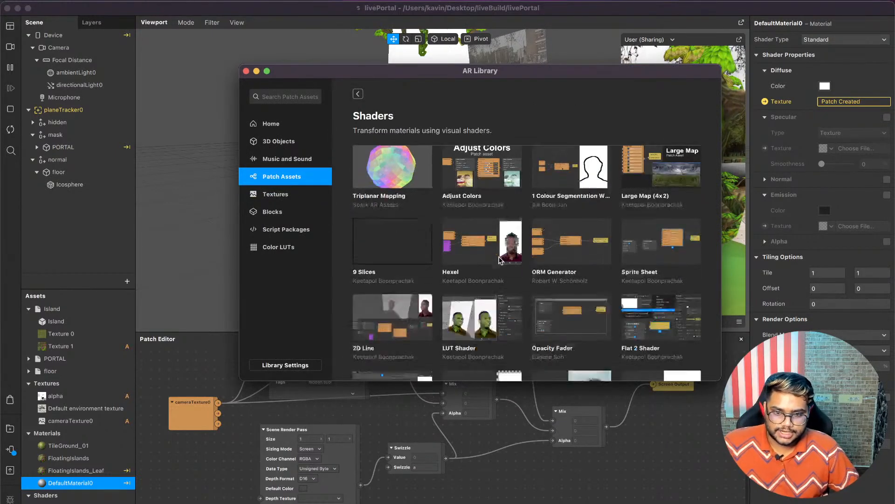
{"action": "scroll", "coordinate": [499, 260], "scroll_direction": "down", "scroll_amount": 5}
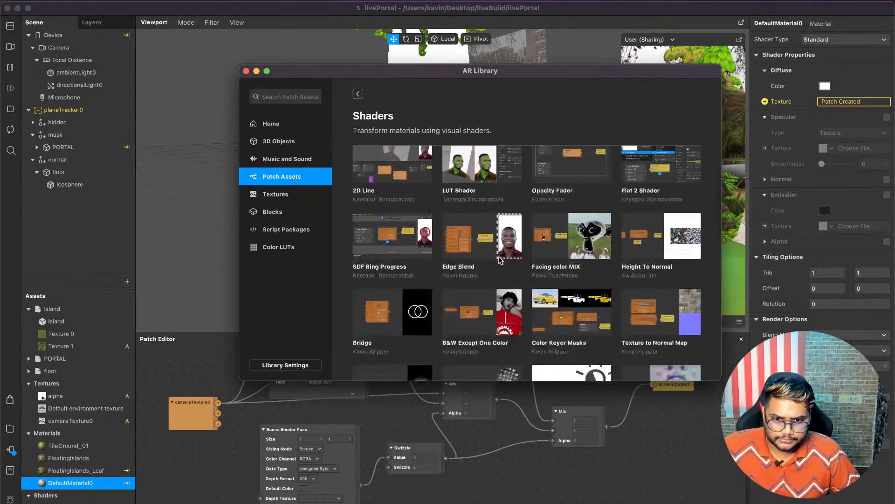
{"action": "scroll", "coordinate": [499, 261], "scroll_direction": "down", "scroll_amount": 10}
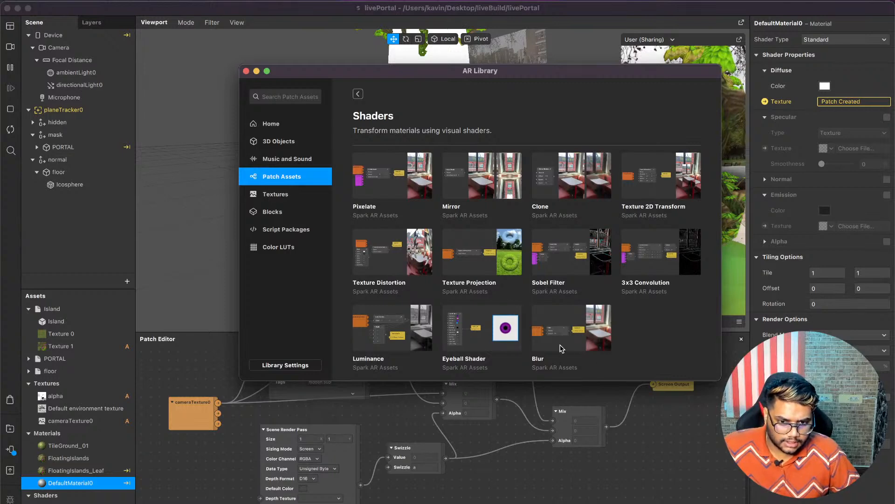
{"action": "left_click", "coordinate": [572, 328]}
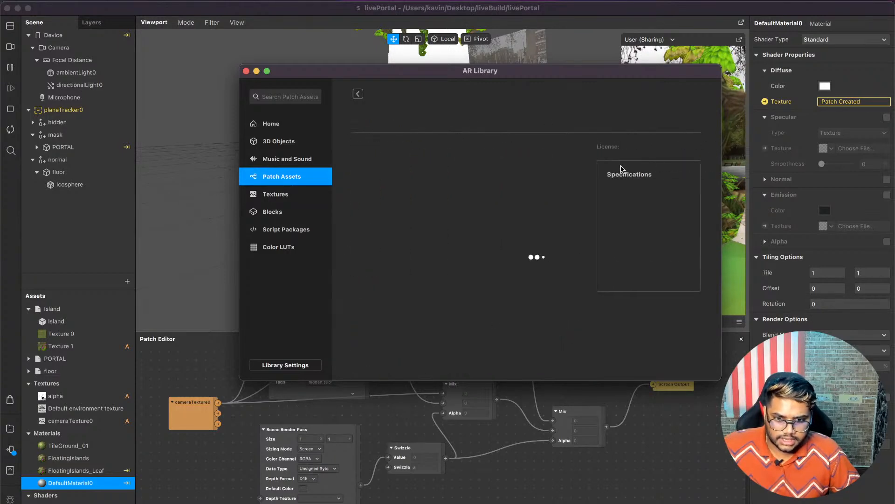
{"action": "left_click", "coordinate": [689, 117]}
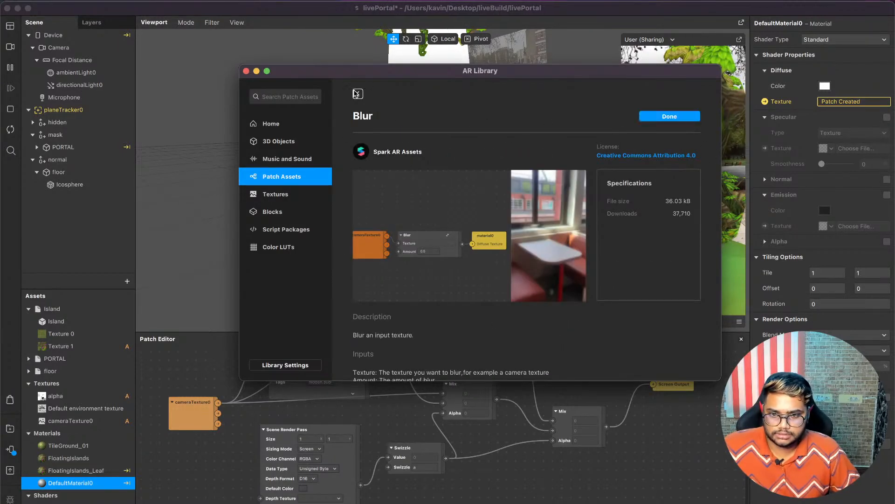
Import the free RGB Color Shift patch asset from the Shaders collection and close the AR Library.
{"action": "left_click", "coordinate": [359, 94]}
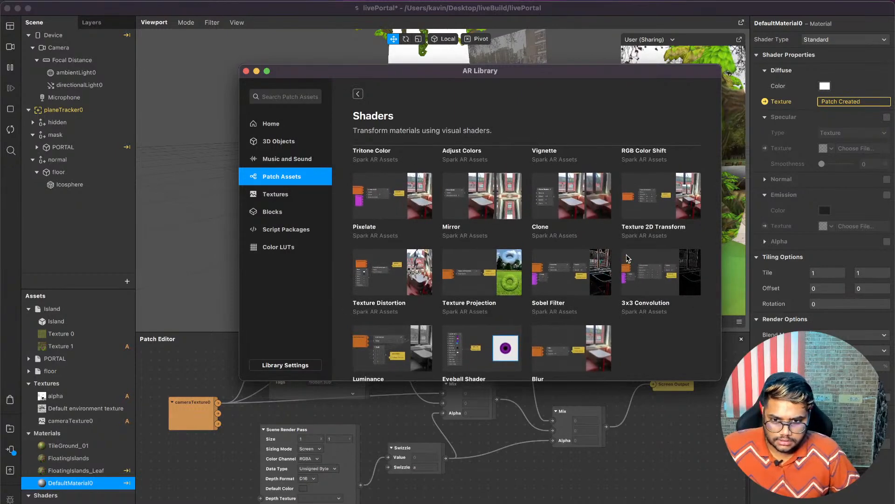
{"action": "scroll", "coordinate": [518, 293], "scroll_direction": "down", "scroll_amount": 1}
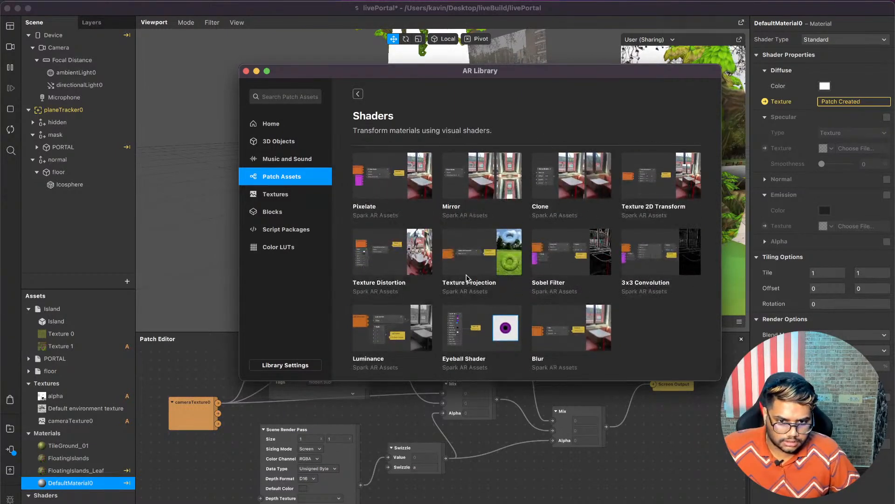
{"action": "scroll", "coordinate": [636, 288], "scroll_direction": "up", "scroll_amount": 3}
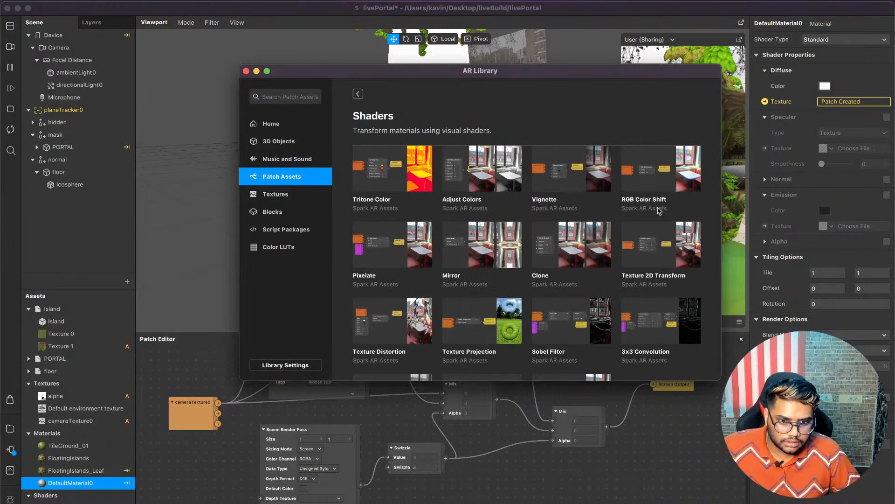
{"action": "left_click", "coordinate": [659, 173]}
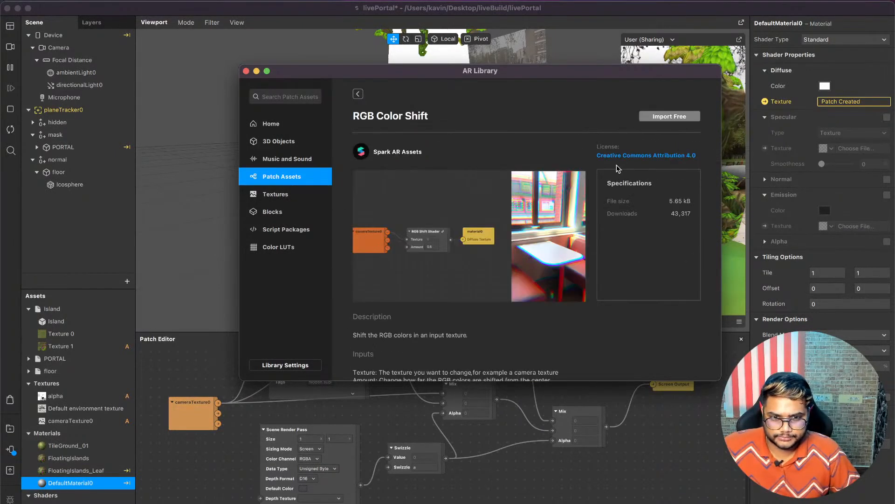
{"action": "left_click", "coordinate": [664, 117]}
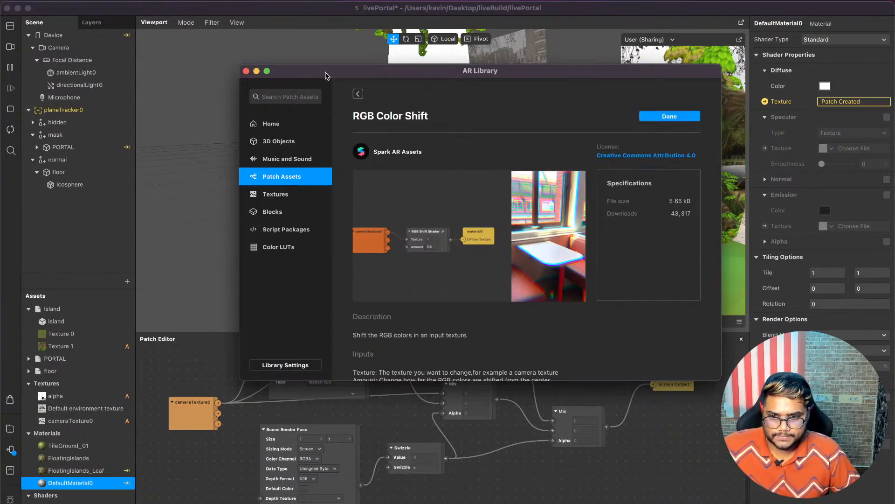
{"action": "left_click", "coordinate": [247, 71]}
{"action": "scroll", "coordinate": [78, 419], "scroll_direction": "down", "scroll_amount": 1}
{"action": "scroll", "coordinate": [467, 420], "scroll_direction": "up", "scroll_amount": 1}
{"action": "scroll", "coordinate": [515, 422], "scroll_direction": "up", "scroll_amount": 5}
{"action": "left_click_drag", "start_coordinate": [538, 195], "coordinate": [432, 209]}
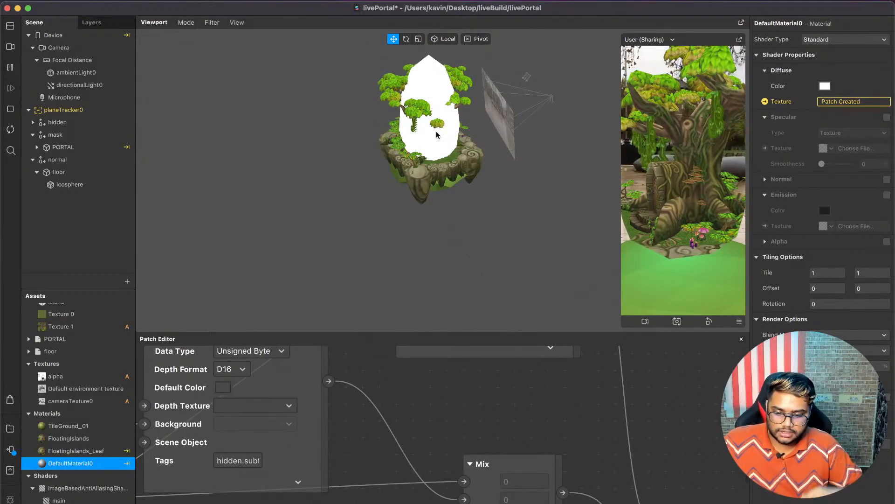
{"action": "scroll", "coordinate": [438, 135], "scroll_direction": "up", "scroll_amount": 3}
{"action": "left_click_drag", "start_coordinate": [448, 140], "coordinate": [544, 180]}
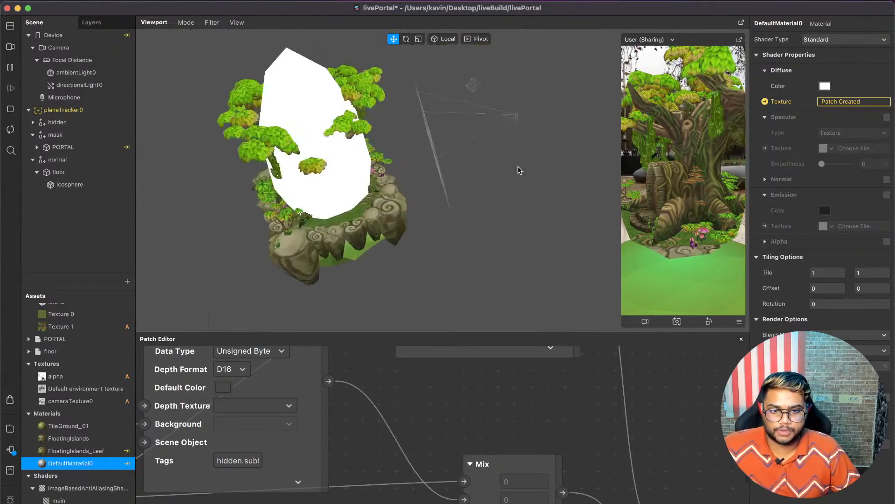
{"action": "scroll", "coordinate": [544, 180], "scroll_direction": "up", "scroll_amount": 3}
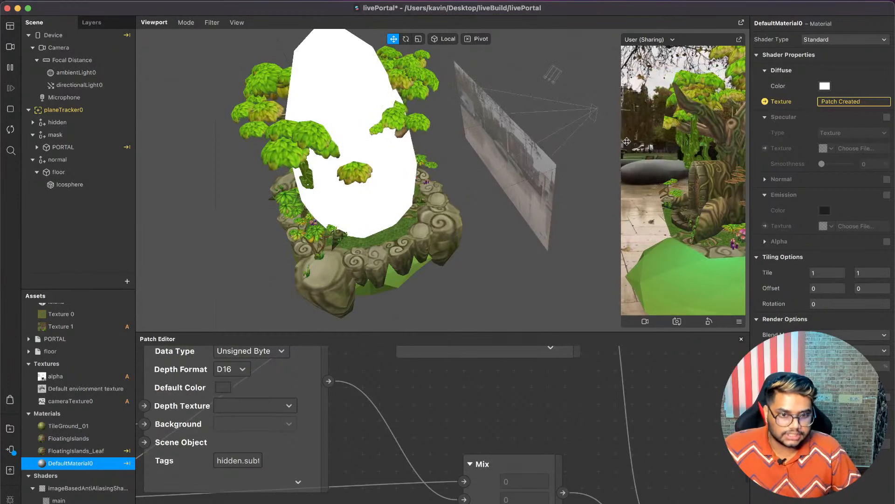
Add the imported RGB Shift Shader asset to the patch graph, just above the first Mix patch.
{"action": "scroll", "coordinate": [372, 410], "scroll_direction": "down", "scroll_amount": 3}
{"action": "scroll", "coordinate": [372, 411], "scroll_direction": "left", "scroll_amount": 3}
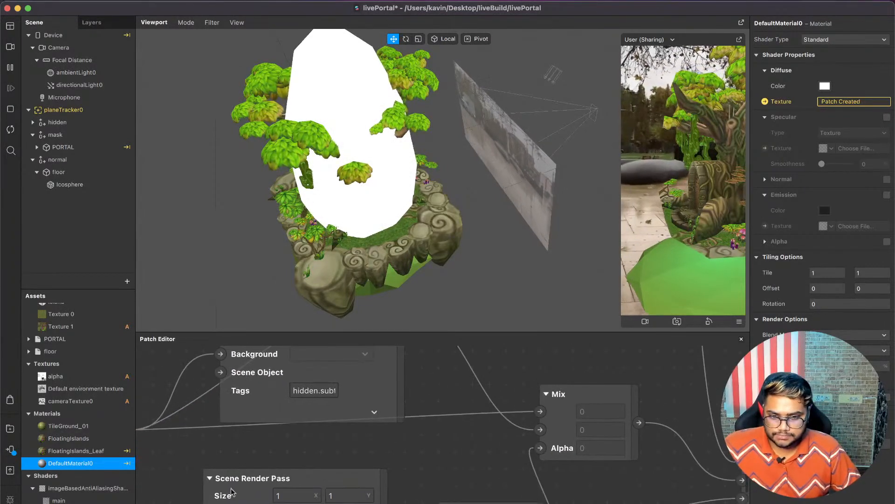
{"action": "left_click_drag", "start_coordinate": [70, 499], "coordinate": [444, 420]}
{"action": "scroll", "coordinate": [452, 430], "scroll_direction": "up", "scroll_amount": 2}
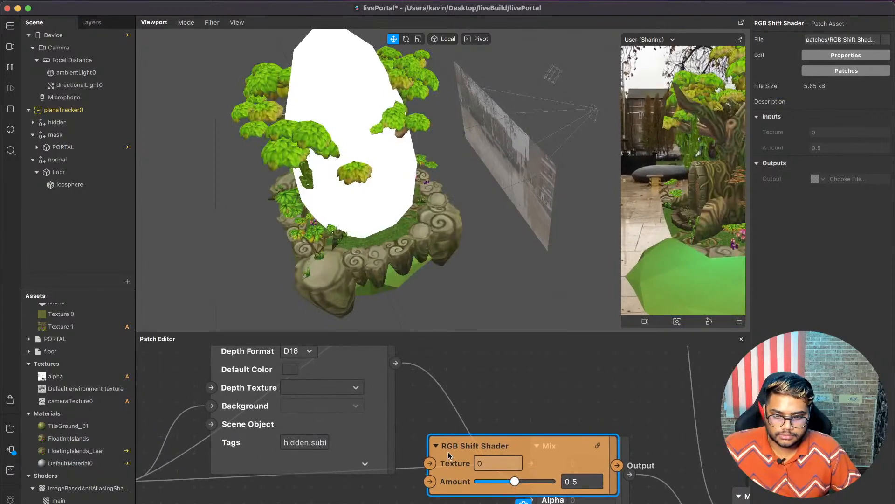
{"action": "left_click_drag", "start_coordinate": [449, 451], "coordinate": [455, 366]}
{"action": "scroll", "coordinate": [455, 366], "scroll_direction": "down", "scroll_amount": 3, "text": "ctrl"}
{"action": "scroll", "coordinate": [455, 366], "scroll_direction": "left", "scroll_amount": 3}
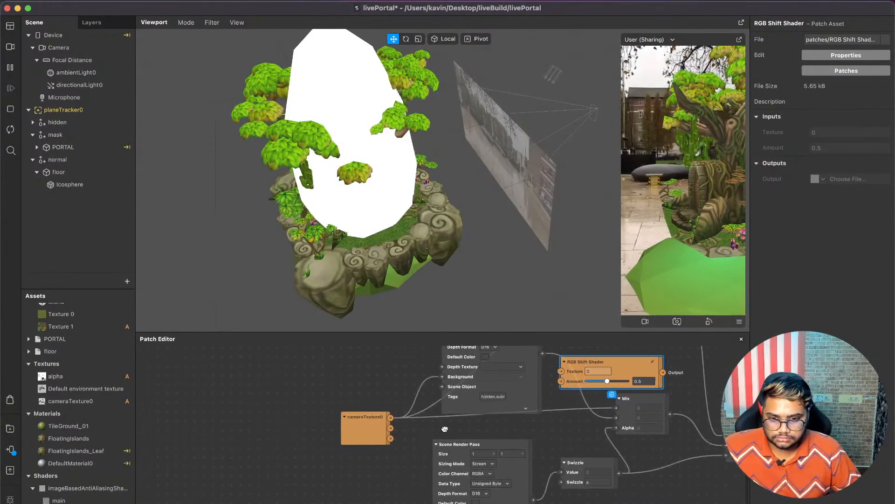
Move the hidden Scene Render Pass and cameraTexture0 patches further from the Mix patch to make room in the graph.
{"action": "left_click_drag", "start_coordinate": [465, 402], "coordinate": [392, 383]}
{"action": "left_click_drag", "start_coordinate": [349, 420], "coordinate": [175, 419]}
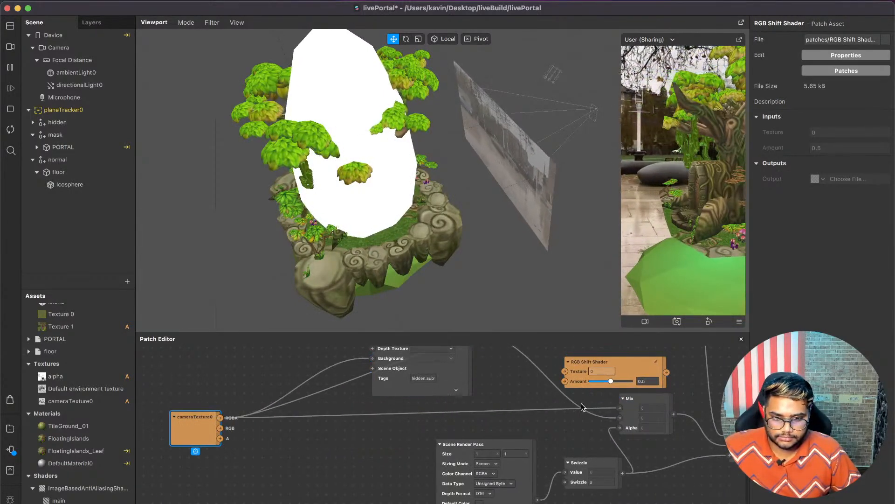
{"action": "scroll", "coordinate": [582, 402], "scroll_direction": "up", "scroll_amount": 2}
{"action": "scroll", "coordinate": [581, 403], "scroll_direction": "right", "scroll_amount": 1}
Wire the RGB Shift Shader between the hidden Scene Render Pass output and the second input of the first Mix patch.
{"action": "left_click_drag", "start_coordinate": [555, 397], "coordinate": [500, 388]}
{"action": "left_click_drag", "start_coordinate": [447, 373], "coordinate": [482, 400]}
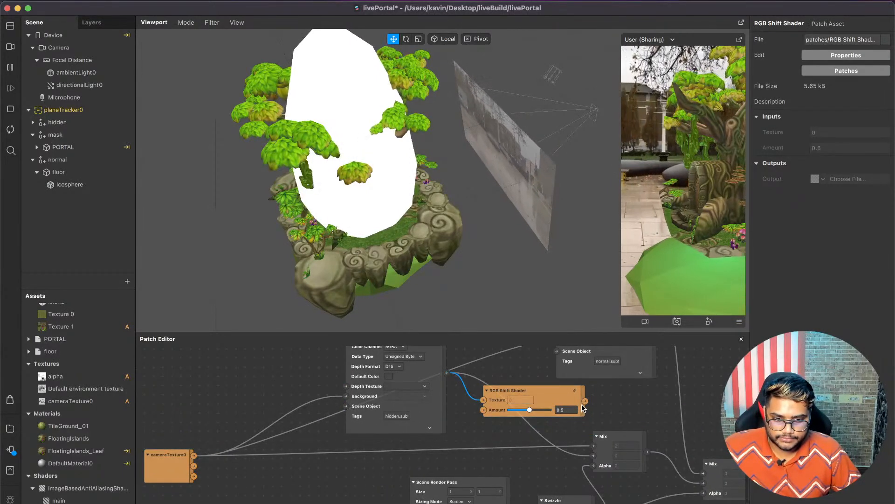
{"action": "left_click_drag", "start_coordinate": [596, 416], "coordinate": [593, 455]}
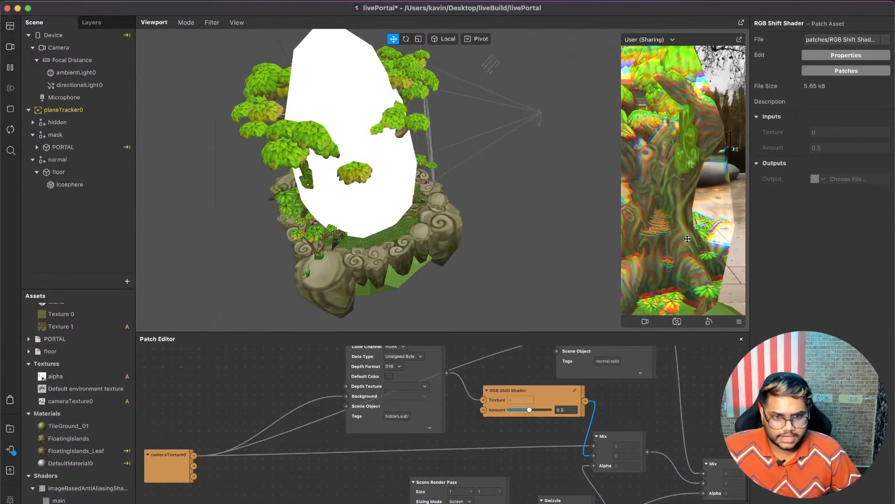
Try RGB Shift Shader amounts of 0, about 0.14 and 0.2 to compare the color shift inside the portal.
{"action": "left_click_drag", "start_coordinate": [517, 413], "coordinate": [519, 412]}
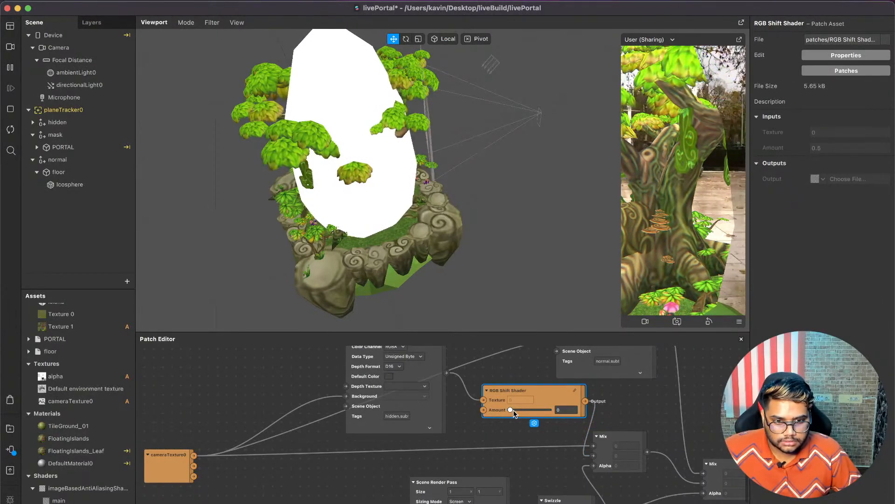
{"action": "left_click_drag", "start_coordinate": [513, 405], "coordinate": [491, 404]}
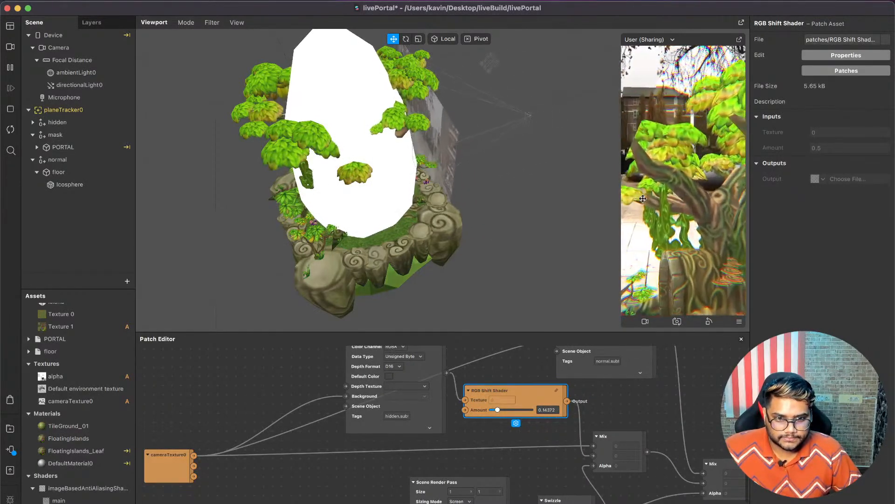
{"action": "scroll", "coordinate": [587, 394], "scroll_direction": "up", "scroll_amount": 3}
{"action": "double_click", "coordinate": [536, 415]}
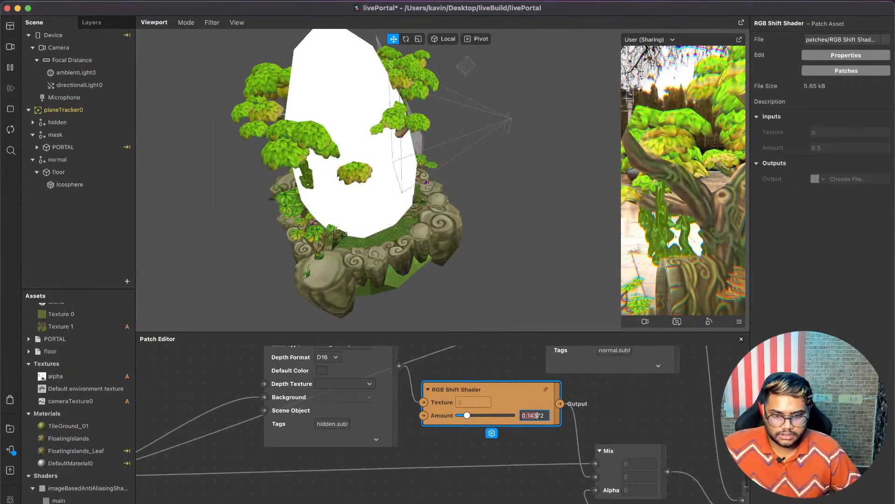
{"action": "type", "text": "0"}
{"action": "key", "text": "Return"}
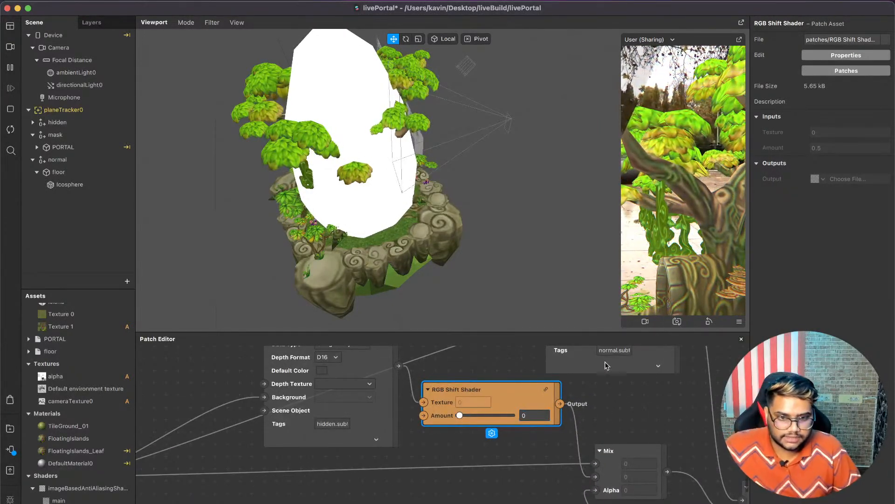
{"action": "double_click", "coordinate": [541, 415]}
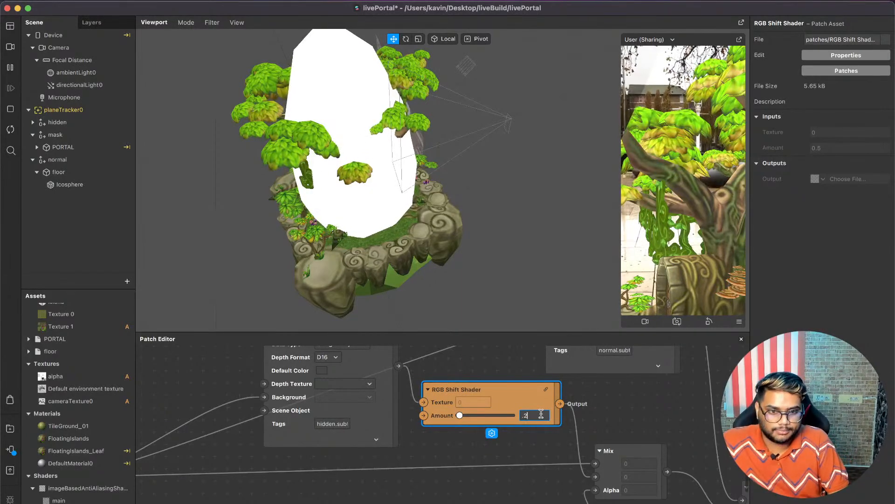
{"action": "key", "text": "Return"}
Set the RGB Shift Shader's Amount to 0.1.
{"action": "double_click", "coordinate": [539, 416]}
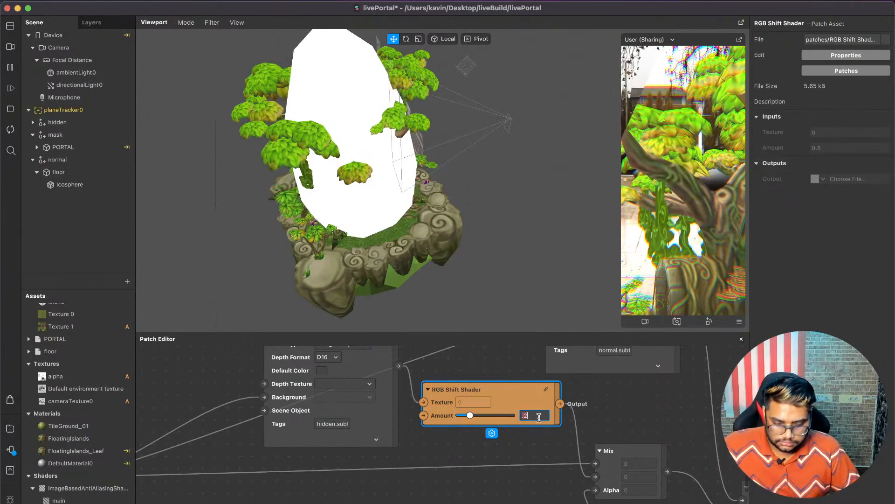
{"action": "type", "text": ".1"}
{"action": "key", "text": "Return"}
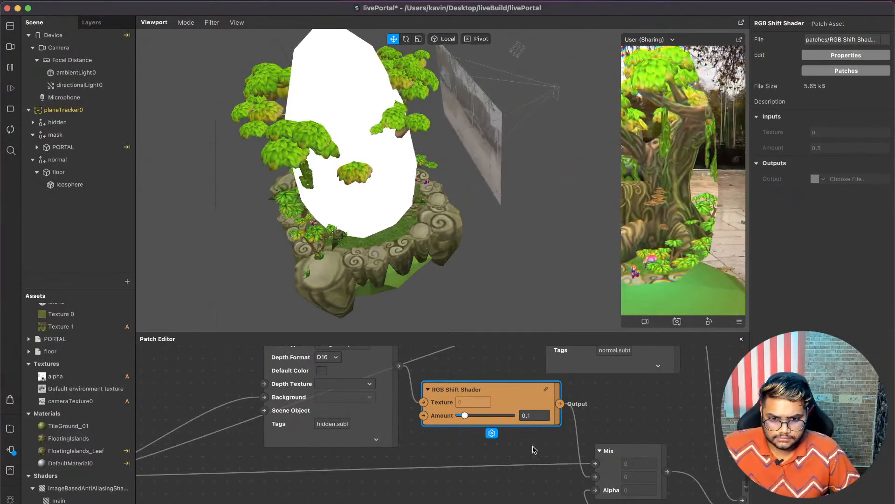
Add the imported Blur asset to the graph and connect cameraTexture0's RGBA output to its Texture input.
{"action": "scroll", "coordinate": [533, 446], "scroll_direction": "down", "scroll_amount": 1}
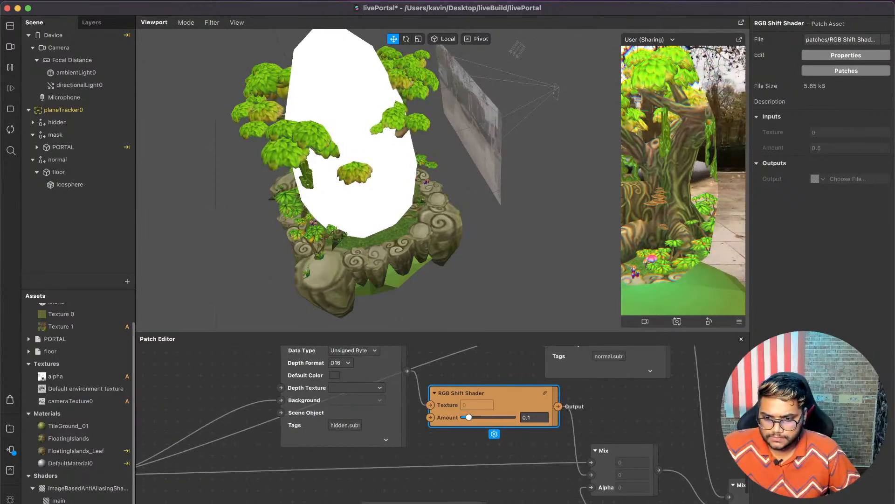
{"action": "left_click", "coordinate": [56, 503]}
{"action": "left_click_drag", "start_coordinate": [56, 503], "coordinate": [275, 497]}
{"action": "left_click_drag", "start_coordinate": [275, 495], "coordinate": [276, 497]}
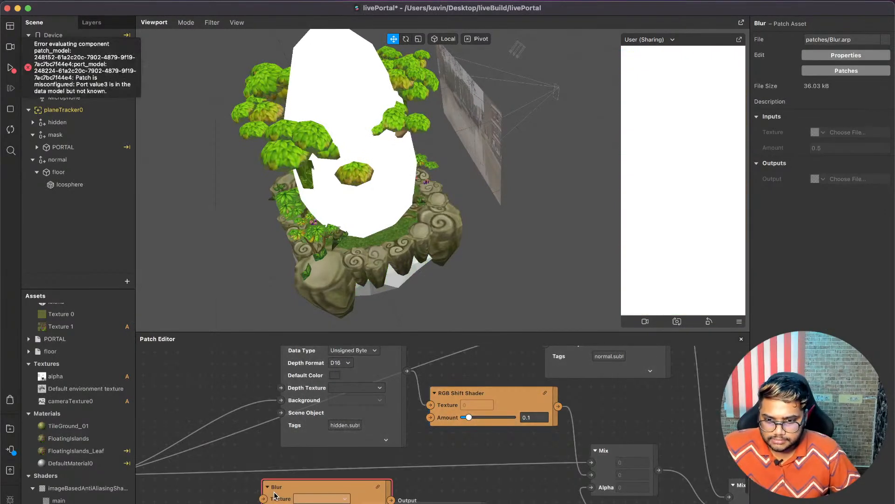
{"action": "scroll", "coordinate": [243, 448], "scroll_direction": "left", "scroll_amount": 5}
{"action": "left_click_drag", "start_coordinate": [203, 432], "coordinate": [229, 353]}
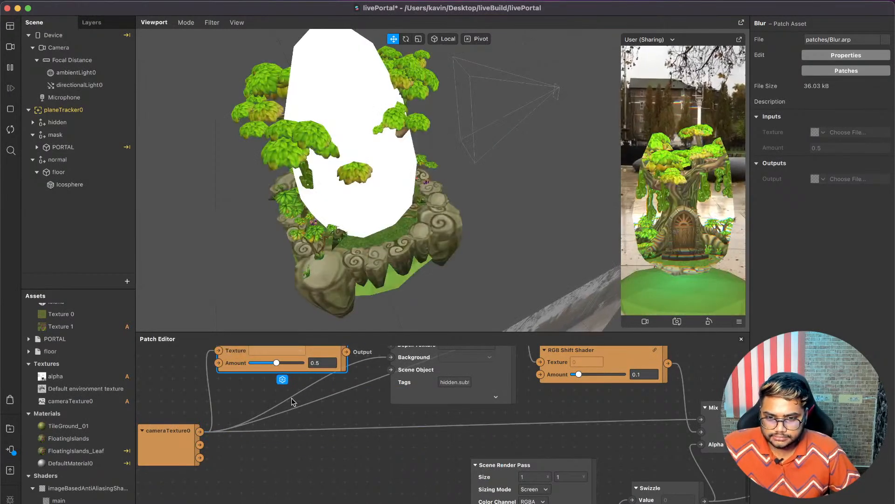
Add a Shader Render Pass patch fed by the Blur output and place it near the hidden Scene Render Pass.
{"action": "scroll", "coordinate": [315, 418], "scroll_direction": "left", "scroll_amount": 5}
{"action": "left_click_drag", "start_coordinate": [273, 442], "coordinate": [193, 442]}
{"action": "left_click_drag", "start_coordinate": [433, 366], "coordinate": [447, 431]}
{"action": "type", "text": "shad"}
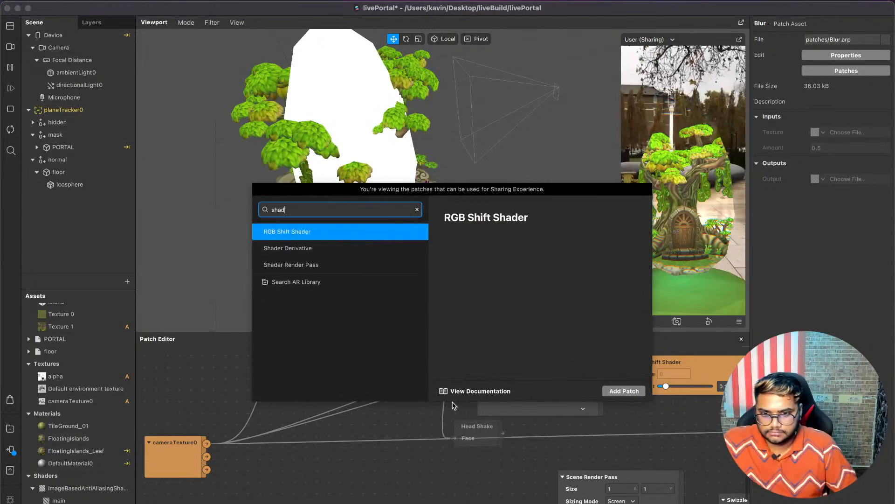
{"action": "key", "text": "Down"}
{"action": "key", "text": "Down"}
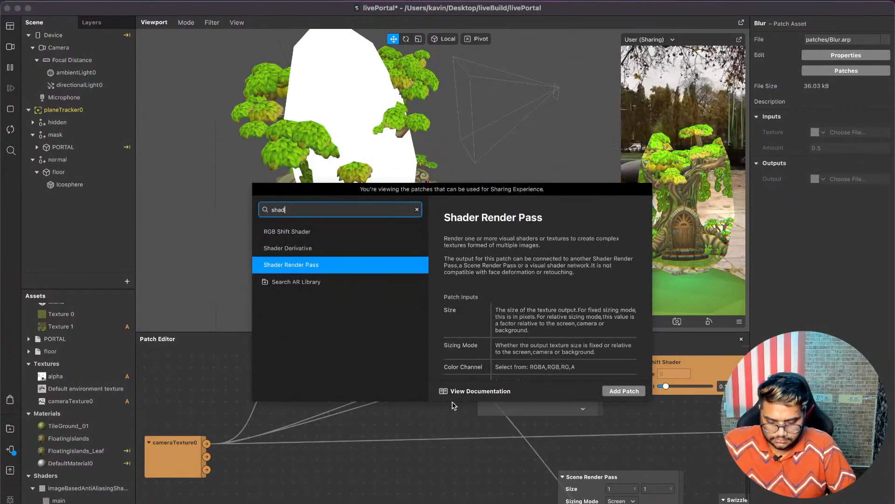
{"action": "key", "text": "Return"}
{"action": "scroll", "coordinate": [606, 457], "scroll_direction": "right", "scroll_amount": 3}
{"action": "scroll", "coordinate": [607, 457], "scroll_direction": "down", "scroll_amount": 2}
{"action": "left_click_drag", "start_coordinate": [663, 503], "coordinate": [389, 341]}
{"action": "scroll", "coordinate": [472, 373], "scroll_direction": "left", "scroll_amount": 4}
{"action": "scroll", "coordinate": [472, 373], "scroll_direction": "up", "scroll_amount": 3}
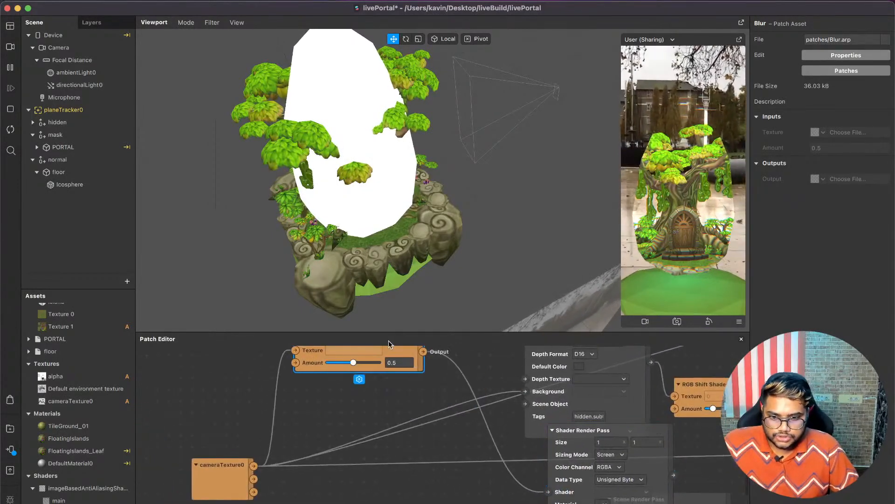
Try connecting the Blur output directly to the hidden Scene Render Pass's Background input, and remove that connection.
{"action": "left_click", "coordinate": [556, 410]}
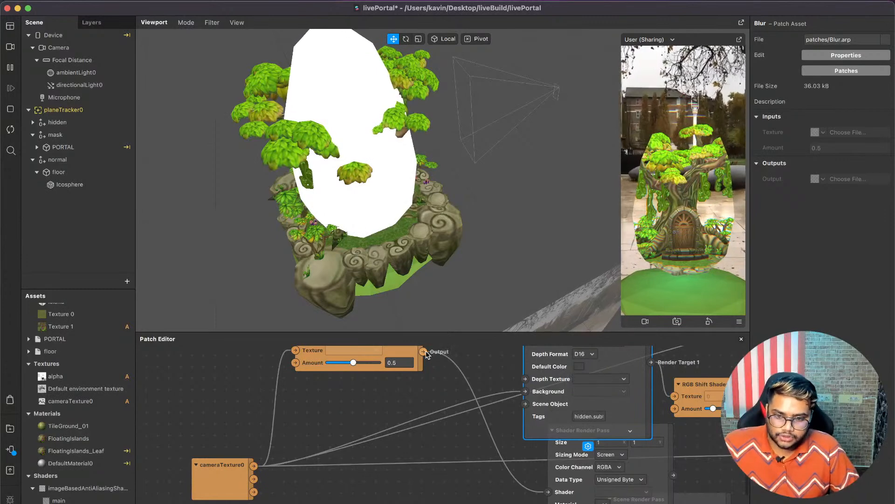
{"action": "left_click_drag", "start_coordinate": [423, 351], "coordinate": [520, 392]}
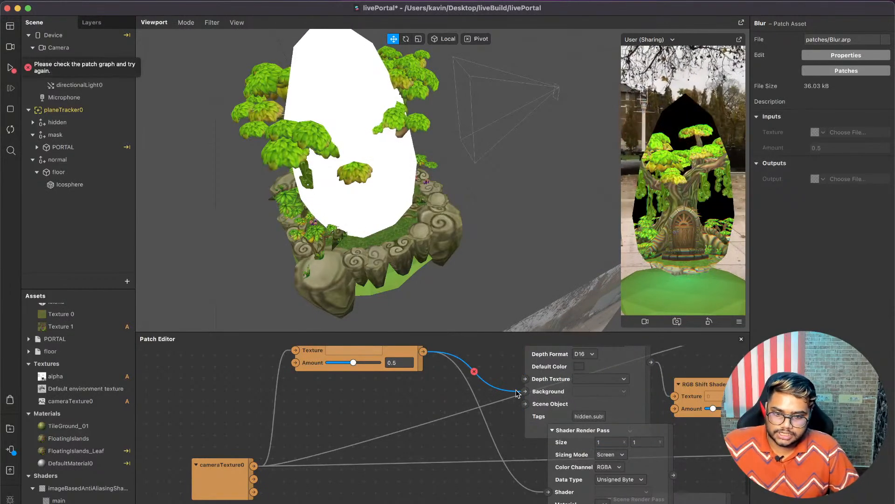
{"action": "left_click", "coordinate": [474, 371]}
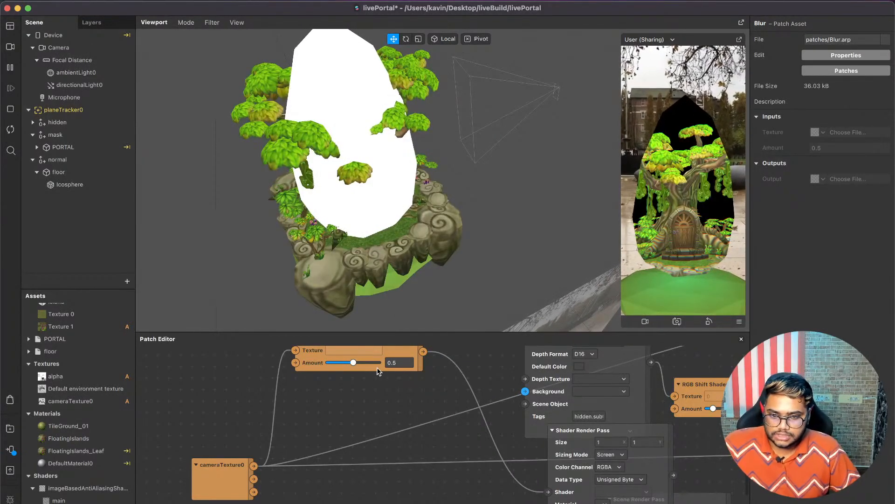
Line up the cameraTexture0, Blur and Shader Render Pass patches, and connect the Shader Render Pass output to the hidden Scene Render Pass's Background.
{"action": "left_click_drag", "start_coordinate": [377, 363], "coordinate": [363, 413]}
{"action": "left_click_drag", "start_coordinate": [582, 433], "coordinate": [482, 345]}
{"action": "scroll", "coordinate": [357, 413], "scroll_direction": "left", "scroll_amount": 8}
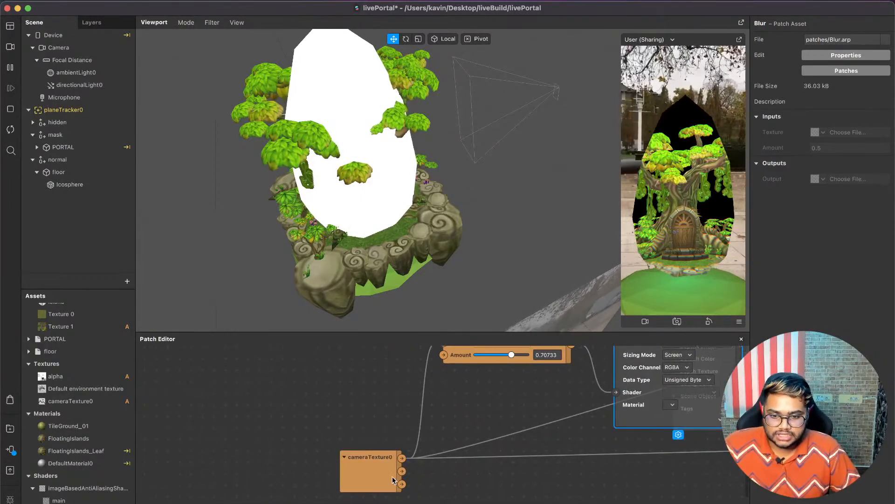
{"action": "left_click_drag", "start_coordinate": [393, 477], "coordinate": [334, 488]}
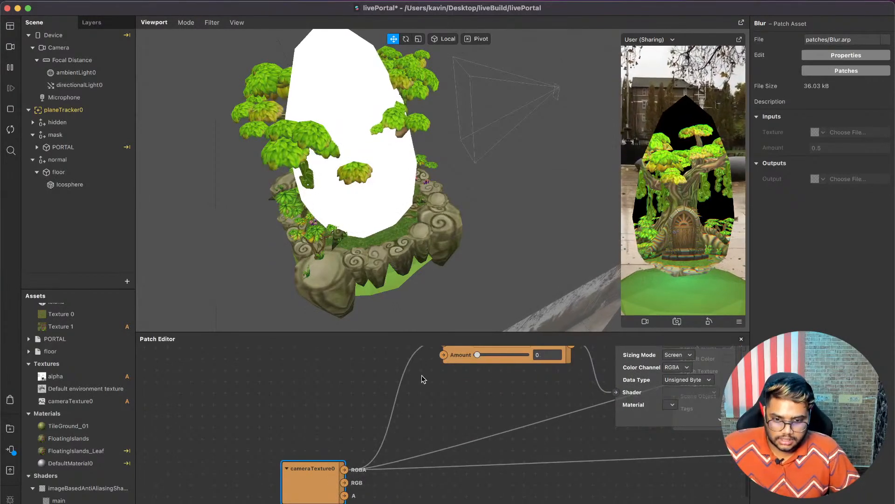
{"action": "left_click", "coordinate": [505, 355]}
{"action": "left_click_drag", "start_coordinate": [461, 355], "coordinate": [392, 390]}
{"action": "left_click_drag", "start_coordinate": [631, 374], "coordinate": [539, 363]}
{"action": "left_click_drag", "start_coordinate": [649, 364], "coordinate": [672, 383]}
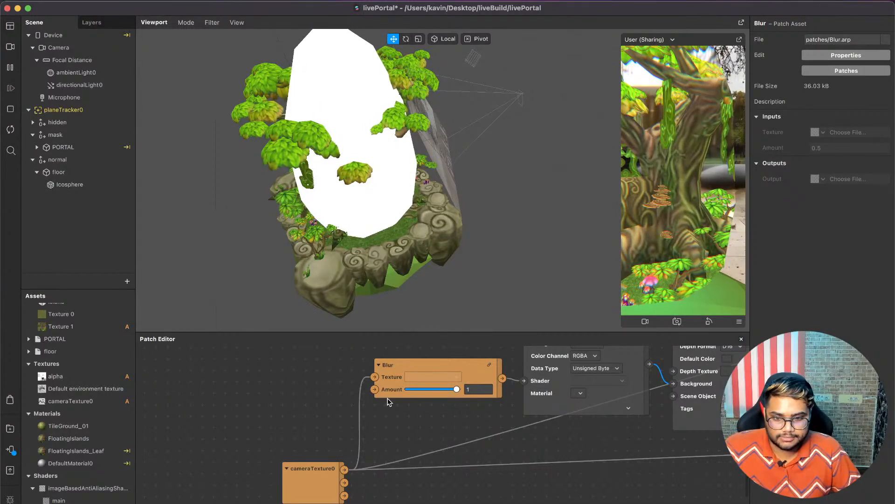
Reduce the Blur patch's Amount to about 0.18.
{"action": "left_click", "coordinate": [421, 387]}
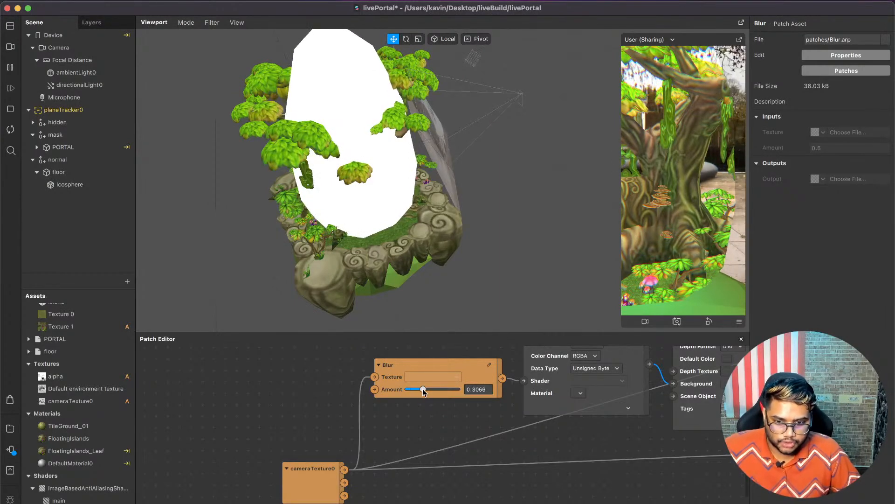
{"action": "scroll", "coordinate": [572, 407], "scroll_direction": "down", "scroll_amount": 3}
{"action": "scroll", "coordinate": [572, 407], "scroll_direction": "up", "scroll_amount": 5}
{"action": "scroll", "coordinate": [571, 407], "scroll_direction": "right", "scroll_amount": 2}
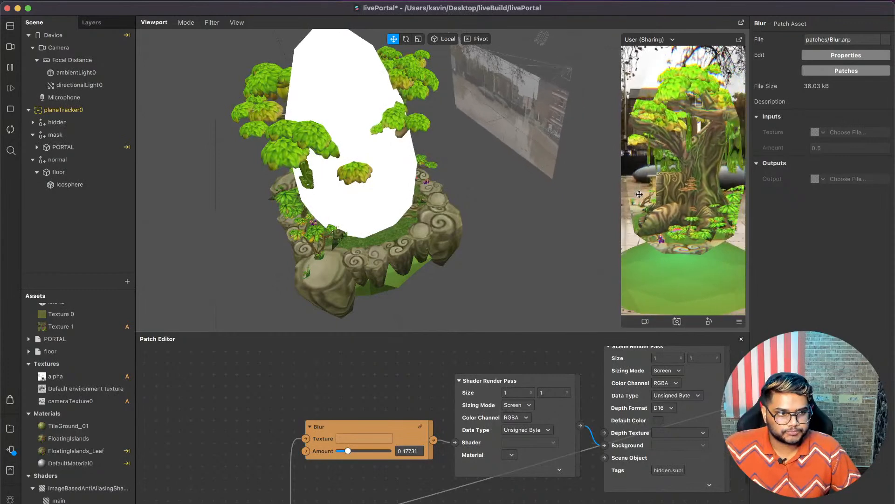
{"action": "scroll", "coordinate": [536, 474], "scroll_direction": "right", "scroll_amount": 3}
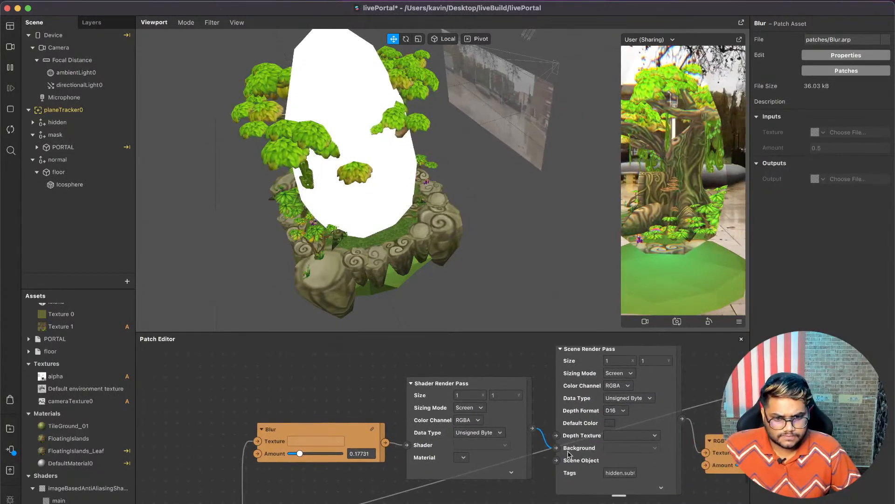
{"action": "left_click", "coordinate": [610, 423]}
{"action": "left_click", "coordinate": [192, 257]}
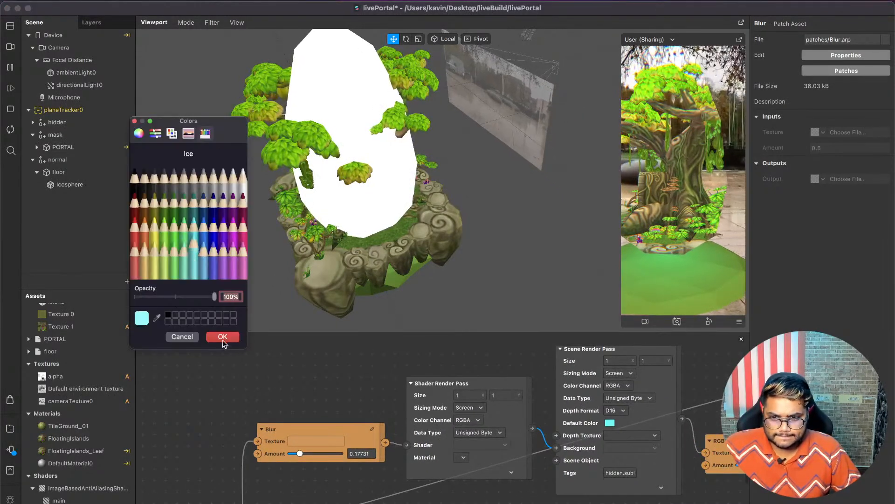
{"action": "left_click", "coordinate": [189, 337]}
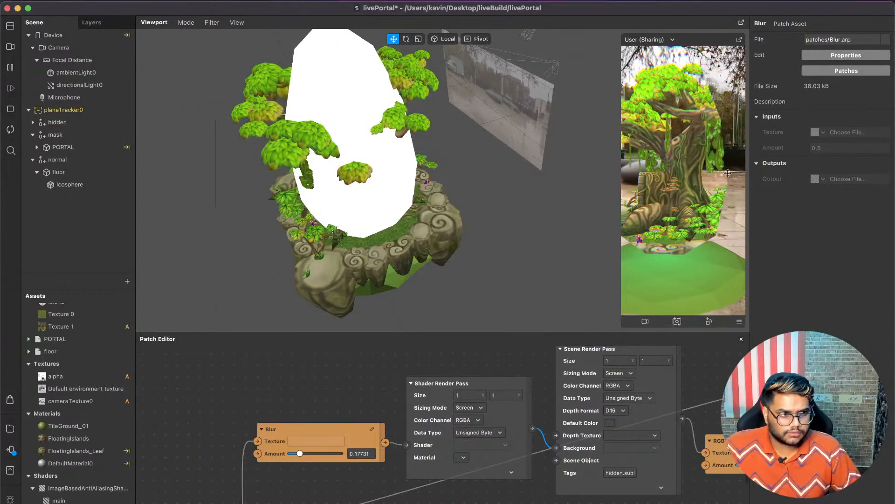
Set the hidden Scene Render Pass's Default Color to Blueberry and disconnect the Shader Render Pass from its Background input.
{"action": "left_click_drag", "start_coordinate": [503, 441], "coordinate": [480, 418]}
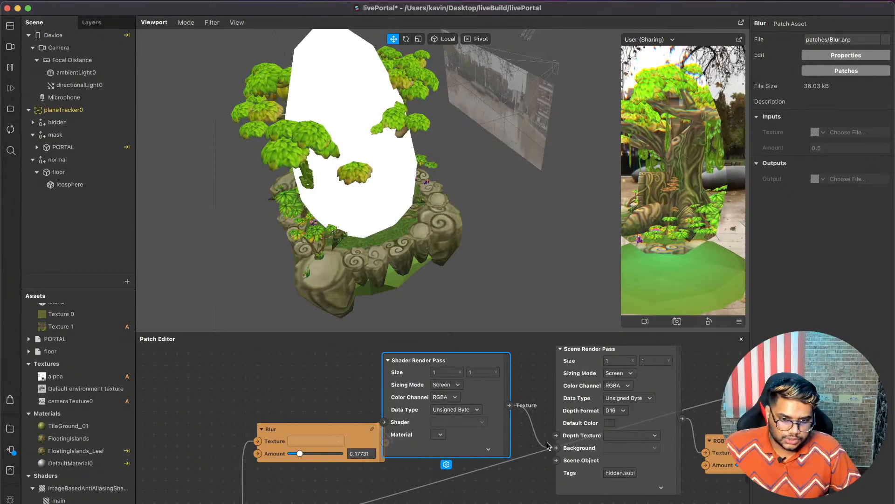
{"action": "left_click", "coordinate": [611, 424]}
{"action": "left_click", "coordinate": [215, 235]}
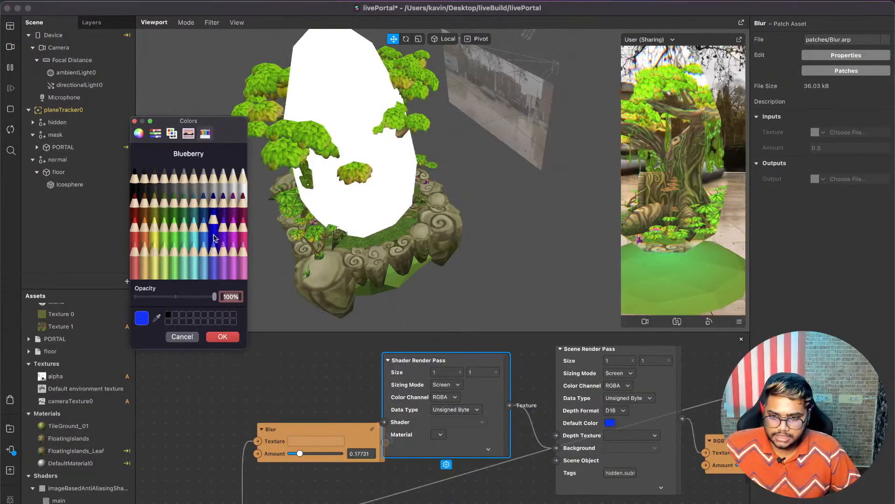
{"action": "left_click", "coordinate": [223, 337]}
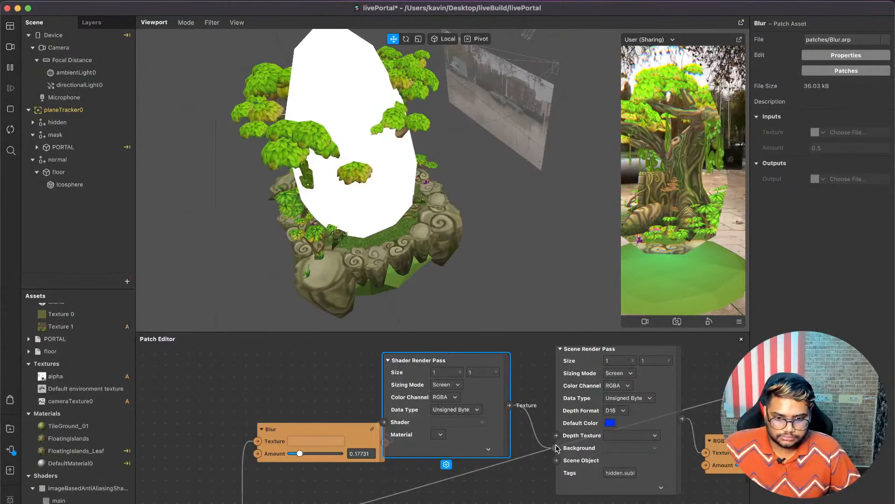
{"action": "left_click_drag", "start_coordinate": [557, 448], "coordinate": [526, 448]}
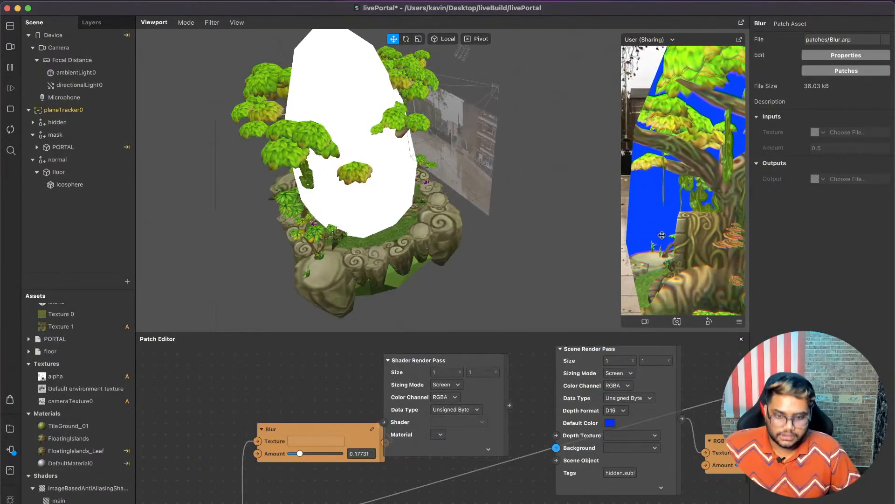
Change the hidden Scene Render Pass's Default Color to Ocean at 100% opacity.
{"action": "left_click", "coordinate": [610, 422]}
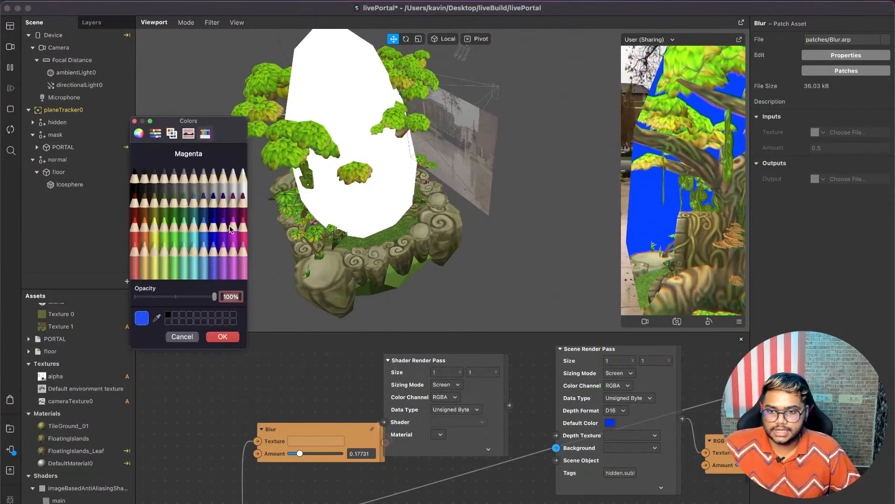
{"action": "left_click", "coordinate": [207, 229]}
{"action": "left_click", "coordinate": [204, 207]}
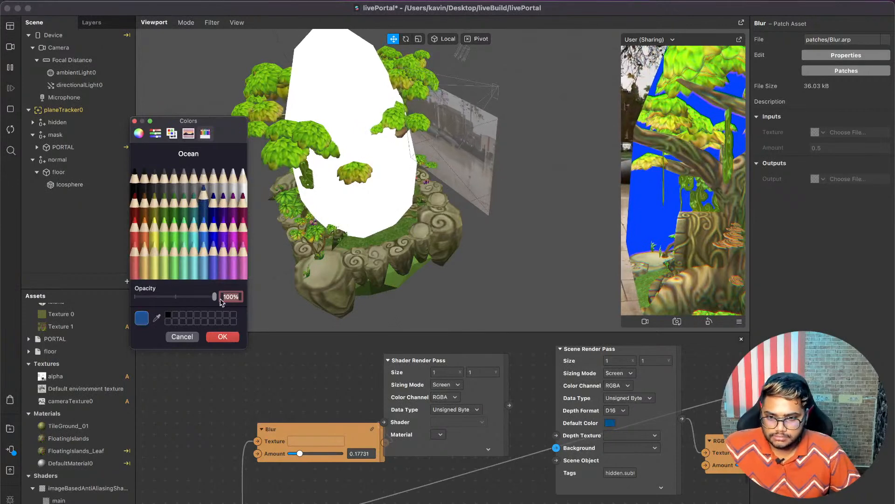
{"action": "left_click", "coordinate": [216, 337]}
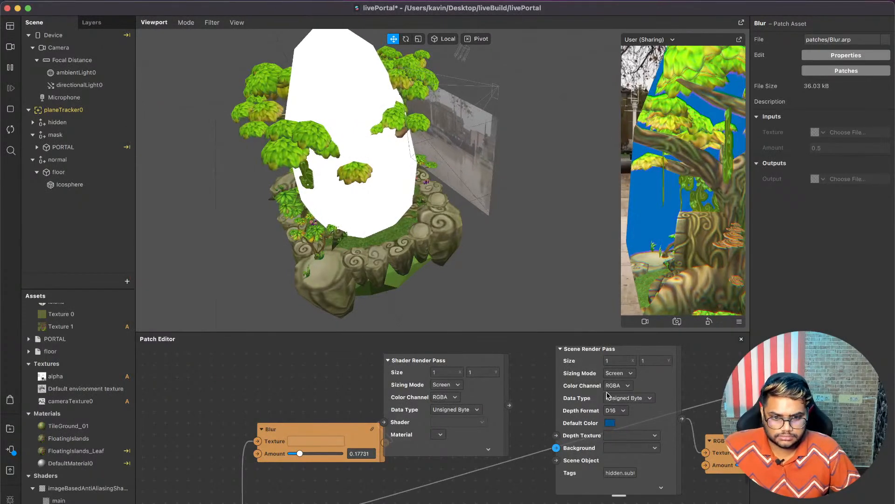
Try a light violet-blue Default Color on the hidden Scene Render Pass, and switch it back to Ocean blue.
{"action": "left_click", "coordinate": [610, 423]}
{"action": "left_click", "coordinate": [214, 195]}
{"action": "left_click", "coordinate": [215, 246]}
{"action": "left_click", "coordinate": [222, 335]}
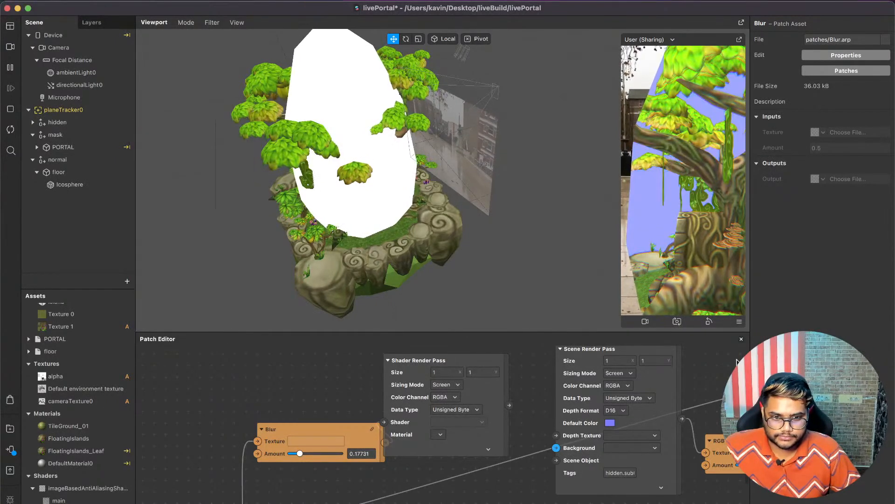
{"action": "left_click", "coordinate": [610, 422]}
{"action": "left_click", "coordinate": [198, 210]}
{"action": "left_click", "coordinate": [204, 196]}
{"action": "left_click", "coordinate": [222, 336]}
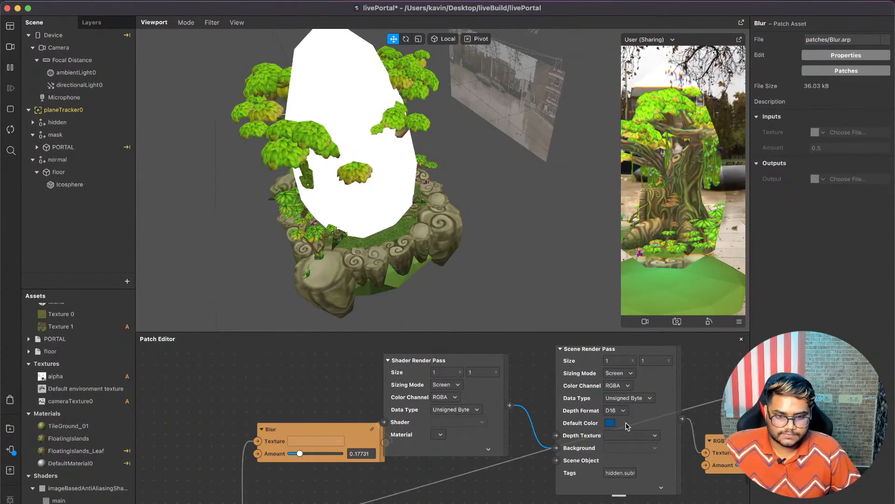
Reset the hidden Scene Render Pass's Default Color to the fully transparent swatch with 0% opacity.
{"action": "left_click", "coordinate": [609, 423]}
{"action": "left_click", "coordinate": [241, 184]}
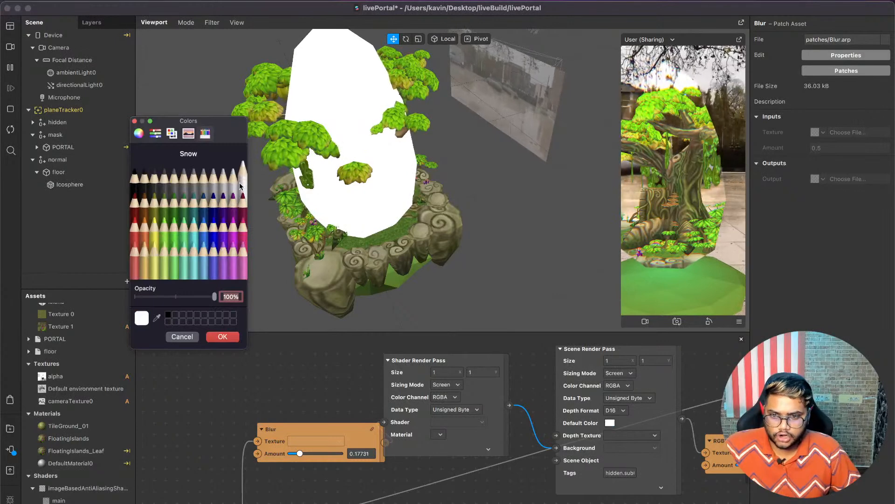
{"action": "left_click", "coordinate": [167, 315]}
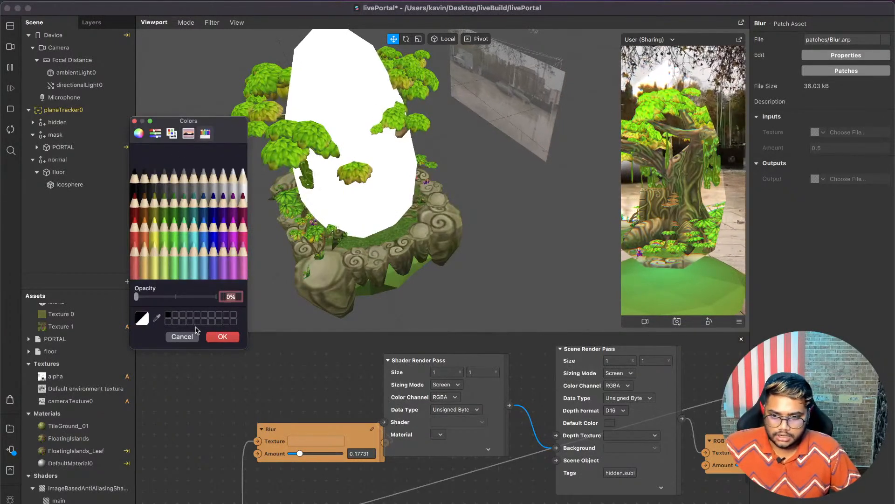
{"action": "left_click", "coordinate": [222, 336]}
Move the Blur patch farther from the Shader Render Pass and hide the floor object in the normal group.
{"action": "scroll", "coordinate": [347, 216], "scroll_direction": "up", "scroll_amount": 5}
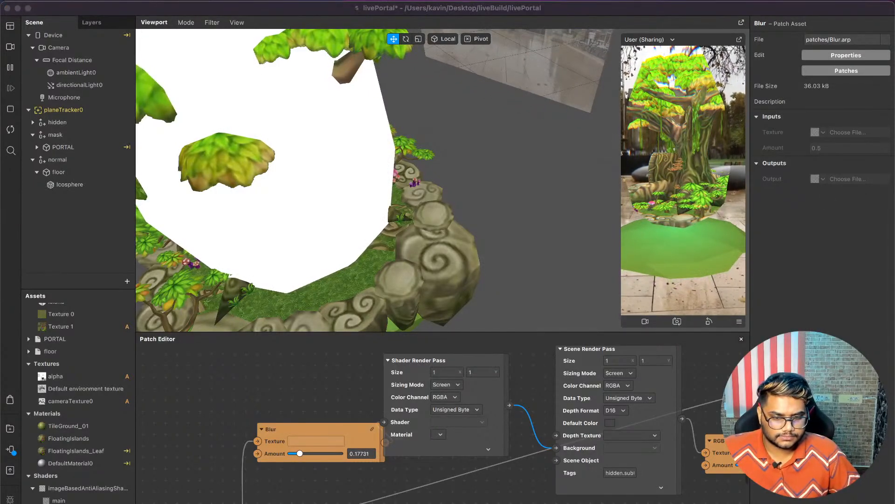
{"action": "scroll", "coordinate": [474, 415], "scroll_direction": "right", "scroll_amount": 2}
{"action": "scroll", "coordinate": [474, 415], "scroll_direction": "down", "scroll_amount": 1}
{"action": "left_click_drag", "start_coordinate": [325, 427], "coordinate": [290, 402]}
{"action": "left_click", "coordinate": [68, 173]}
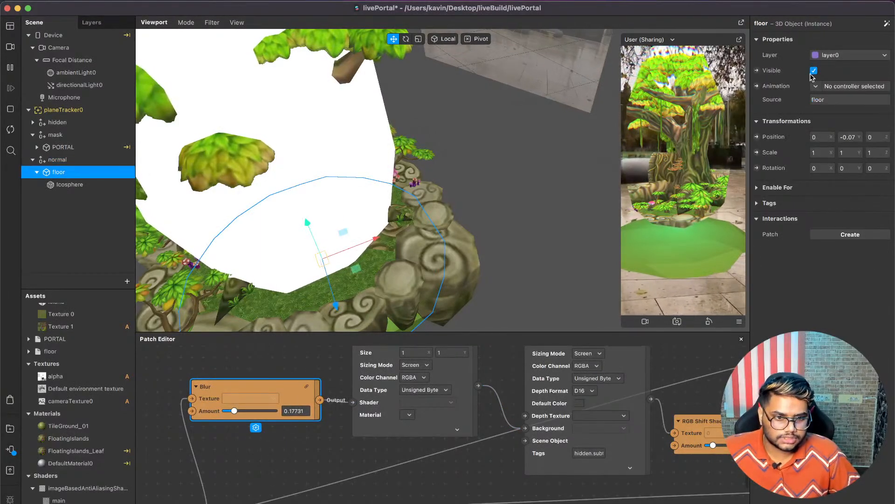
{"action": "left_click", "coordinate": [814, 71]}
Move the cameraTexture0 patch farther left on the patch canvas to make more room before the Blur patch.
{"action": "scroll", "coordinate": [433, 414], "scroll_direction": "down", "scroll_amount": 3}
{"action": "scroll", "coordinate": [433, 413], "scroll_direction": "left", "scroll_amount": 3}
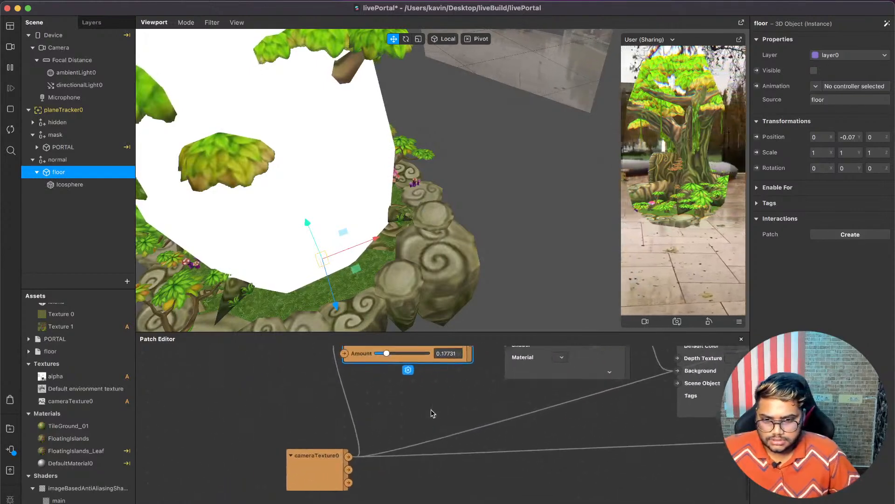
{"action": "left_click_drag", "start_coordinate": [340, 450], "coordinate": [271, 449]}
{"action": "scroll", "coordinate": [586, 394], "scroll_direction": "right", "scroll_amount": 5}
{"action": "scroll", "coordinate": [585, 394], "scroll_direction": "up", "scroll_amount": 2}
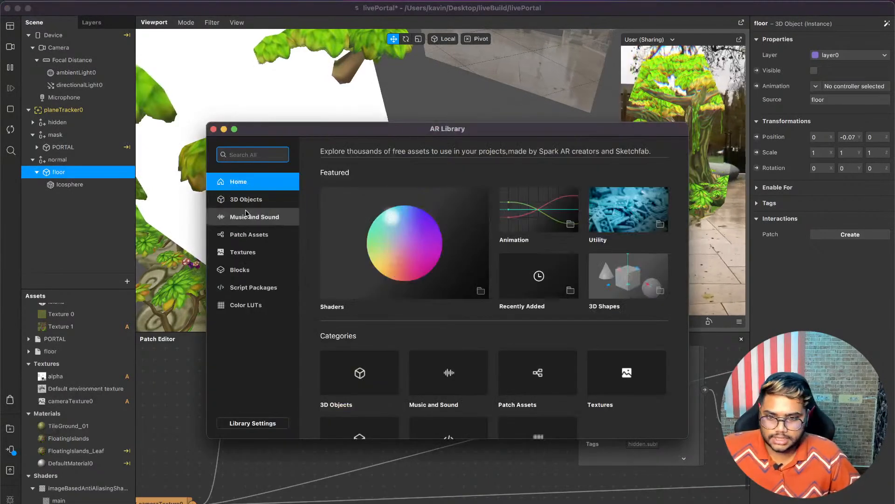
Import the Texture Distortion patch asset from the Shaders category of the AR Library.
{"action": "left_click", "coordinate": [257, 237]}
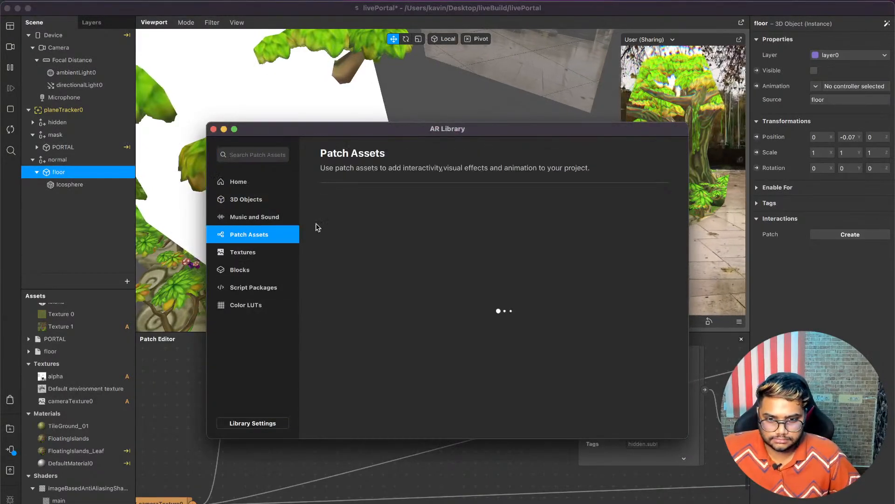
{"action": "left_click", "coordinate": [374, 304]}
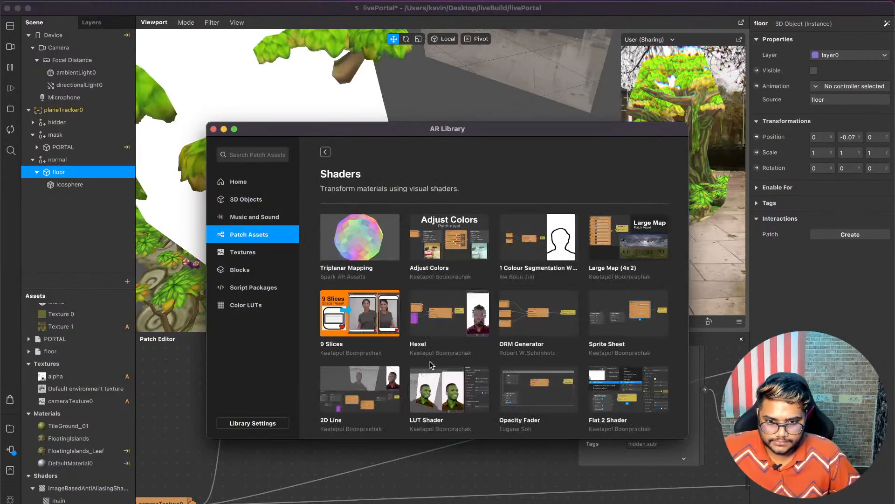
{"action": "scroll", "coordinate": [430, 366], "scroll_direction": "down", "scroll_amount": 5}
{"action": "scroll", "coordinate": [431, 365], "scroll_direction": "down", "scroll_amount": 10}
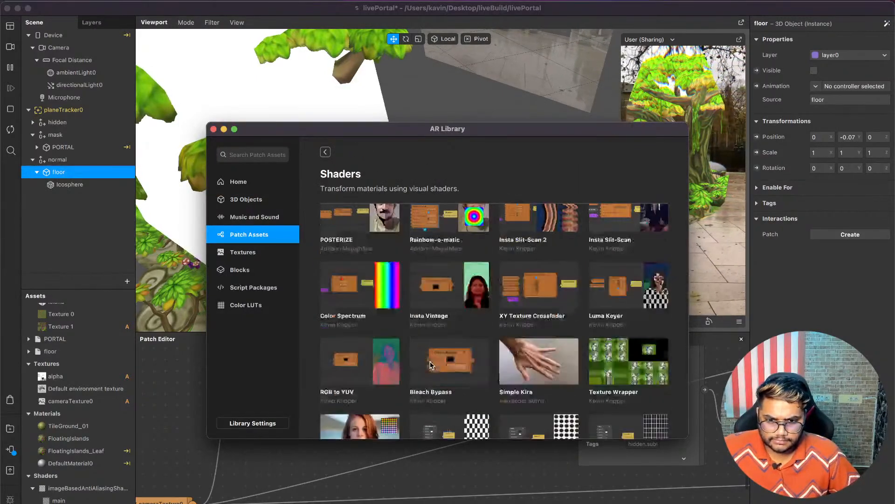
{"action": "scroll", "coordinate": [430, 365], "scroll_direction": "down", "scroll_amount": 3}
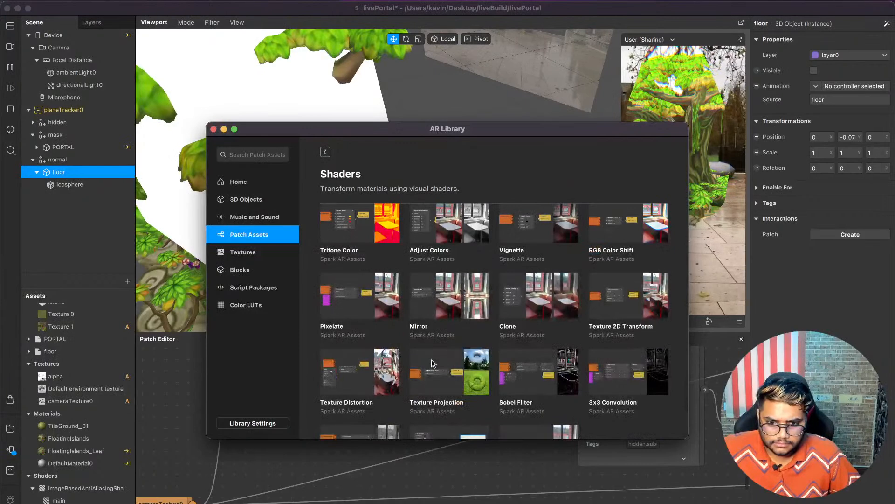
{"action": "left_click", "coordinate": [364, 358]}
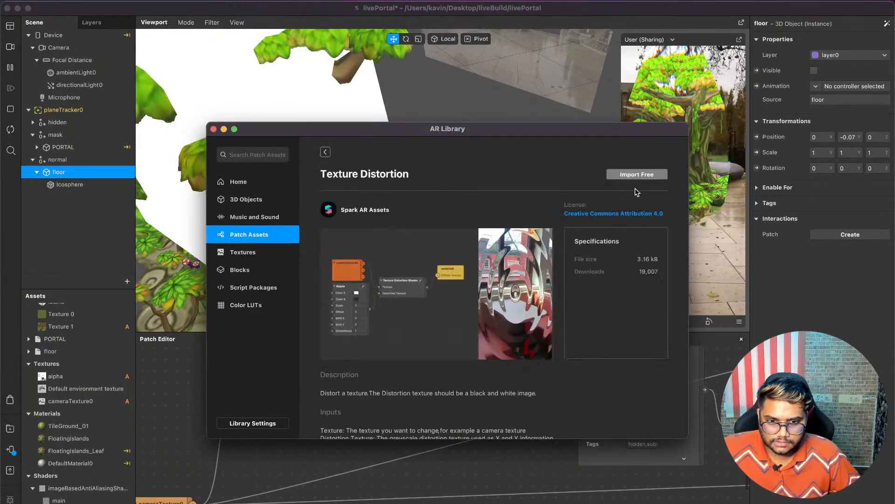
{"action": "left_click", "coordinate": [213, 130]}
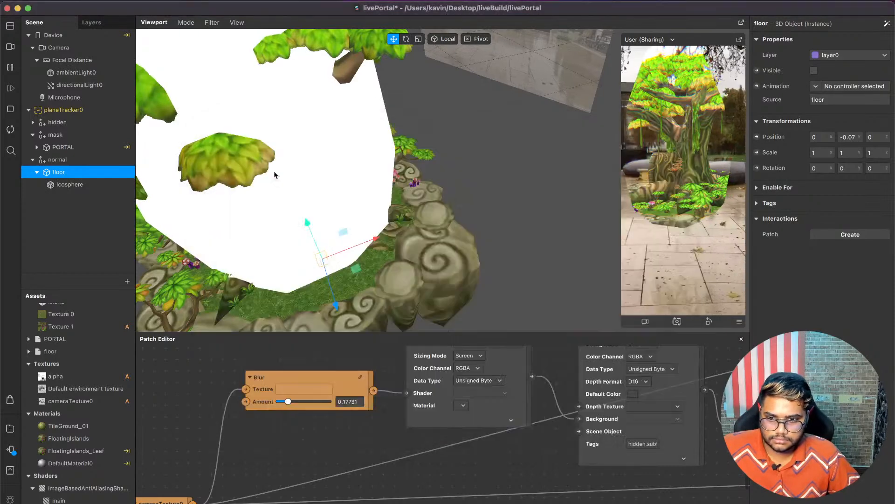
Add the imported Texture Distortion Shader to the patch graph, in the empty area below the hidden scene's patches.
{"action": "scroll", "coordinate": [368, 229], "scroll_direction": "down", "scroll_amount": 5}
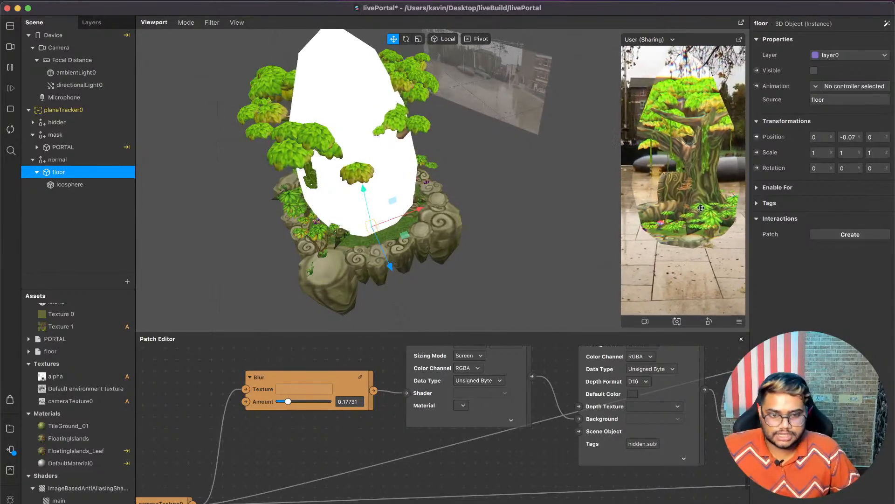
{"action": "scroll", "coordinate": [380, 387], "scroll_direction": "down", "scroll_amount": 5}
{"action": "scroll", "coordinate": [380, 387], "scroll_direction": "left", "scroll_amount": 4}
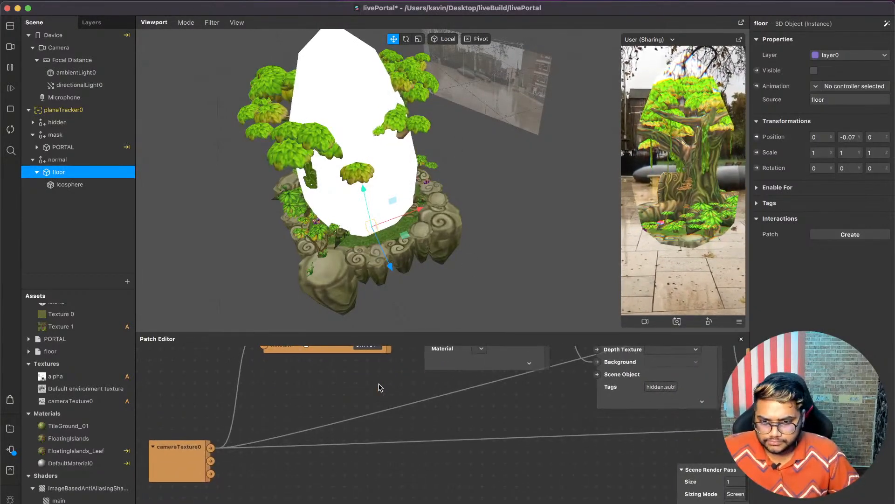
{"action": "scroll", "coordinate": [113, 426], "scroll_direction": "down", "scroll_amount": 3}
{"action": "left_click_drag", "start_coordinate": [70, 490], "coordinate": [376, 476]}
{"action": "scroll", "coordinate": [446, 373], "scroll_direction": "right", "scroll_amount": 5}
{"action": "scroll", "coordinate": [447, 373], "scroll_direction": "up", "scroll_amount": 2}
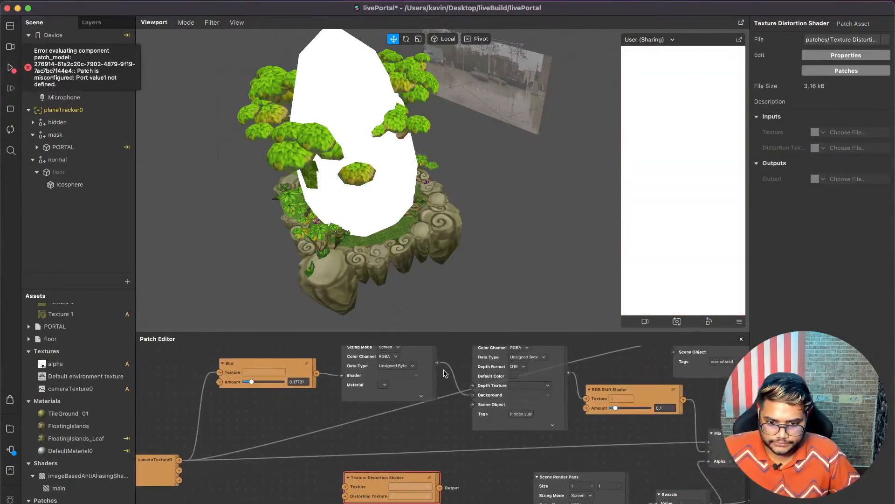
Insert the Texture Distortion Shader between the RGB Shift Shader and Mix, feeding RGB Shift's output into Texture and its own output into Mix.
{"action": "scroll", "coordinate": [542, 405], "scroll_direction": "right", "scroll_amount": 5}
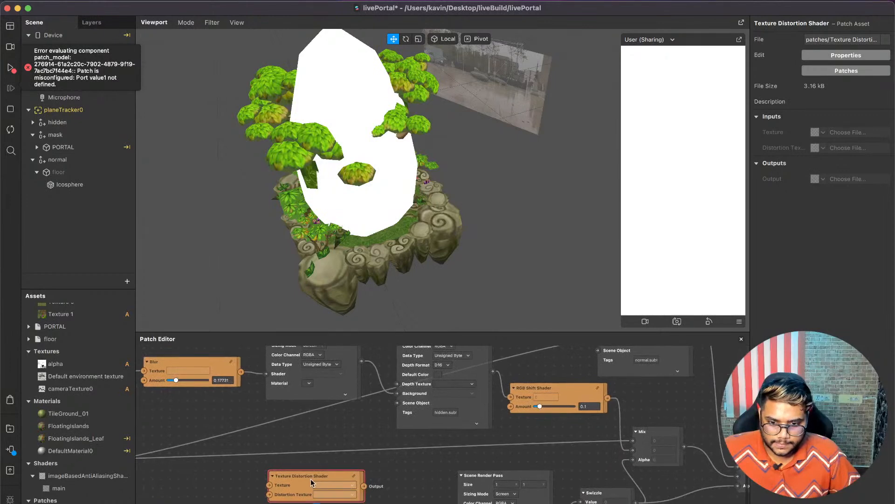
{"action": "left_click_drag", "start_coordinate": [312, 482], "coordinate": [562, 456]}
{"action": "left_click_drag", "start_coordinate": [608, 398], "coordinate": [520, 459]}
{"action": "scroll", "coordinate": [651, 480], "scroll_direction": "left", "scroll_amount": 3}
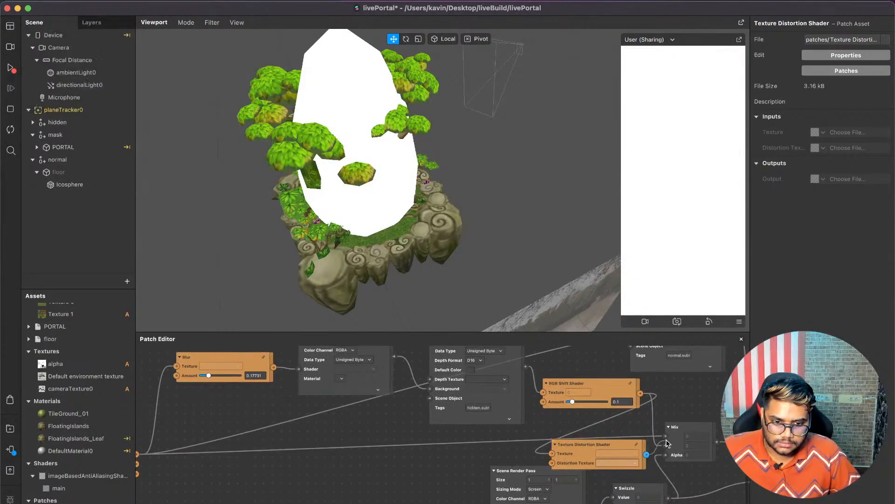
{"action": "left_click_drag", "start_coordinate": [667, 447], "coordinate": [666, 446]}
Set the Texture Distortion Shader's Distortion Texture to Texture 0.
{"action": "left_click", "coordinate": [600, 462]}
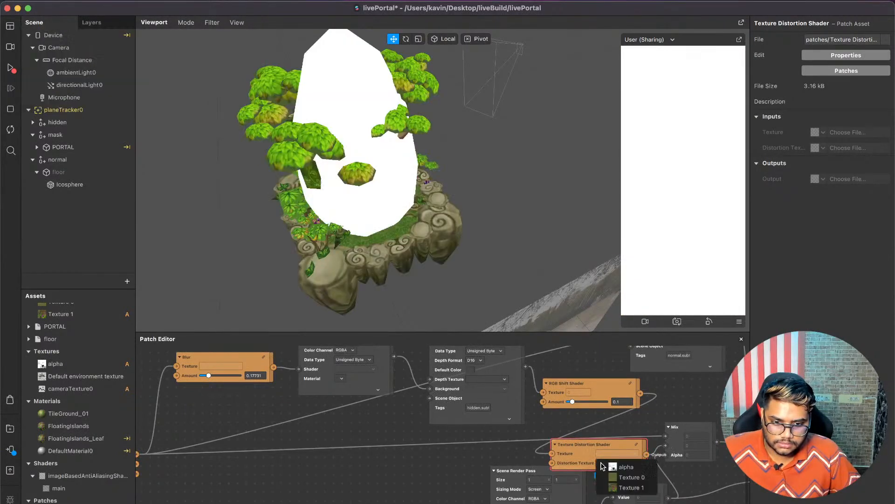
{"action": "left_click", "coordinate": [631, 476]}
{"action": "scroll", "coordinate": [559, 448], "scroll_direction": "left", "scroll_amount": 2}
{"action": "scroll", "coordinate": [560, 448], "scroll_direction": "up", "scroll_amount": 1}
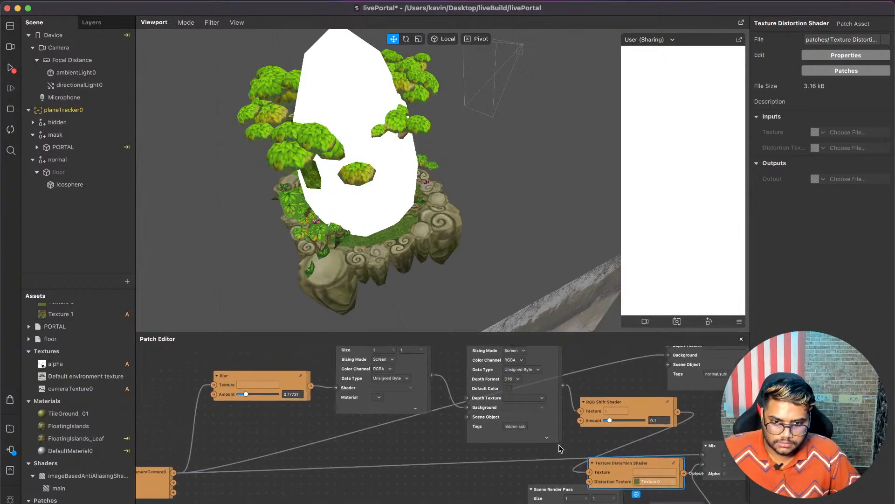
Shift the Blur, render pass and RGB Shift patches away from the Texture Distortion Shader, and reduce the RGB Shift Amount to about 0.06.
{"action": "left_click_drag", "start_coordinate": [622, 434], "coordinate": [322, 394]}
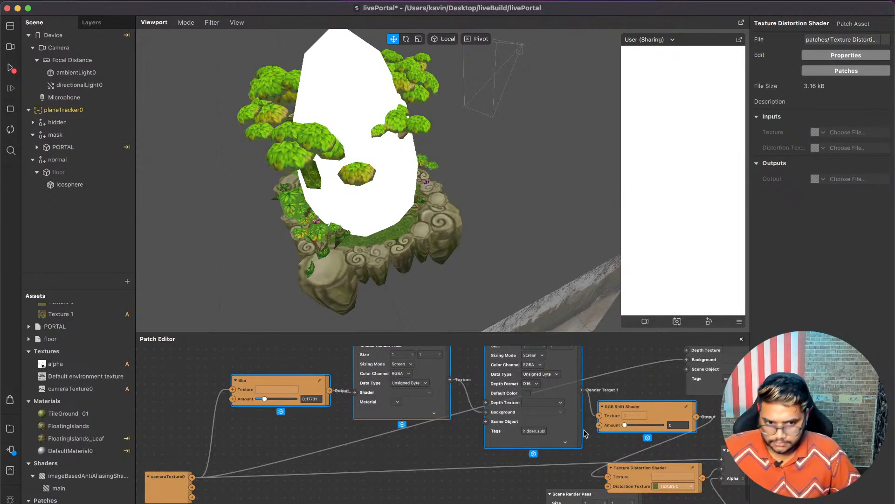
{"action": "left_click_drag", "start_coordinate": [663, 405], "coordinate": [591, 397]}
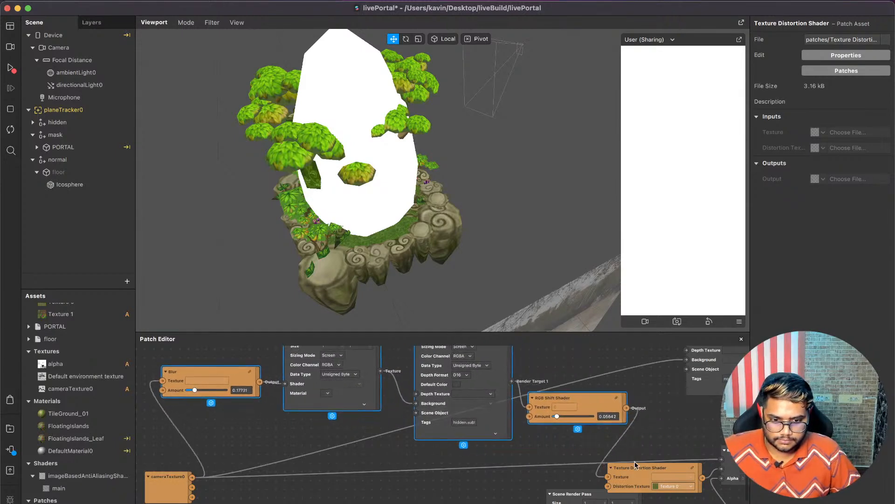
{"action": "left_click_drag", "start_coordinate": [633, 461], "coordinate": [636, 432]}
{"action": "scroll", "coordinate": [636, 433], "scroll_direction": "down", "scroll_amount": 2}
{"action": "scroll", "coordinate": [637, 433], "scroll_direction": "right", "scroll_amount": 2}
Resume the preview playback and examine the Texture Distortion Shader patch's inputs up close.
{"action": "left_click", "coordinate": [10, 67]}
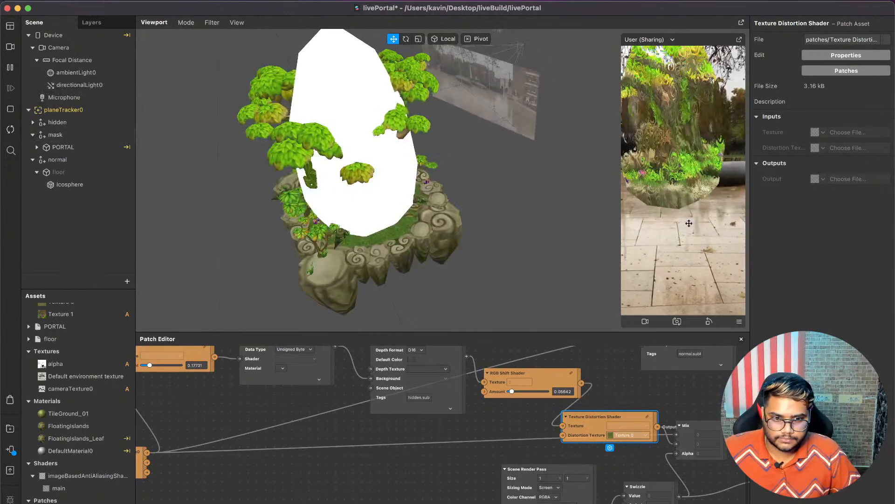
{"action": "scroll", "coordinate": [549, 379], "scroll_direction": "up", "scroll_amount": 3}
{"action": "scroll", "coordinate": [550, 380], "scroll_direction": "down", "scroll_amount": 5}
{"action": "scroll", "coordinate": [550, 381], "scroll_direction": "up", "scroll_amount": 2, "text": "super"}
{"action": "scroll", "coordinate": [549, 380], "scroll_direction": "up", "scroll_amount": 3, "text": "super"}
{"action": "scroll", "coordinate": [546, 396], "scroll_direction": "up", "scroll_amount": 5}
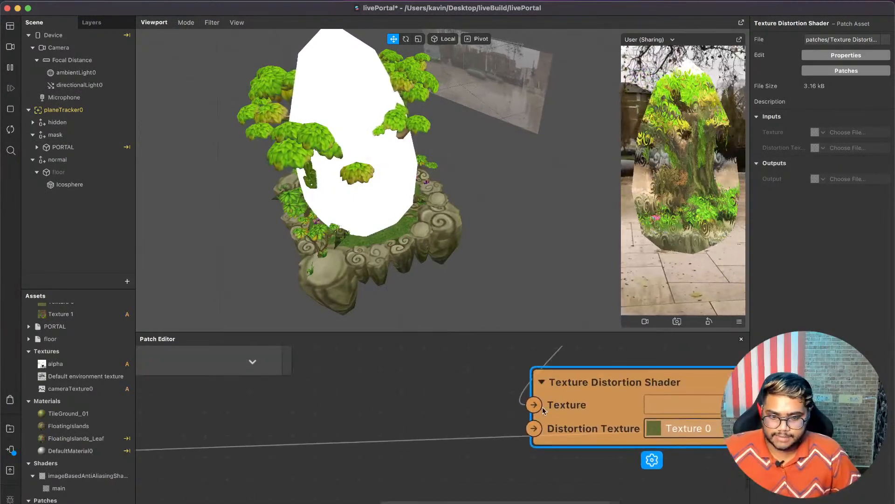
Open the AR Library and bring up its Textures category.
{"action": "scroll", "coordinate": [543, 411], "scroll_direction": "down", "scroll_amount": 3, "text": "super"}
{"action": "scroll", "coordinate": [544, 410], "scroll_direction": "down", "scroll_amount": 5}
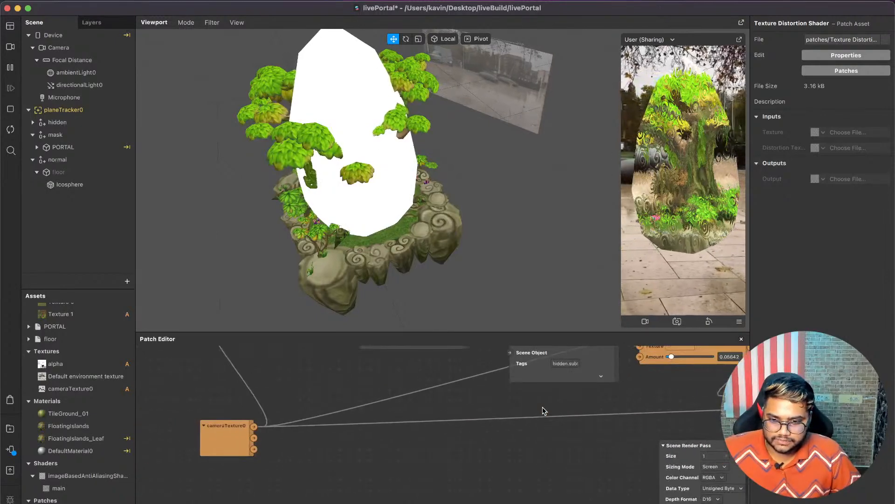
{"action": "scroll", "coordinate": [543, 410], "scroll_direction": "right", "scroll_amount": 5}
{"action": "scroll", "coordinate": [638, 409], "scroll_direction": "up", "scroll_amount": 2, "text": "super"}
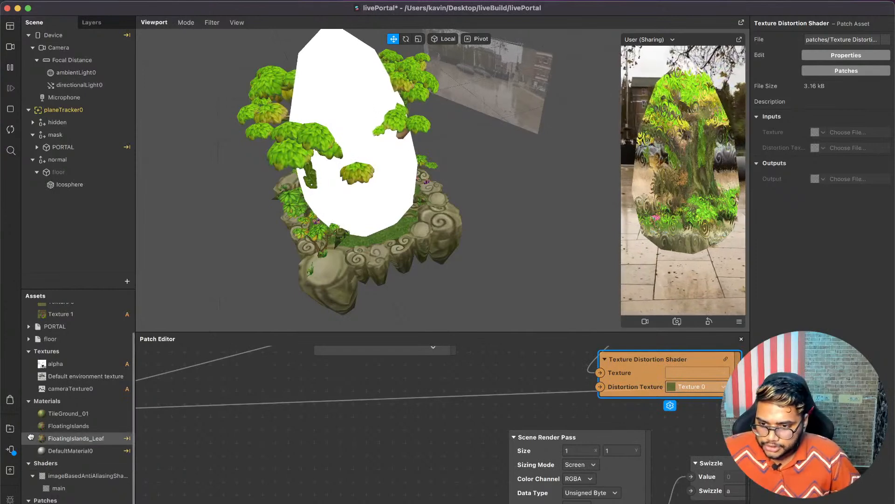
{"action": "left_click", "coordinate": [8, 430]}
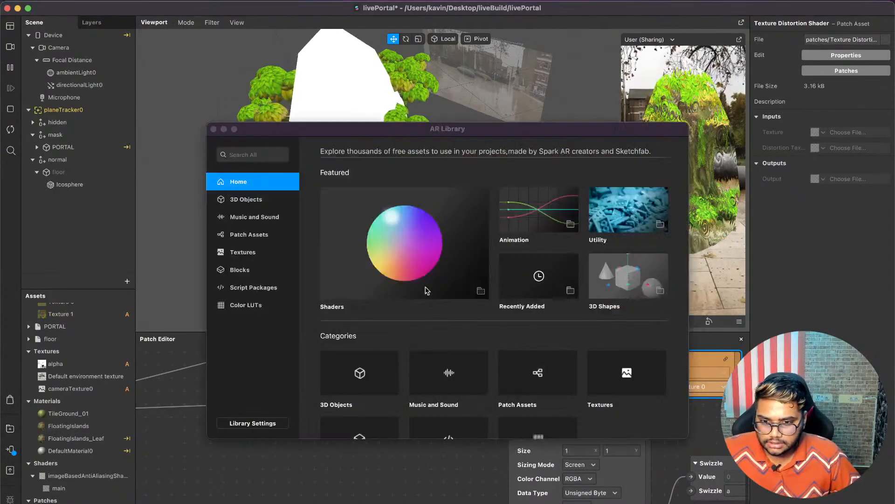
{"action": "left_click", "coordinate": [253, 252]}
{"action": "left_click", "coordinate": [256, 236]}
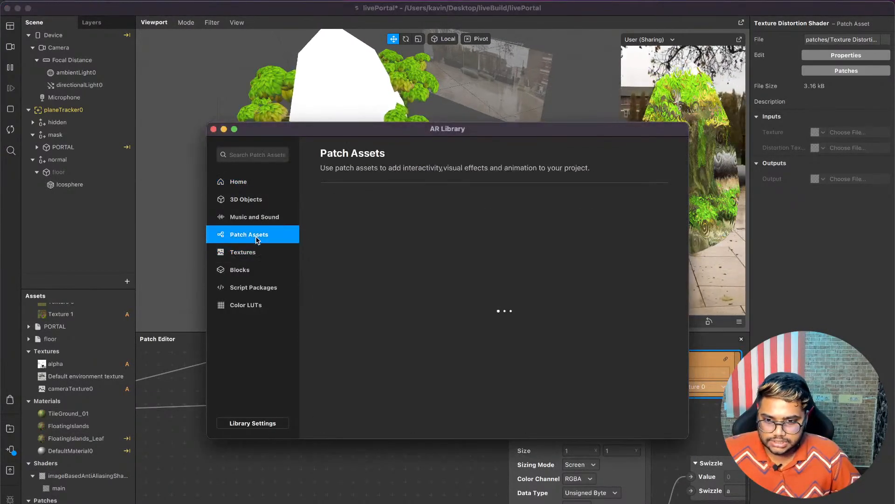
{"action": "scroll", "coordinate": [484, 342], "scroll_direction": "down", "scroll_amount": 3}
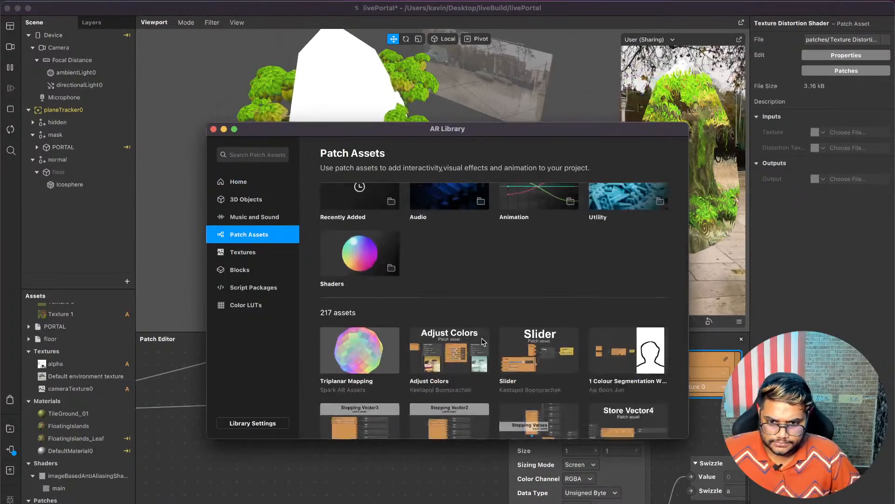
{"action": "scroll", "coordinate": [466, 327], "scroll_direction": "up", "scroll_amount": 3}
{"action": "left_click", "coordinate": [246, 253]}
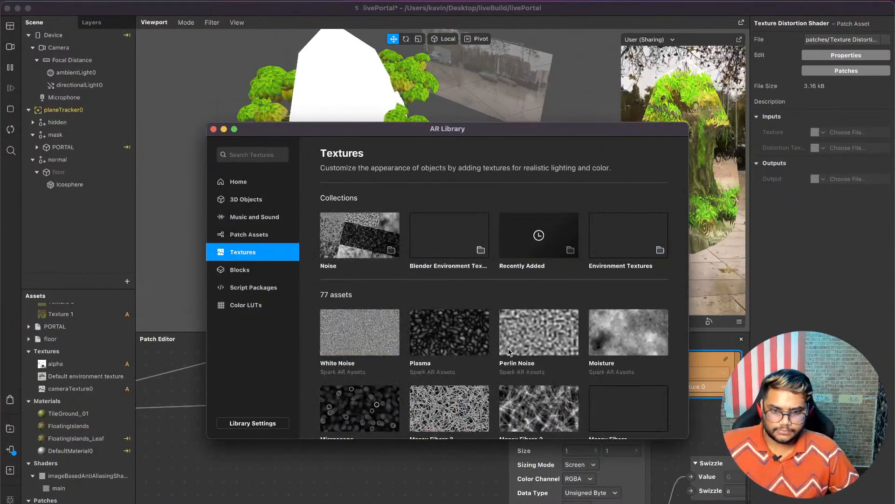
Import the Perlin Noise texture into the project and close the AR Library.
{"action": "scroll", "coordinate": [620, 347], "scroll_direction": "down", "scroll_amount": 2}
{"action": "scroll", "coordinate": [624, 298], "scroll_direction": "down", "scroll_amount": 2}
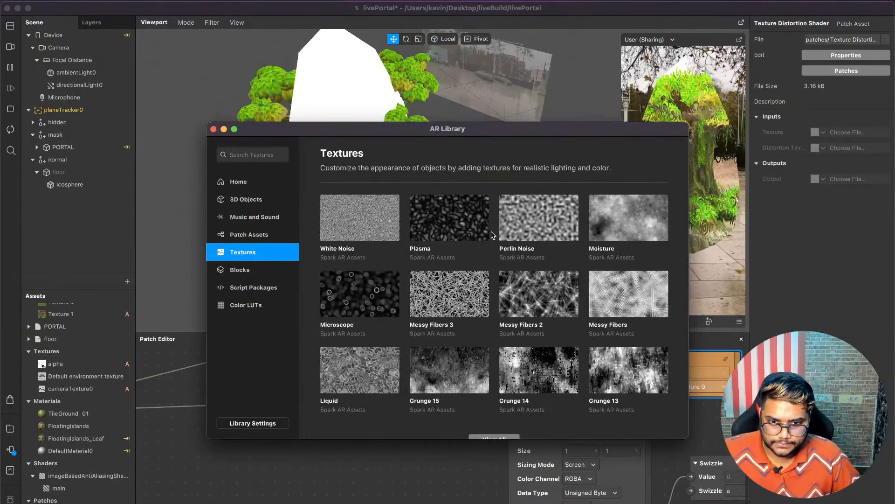
{"action": "left_click", "coordinate": [547, 232]}
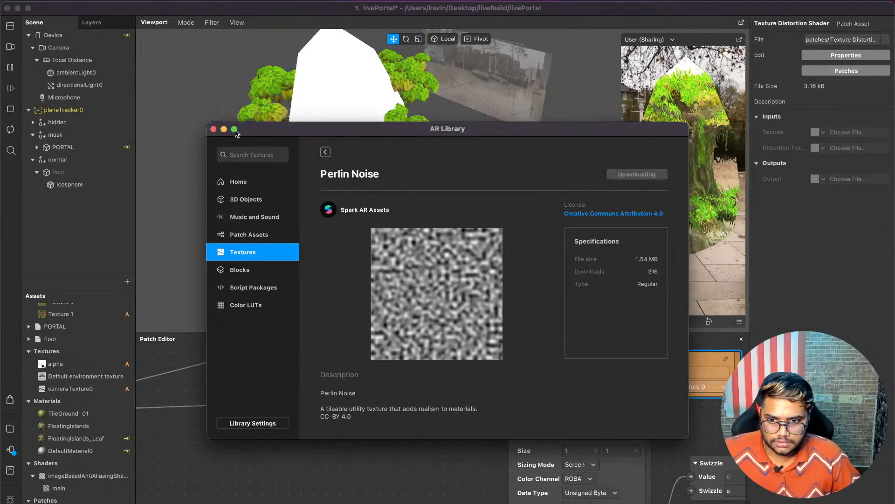
{"action": "left_click", "coordinate": [214, 129]}
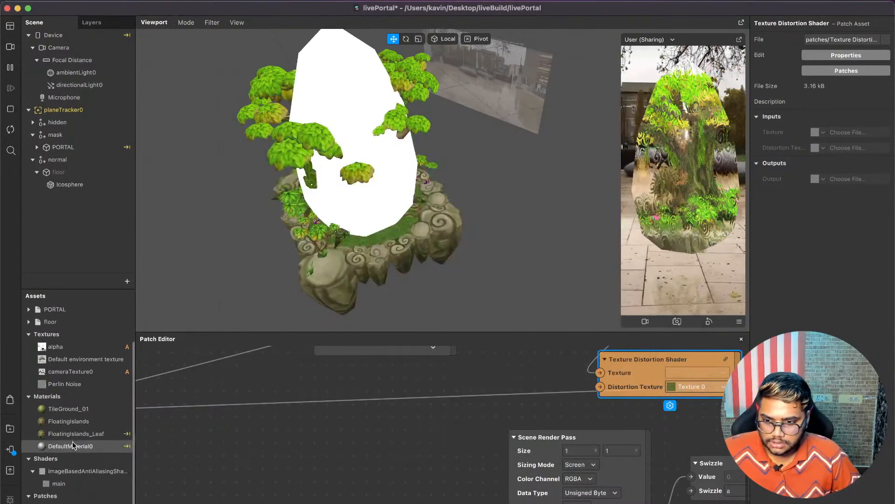
Set both the U and V tiling modes of the Perlin Noise texture to Repeat.
{"action": "scroll", "coordinate": [84, 410], "scroll_direction": "up", "scroll_amount": 1}
{"action": "left_click", "coordinate": [87, 407]}
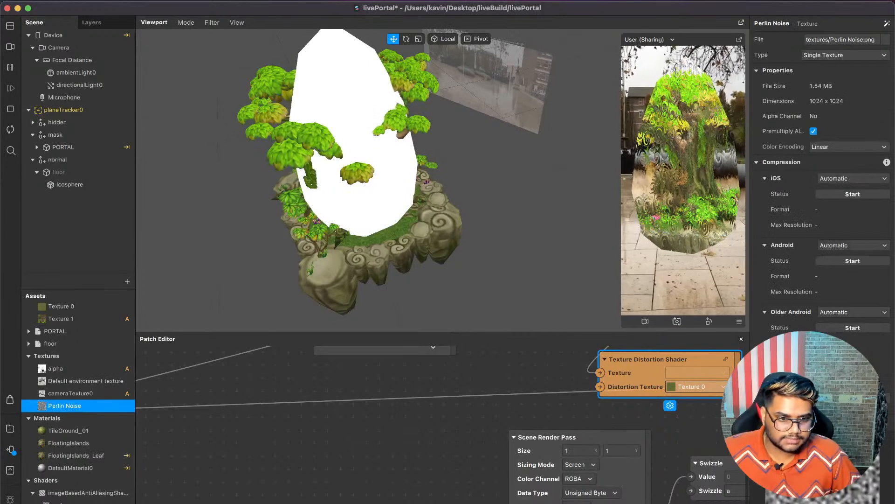
{"action": "scroll", "coordinate": [765, 252], "scroll_direction": "down", "scroll_amount": 5}
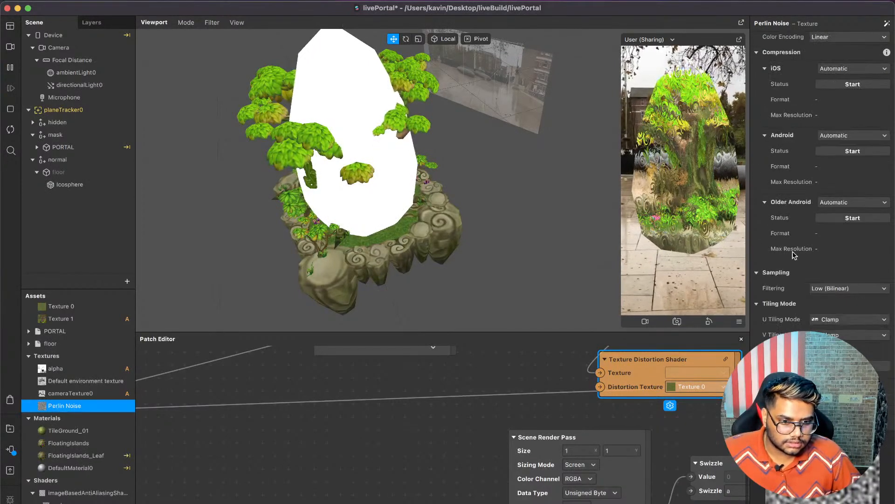
{"action": "left_click", "coordinate": [844, 319]}
{"action": "left_click", "coordinate": [842, 343]}
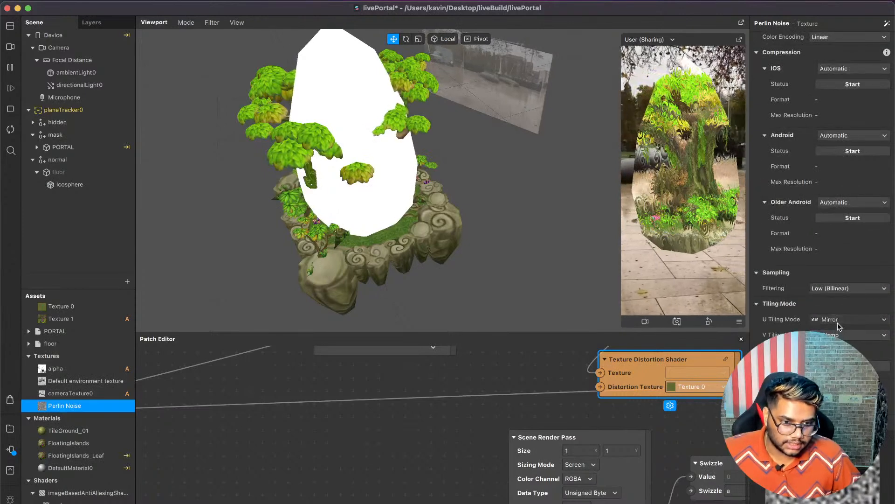
{"action": "left_click", "coordinate": [837, 321]}
{"action": "left_click", "coordinate": [838, 332]}
{"action": "scroll", "coordinate": [838, 335], "scroll_direction": "down", "scroll_amount": 3}
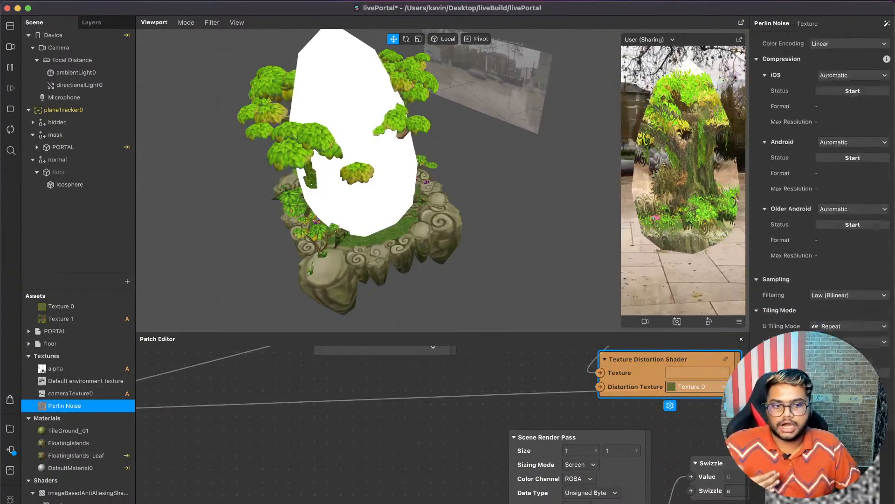
{"action": "left_click", "coordinate": [838, 334]}
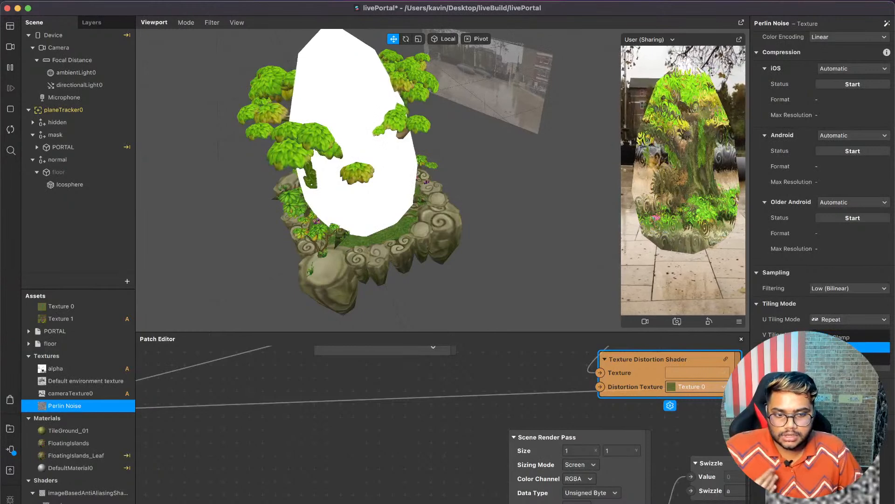
{"action": "left_click", "coordinate": [840, 347]}
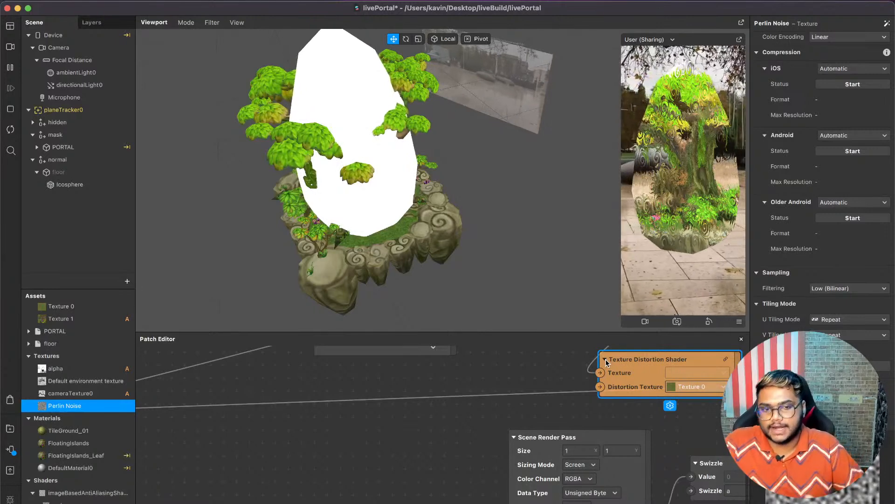
Return the Perlin Noise texture's U and V tiling modes to Clamp.
{"action": "left_click", "coordinate": [835, 319]}
{"action": "left_click", "coordinate": [842, 331]}
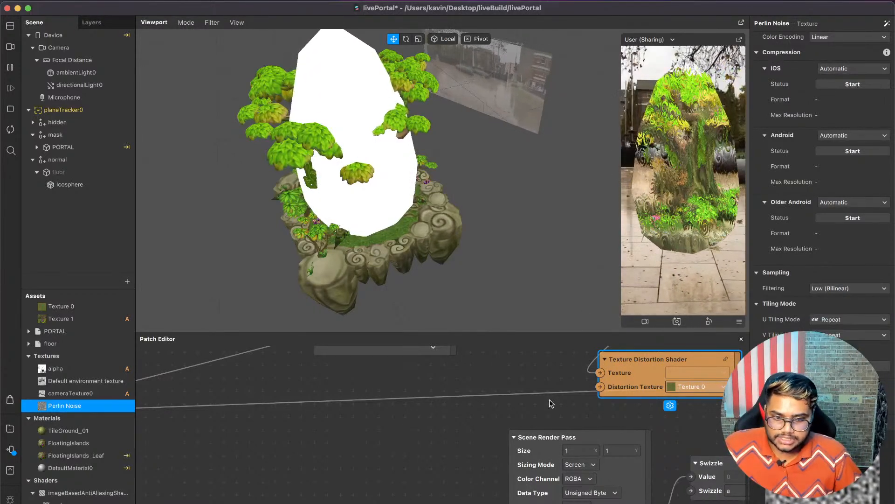
{"action": "left_click", "coordinate": [832, 319]}
{"action": "left_click", "coordinate": [831, 329]}
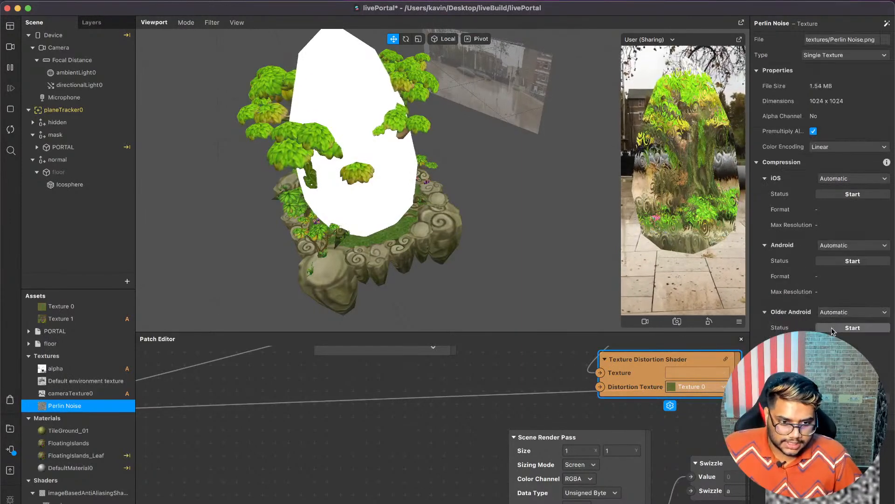
{"action": "scroll", "coordinate": [830, 233], "scroll_direction": "down", "scroll_amount": 4}
{"action": "left_click", "coordinate": [849, 335]}
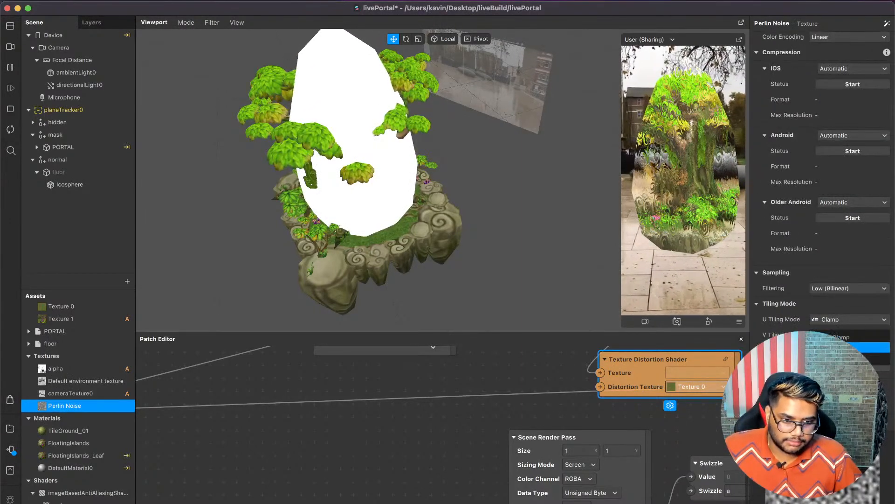
{"action": "left_click", "coordinate": [848, 336]}
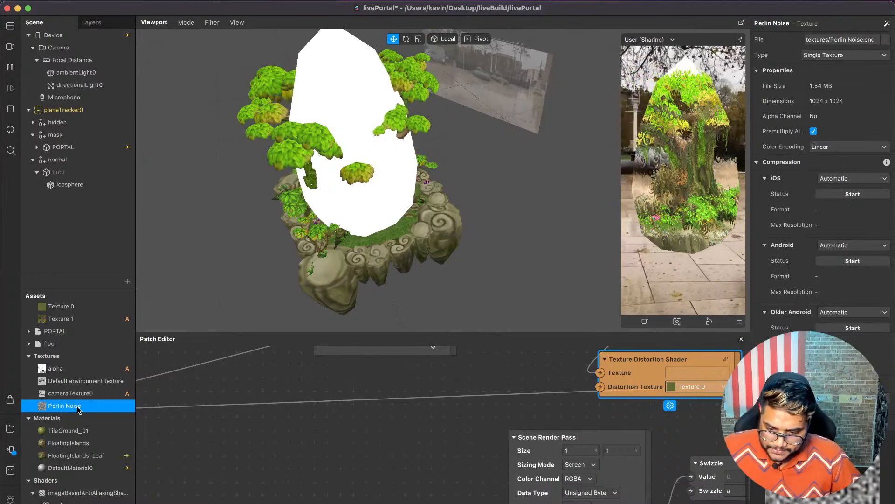
Add Perlin Noise to the patch graph near the Mix patches and feed its RGBA output into a new Texture Sampler.
{"action": "left_click", "coordinate": [234, 466]}
{"action": "scroll", "coordinate": [234, 467], "scroll_direction": "down", "scroll_amount": 5}
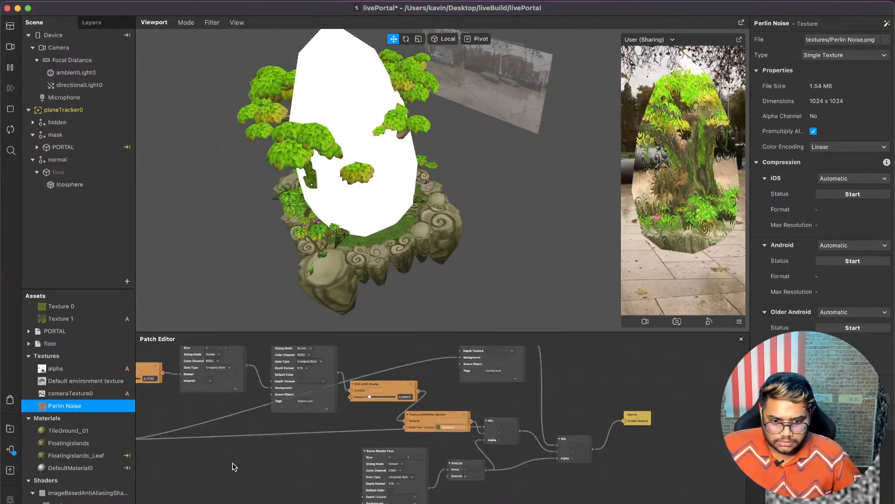
{"action": "scroll", "coordinate": [437, 455], "scroll_direction": "up", "scroll_amount": 5}
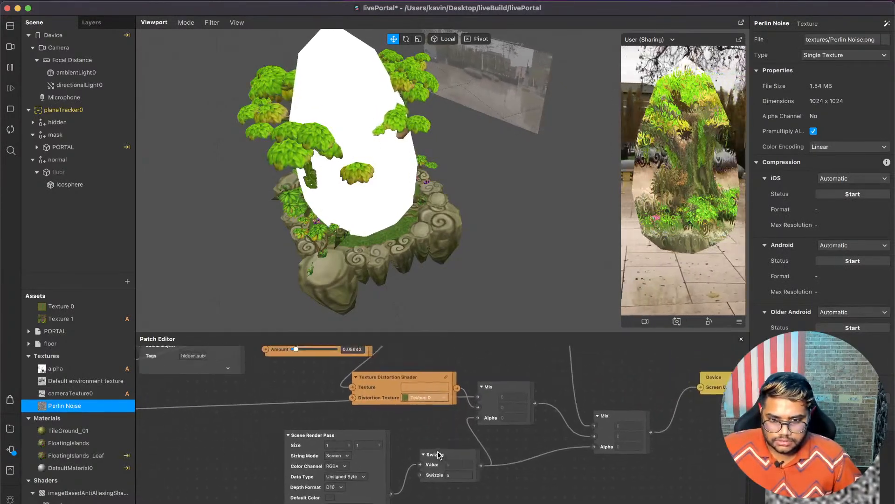
{"action": "left_click_drag", "start_coordinate": [64, 406], "coordinate": [604, 463]}
{"action": "scroll", "coordinate": [604, 463], "scroll_direction": "right", "scroll_amount": 10}
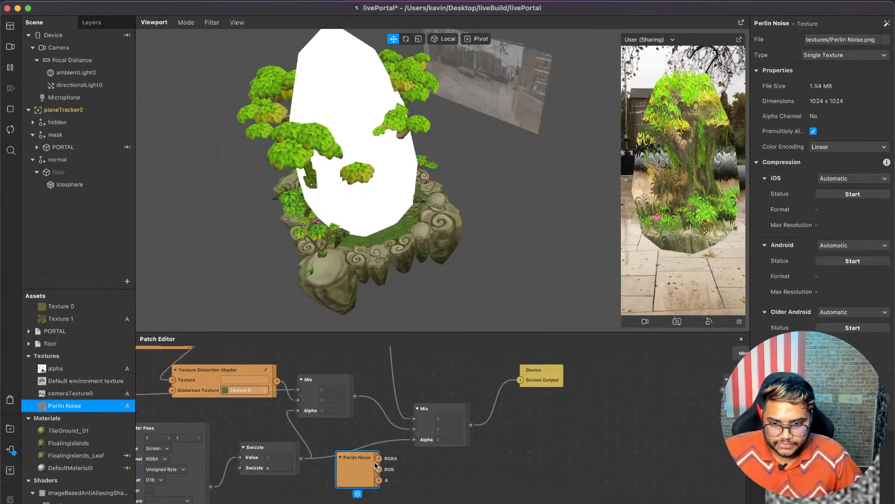
{"action": "left_click_drag", "start_coordinate": [379, 460], "coordinate": [430, 472]}
{"action": "type", "text": "sam"}
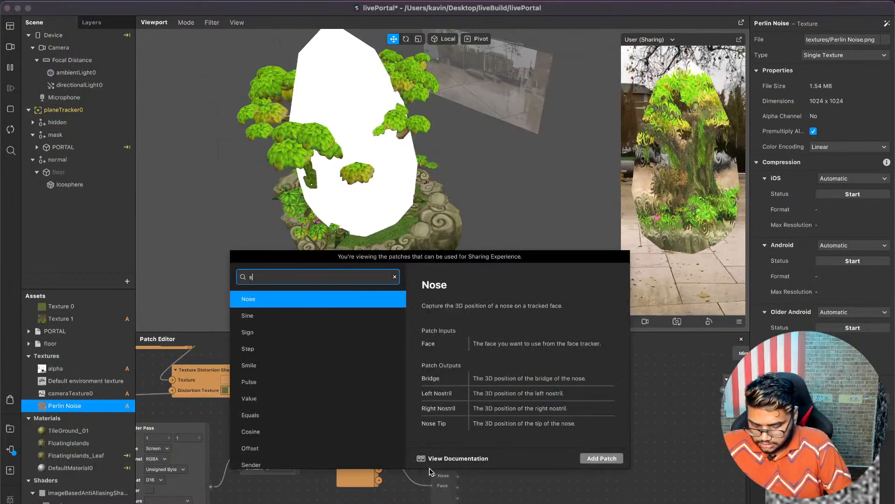
{"action": "key", "text": "Return"}
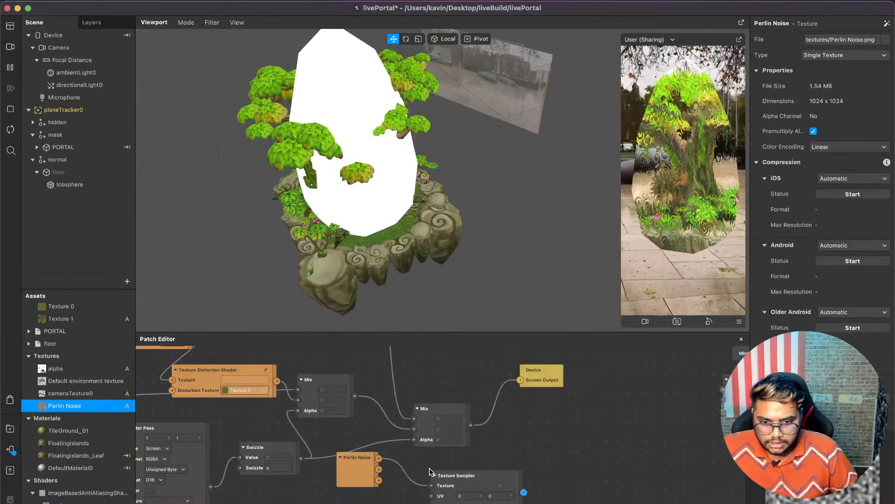
Add a Vertex Attribute patch set to Texture Coordinates and connect it to the Texture Sampler's UV input.
{"action": "scroll", "coordinate": [430, 472], "scroll_direction": "down", "scroll_amount": 3}
{"action": "double_click", "coordinate": [394, 488]}
{"action": "type", "text": "te"}
{"action": "key", "text": "BackSpace"}
{"action": "key", "text": "BackSpace"}
{"action": "type", "text": "ver"}
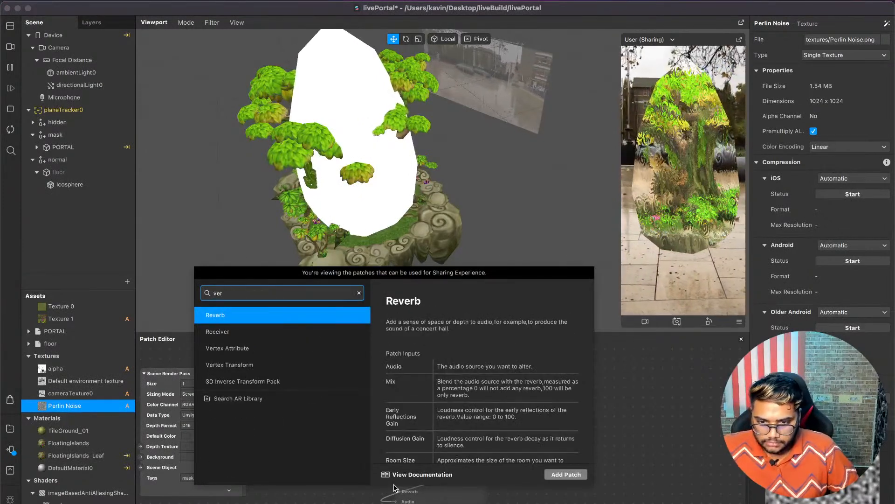
{"action": "key", "text": "Down"}
{"action": "key", "text": "Down"}
{"action": "key", "text": "Return"}
{"action": "left_click", "coordinate": [423, 501]}
{"action": "left_click", "coordinate": [436, 503]}
{"action": "left_click_drag", "start_coordinate": [468, 496], "coordinate": [468, 441]}
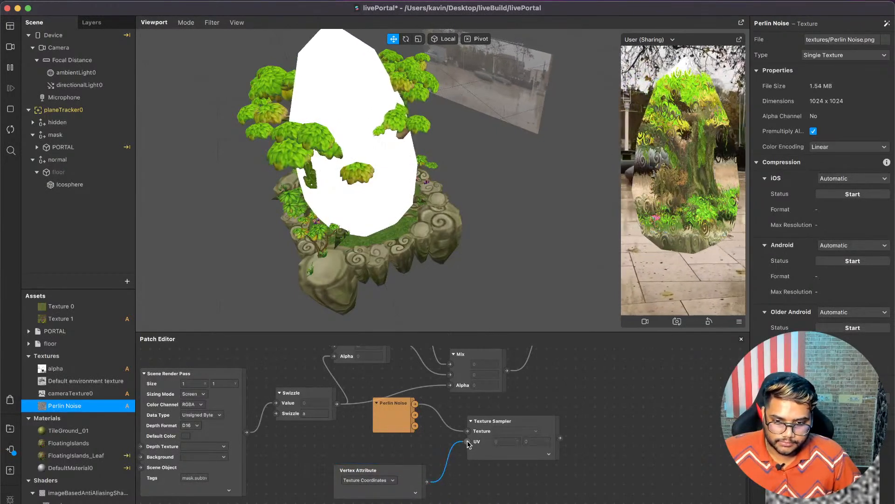
Connect the Texture Sampler's output to the Device patch's Screen Output to preview the noise.
{"action": "scroll", "coordinate": [499, 485], "scroll_direction": "up", "scroll_amount": 5}
{"action": "scroll", "coordinate": [498, 485], "scroll_direction": "right", "scroll_amount": 5}
{"action": "left_click_drag", "start_coordinate": [509, 478], "coordinate": [502, 372]}
Insert an Add patch between the Vertex Attribute patch and the Texture Sampler's UV input.
{"action": "scroll", "coordinate": [502, 371], "scroll_direction": "down", "scroll_amount": 3}
{"action": "scroll", "coordinate": [501, 371], "scroll_direction": "left", "scroll_amount": 5}
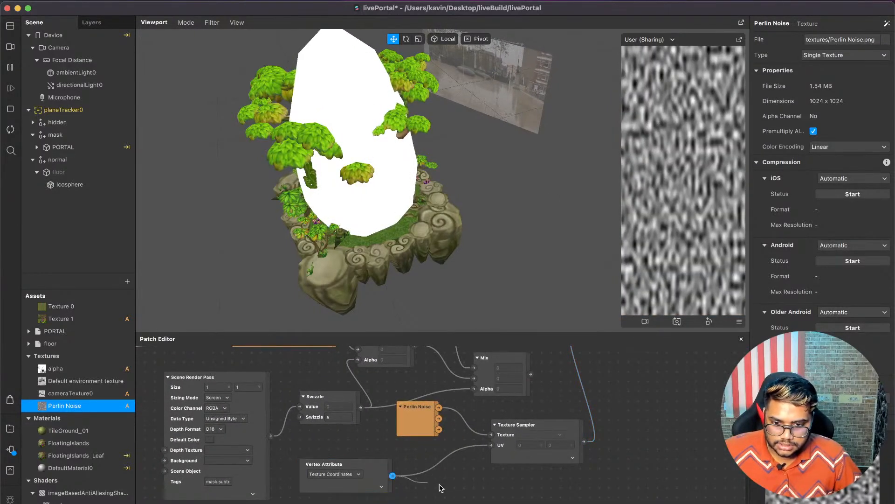
{"action": "double_click", "coordinate": [465, 491]}
{"action": "type", "text": "add"}
{"action": "key", "text": "Return"}
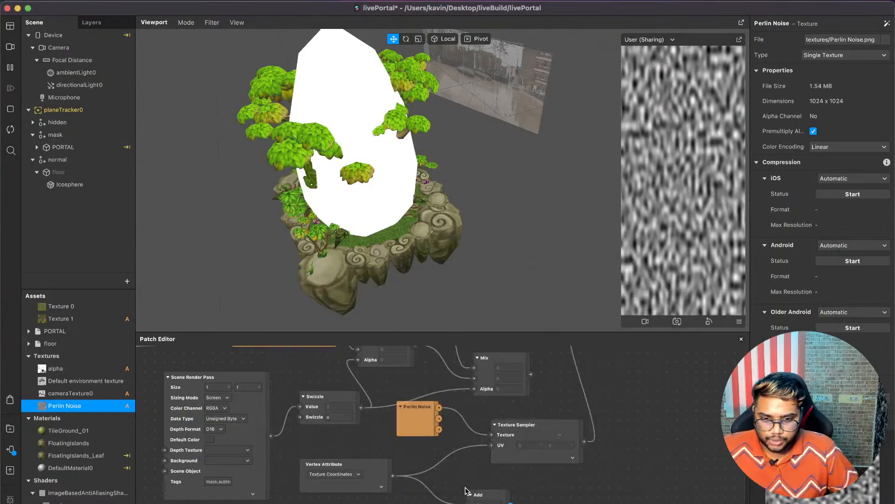
{"action": "left_click_drag", "start_coordinate": [511, 503], "coordinate": [491, 445]}
{"action": "left_click_drag", "start_coordinate": [480, 494], "coordinate": [477, 483]}
Add a Runtime patch and feed it into a new Multiply patch placed just below the Add patch.
{"action": "scroll", "coordinate": [467, 487], "scroll_direction": "left", "scroll_amount": 3}
{"action": "scroll", "coordinate": [467, 487], "scroll_direction": "down", "scroll_amount": 2}
{"action": "double_click", "coordinate": [459, 488]}
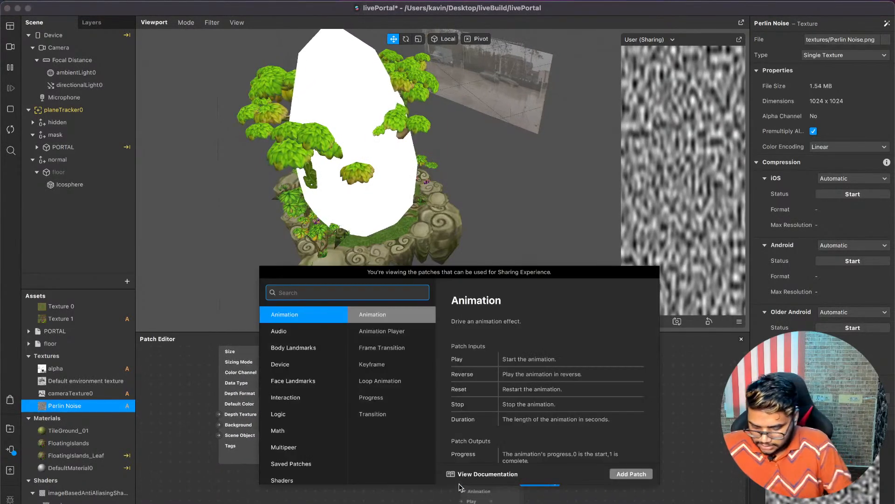
{"action": "type", "text": "runtime"}
{"action": "key", "text": "Return"}
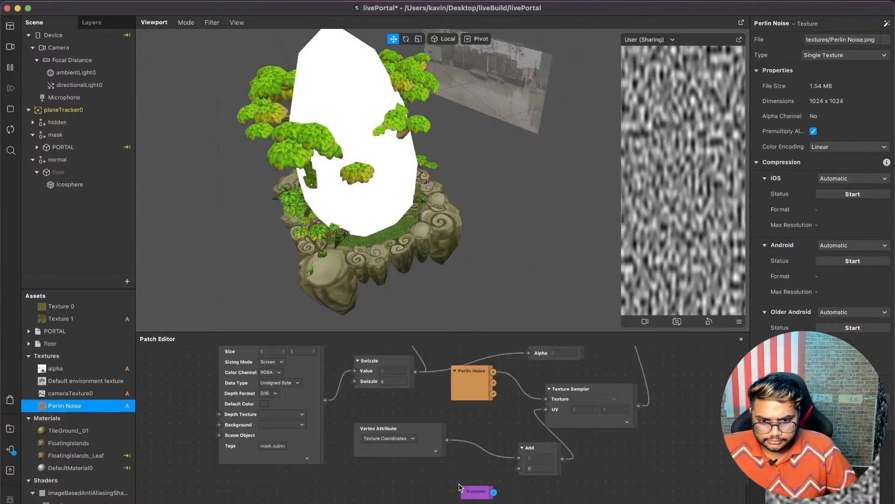
{"action": "left_click_drag", "start_coordinate": [495, 493], "coordinate": [524, 495]}
{"action": "type", "text": "mul"}
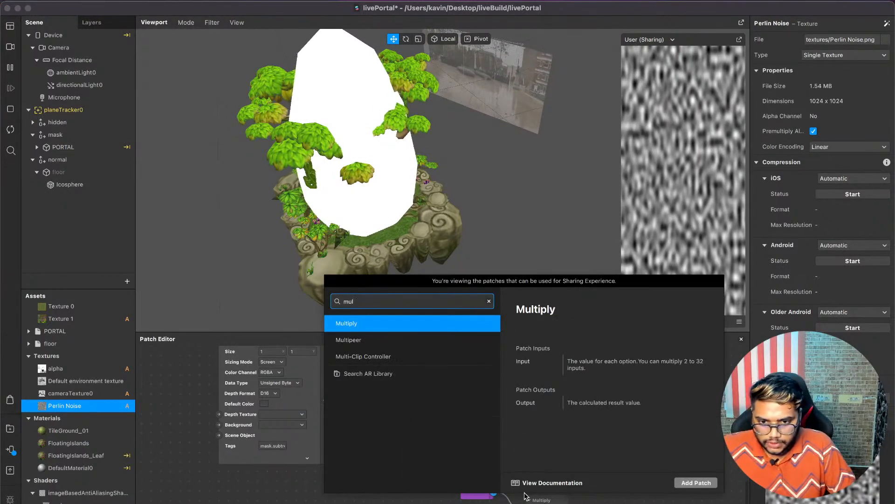
{"action": "key", "text": "Return"}
{"action": "left_click_drag", "start_coordinate": [546, 500], "coordinate": [538, 487]}
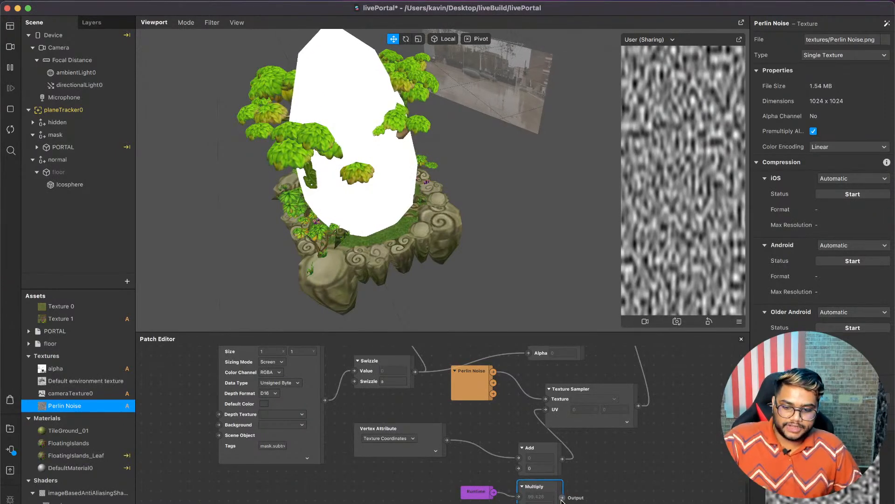
Change the Add patch's value type from Number.
{"action": "left_click", "coordinate": [538, 447]}
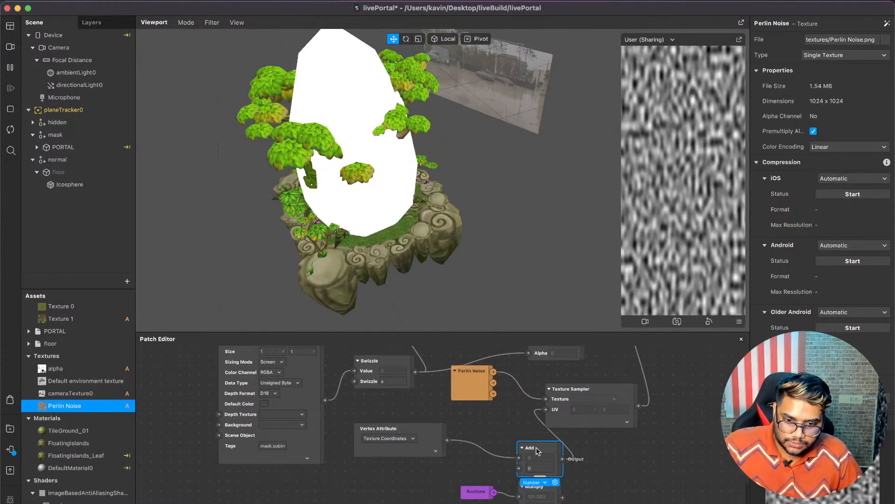
{"action": "left_click", "coordinate": [536, 482]}
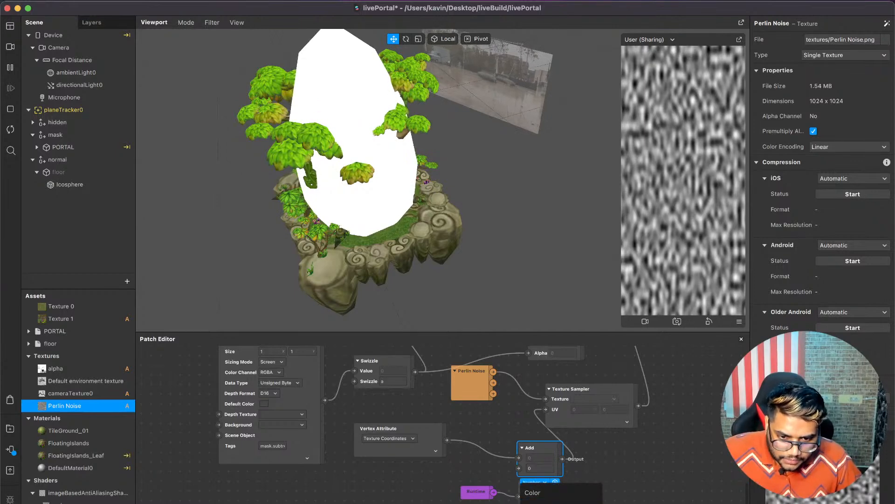
{"action": "left_click", "coordinate": [546, 489]}
Set the Add patch's value type to Vector 2.
{"action": "scroll", "coordinate": [568, 475], "scroll_direction": "down", "scroll_amount": 2}
{"action": "scroll", "coordinate": [567, 475], "scroll_direction": "left", "scroll_amount": 2}
{"action": "left_click", "coordinate": [567, 475]}
{"action": "left_click", "coordinate": [522, 468], "text": "shift"}
Add a Swizzle patch fed by the output of the Runtime's Multiply patch.
{"action": "left_click_drag", "start_coordinate": [593, 467], "coordinate": [570, 471]}
{"action": "left_click", "coordinate": [542, 485]}
{"action": "type", "text": "sw"}
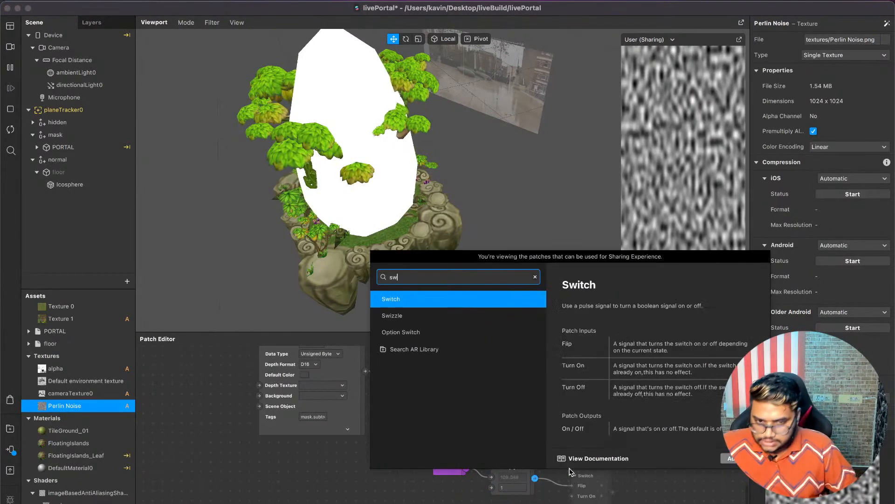
{"action": "key", "text": "Down"}
{"action": "key", "text": "Return"}
Set the new Swizzle patch to x0 and connect its output to the Add patch's second input.
{"action": "scroll", "coordinate": [622, 484], "scroll_direction": "up", "scroll_amount": 3}
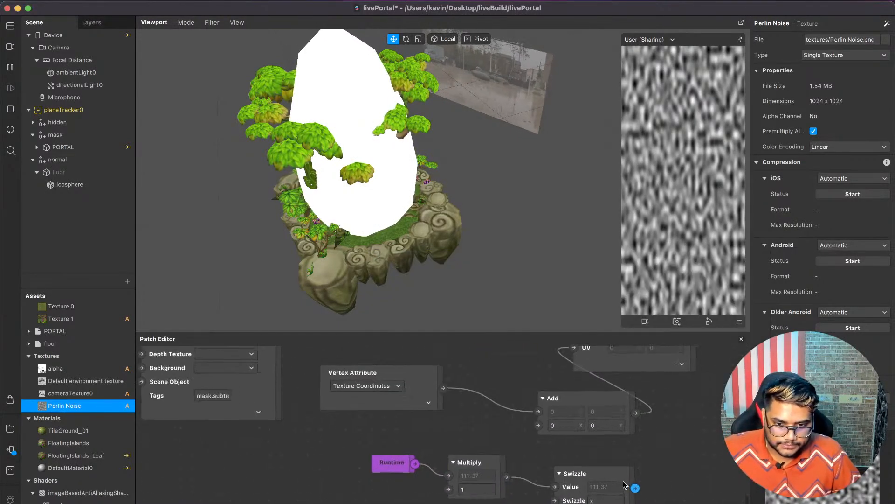
{"action": "left_click", "coordinate": [609, 496]}
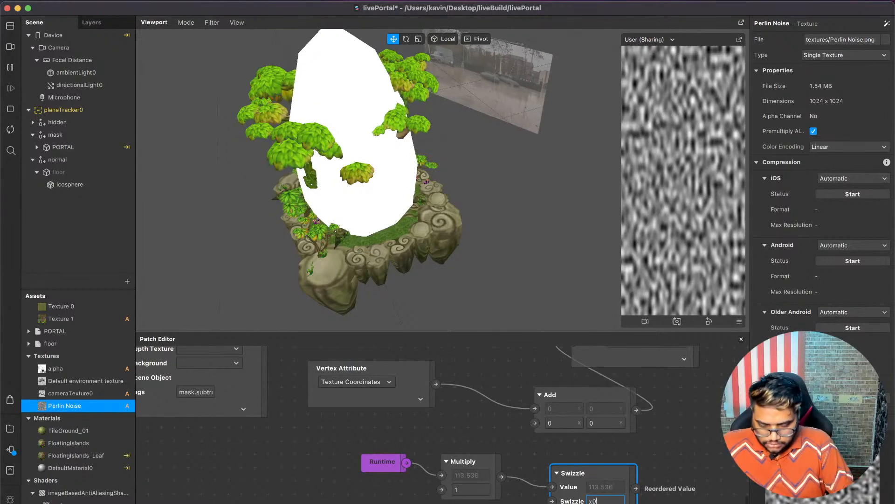
{"action": "left_click_drag", "start_coordinate": [636, 488], "coordinate": [535, 422]}
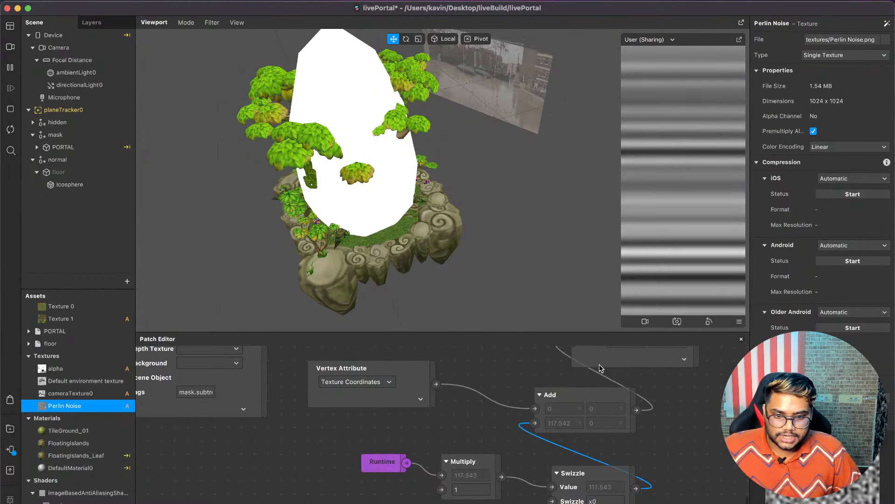
Change the swizzle to 0x to animate the other texture axis, restarting the simulation to compare both directions.
{"action": "left_click", "coordinate": [10, 129]}
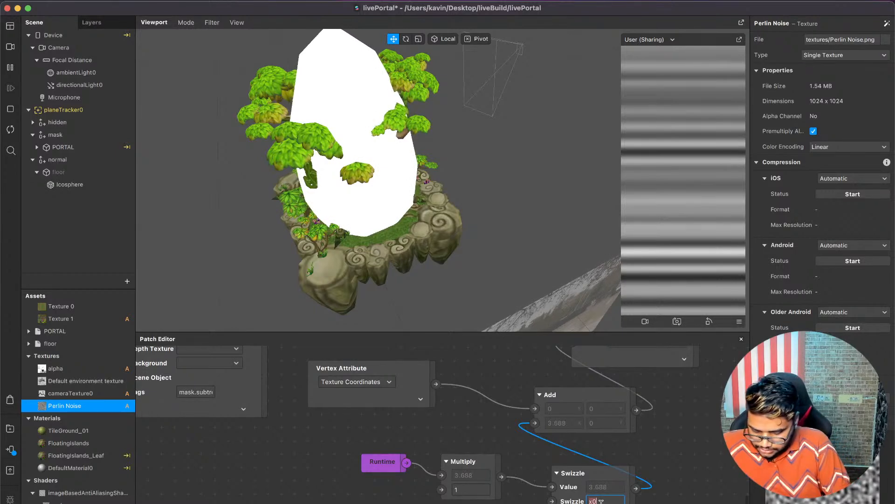
{"action": "key", "text": "Return"}
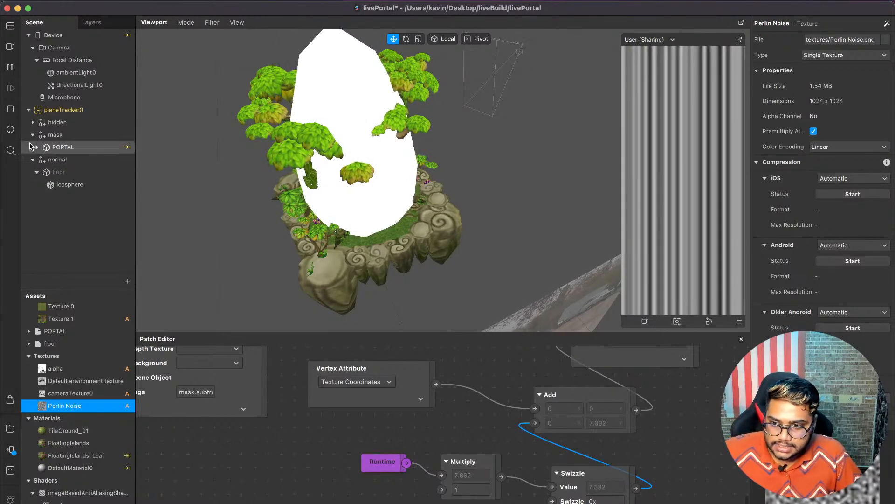
{"action": "left_click", "coordinate": [10, 130]}
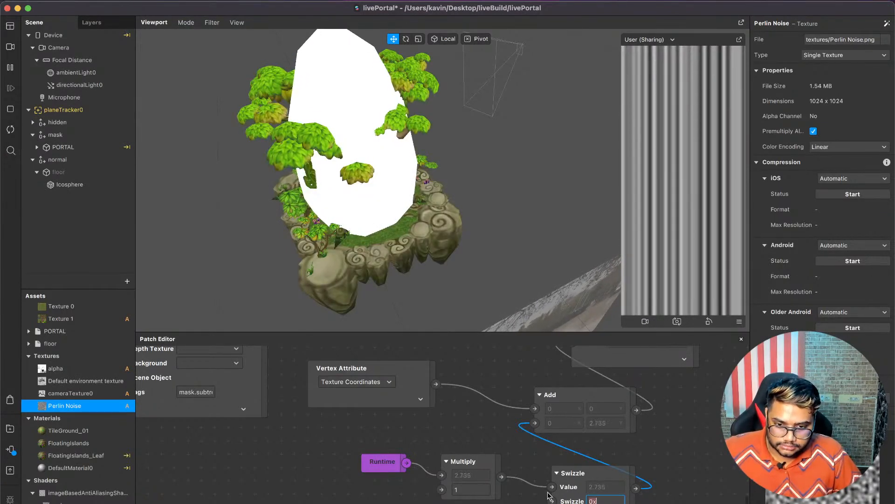
Set the Multiply patch's second value to 0.2 to slow the animation and restart the simulation.
{"action": "left_click", "coordinate": [471, 488]}
{"action": "type", "text": ".2"}
{"action": "key", "text": "Return"}
{"action": "left_click", "coordinate": [10, 130]}
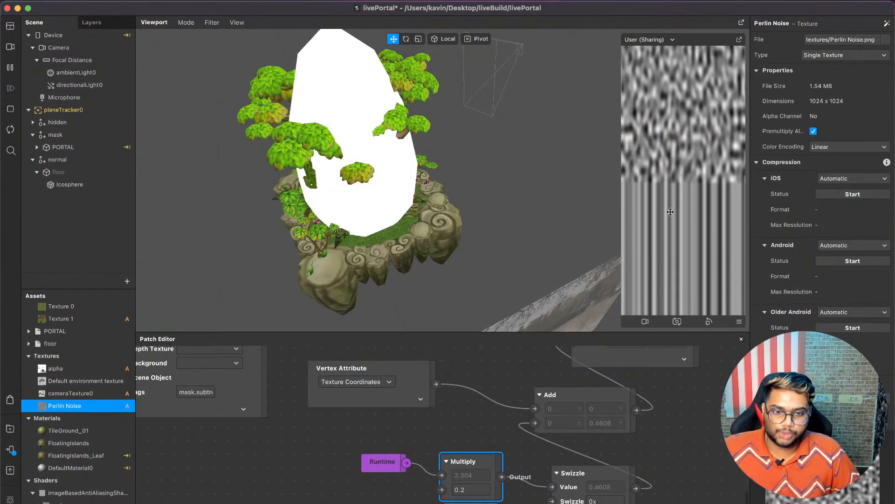
Set the Perlin Noise texture's U and V tiling modes to Repeat.
{"action": "scroll", "coordinate": [846, 322], "scroll_direction": "down", "scroll_amount": 5}
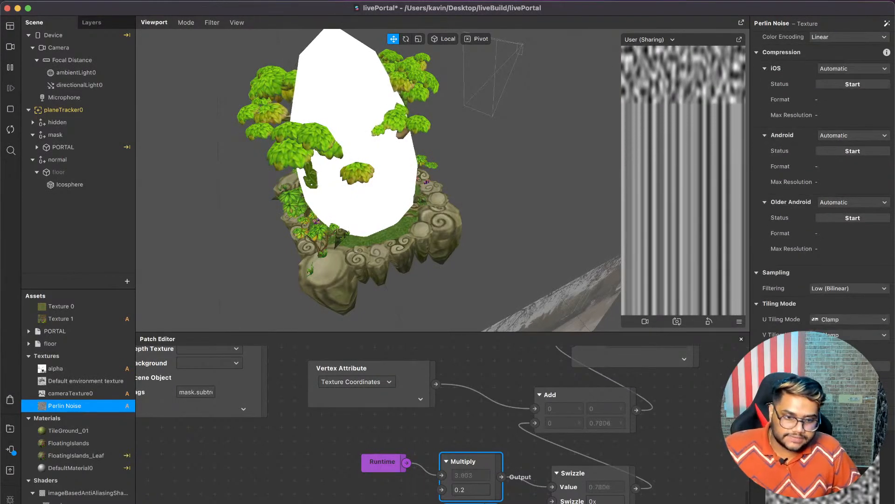
{"action": "left_click", "coordinate": [836, 321]}
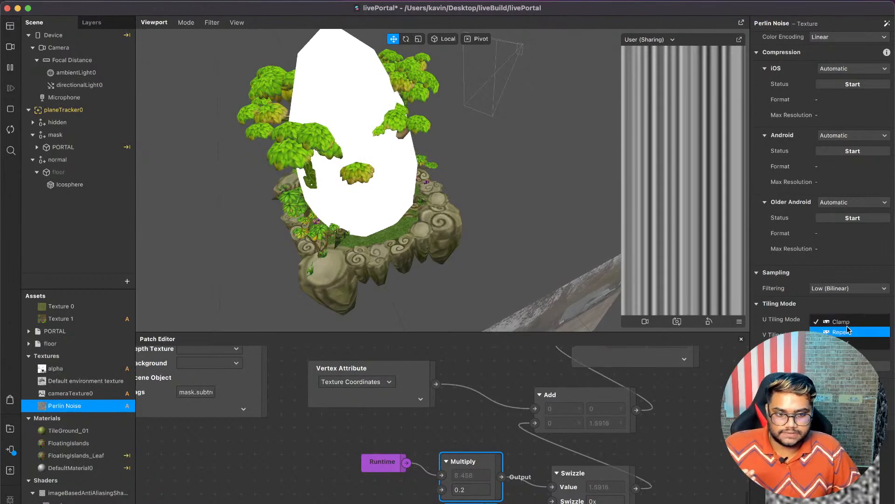
{"action": "left_click", "coordinate": [851, 333]}
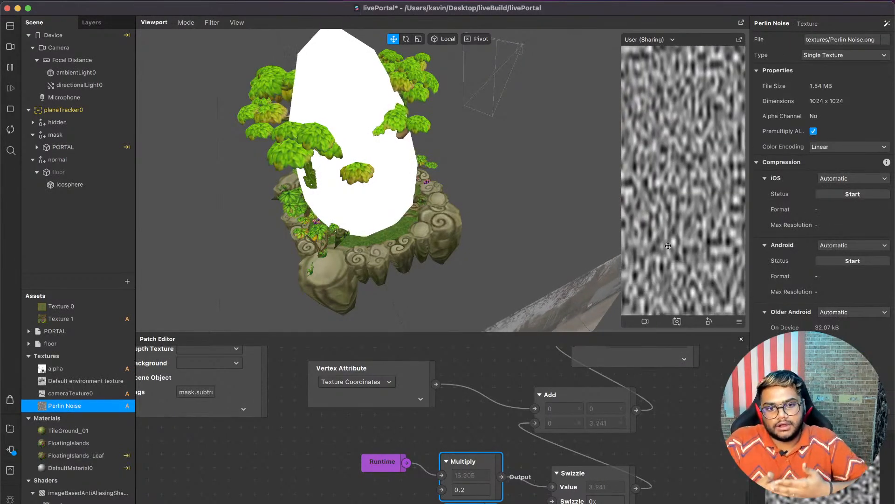
{"action": "scroll", "coordinate": [780, 181], "scroll_direction": "down", "scroll_amount": 5}
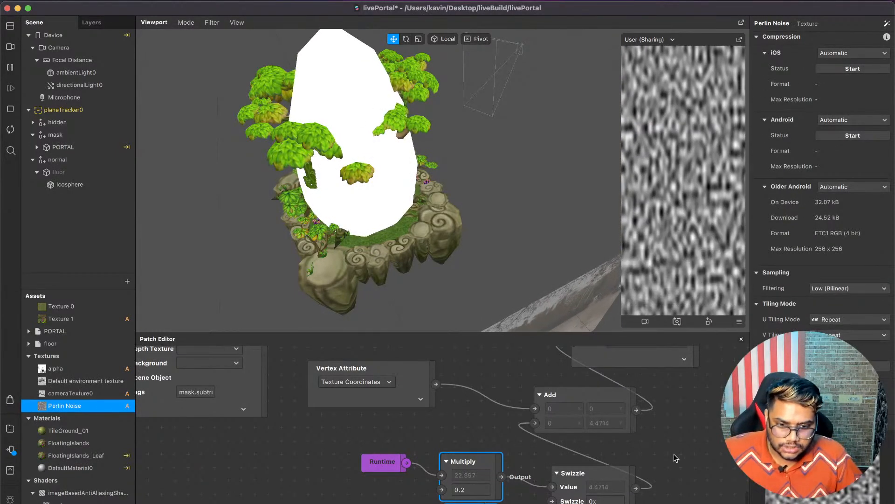
Move the Device patch next to the noise Texture Sampler's output.
{"action": "scroll", "coordinate": [674, 454], "scroll_direction": "up", "scroll_amount": 5}
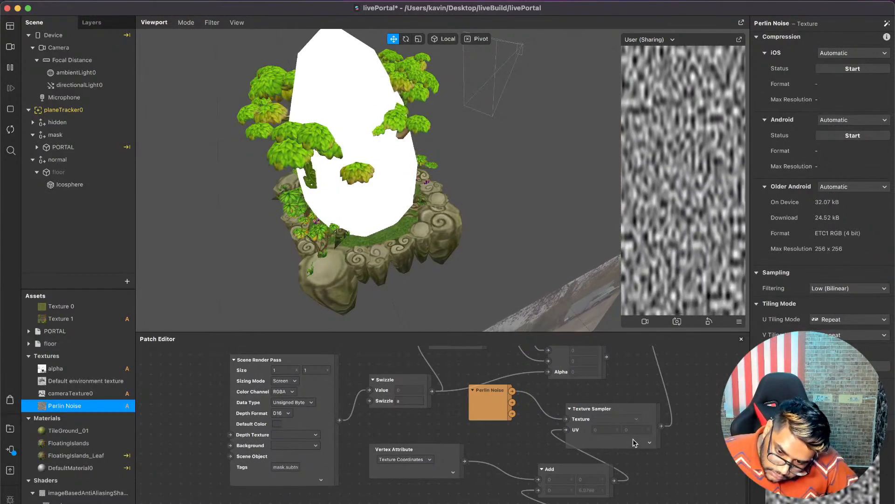
{"action": "scroll", "coordinate": [656, 461], "scroll_direction": "right", "scroll_amount": 3}
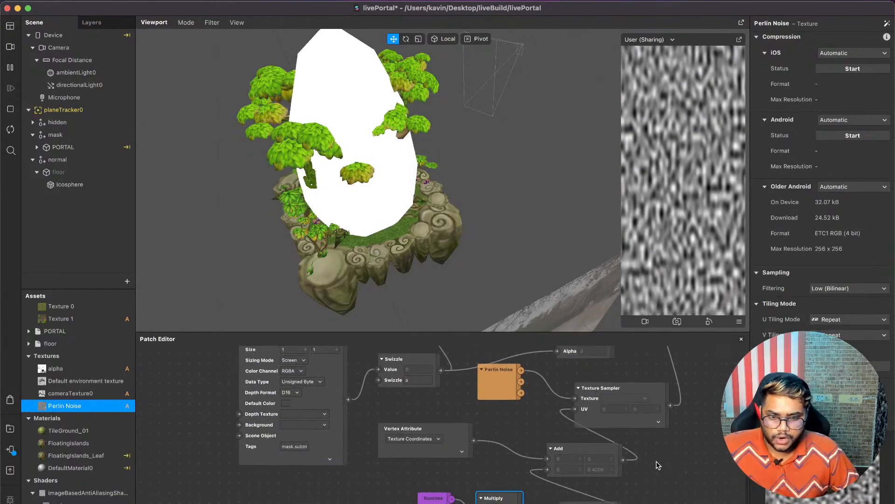
{"action": "scroll", "coordinate": [656, 461], "scroll_direction": "up", "scroll_amount": 2}
{"action": "scroll", "coordinate": [656, 461], "scroll_direction": "up", "scroll_amount": 3}
{"action": "left_click_drag", "start_coordinate": [591, 370], "coordinate": [664, 456]}
{"action": "scroll", "coordinate": [664, 456], "scroll_direction": "down", "scroll_amount": 3}
{"action": "scroll", "coordinate": [664, 456], "scroll_direction": "down", "scroll_amount": 3}
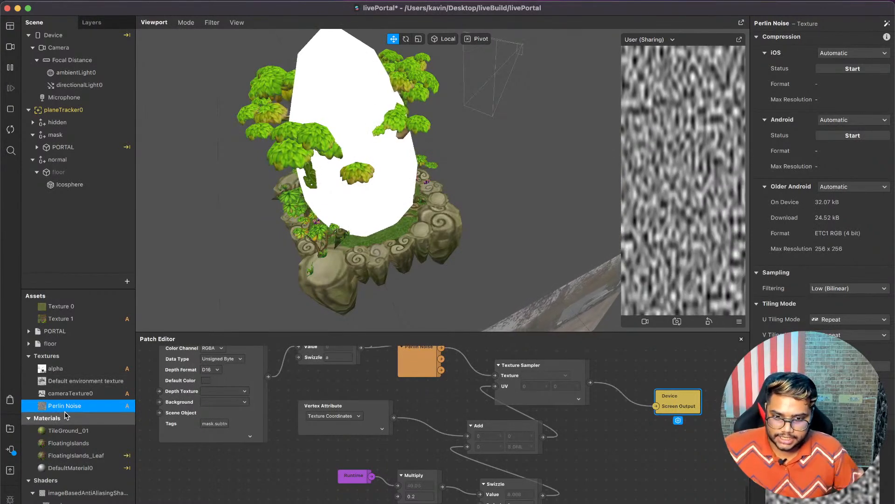
Arrange the Runtime, Multiply and Swizzle patches in a row below the Vertex Attribute patch.
{"action": "left_click_drag", "start_coordinate": [578, 496], "coordinate": [260, 503]}
{"action": "left_click_drag", "start_coordinate": [424, 359], "coordinate": [271, 487]}
{"action": "scroll", "coordinate": [270, 488], "scroll_direction": "down", "scroll_amount": 5}
{"action": "scroll", "coordinate": [270, 488], "scroll_direction": "left", "scroll_amount": 3}
{"action": "left_click_drag", "start_coordinate": [709, 352], "coordinate": [576, 440]}
{"action": "scroll", "coordinate": [552, 451], "scroll_direction": "down", "scroll_amount": 5}
{"action": "scroll", "coordinate": [553, 451], "scroll_direction": "left", "scroll_amount": 4}
{"action": "left_click_drag", "start_coordinate": [564, 495], "coordinate": [360, 447]}
{"action": "left_click_drag", "start_coordinate": [419, 462], "coordinate": [290, 472]}
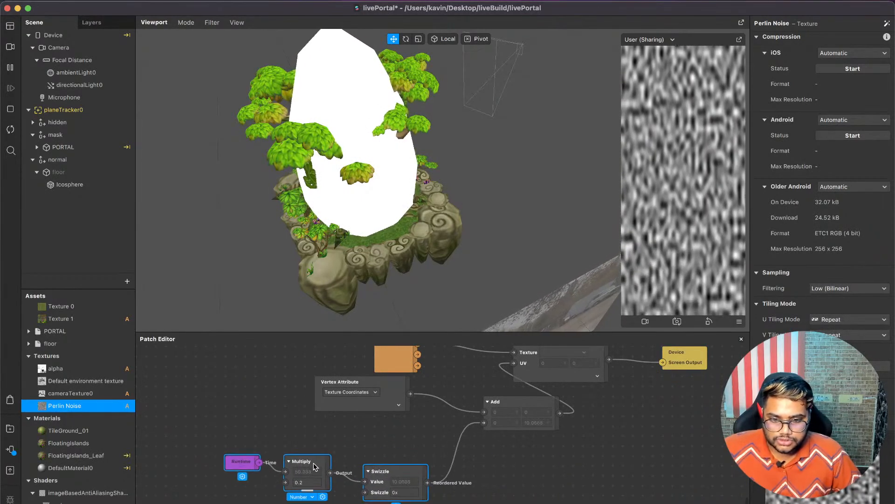
Move the Add patch closer to the Vertex Attribute patch, leaving room before the Texture Sampler.
{"action": "scroll", "coordinate": [513, 433], "scroll_direction": "up", "scroll_amount": 2}
{"action": "scroll", "coordinate": [513, 434], "scroll_direction": "right", "scroll_amount": 2}
{"action": "left_click", "coordinate": [513, 390]}
{"action": "scroll", "coordinate": [513, 390], "scroll_direction": "up", "scroll_amount": 4}
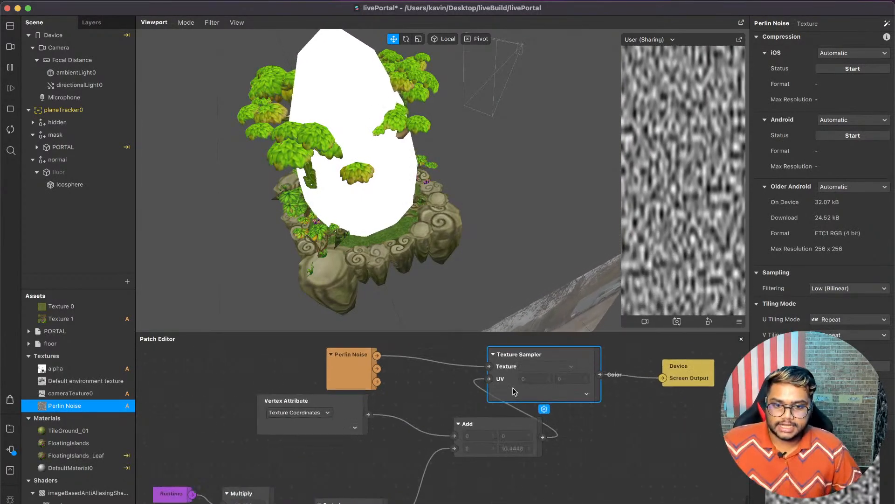
{"action": "scroll", "coordinate": [513, 390], "scroll_direction": "up", "scroll_amount": 2}
{"action": "scroll", "coordinate": [514, 390], "scroll_direction": "left", "scroll_amount": 2}
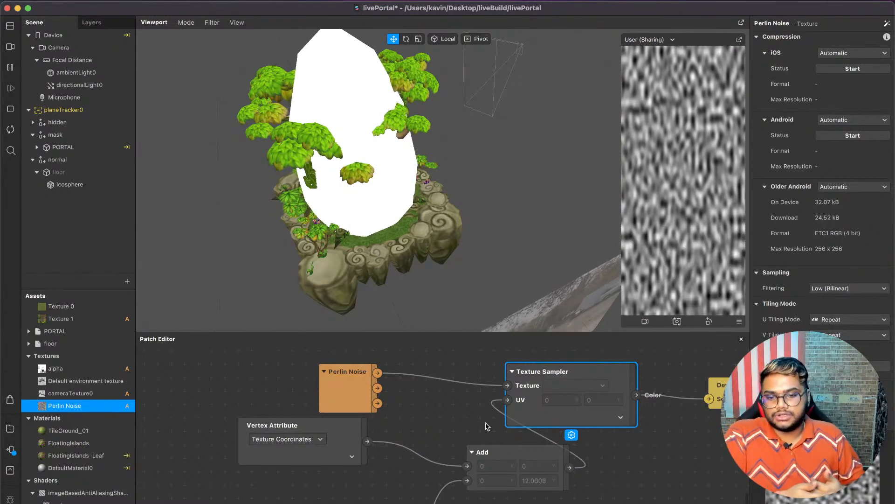
{"action": "left_click_drag", "start_coordinate": [491, 453], "coordinate": [426, 440]}
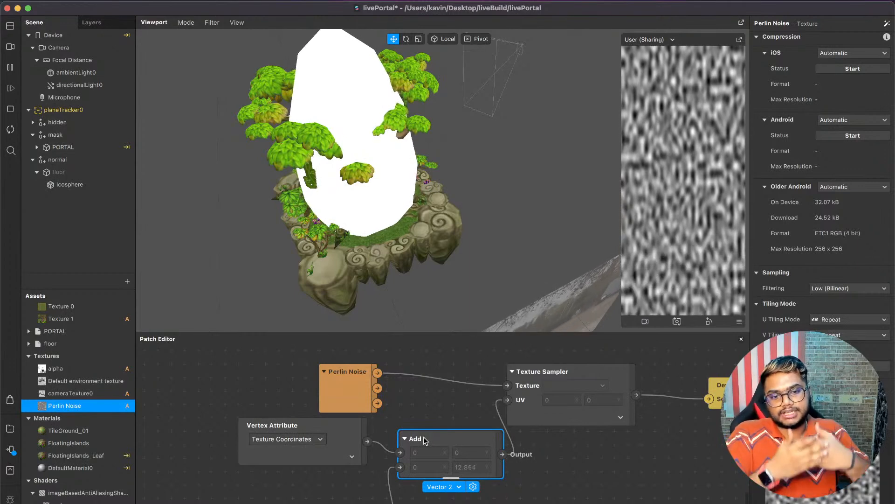
Add a Divide patch from the Vertex Attribute's output and connect its result to the Texture Sampler's UV input.
{"action": "left_click_drag", "start_coordinate": [368, 443], "coordinate": [485, 495]}
{"action": "type", "text": "div"}
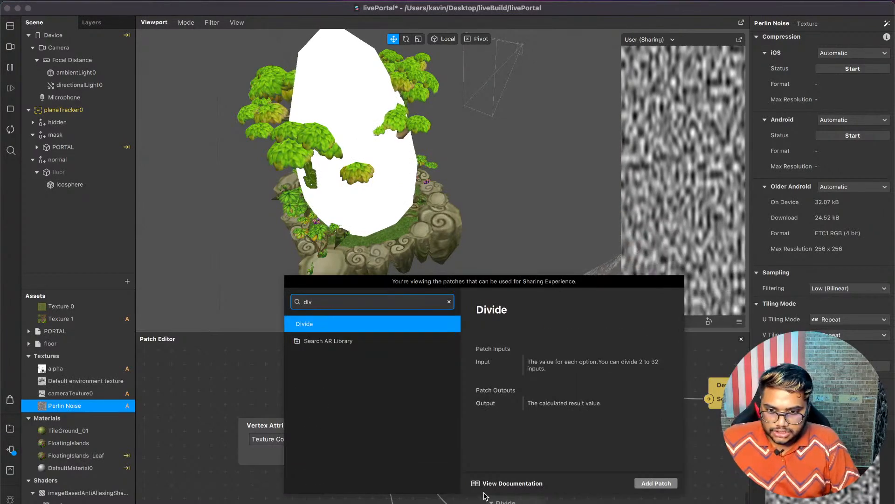
{"action": "key", "text": "Return"}
{"action": "left_click_drag", "start_coordinate": [547, 503], "coordinate": [508, 401]}
Try 0.2 as the Divide patch's divisor to rescale the noise, and settle on 0.8.
{"action": "left_click", "coordinate": [517, 502]}
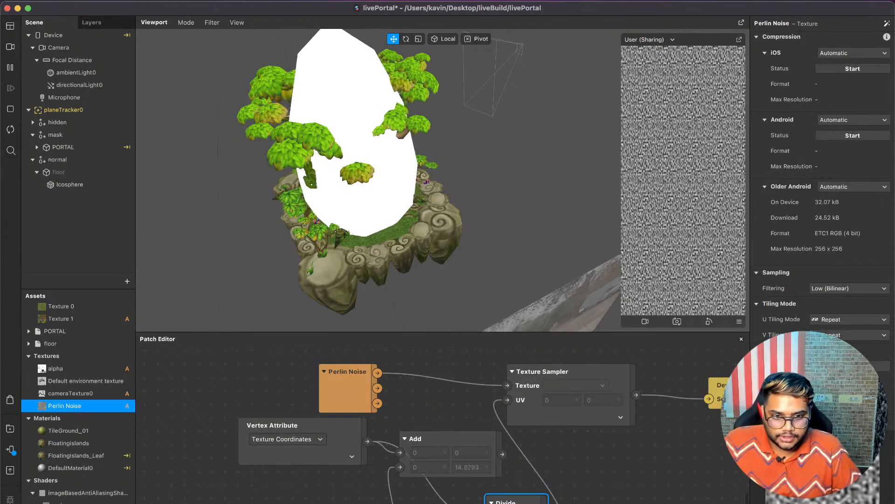
{"action": "scroll", "coordinate": [523, 503], "scroll_direction": "up", "scroll_amount": 4}
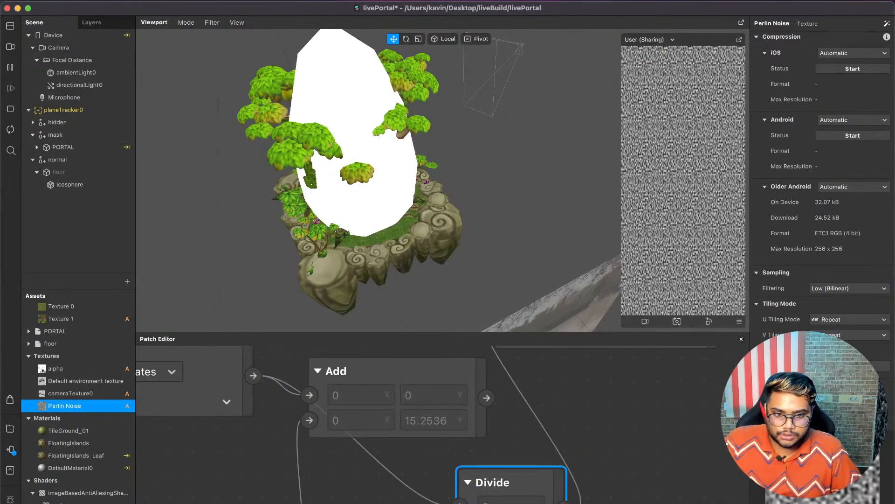
{"action": "scroll", "coordinate": [474, 441], "scroll_direction": "down", "scroll_amount": 5}
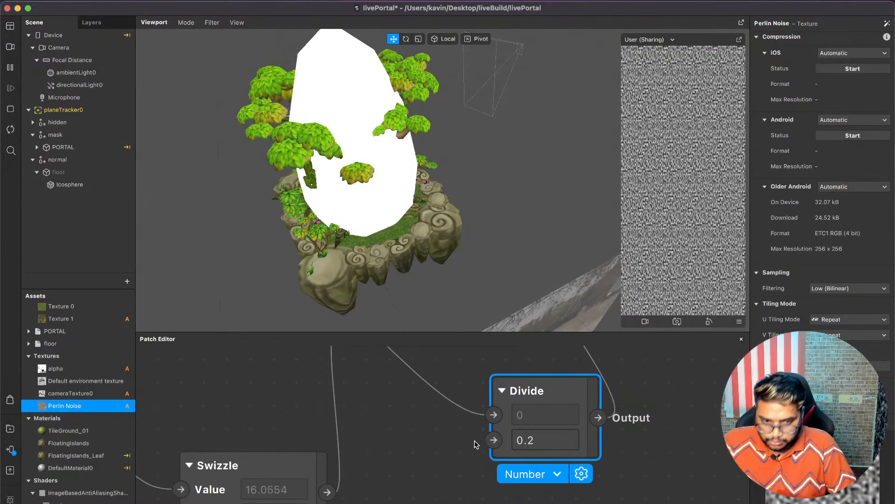
{"action": "left_click_drag", "start_coordinate": [562, 427], "coordinate": [553, 433]}
{"action": "left_click", "coordinate": [544, 443]}
{"action": "key", "text": "BackSpace"}
{"action": "type", "text": "8"}
{"action": "key", "text": "Return"}
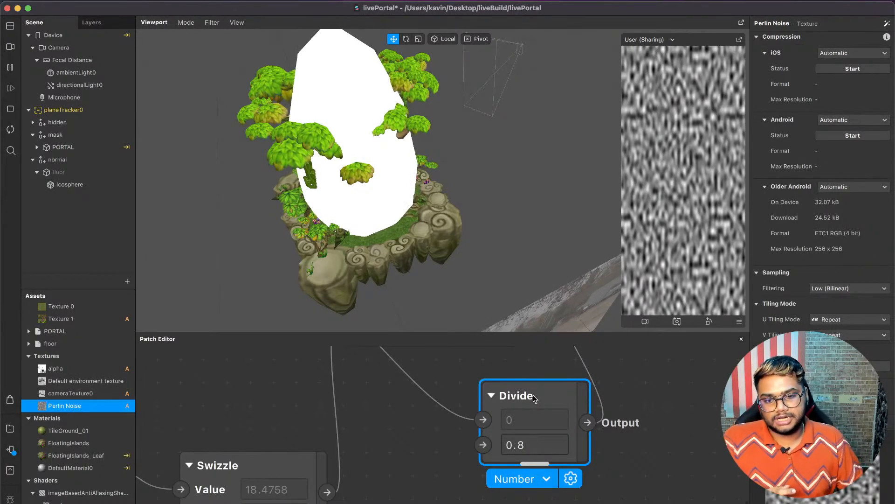
Expand the Vertex Attribute patch's preview to examine the texture coordinate gradient, and collapse it again.
{"action": "scroll", "coordinate": [534, 398], "scroll_direction": "up", "scroll_amount": 5}
{"action": "scroll", "coordinate": [534, 398], "scroll_direction": "left", "scroll_amount": 5}
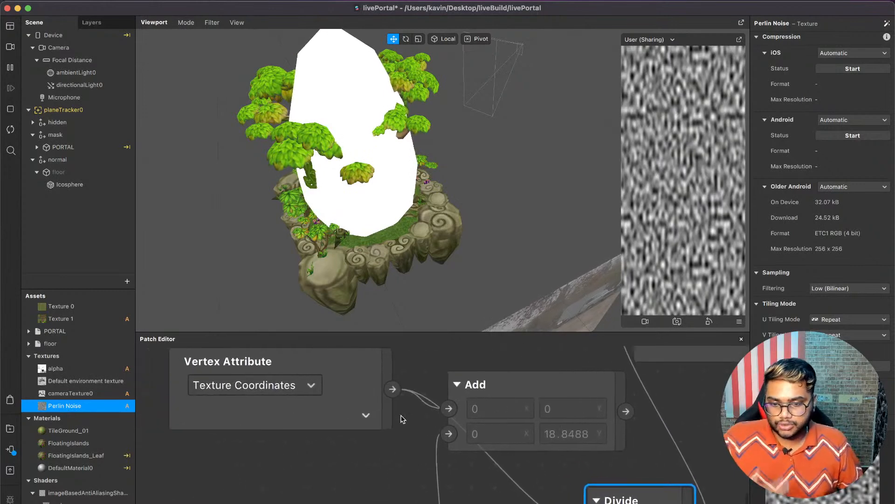
{"action": "left_click", "coordinate": [366, 415]}
{"action": "scroll", "coordinate": [365, 416], "scroll_direction": "down", "scroll_amount": 3}
{"action": "scroll", "coordinate": [365, 416], "scroll_direction": "left", "scroll_amount": 1}
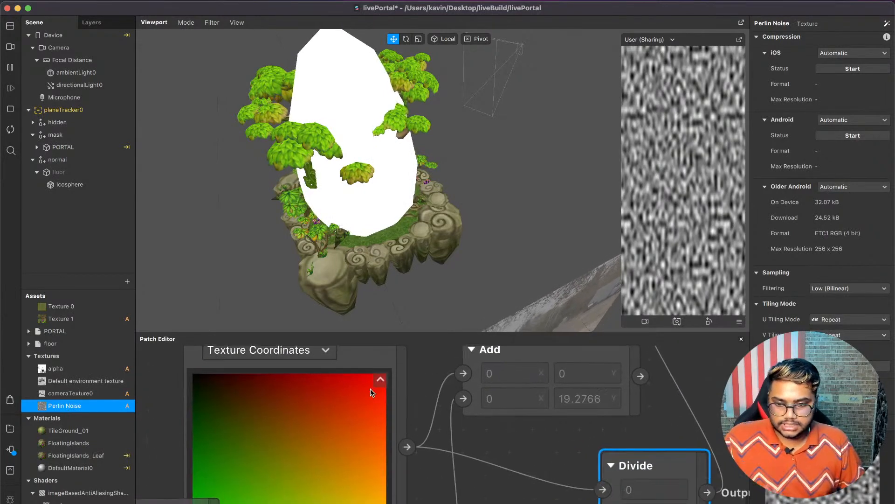
{"action": "left_click", "coordinate": [380, 380]}
{"action": "scroll", "coordinate": [543, 404], "scroll_direction": "up", "scroll_amount": 3}
{"action": "scroll", "coordinate": [542, 403], "scroll_direction": "right", "scroll_amount": 2}
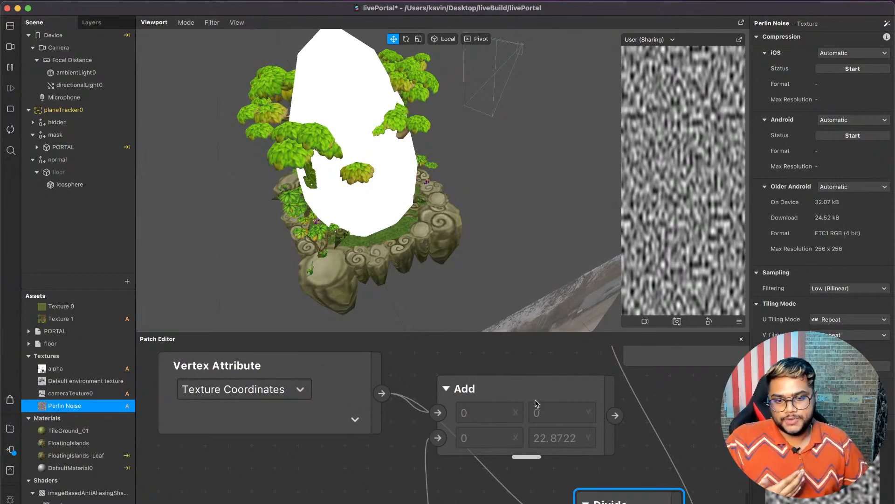
Move the Perlin Noise patch closer to the Texture Sampler and shift the Vertex Attribute patch away from the Add patch.
{"action": "scroll", "coordinate": [609, 483], "scroll_direction": "down", "scroll_amount": 1}
{"action": "scroll", "coordinate": [609, 483], "scroll_direction": "up", "scroll_amount": 4}
{"action": "scroll", "coordinate": [609, 483], "scroll_direction": "down", "scroll_amount": 4}
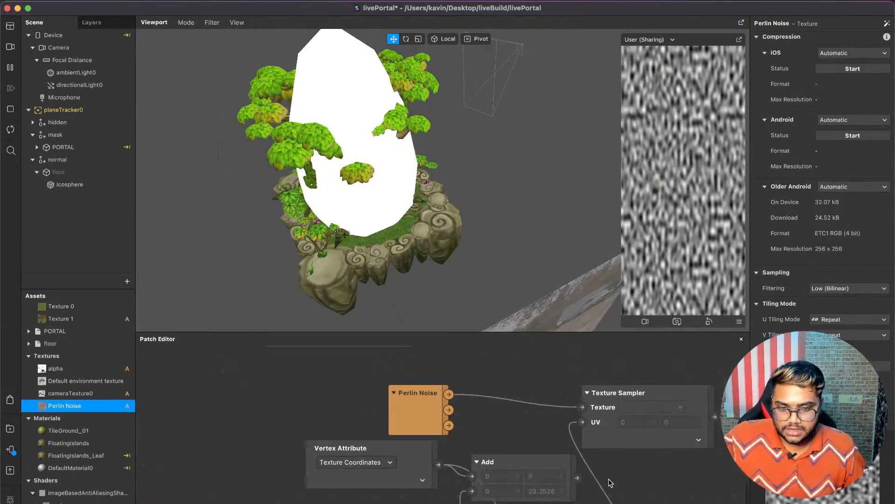
{"action": "scroll", "coordinate": [610, 483], "scroll_direction": "down", "scroll_amount": 2}
{"action": "scroll", "coordinate": [609, 483], "scroll_direction": "right", "scroll_amount": 2}
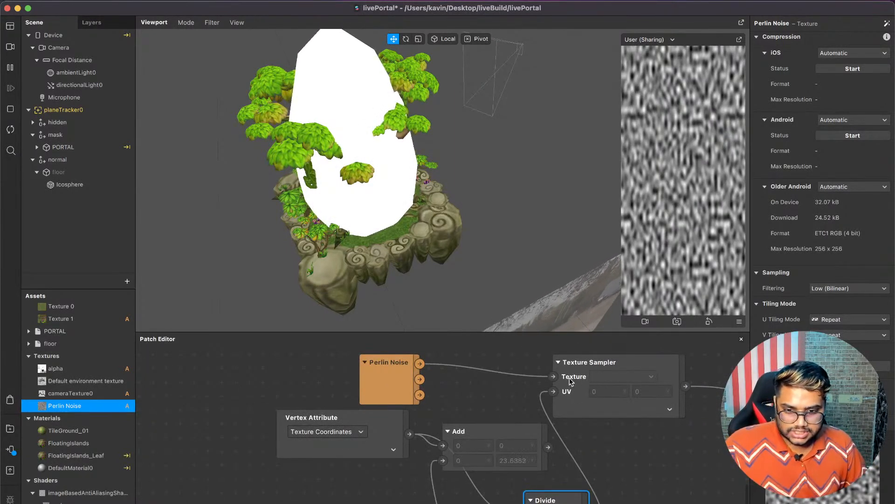
{"action": "left_click_drag", "start_coordinate": [390, 365], "coordinate": [459, 350]}
{"action": "scroll", "coordinate": [477, 377], "scroll_direction": "up", "scroll_amount": 1}
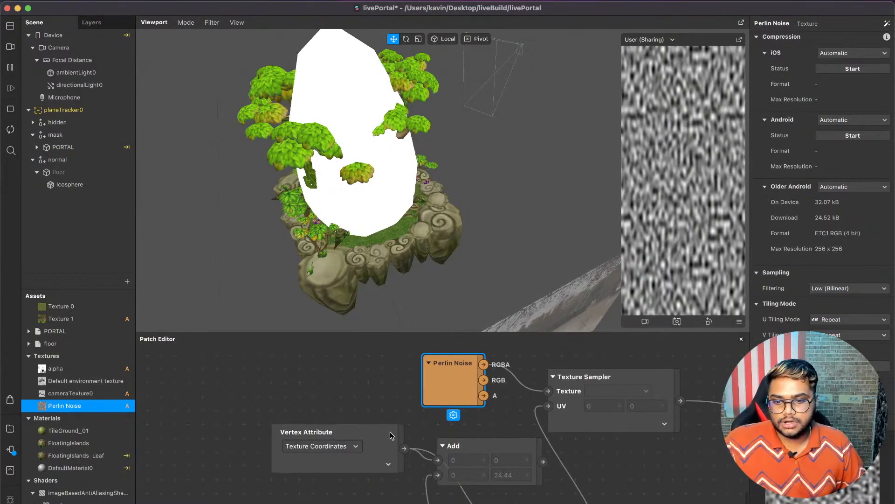
{"action": "scroll", "coordinate": [391, 435], "scroll_direction": "down", "scroll_amount": 2}
{"action": "scroll", "coordinate": [392, 435], "scroll_direction": "left", "scroll_amount": 2}
{"action": "left_click_drag", "start_coordinate": [387, 428], "coordinate": [361, 428]}
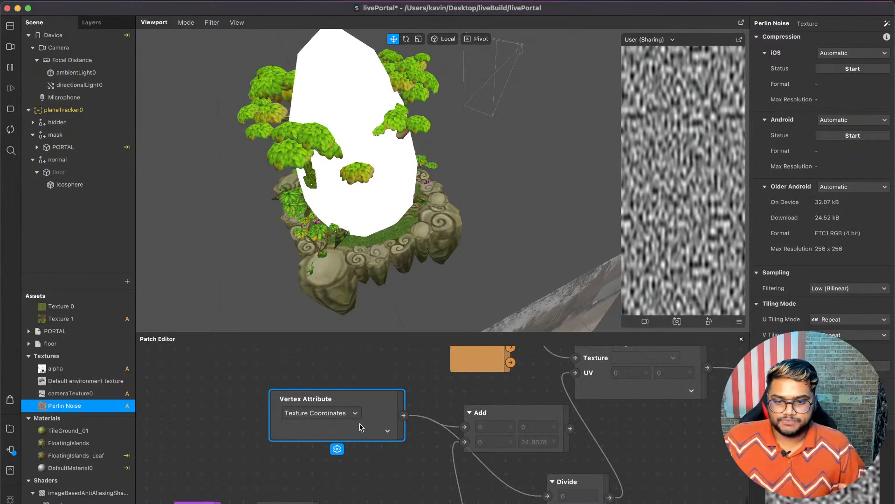
Connect the Add patch's output to the Texture Sampler's UV input in place of the Divide patch.
{"action": "left_click", "coordinate": [392, 502]}
{"action": "left_click_drag", "start_coordinate": [569, 429], "coordinate": [573, 380]}
{"action": "scroll", "coordinate": [572, 380], "scroll_direction": "down", "scroll_amount": 1}
{"action": "scroll", "coordinate": [573, 380], "scroll_direction": "left", "scroll_amount": 2}
{"action": "left_click", "coordinate": [486, 458]}
{"action": "scroll", "coordinate": [326, 473], "scroll_direction": "up", "scroll_amount": 3}
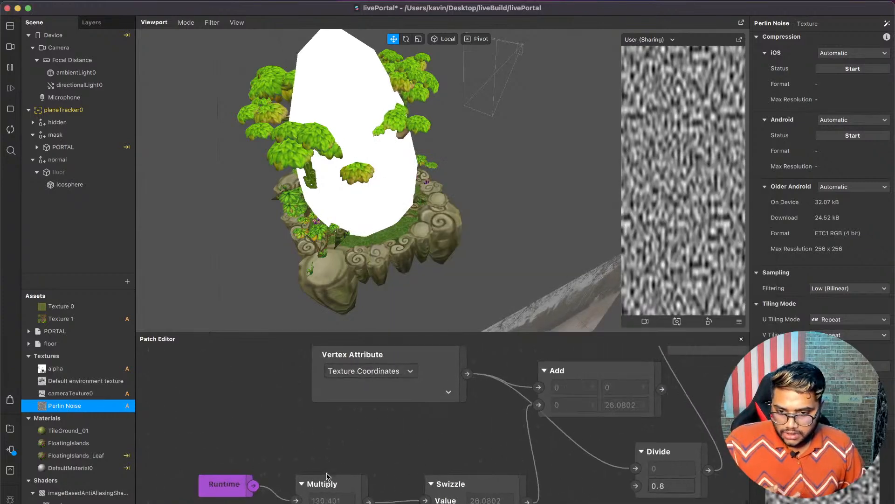
{"action": "scroll", "coordinate": [327, 473], "scroll_direction": "right", "scroll_amount": 3}
{"action": "scroll", "coordinate": [327, 476], "scroll_direction": "down", "scroll_amount": 2}
{"action": "scroll", "coordinate": [327, 476], "scroll_direction": "left", "scroll_amount": 1}
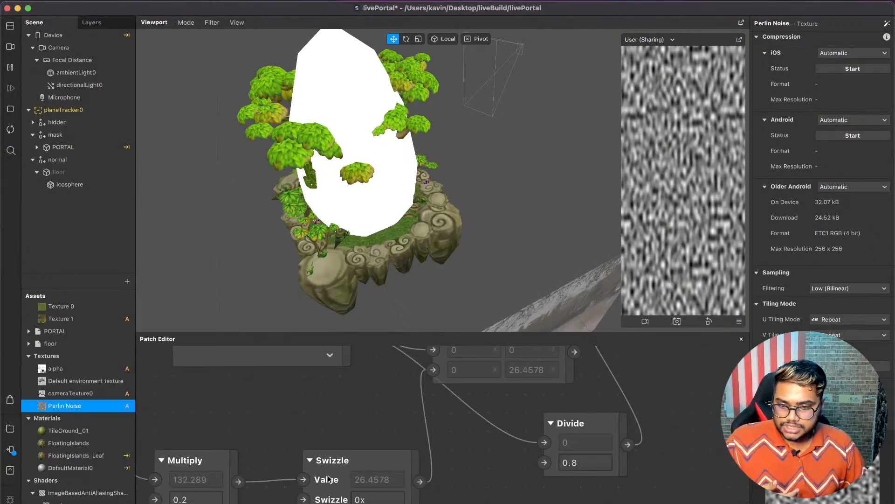
{"action": "scroll", "coordinate": [485, 435], "scroll_direction": "up", "scroll_amount": 3}
{"action": "scroll", "coordinate": [485, 435], "scroll_direction": "right", "scroll_amount": 3}
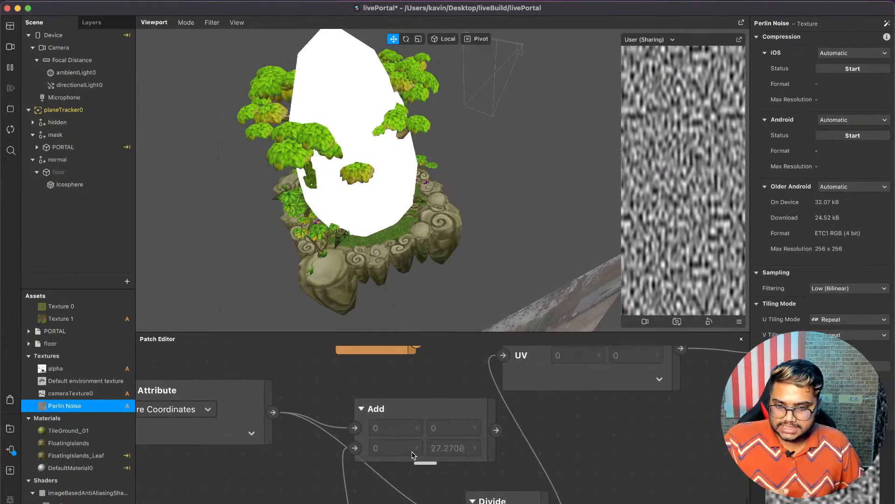
{"action": "left_click_drag", "start_coordinate": [497, 430], "coordinate": [503, 355]}
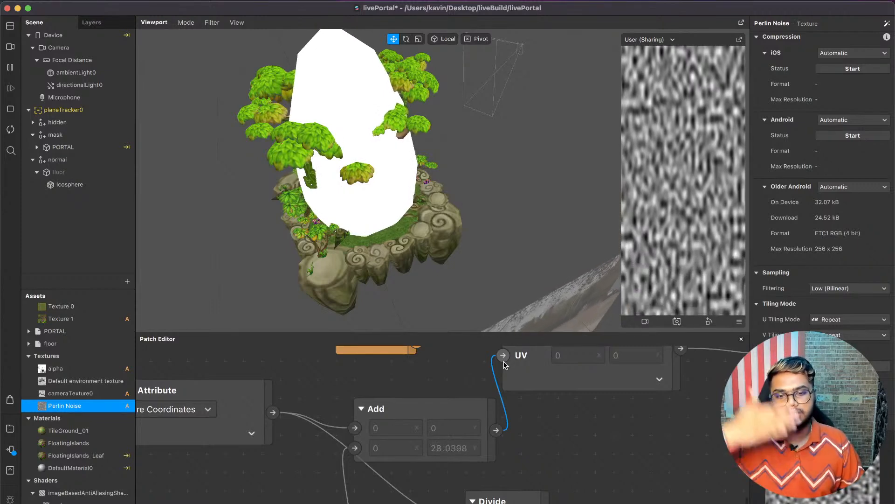
Try -0.2 as the factor of the Multiply patch to reverse the noise's scrolling direction.
{"action": "scroll", "coordinate": [443, 443], "scroll_direction": "down", "scroll_amount": 3}
{"action": "scroll", "coordinate": [386, 500], "scroll_direction": "left", "scroll_amount": 4}
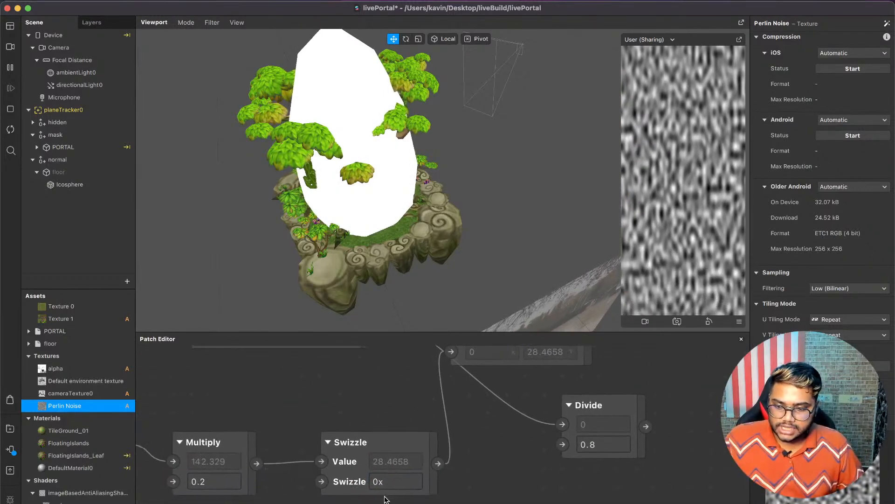
{"action": "left_click", "coordinate": [234, 476]}
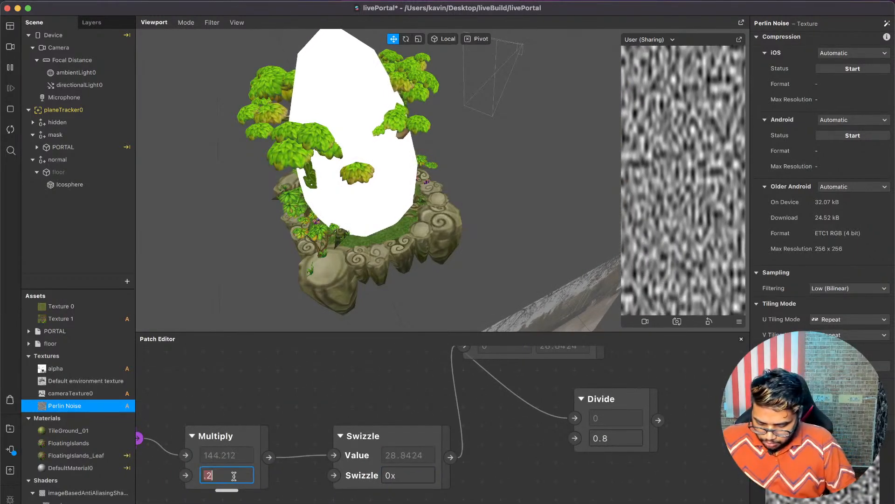
{"action": "type", "text": "-.2"}
{"action": "key", "text": "Return"}
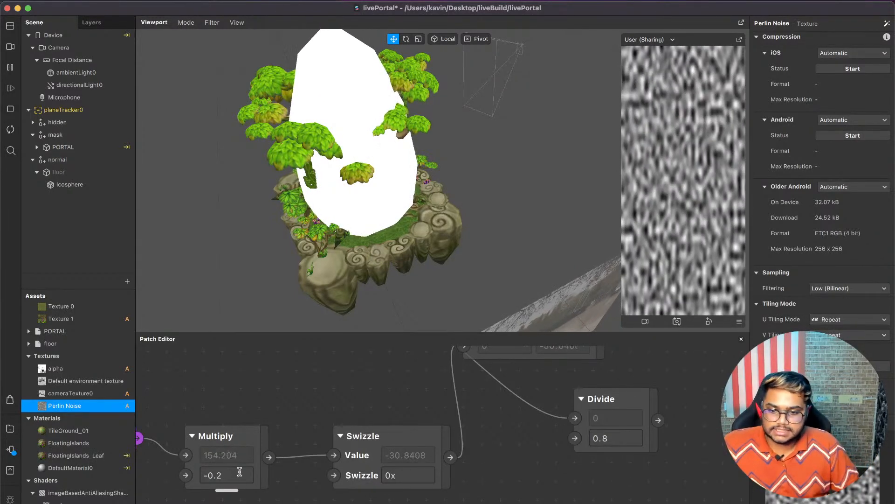
Set the Swizzle patch to x0 to scroll the noise along the other axis, and set the Multiply patch's factor to 0.2.
{"action": "left_click", "coordinate": [405, 476]}
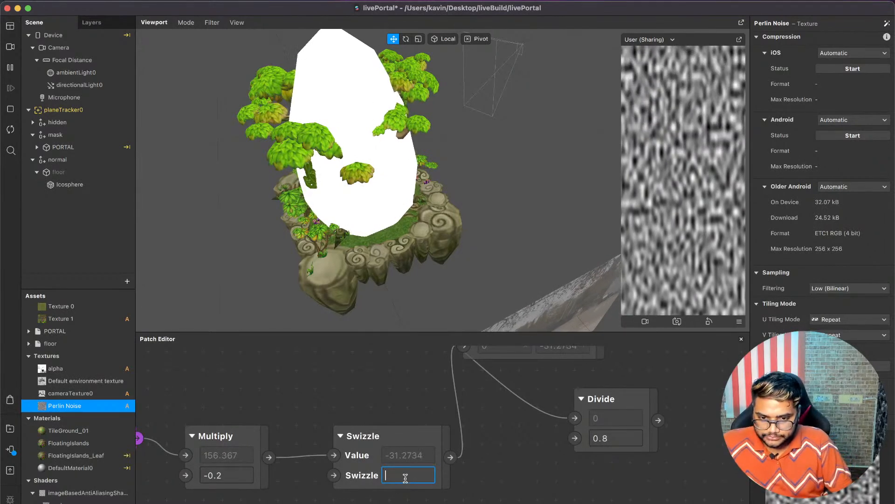
{"action": "key", "text": "Return"}
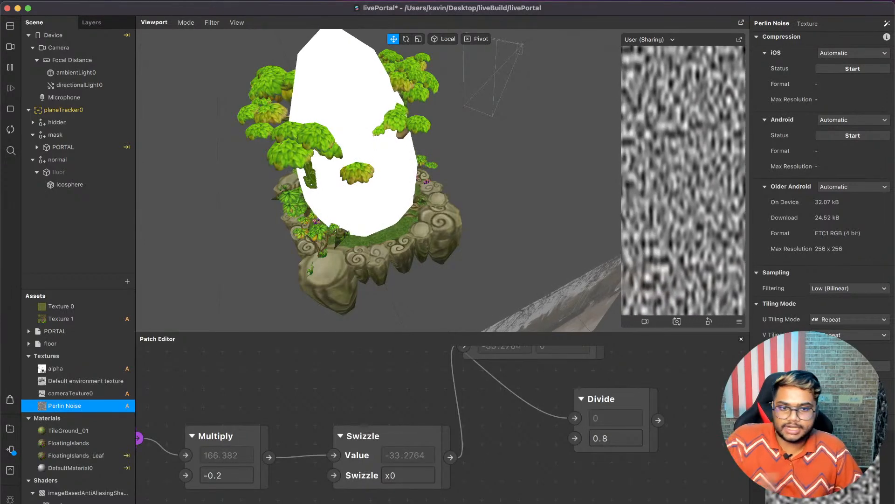
{"action": "double_click", "coordinate": [227, 476]}
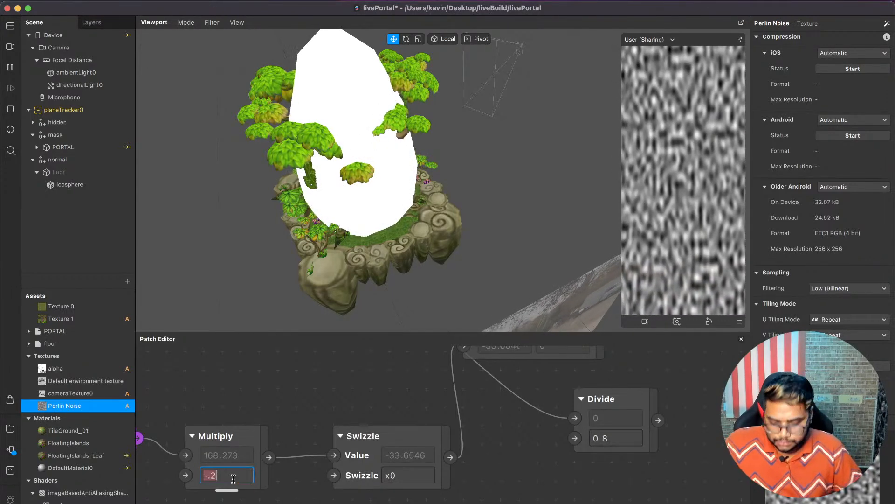
{"action": "key", "text": "BackSpace"}
{"action": "type", "text": "0.2"}
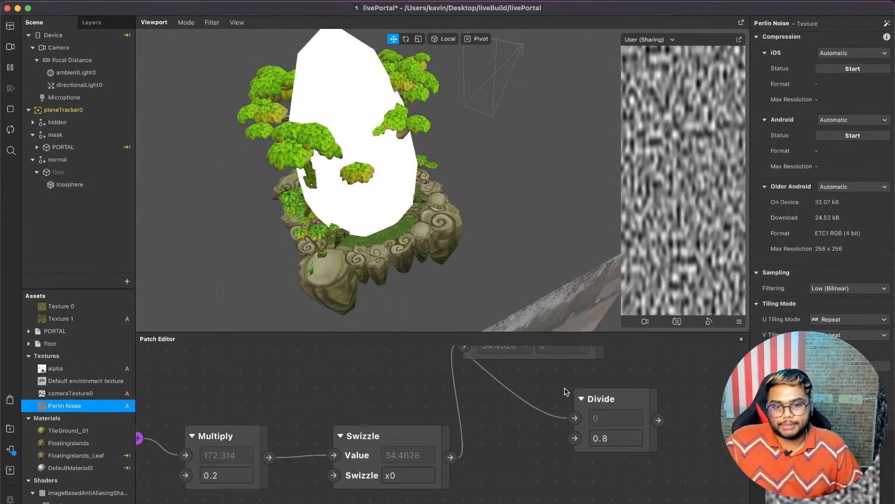
Restart the effect so the Runtime patch counts from zero.
{"action": "scroll", "coordinate": [565, 391], "scroll_direction": "left", "scroll_amount": 5}
{"action": "scroll", "coordinate": [566, 391], "scroll_direction": "up", "scroll_amount": 2}
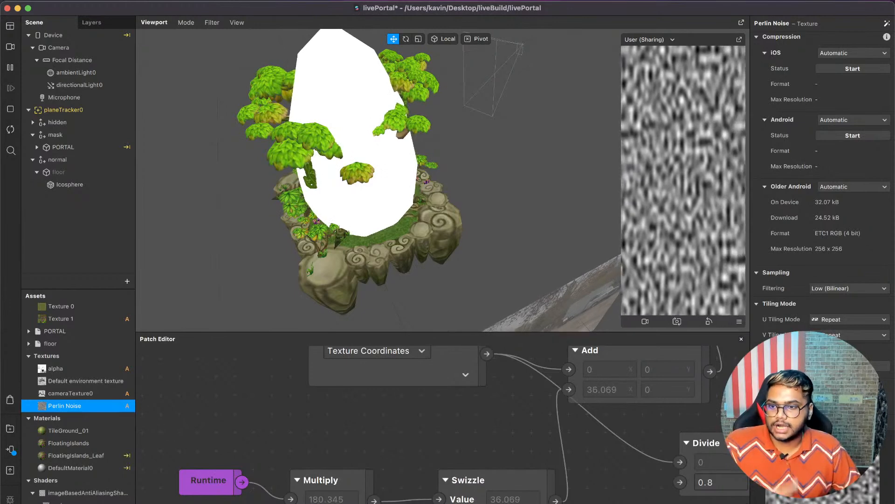
{"action": "left_click", "coordinate": [10, 129]}
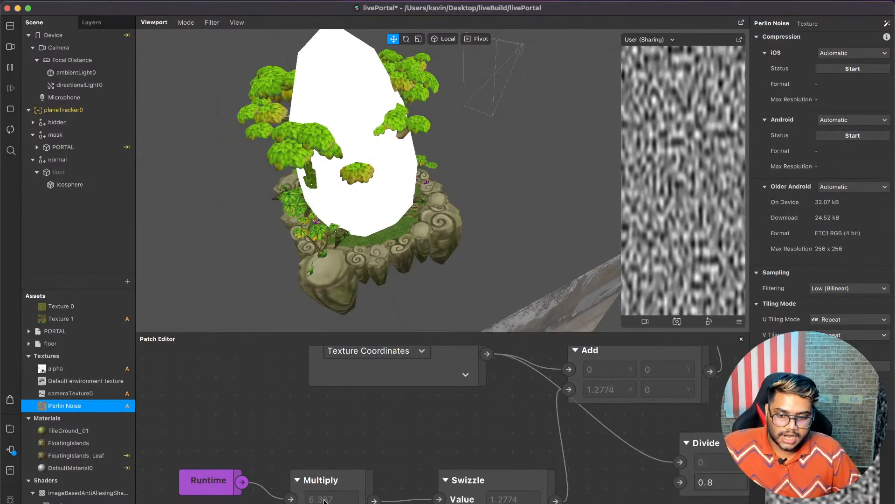
Try connecting Runtime directly to the Swizzle patch's Value input, and reconnect the Multiply patch's output in its place.
{"action": "left_click_drag", "start_coordinate": [242, 482], "coordinate": [440, 499]}
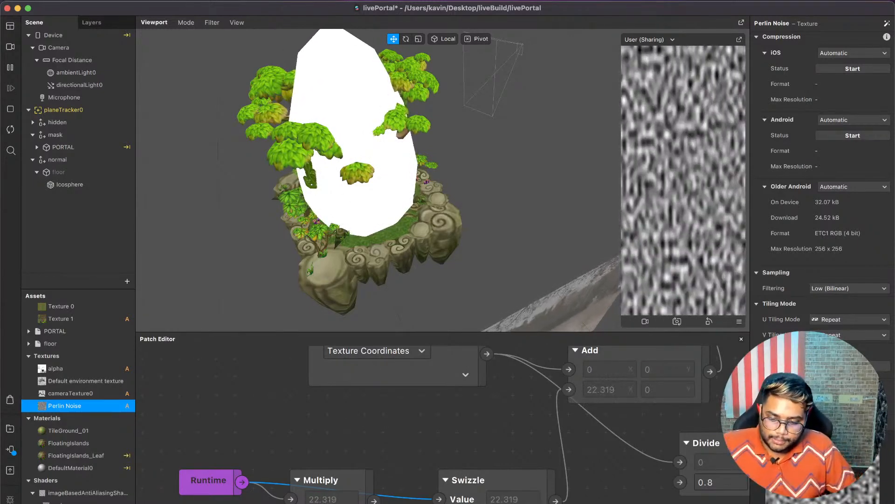
{"action": "left_click_drag", "start_coordinate": [374, 500], "coordinate": [439, 499]}
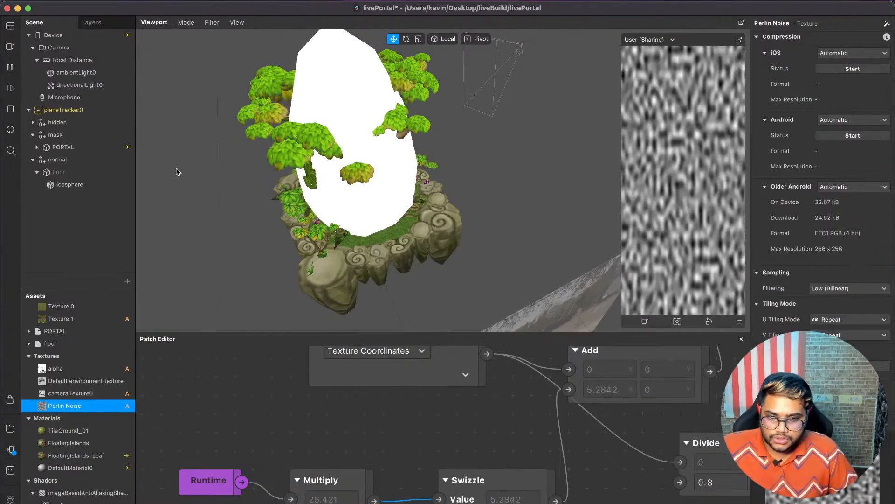
Add a Loop Animation patch beside Runtime and connect its Progress output to the Multiply patch's first input.
{"action": "scroll", "coordinate": [308, 499], "scroll_direction": "up", "scroll_amount": 3}
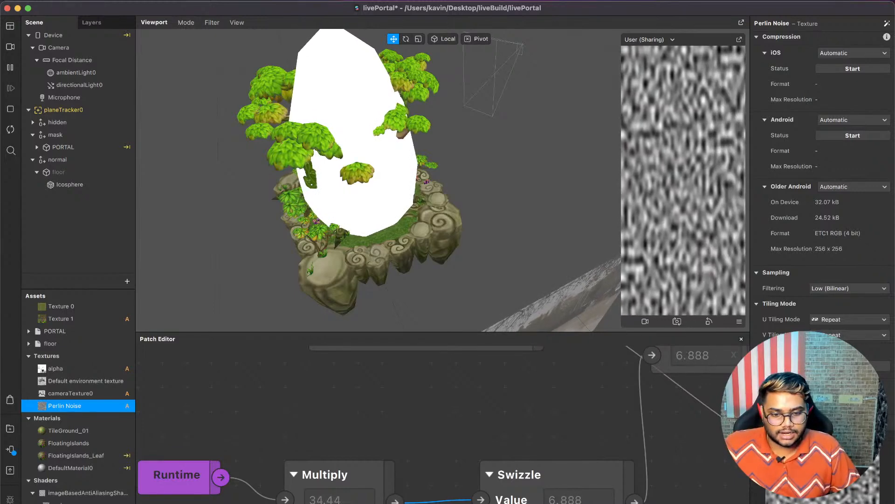
{"action": "scroll", "coordinate": [326, 449], "scroll_direction": "left", "scroll_amount": 5}
{"action": "left_click", "coordinate": [326, 448]}
{"action": "scroll", "coordinate": [325, 447], "scroll_direction": "down", "scroll_amount": 3}
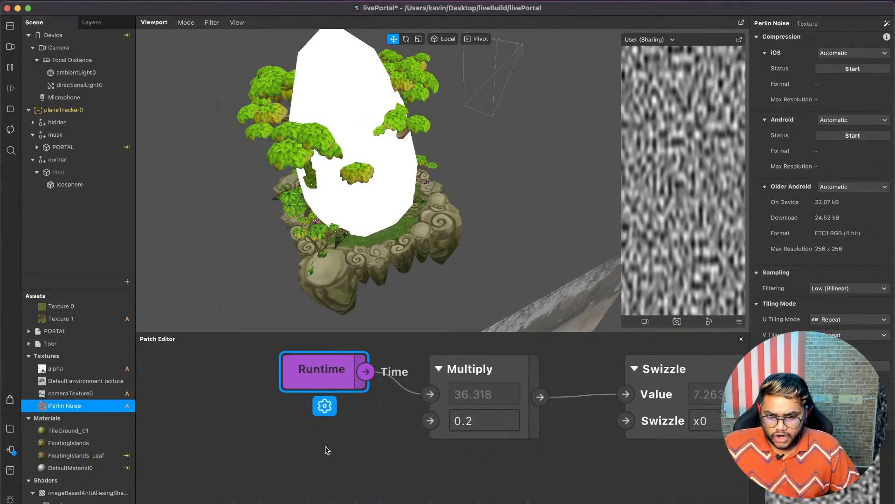
{"action": "double_click", "coordinate": [310, 475]}
{"action": "type", "text": "l"}
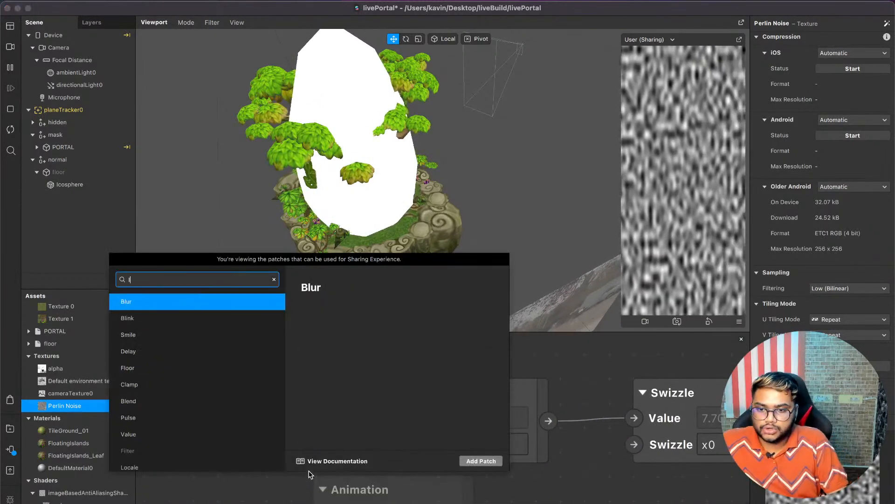
{"action": "type", "text": "oo"}
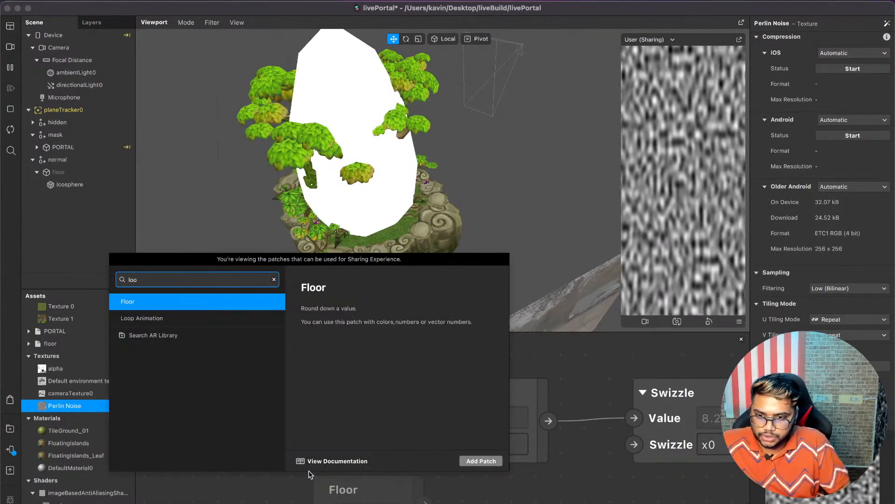
{"action": "key", "text": "Down"}
{"action": "key", "text": "Return"}
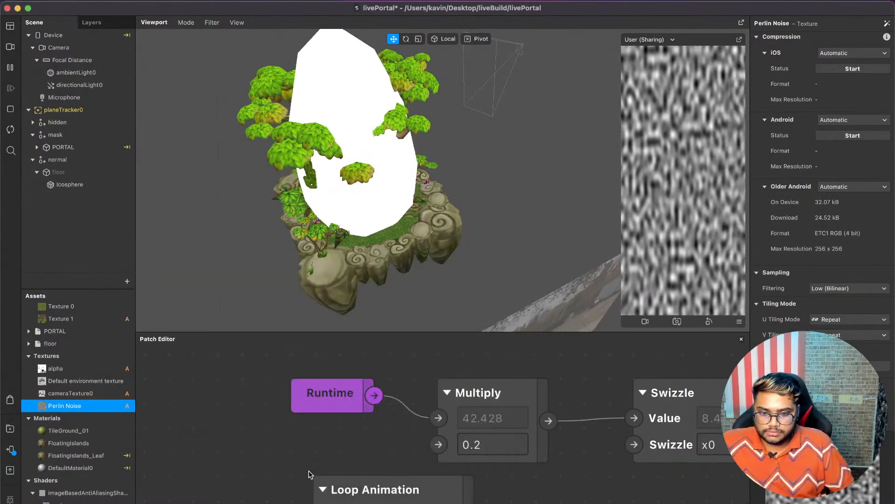
{"action": "left_click_drag", "start_coordinate": [317, 486], "coordinate": [207, 437]}
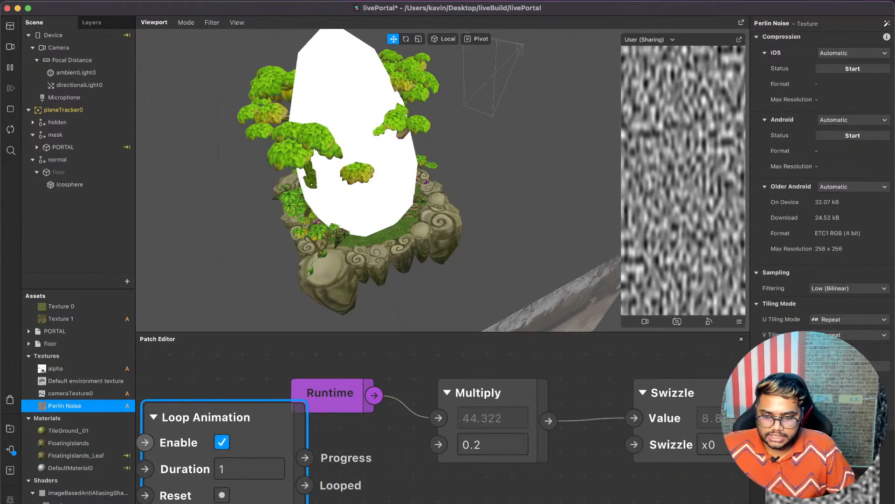
{"action": "left_click_drag", "start_coordinate": [306, 460], "coordinate": [437, 418]}
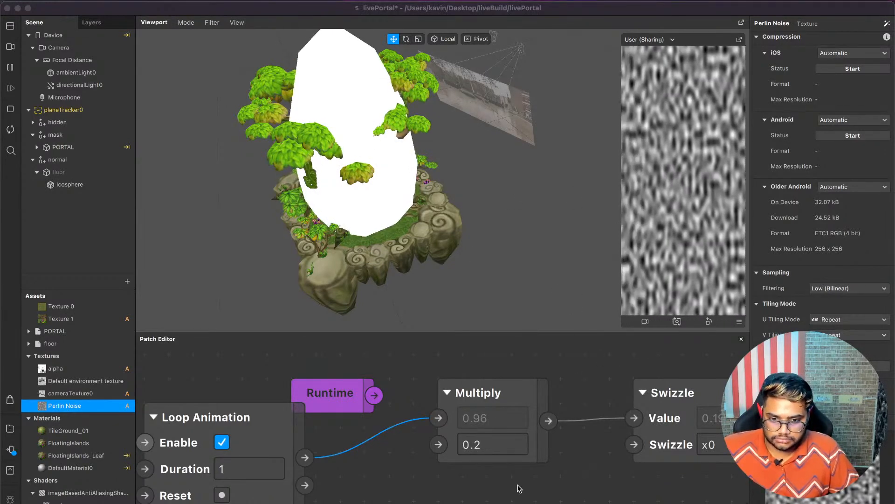
Reconnect Runtime to the Multiply patch's first input and delete the Loop Animation patch.
{"action": "scroll", "coordinate": [520, 488], "scroll_direction": "up", "scroll_amount": 3}
{"action": "scroll", "coordinate": [519, 488], "scroll_direction": "right", "scroll_amount": 6}
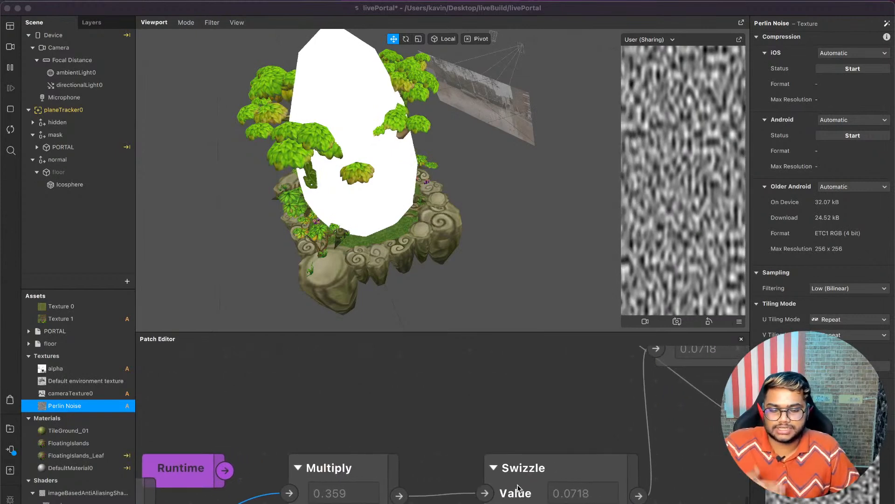
{"action": "scroll", "coordinate": [518, 488], "scroll_direction": "down", "scroll_amount": 3}
{"action": "scroll", "coordinate": [517, 487], "scroll_direction": "left", "scroll_amount": 6}
{"action": "left_click_drag", "start_coordinate": [356, 412], "coordinate": [418, 435]}
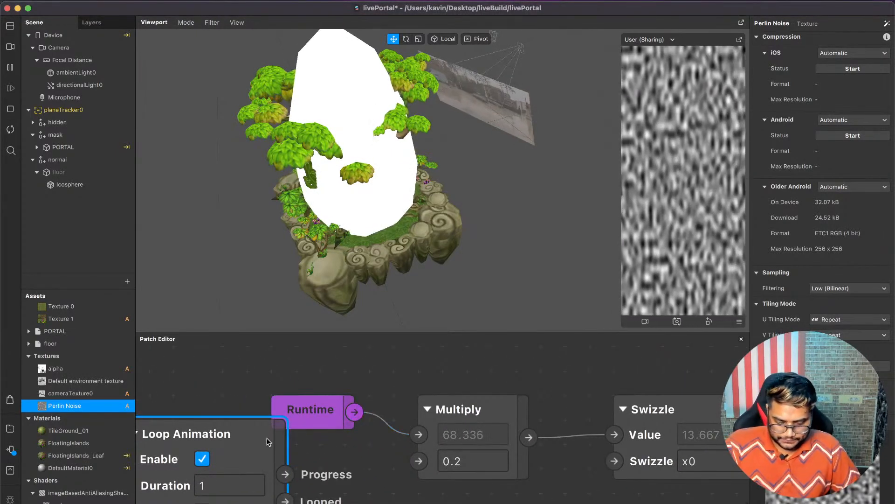
{"action": "key", "text": "BackSpace"}
Delete the Divide patch whose output is unconnected.
{"action": "scroll", "coordinate": [268, 442], "scroll_direction": "down", "scroll_amount": 6, "text": "ctrl"}
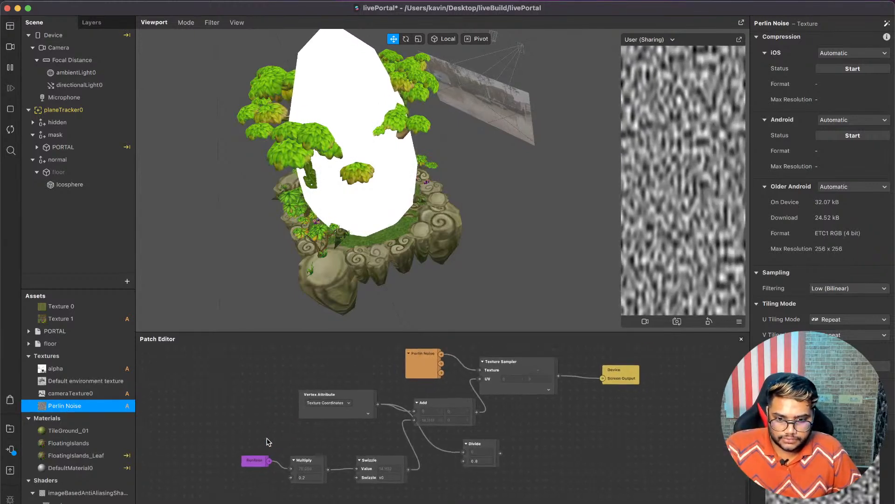
{"action": "scroll", "coordinate": [269, 441], "scroll_direction": "up", "scroll_amount": 5, "text": "ctrl"}
{"action": "left_click", "coordinate": [502, 496]}
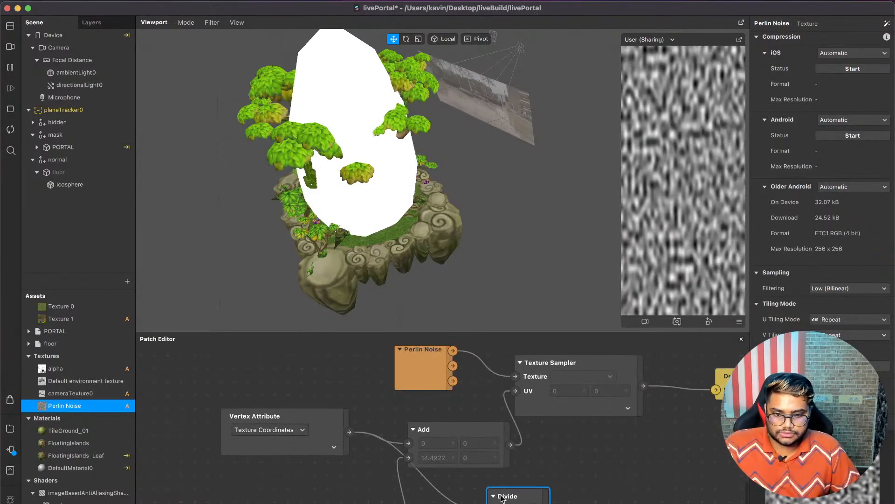
{"action": "key", "text": "BackSpace"}
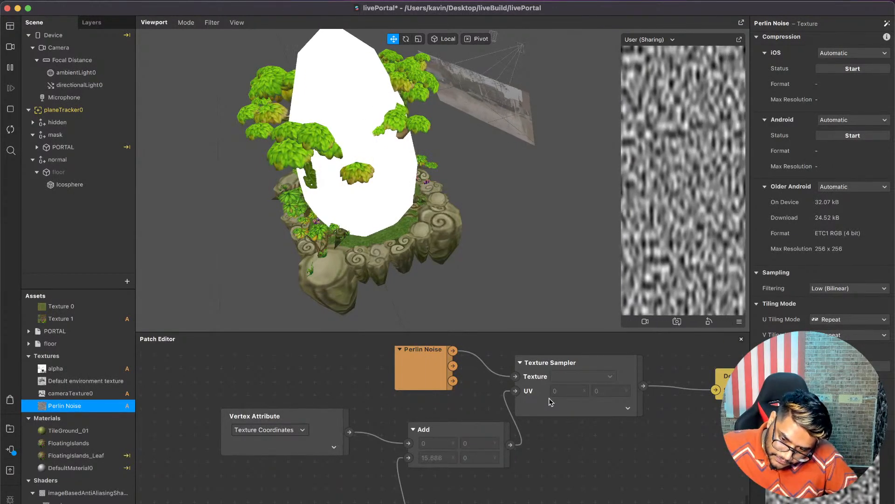
Set the Swizzle patch to 0x while the preview is paused, and resume playback.
{"action": "scroll", "coordinate": [549, 398], "scroll_direction": "left", "scroll_amount": 2}
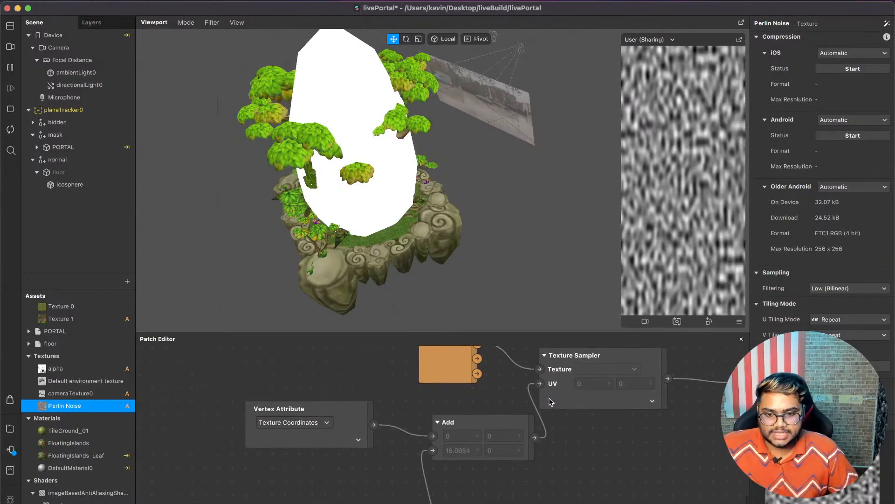
{"action": "scroll", "coordinate": [549, 398], "scroll_direction": "up", "scroll_amount": 3}
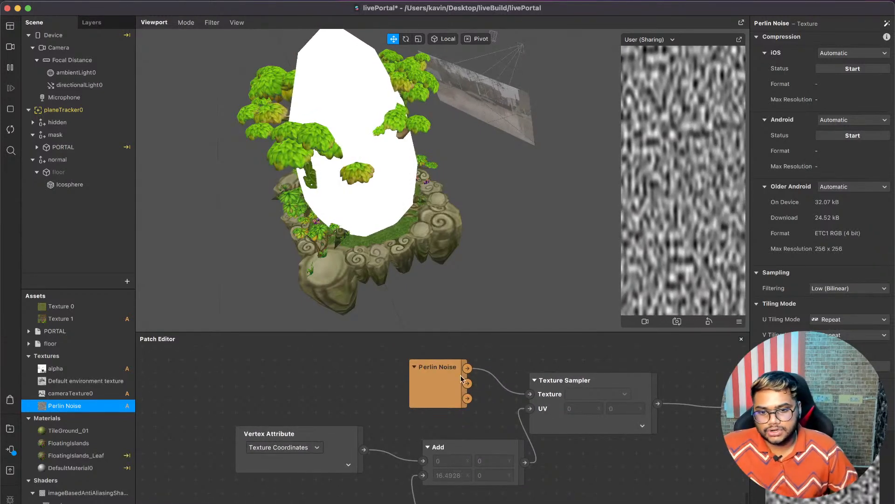
{"action": "left_click", "coordinate": [427, 367]}
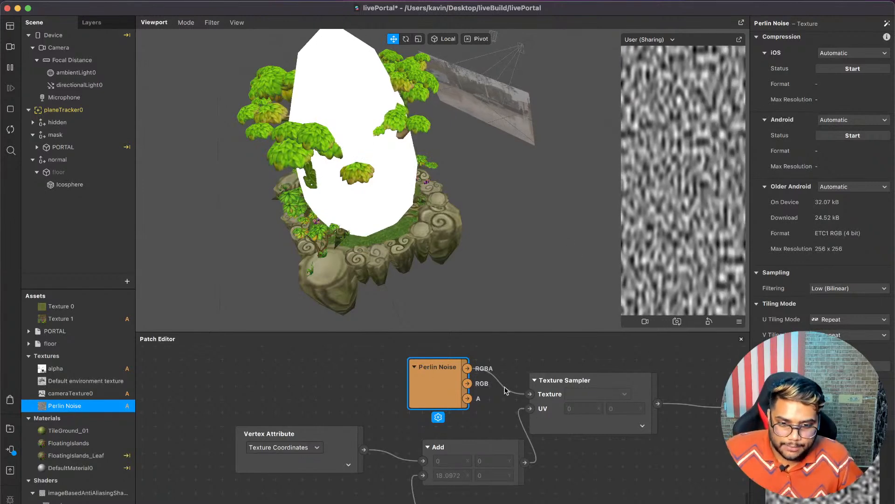
{"action": "scroll", "coordinate": [434, 438], "scroll_direction": "left", "scroll_amount": 4}
{"action": "scroll", "coordinate": [434, 439], "scroll_direction": "down", "scroll_amount": 2}
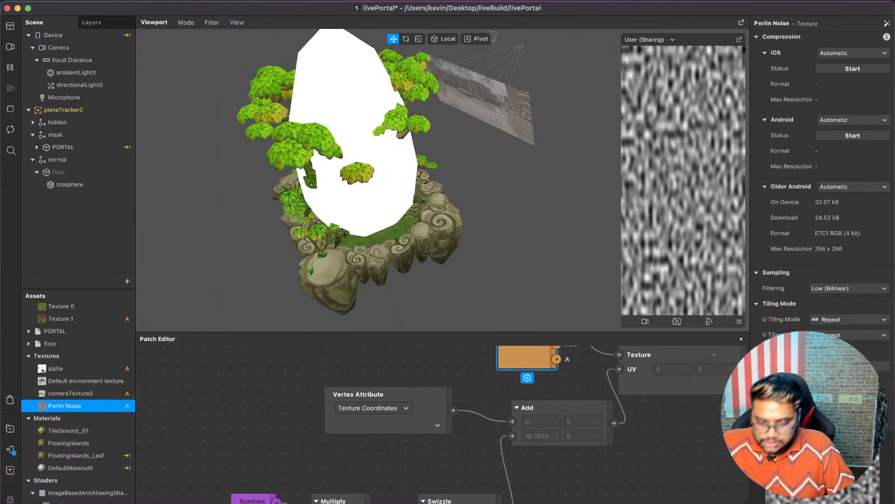
{"action": "left_click", "coordinate": [10, 68]}
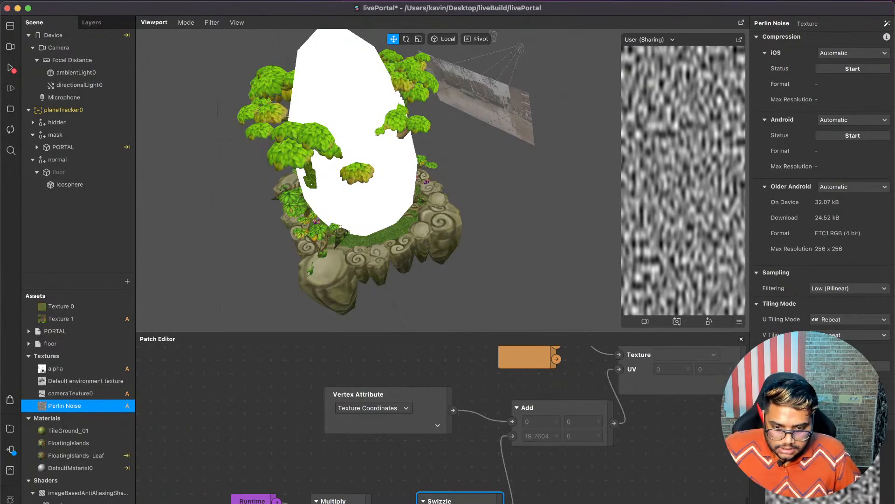
{"action": "left_click", "coordinate": [10, 67]}
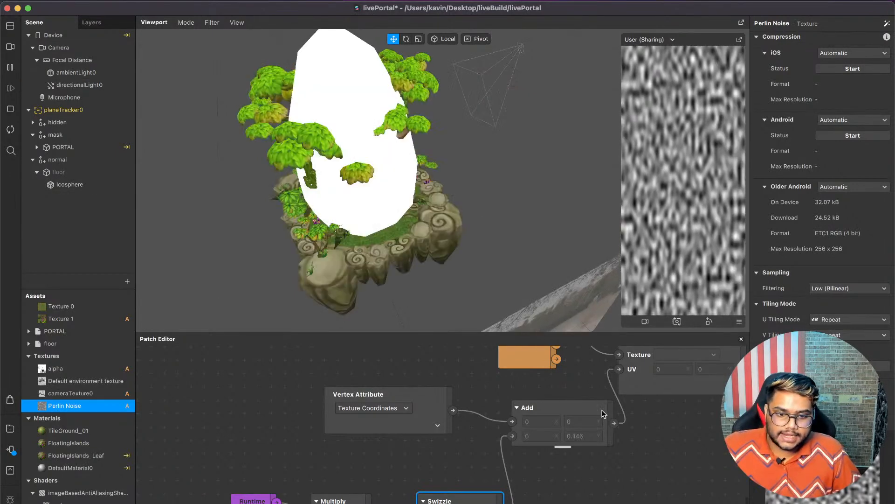
Insert a Multiply patch after the Add patch and connect its output to the Texture Sampler's UV input.
{"action": "scroll", "coordinate": [542, 416], "scroll_direction": "up", "scroll_amount": 3}
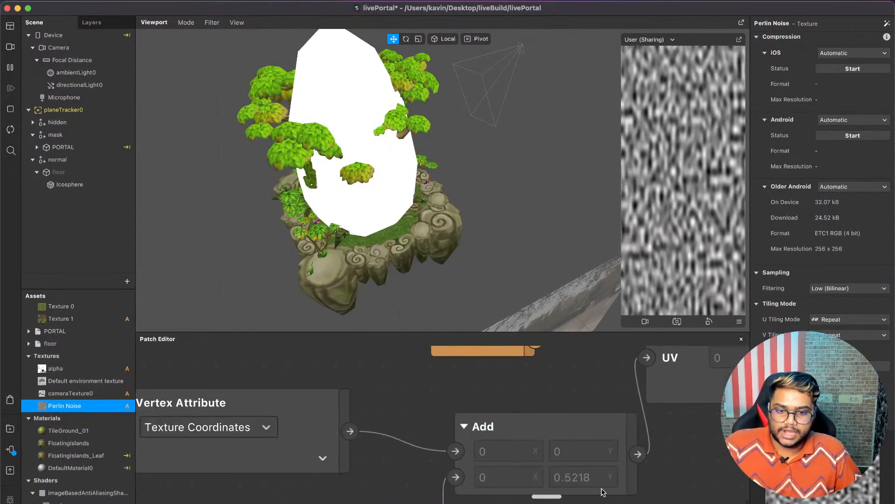
{"action": "scroll", "coordinate": [606, 485], "scroll_direction": "down", "scroll_amount": 5}
{"action": "scroll", "coordinate": [606, 485], "scroll_direction": "left", "scroll_amount": 5}
{"action": "scroll", "coordinate": [640, 486], "scroll_direction": "up", "scroll_amount": 2}
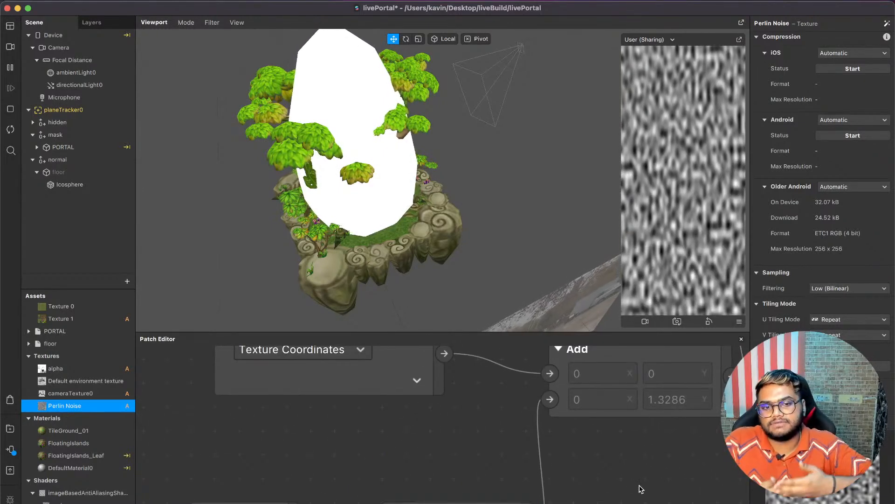
{"action": "scroll", "coordinate": [640, 488], "scroll_direction": "left", "scroll_amount": 1}
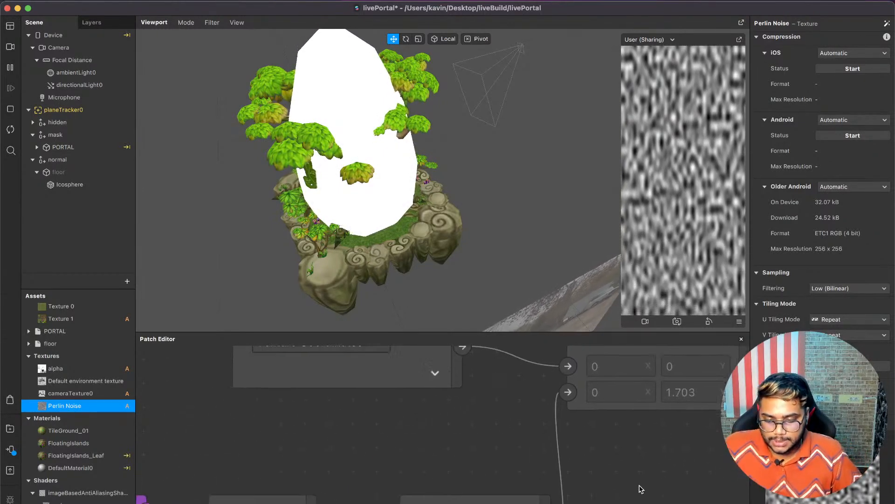
{"action": "scroll", "coordinate": [640, 486], "scroll_direction": "right", "scroll_amount": 10}
{"action": "scroll", "coordinate": [639, 485], "scroll_direction": "up", "scroll_amount": 4}
{"action": "left_click_drag", "start_coordinate": [534, 453], "coordinate": [609, 462]}
{"action": "type", "text": "mul"}
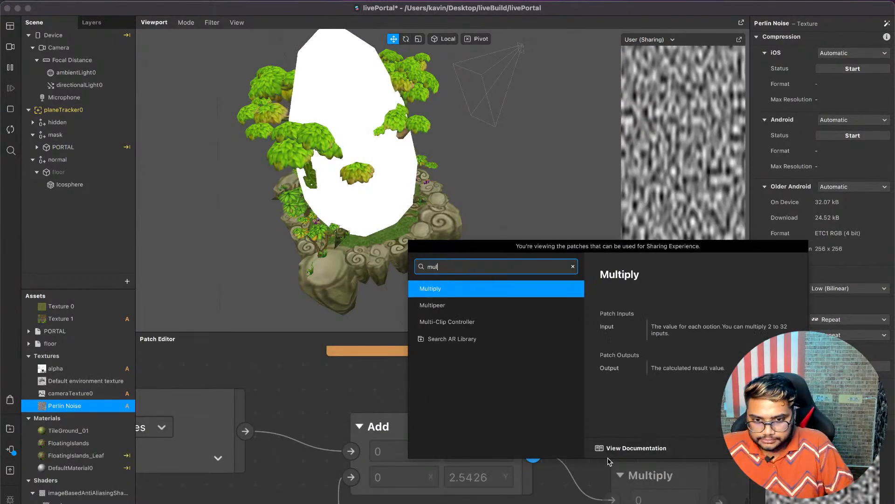
{"action": "key", "text": "Return"}
{"action": "scroll", "coordinate": [609, 462], "scroll_direction": "left", "scroll_amount": 3}
{"action": "left_click_drag", "start_coordinate": [698, 494], "coordinate": [554, 377]}
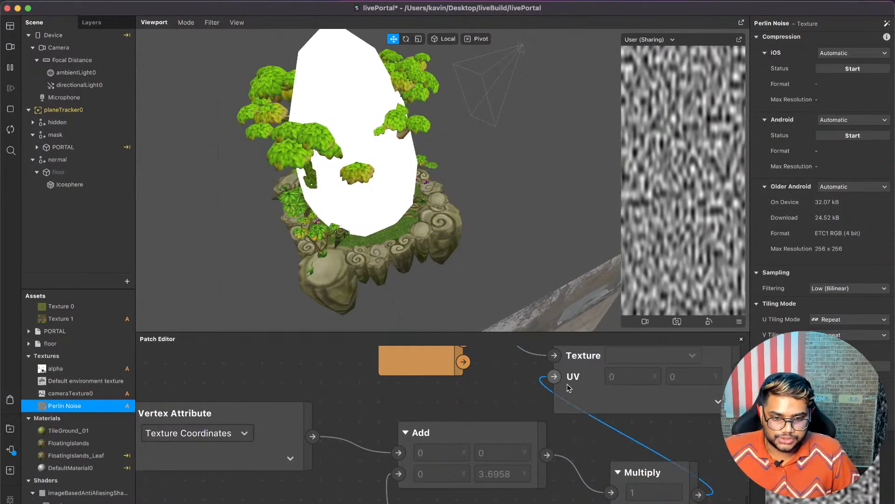
Try the factors 21, -2, 2 and 1.7 in the Multiply patch after Add, and delete that patch.
{"action": "scroll", "coordinate": [606, 467], "scroll_direction": "down", "scroll_amount": 3}
{"action": "left_click", "coordinate": [623, 483]}
{"action": "type", "text": "21"}
{"action": "key", "text": "Return"}
{"action": "left_click", "coordinate": [629, 482]}
{"action": "type", "text": "-2"}
{"action": "key", "text": "Return"}
{"action": "left_click", "coordinate": [628, 482]}
{"action": "type", "text": "2"}
{"action": "left_click", "coordinate": [676, 497]}
{"action": "scroll", "coordinate": [676, 498], "scroll_direction": "down", "scroll_amount": 2}
{"action": "left_click", "coordinate": [626, 439]}
{"action": "type", "text": "1.7"}
{"action": "key", "text": "Return"}
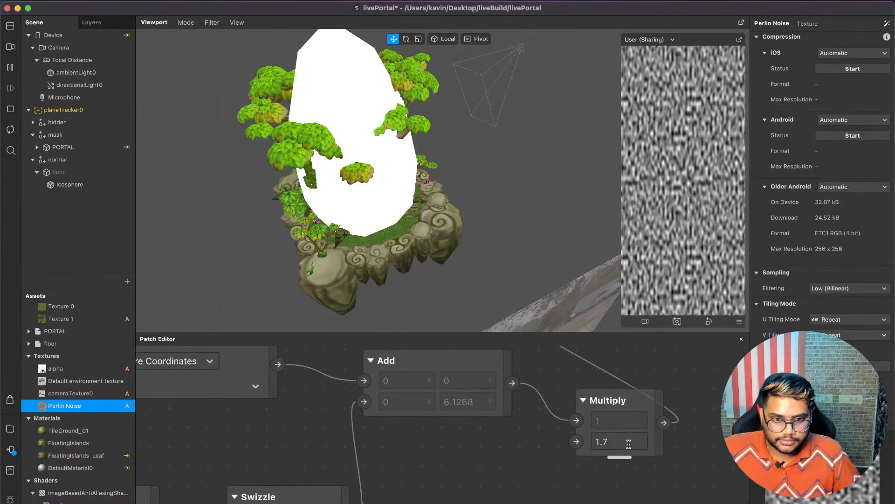
{"action": "left_click", "coordinate": [624, 413]}
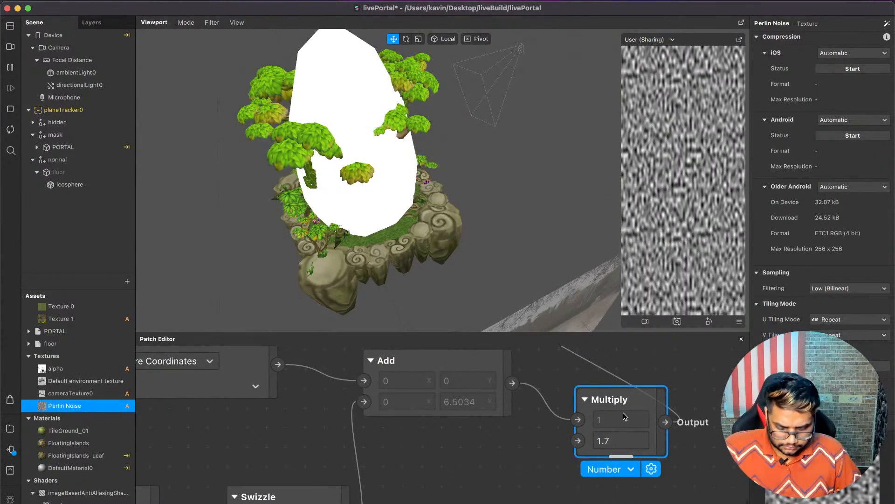
{"action": "key", "text": "BackSpace"}
Add a Divide patch from the Add output and connect it to the Texture Sampler's UV input.
{"action": "left_click_drag", "start_coordinate": [512, 383], "coordinate": [557, 384]}
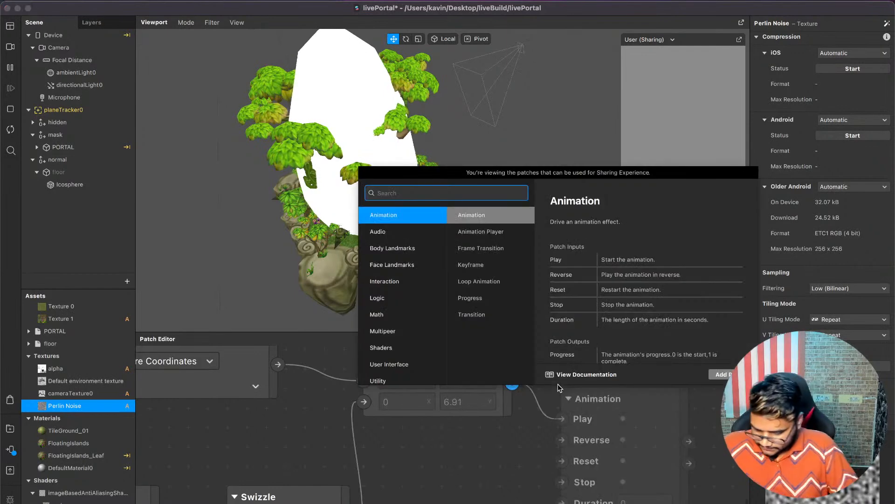
{"action": "type", "text": "dic"}
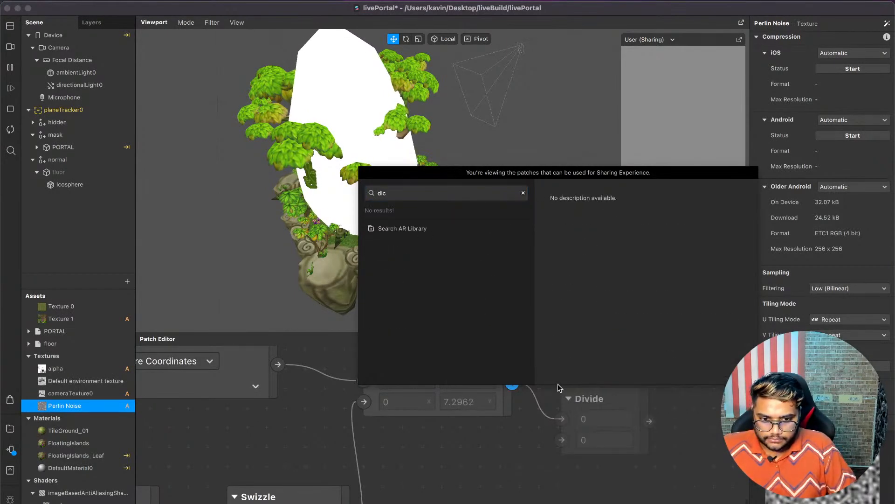
{"action": "left_click", "coordinate": [466, 193]}
{"action": "type", "text": "div"}
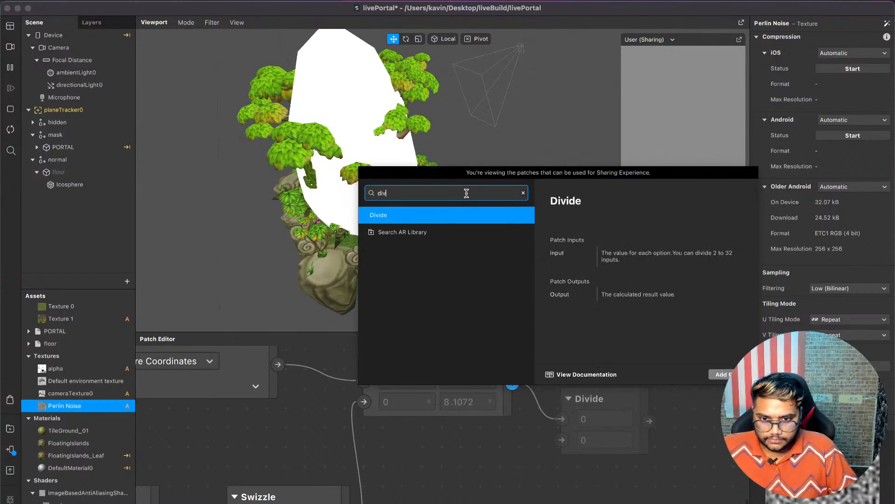
{"action": "key", "text": "Return"}
{"action": "scroll", "coordinate": [477, 201], "scroll_direction": "up", "scroll_amount": 3}
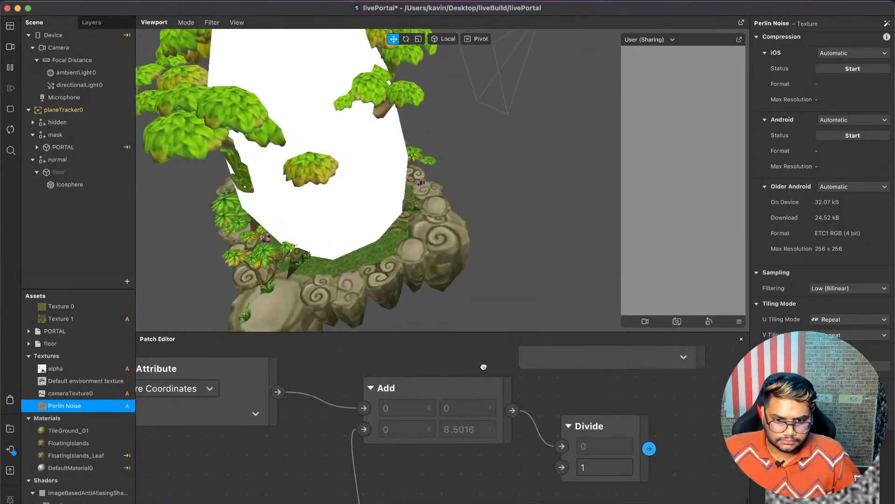
{"action": "scroll", "coordinate": [602, 456], "scroll_direction": "up", "scroll_amount": 4}
{"action": "left_click_drag", "start_coordinate": [633, 501], "coordinate": [503, 388]}
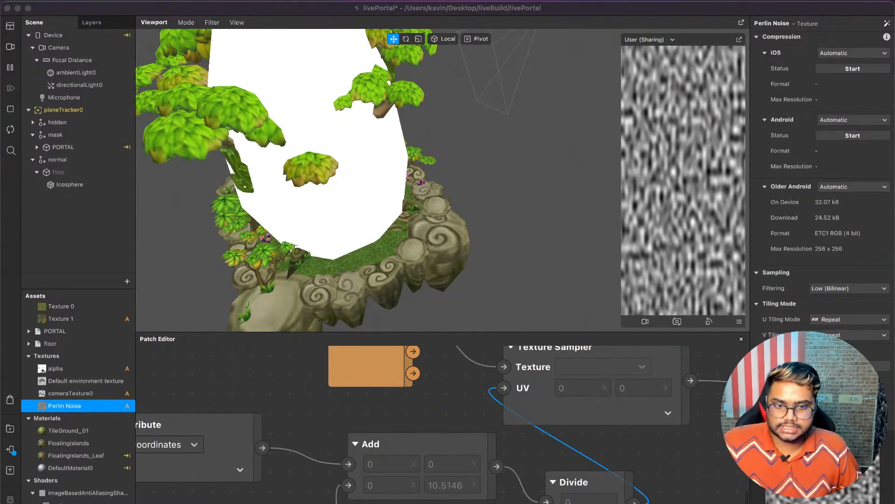
Set the Divide patch's divisor to 2.
{"action": "scroll", "coordinate": [571, 496], "scroll_direction": "down", "scroll_amount": 3}
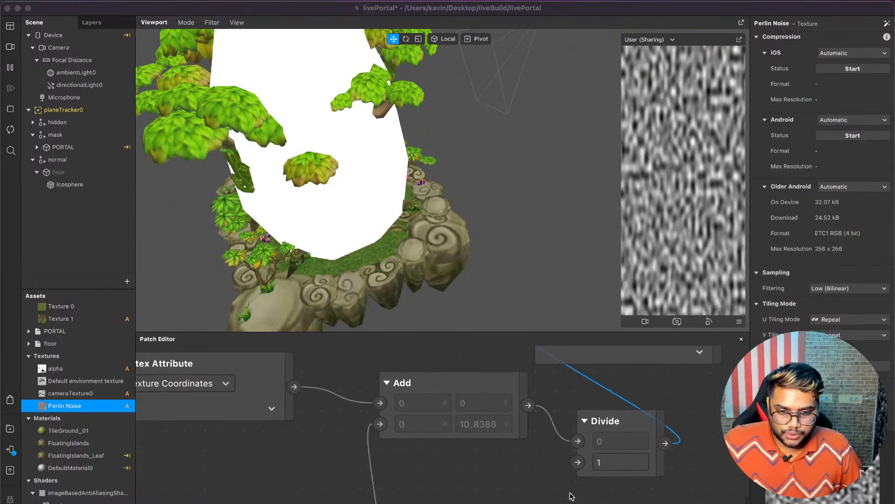
{"action": "left_click", "coordinate": [616, 471]}
{"action": "type", "text": "2"}
{"action": "key", "text": "Return"}
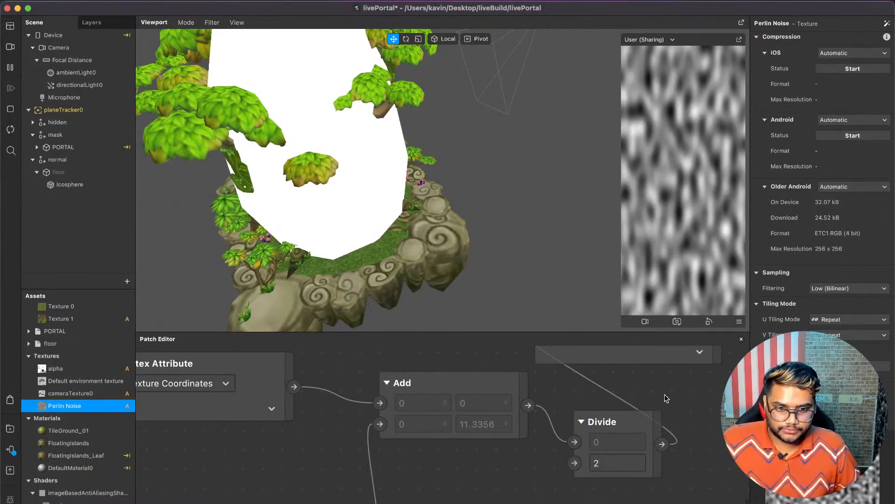
Rearrange the patch graph so the Add and Divide patches line up before the Texture Sampler.
{"action": "scroll", "coordinate": [598, 432], "scroll_direction": "down", "scroll_amount": 5}
{"action": "left_click_drag", "start_coordinate": [632, 499], "coordinate": [320, 420]}
{"action": "left_click_drag", "start_coordinate": [616, 439], "coordinate": [555, 421]}
{"action": "left_click", "coordinate": [514, 454]}
{"action": "left_click_drag", "start_coordinate": [483, 403], "coordinate": [483, 426]}
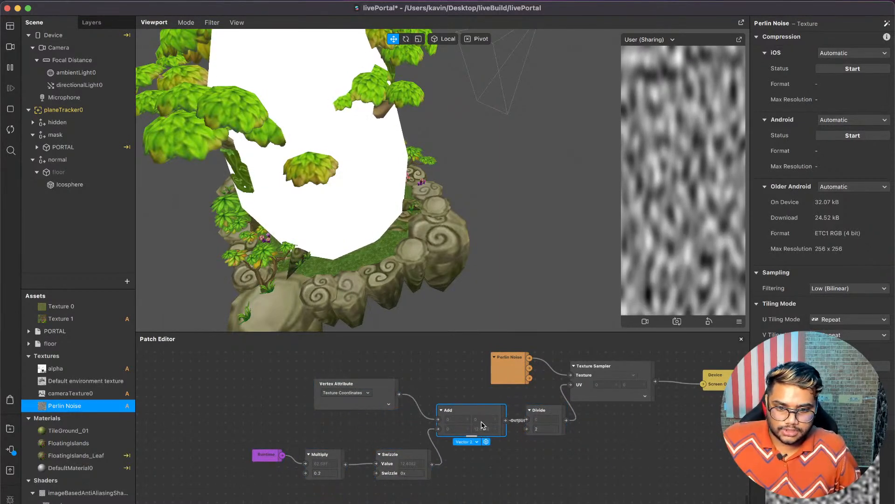
Set the factor of the Multiply patch after Runtime to 0.1.
{"action": "scroll", "coordinate": [481, 422], "scroll_direction": "up", "scroll_amount": 5}
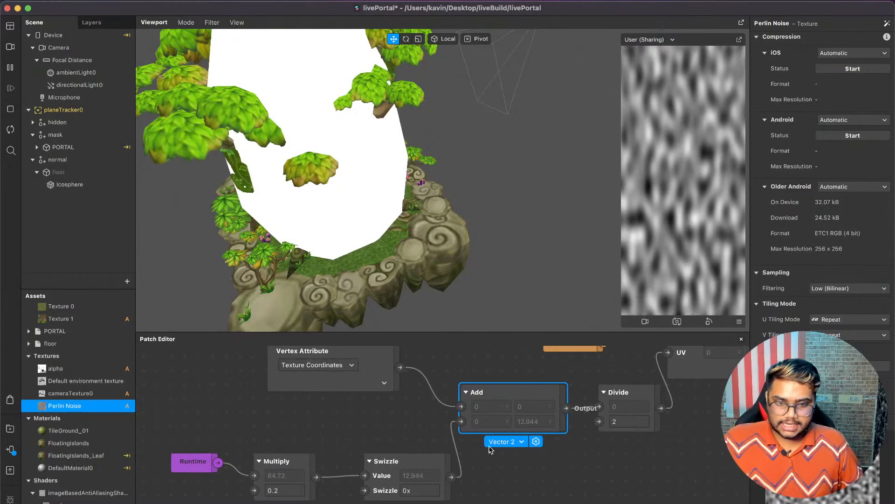
{"action": "left_click", "coordinate": [272, 489]}
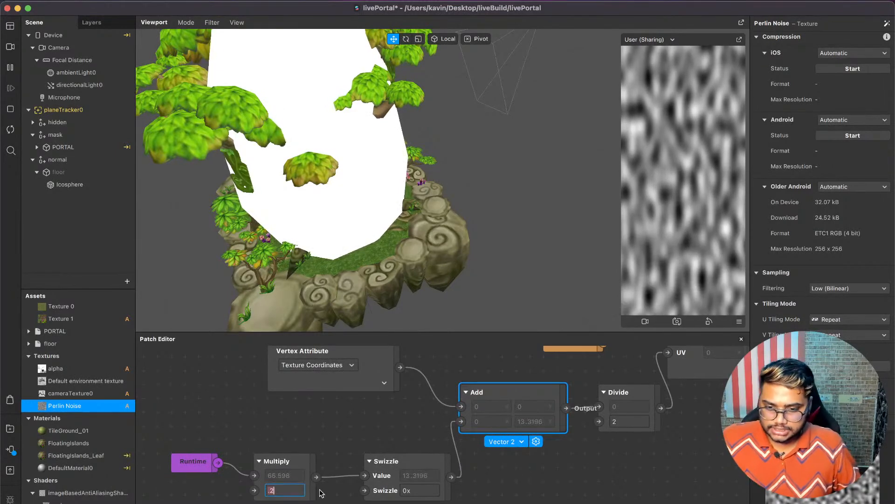
{"action": "type", "text": ".1"}
{"action": "key", "text": "Return"}
{"action": "scroll", "coordinate": [557, 444], "scroll_direction": "down", "scroll_amount": 5}
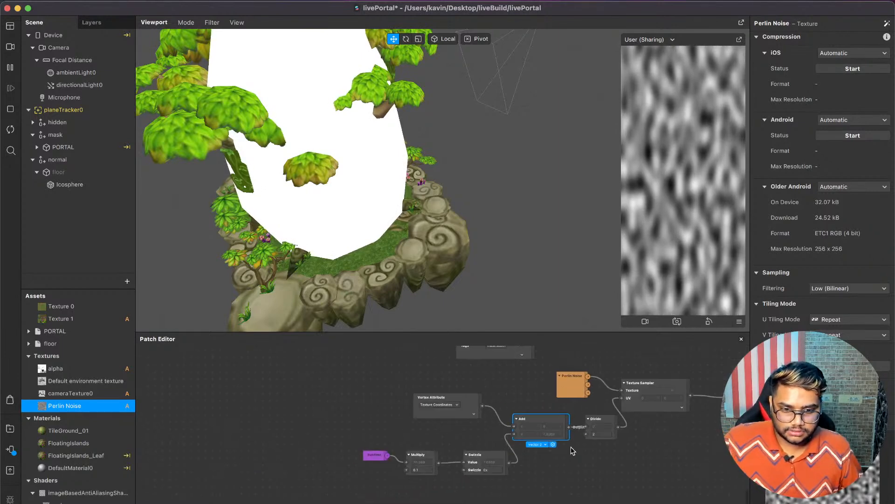
Connect the final Mix patch's output back to the Device patch's Screen Output.
{"action": "left_click_drag", "start_coordinate": [663, 496], "coordinate": [314, 395]}
{"action": "scroll", "coordinate": [638, 404], "scroll_direction": "right", "scroll_amount": 10}
{"action": "scroll", "coordinate": [560, 401], "scroll_direction": "up", "scroll_amount": 4}
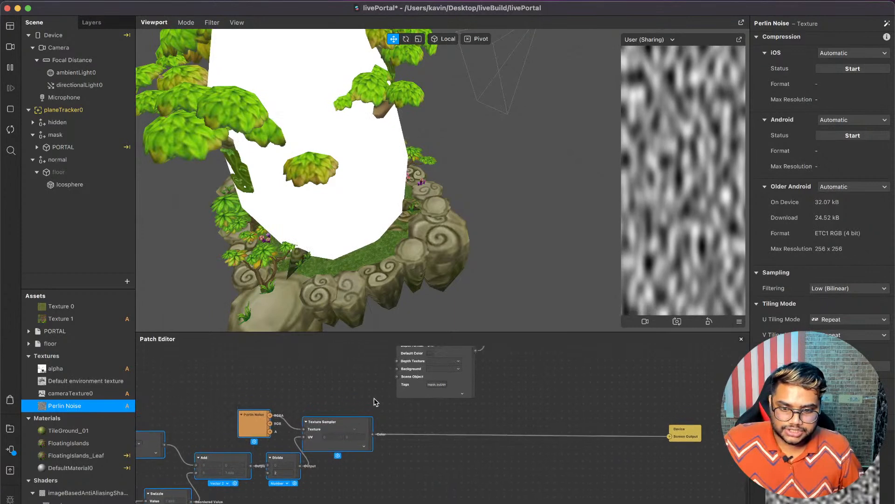
{"action": "scroll", "coordinate": [510, 400], "scroll_direction": "right", "scroll_amount": 3}
{"action": "scroll", "coordinate": [536, 402], "scroll_direction": "up", "scroll_amount": 3}
{"action": "left_click_drag", "start_coordinate": [595, 410], "coordinate": [659, 403]}
{"action": "scroll", "coordinate": [659, 403], "scroll_direction": "left", "scroll_amount": 3}
{"action": "scroll", "coordinate": [659, 403], "scroll_direction": "down", "scroll_amount": 2}
{"action": "scroll", "coordinate": [398, 496], "scroll_direction": "left", "scroll_amount": 5}
{"action": "scroll", "coordinate": [397, 496], "scroll_direction": "down", "scroll_amount": 3}
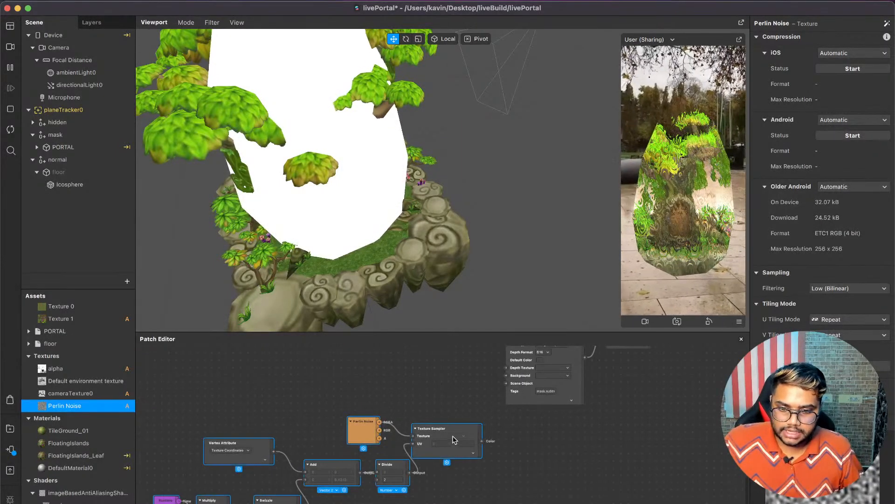
Connect the noise Texture Sampler's Color output to the Distortion Texture input of the Texture Distortion Shader.
{"action": "scroll", "coordinate": [453, 440], "scroll_direction": "right", "scroll_amount": 4}
{"action": "scroll", "coordinate": [453, 439], "scroll_direction": "down", "scroll_amount": 2}
{"action": "scroll", "coordinate": [433, 436], "scroll_direction": "up", "scroll_amount": 2}
{"action": "left_click_drag", "start_coordinate": [410, 434], "coordinate": [530, 368]}
{"action": "left_click", "coordinate": [437, 421]}
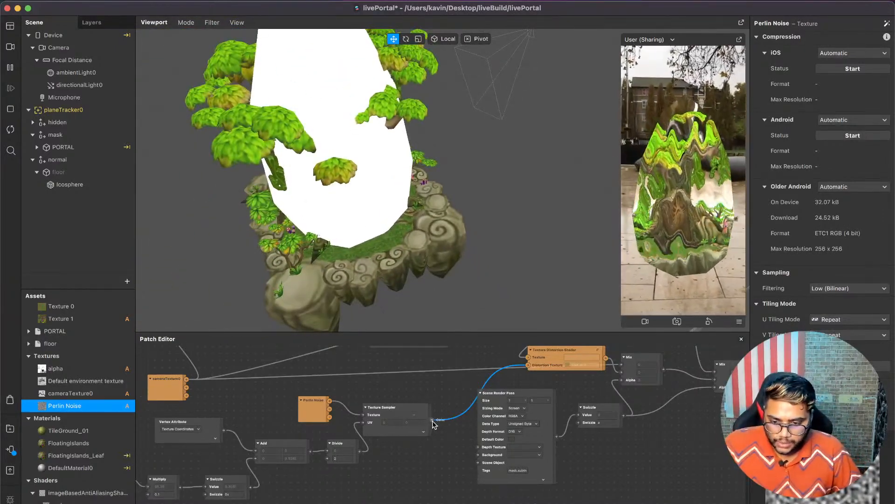
Add a Swizzle patch from the noise Texture Sampler's Color output and place it past the Scene Render Pass.
{"action": "left_click_drag", "start_coordinate": [434, 422], "coordinate": [450, 449]}
{"action": "type", "text": "sw"}
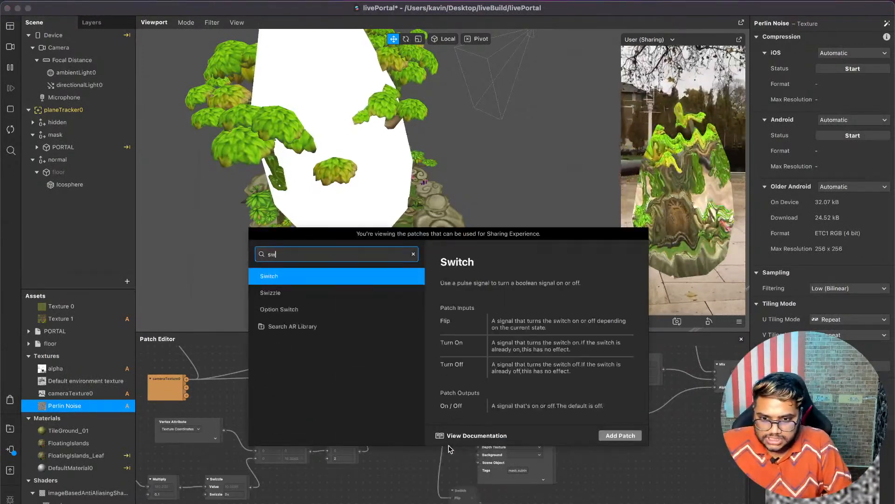
{"action": "key", "text": "Down"}
{"action": "key", "text": "Return"}
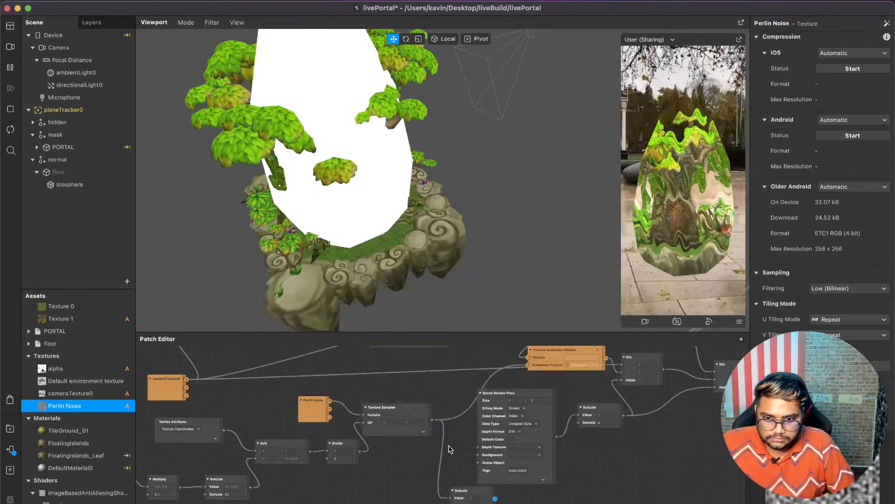
{"action": "left_click_drag", "start_coordinate": [462, 490], "coordinate": [625, 471]}
{"action": "scroll", "coordinate": [625, 472], "scroll_direction": "right", "scroll_amount": 5}
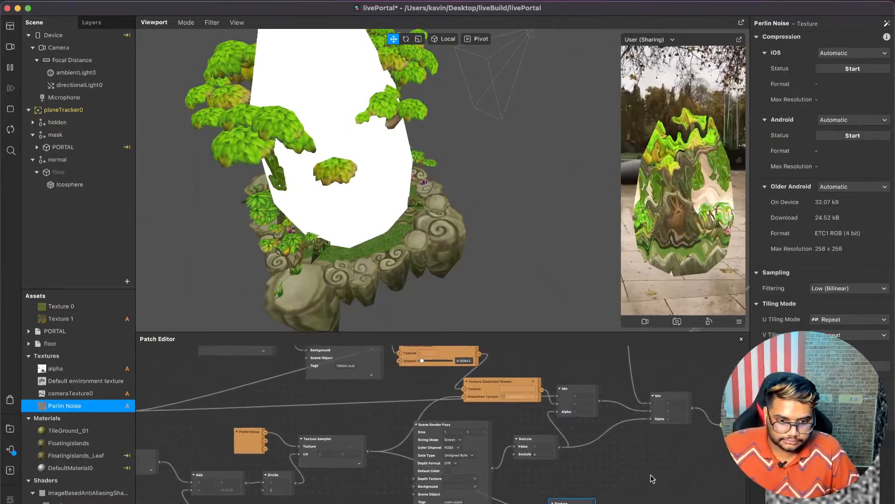
{"action": "double_click", "coordinate": [695, 449]}
{"action": "left_click", "coordinate": [695, 448]}
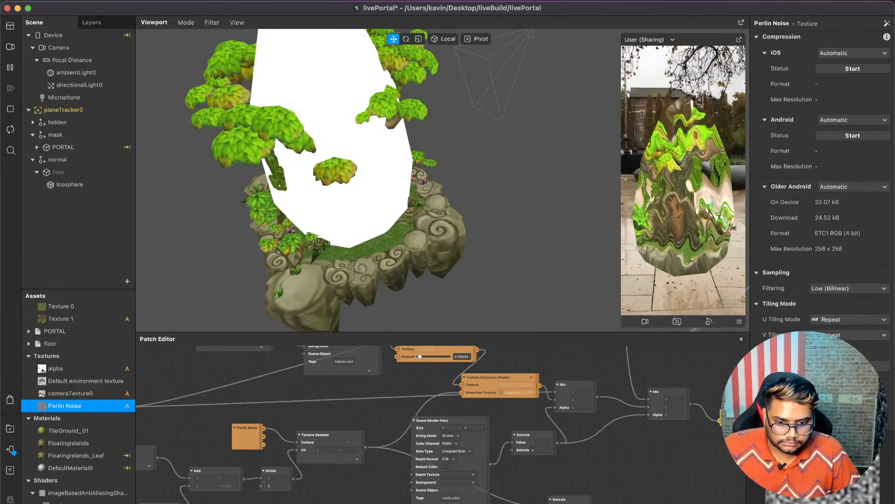
{"action": "double_click", "coordinate": [717, 422]}
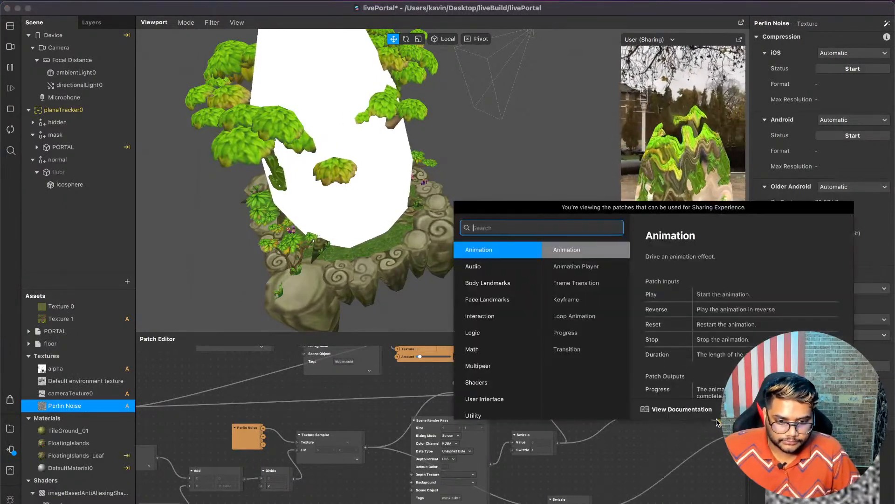
{"action": "left_click", "coordinate": [708, 428]}
Move the new Swizzle and Device patches closer together and preview the Swizzle output through Screen Output.
{"action": "left_click_drag", "start_coordinate": [570, 503], "coordinate": [570, 464]}
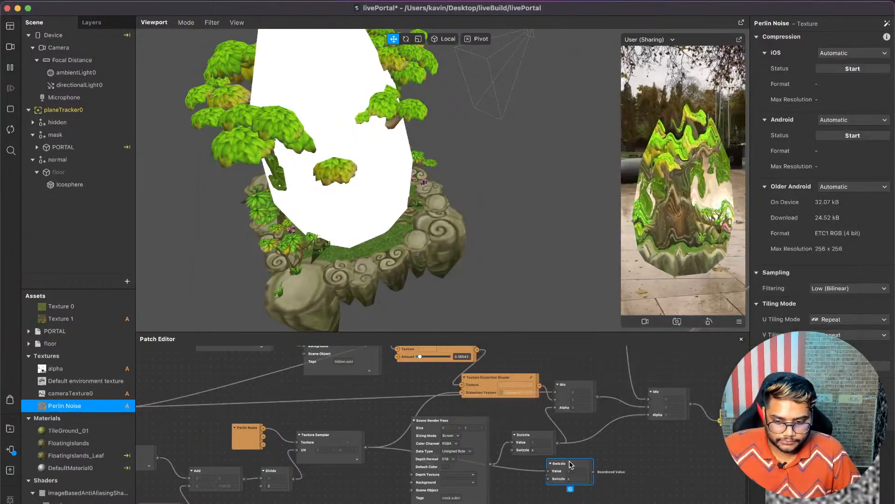
{"action": "scroll", "coordinate": [570, 464], "scroll_direction": "up", "scroll_amount": 5}
{"action": "scroll", "coordinate": [570, 464], "scroll_direction": "left", "scroll_amount": 10}
{"action": "scroll", "coordinate": [570, 464], "scroll_direction": "up", "scroll_amount": 8}
{"action": "scroll", "coordinate": [570, 464], "scroll_direction": "down", "scroll_amount": 2}
{"action": "scroll", "coordinate": [571, 464], "scroll_direction": "down", "scroll_amount": 2}
{"action": "scroll", "coordinate": [571, 465], "scroll_direction": "right", "scroll_amount": 15}
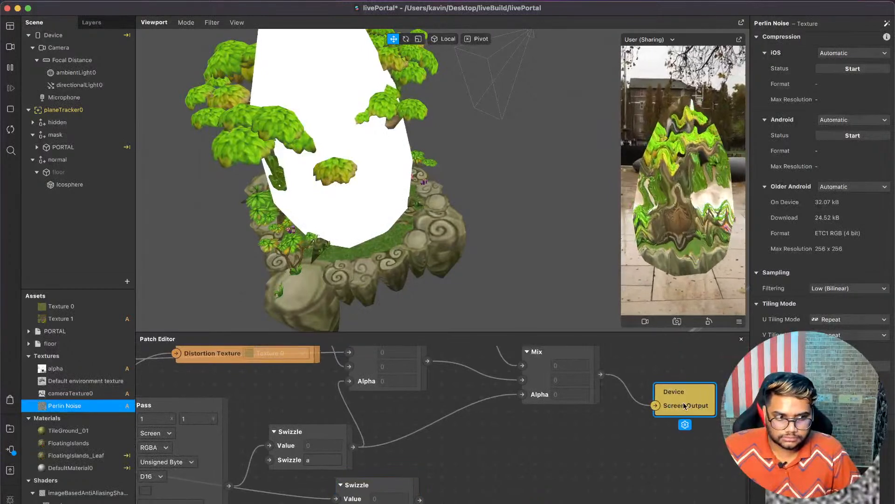
{"action": "left_click_drag", "start_coordinate": [684, 402], "coordinate": [618, 461]}
{"action": "left_click_drag", "start_coordinate": [420, 499], "coordinate": [589, 458]}
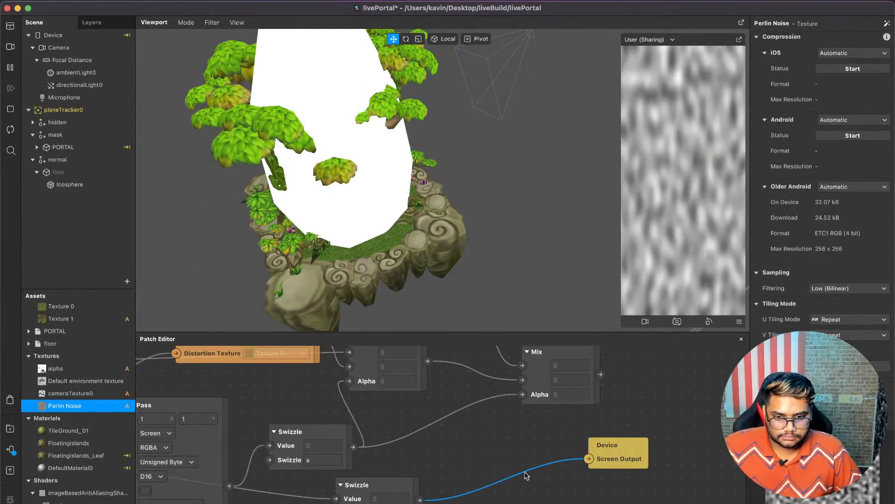
Reconnect the final Mix patch's output to the Device patch's Screen Output, with Device placed beside Mix.
{"action": "scroll", "coordinate": [447, 501], "scroll_direction": "left", "scroll_amount": 5}
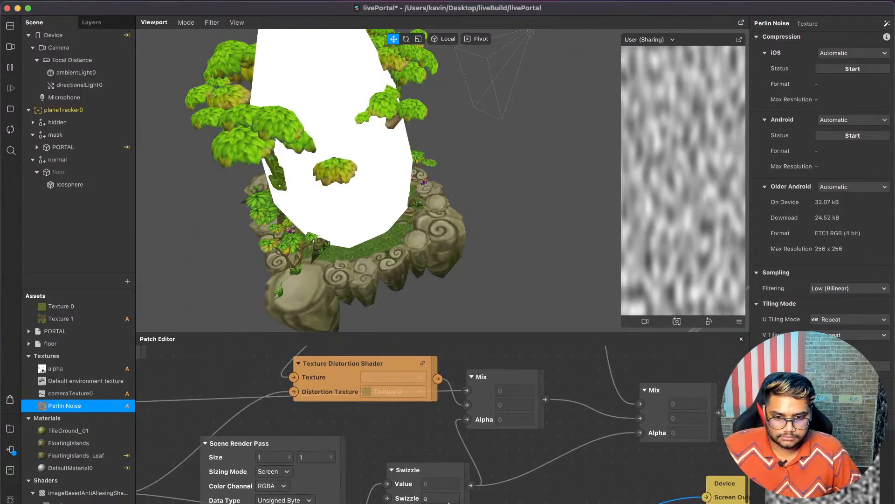
{"action": "key", "text": "super+v"}
{"action": "left_click_drag", "start_coordinate": [270, 432], "coordinate": [293, 392]}
{"action": "scroll", "coordinate": [306, 391], "scroll_direction": "right", "scroll_amount": 5}
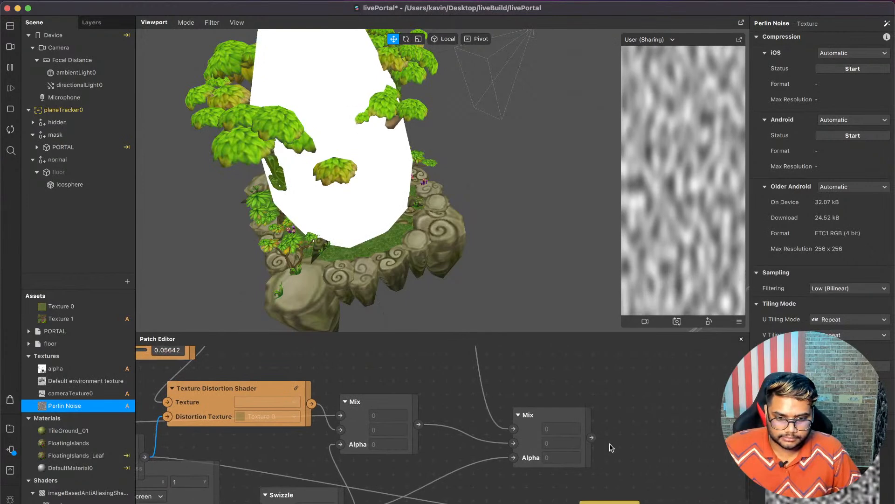
{"action": "left_click_drag", "start_coordinate": [591, 437], "coordinate": [660, 448]}
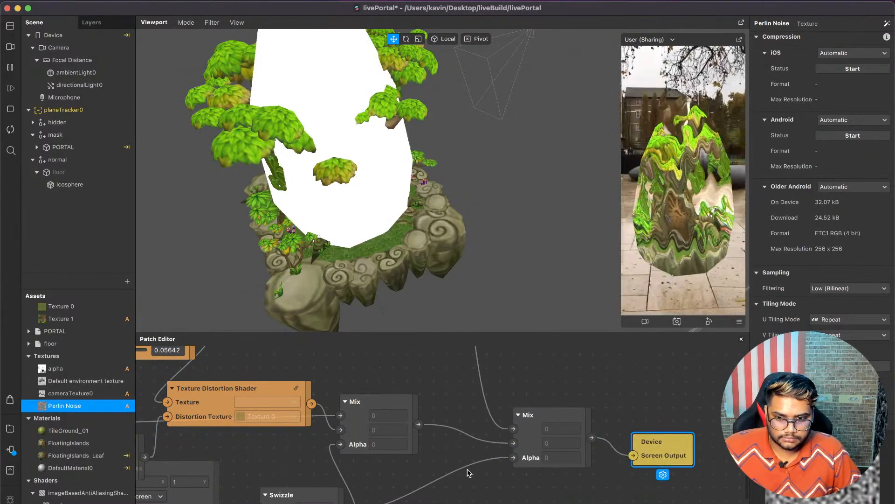
Move the new Swizzle patch beside the Scene Render Pass and connect its output to the Distortion Texture input.
{"action": "scroll", "coordinate": [469, 472], "scroll_direction": "left", "scroll_amount": 10}
{"action": "left_click_drag", "start_coordinate": [325, 406], "coordinate": [314, 393]}
{"action": "scroll", "coordinate": [314, 392], "scroll_direction": "left", "scroll_amount": 10}
Try the divisors 3 and 4 in the Divide patch before the Texture Sampler, and set it to 5.
{"action": "scroll", "coordinate": [315, 393], "scroll_direction": "down", "scroll_amount": 3}
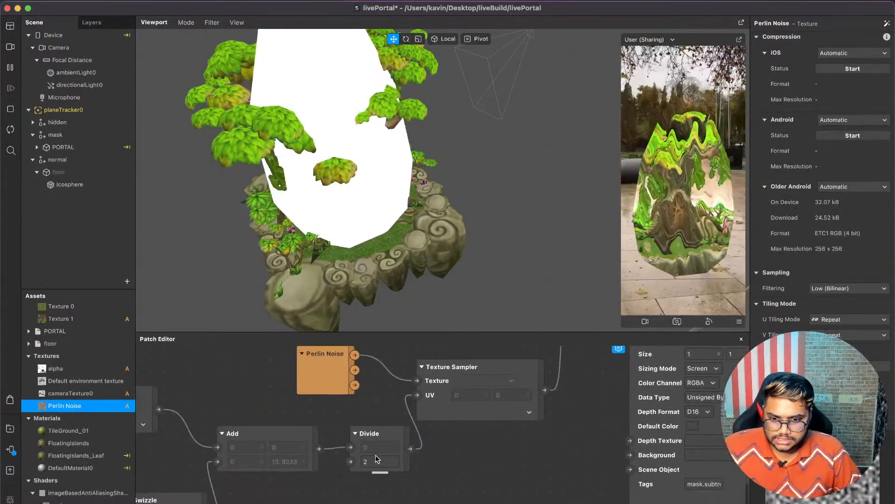
{"action": "left_click", "coordinate": [373, 459]}
{"action": "type", "text": "23"}
{"action": "key", "text": "BackSpace"}
{"action": "type", "text": "3"}
{"action": "key", "text": "Return"}
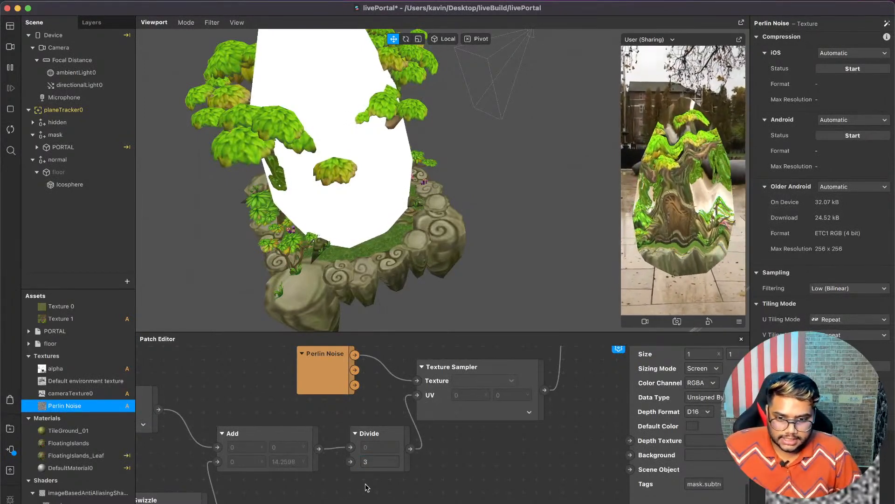
{"action": "left_click", "coordinate": [381, 462]}
{"action": "type", "text": "4"}
{"action": "key", "text": "Return"}
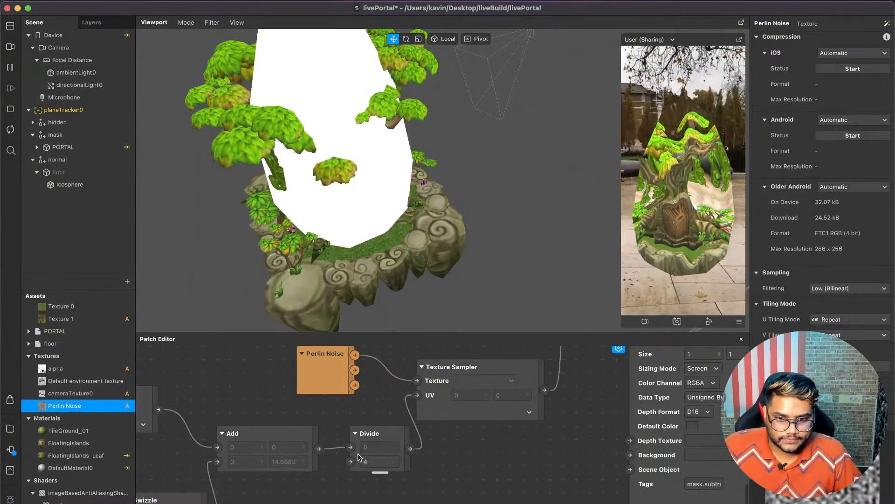
{"action": "left_click", "coordinate": [381, 460]}
{"action": "type", "text": "5"}
{"action": "key", "text": "Return"}
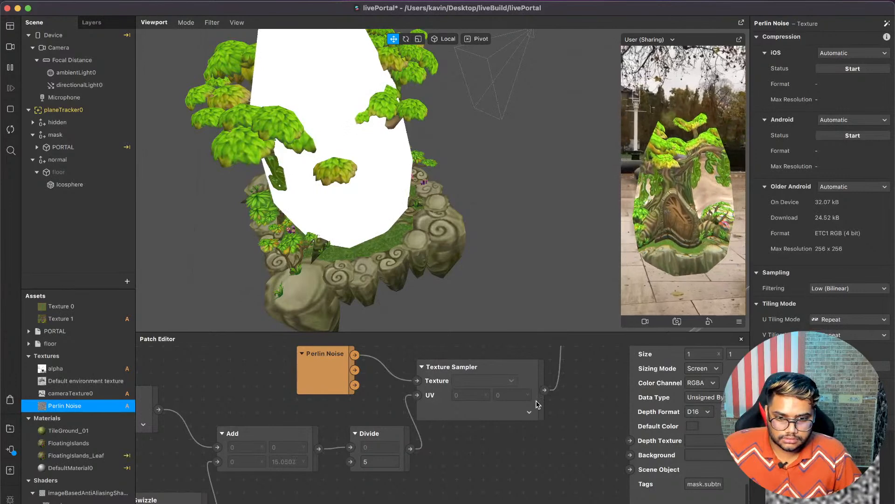
Shift the Scene Render Pass and the noise Swizzle patch to make room before the Texture Distortion Shader.
{"action": "scroll", "coordinate": [537, 403], "scroll_direction": "right", "scroll_amount": 5}
{"action": "scroll", "coordinate": [537, 404], "scroll_direction": "up", "scroll_amount": 3}
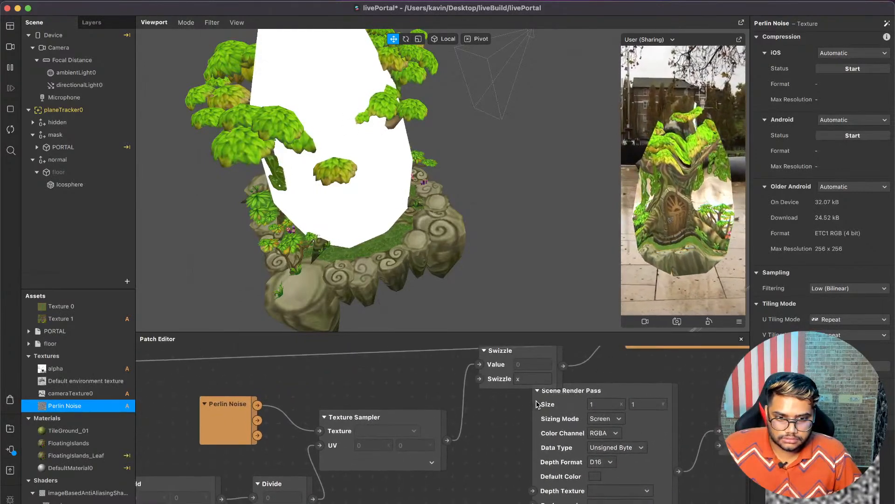
{"action": "scroll", "coordinate": [537, 404], "scroll_direction": "right", "scroll_amount": 5}
{"action": "scroll", "coordinate": [537, 403], "scroll_direction": "up", "scroll_amount": 2}
{"action": "left_click_drag", "start_coordinate": [537, 406], "coordinate": [566, 410]}
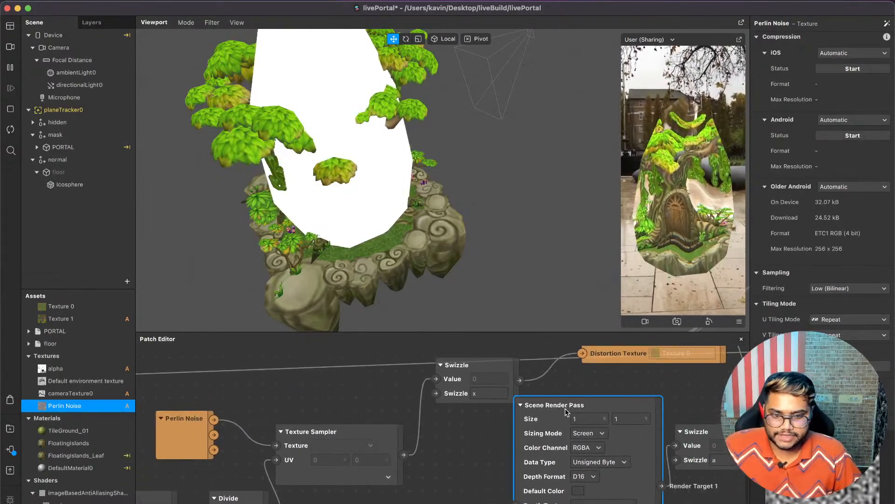
{"action": "left_click_drag", "start_coordinate": [461, 377], "coordinate": [381, 391]}
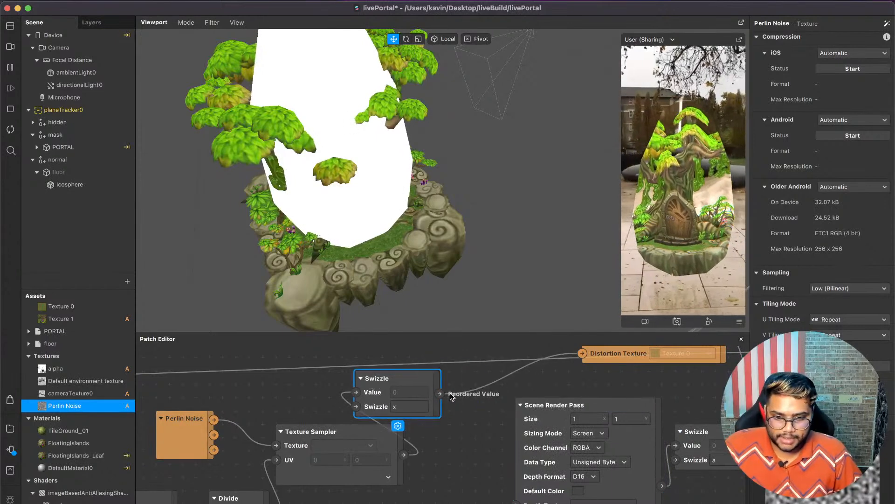
Add a Multiply patch from the noise Swizzle output, connect it to Distortion Texture, and place it above the Scene Render Pass.
{"action": "left_click_drag", "start_coordinate": [440, 394], "coordinate": [460, 404]}
{"action": "type", "text": "mul"}
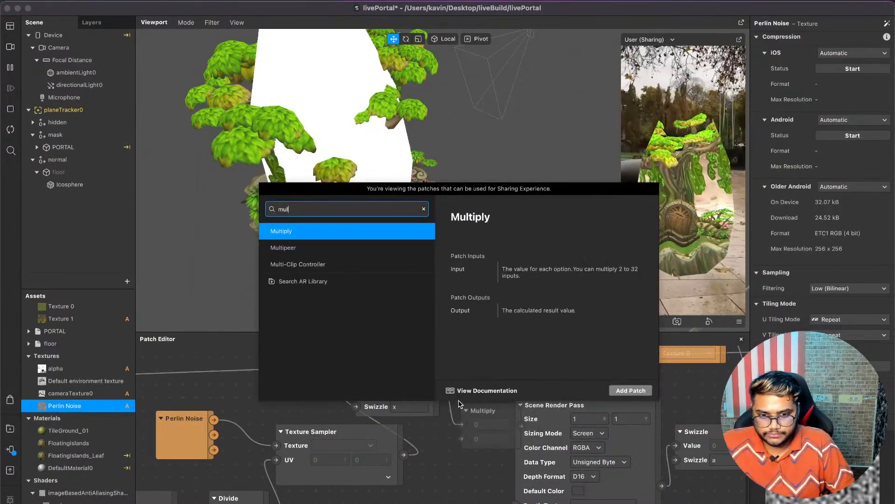
{"action": "key", "text": "Return"}
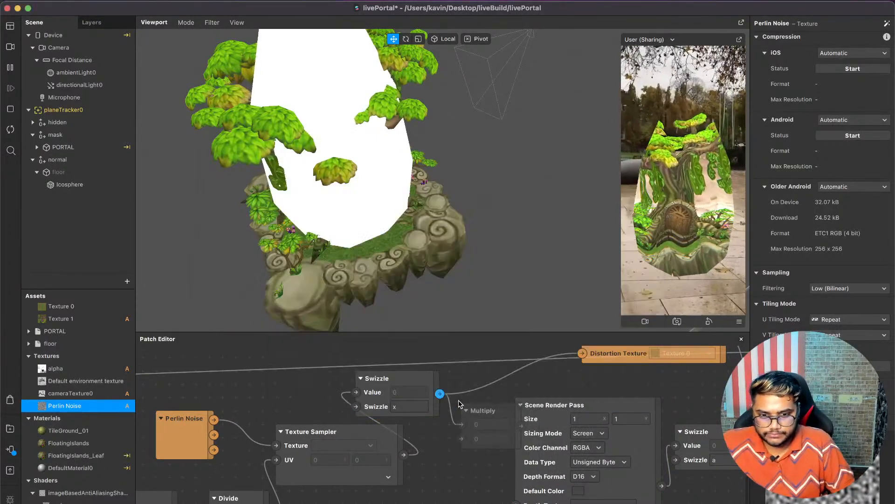
{"action": "left_click_drag", "start_coordinate": [522, 426], "coordinate": [580, 358]}
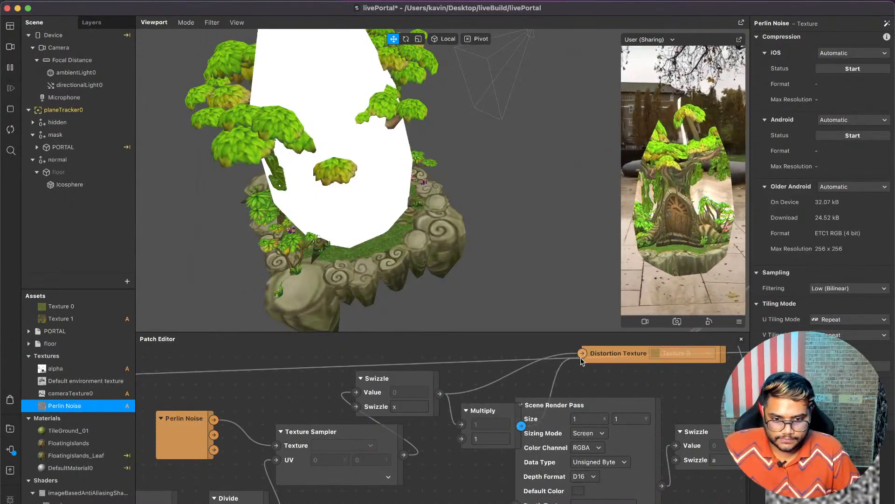
{"action": "left_click_drag", "start_coordinate": [484, 416], "coordinate": [485, 357]}
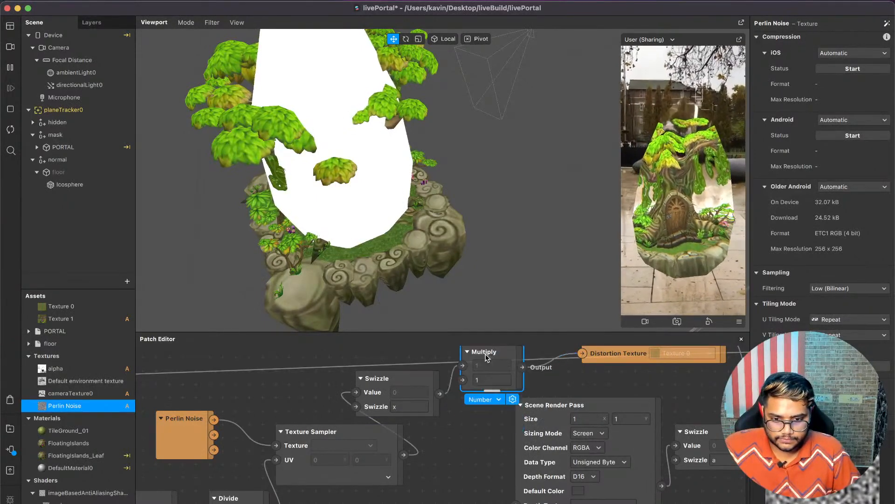
Set the factor of the Multiply patch feeding Distortion Texture to 0.2.
{"action": "left_click", "coordinate": [485, 380]}
{"action": "type", "text": ".2"}
{"action": "key", "text": "Return"}
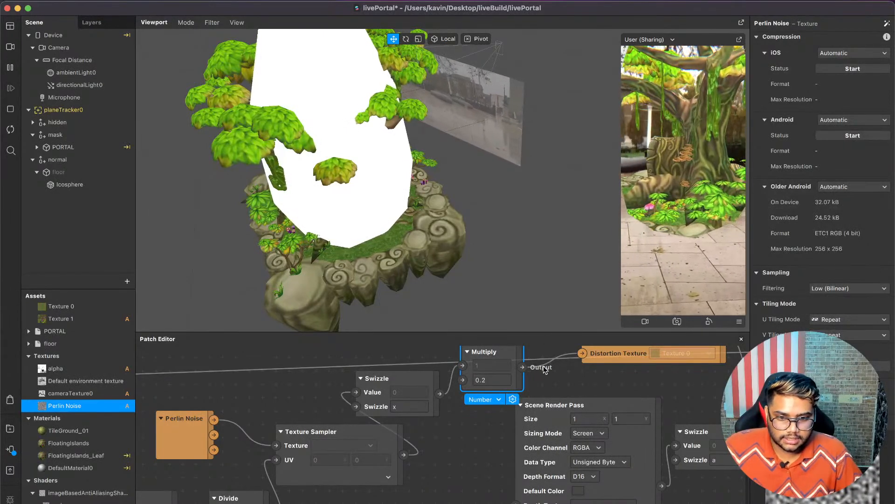
Try the factors 1 and 0.1 in the Multiply patch feeding Distortion Texture.
{"action": "scroll", "coordinate": [535, 379], "scroll_direction": "down", "scroll_amount": 4}
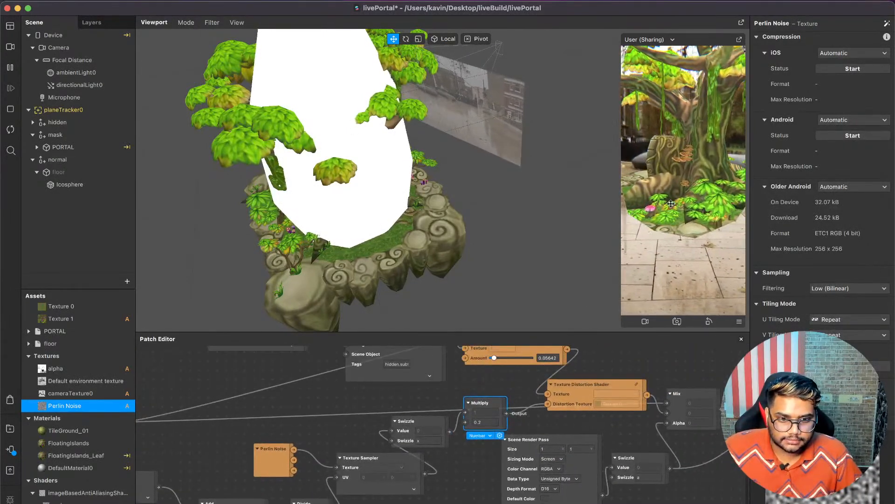
{"action": "left_click", "coordinate": [490, 421]}
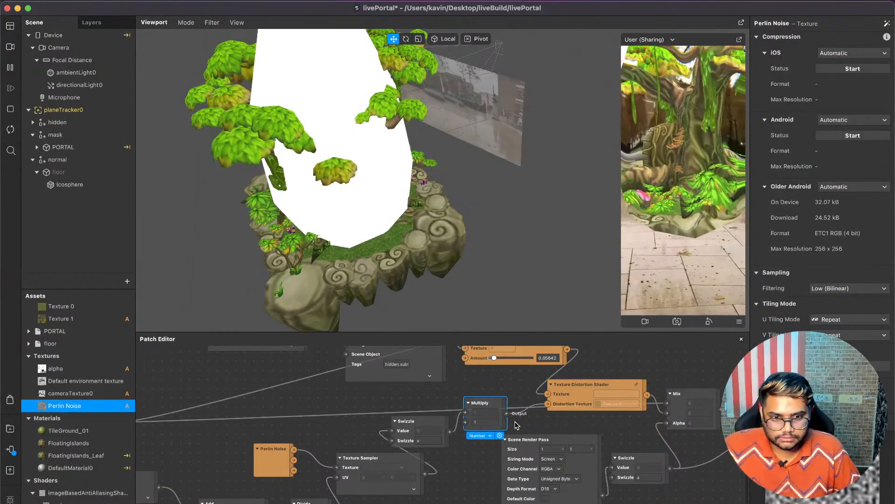
{"action": "left_click", "coordinate": [491, 422]}
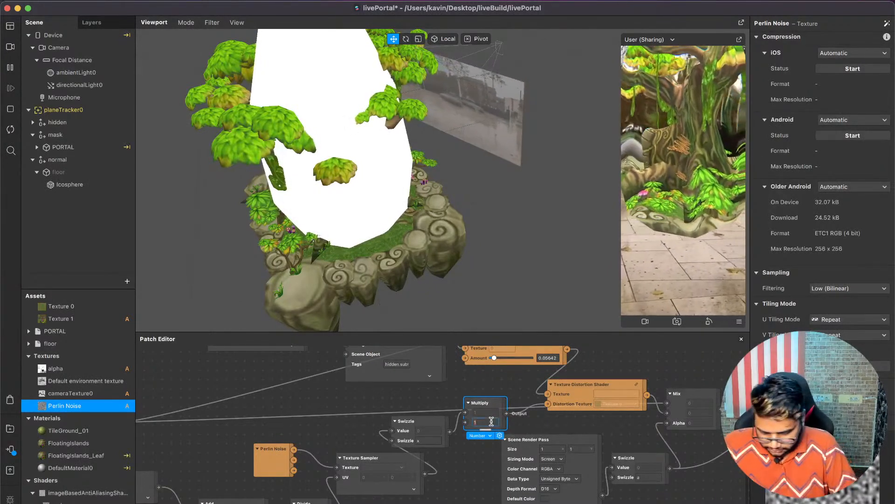
{"action": "key", "text": "Return"}
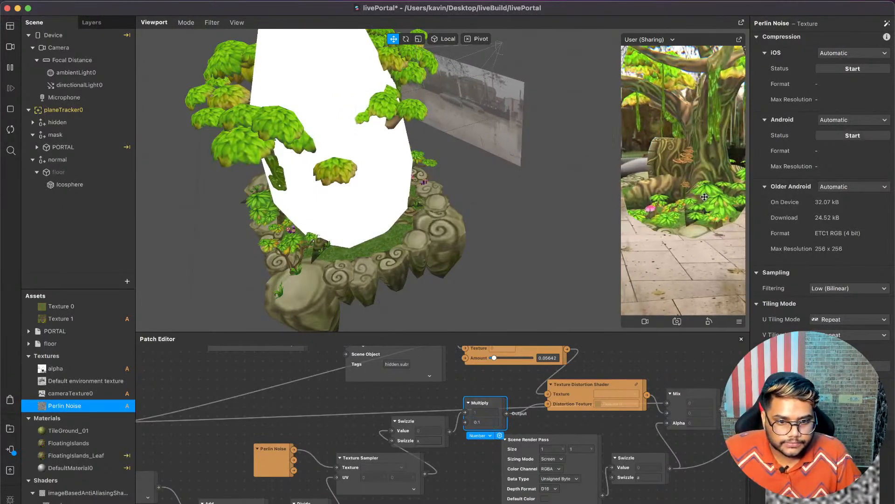
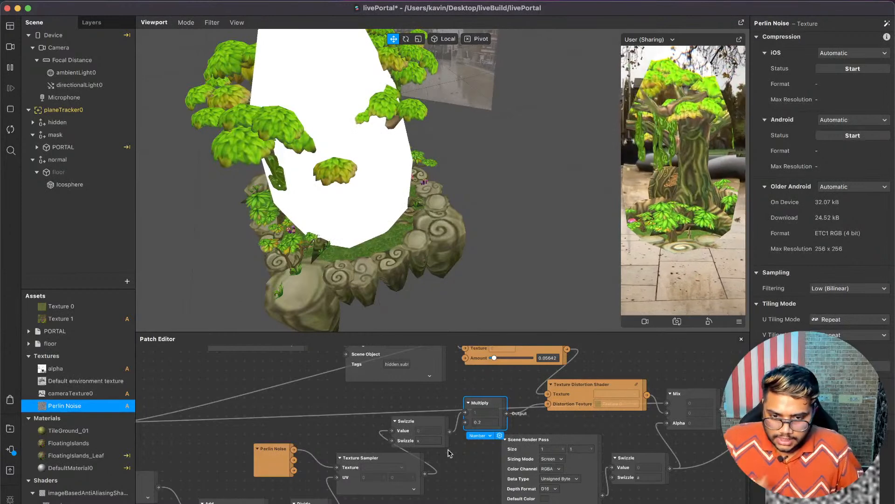
Set the factor of the Multiply patch feeding Distortion Texture to 0.15 and save the project.
{"action": "scroll", "coordinate": [493, 422], "scroll_direction": "up", "scroll_amount": 3}
{"action": "left_click", "coordinate": [493, 422]}
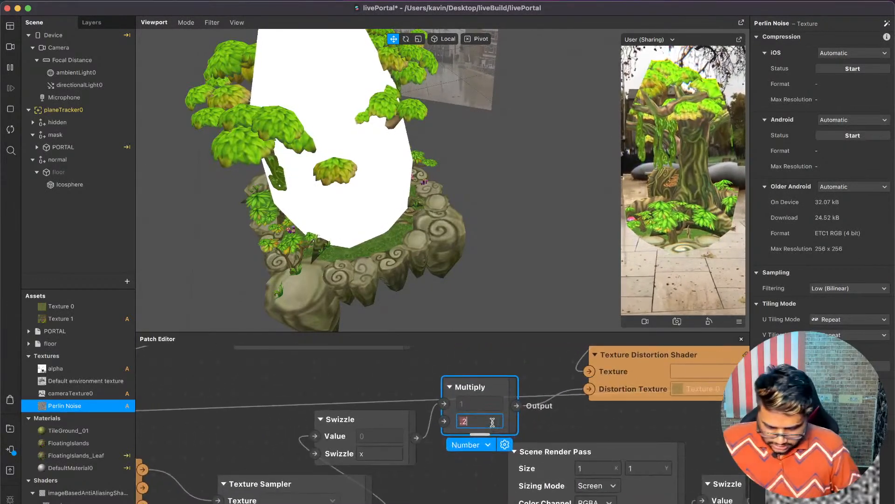
{"action": "type", "text": "0.15"}
{"action": "key", "text": "Return"}
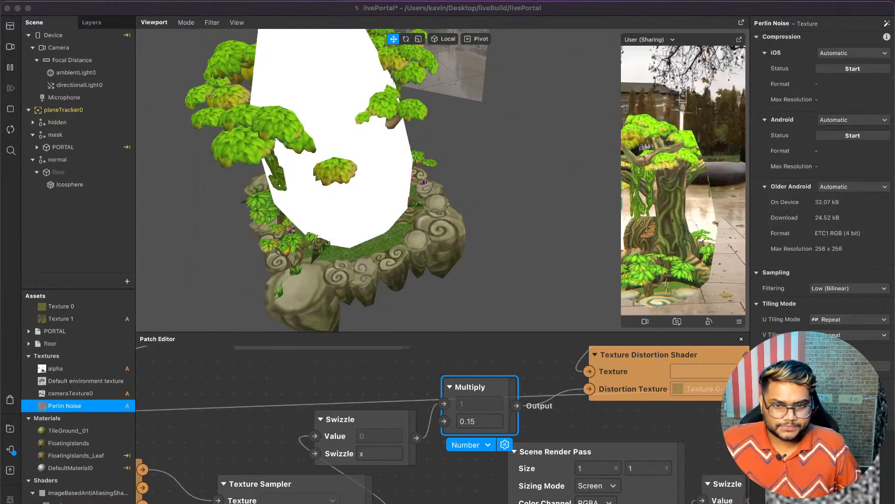
{"action": "left_click", "coordinate": [636, 159]}
{"action": "left_click_drag", "start_coordinate": [494, 194], "coordinate": [498, 146]}
{"action": "scroll", "coordinate": [500, 146], "scroll_direction": "down", "scroll_amount": 4}
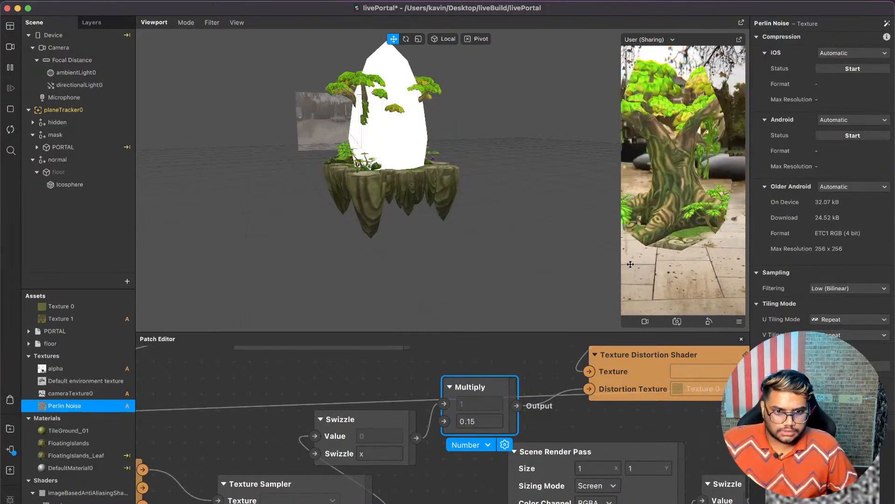
{"action": "key", "text": "super+s"}
Examine the reference image of the glowing portal and compare it with the floating island model from several sides.
{"action": "scroll", "coordinate": [343, 164], "scroll_direction": "up", "scroll_amount": 5}
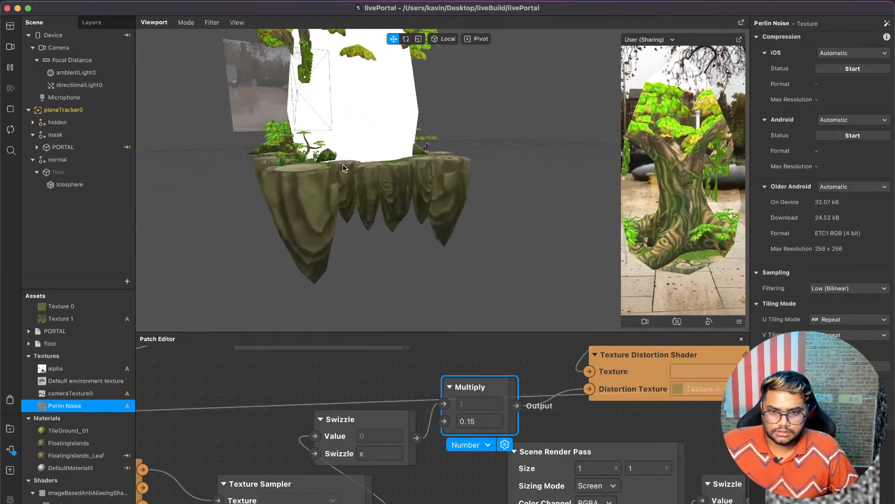
{"action": "left_click_drag", "start_coordinate": [404, 203], "coordinate": [452, 207], "text": "alt"}
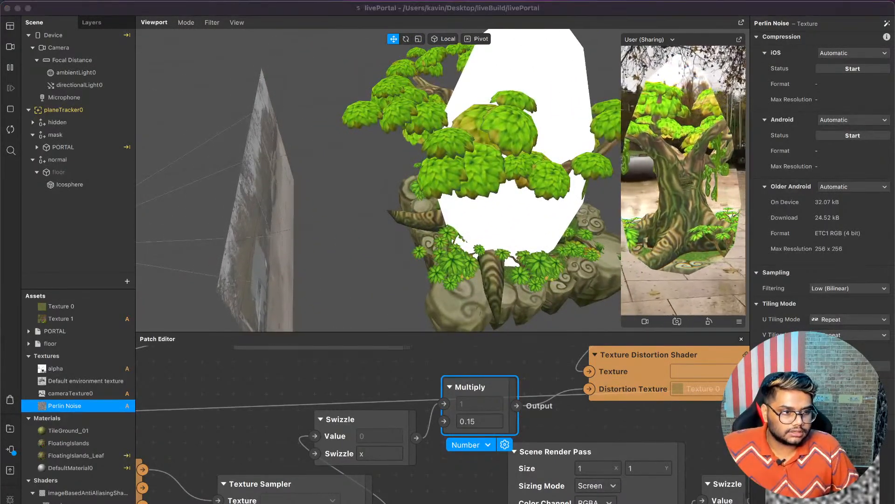
{"action": "key", "text": "space"}
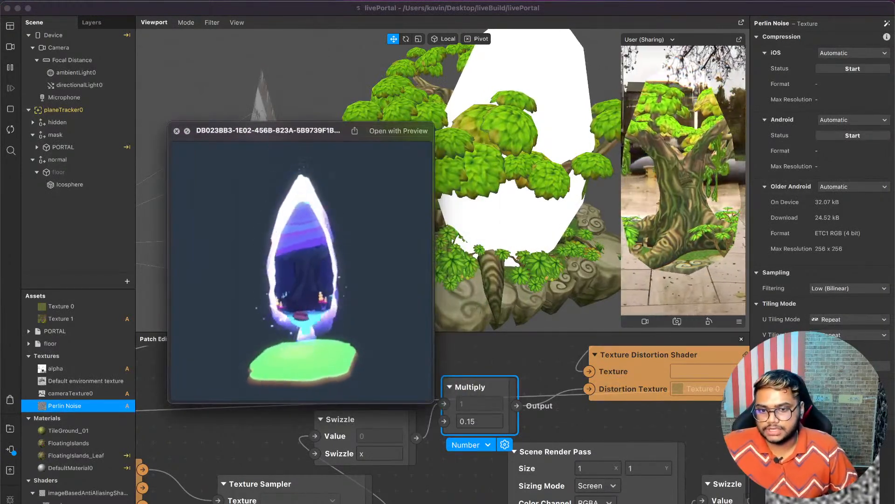
{"action": "scroll", "coordinate": [283, 242], "scroll_direction": "up", "scroll_amount": 5}
{"action": "scroll", "coordinate": [284, 245], "scroll_direction": "down", "scroll_amount": 5}
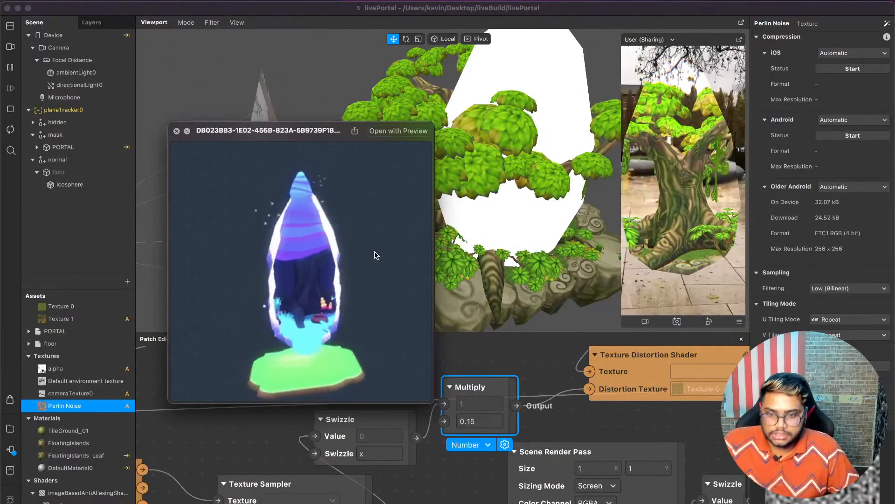
{"action": "key", "text": "space"}
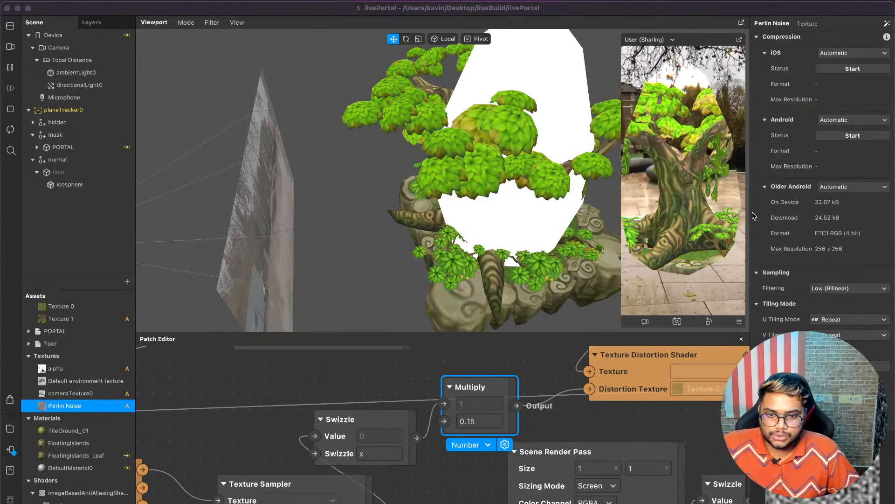
{"action": "left_click", "coordinate": [311, 173]}
{"action": "scroll", "coordinate": [311, 173], "scroll_direction": "down", "scroll_amount": 10}
{"action": "left_click_drag", "start_coordinate": [310, 174], "coordinate": [455, 148], "text": "alt"}
{"action": "scroll", "coordinate": [496, 182], "scroll_direction": "up", "scroll_amount": 5}
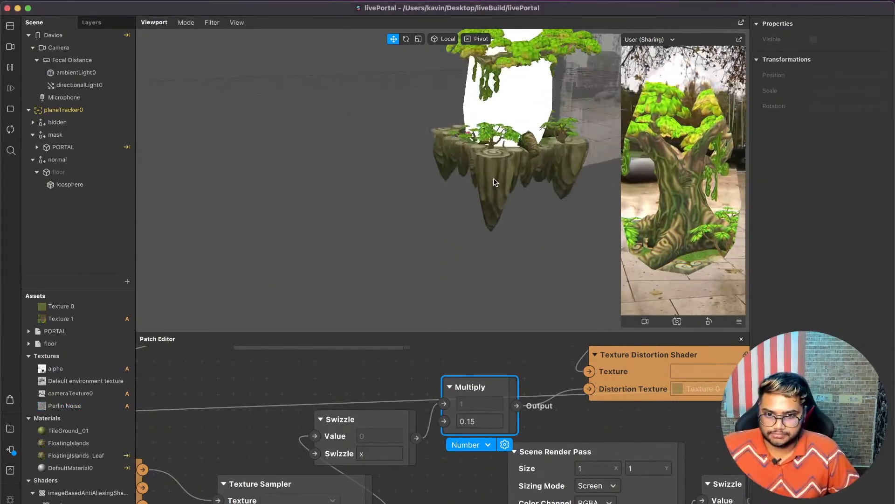
{"action": "left_click_drag", "start_coordinate": [496, 182], "coordinate": [439, 169], "text": "alt"}
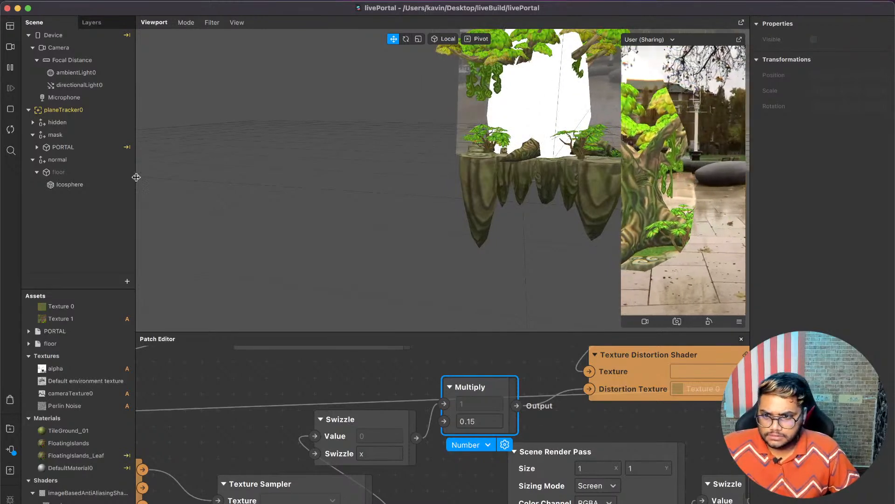
Add a null object named distor under planeTracker0 and give it the tag dir.
{"action": "left_click", "coordinate": [104, 179]}
{"action": "left_click", "coordinate": [94, 159]}
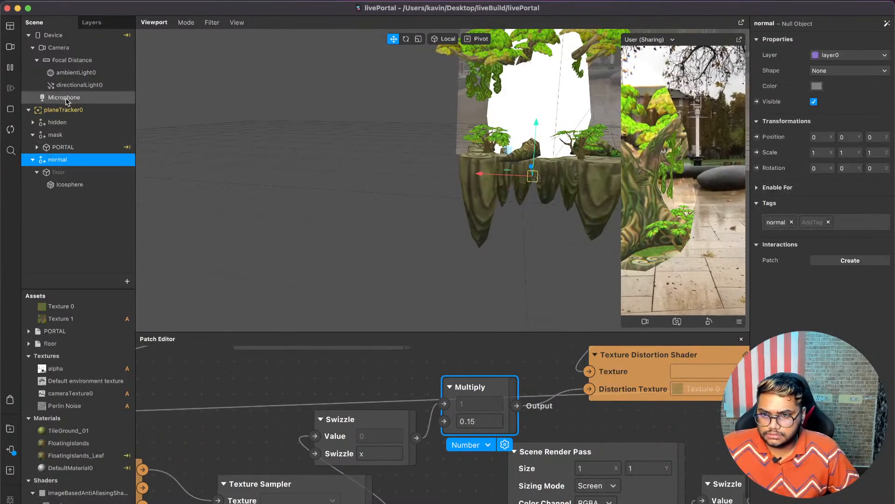
{"action": "left_click", "coordinate": [66, 110]}
{"action": "right_click", "coordinate": [62, 111]}
{"action": "mouse_move", "coordinate": [99, 123]}
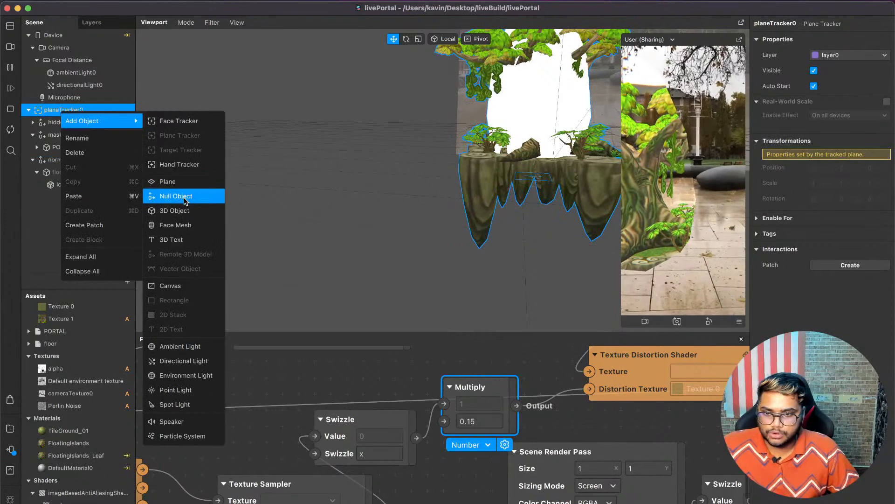
{"action": "left_click", "coordinate": [186, 194]}
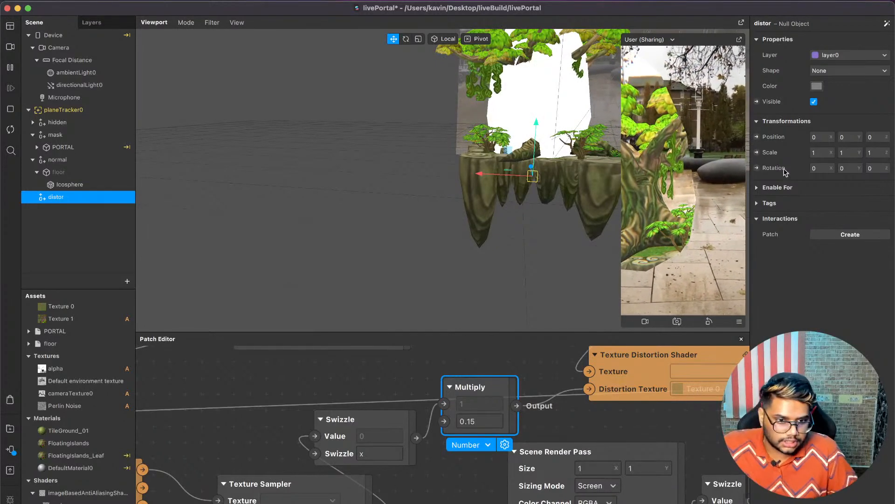
{"action": "left_click", "coordinate": [757, 204]}
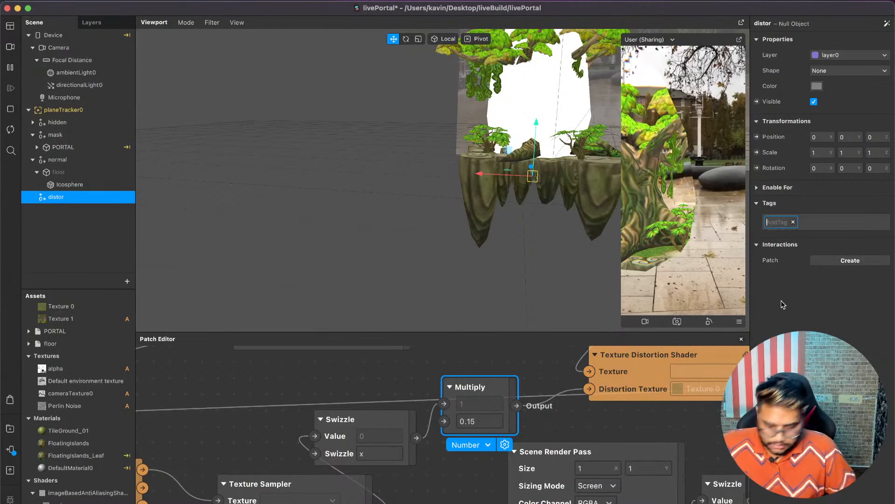
{"action": "type", "text": "dir"}
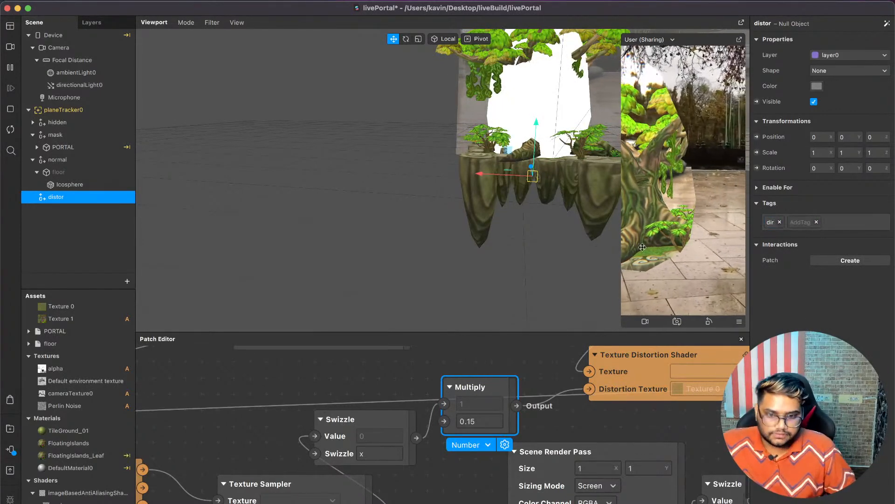
Add a particle system as a child of the distor null object.
{"action": "right_click", "coordinate": [87, 198]}
{"action": "mouse_move", "coordinate": [121, 208]}
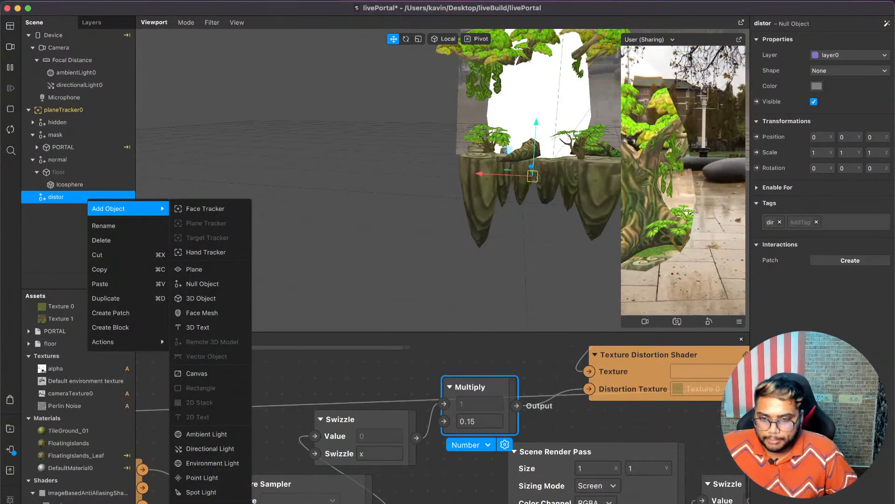
{"action": "left_click", "coordinate": [206, 503]}
{"action": "left_click_drag", "start_coordinate": [576, 260], "coordinate": [491, 259]}
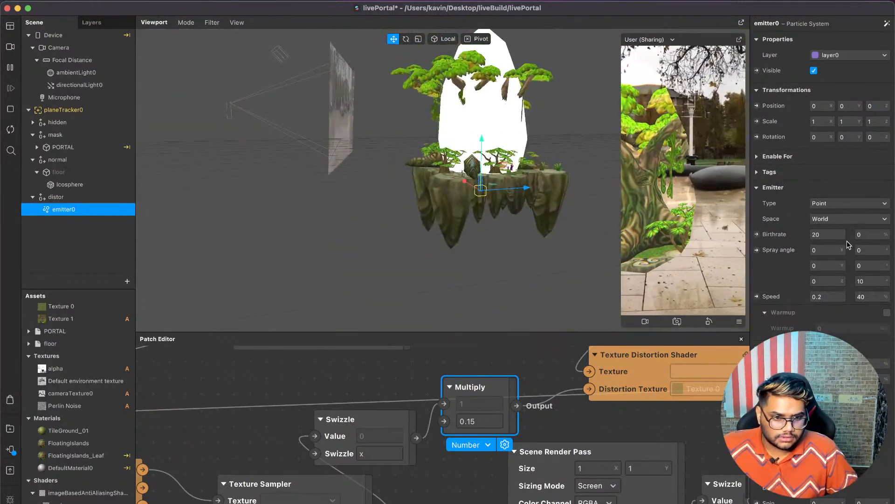
Set the particle scale of the new emitter to 0.1.
{"action": "scroll", "coordinate": [835, 244], "scroll_direction": "down", "scroll_amount": 5}
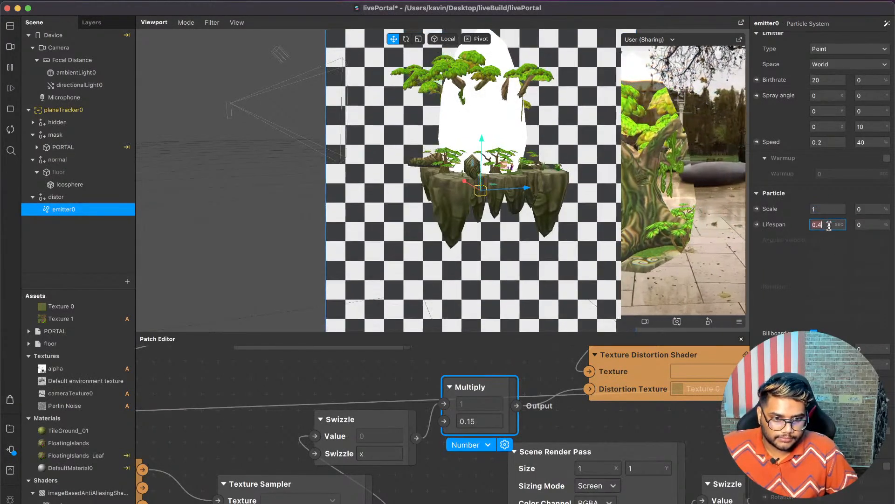
{"action": "type", "text": "0.1"}
{"action": "key", "text": "Return"}
{"action": "left_click_drag", "start_coordinate": [543, 218], "coordinate": [664, 215]}
{"action": "scroll", "coordinate": [821, 200], "scroll_direction": "up", "scroll_amount": 4}
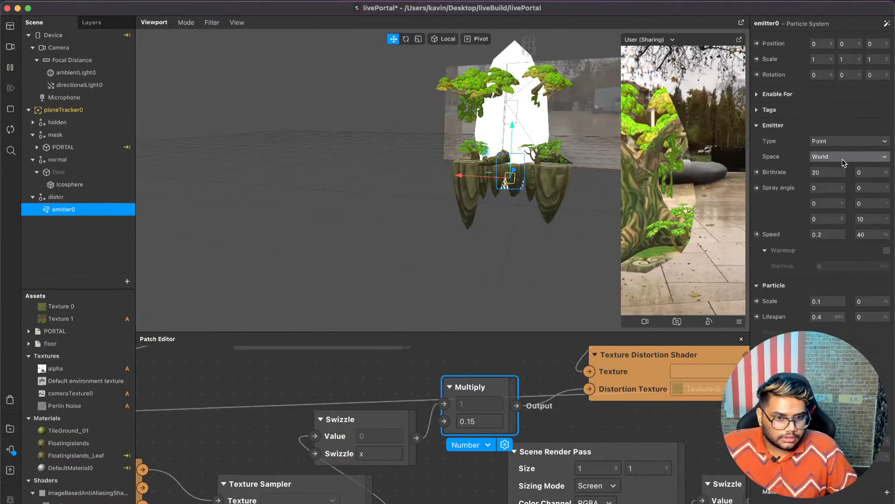
Change the emitter type to Plane and set its size to 0.4 by 0.4.
{"action": "left_click", "coordinate": [850, 142]}
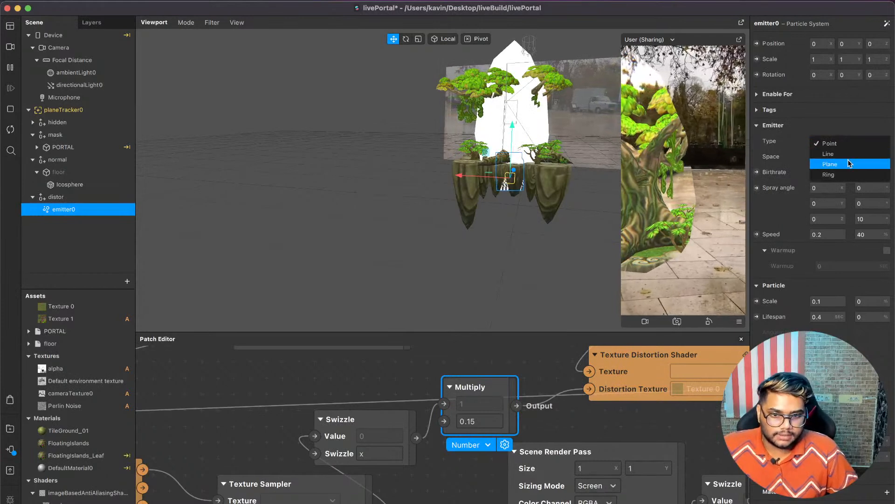
{"action": "left_click", "coordinate": [850, 164]}
{"action": "left_click_drag", "start_coordinate": [510, 175], "coordinate": [482, 321]}
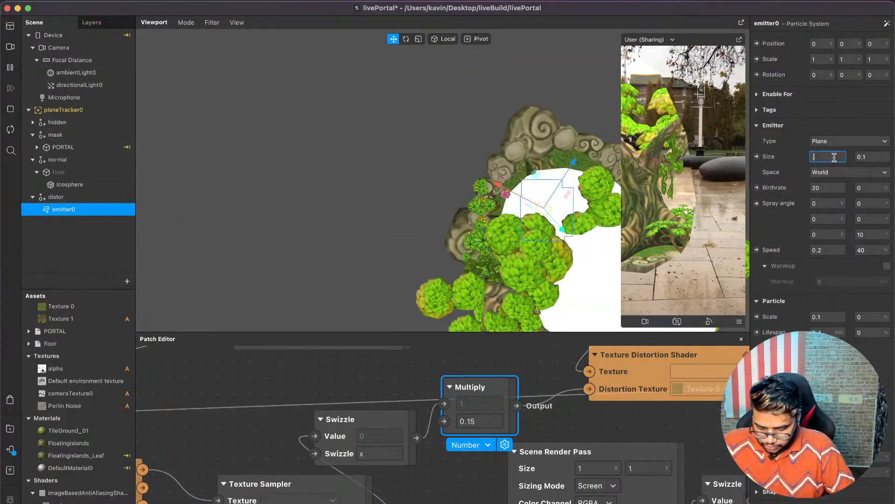
{"action": "left_click_drag", "start_coordinate": [541, 205], "coordinate": [447, 92]}
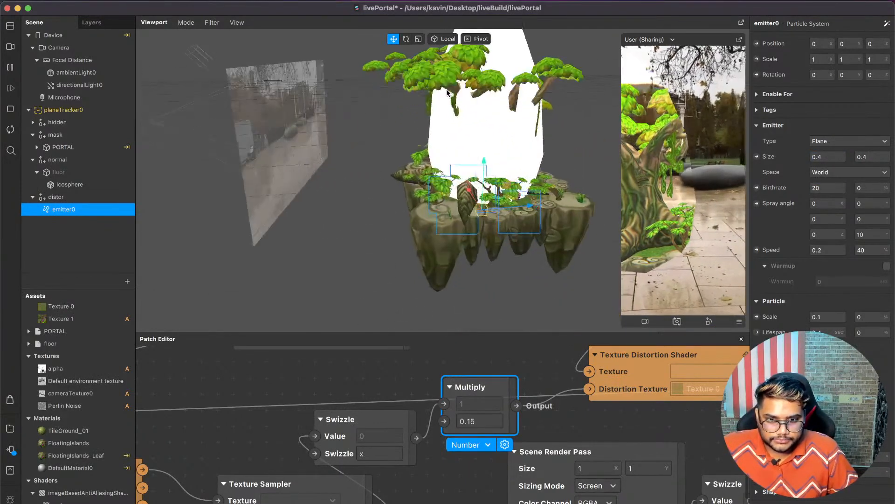
{"action": "scroll", "coordinate": [446, 88], "scroll_direction": "up", "scroll_amount": 5}
{"action": "scroll", "coordinate": [418, 236], "scroll_direction": "down", "scroll_amount": 3}
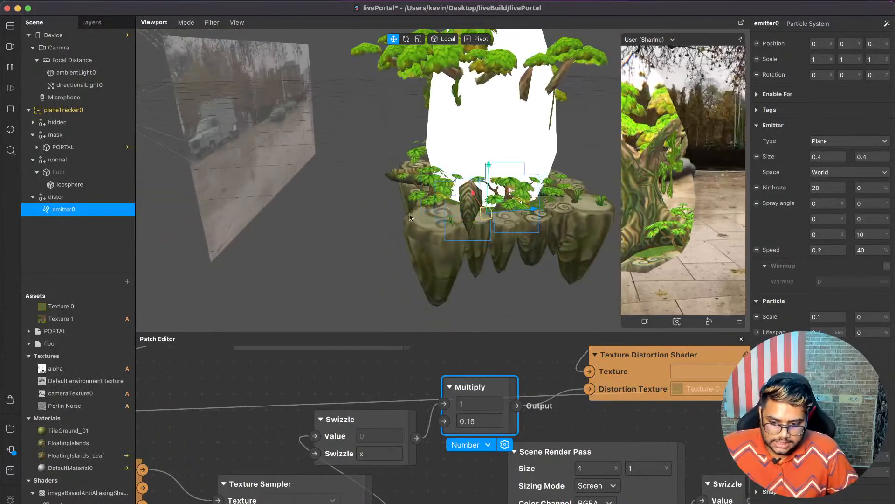
Enlarge the plane emitter to 0.5 by 0.5 and set the particle lifespan to 3 seconds.
{"action": "type", "text": "0.5"}
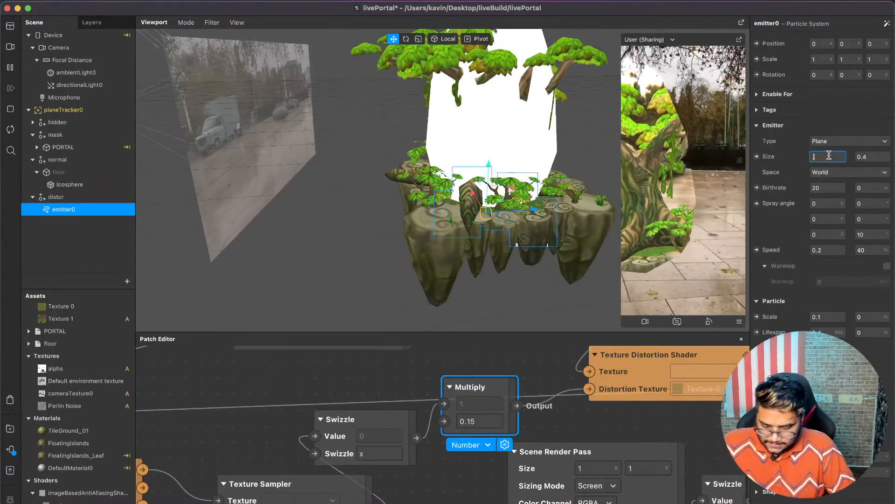
{"action": "key", "text": "Return"}
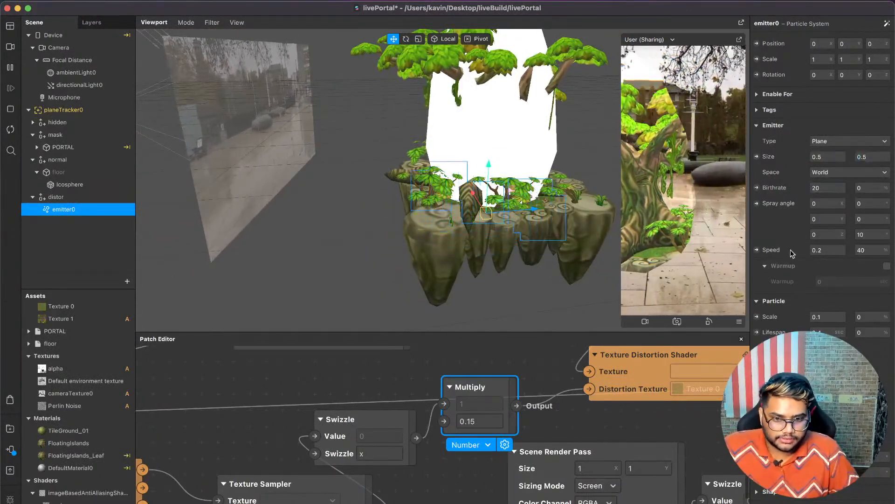
{"action": "left_click", "coordinate": [827, 331]}
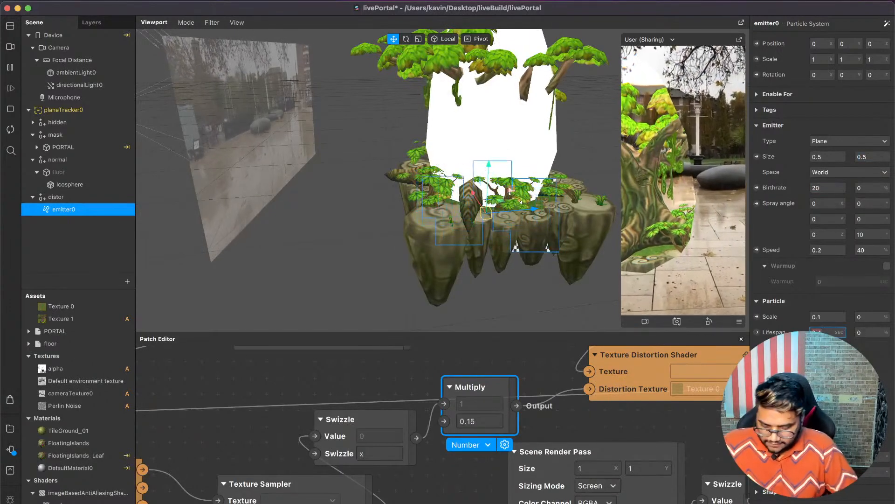
{"action": "left_click_drag", "start_coordinate": [490, 205], "coordinate": [470, 220]}
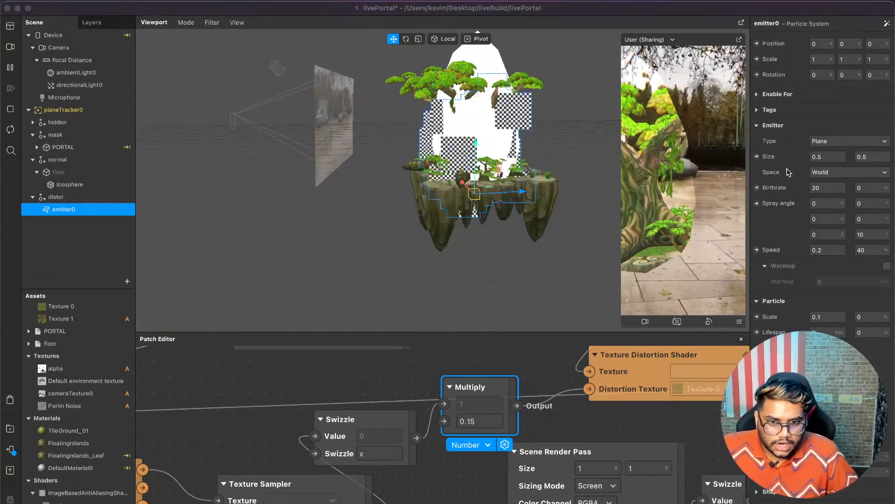
Create a new material for the emitter's particles and set its shader type to Flat.
{"action": "scroll", "coordinate": [789, 172], "scroll_direction": "down", "scroll_amount": 5}
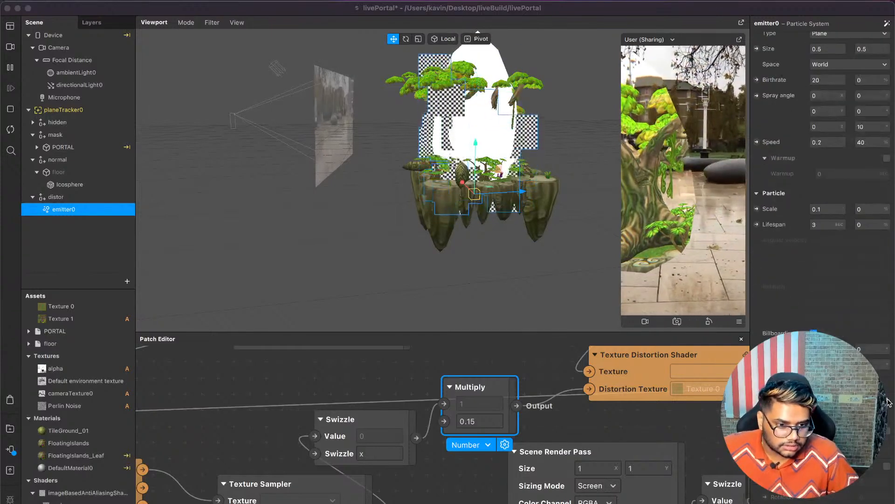
{"action": "left_click", "coordinate": [888, 402]}
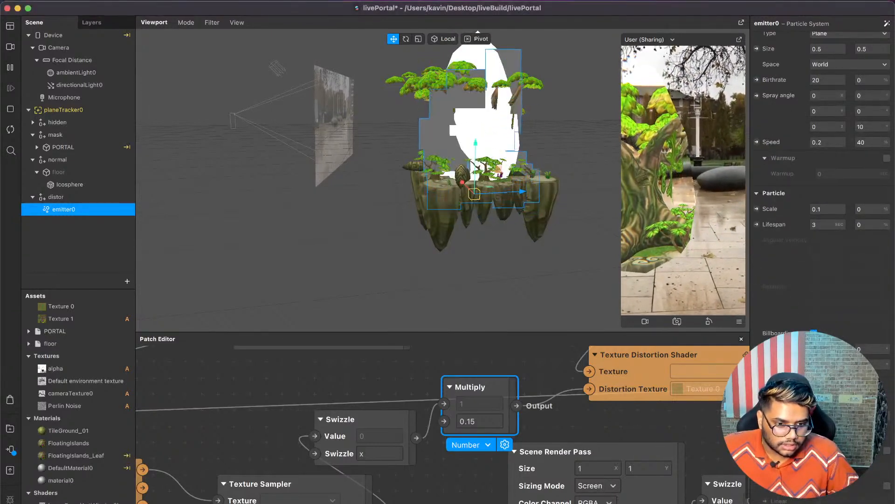
{"action": "left_click", "coordinate": [60, 480]}
{"action": "left_click", "coordinate": [871, 42]}
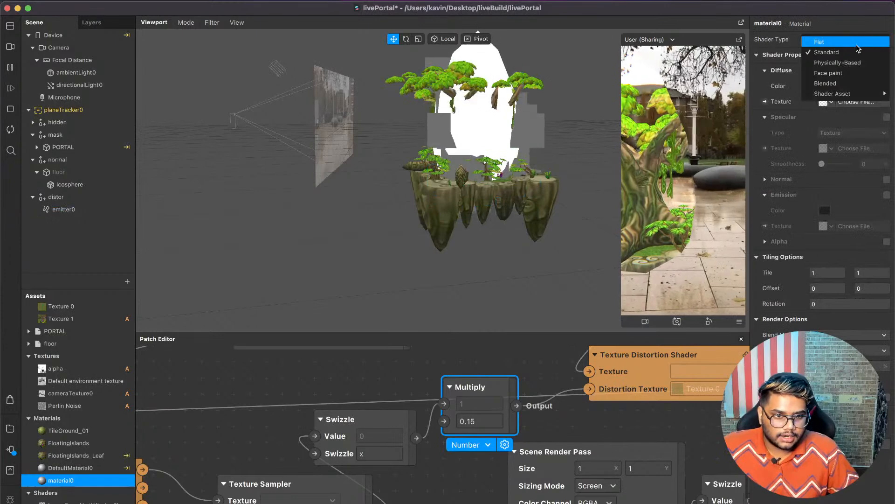
{"action": "left_click", "coordinate": [856, 46]}
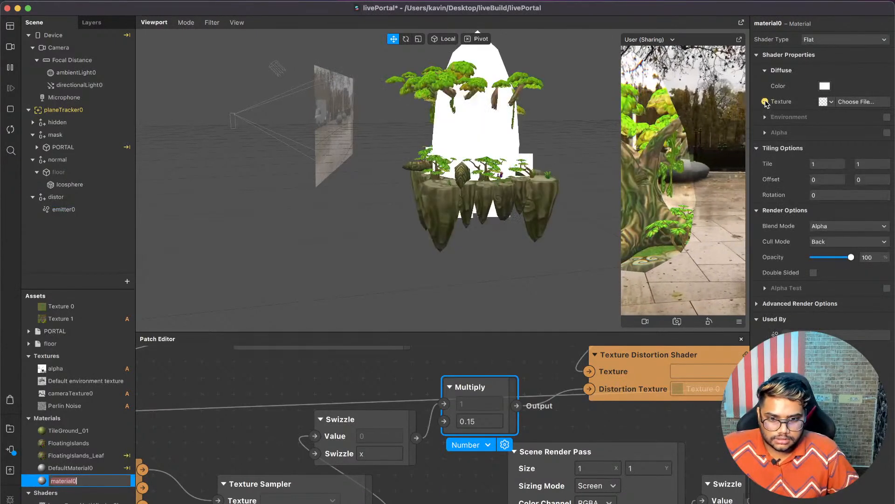
Create a Diffuse Texture patch for the particle material and place an SDF Circle patch before it.
{"action": "left_click", "coordinate": [765, 101]}
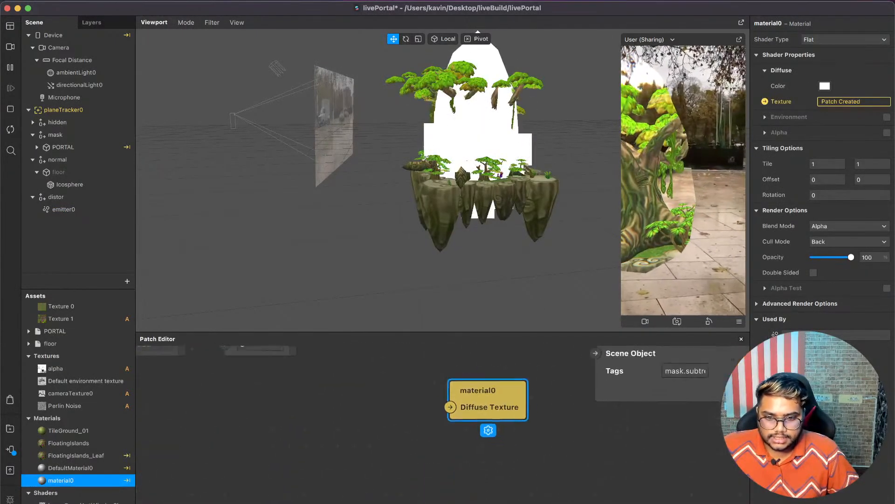
{"action": "right_click", "coordinate": [309, 445]}
{"action": "type", "text": "cir"}
{"action": "key", "text": "Return"}
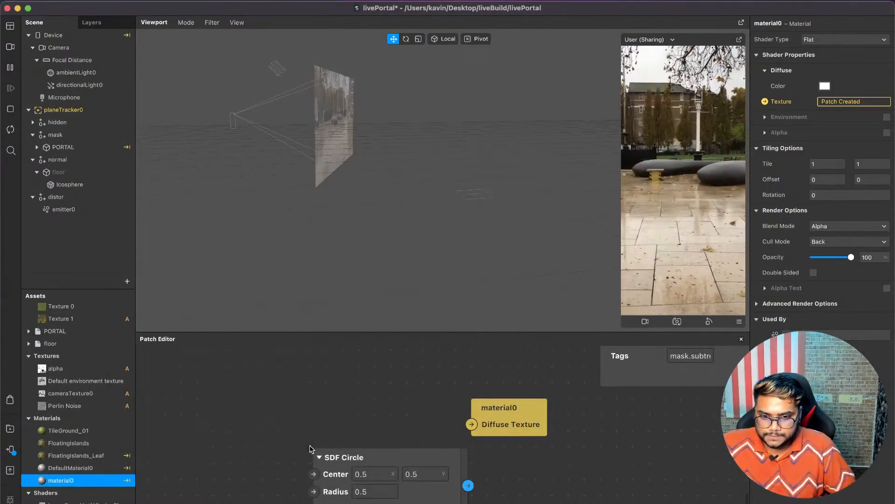
{"action": "left_click_drag", "start_coordinate": [366, 468], "coordinate": [237, 372]}
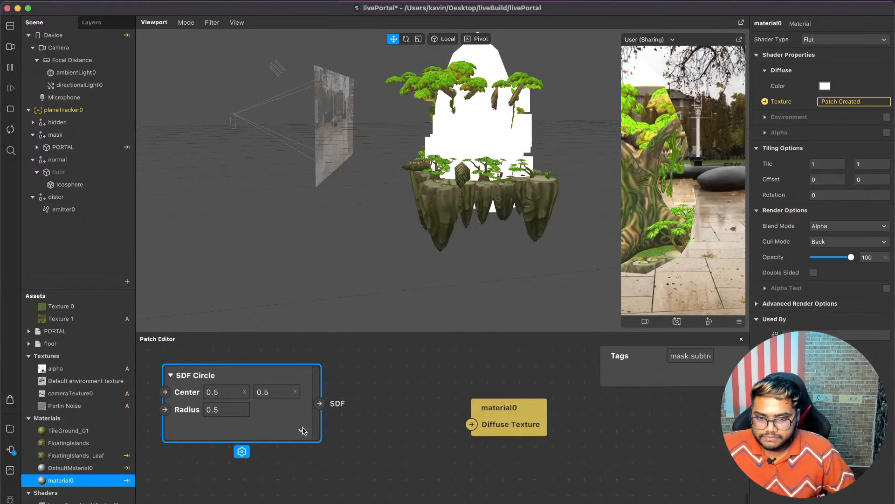
Add a Smooth Step patch after the SDF Circle patch and connect its output to material0's Diffuse Texture.
{"action": "left_click_drag", "start_coordinate": [319, 404], "coordinate": [360, 405]}
{"action": "type", "text": "s"}
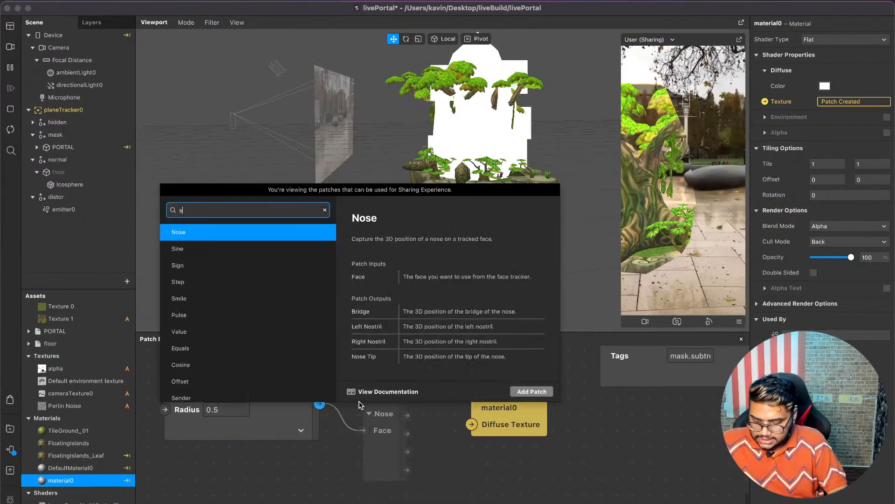
{"action": "type", "text": "te"}
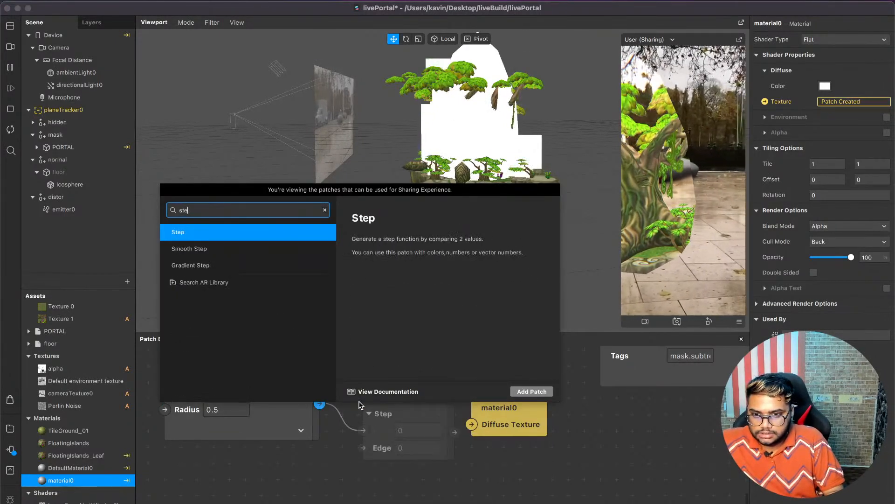
{"action": "key", "text": "Down"}
{"action": "key", "text": "Return"}
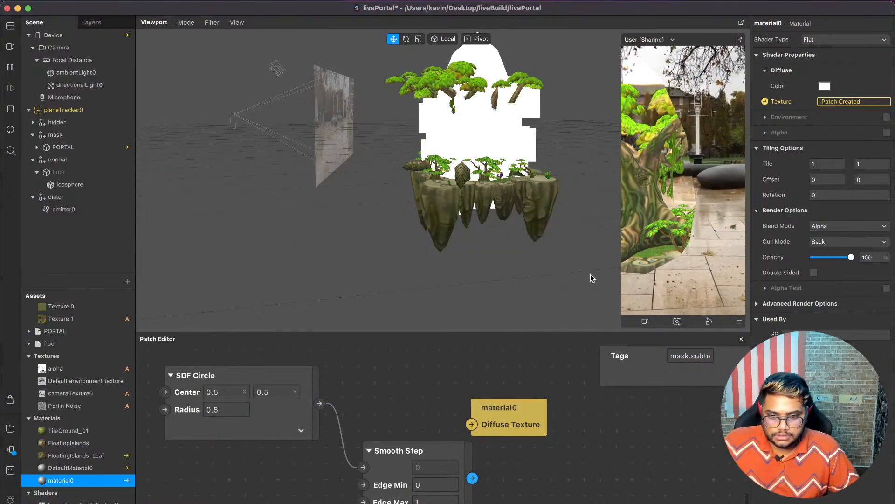
{"action": "left_click_drag", "start_coordinate": [300, 403], "coordinate": [252, 436]}
{"action": "left_click_drag", "start_coordinate": [389, 460], "coordinate": [353, 433]}
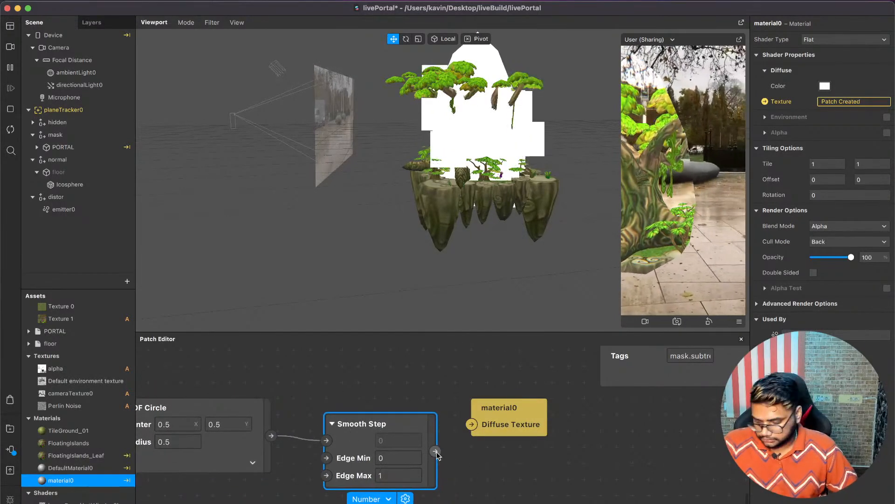
{"action": "left_click_drag", "start_coordinate": [436, 451], "coordinate": [459, 448]}
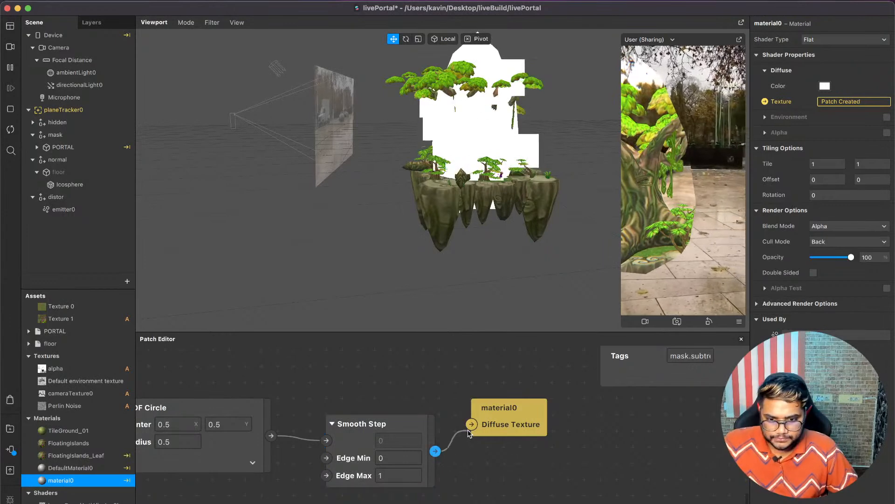
Try an Edge Max of 0.2 on the Smooth Step patch, followed by an Edge Min of -1 with an Edge Max of 0.
{"action": "scroll", "coordinate": [487, 267], "scroll_direction": "up", "scroll_amount": 5}
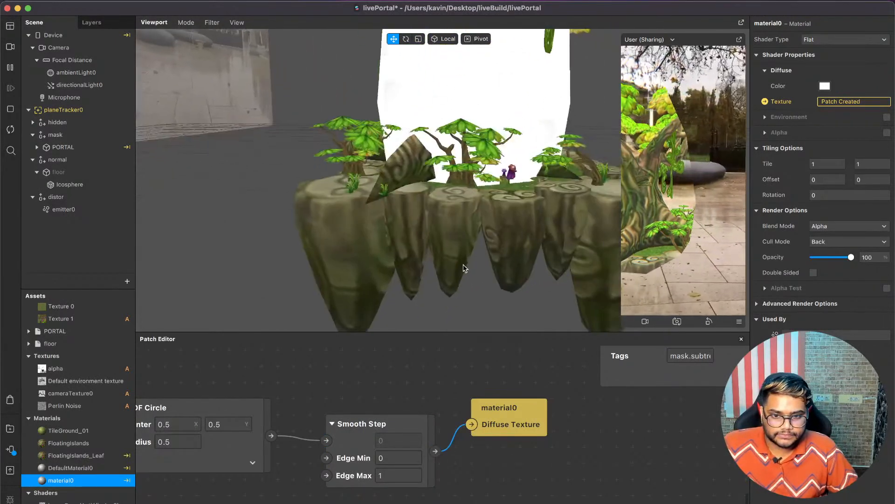
{"action": "left_click", "coordinate": [390, 475]}
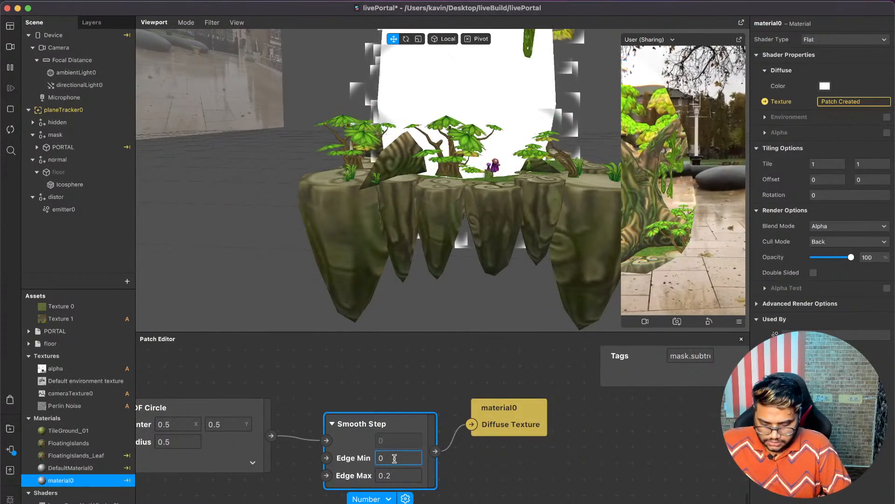
{"action": "type", "text": "1"}
{"action": "key", "text": "Return"}
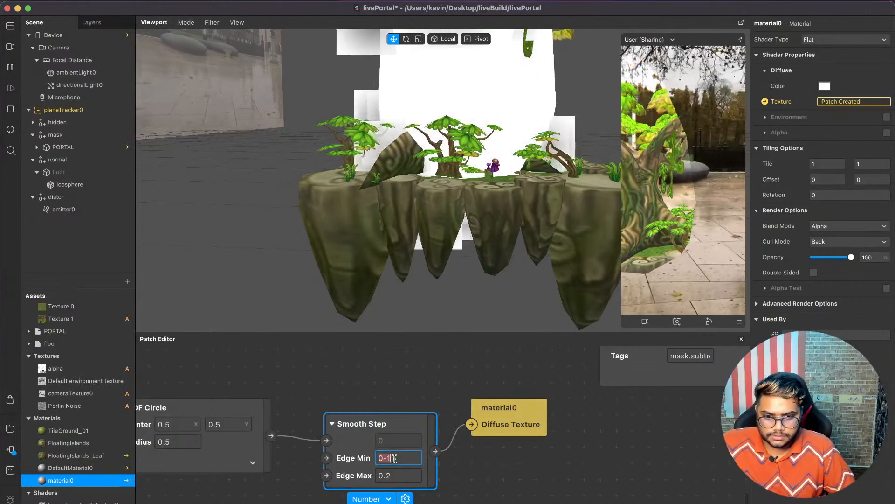
{"action": "left_click", "coordinate": [394, 475]}
{"action": "type", "text": "0"}
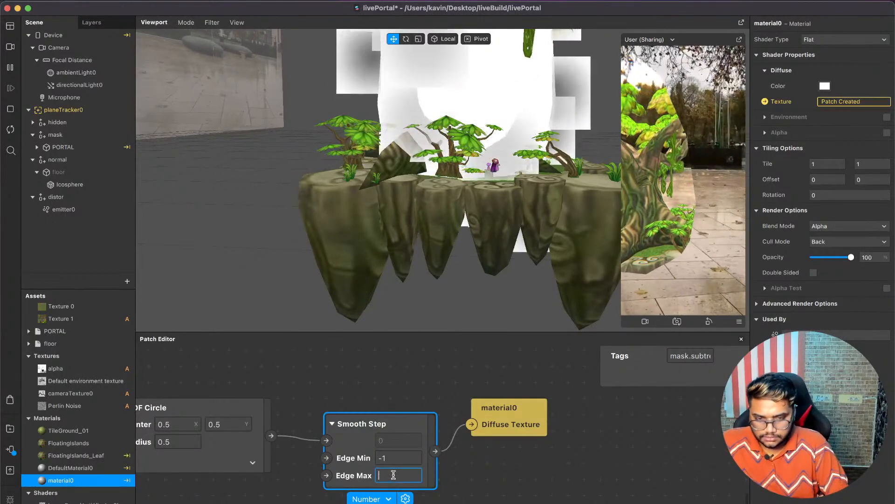
{"action": "key", "text": "Return"}
Set the radius of the SDF Circle patch to 0.3.
{"action": "scroll", "coordinate": [282, 398], "scroll_direction": "left", "scroll_amount": 3}
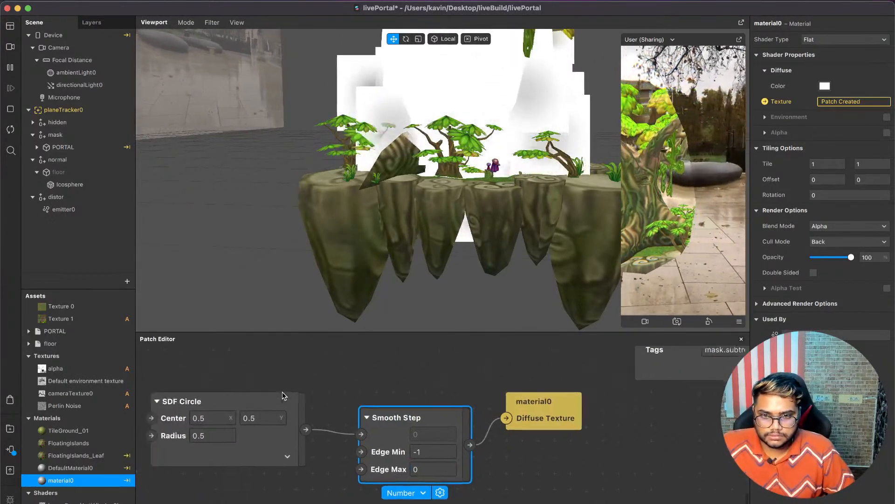
{"action": "left_click", "coordinate": [250, 436]}
{"action": "type", "text": "0.3"}
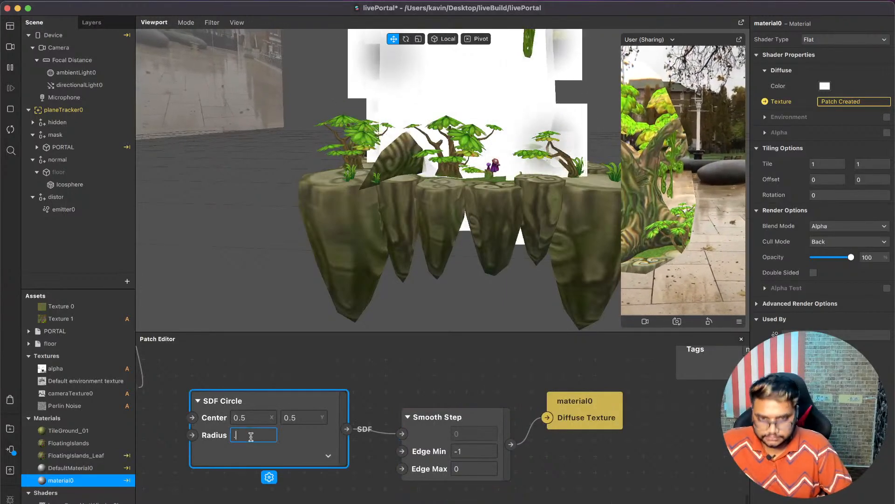
Set the Smooth Step patch's Edge Min to 0 and its Edge Max to -1.
{"action": "left_click", "coordinate": [474, 451]}
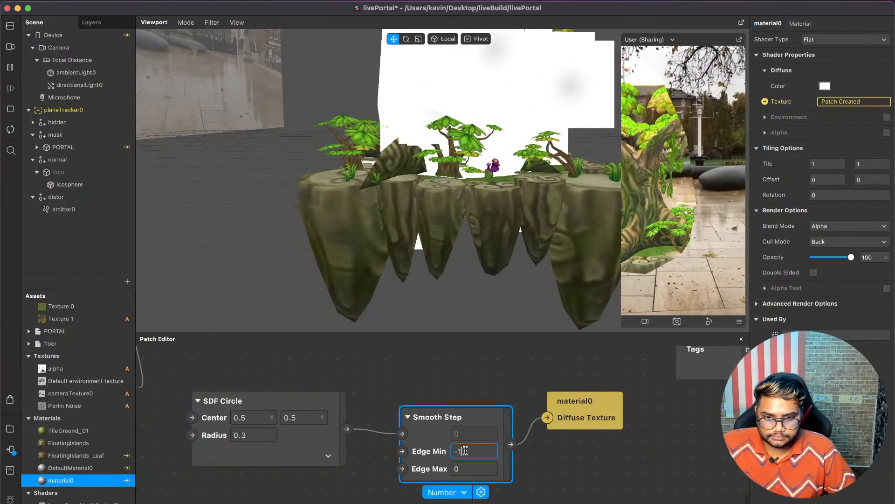
{"action": "key", "text": "BackSpace"}
{"action": "key", "text": "BackSpace"}
{"action": "type", "text": "0"}
{"action": "key", "text": "Tab"}
{"action": "type", "text": "-1"}
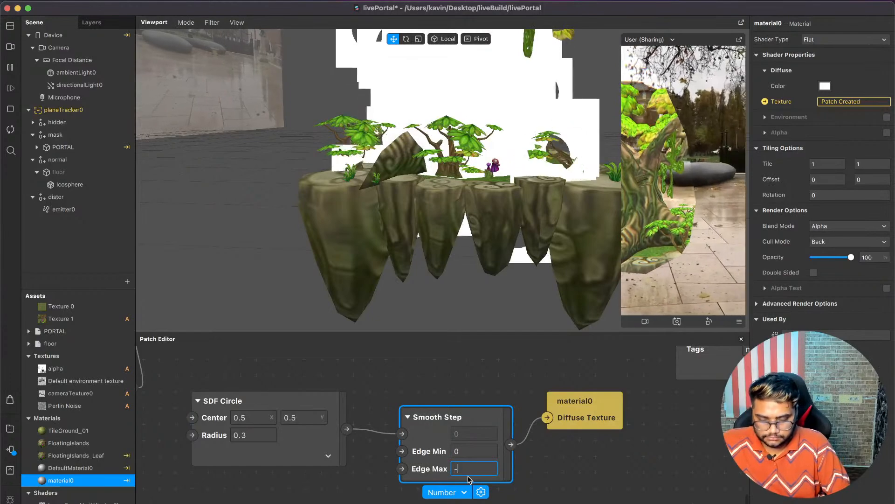
{"action": "key", "text": "Return"}
Hide the mask object in the scene.
{"action": "mouse_move", "coordinate": [574, 192]}
{"action": "right_mouse_down"}
{"action": "mouse_move", "coordinate": [524, 209]}
{"action": "mouse_move", "coordinate": [579, 201]}
{"action": "right_mouse_up"}
{"action": "scroll", "coordinate": [525, 208], "scroll_direction": "up", "scroll_amount": 3}
{"action": "scroll", "coordinate": [564, 205], "scroll_direction": "down", "scroll_amount": 5}
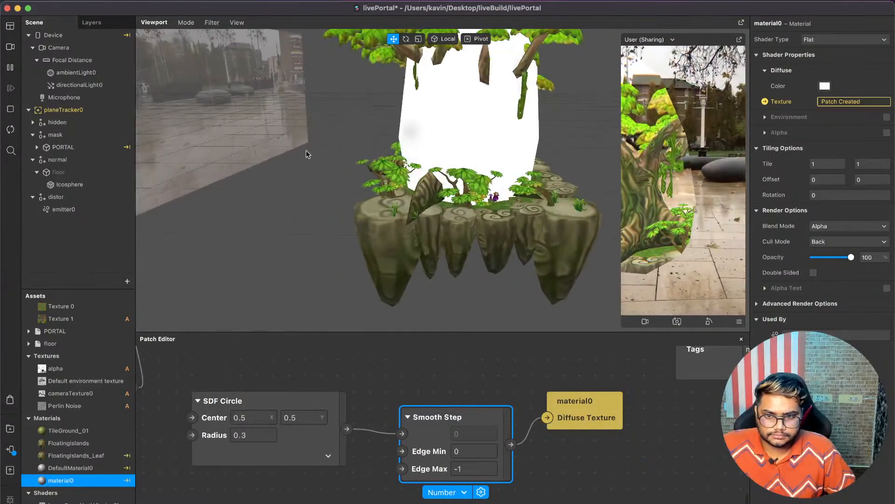
{"action": "left_click", "coordinate": [100, 160]}
{"action": "left_click", "coordinate": [114, 135]}
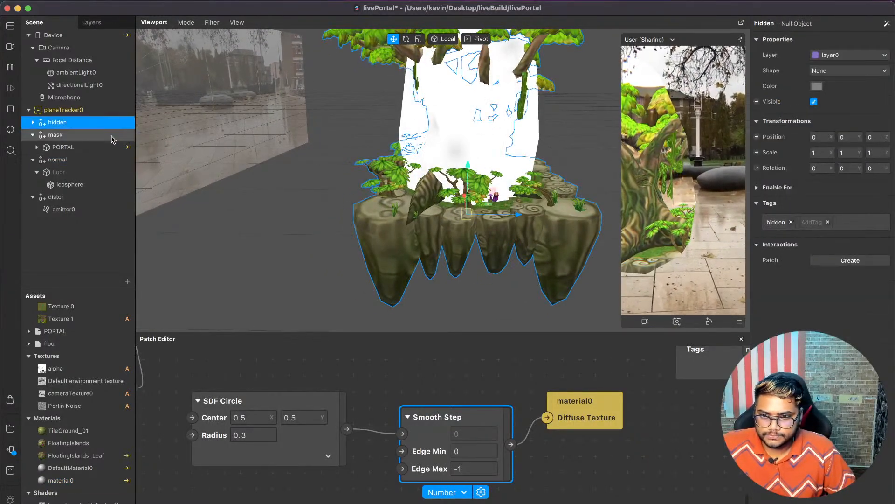
{"action": "left_click", "coordinate": [813, 101]}
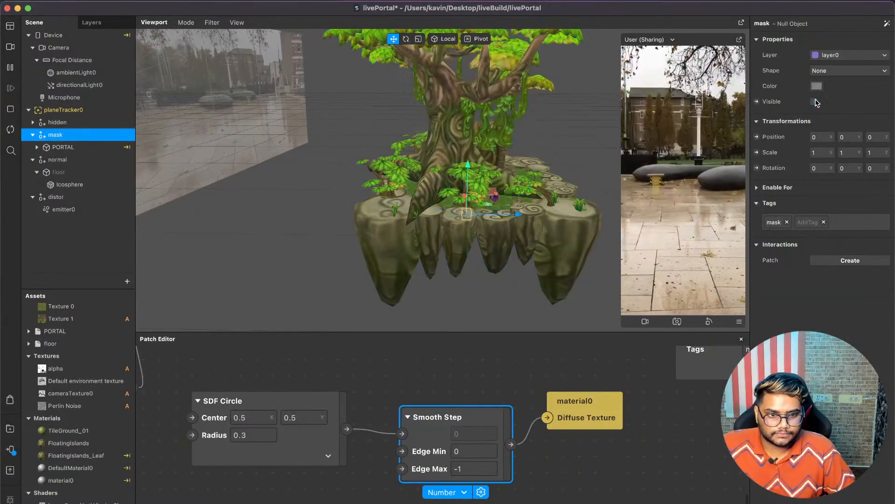
Try an Edge Max of 0.2 on the Smooth Step patch, and settle on -0.3.
{"action": "scroll", "coordinate": [604, 171], "scroll_direction": "up", "scroll_amount": 5}
{"action": "left_click", "coordinate": [605, 169]}
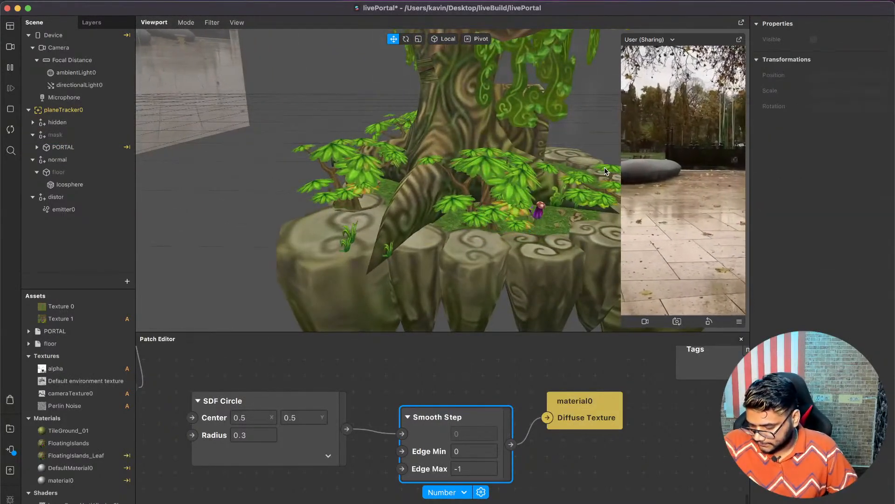
{"action": "scroll", "coordinate": [552, 188], "scroll_direction": "down", "scroll_amount": 3}
{"action": "scroll", "coordinate": [555, 184], "scroll_direction": "up", "scroll_amount": 5}
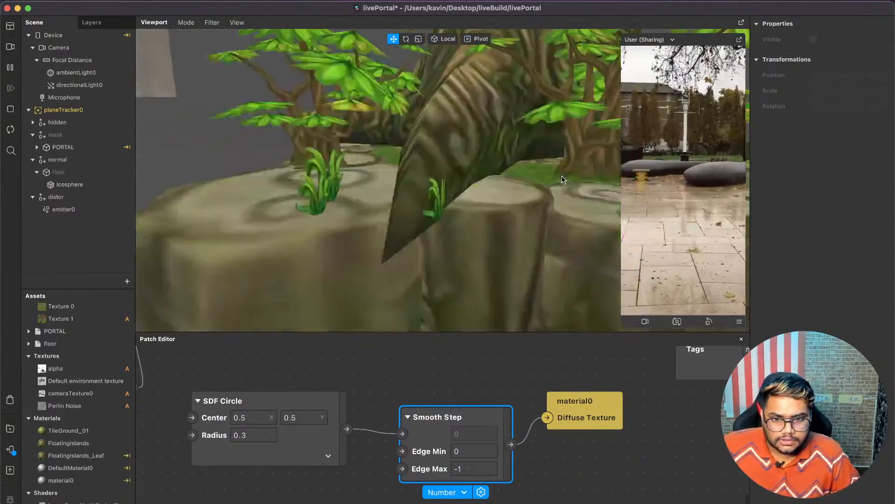
{"action": "left_click", "coordinate": [466, 468]}
{"action": "type", "text": ".2"}
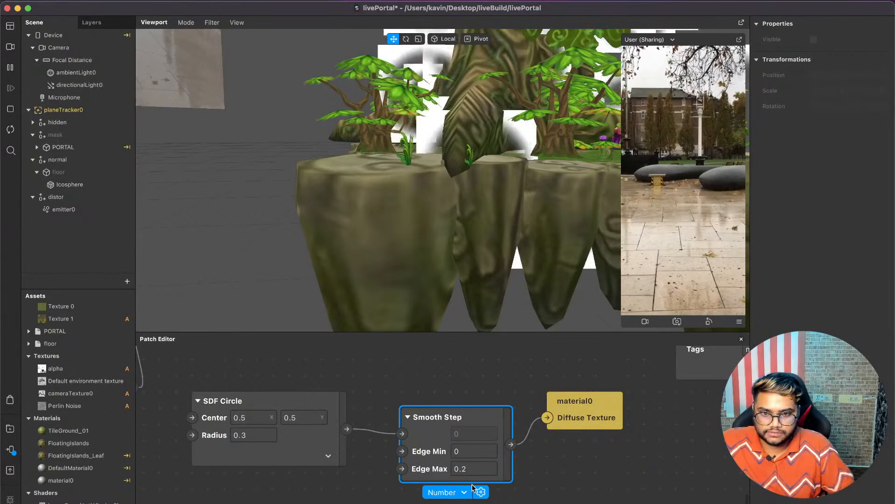
{"action": "type", "text": "-0.3"}
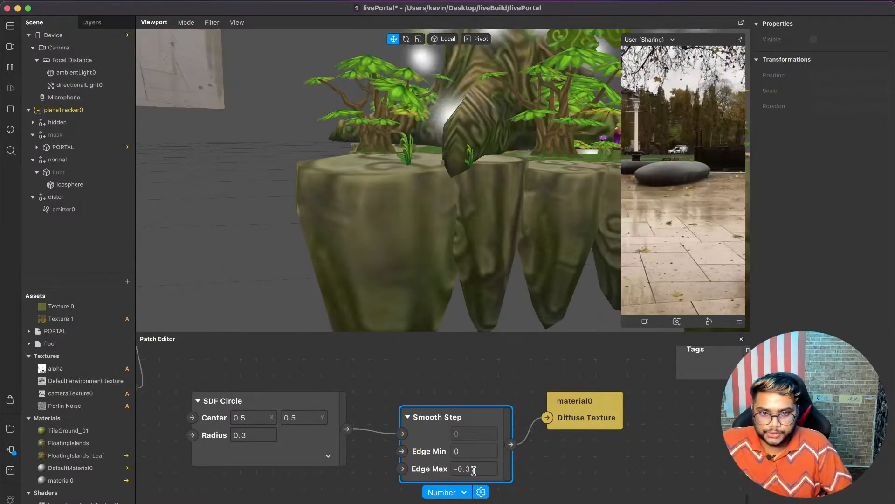
{"action": "key", "text": "Return"}
Examine the emitter's particles around the tree and floating island from several angles and distances.
{"action": "scroll", "coordinate": [472, 371], "scroll_direction": "down", "scroll_amount": 4}
{"action": "scroll", "coordinate": [474, 353], "scroll_direction": "down", "scroll_amount": 1}
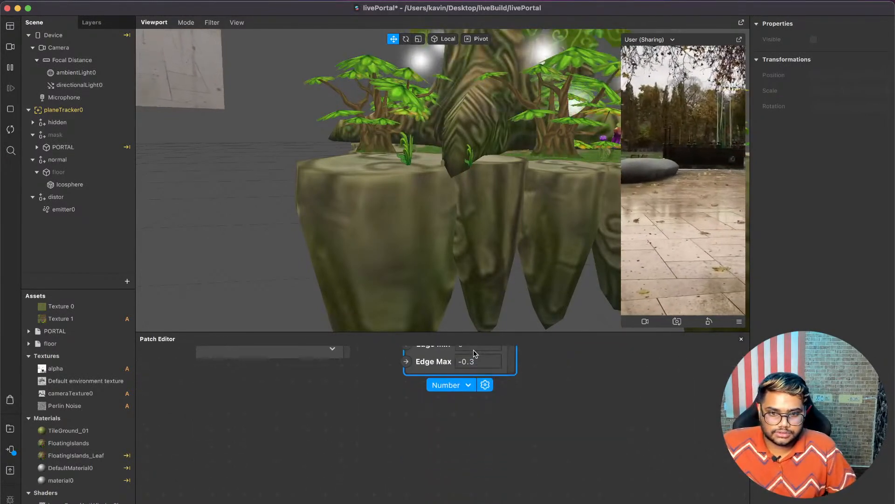
{"action": "scroll", "coordinate": [496, 236], "scroll_direction": "up", "scroll_amount": 5}
{"action": "scroll", "coordinate": [496, 235], "scroll_direction": "down", "scroll_amount": 8}
{"action": "left_click_drag", "start_coordinate": [496, 236], "coordinate": [497, 280], "text": "alt"}
{"action": "scroll", "coordinate": [527, 196], "scroll_direction": "up", "scroll_amount": 5}
{"action": "mouse_move", "coordinate": [527, 196]}
{"action": "left_mouse_down", "text": "alt"}
{"action": "mouse_move", "coordinate": [524, 153]}
{"action": "mouse_move", "coordinate": [517, 203]}
{"action": "left_mouse_up", "text": "alt"}
{"action": "left_click_drag", "start_coordinate": [544, 236], "coordinate": [538, 241], "text": "alt"}
{"action": "scroll", "coordinate": [538, 240], "scroll_direction": "down", "scroll_amount": 2}
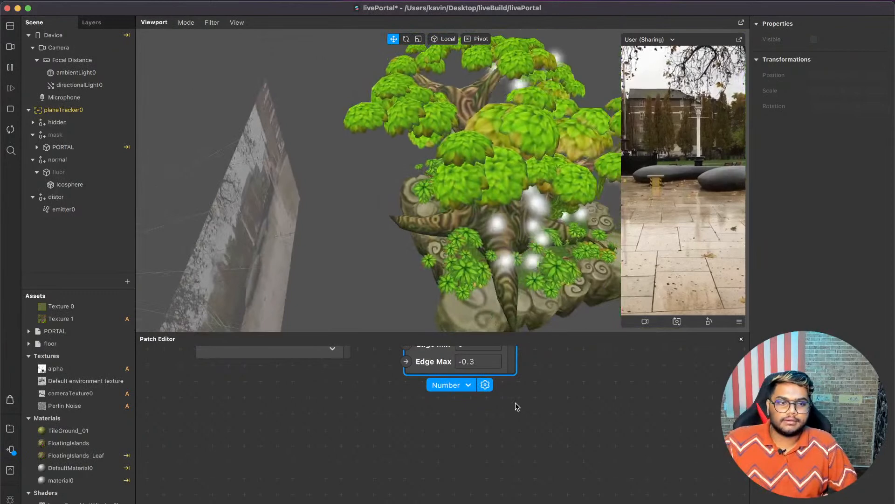
{"action": "scroll", "coordinate": [516, 410], "scroll_direction": "up", "scroll_amount": 5}
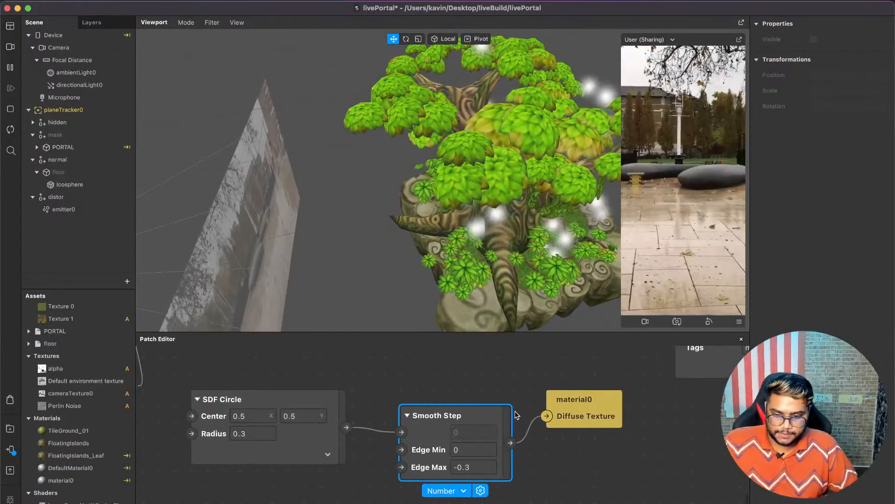
{"action": "scroll", "coordinate": [515, 414], "scroll_direction": "down", "scroll_amount": 3}
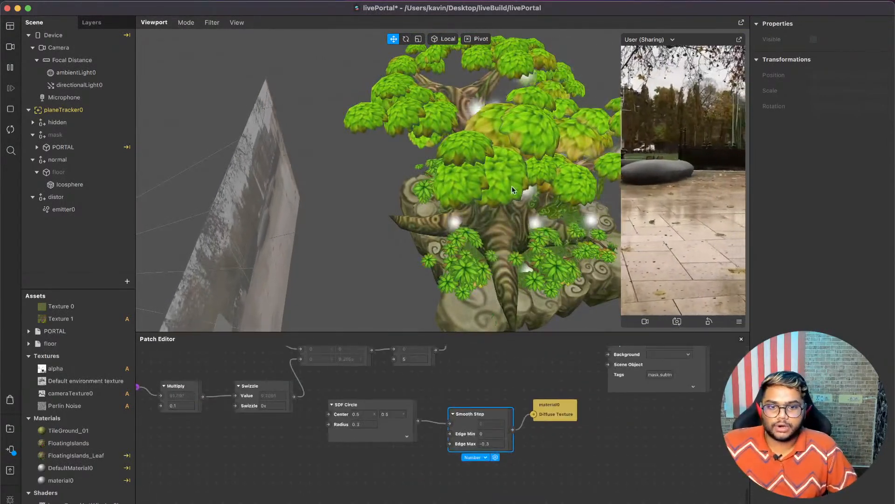
{"action": "scroll", "coordinate": [512, 185], "scroll_direction": "down", "scroll_amount": 3}
{"action": "left_click_drag", "start_coordinate": [511, 185], "coordinate": [500, 136], "text": "alt"}
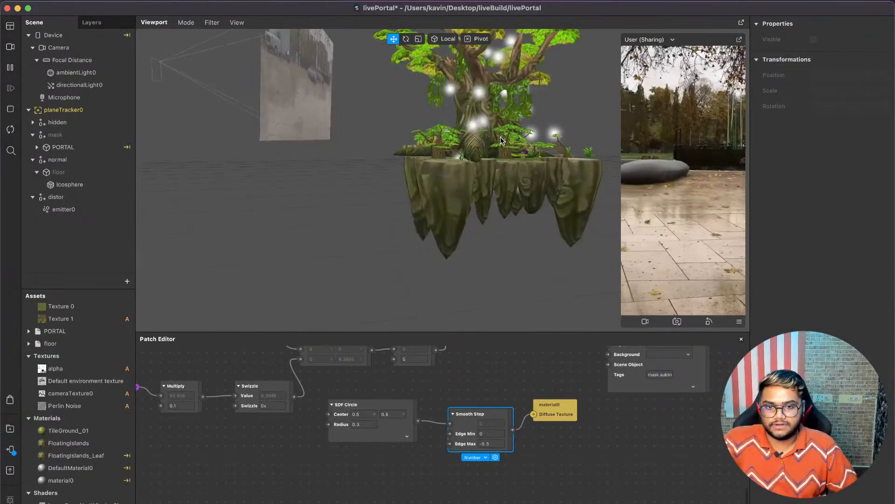
Check the distor object's tag, enlarge the patch area, and duplicate the mask's Scene Render Pass patch, placing the copy below the original.
{"action": "scroll", "coordinate": [444, 393], "scroll_direction": "up", "scroll_amount": 4}
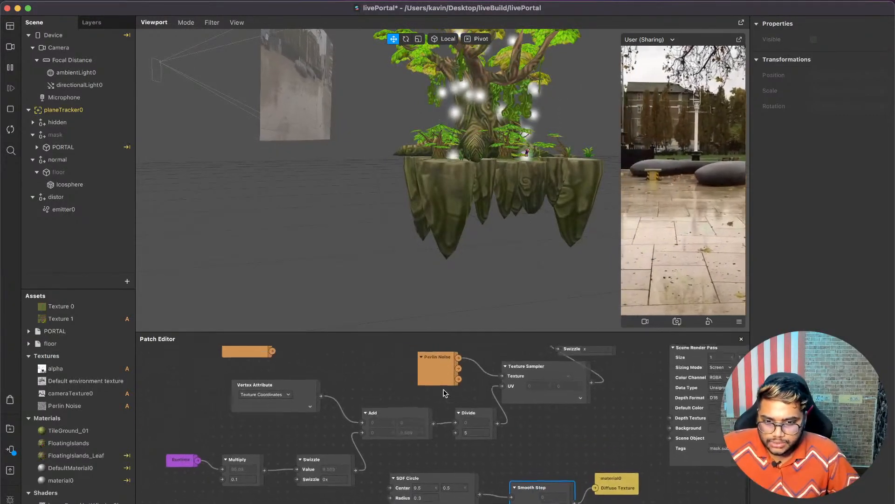
{"action": "left_click", "coordinate": [61, 197]}
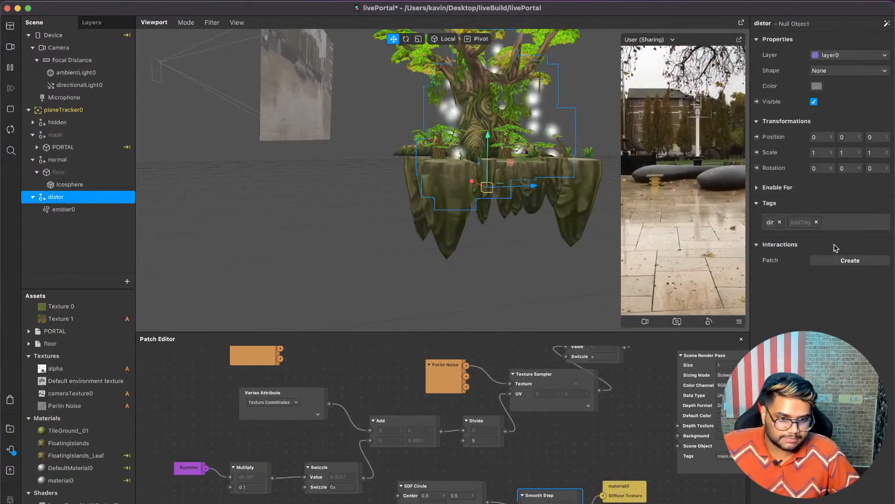
{"action": "scroll", "coordinate": [443, 422], "scroll_direction": "right", "scroll_amount": 5}
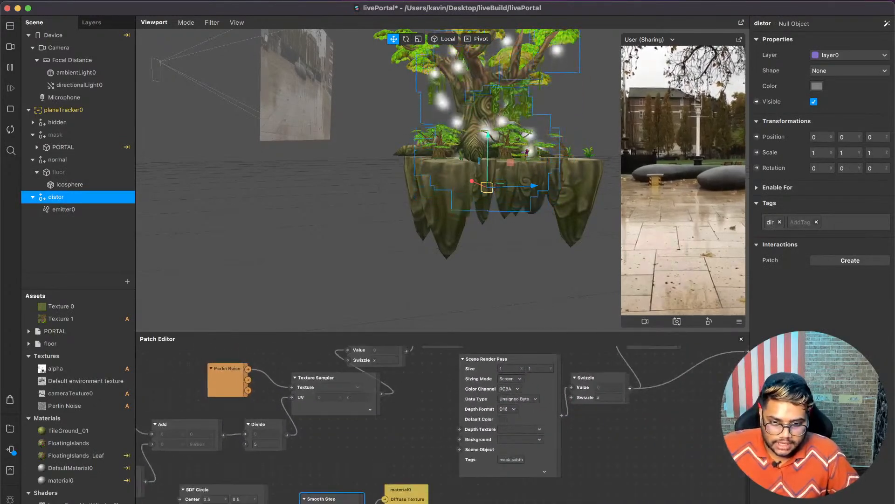
{"action": "scroll", "coordinate": [536, 463], "scroll_direction": "up", "scroll_amount": 3}
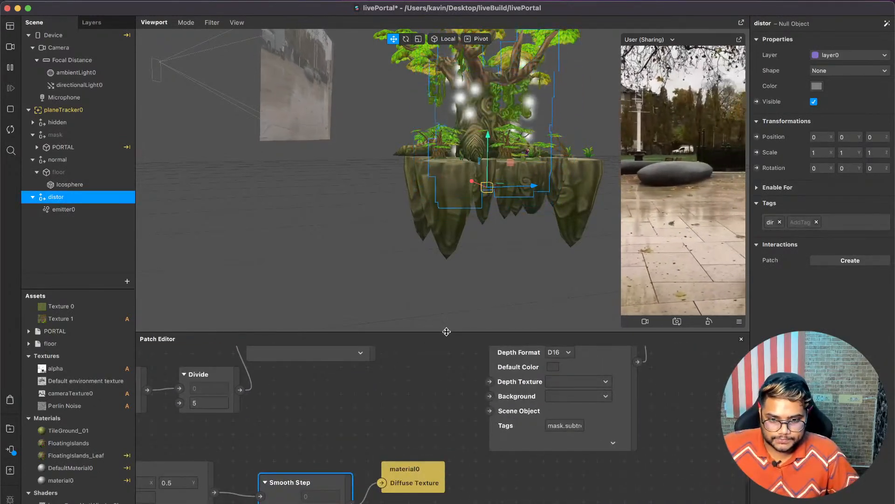
{"action": "left_click_drag", "start_coordinate": [444, 330], "coordinate": [445, 232]}
{"action": "left_click", "coordinate": [516, 315]}
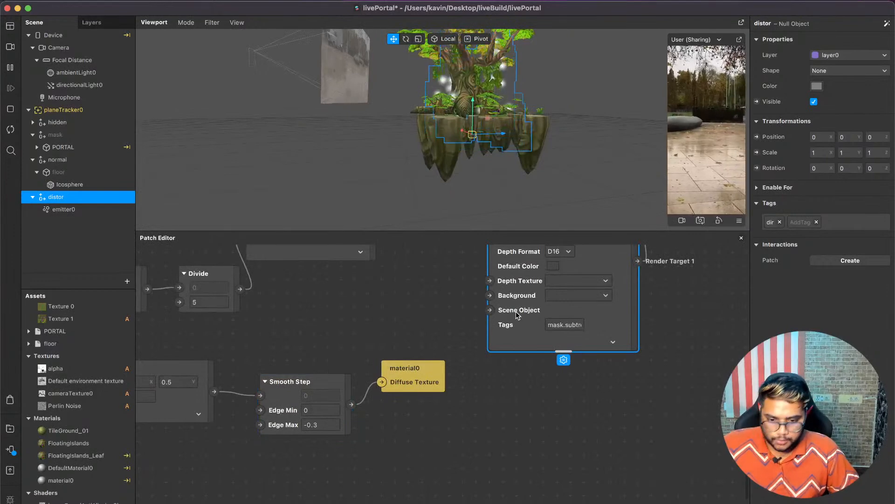
{"action": "key", "text": "super+c"}
{"action": "key", "text": "super+v"}
{"action": "left_click_drag", "start_coordinate": [655, 349], "coordinate": [639, 436]}
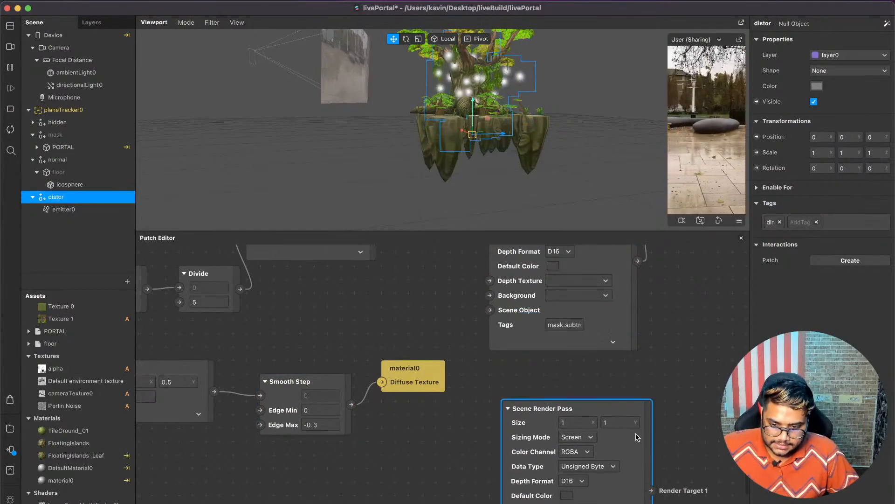
Set the duplicated Scene Render Pass's Tags to dir.subtree and briefly preview its render output.
{"action": "scroll", "coordinate": [590, 466], "scroll_direction": "down", "scroll_amount": 4}
{"action": "left_click", "coordinate": [583, 468]}
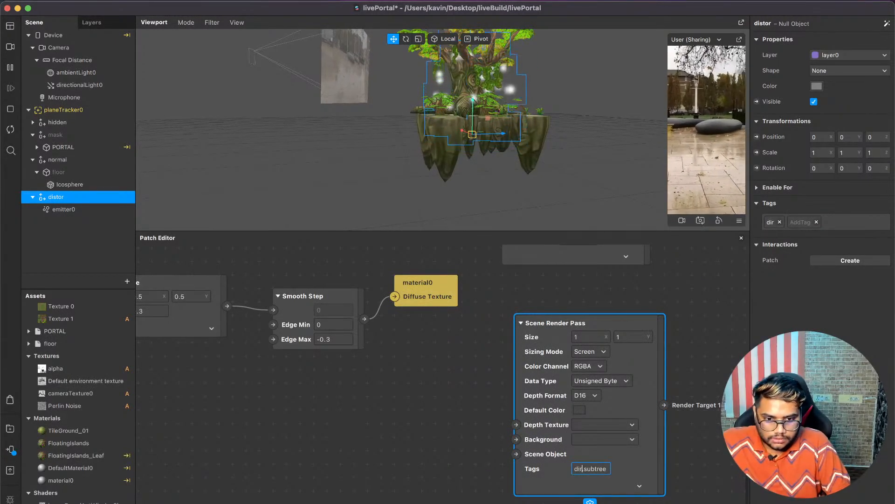
{"action": "left_click", "coordinate": [638, 485]}
{"action": "scroll", "coordinate": [577, 490], "scroll_direction": "down", "scroll_amount": 3}
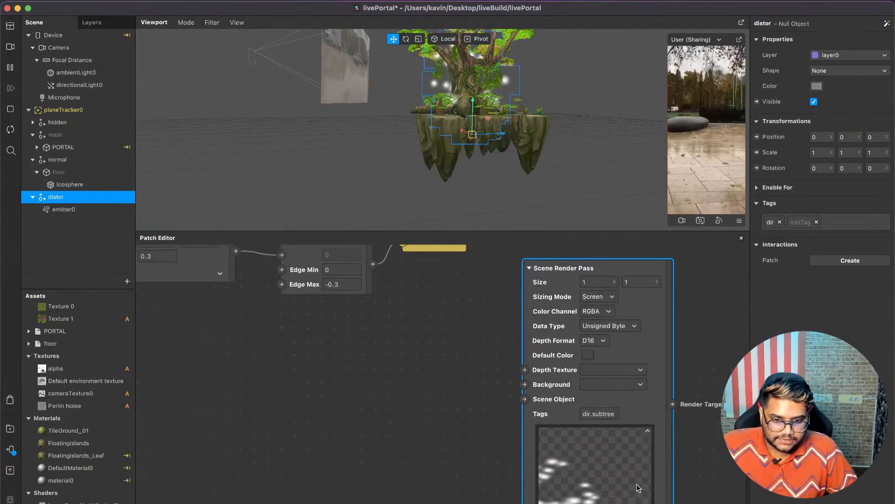
{"action": "left_click", "coordinate": [648, 430]}
{"action": "scroll", "coordinate": [648, 434], "scroll_direction": "up", "scroll_amount": 5}
Move the dir.subtree Scene Render Pass up near the original render pass and make the mask object visible again.
{"action": "left_click_drag", "start_coordinate": [625, 433], "coordinate": [585, 300]}
{"action": "scroll", "coordinate": [559, 291], "scroll_direction": "up", "scroll_amount": 6}
{"action": "left_click", "coordinate": [70, 135]}
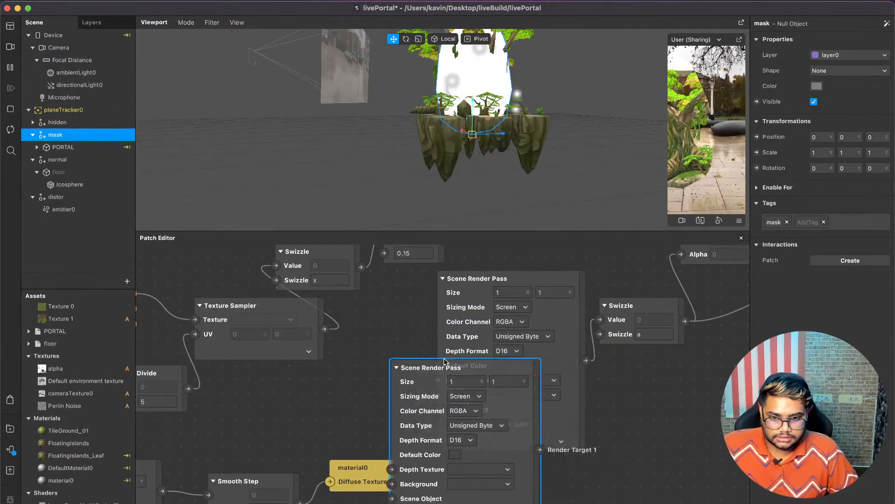
Move the dir.subtree Scene Render Pass near the Texture Distortion Shader and connect its output to the shader's Distortion Texture.
{"action": "left_click_drag", "start_coordinate": [481, 372], "coordinate": [295, 336]}
{"action": "scroll", "coordinate": [325, 303], "scroll_direction": "up", "scroll_amount": 4}
{"action": "left_click_drag", "start_coordinate": [290, 418], "coordinate": [304, 297]}
{"action": "left_click_drag", "start_coordinate": [381, 369], "coordinate": [461, 330]}
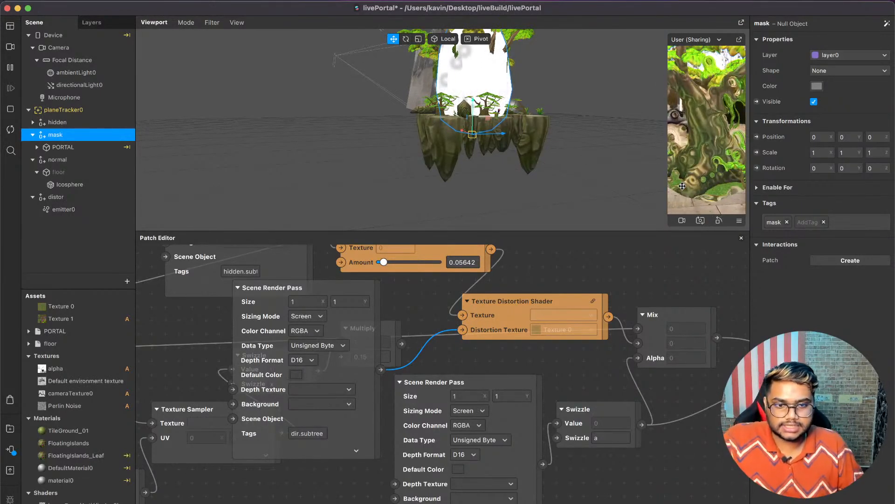
Rename material0 as particle, set its opacity to 7%, and expand its Advanced Render Options.
{"action": "left_click_drag", "start_coordinate": [477, 114], "coordinate": [580, 128]}
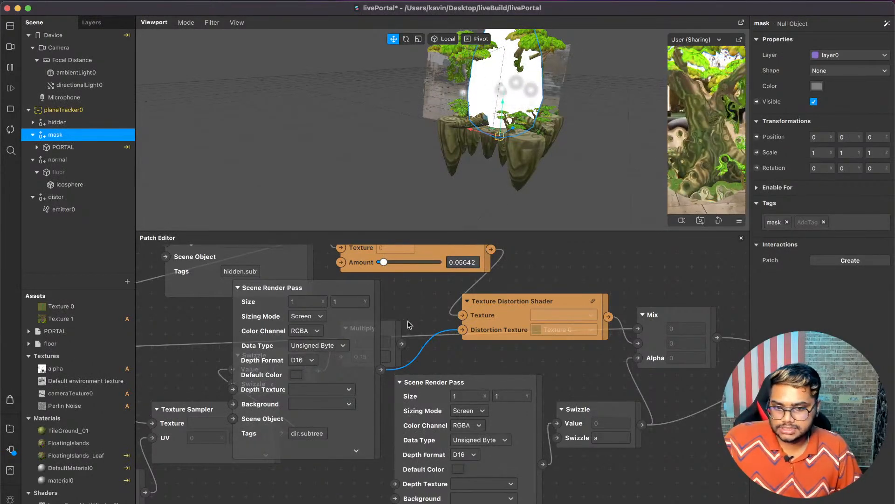
{"action": "scroll", "coordinate": [65, 476], "scroll_direction": "down", "scroll_amount": 2}
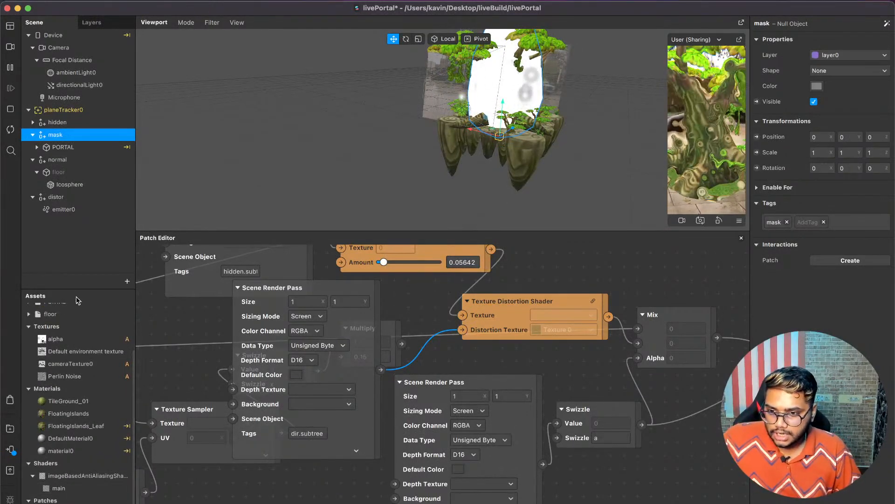
{"action": "left_click", "coordinate": [63, 451]}
{"action": "left_click", "coordinate": [65, 452]}
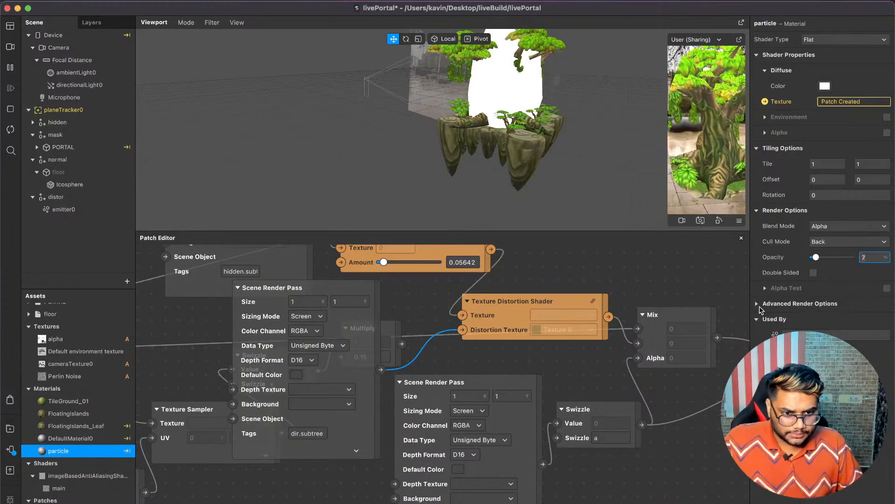
{"action": "left_click", "coordinate": [758, 304]}
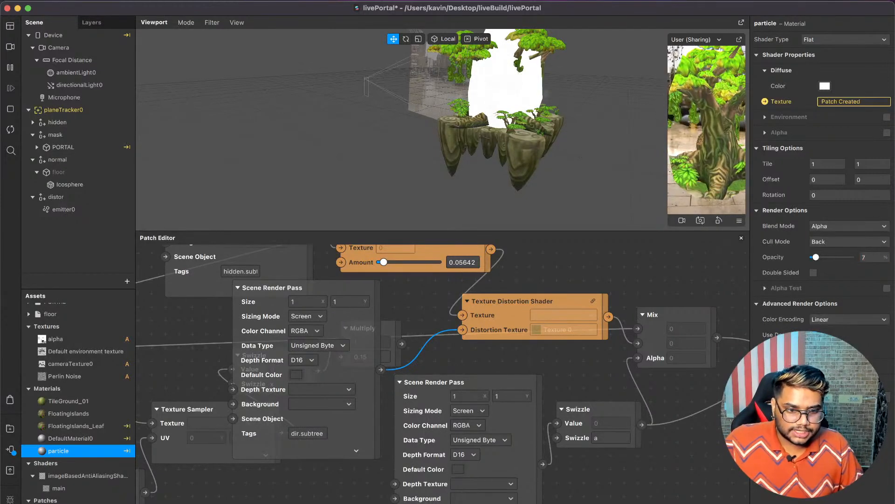
{"action": "scroll", "coordinate": [482, 148], "scroll_direction": "up", "scroll_amount": 10}
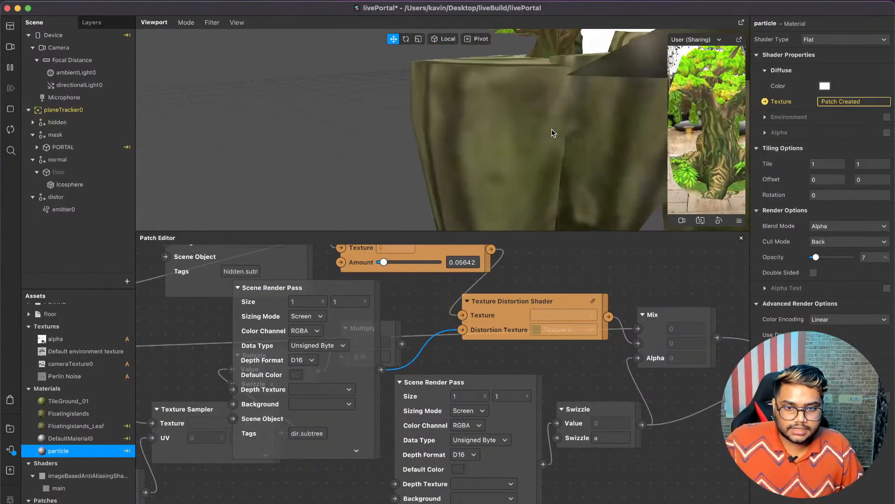
{"action": "scroll", "coordinate": [468, 153], "scroll_direction": "down", "scroll_amount": 8}
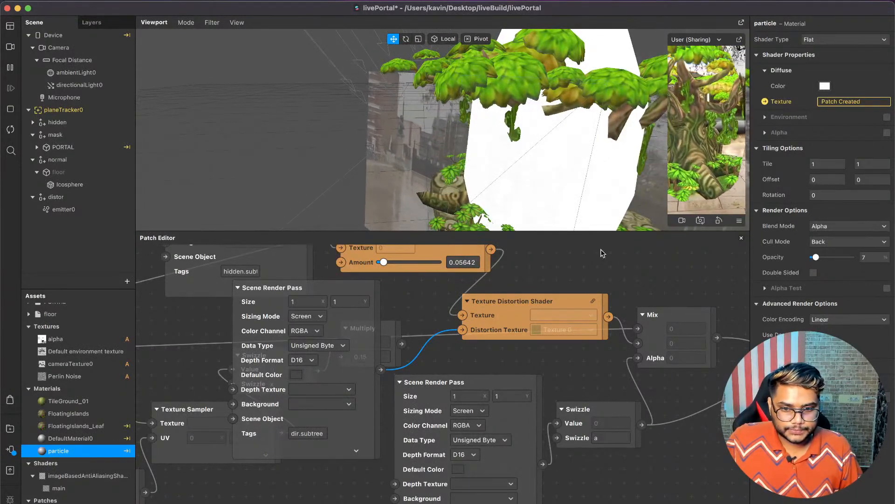
Feed the hidden render pass directly into the Texture Distortion Shader, chaining its output through the RGB Shift Shader to the first Mix.
{"action": "scroll", "coordinate": [483, 402], "scroll_direction": "up", "scroll_amount": 5}
{"action": "scroll", "coordinate": [482, 402], "scroll_direction": "left", "scroll_amount": 5}
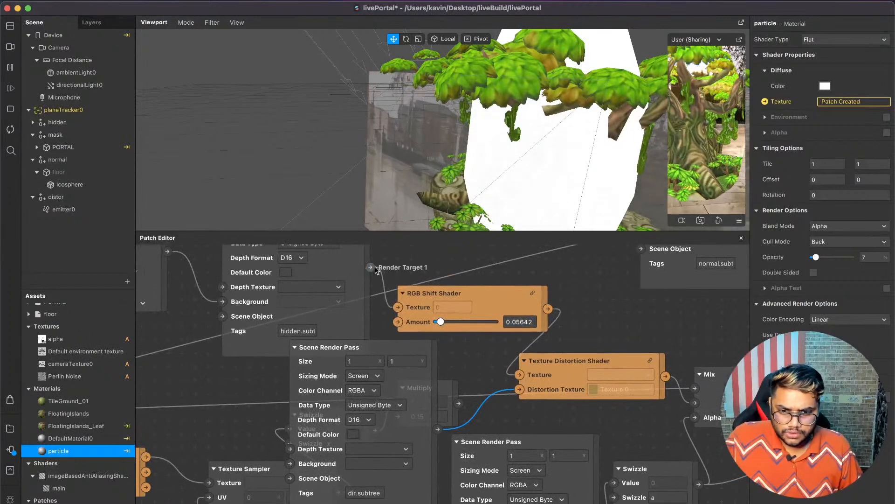
{"action": "left_click_drag", "start_coordinate": [370, 267], "coordinate": [500, 355]}
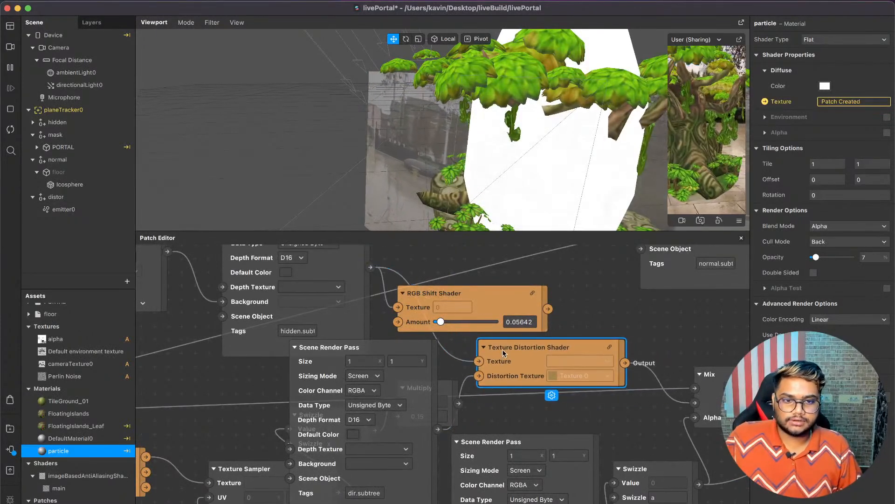
{"action": "left_click_drag", "start_coordinate": [482, 295], "coordinate": [732, 325]}
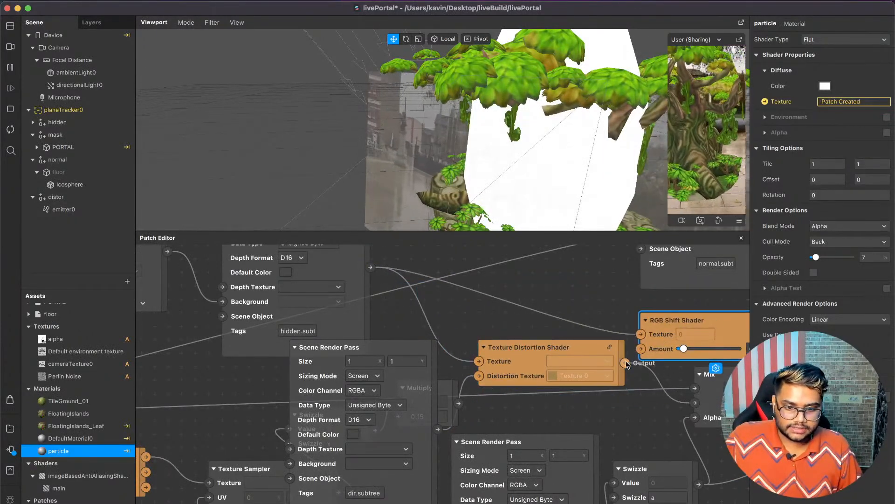
{"action": "scroll", "coordinate": [636, 334], "scroll_direction": "right", "scroll_amount": 5}
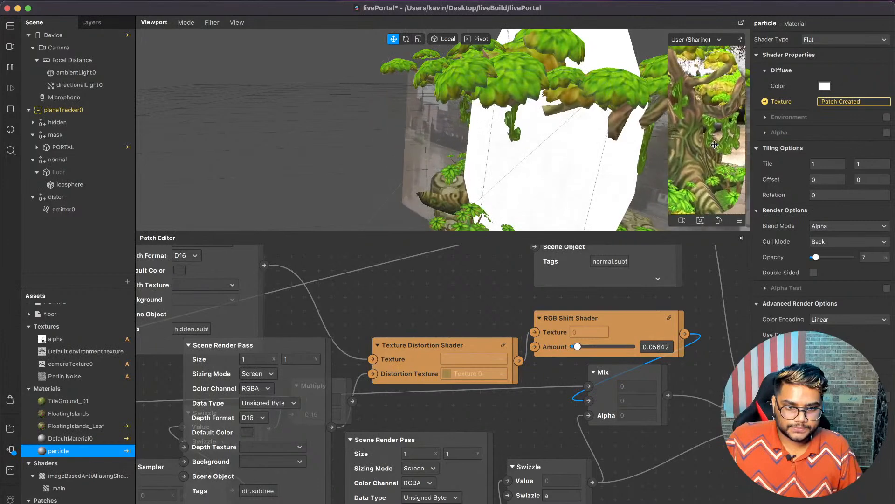
Rearrange the distortion, RGB shift and neighbouring render pass patches to make the rewired chain more compact.
{"action": "scroll", "coordinate": [524, 348], "scroll_direction": "down", "scroll_amount": 5}
{"action": "left_click_drag", "start_coordinate": [476, 358], "coordinate": [455, 343]}
{"action": "left_click_drag", "start_coordinate": [526, 329], "coordinate": [456, 421]}
{"action": "scroll", "coordinate": [526, 332], "scroll_direction": "down", "scroll_amount": 3}
{"action": "scroll", "coordinate": [526, 331], "scroll_direction": "left", "scroll_amount": 3}
{"action": "left_click_drag", "start_coordinate": [372, 379], "coordinate": [350, 416]}
{"action": "left_click_drag", "start_coordinate": [411, 341], "coordinate": [427, 385]}
Move the Perlin Noise patch group and the SDF Circle particle patch group down, clear of the scene render passes.
{"action": "scroll", "coordinate": [422, 393], "scroll_direction": "down", "scroll_amount": 3}
{"action": "scroll", "coordinate": [422, 393], "scroll_direction": "left", "scroll_amount": 5}
{"action": "left_click_drag", "start_coordinate": [535, 400], "coordinate": [222, 348]}
{"action": "left_click_drag", "start_coordinate": [194, 337], "coordinate": [174, 327]}
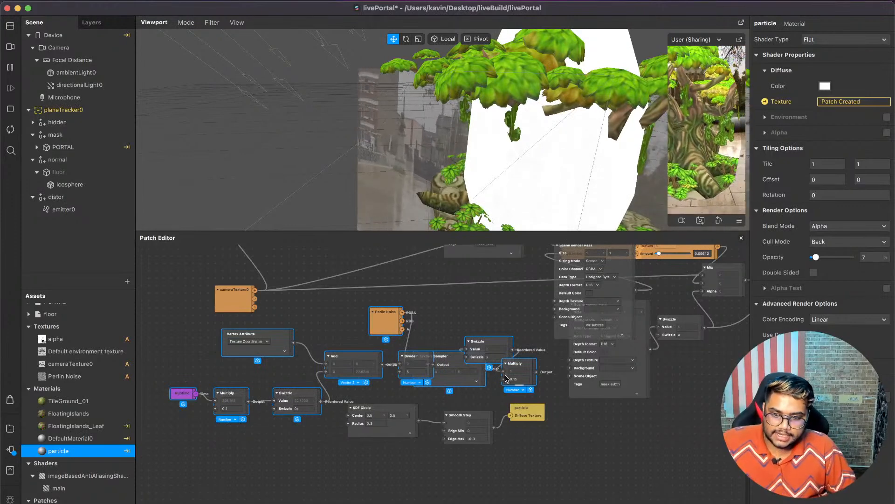
{"action": "left_click_drag", "start_coordinate": [522, 367], "coordinate": [168, 485]}
{"action": "left_click_drag", "start_coordinate": [548, 459], "coordinate": [355, 367]}
{"action": "left_click_drag", "start_coordinate": [408, 424], "coordinate": [406, 503]}
Place the dir.subtree Scene Render Pass in the cleared space and line up the Texture Distortion Shader before the RGB Shift Shader.
{"action": "left_click_drag", "start_coordinate": [602, 286], "coordinate": [425, 333]}
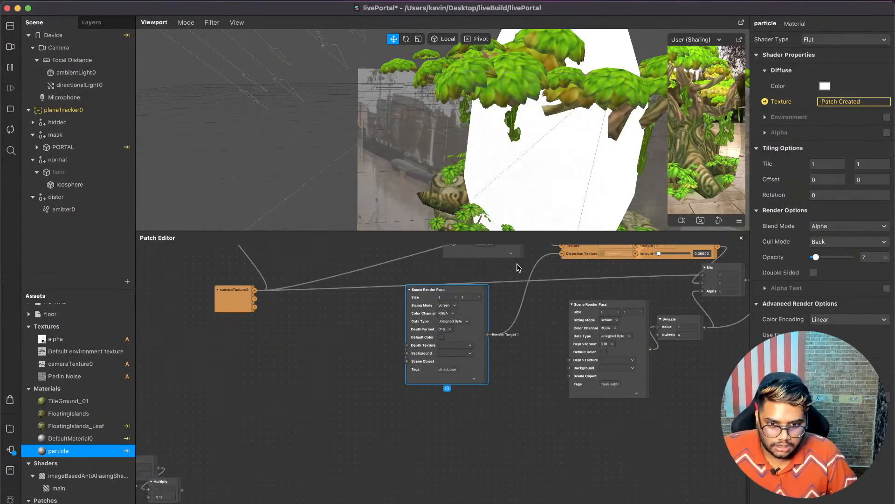
{"action": "scroll", "coordinate": [516, 268], "scroll_direction": "up", "scroll_amount": 5}
{"action": "scroll", "coordinate": [517, 267], "scroll_direction": "right", "scroll_amount": 4}
{"action": "left_click_drag", "start_coordinate": [506, 347], "coordinate": [475, 346]}
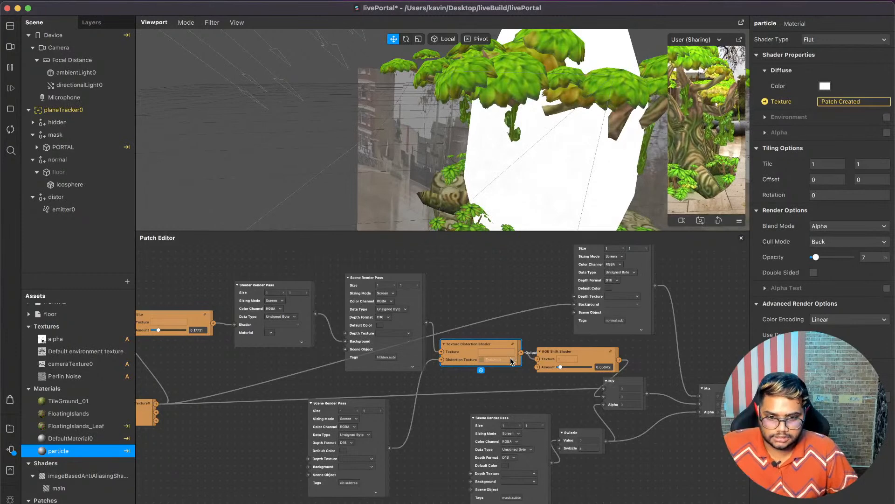
{"action": "scroll", "coordinate": [510, 357], "scroll_direction": "up", "scroll_amount": 5}
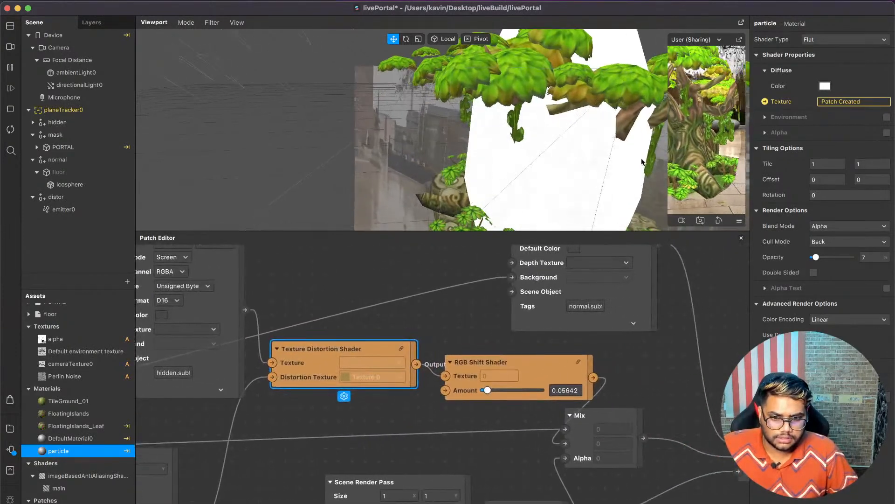
{"action": "scroll", "coordinate": [587, 166], "scroll_direction": "down", "scroll_amount": 5}
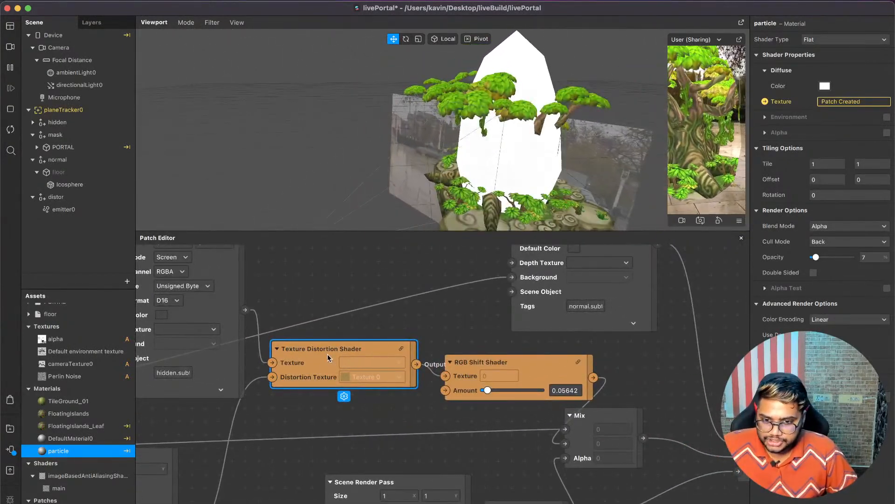
Duplicate the Texture Distortion Shader, place the copy below the Mix patches, and connect the mask Swizzle's output to its Texture.
{"action": "scroll", "coordinate": [327, 355], "scroll_direction": "down", "scroll_amount": 5}
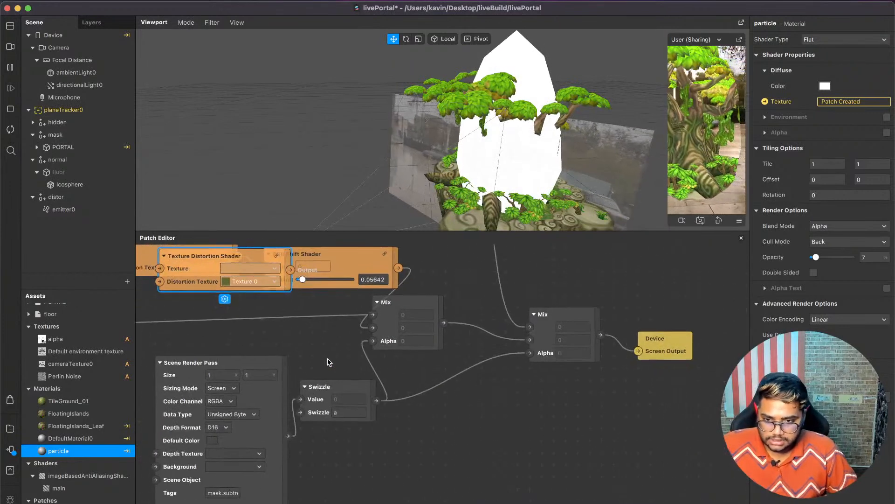
{"action": "left_click_drag", "start_coordinate": [230, 255], "coordinate": [504, 434]}
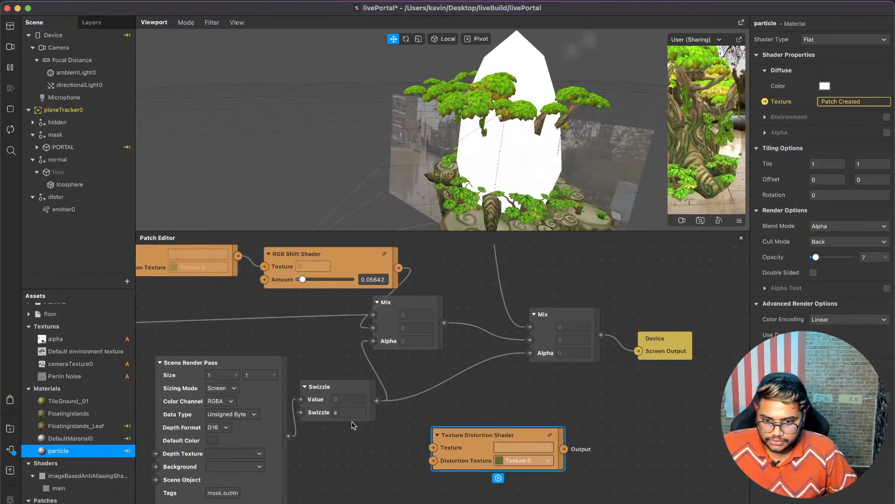
{"action": "left_click_drag", "start_coordinate": [376, 400], "coordinate": [438, 449]}
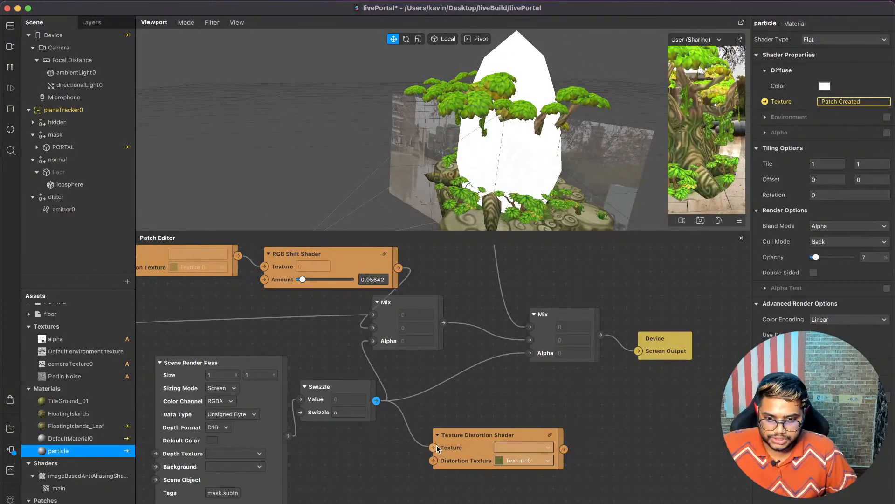
Connect the duplicated Texture Distortion Shader's output to the Alpha inputs of both Mix patches.
{"action": "left_click_drag", "start_coordinate": [564, 449], "coordinate": [529, 353]}
{"action": "key", "text": "Escape"}
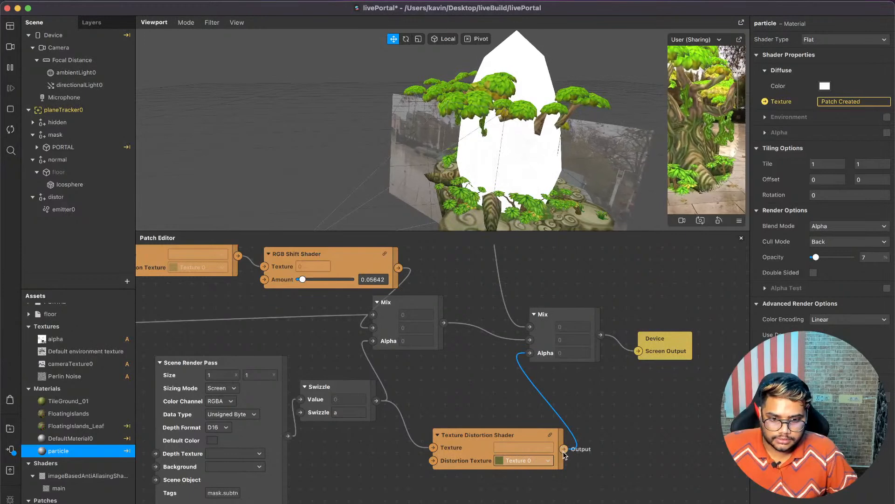
{"action": "left_click_drag", "start_coordinate": [564, 450], "coordinate": [389, 343]}
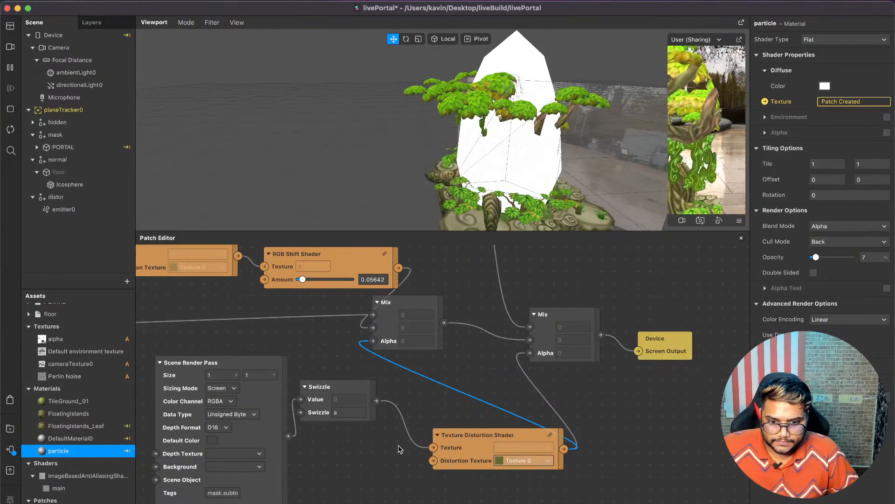
Move the Perlin Noise patch group beneath the duplicated Texture Distortion Shader and raise its final Multiply patch.
{"action": "scroll", "coordinate": [398, 445], "scroll_direction": "down", "scroll_amount": 5}
{"action": "scroll", "coordinate": [399, 445], "scroll_direction": "down", "scroll_amount": 10}
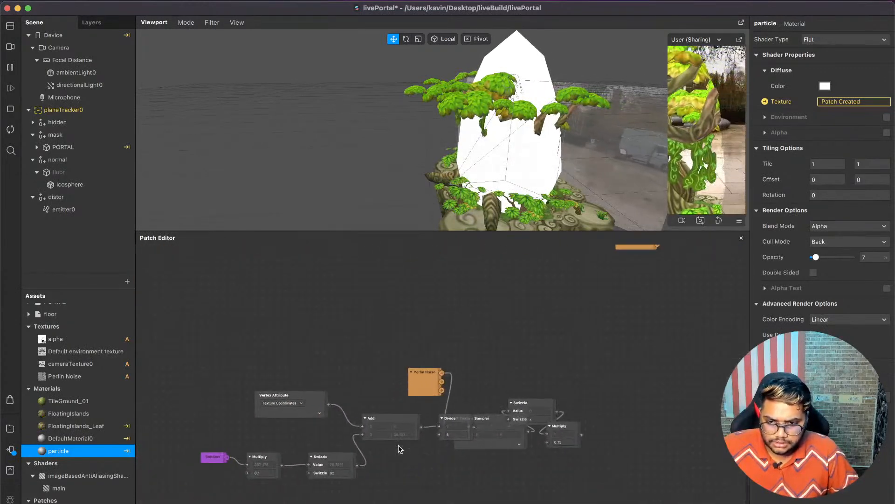
{"action": "left_click_drag", "start_coordinate": [558, 498], "coordinate": [135, 337]}
{"action": "left_click_drag", "start_coordinate": [547, 433], "coordinate": [544, 431]}
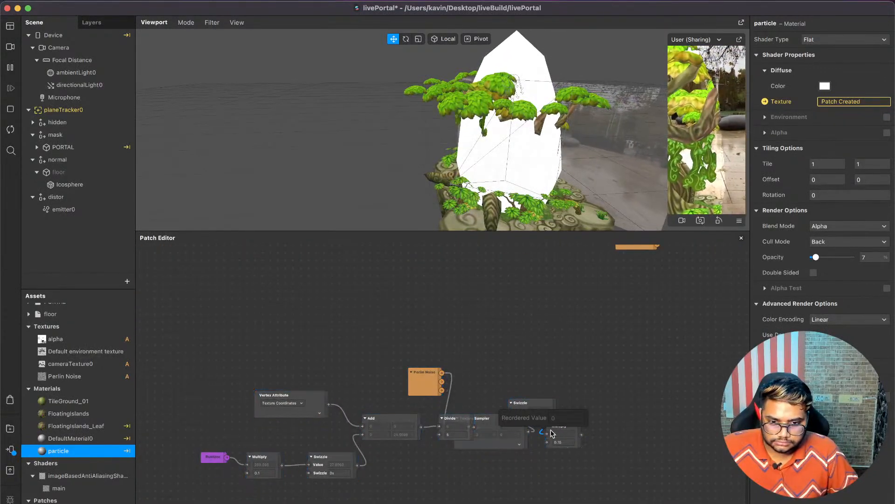
{"action": "left_click_drag", "start_coordinate": [608, 486], "coordinate": [152, 355]}
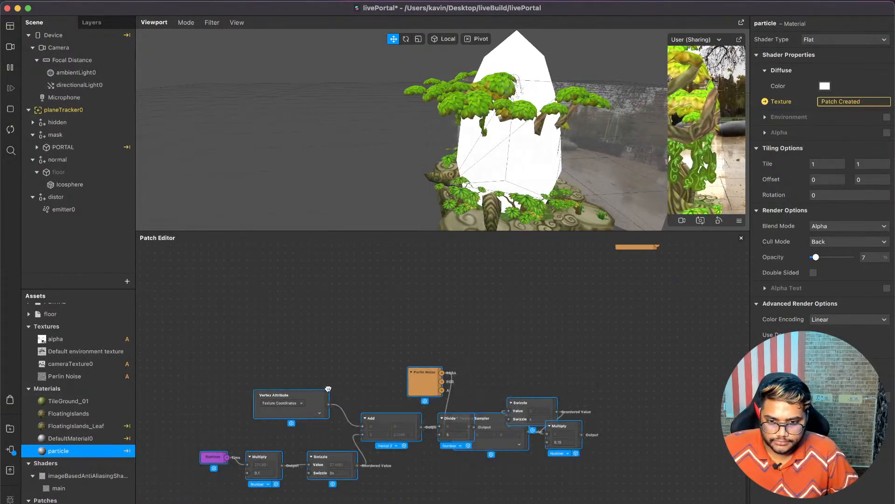
{"action": "left_click_drag", "start_coordinate": [322, 396], "coordinate": [669, 390]}
{"action": "scroll", "coordinate": [669, 390], "scroll_direction": "right", "scroll_amount": 15}
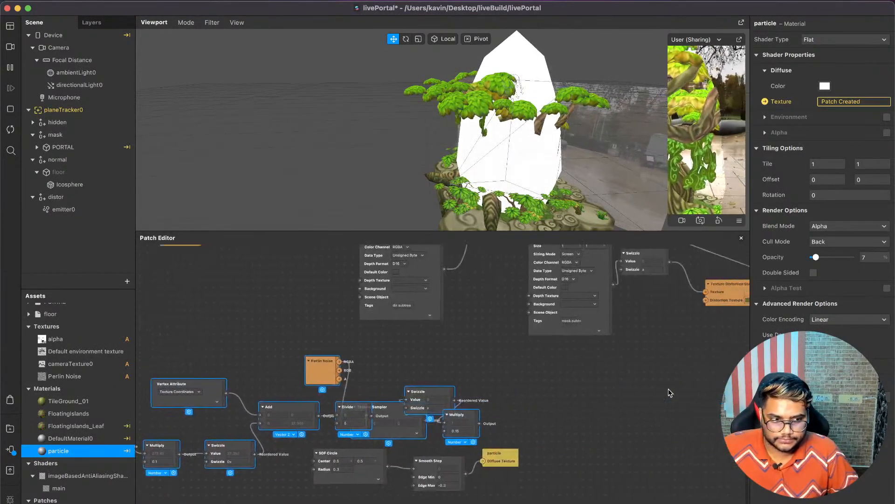
{"action": "scroll", "coordinate": [668, 388], "scroll_direction": "right", "scroll_amount": 5}
{"action": "left_click_drag", "start_coordinate": [178, 406], "coordinate": [601, 382]}
{"action": "scroll", "coordinate": [601, 382], "scroll_direction": "right", "scroll_amount": 5}
{"action": "scroll", "coordinate": [600, 382], "scroll_direction": "up", "scroll_amount": 4}
{"action": "left_click", "coordinate": [582, 372]}
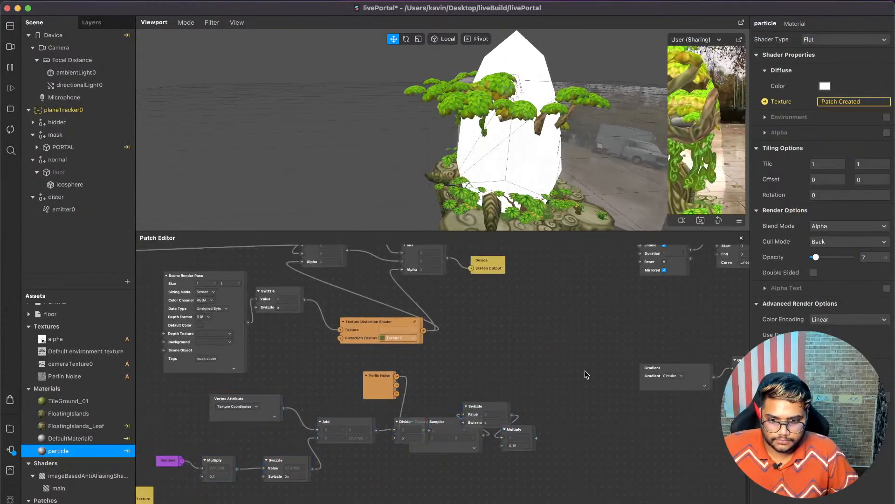
{"action": "left_click_drag", "start_coordinate": [528, 434], "coordinate": [521, 382]}
Move the SDF Circle, Smooth Step and particle Diffuse Texture patches away from the noise group, to below the Gradient patches.
{"action": "scroll", "coordinate": [492, 452], "scroll_direction": "left", "scroll_amount": 8}
{"action": "scroll", "coordinate": [492, 453], "scroll_direction": "down", "scroll_amount": 4}
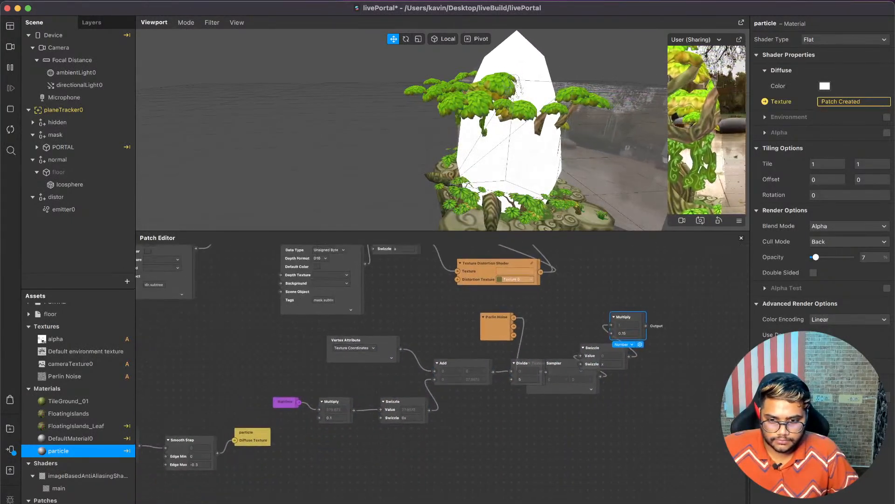
{"action": "scroll", "coordinate": [261, 485], "scroll_direction": "left", "scroll_amount": 7}
{"action": "scroll", "coordinate": [261, 485], "scroll_direction": "down", "scroll_amount": 1}
{"action": "left_click_drag", "start_coordinate": [379, 472], "coordinate": [219, 410]}
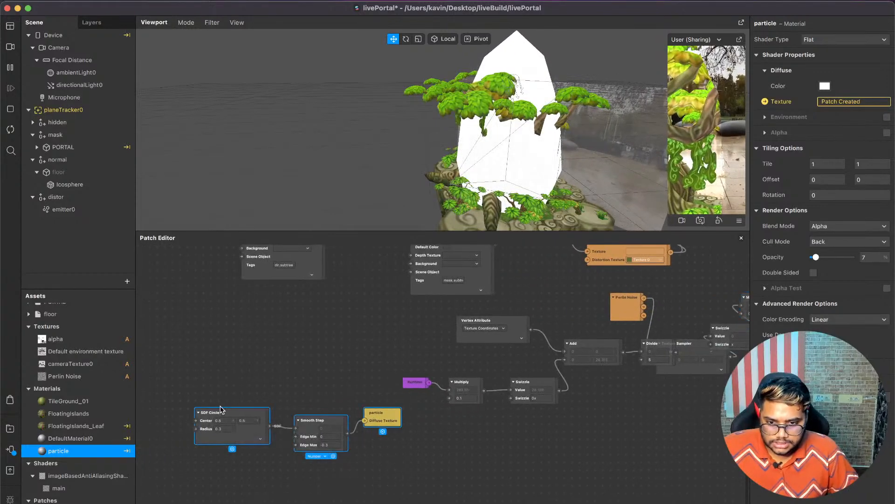
{"action": "left_click_drag", "start_coordinate": [379, 425], "coordinate": [717, 454]}
{"action": "scroll", "coordinate": [693, 416], "scroll_direction": "right", "scroll_amount": 10}
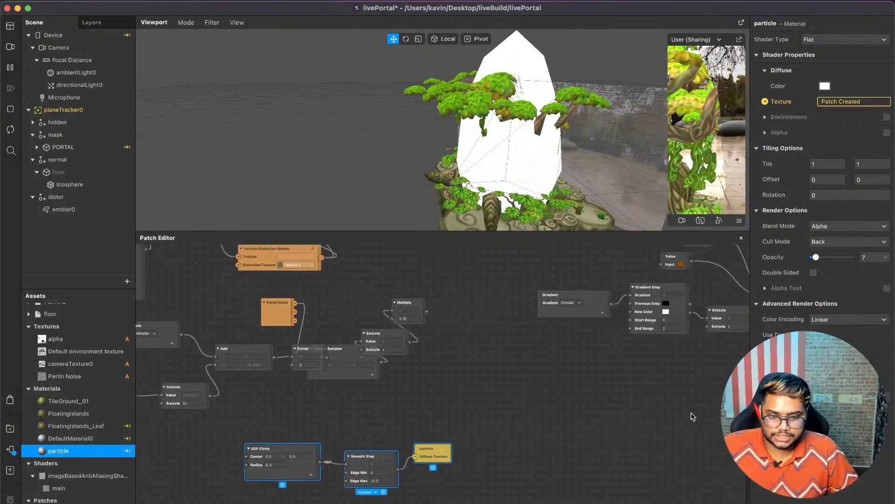
{"action": "scroll", "coordinate": [679, 416], "scroll_direction": "down", "scroll_amount": 2}
{"action": "left_click_drag", "start_coordinate": [401, 432], "coordinate": [742, 377]}
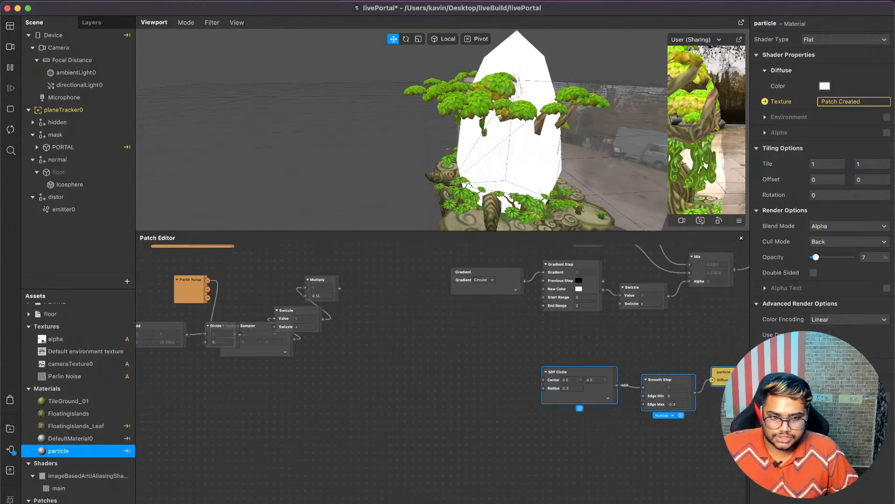
Shift the noise patch group closer to the mask render pass and place its Multiply just beneath the duplicated Texture Distortion Shader.
{"action": "scroll", "coordinate": [457, 368], "scroll_direction": "left", "scroll_amount": 10}
{"action": "left_click_drag", "start_coordinate": [671, 465], "coordinate": [312, 294]}
{"action": "left_click_drag", "start_coordinate": [600, 339], "coordinate": [478, 346]}
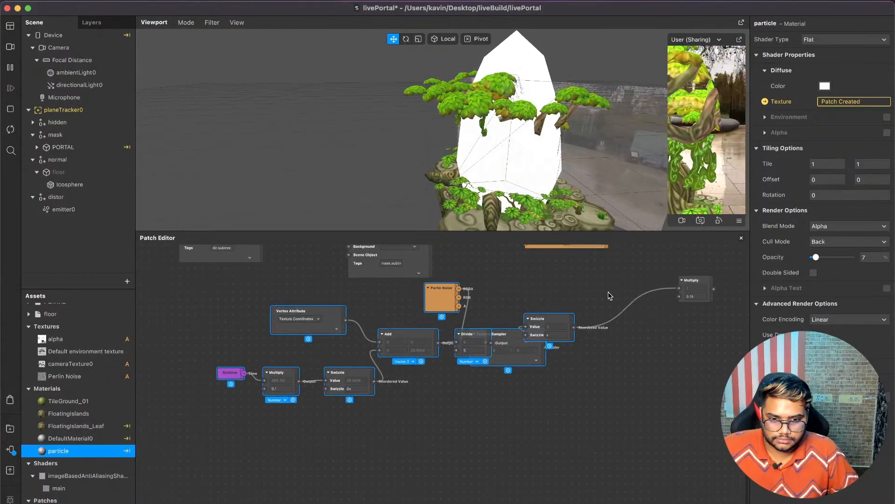
{"action": "left_click_drag", "start_coordinate": [695, 283], "coordinate": [579, 270]}
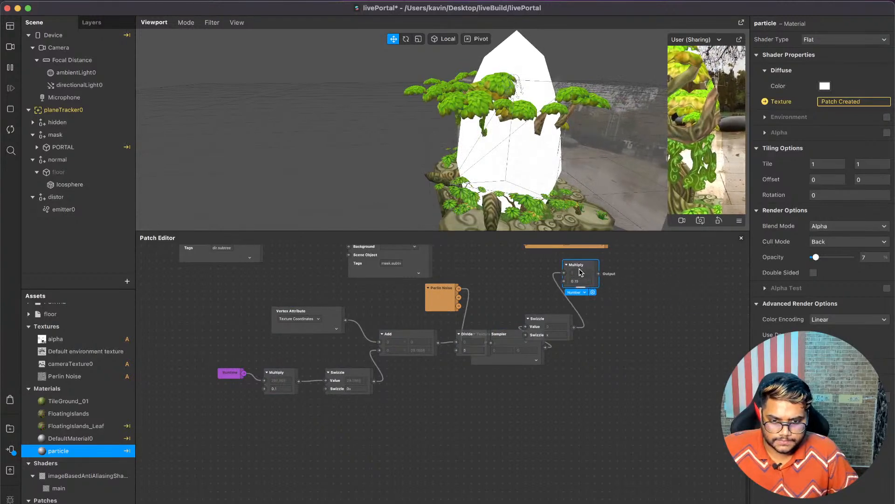
Connect the noise group's final Multiply output to the duplicated shader's Distortion Texture.
{"action": "scroll", "coordinate": [580, 269], "scroll_direction": "up", "scroll_amount": 4}
{"action": "scroll", "coordinate": [579, 269], "scroll_direction": "up", "scroll_amount": 2}
{"action": "scroll", "coordinate": [561, 292], "scroll_direction": "up", "scroll_amount": 3}
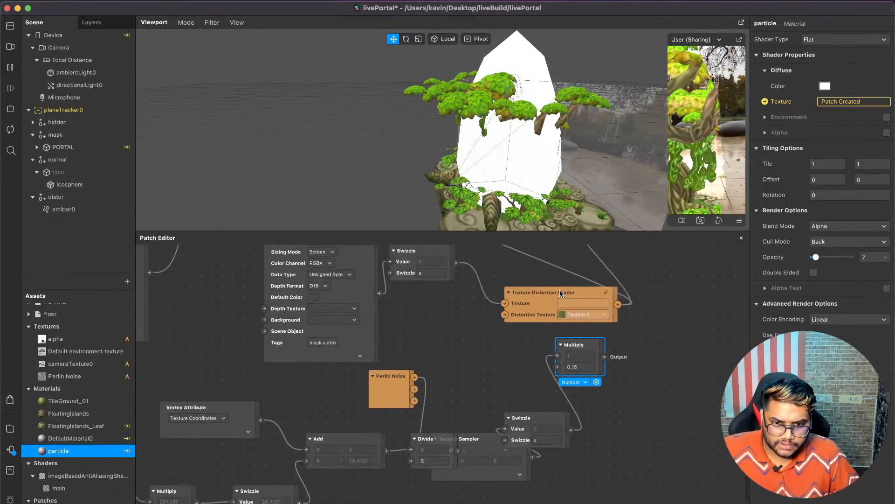
{"action": "left_click_drag", "start_coordinate": [605, 357], "coordinate": [504, 315]}
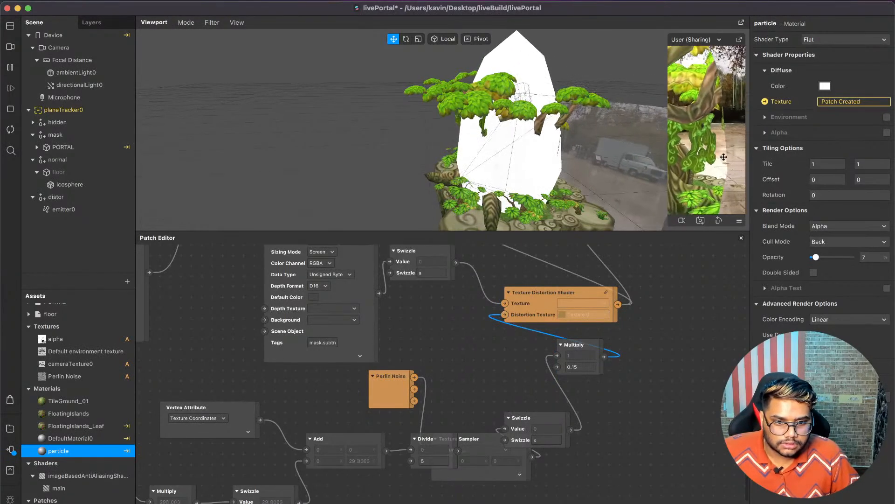
Route the duplicated Texture Distortion Shader's output to the device's Screen Output to preview the distorted mask.
{"action": "scroll", "coordinate": [656, 288], "scroll_direction": "right", "scroll_amount": 8}
{"action": "scroll", "coordinate": [656, 288], "scroll_direction": "up", "scroll_amount": 4}
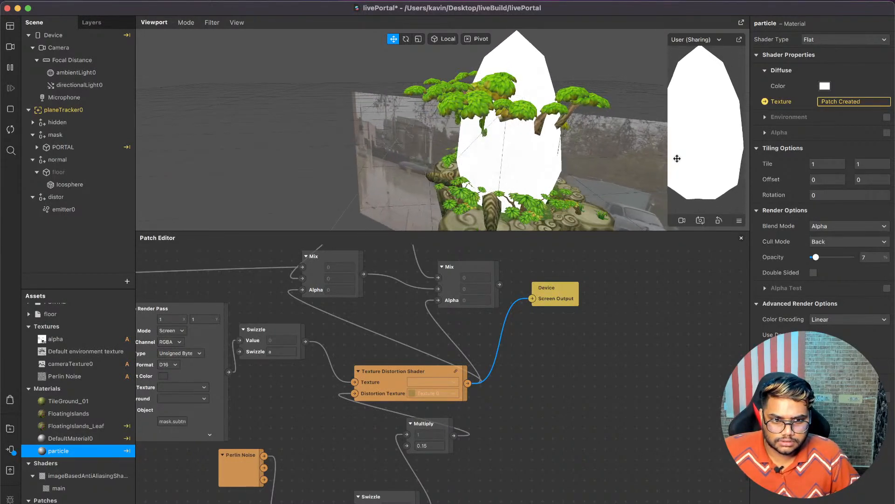
{"action": "scroll", "coordinate": [587, 298], "scroll_direction": "left", "scroll_amount": 5}
{"action": "scroll", "coordinate": [587, 298], "scroll_direction": "down", "scroll_amount": 4}
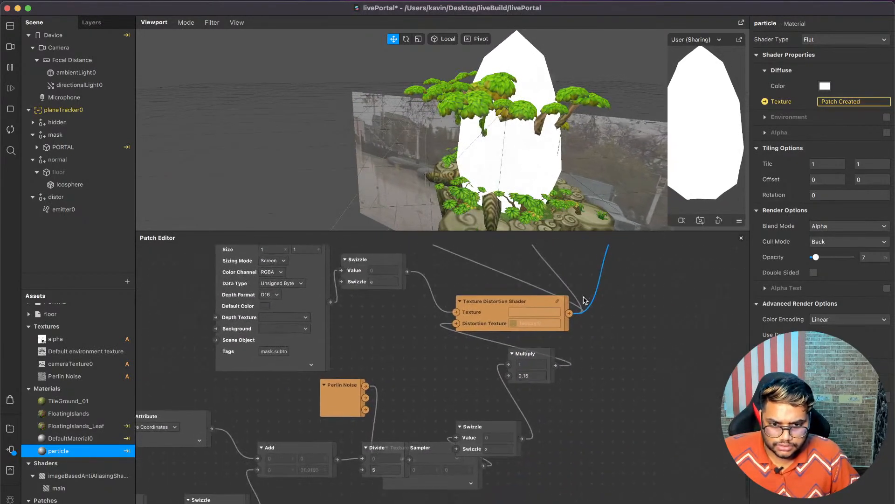
Set the second value of the noise group's final Multiply patch to 1.
{"action": "key", "text": "BackSpace"}
{"action": "key", "text": "BackSpace"}
{"action": "key", "text": "BackSpace"}
{"action": "key", "text": "BackSpace"}
{"action": "key", "text": "BackSpace"}
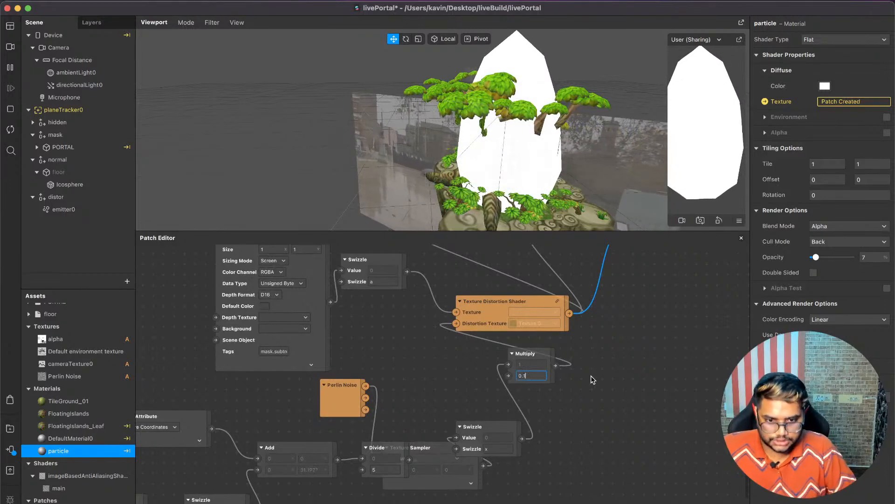
{"action": "type", "text": "1"}
{"action": "key", "text": "Return"}
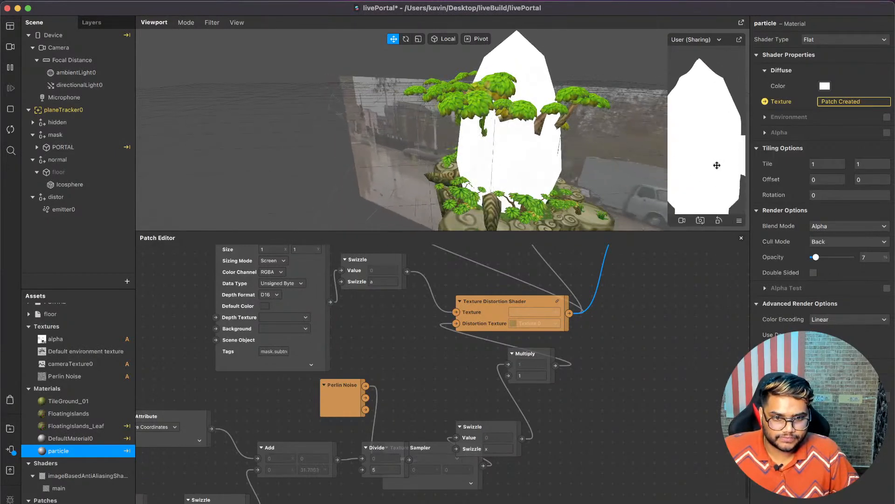
Route the final Mix patch's output back to the device's Screen Output.
{"action": "scroll", "coordinate": [631, 319], "scroll_direction": "up", "scroll_amount": 5}
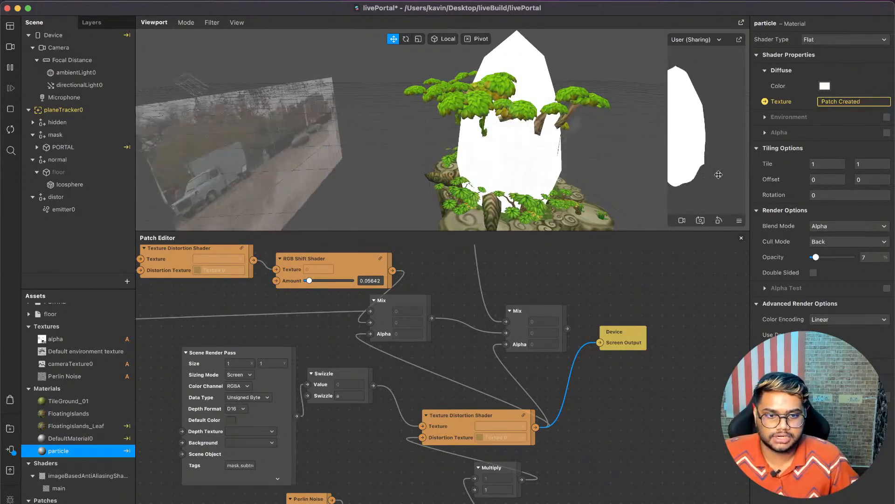
{"action": "scroll", "coordinate": [519, 452], "scroll_direction": "down", "scroll_amount": 1}
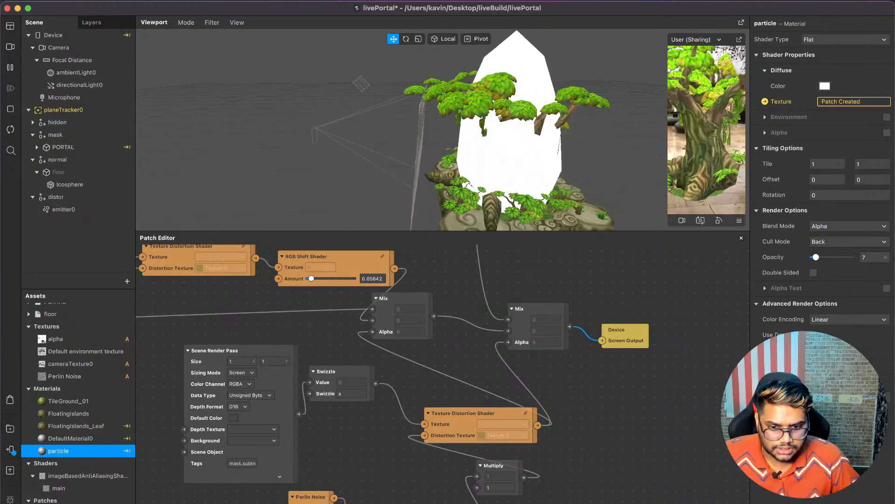
Spread out the overlapping noise patches by moving the Swizzle and Texture Sampler away from the Divide patch.
{"action": "scroll", "coordinate": [498, 487], "scroll_direction": "down", "scroll_amount": 3}
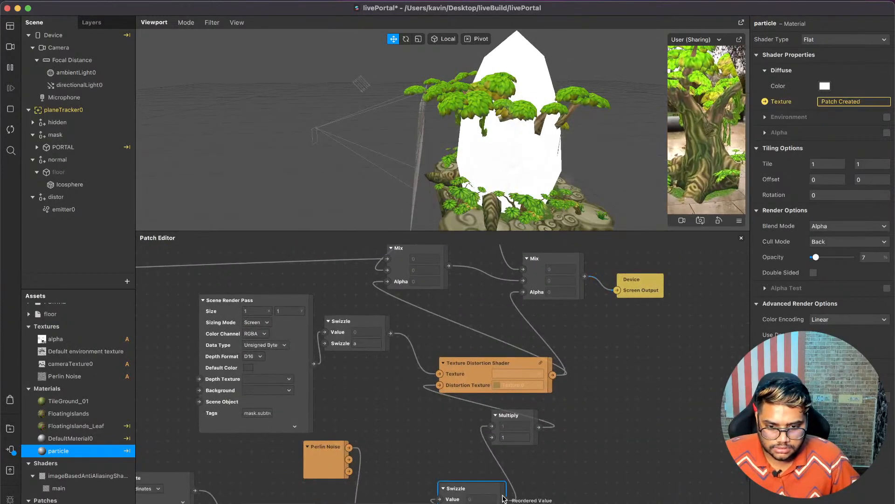
{"action": "left_click_drag", "start_coordinate": [498, 499], "coordinate": [562, 494]}
{"action": "left_click", "coordinate": [462, 490]}
{"action": "scroll", "coordinate": [462, 490], "scroll_direction": "down", "scroll_amount": 3}
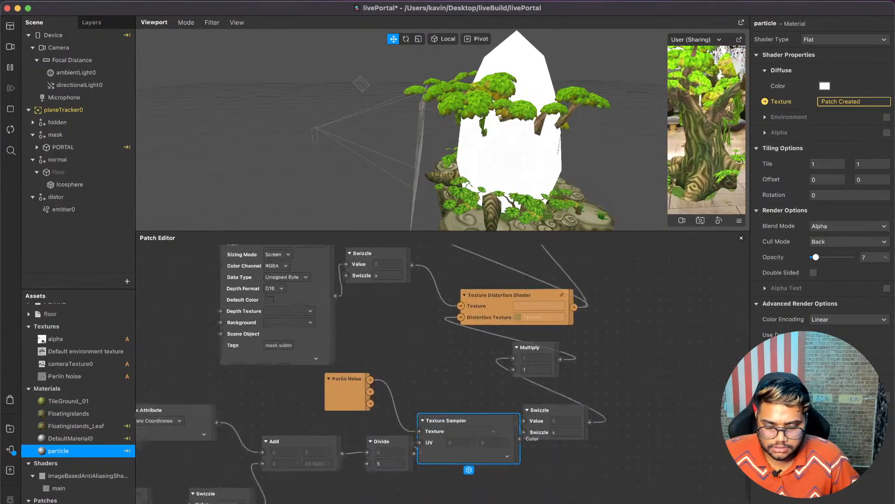
Set the Divide patch's divisor in the noise group to 1.
{"action": "left_click", "coordinate": [394, 461]}
{"action": "type", "text": "52"}
{"action": "key", "text": "Escape"}
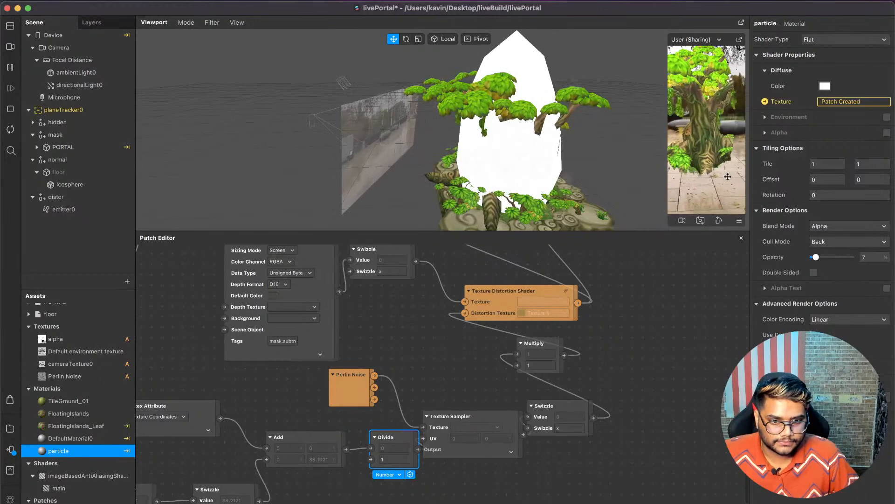
Add a Pack patch fed by the time Multiply, connect it to the Add patch in place of the Swizzle, and move the Swizzle up.
{"action": "scroll", "coordinate": [478, 426], "scroll_direction": "left", "scroll_amount": 5}
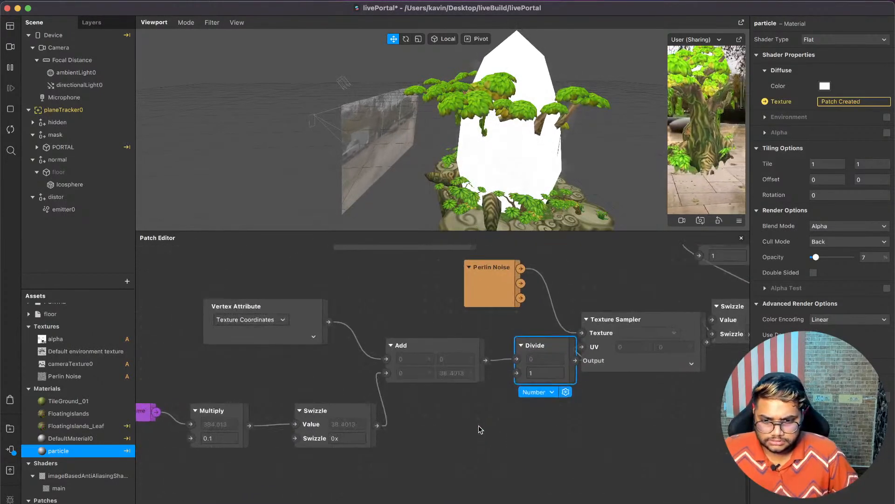
{"action": "left_click", "coordinate": [351, 438]}
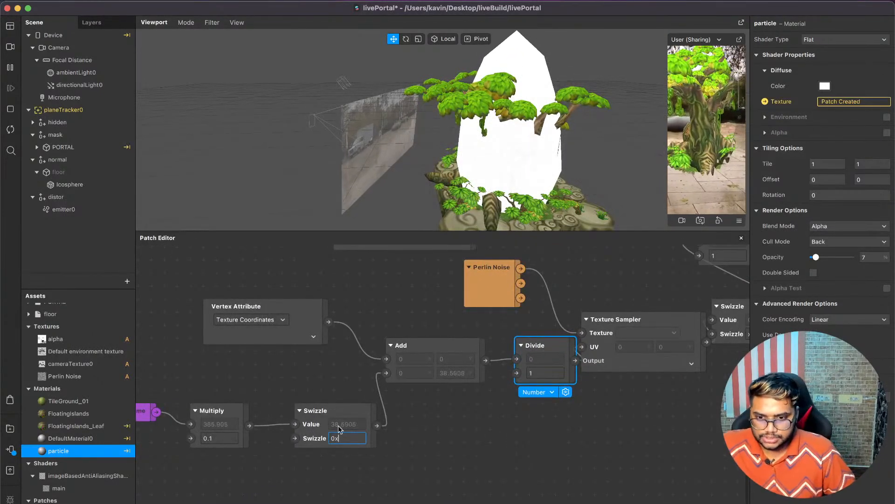
{"action": "left_click_drag", "start_coordinate": [250, 425], "coordinate": [310, 470]}
{"action": "type", "text": "pacl"}
{"action": "key", "text": "BackSpace"}
{"action": "key", "text": "Return"}
{"action": "left_click_drag", "start_coordinate": [334, 480], "coordinate": [386, 373]}
{"action": "left_click", "coordinate": [390, 503]}
{"action": "left_click_drag", "start_coordinate": [350, 411], "coordinate": [351, 372]}
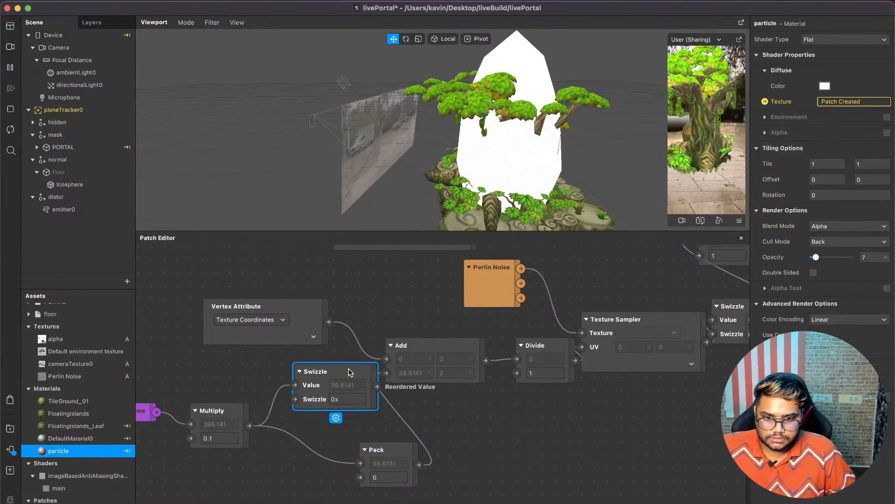
Set the Pack patch's second value to 0.4, then drive that input with the time Multiply's output instead.
{"action": "left_click", "coordinate": [385, 477]}
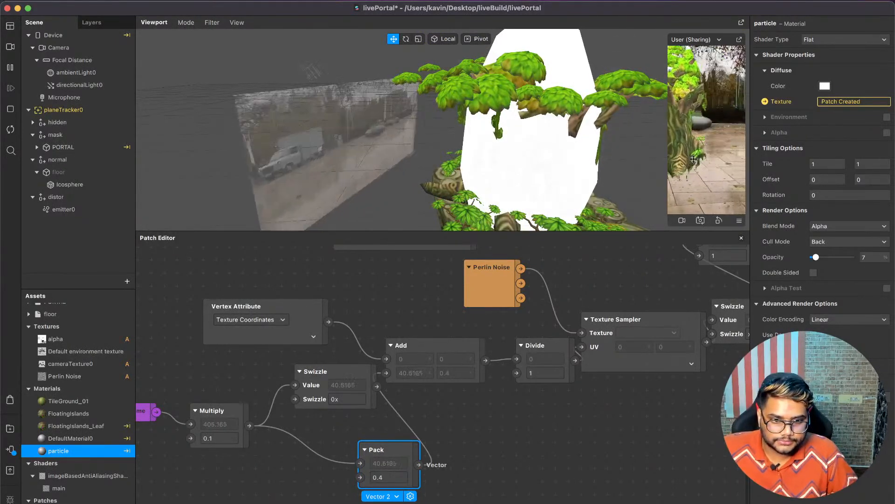
{"action": "left_click_drag", "start_coordinate": [249, 425], "coordinate": [360, 477]}
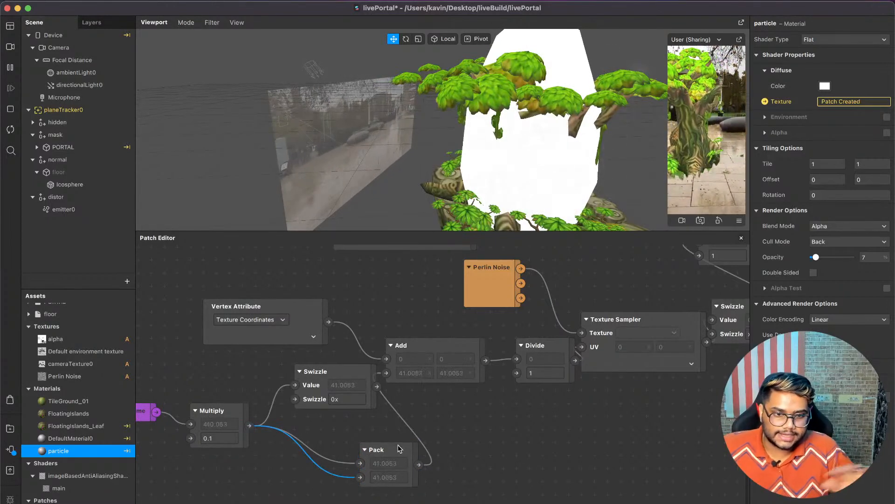
Delete the Pack patch and restore the Swizzle's connection to the Add patch's second input.
{"action": "left_click_drag", "start_coordinate": [384, 376], "coordinate": [338, 393]}
{"action": "left_click", "coordinate": [380, 447]}
{"action": "key", "text": "BackSpace"}
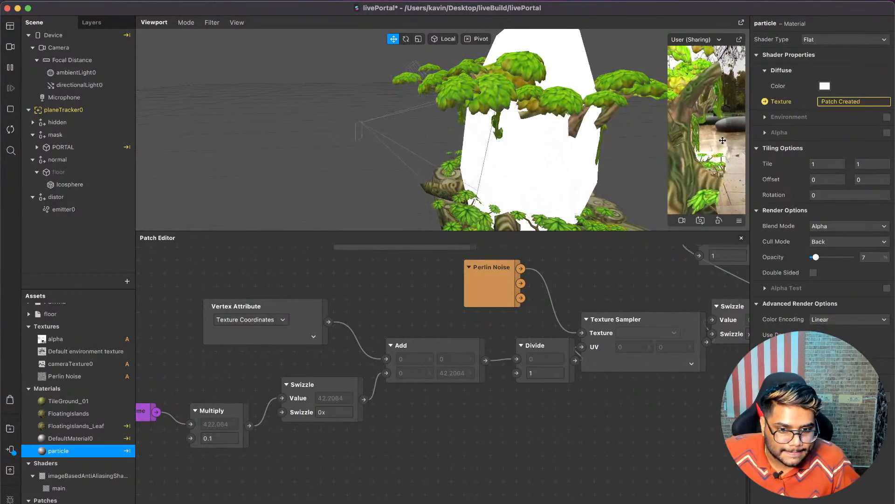
Move the Divide patch nearer the Add patch and change its divisor, trying 2 before setting 4.
{"action": "left_click_drag", "start_coordinate": [552, 345], "coordinate": [530, 339]}
{"action": "scroll", "coordinate": [503, 340], "scroll_direction": "right", "scroll_amount": 1}
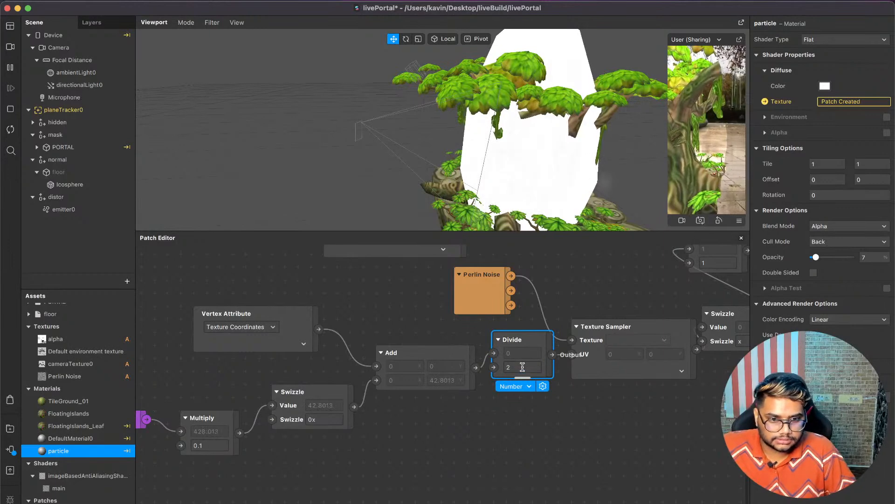
{"action": "left_click", "coordinate": [549, 415]}
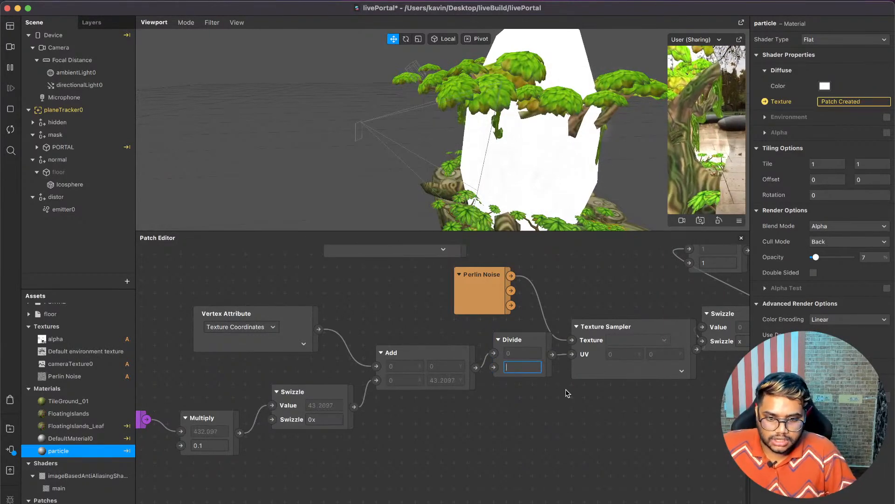
{"action": "scroll", "coordinate": [568, 393], "scroll_direction": "right", "scroll_amount": 3}
{"action": "scroll", "coordinate": [567, 393], "scroll_direction": "up", "scroll_amount": 1}
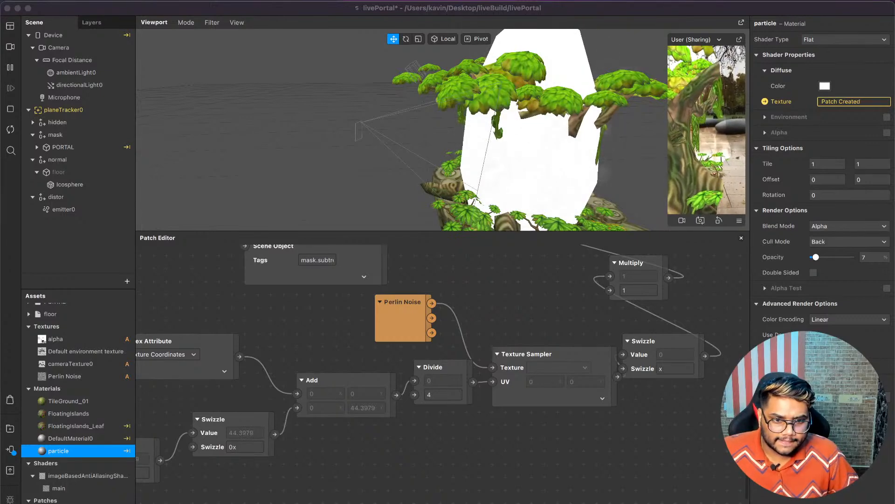
Bypass the mask's Texture Distortion Shader by connecting the mask Swizzle's output directly to the Alpha inputs of both Mix patches.
{"action": "scroll", "coordinate": [607, 136], "scroll_direction": "down", "scroll_amount": 5}
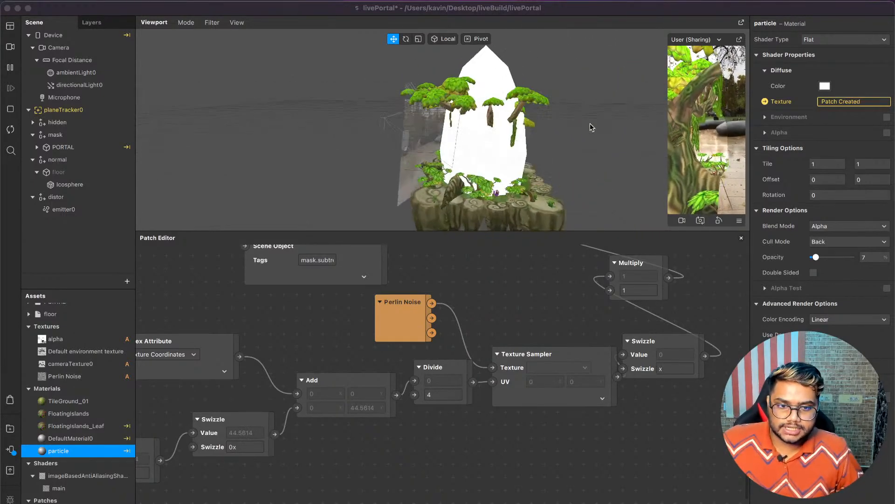
{"action": "scroll", "coordinate": [647, 293], "scroll_direction": "up", "scroll_amount": 10}
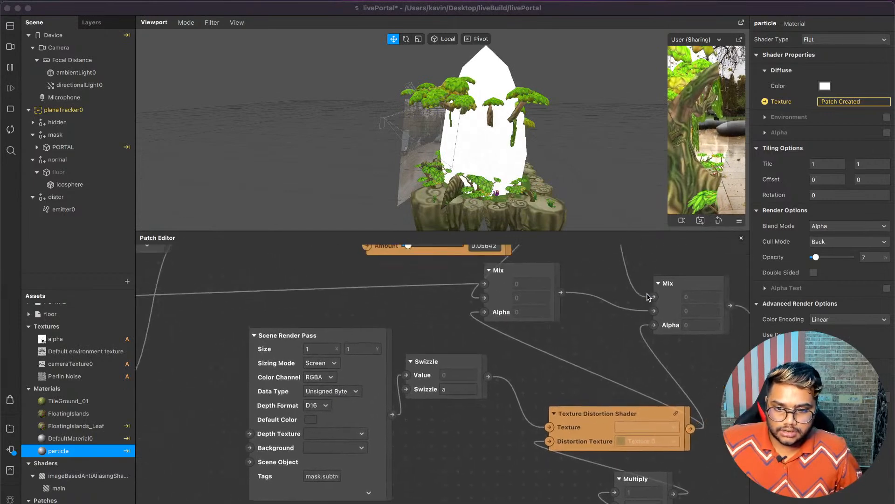
{"action": "left_click_drag", "start_coordinate": [485, 381], "coordinate": [488, 358]}
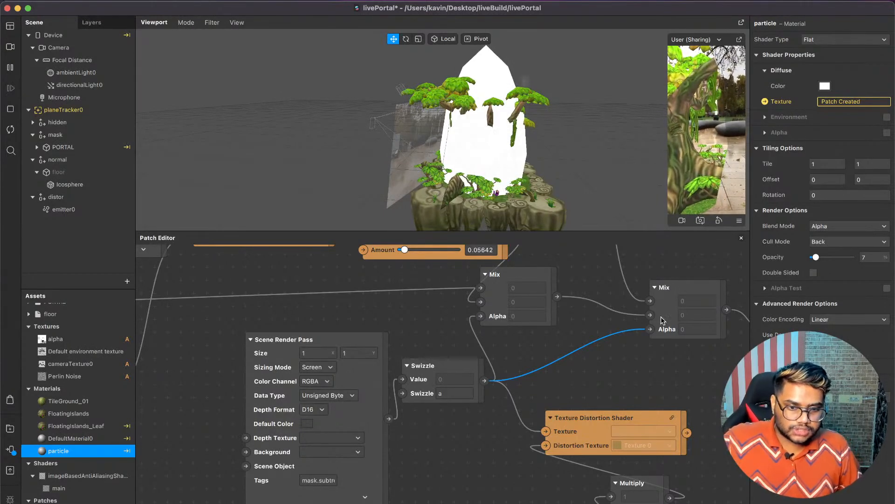
Reconnect the mask's Texture Distortion Shader output to the Alpha inputs of both Mix patches.
{"action": "left_click_drag", "start_coordinate": [676, 343], "coordinate": [649, 329]}
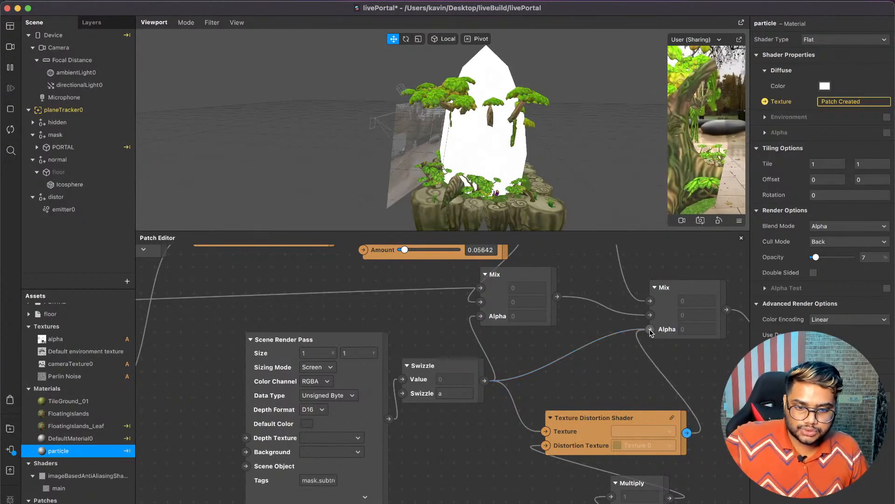
{"action": "left_click_drag", "start_coordinate": [687, 434], "coordinate": [480, 315]}
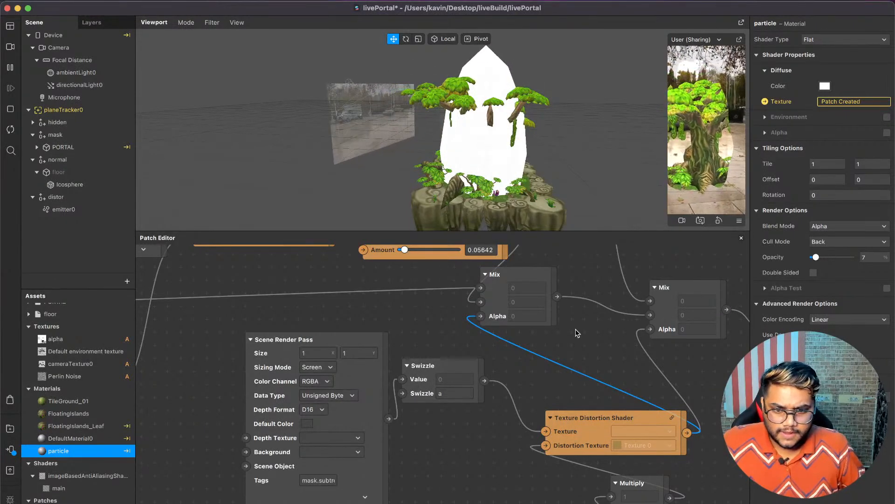
Connect the hidden scene's Texture Distortion Shader output directly to the first Mix patch's second input, bypassing the RGB Shift Shader.
{"action": "scroll", "coordinate": [578, 333], "scroll_direction": "left", "scroll_amount": 5}
{"action": "scroll", "coordinate": [577, 333], "scroll_direction": "up", "scroll_amount": 2}
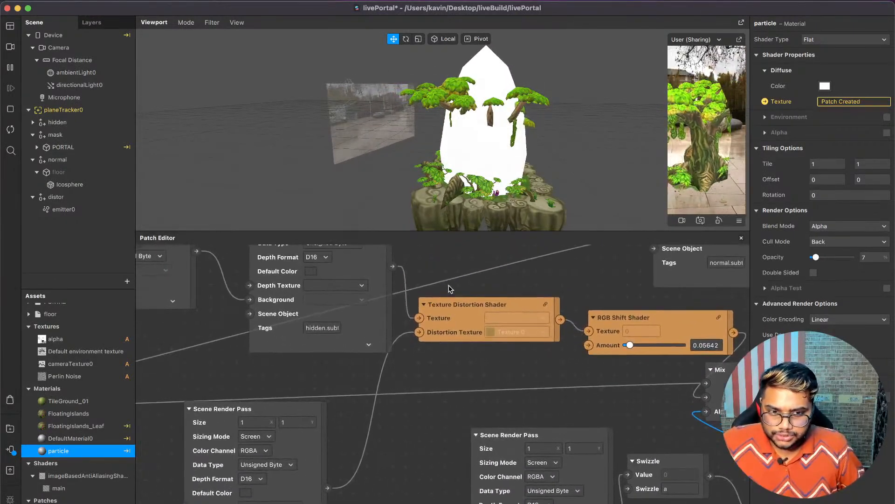
{"action": "scroll", "coordinate": [544, 343], "scroll_direction": "right", "scroll_amount": 2}
{"action": "scroll", "coordinate": [544, 343], "scroll_direction": "down", "scroll_amount": 1}
{"action": "left_click_drag", "start_coordinate": [511, 303], "coordinate": [655, 380]}
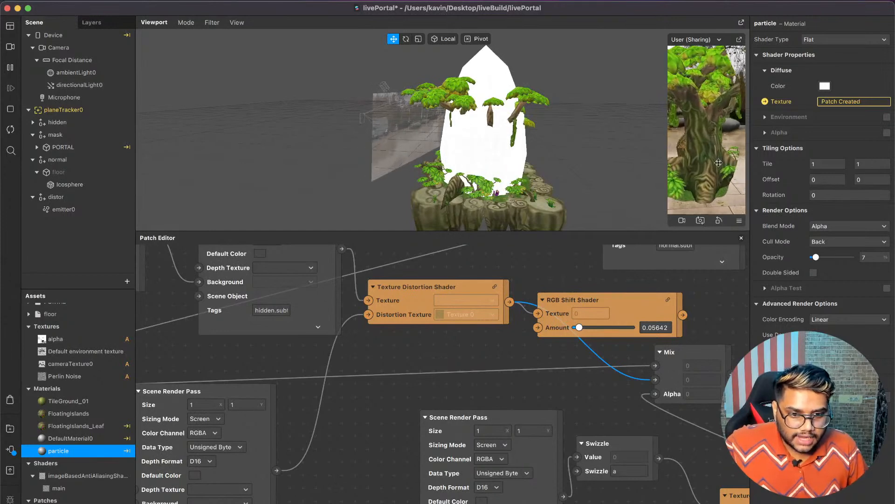
Set the birthrate of the particle emitter emitter0 to 2.
{"action": "scroll", "coordinate": [274, 435], "scroll_direction": "down", "scroll_amount": 2}
{"action": "scroll", "coordinate": [274, 435], "scroll_direction": "left", "scroll_amount": 2}
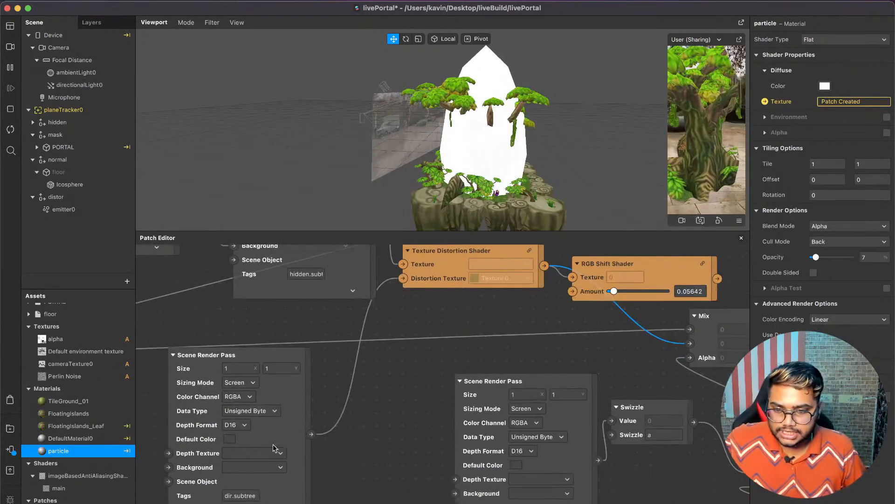
{"action": "scroll", "coordinate": [275, 434], "scroll_direction": "down", "scroll_amount": 7}
{"action": "scroll", "coordinate": [274, 435], "scroll_direction": "left", "scroll_amount": 2}
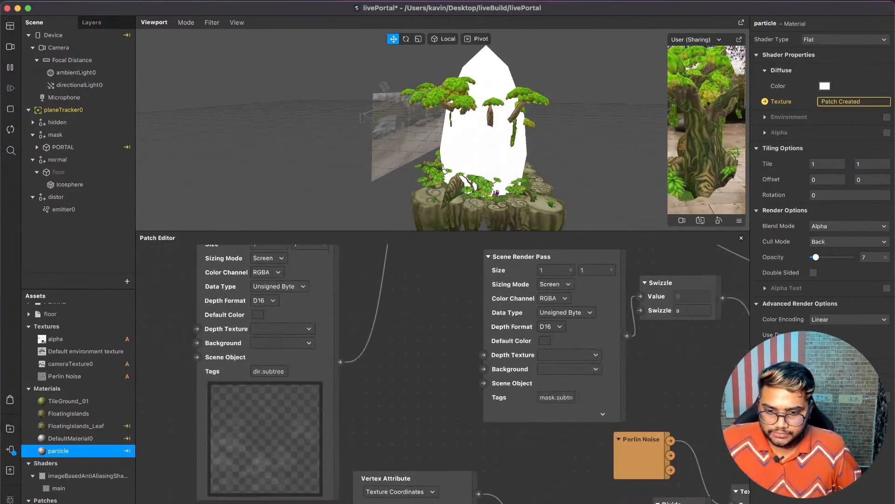
{"action": "left_click", "coordinate": [64, 210]}
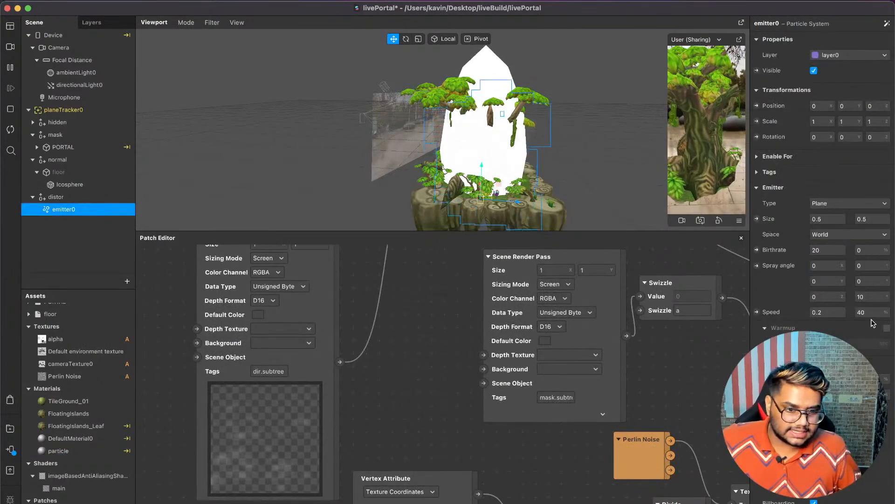
{"action": "left_click", "coordinate": [830, 313]}
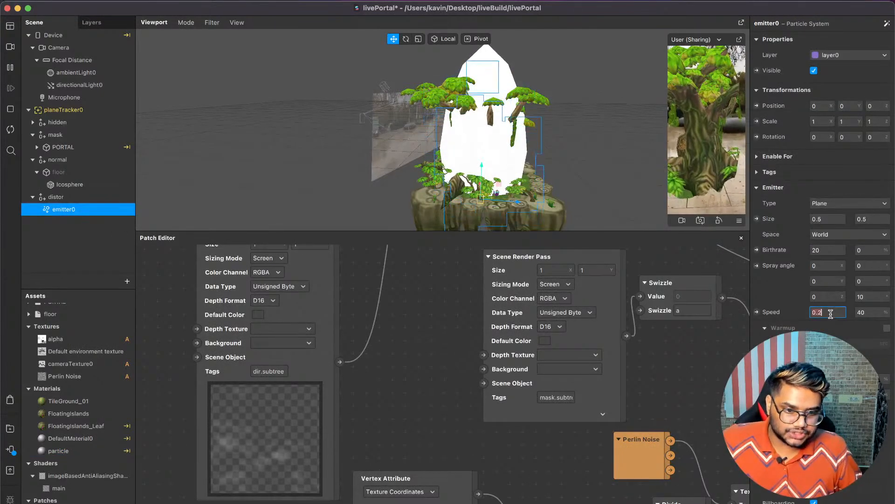
{"action": "left_click", "coordinate": [828, 251]}
{"action": "key", "text": "BackSpace"}
{"action": "key", "text": "Return"}
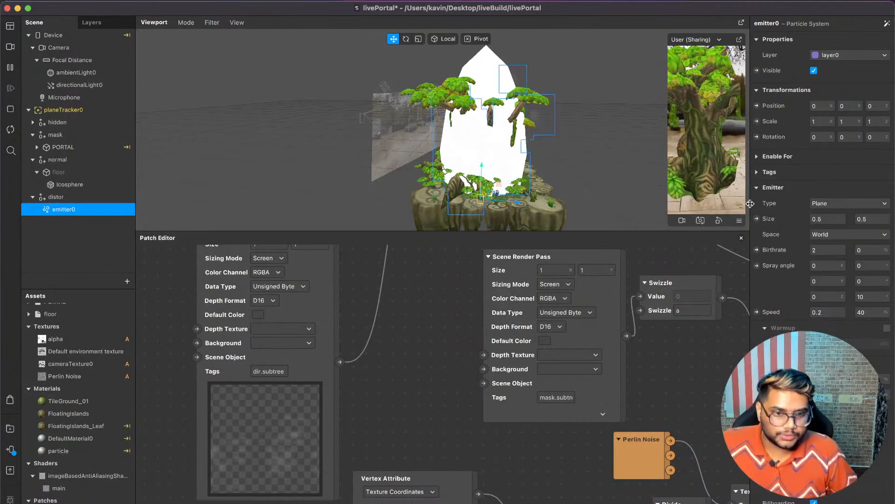
Try a birthrate of 30 on emitter0, then set the birthrate to 20.
{"action": "scroll", "coordinate": [726, 377], "scroll_direction": "right", "scroll_amount": 10}
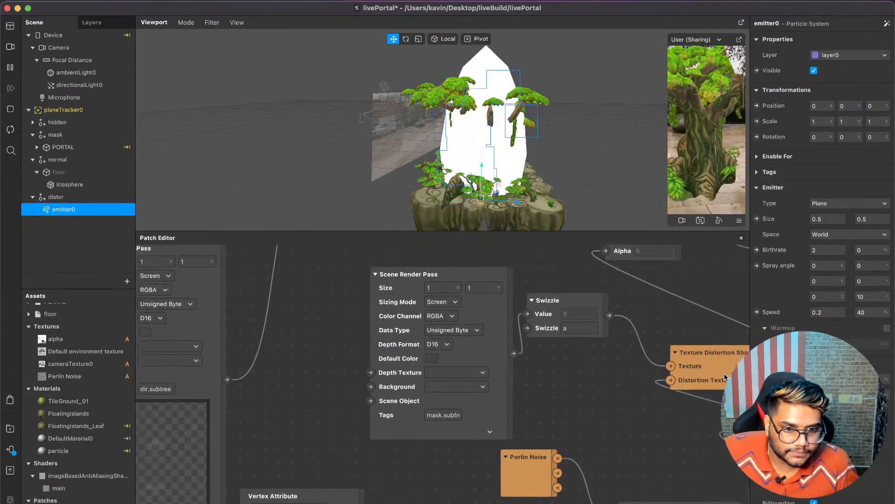
{"action": "scroll", "coordinate": [602, 161], "scroll_direction": "up", "scroll_amount": 5}
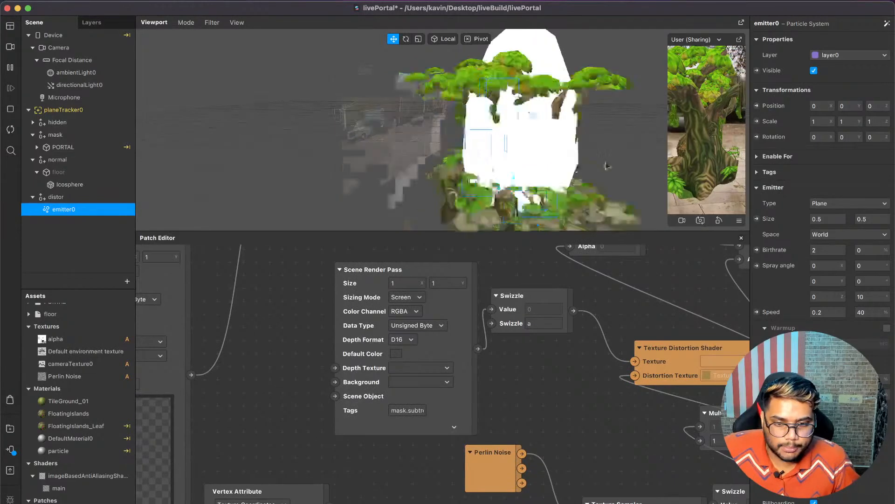
{"action": "scroll", "coordinate": [625, 164], "scroll_direction": "down", "scroll_amount": 5}
{"action": "left_click", "coordinate": [825, 251]}
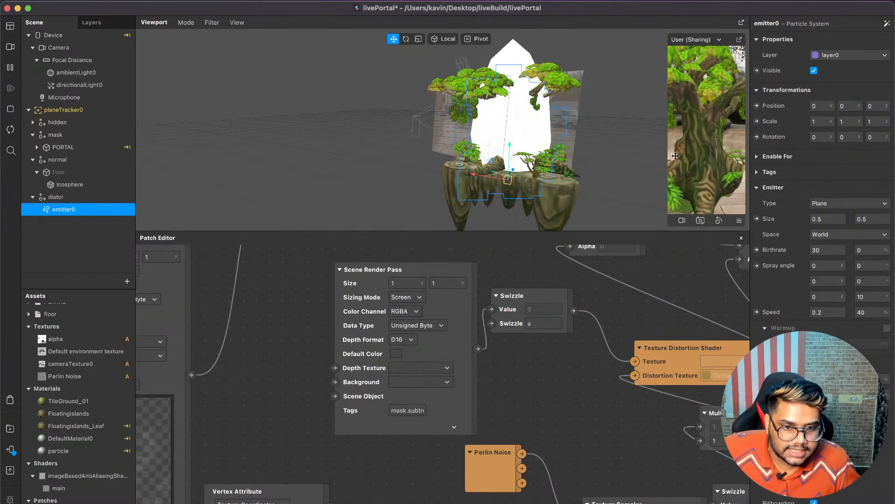
{"action": "left_click", "coordinate": [825, 250]}
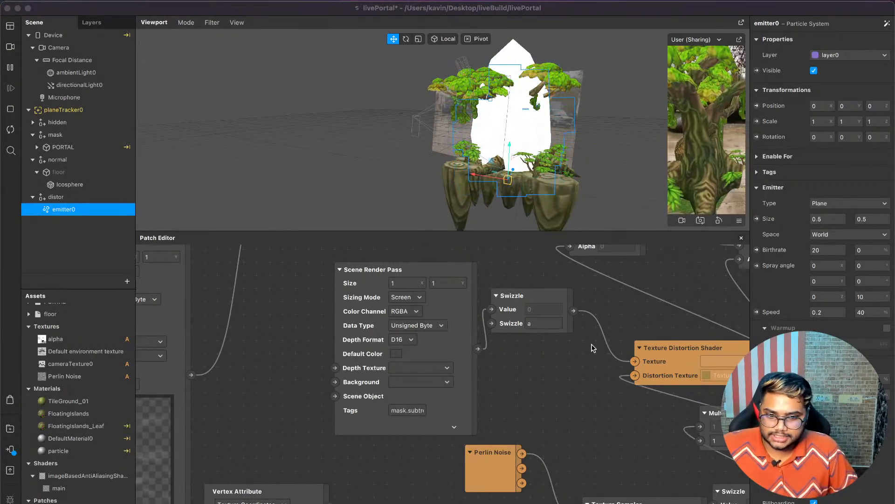
{"action": "scroll", "coordinate": [602, 326], "scroll_direction": "right", "scroll_amount": 5}
{"action": "scroll", "coordinate": [601, 326], "scroll_direction": "up", "scroll_amount": 5}
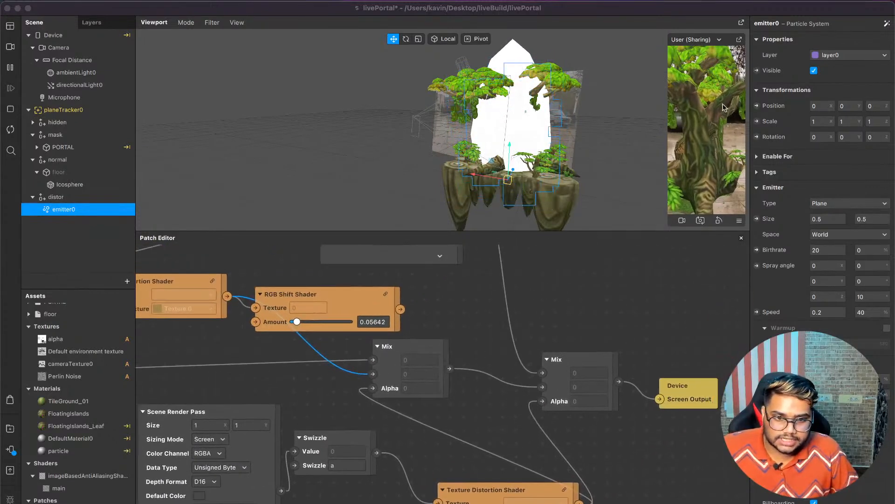
{"action": "left_click", "coordinate": [704, 84]}
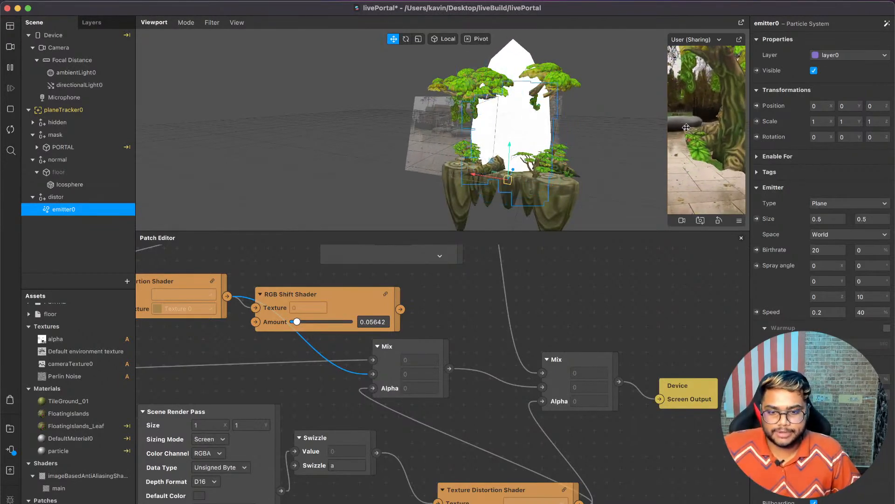
{"action": "scroll", "coordinate": [589, 409], "scroll_direction": "down", "scroll_amount": 3}
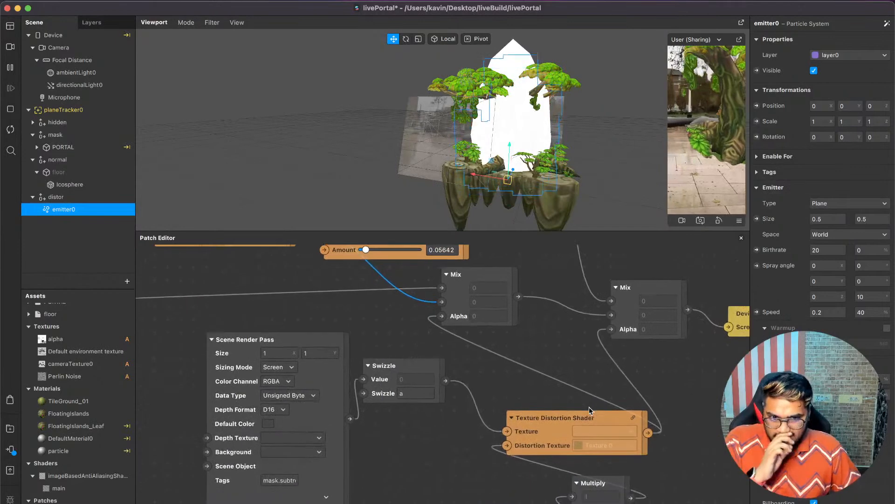
Connect the mask's Texture Distortion Shader output to the Device's Screen Output in place of the final Mix patch.
{"action": "left_click_drag", "start_coordinate": [648, 433], "coordinate": [726, 330]}
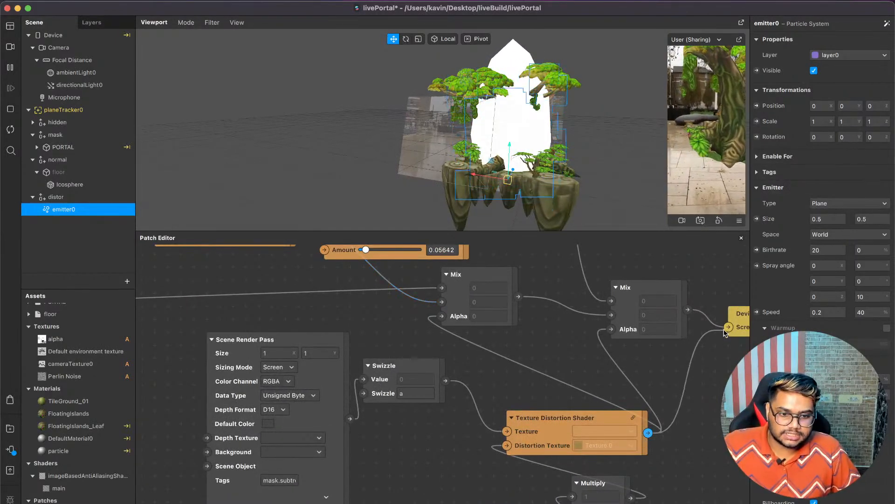
{"action": "right_click", "coordinate": [725, 334]}
{"action": "left_click", "coordinate": [668, 369]}
{"action": "left_click_drag", "start_coordinate": [648, 432], "coordinate": [721, 327]}
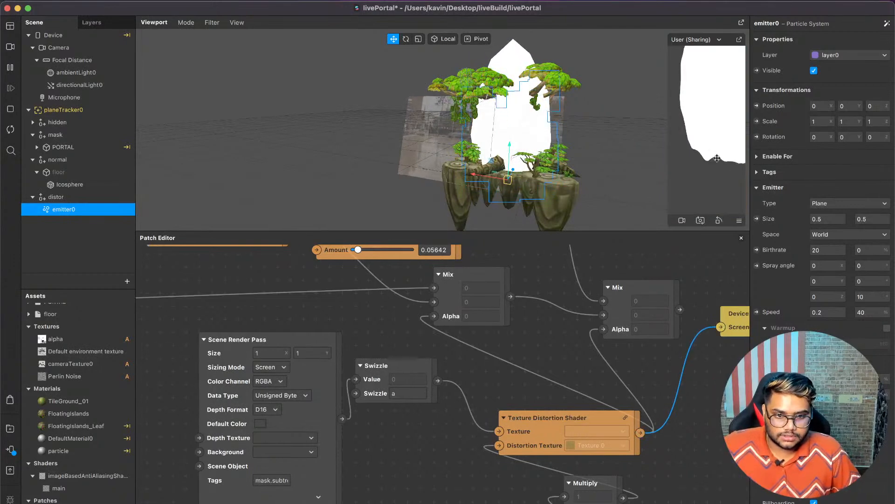
Connect the noise Multiply patch's output to the Device's Screen Output to preview the Perlin noise.
{"action": "scroll", "coordinate": [618, 441], "scroll_direction": "down", "scroll_amount": 2}
{"action": "scroll", "coordinate": [619, 441], "scroll_direction": "right", "scroll_amount": 2}
{"action": "scroll", "coordinate": [619, 441], "scroll_direction": "up", "scroll_amount": 1}
{"action": "scroll", "coordinate": [619, 441], "scroll_direction": "right", "scroll_amount": 1}
{"action": "left_click_drag", "start_coordinate": [587, 489], "coordinate": [691, 322]}
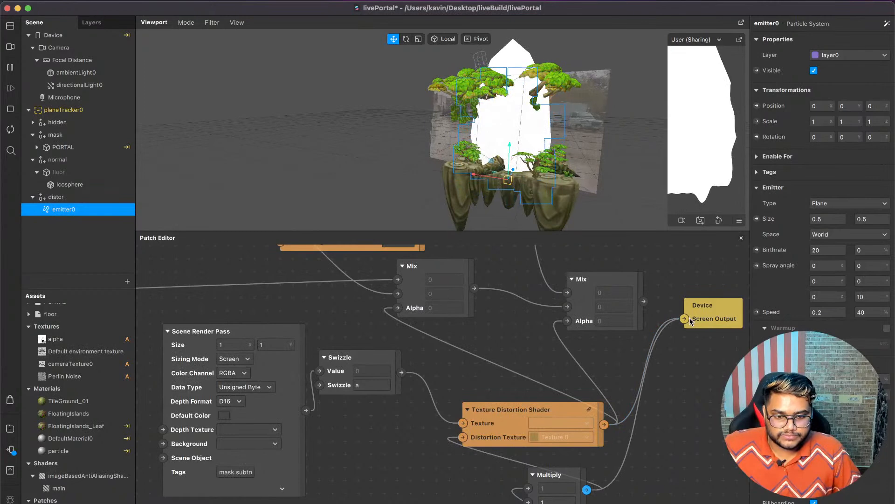
{"action": "key", "text": "Escape"}
{"action": "left_click_drag", "start_coordinate": [675, 366], "coordinate": [684, 319]}
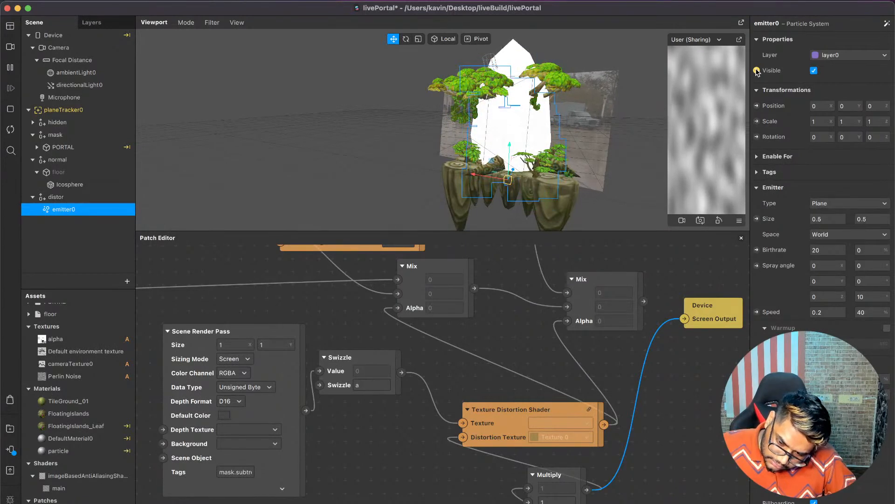
Reconnect the second Mix patch's output to the Device's Screen Output and orbit the viewport around the portal.
{"action": "left_click", "coordinate": [633, 142]}
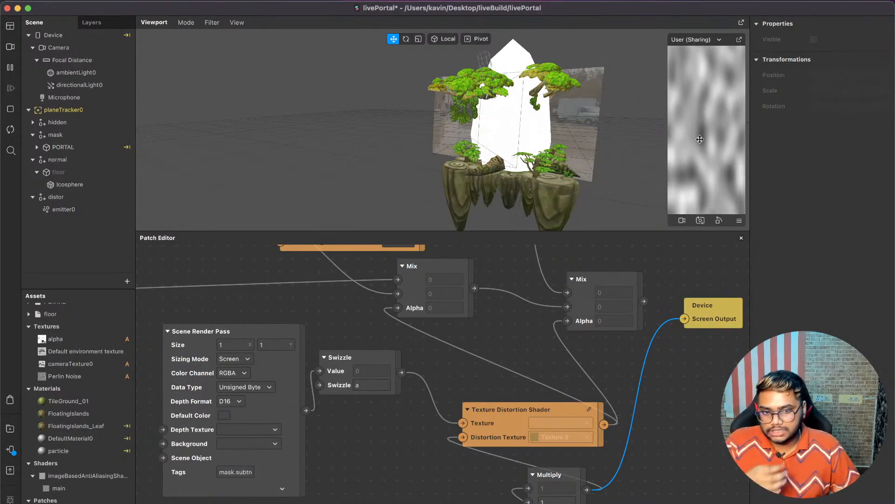
{"action": "scroll", "coordinate": [480, 66], "scroll_direction": "up", "scroll_amount": 3}
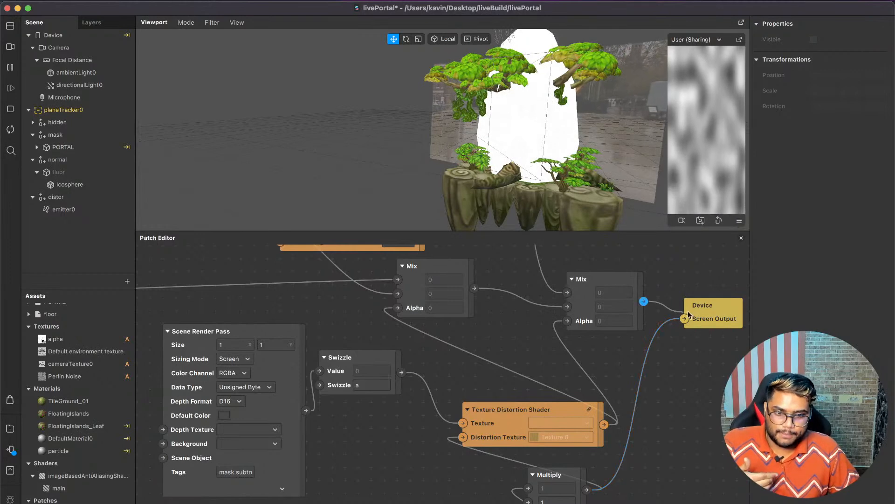
{"action": "left_click_drag", "start_coordinate": [643, 301], "coordinate": [684, 319]}
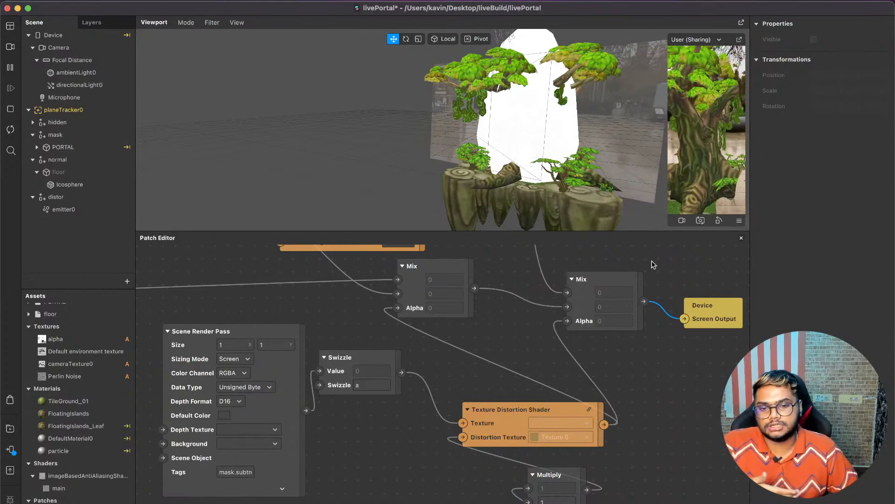
{"action": "left_click_drag", "start_coordinate": [597, 98], "coordinate": [398, 104], "text": "alt"}
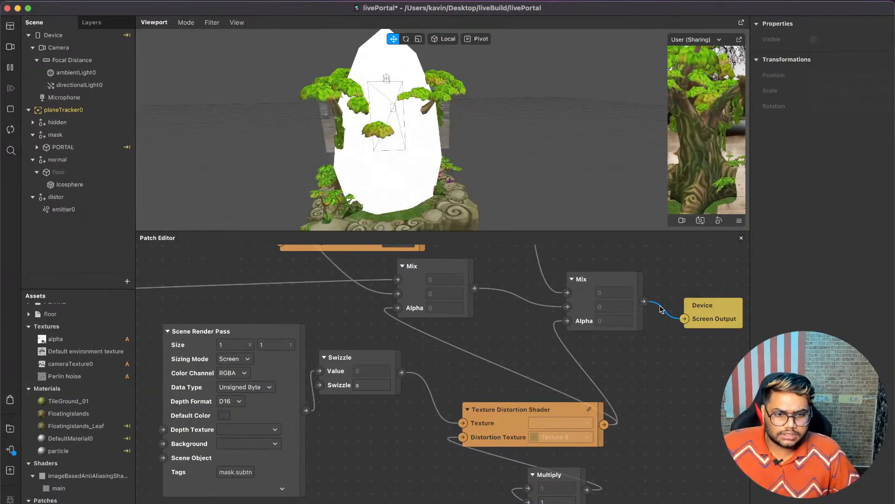
Move the noise patches, from Runtime through Swizzle, as a group away from the Multiply patch to space out the graph.
{"action": "scroll", "coordinate": [542, 434], "scroll_direction": "down", "scroll_amount": 5}
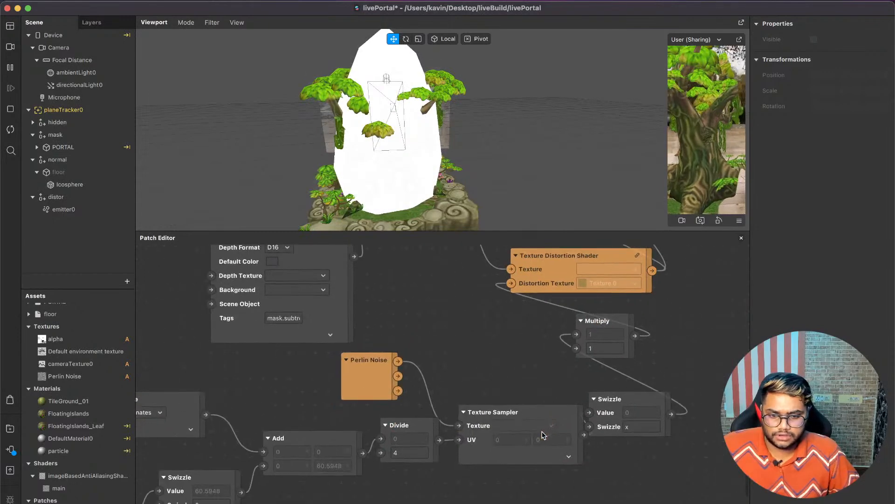
{"action": "scroll", "coordinate": [543, 434], "scroll_direction": "down", "scroll_amount": 5, "text": "ctrl"}
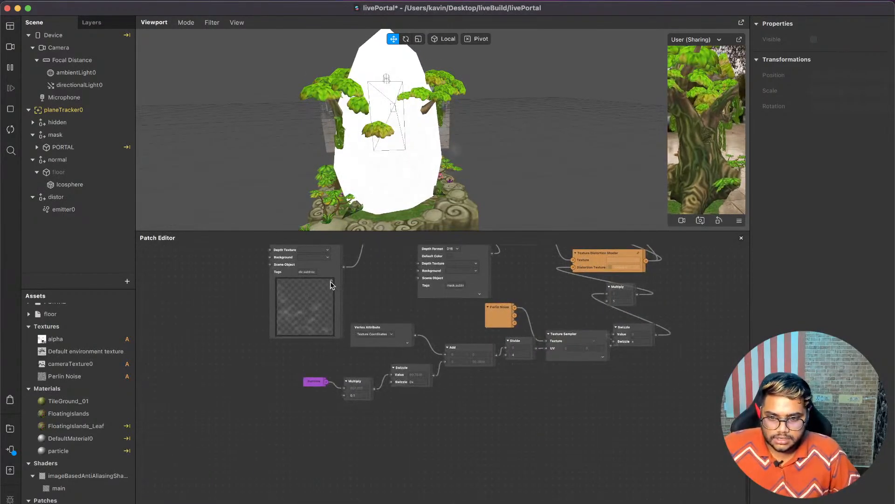
{"action": "scroll", "coordinate": [330, 285], "scroll_direction": "up", "scroll_amount": 3, "text": "ctrl"}
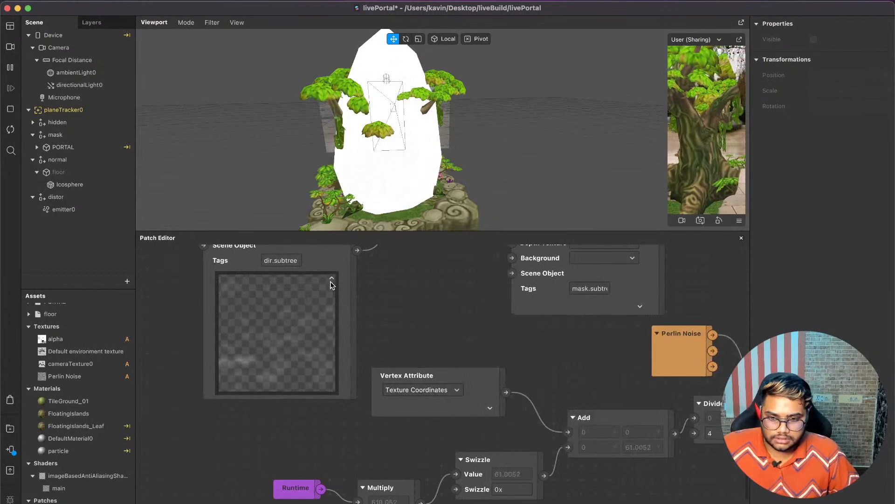
{"action": "scroll", "coordinate": [330, 285], "scroll_direction": "up", "scroll_amount": 5}
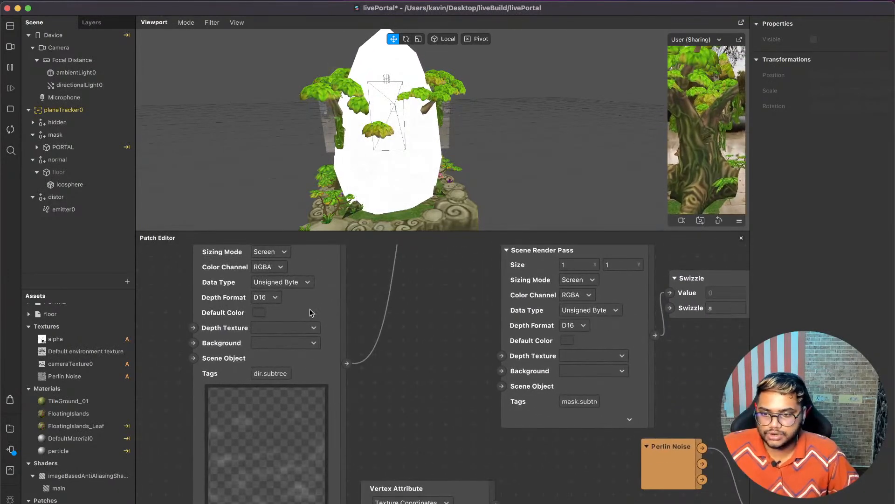
{"action": "scroll", "coordinate": [468, 60], "scroll_direction": "up", "scroll_amount": 5}
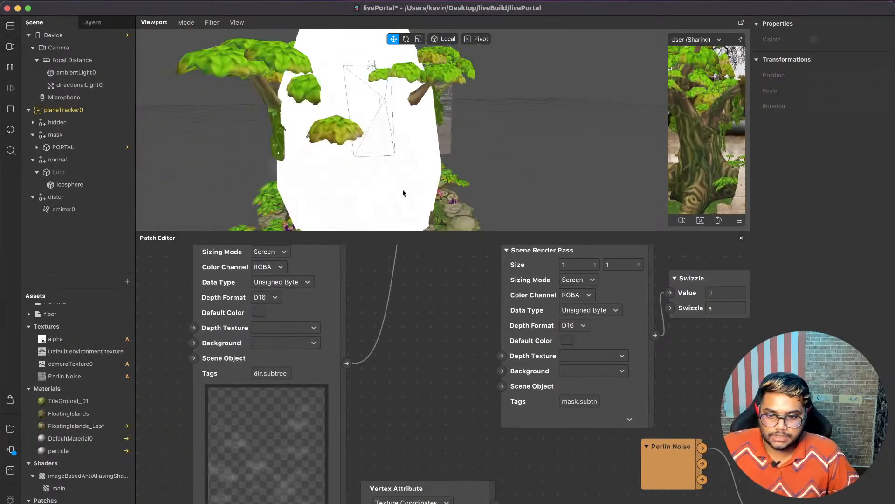
{"action": "scroll", "coordinate": [390, 404], "scroll_direction": "down", "scroll_amount": 2, "text": "ctrl"}
{"action": "scroll", "coordinate": [391, 404], "scroll_direction": "down", "scroll_amount": 3, "text": "ctrl"}
{"action": "left_click_drag", "start_coordinate": [683, 498], "coordinate": [277, 369]}
{"action": "left_click_drag", "start_coordinate": [679, 394], "coordinate": [609, 395]}
{"action": "left_click", "coordinate": [653, 440]}
{"action": "scroll", "coordinate": [658, 445], "scroll_direction": "up", "scroll_amount": 1}
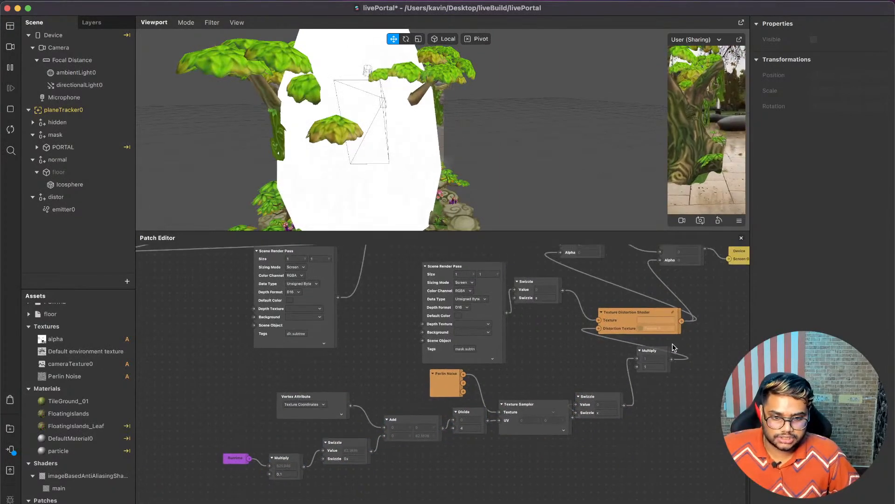
Move the Device patch down beside the mask's Texture Distortion Shader and connect the noise Multiply output to its Screen Output.
{"action": "scroll", "coordinate": [674, 348], "scroll_direction": "right", "scroll_amount": 5}
{"action": "scroll", "coordinate": [673, 348], "scroll_direction": "up", "scroll_amount": 5}
{"action": "left_click_drag", "start_coordinate": [583, 262], "coordinate": [583, 369]}
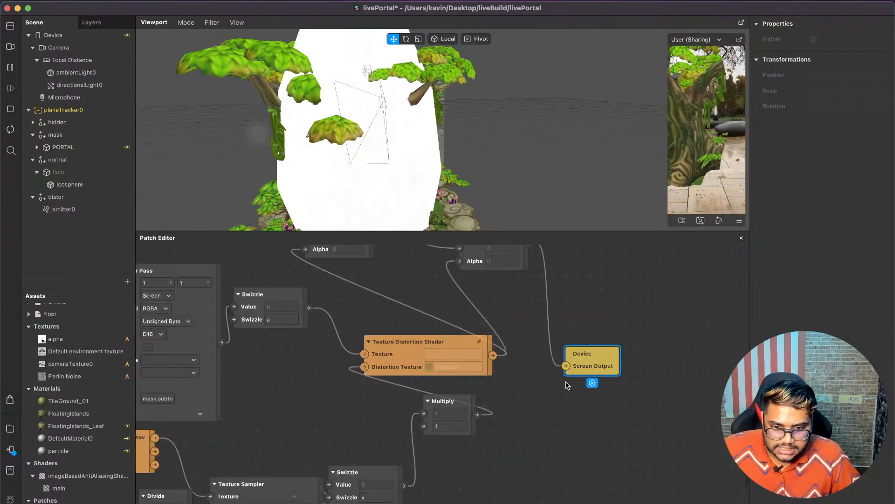
{"action": "left_click_drag", "start_coordinate": [476, 415], "coordinate": [565, 365]}
{"action": "scroll", "coordinate": [565, 370], "scroll_direction": "left", "scroll_amount": 3}
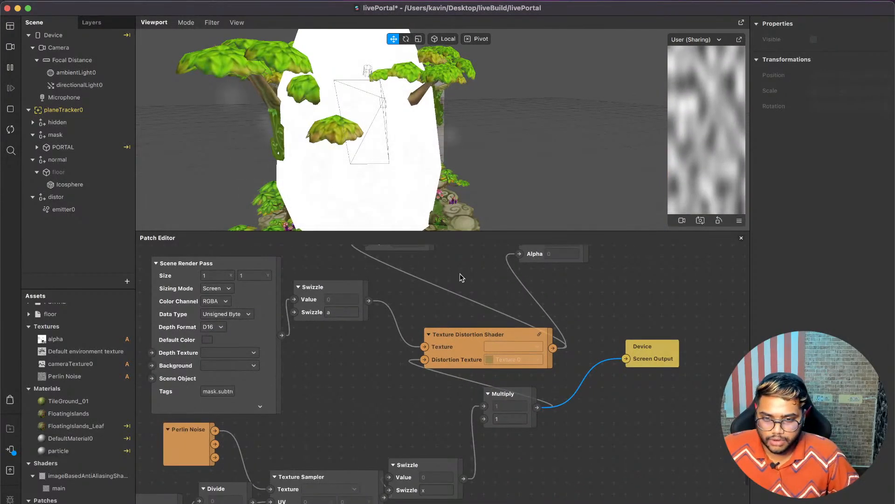
Import the Messy Fibers 2 texture from the AR Library into the project.
{"action": "left_click", "coordinate": [10, 399]}
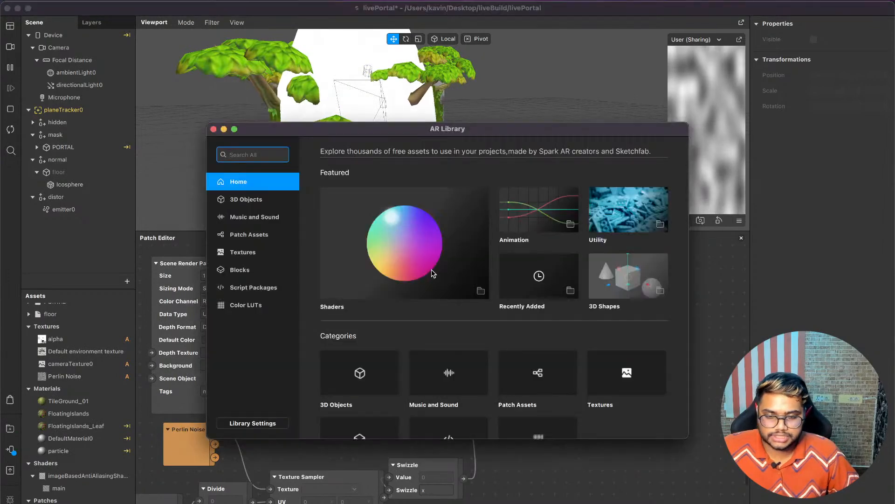
{"action": "left_click", "coordinate": [250, 253]}
{"action": "scroll", "coordinate": [517, 351], "scroll_direction": "down", "scroll_amount": 3}
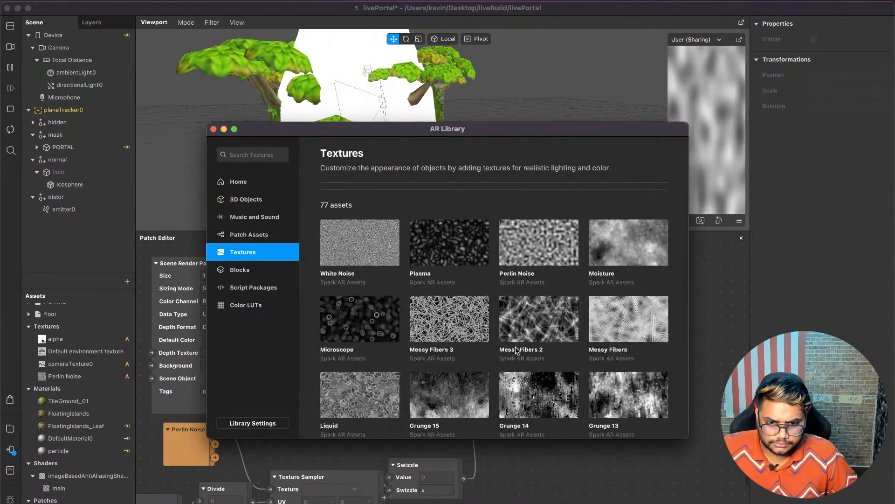
{"action": "left_click", "coordinate": [517, 351]}
{"action": "left_click", "coordinate": [642, 172]}
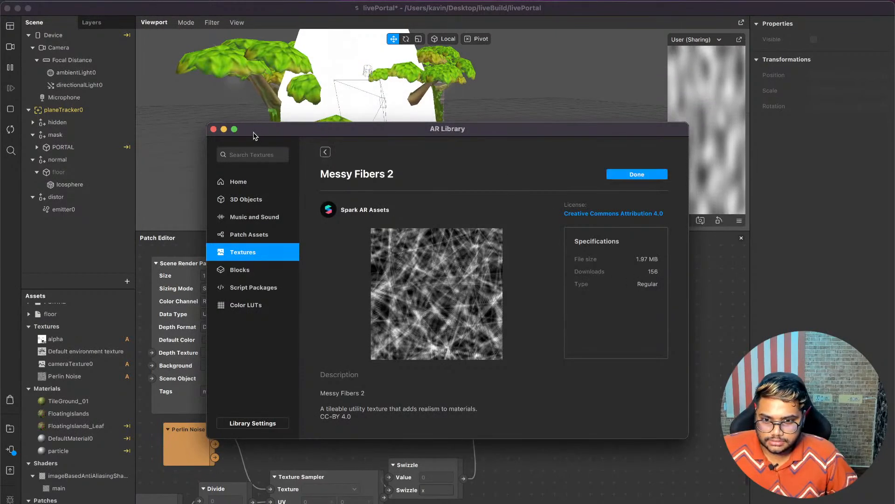
{"action": "left_click", "coordinate": [213, 129]}
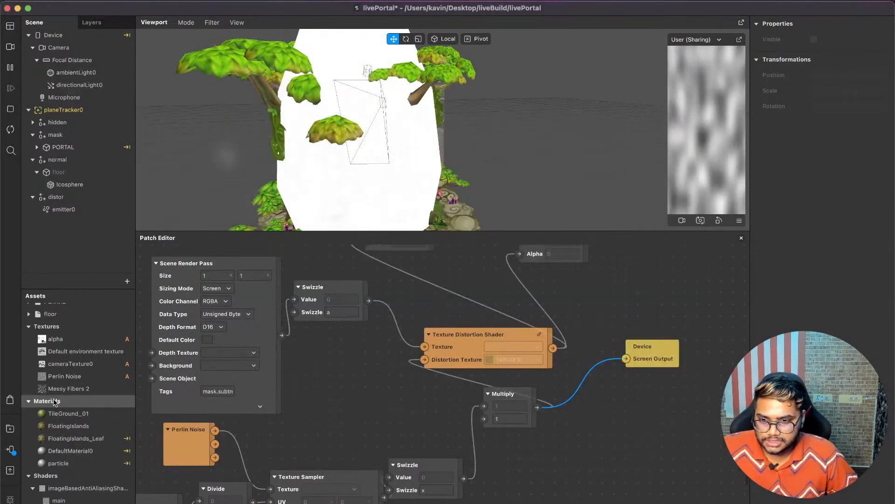
Feed the Messy Fibers 2 texture into the Texture Sampler instead of Perlin Noise and change its tiling mode so the pattern tiles rather than clamps.
{"action": "left_click", "coordinate": [68, 389]}
{"action": "left_click_drag", "start_coordinate": [68, 389], "coordinate": [270, 489]}
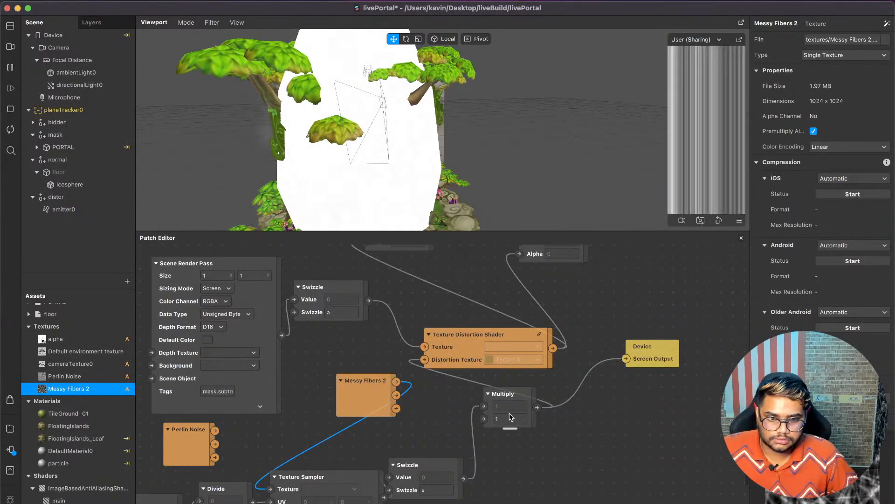
{"action": "scroll", "coordinate": [879, 324], "scroll_direction": "down", "scroll_amount": 5}
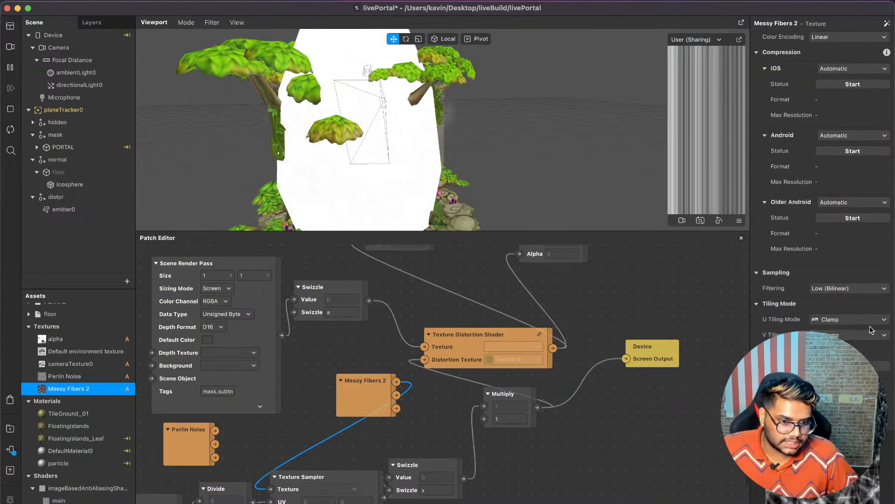
{"action": "scroll", "coordinate": [848, 320], "scroll_direction": "up", "scroll_amount": 5}
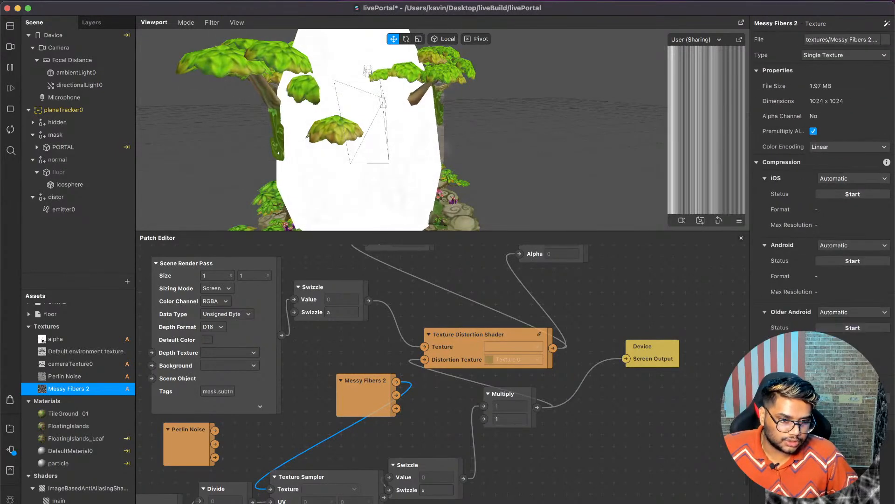
{"action": "scroll", "coordinate": [848, 321], "scroll_direction": "down", "scroll_amount": 5}
{"action": "left_click", "coordinate": [849, 320]}
{"action": "left_click", "coordinate": [850, 348]}
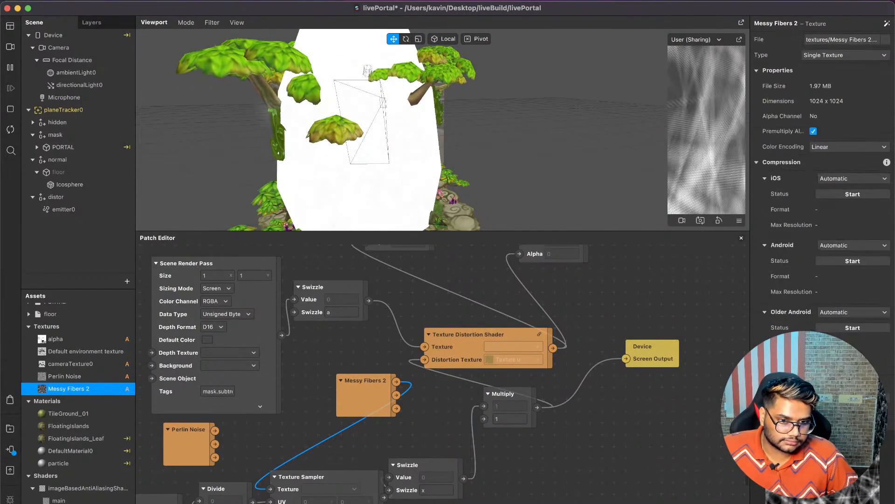
Reconnect the second Mix patch's output to the Device's Screen Output and reposition the Device patch.
{"action": "scroll", "coordinate": [607, 336], "scroll_direction": "up", "scroll_amount": 8}
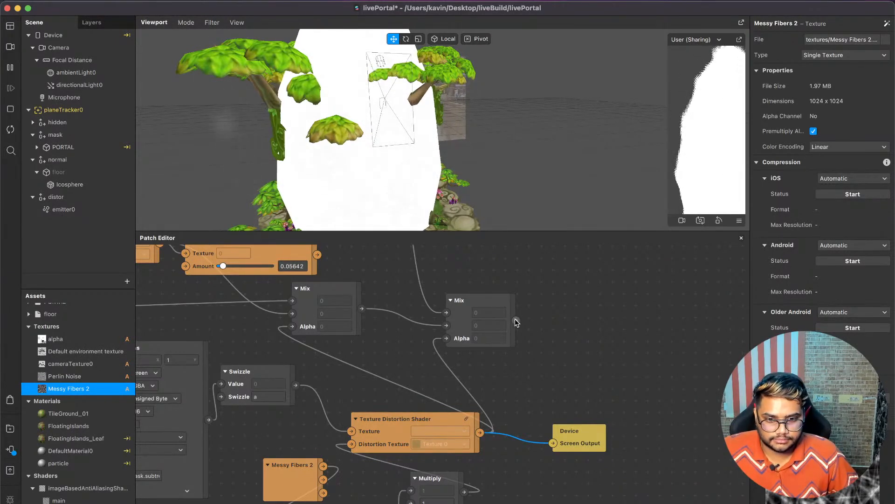
{"action": "left_click_drag", "start_coordinate": [548, 384], "coordinate": [585, 382]}
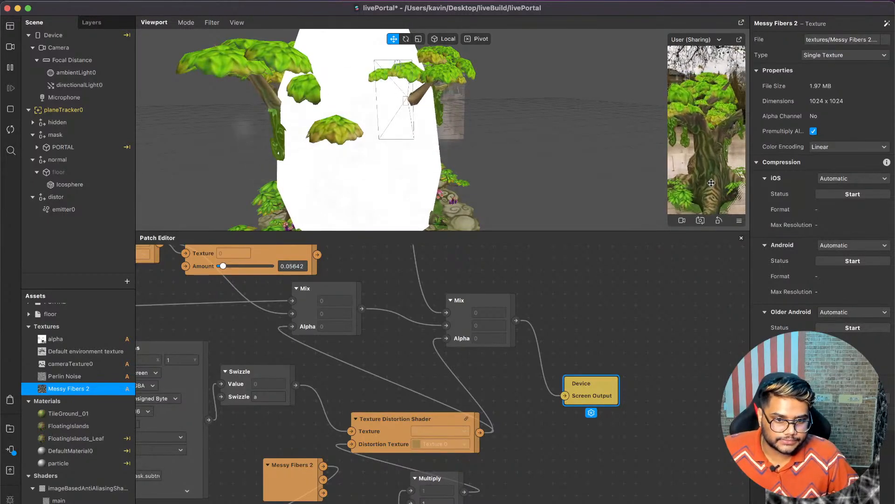
Connect the RGB Shift Shader's output to the first Mix patch's second input and save the project.
{"action": "scroll", "coordinate": [379, 375], "scroll_direction": "left", "scroll_amount": 5}
{"action": "scroll", "coordinate": [379, 375], "scroll_direction": "up", "scroll_amount": 2}
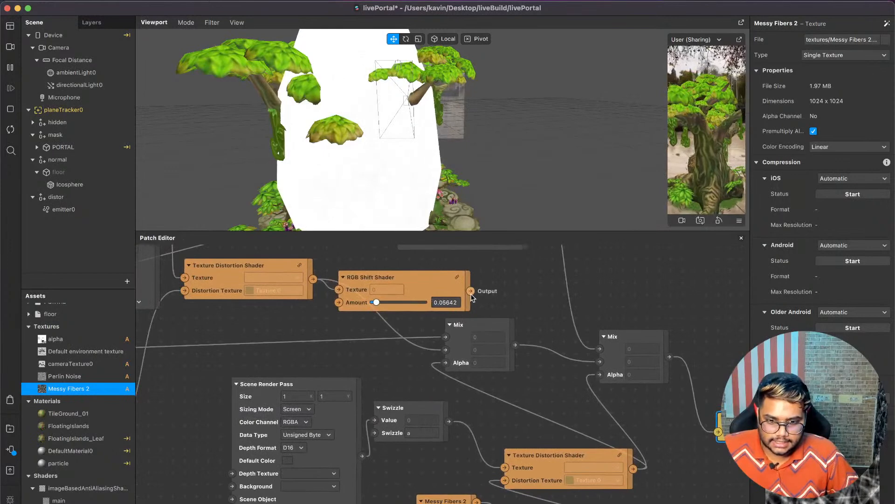
{"action": "left_click_drag", "start_coordinate": [448, 331], "coordinate": [445, 350]}
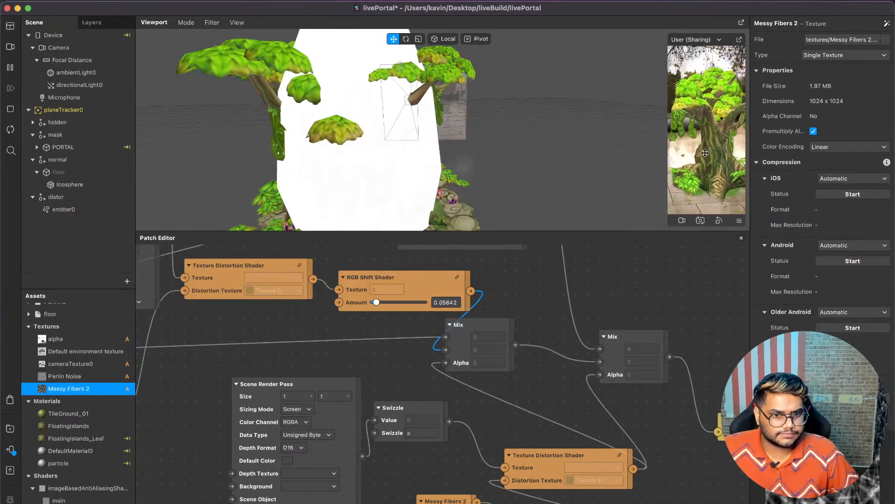
{"action": "key", "text": "super+s"}
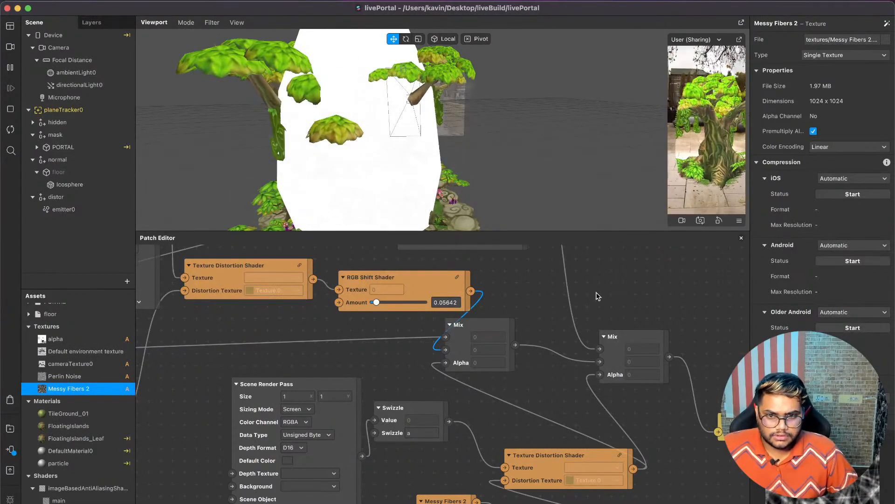
{"action": "key", "text": "Escape"}
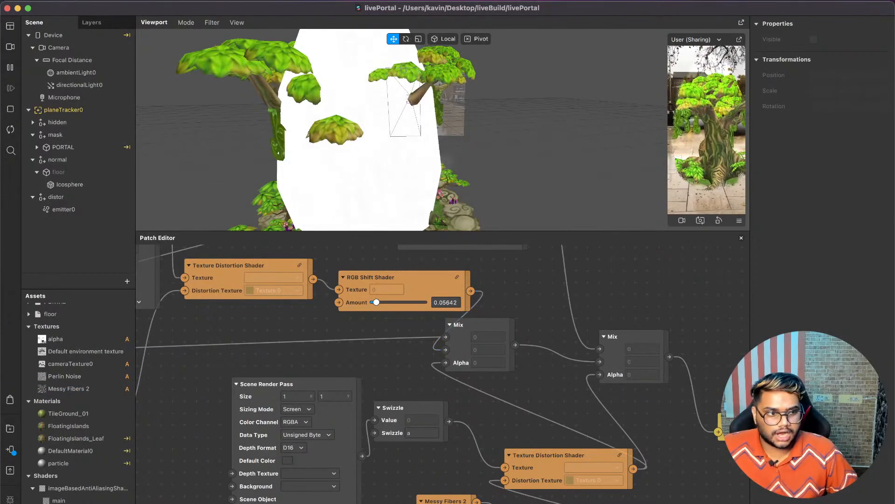
Switch to the file manager and preview the reference image of the glowing portal.
{"action": "key", "text": "super+Tab"}
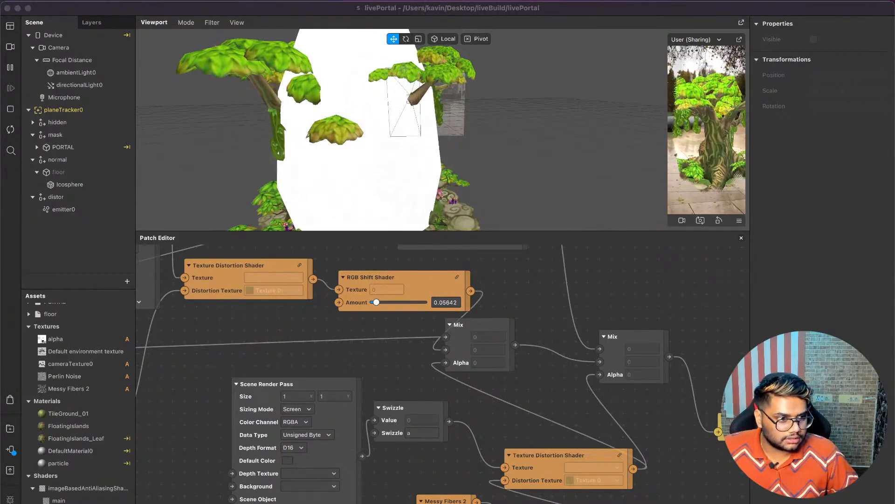
{"action": "key", "text": "space"}
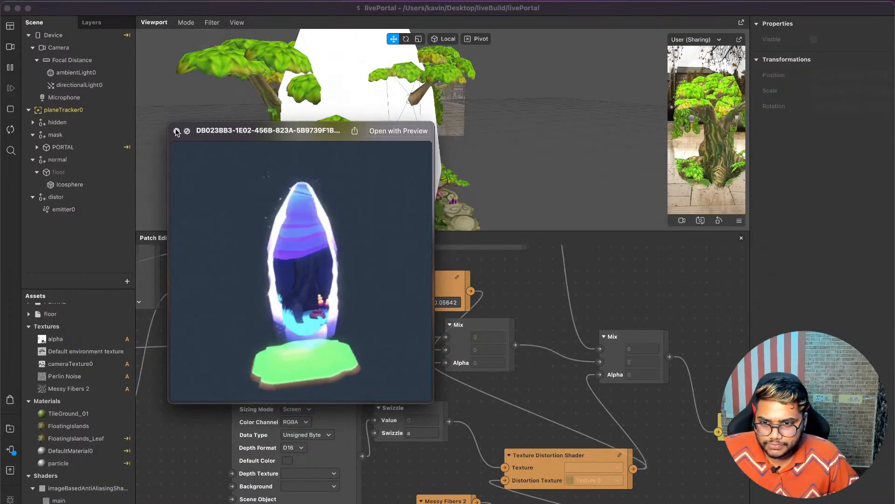
{"action": "key", "text": "space"}
Shrink the Patch Editor to give the viewport more room and enlarge the simulator preview.
{"action": "scroll", "coordinate": [334, 175], "scroll_direction": "down", "scroll_amount": 10}
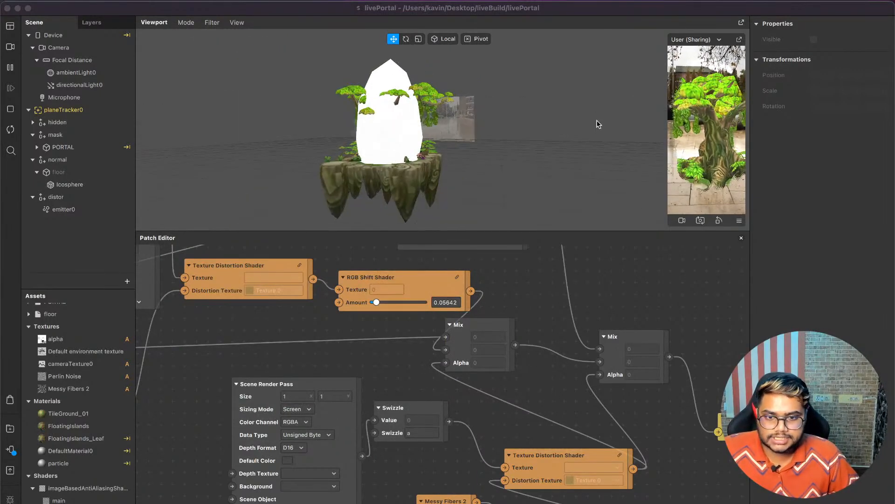
{"action": "left_click_drag", "start_coordinate": [631, 230], "coordinate": [638, 357]}
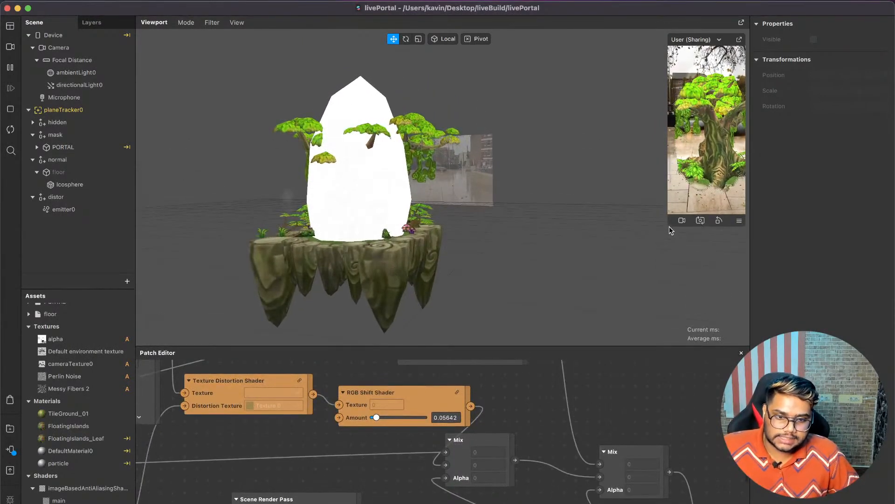
{"action": "left_click_drag", "start_coordinate": [670, 226], "coordinate": [615, 341]}
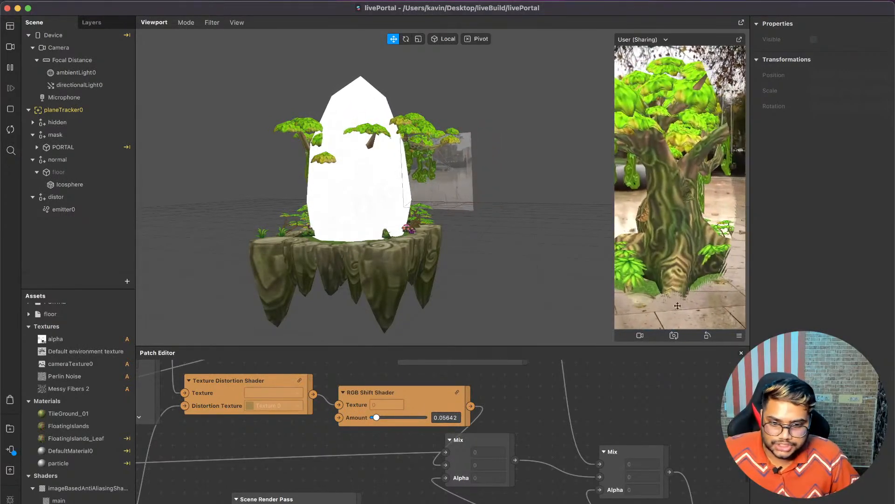
Connect the Swizzle patch's output to the second Mix patch's Alpha input.
{"action": "scroll", "coordinate": [587, 432], "scroll_direction": "down", "scroll_amount": 4}
{"action": "scroll", "coordinate": [587, 432], "scroll_direction": "right", "scroll_amount": 5}
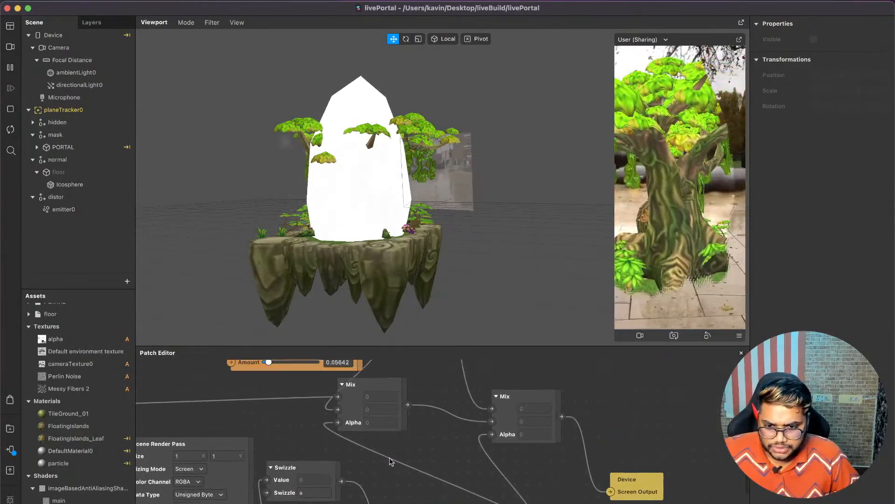
{"action": "left_click_drag", "start_coordinate": [340, 481], "coordinate": [492, 434]}
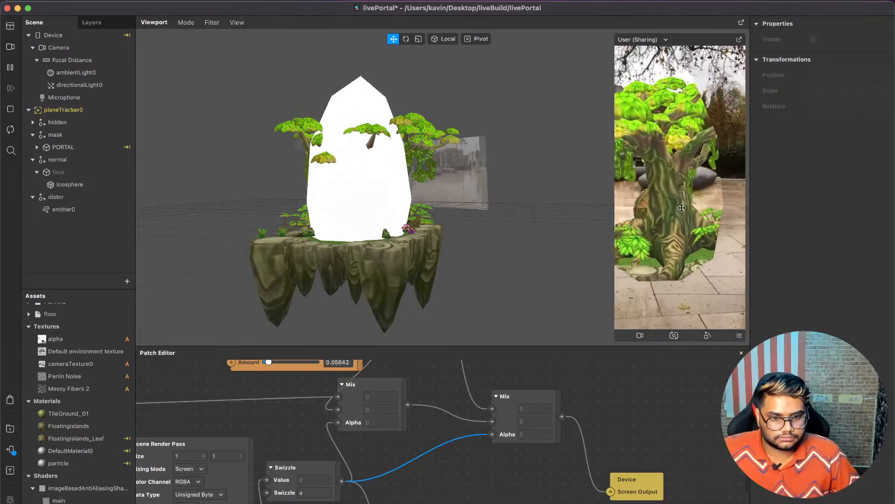
Collapse the normal group and connect the Texture Distortion Shader's output to the Alpha inputs of both Mix patches.
{"action": "left_click", "coordinate": [63, 172]}
{"action": "left_click", "coordinate": [32, 160]}
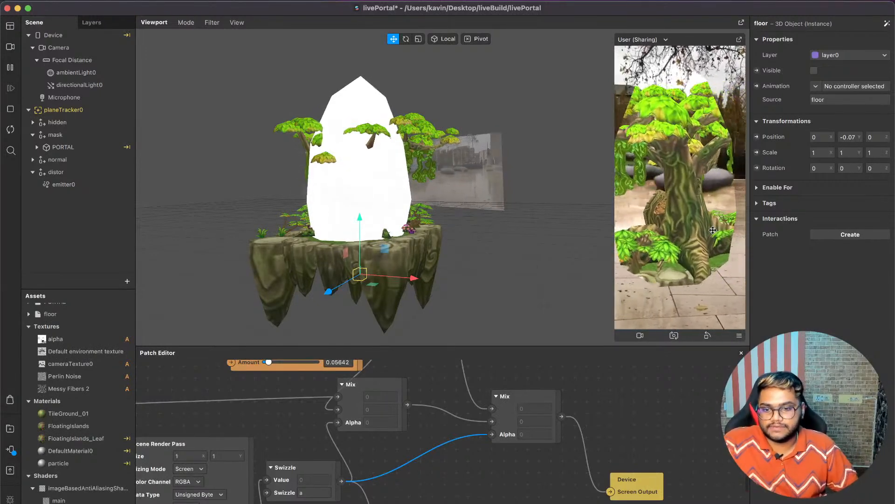
{"action": "scroll", "coordinate": [507, 448], "scroll_direction": "left", "scroll_amount": 10}
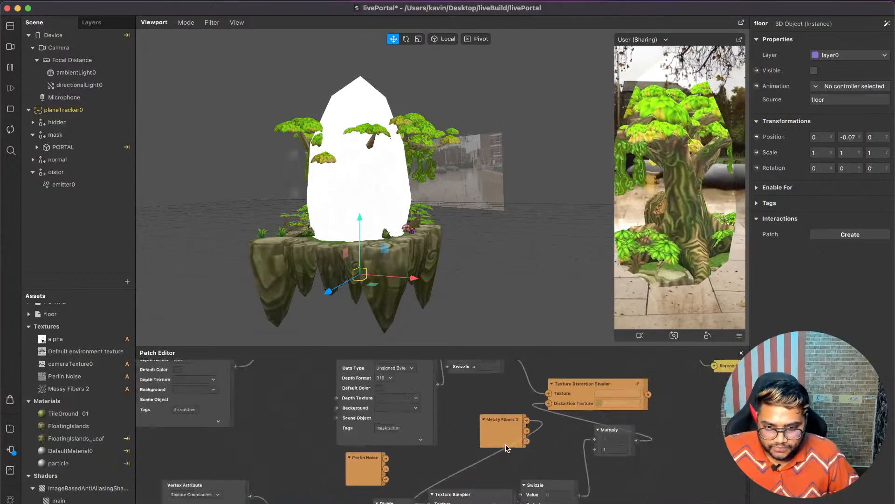
{"action": "scroll", "coordinate": [420, 432], "scroll_direction": "up", "scroll_amount": 5}
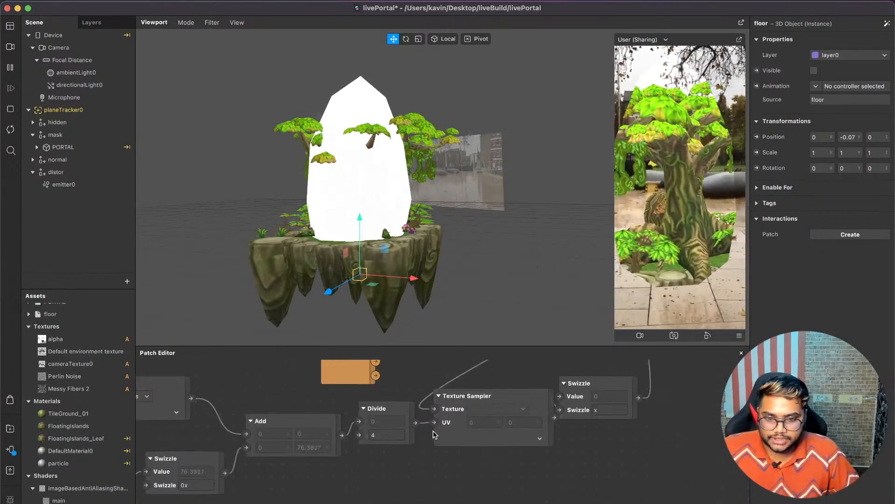
{"action": "scroll", "coordinate": [433, 434], "scroll_direction": "up", "scroll_amount": 10}
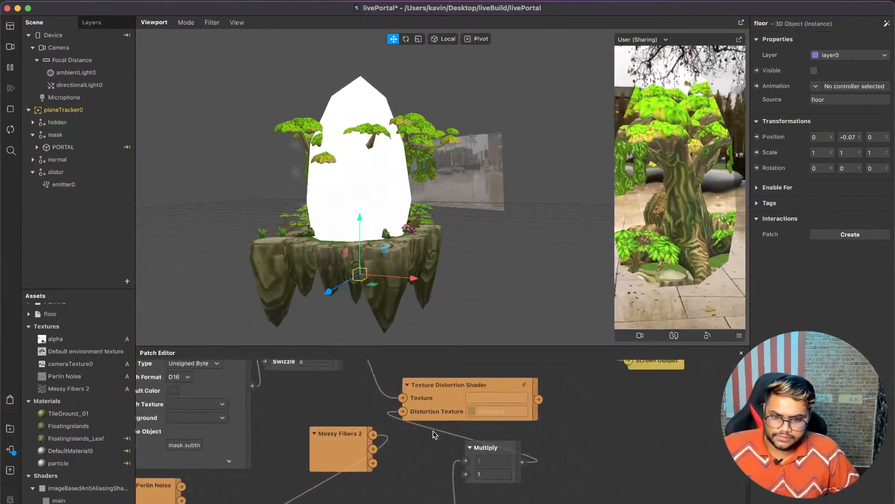
{"action": "scroll", "coordinate": [434, 434], "scroll_direction": "up", "scroll_amount": 2}
{"action": "left_click_drag", "start_coordinate": [492, 487], "coordinate": [456, 388]}
{"action": "left_click_drag", "start_coordinate": [492, 488], "coordinate": [294, 375]}
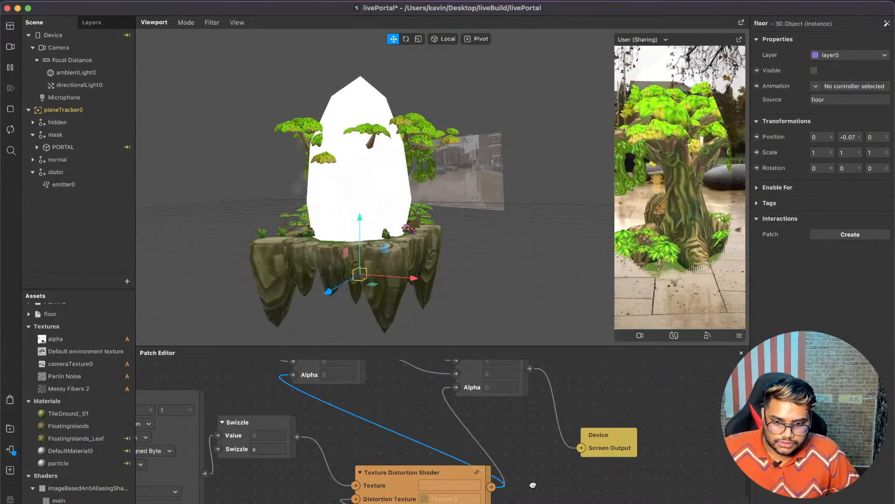
Connect the noise chain's Multiply output to the Device's Screen Output to preview the distortion texture.
{"action": "scroll", "coordinate": [533, 485], "scroll_direction": "down", "scroll_amount": 3}
{"action": "left_click_drag", "start_coordinate": [484, 487], "coordinate": [605, 474]}
{"action": "scroll", "coordinate": [606, 471], "scroll_direction": "down", "scroll_amount": 3}
{"action": "scroll", "coordinate": [606, 471], "scroll_direction": "left", "scroll_amount": 4}
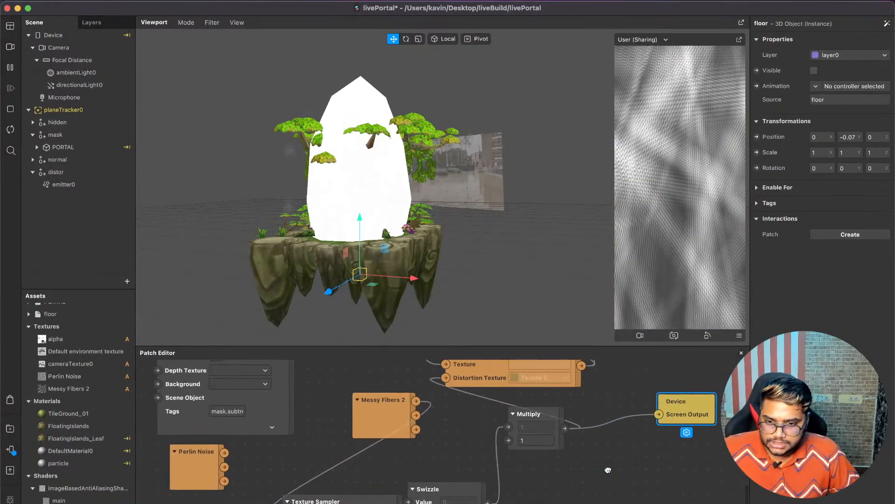
Replace the Messy Fibers 2 patch with Perlin Noise as the Texture Sampler's texture and save the project.
{"action": "left_click_drag", "start_coordinate": [225, 453], "coordinate": [283, 503]}
{"action": "left_click", "coordinate": [373, 416]}
{"action": "key", "text": "BackSpace"}
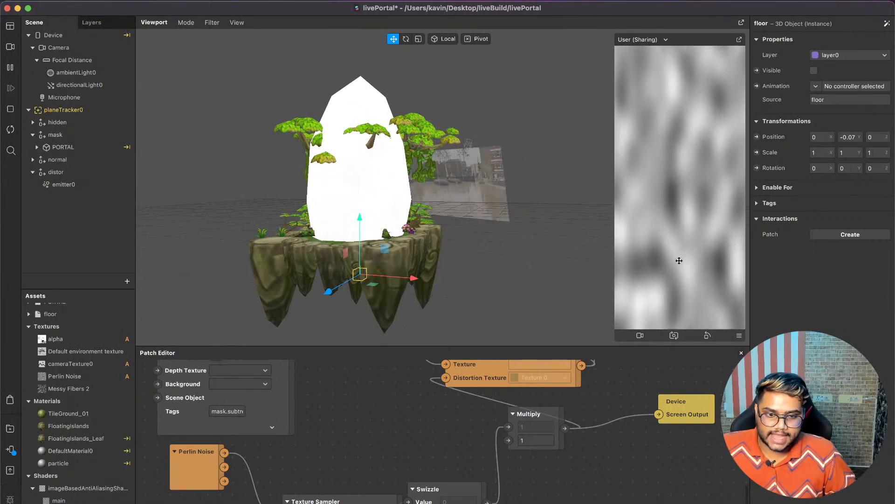
{"action": "scroll", "coordinate": [449, 434], "scroll_direction": "down", "scroll_amount": 4}
{"action": "scroll", "coordinate": [449, 434], "scroll_direction": "left", "scroll_amount": 4}
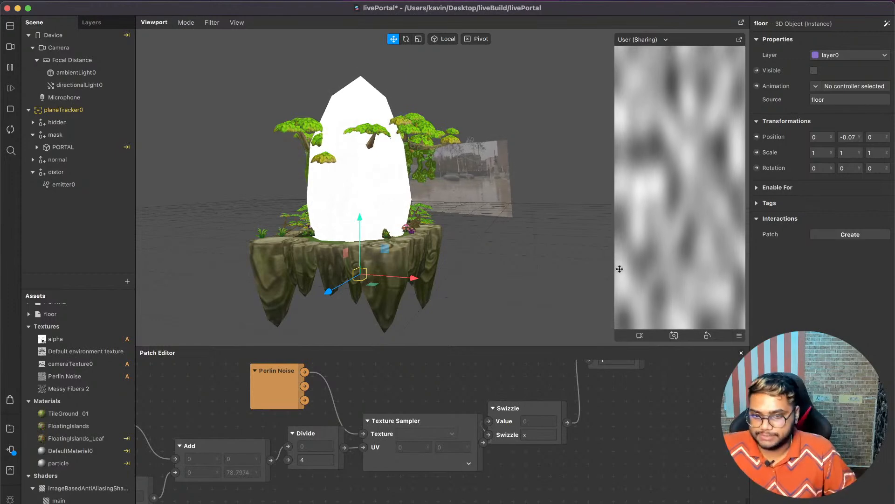
{"action": "scroll", "coordinate": [483, 461], "scroll_direction": "down", "scroll_amount": 5}
{"action": "key", "text": "super+s"}
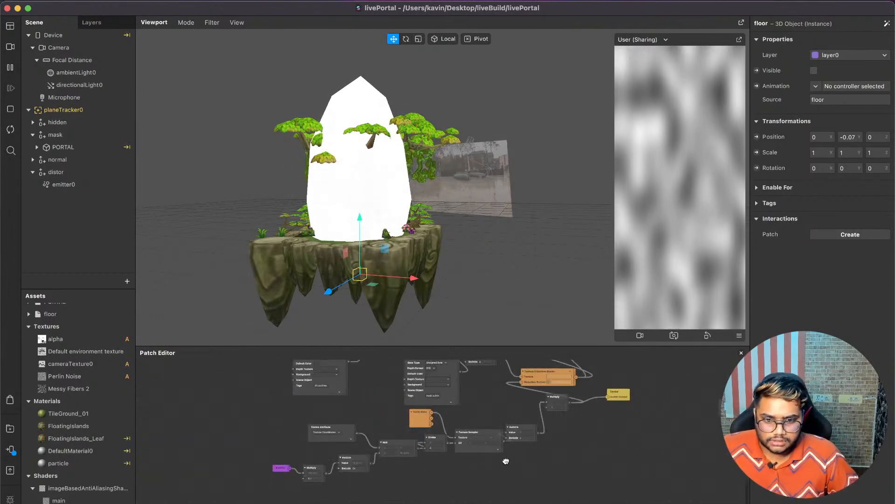
Search the patch library for "rota" and read the descriptions of the rotation patches.
{"action": "scroll", "coordinate": [506, 461], "scroll_direction": "up", "scroll_amount": 5}
{"action": "scroll", "coordinate": [281, 387], "scroll_direction": "left", "scroll_amount": 3}
{"action": "scroll", "coordinate": [282, 387], "scroll_direction": "down", "scroll_amount": 1}
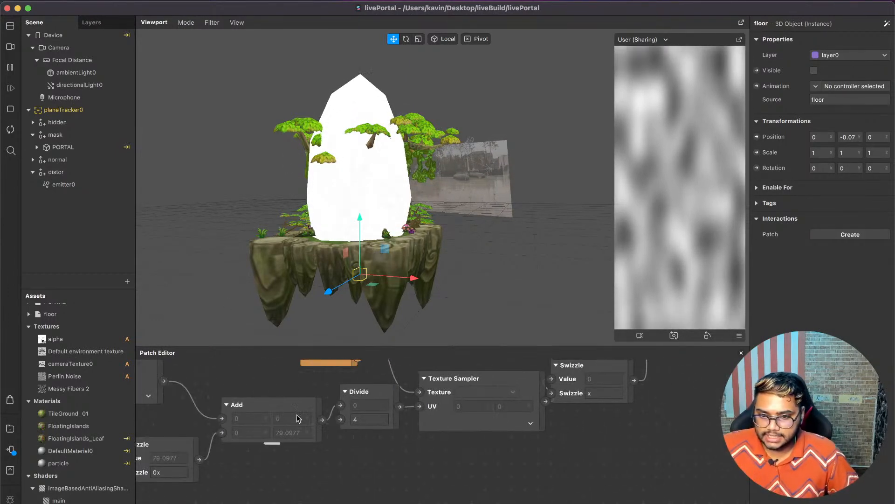
{"action": "double_click", "coordinate": [326, 484]}
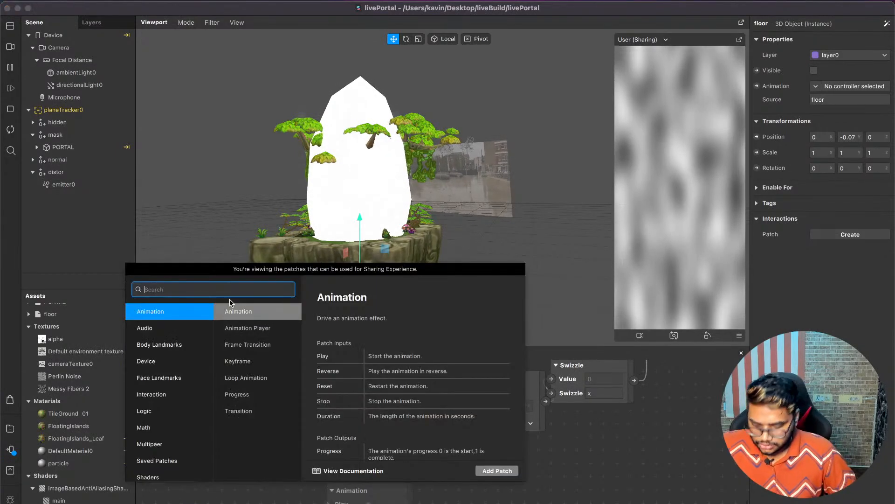
{"action": "type", "text": "rota"}
{"action": "key", "text": "Down"}
{"action": "key", "text": "Down"}
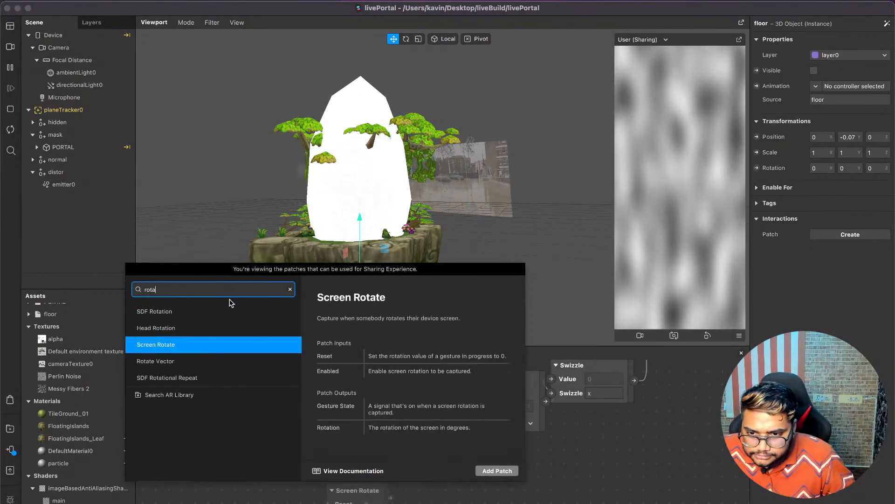
{"action": "key", "text": "Down"}
{"action": "key", "text": "Up"}
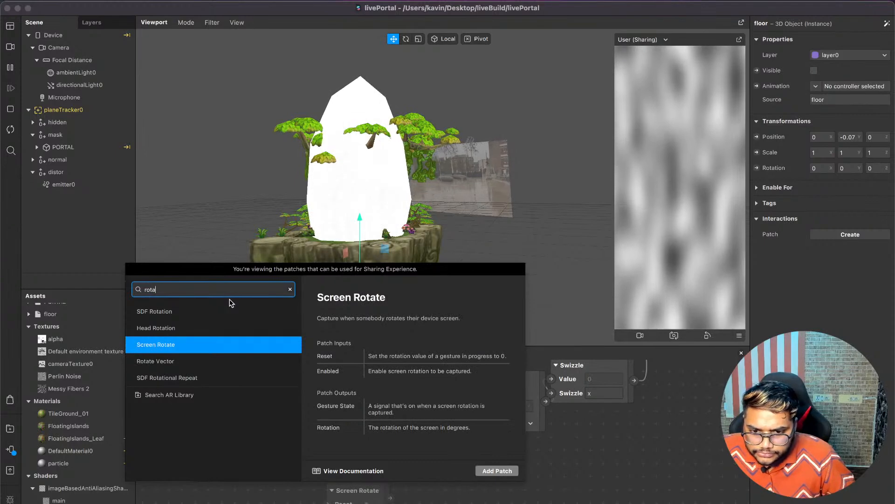
{"action": "key", "text": "Down"}
{"action": "key", "text": "Down"}
{"action": "key", "text": "Up"}
{"action": "key", "text": "Up"}
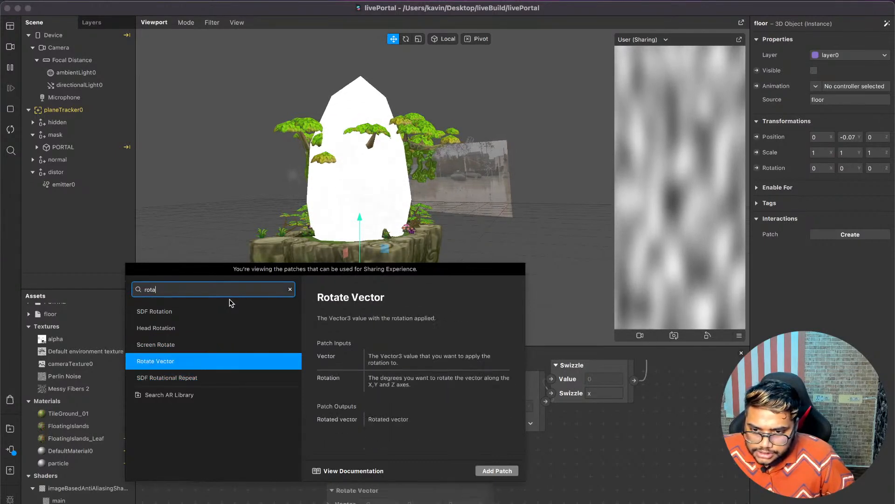
{"action": "left_click", "coordinate": [194, 311]}
{"action": "left_click", "coordinate": [212, 327]}
{"action": "left_click", "coordinate": [573, 450]}
Add a patch for the scene's Camera to the graph below the noise chain.
{"action": "left_click", "coordinate": [75, 49]}
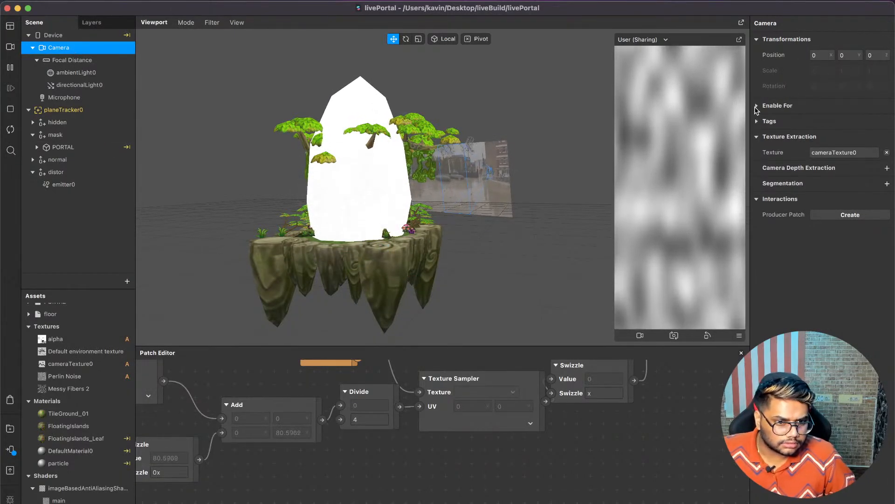
{"action": "left_click", "coordinate": [757, 108]}
{"action": "left_click", "coordinate": [757, 107]}
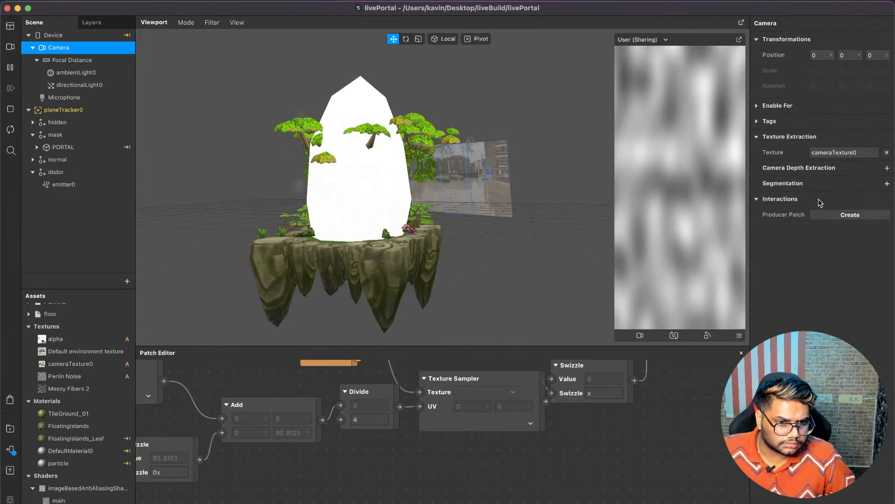
{"action": "left_click_drag", "start_coordinate": [199, 121], "coordinate": [331, 488]}
{"action": "scroll", "coordinate": [349, 501], "scroll_direction": "down", "scroll_amount": 4}
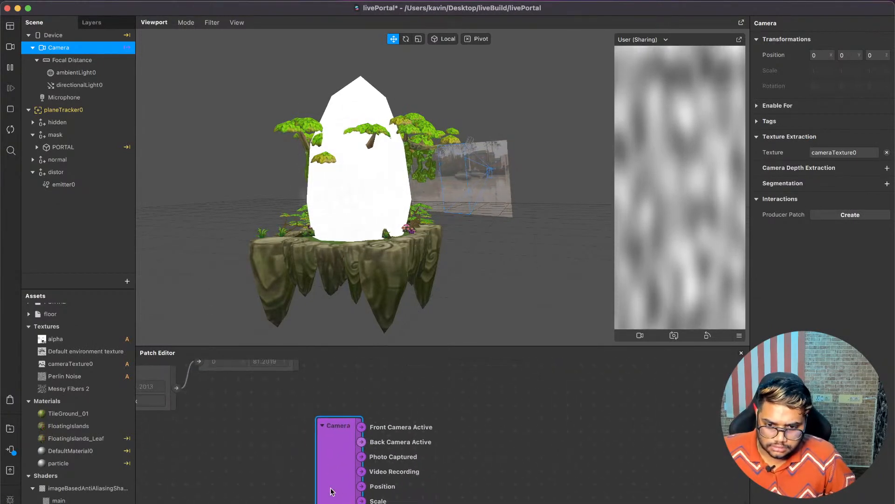
{"action": "left_click", "coordinate": [362, 502]}
{"action": "key", "text": "Escape"}
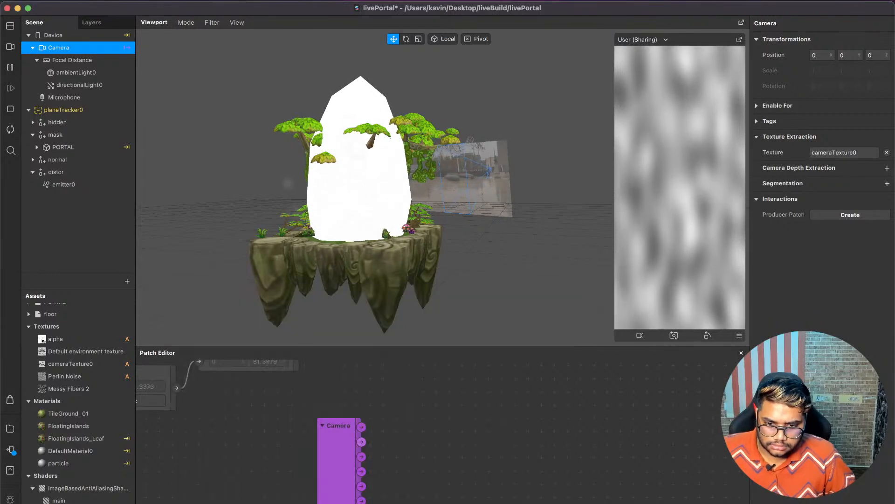
Add a Value patch beside the Camera patch and set its type to Vector 3.
{"action": "double_click", "coordinate": [421, 501]}
{"action": "type", "text": "val"}
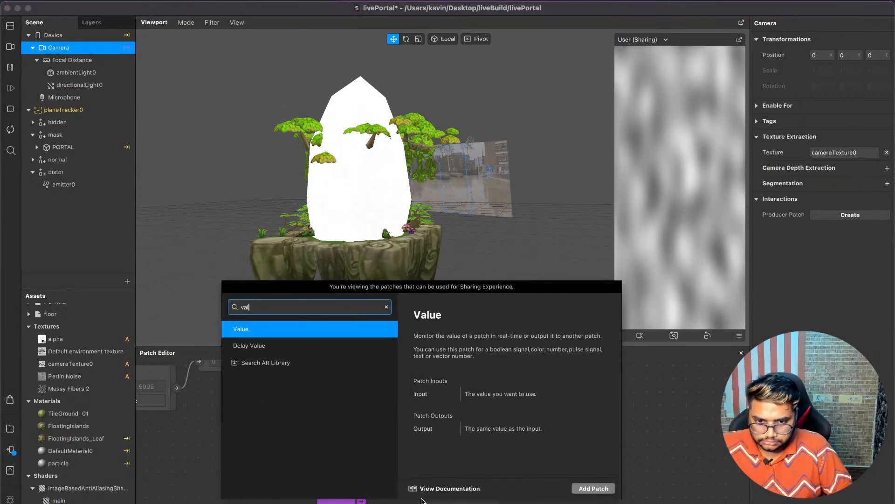
{"action": "key", "text": "Return"}
{"action": "left_click_drag", "start_coordinate": [456, 503], "coordinate": [455, 490]}
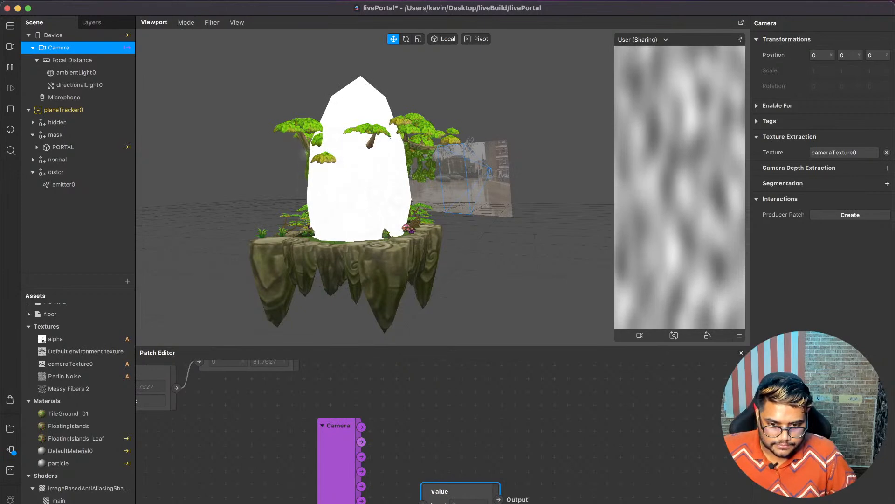
{"action": "left_click", "coordinate": [459, 503]}
{"action": "left_click", "coordinate": [460, 503]}
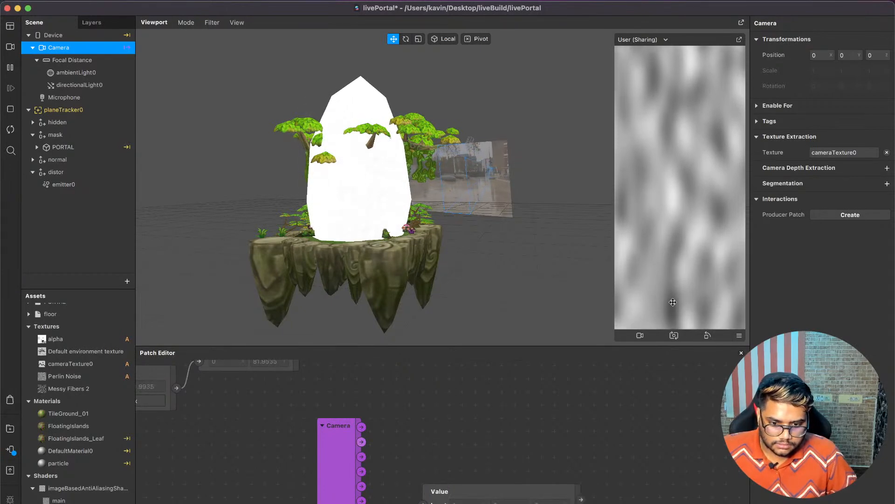
Add a Device Motion patch above the Value patch.
{"action": "double_click", "coordinate": [435, 426]}
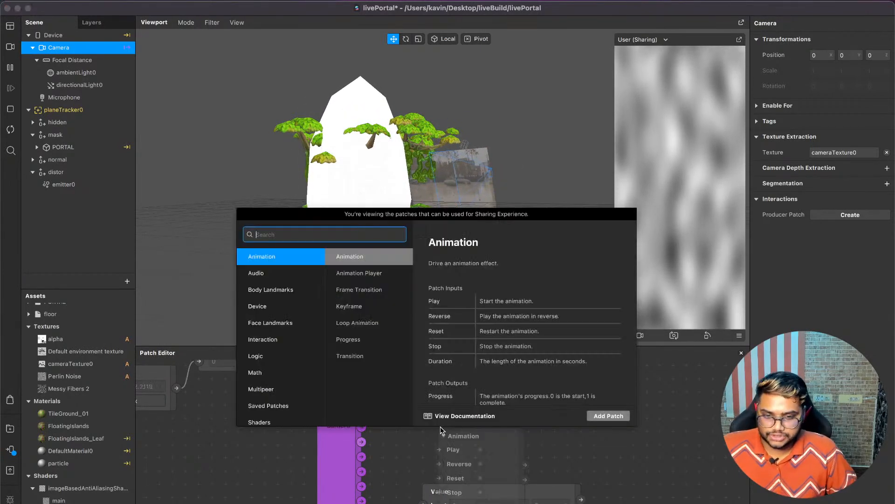
{"action": "type", "text": "devi"}
{"action": "key", "text": "Return"}
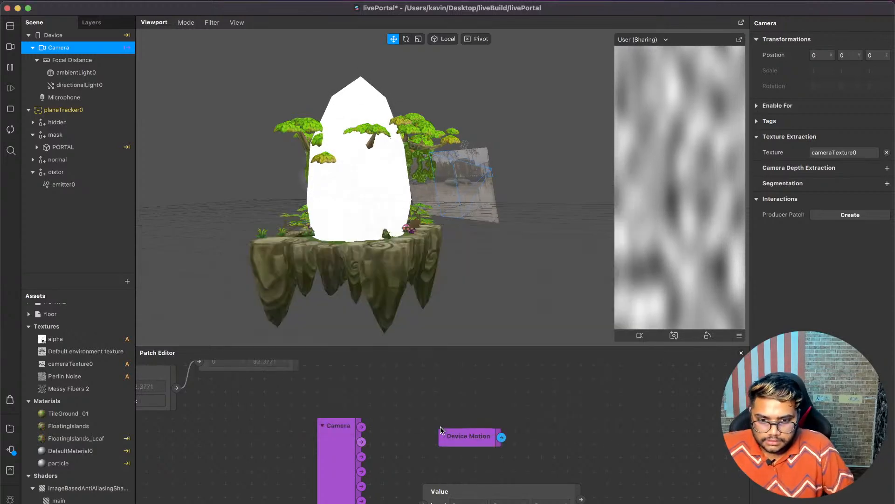
{"action": "left_click_drag", "start_coordinate": [502, 437], "coordinate": [554, 437]}
{"action": "left_click", "coordinate": [489, 482]}
Connect Device Motion's 3D rotation output to the Value patch's input and place the Value patch beside it.
{"action": "scroll", "coordinate": [489, 482], "scroll_direction": "up", "scroll_amount": 5}
{"action": "scroll", "coordinate": [489, 482], "scroll_direction": "right", "scroll_amount": 2}
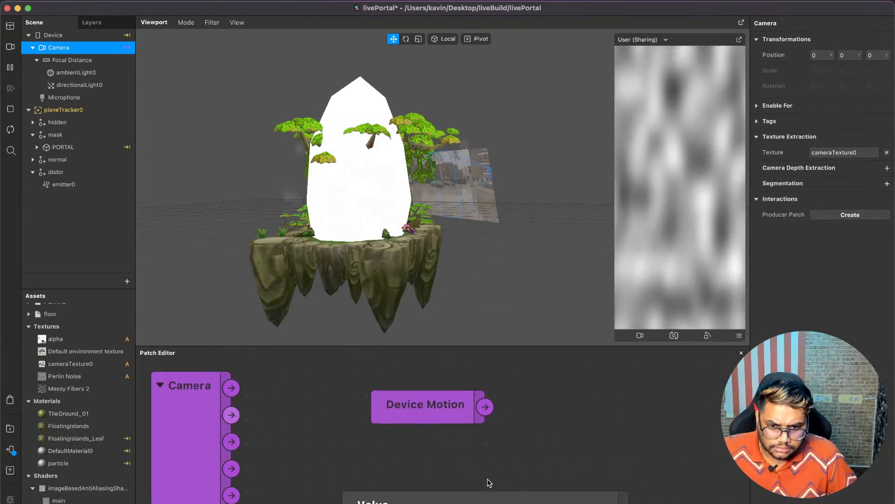
{"action": "left_click", "coordinate": [472, 422]}
{"action": "left_click_drag", "start_coordinate": [472, 420], "coordinate": [332, 503]}
{"action": "left_click_drag", "start_coordinate": [394, 503], "coordinate": [582, 405]}
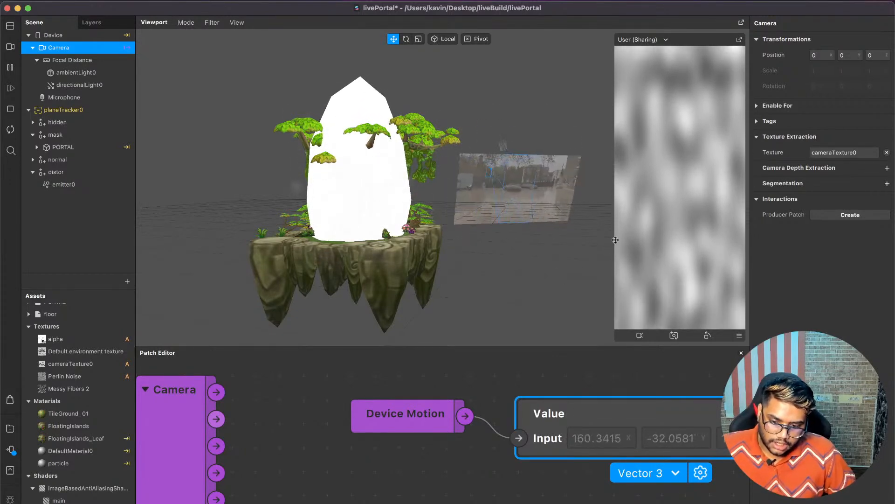
Delete the Camera patch and move the Device Motion and Value patches closer to the noise chain.
{"action": "scroll", "coordinate": [443, 424], "scroll_direction": "right", "scroll_amount": 5}
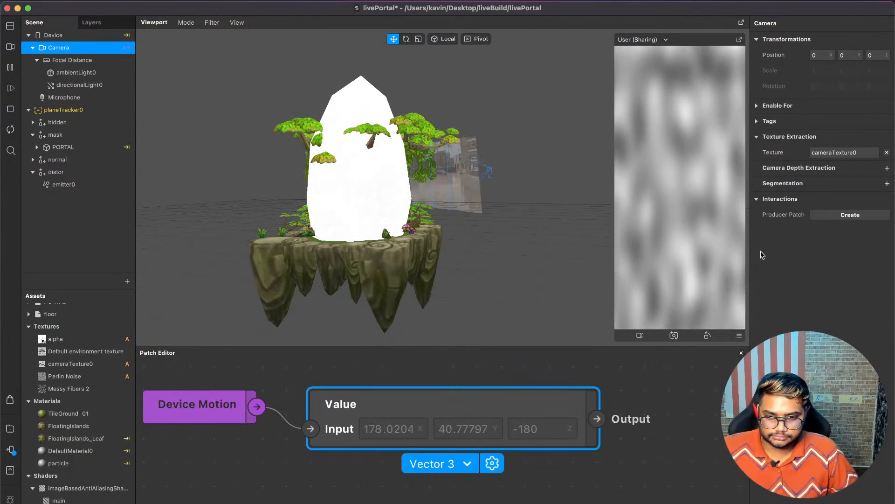
{"action": "scroll", "coordinate": [629, 414], "scroll_direction": "right", "scroll_amount": 1}
{"action": "scroll", "coordinate": [629, 413], "scroll_direction": "down", "scroll_amount": 5, "text": "ctrl"}
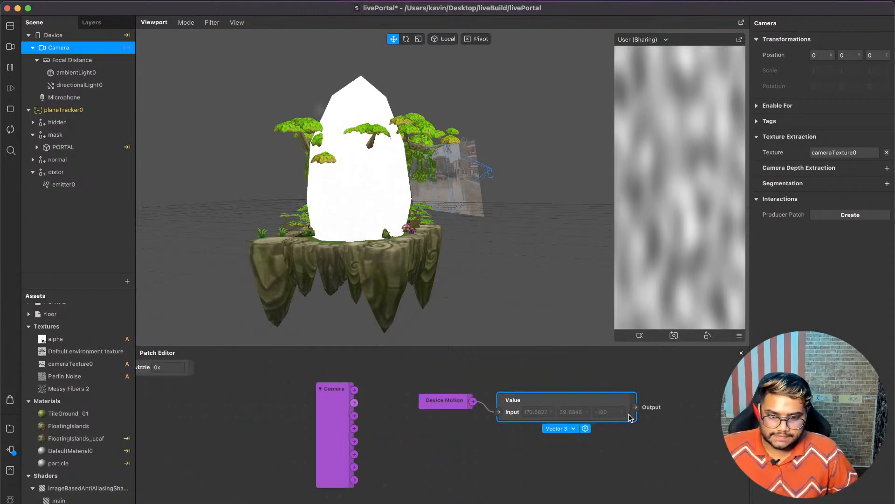
{"action": "scroll", "coordinate": [485, 450], "scroll_direction": "left", "scroll_amount": 1}
{"action": "left_click", "coordinate": [351, 424]}
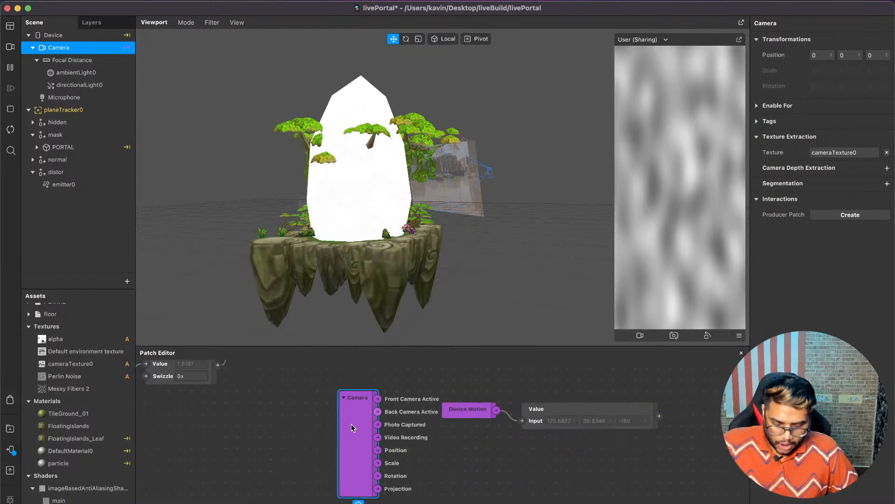
{"action": "key", "text": "BackSpace"}
{"action": "left_click_drag", "start_coordinate": [570, 441], "coordinate": [485, 413]}
{"action": "left_click_drag", "start_coordinate": [583, 417], "coordinate": [470, 424]}
Insert a Vector 2 Add patch between the Swizzle's output and the existing Add patch's second input.
{"action": "scroll", "coordinate": [264, 438], "scroll_direction": "up", "scroll_amount": 2}
{"action": "scroll", "coordinate": [264, 438], "scroll_direction": "left", "scroll_amount": 2}
{"action": "scroll", "coordinate": [310, 434], "scroll_direction": "down", "scroll_amount": 1}
{"action": "type", "text": "add"}
{"action": "key", "text": "Return"}
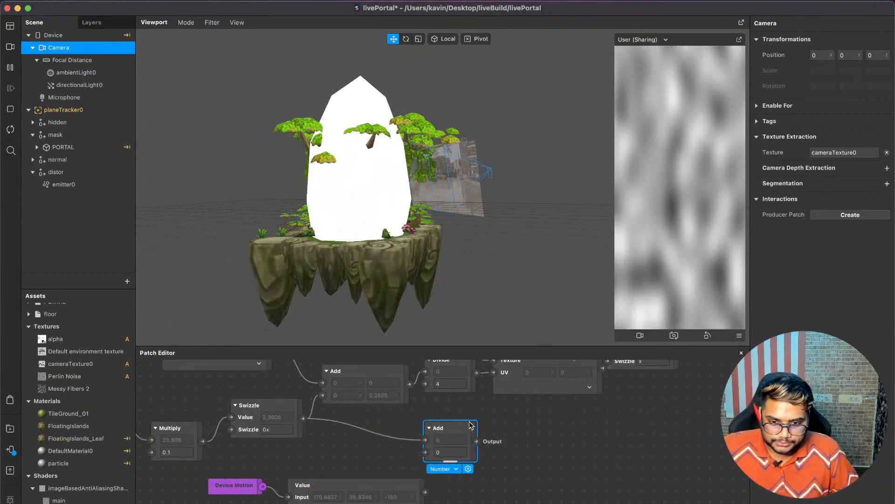
{"action": "left_click", "coordinate": [444, 469]}
{"action": "left_click", "coordinate": [445, 503]}
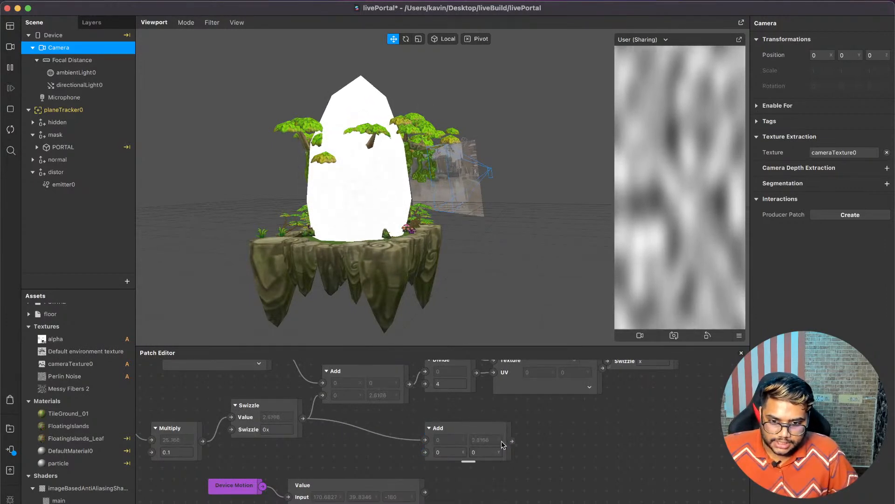
{"action": "left_click_drag", "start_coordinate": [513, 440], "coordinate": [319, 397]}
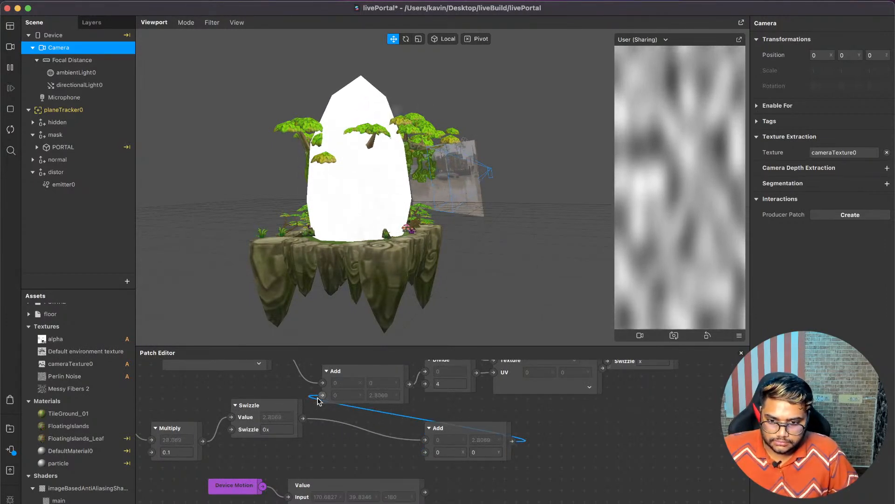
Spread out the patches by shifting the Runtime, Multiply and Swizzle chain, the new Add patch, and Device Motion with Value leftward.
{"action": "scroll", "coordinate": [318, 398], "scroll_direction": "left", "scroll_amount": 3}
{"action": "scroll", "coordinate": [319, 400], "scroll_direction": "left", "scroll_amount": 5}
{"action": "left_click_drag", "start_coordinate": [425, 436], "coordinate": [237, 390]}
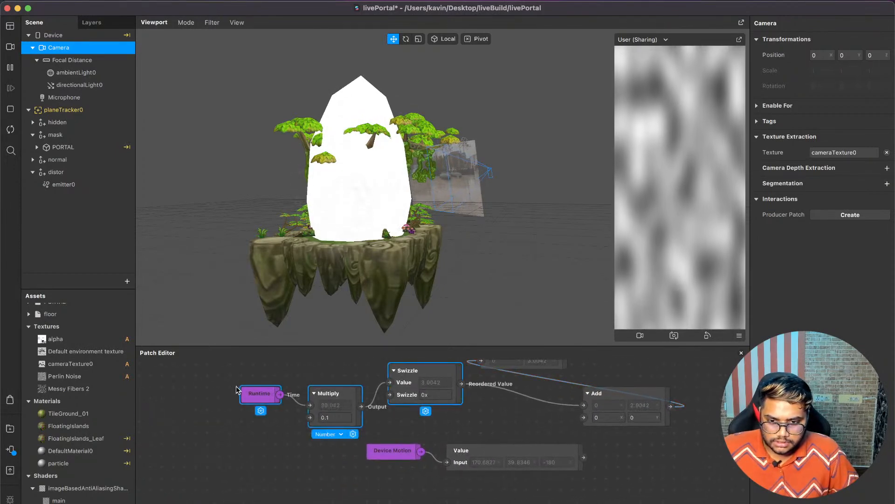
{"action": "left_click_drag", "start_coordinate": [417, 371], "coordinate": [236, 362]}
{"action": "left_click_drag", "start_coordinate": [592, 400], "coordinate": [354, 377]}
{"action": "left_click_drag", "start_coordinate": [535, 494], "coordinate": [366, 438]}
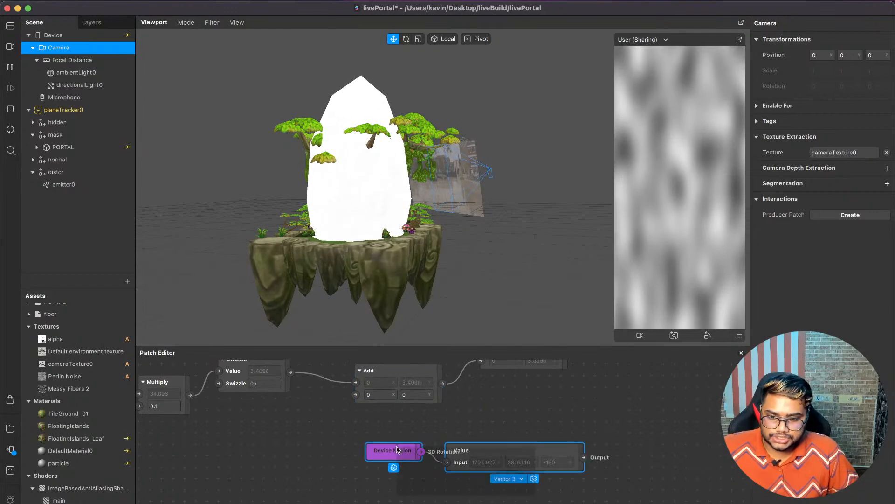
{"action": "left_click_drag", "start_coordinate": [561, 452], "coordinate": [321, 453]}
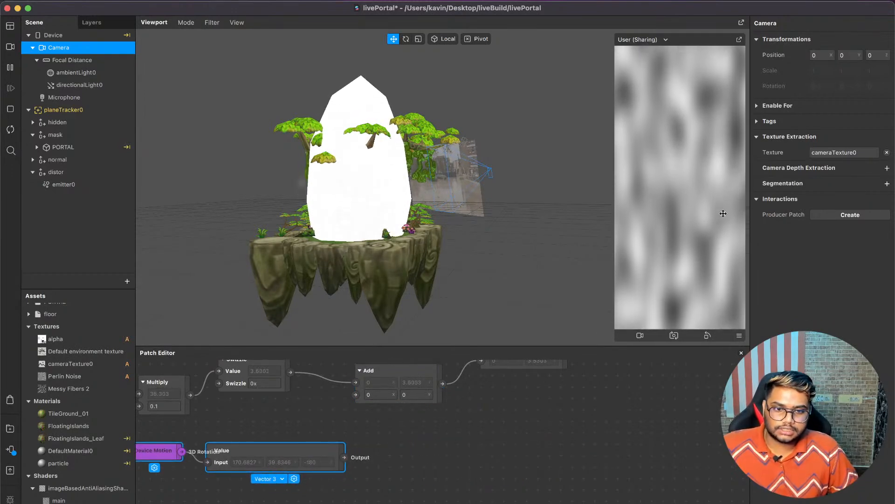
Add a Pack patch near the new Add patch and set its type to Vector 2.
{"action": "scroll", "coordinate": [426, 437], "scroll_direction": "up", "scroll_amount": 2}
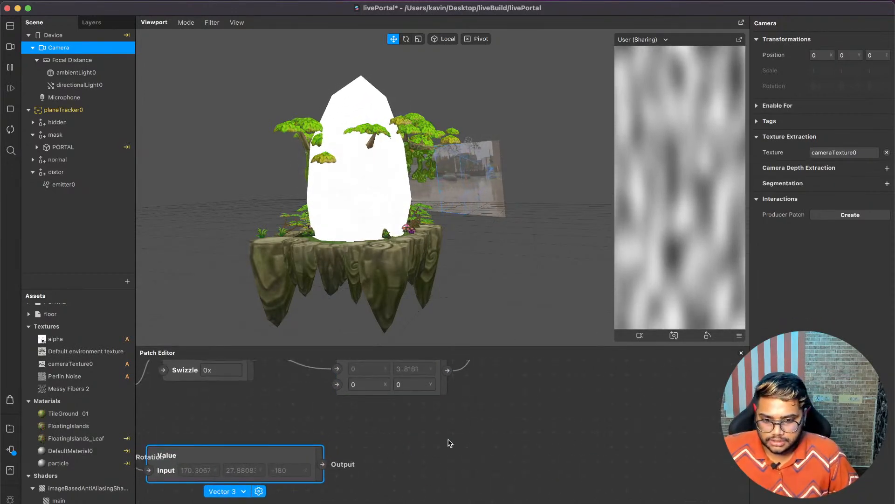
{"action": "right_click", "coordinate": [449, 442]}
{"action": "type", "text": "pacl"}
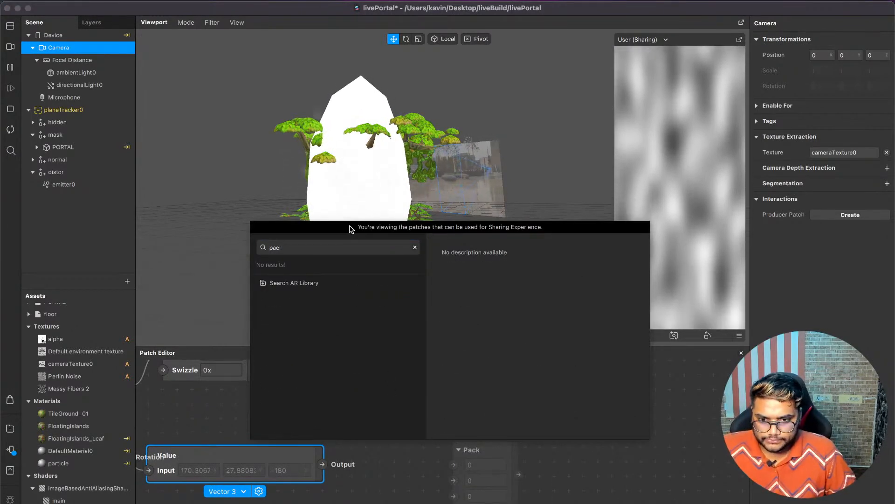
{"action": "type", "text": "pac"}
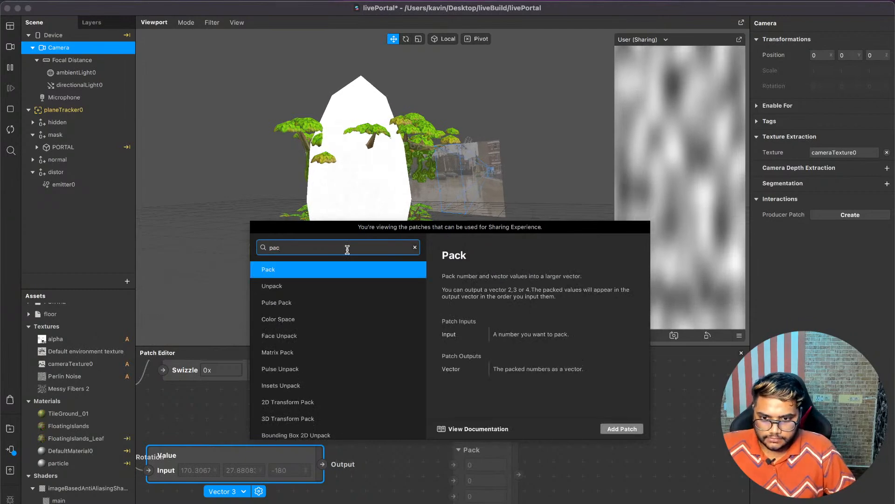
{"action": "key", "text": "Return"}
{"action": "left_click_drag", "start_coordinate": [498, 455], "coordinate": [493, 423]}
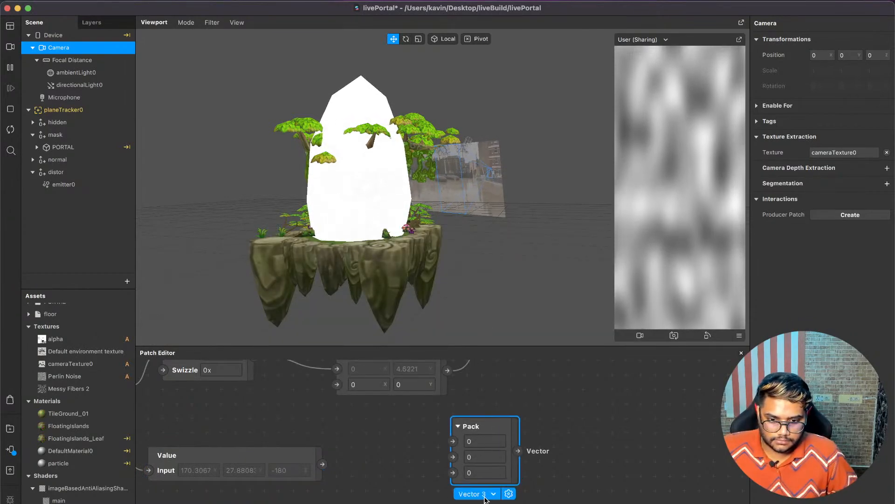
{"action": "left_click", "coordinate": [560, 420]}
{"action": "scroll", "coordinate": [560, 420], "scroll_direction": "up", "scroll_amount": 2}
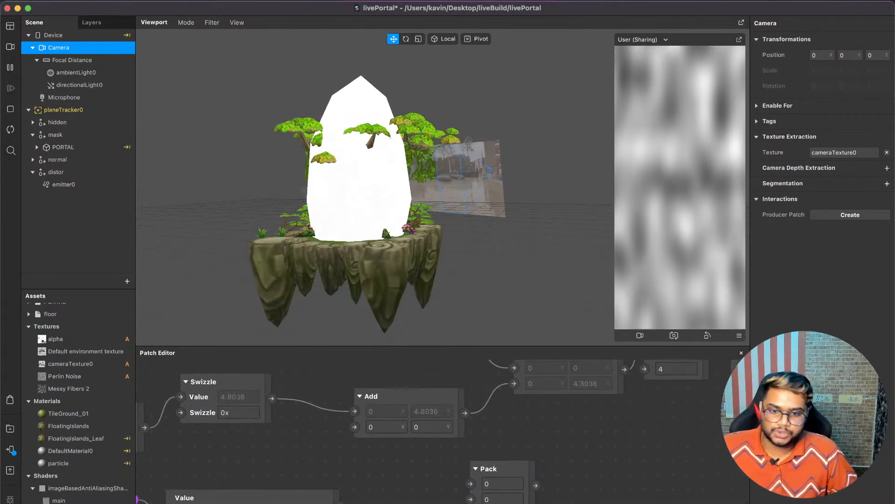
Connect the Pack patch's output to the new Add patch's second input and move Device Motion and Value further from Pack.
{"action": "left_click_drag", "start_coordinate": [517, 479], "coordinate": [435, 477]}
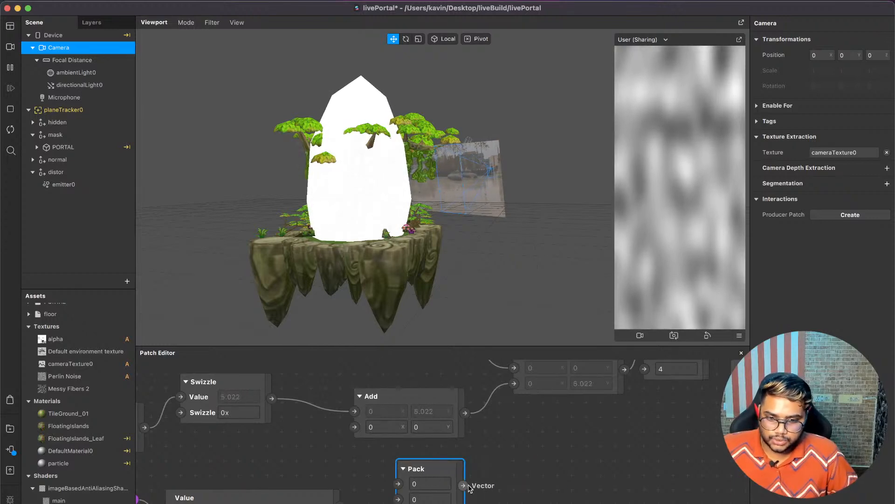
{"action": "scroll", "coordinate": [353, 427], "scroll_direction": "left", "scroll_amount": 8}
{"action": "scroll", "coordinate": [353, 428], "scroll_direction": "down", "scroll_amount": 2}
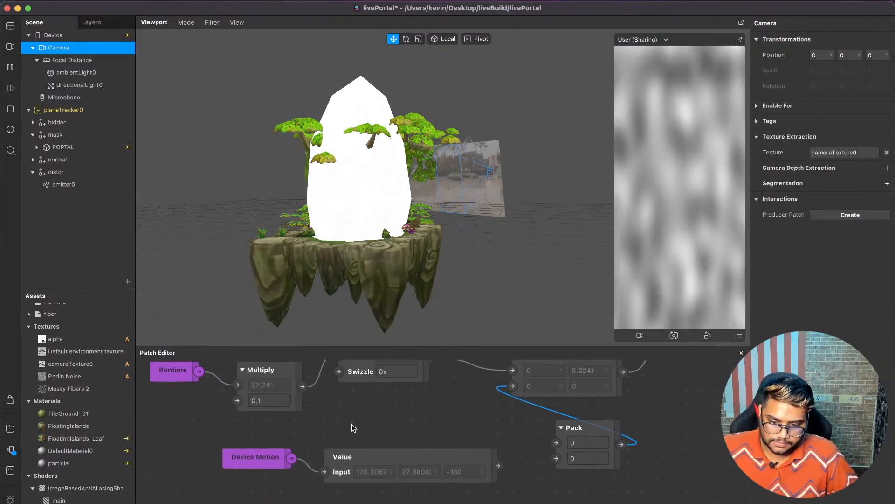
{"action": "left_click_drag", "start_coordinate": [474, 498], "coordinate": [295, 436]}
{"action": "left_click_drag", "start_coordinate": [413, 447], "coordinate": [225, 447]}
{"action": "left_click", "coordinate": [599, 425]}
{"action": "scroll", "coordinate": [600, 428], "scroll_direction": "right", "scroll_amount": 14}
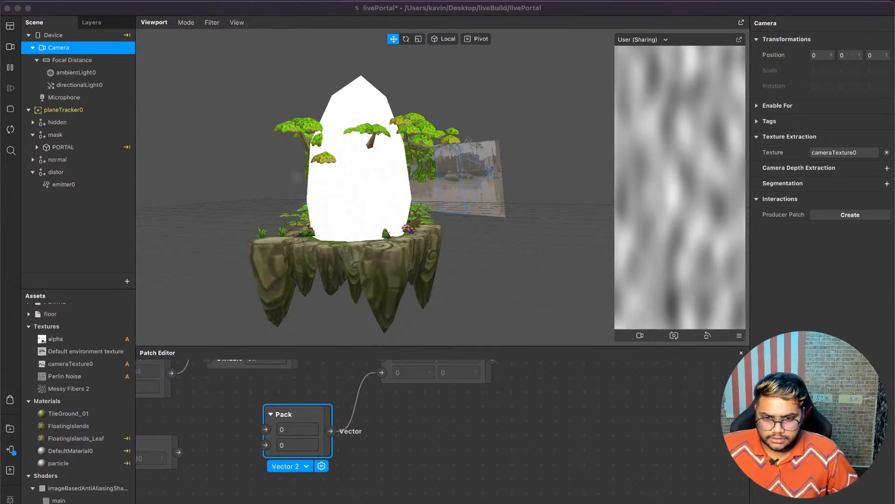
Add an Unpack patch fed by the Value patch's output.
{"action": "scroll", "coordinate": [516, 481], "scroll_direction": "left", "scroll_amount": 11}
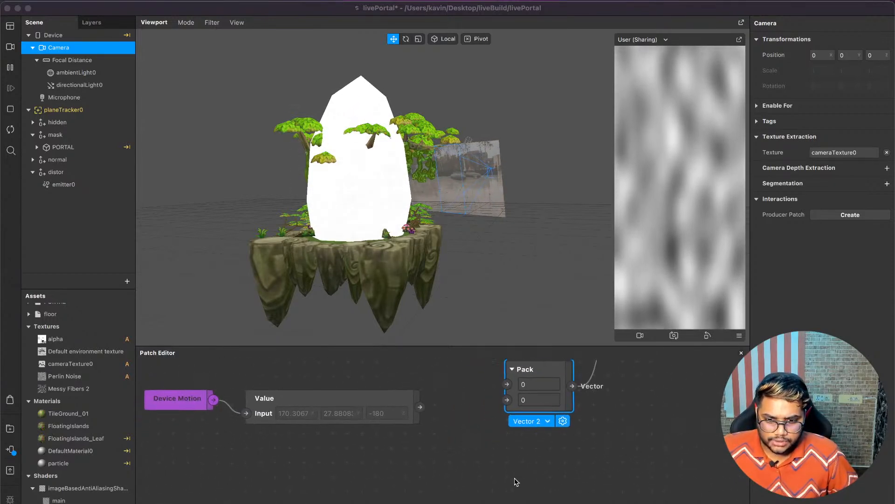
{"action": "left_click", "coordinate": [437, 407]}
{"action": "left_click", "coordinate": [462, 420]}
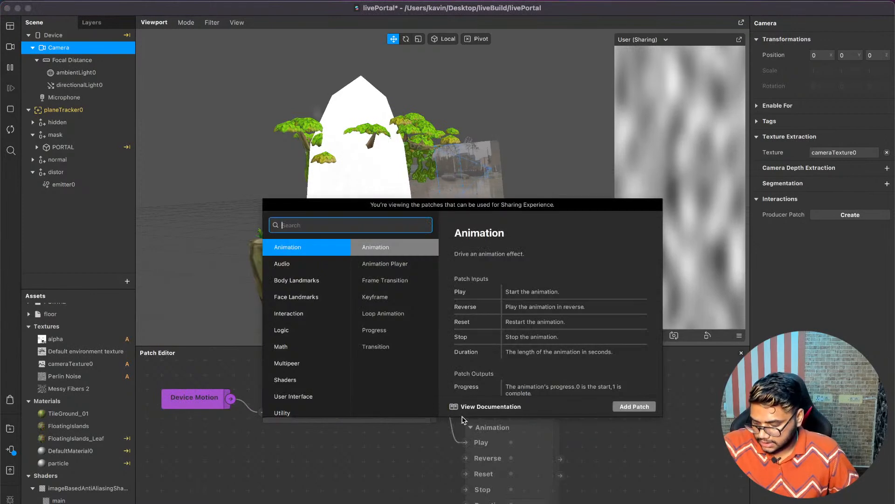
{"action": "type", "text": "wit"}
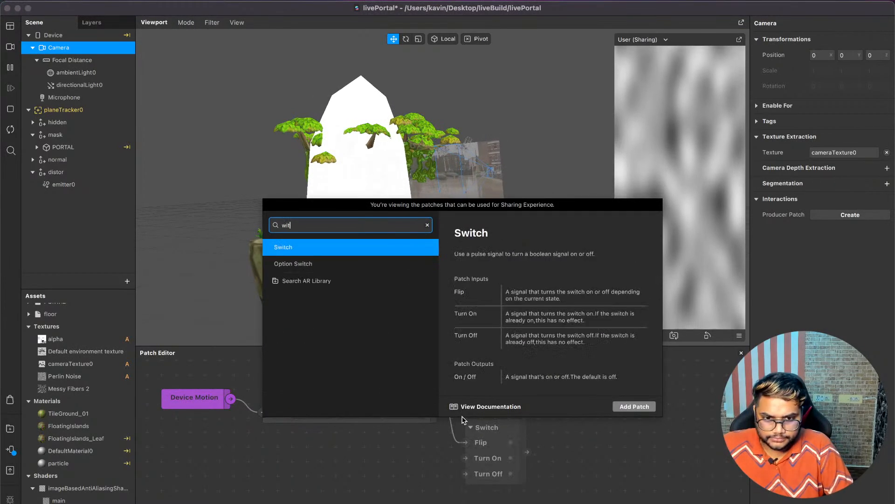
{"action": "key", "text": "BackSpace"}
{"action": "key", "text": "BackSpace"}
{"action": "key", "text": "BackSpace"}
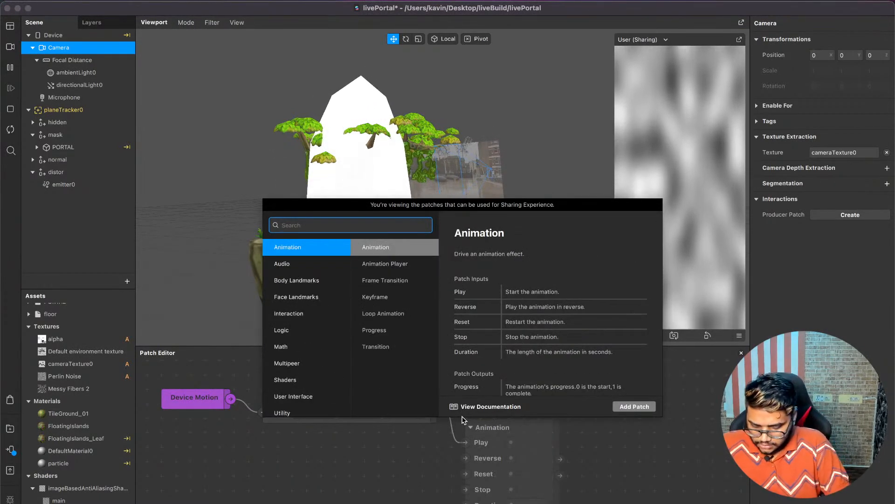
{"action": "type", "text": "un"}
{"action": "key", "text": "Down"}
{"action": "key", "text": "Return"}
{"action": "left_click_drag", "start_coordinate": [522, 465], "coordinate": [523, 464]}
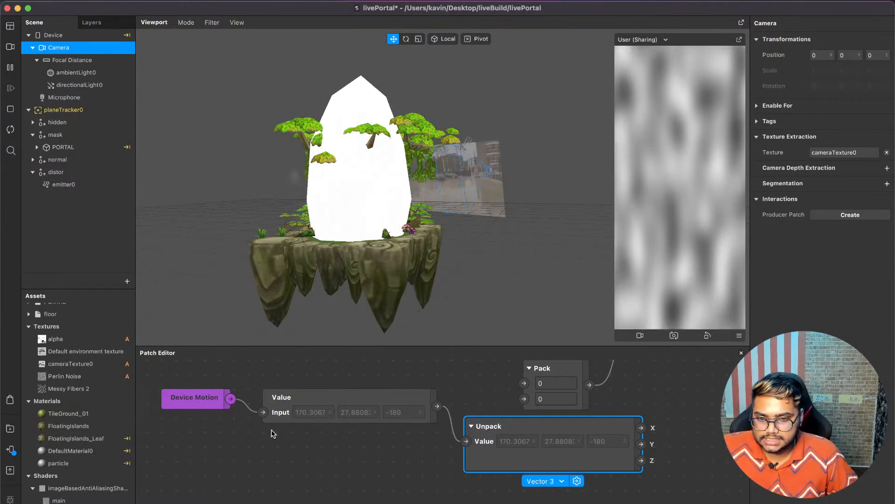
Shift the Device Motion, Value and Unpack patches left and add a Progress patch fed by Unpack's X output.
{"action": "left_click_drag", "start_coordinate": [483, 486], "coordinate": [183, 369]}
{"action": "left_click_drag", "start_coordinate": [565, 439], "coordinate": [418, 414]}
{"action": "type", "text": "pro"}
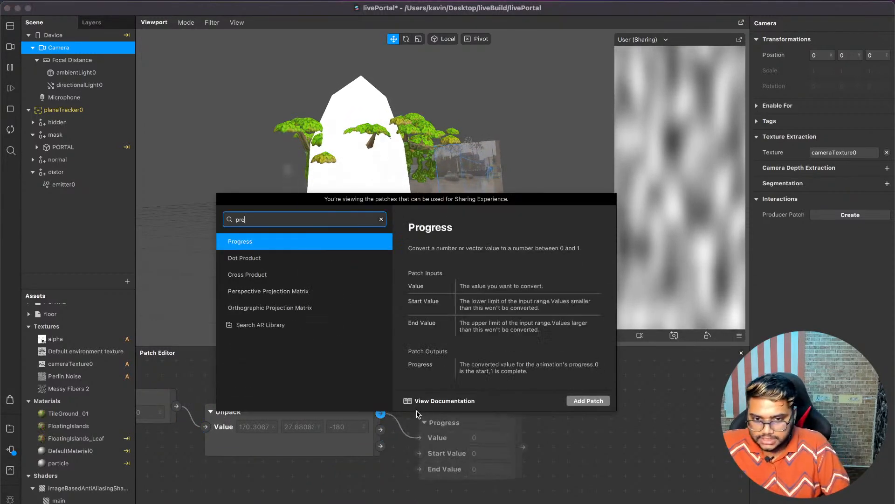
{"action": "key", "text": "Return"}
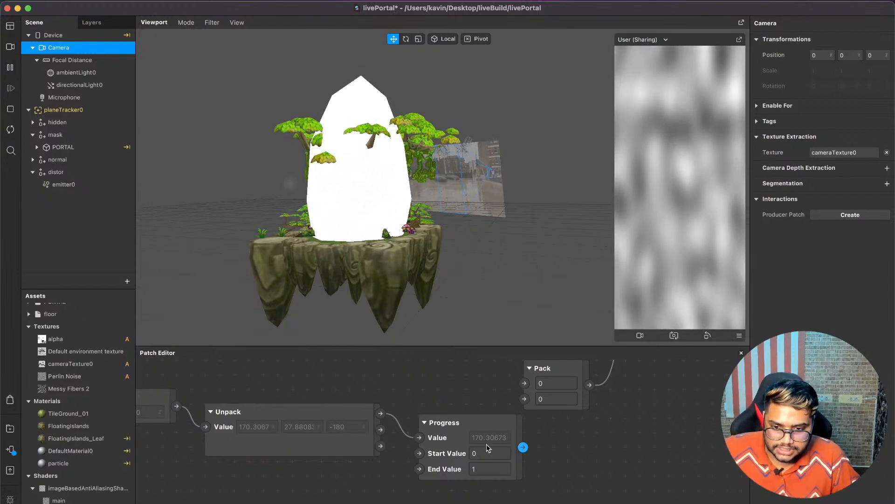
Set the Progress patch's Start Value to 170 and End Value to 180.
{"action": "scroll", "coordinate": [486, 449], "scroll_direction": "up", "scroll_amount": 3}
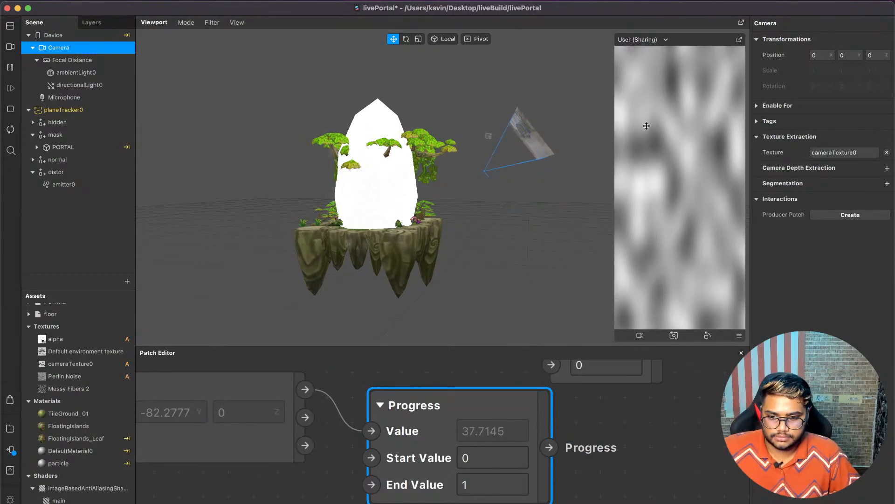
{"action": "left_click_drag", "start_coordinate": [550, 226], "coordinate": [433, 220]}
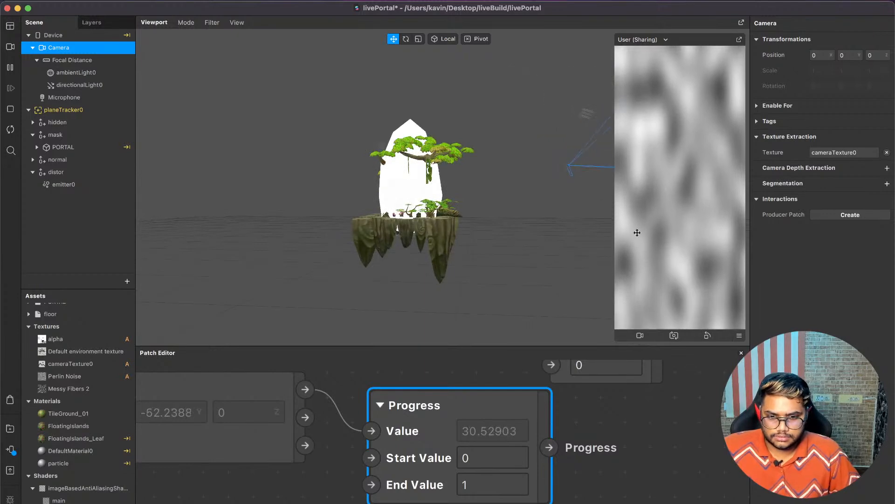
{"action": "left_click", "coordinate": [491, 459]}
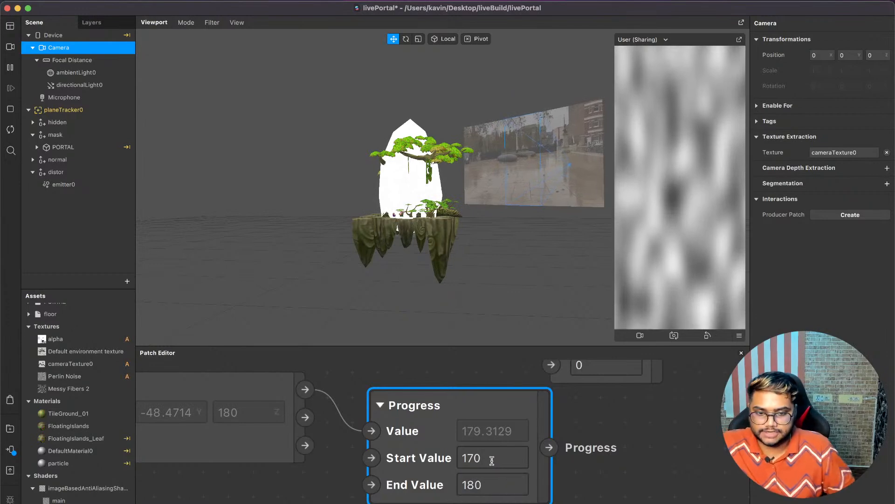
Connect the Progress patch's output to Pack's first input.
{"action": "scroll", "coordinate": [492, 460], "scroll_direction": "down", "scroll_amount": 5}
{"action": "left_click_drag", "start_coordinate": [539, 416], "coordinate": [525, 392]}
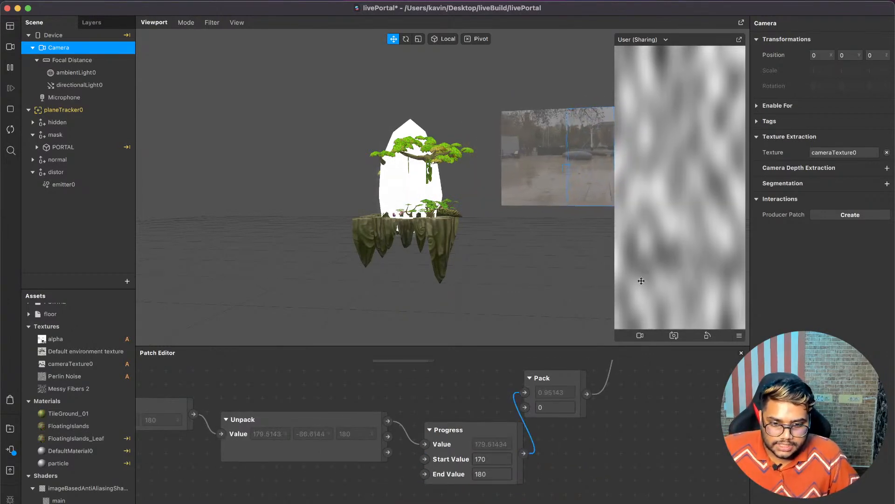
{"action": "scroll", "coordinate": [549, 459], "scroll_direction": "up", "scroll_amount": 5}
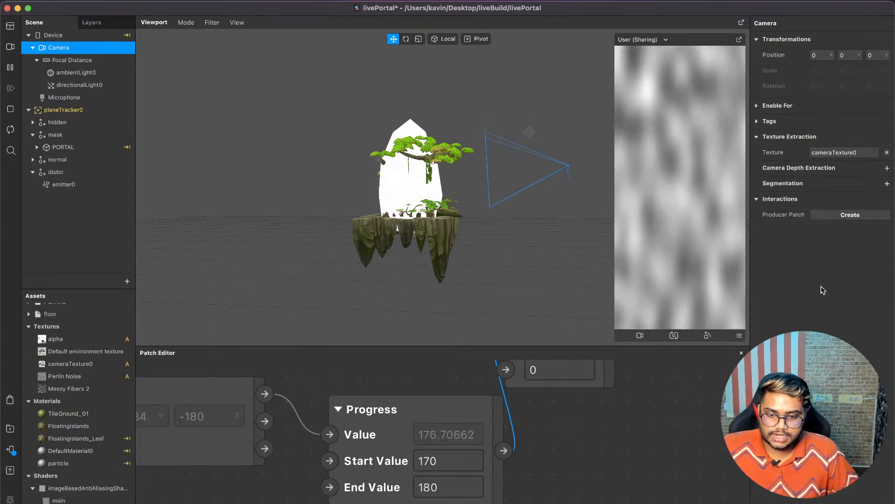
{"action": "scroll", "coordinate": [692, 373], "scroll_direction": "up", "scroll_amount": 3}
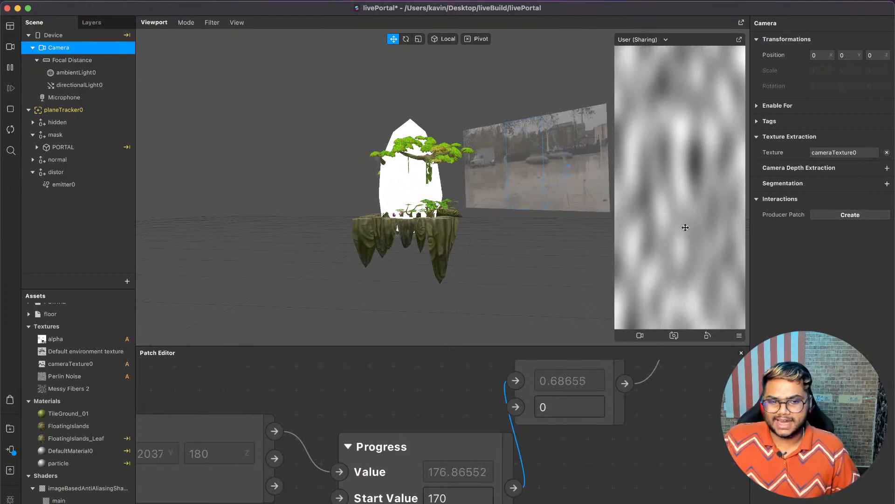
Delete the Device Motion, Value, Unpack, Progress and Pack patches.
{"action": "scroll", "coordinate": [562, 435], "scroll_direction": "down", "scroll_amount": 5}
{"action": "scroll", "coordinate": [562, 435], "scroll_direction": "down", "scroll_amount": 4}
{"action": "scroll", "coordinate": [564, 435], "scroll_direction": "left", "scroll_amount": 4}
{"action": "left_click_drag", "start_coordinate": [667, 473], "coordinate": [170, 416]}
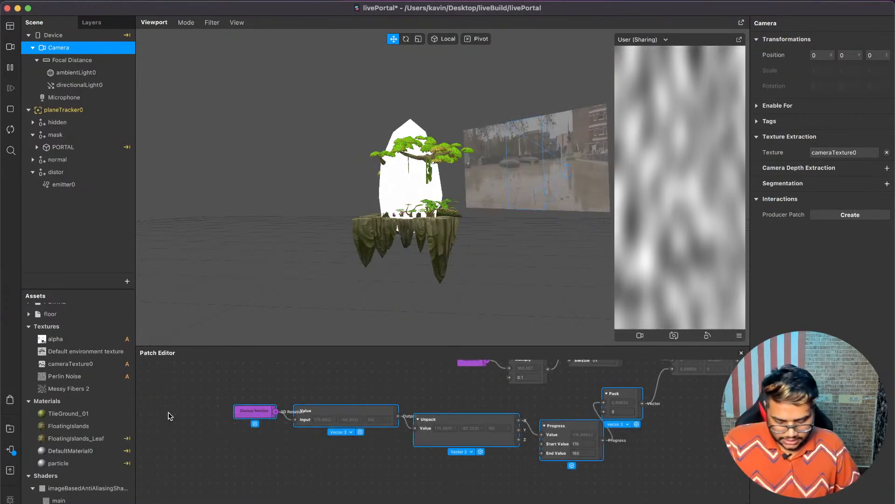
{"action": "key", "text": "Delete"}
Connect the Swizzle's output directly to the final Add patch's second input and delete the intermediate Vector 2 Add patch.
{"action": "scroll", "coordinate": [497, 421], "scroll_direction": "right", "scroll_amount": 1}
{"action": "scroll", "coordinate": [498, 420], "scroll_direction": "right", "scroll_amount": 3}
{"action": "scroll", "coordinate": [497, 420], "scroll_direction": "up", "scroll_amount": 2}
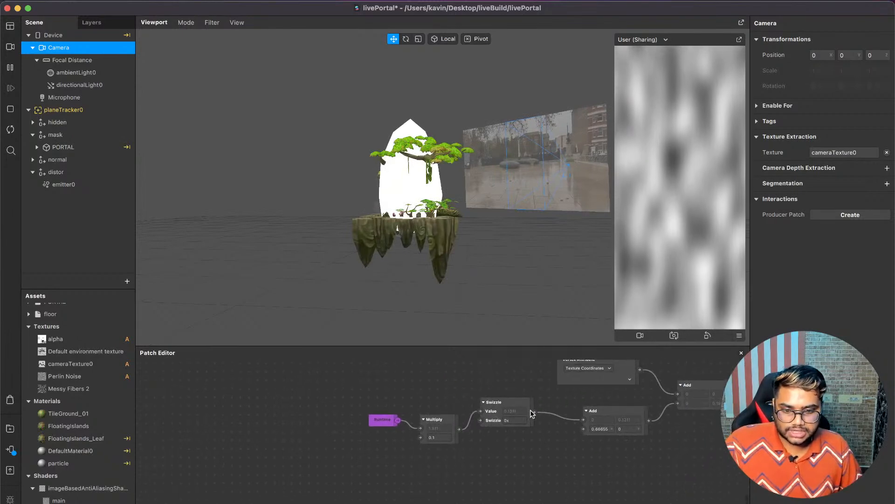
{"action": "left_click", "coordinate": [615, 411]}
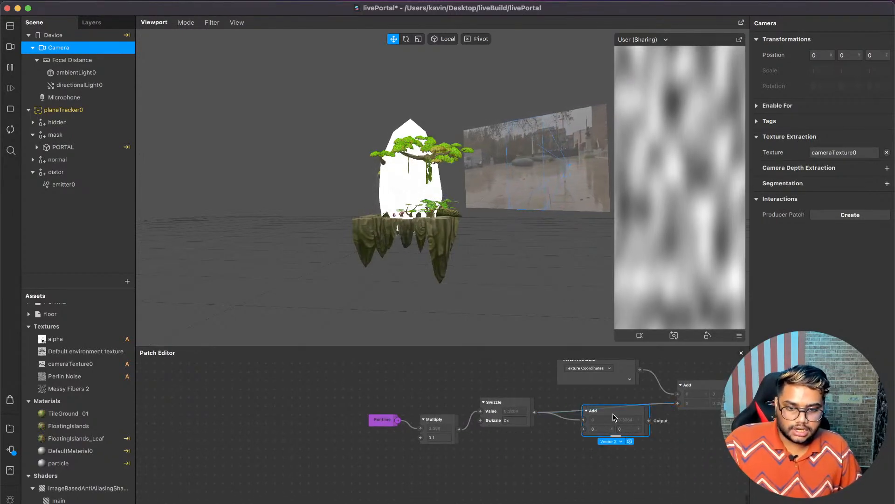
{"action": "key", "text": "Delete"}
Move the Device patch beside the last Mix patch and connect the Mix output to Screen Output.
{"action": "scroll", "coordinate": [626, 457], "scroll_direction": "right", "scroll_amount": 5}
{"action": "scroll", "coordinate": [626, 457], "scroll_direction": "up", "scroll_amount": 2}
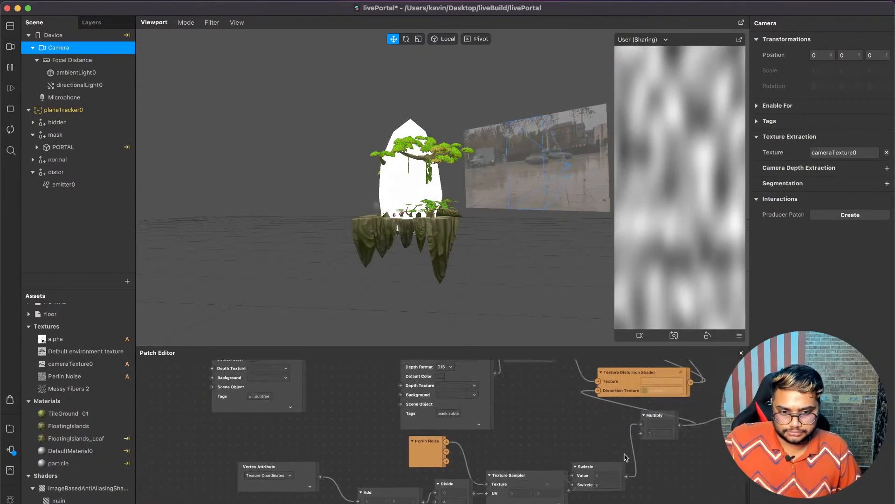
{"action": "scroll", "coordinate": [586, 419], "scroll_direction": "up", "scroll_amount": 2}
{"action": "scroll", "coordinate": [586, 420], "scroll_direction": "right", "scroll_amount": 1}
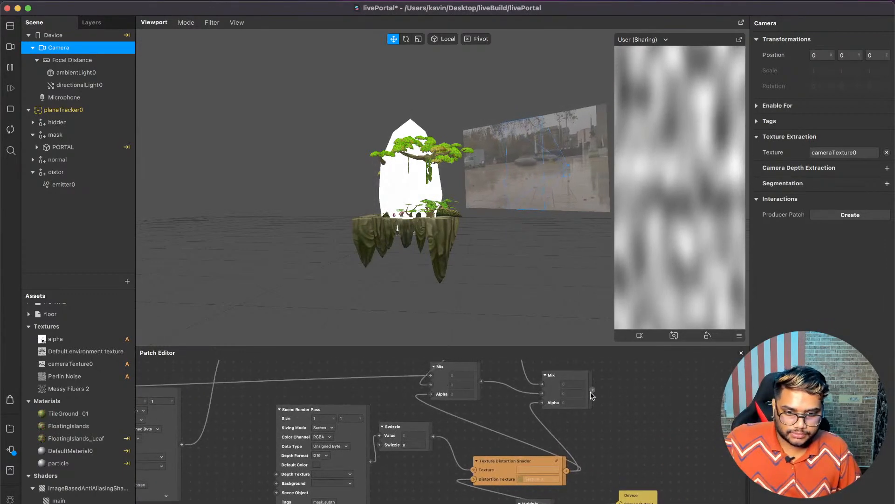
{"action": "left_click_drag", "start_coordinate": [627, 503], "coordinate": [641, 383]}
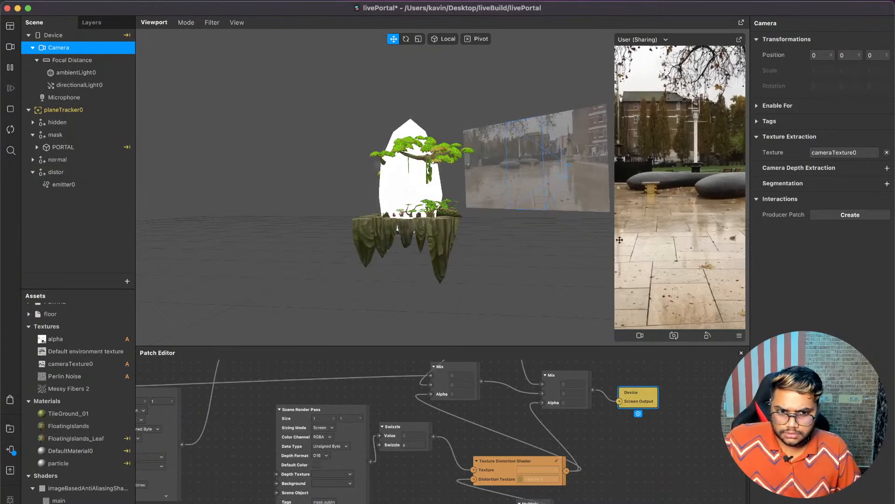
Restart the preview simulation and save the project.
{"action": "left_click", "coordinate": [9, 132]}
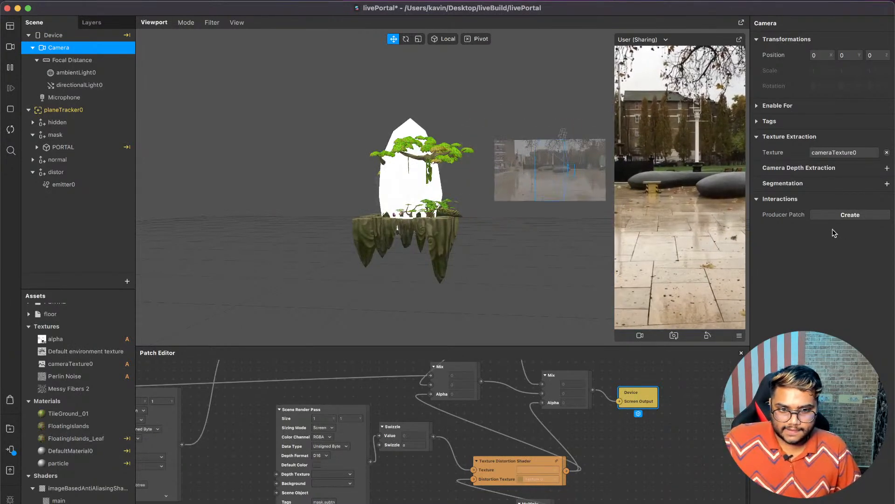
{"action": "key", "text": "super+s"}
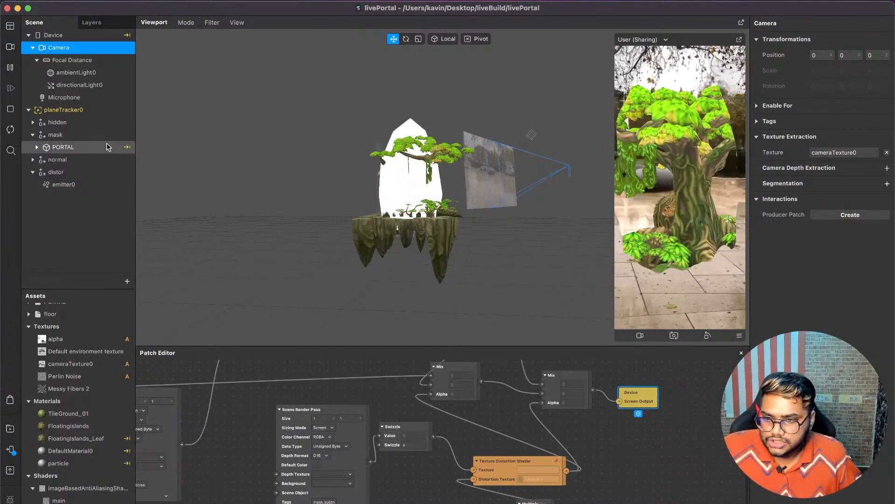
Frame the hidden null object in the viewport and examine the hidden, mask and normal groups with their tags.
{"action": "left_click", "coordinate": [98, 123]}
{"action": "key", "text": "f"}
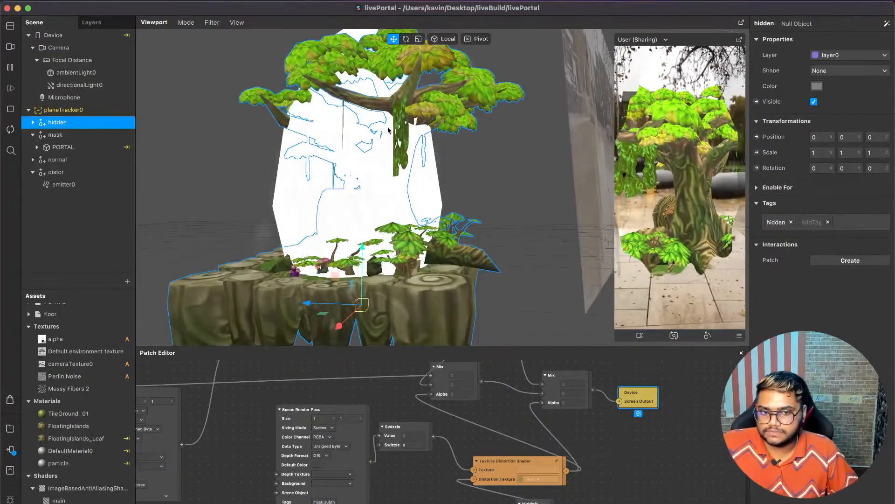
{"action": "left_click", "coordinate": [396, 146]}
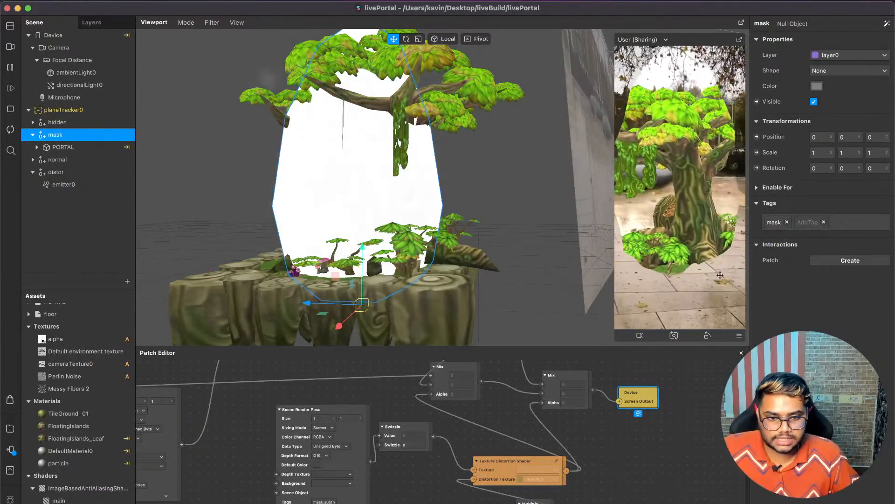
{"action": "left_click", "coordinate": [125, 161]}
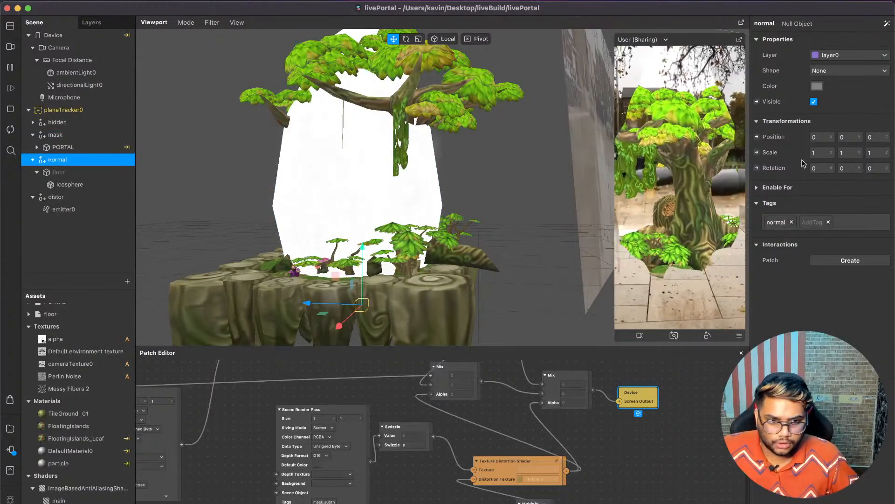
Make the floor object visible to check it in the preview, and hide it again.
{"action": "left_click", "coordinate": [79, 177]}
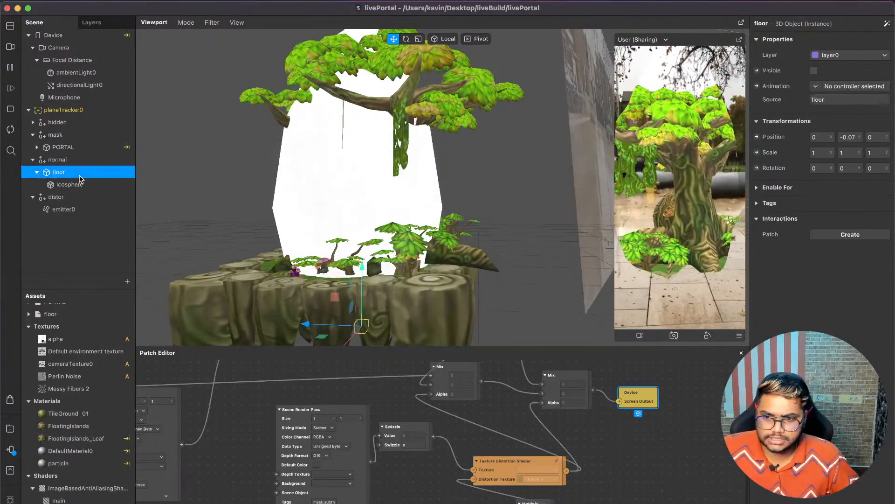
{"action": "left_click", "coordinate": [815, 72]}
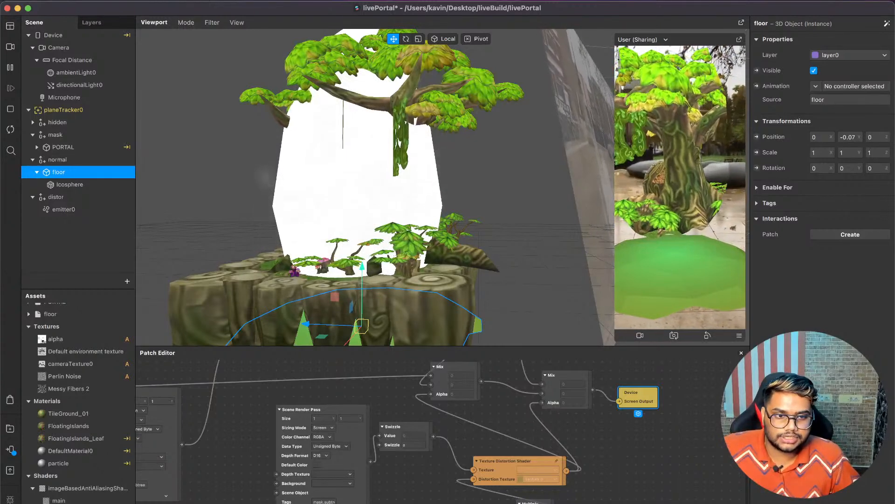
{"action": "left_click", "coordinate": [814, 71]}
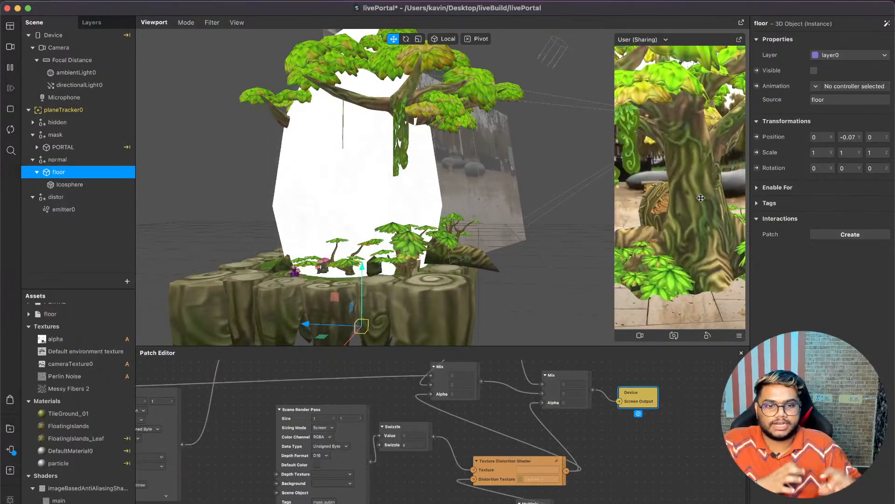
View the whole floating island and portal in the viewport and save the project.
{"action": "scroll", "coordinate": [471, 270], "scroll_direction": "down", "scroll_amount": 10}
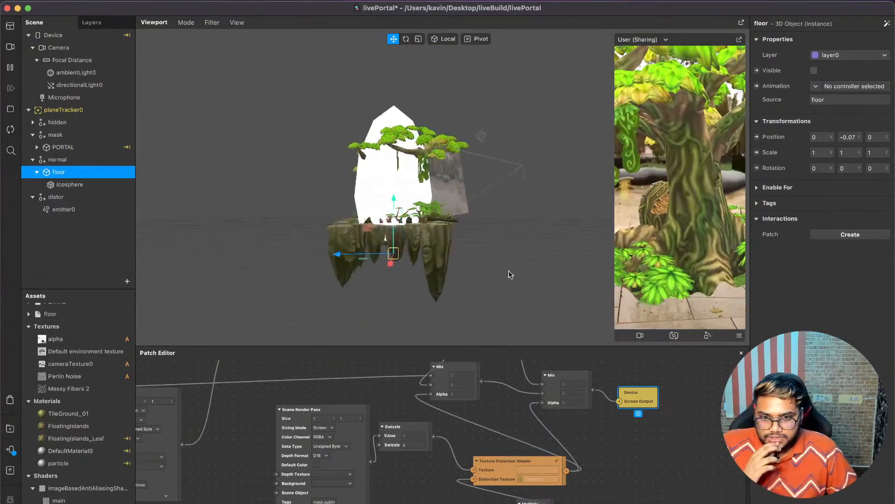
{"action": "left_click_drag", "start_coordinate": [511, 274], "coordinate": [564, 283]}
{"action": "key", "text": "super+s"}
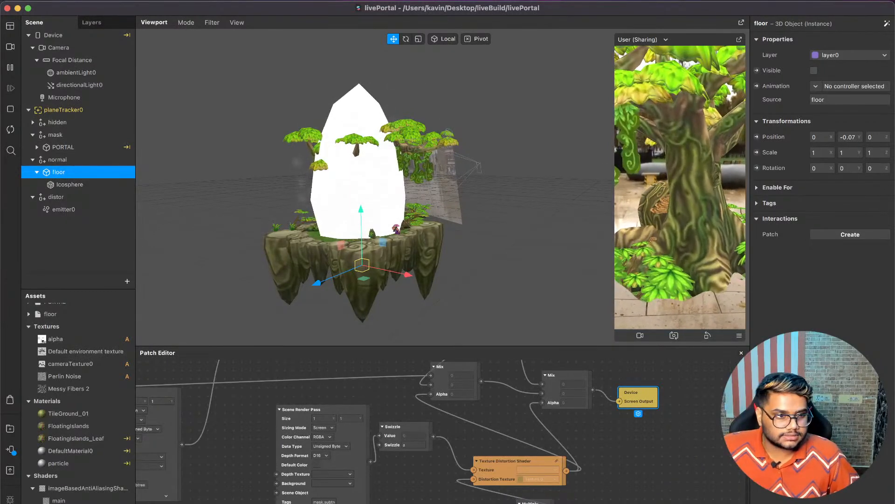
Examine the glowing portal reference image in a quick preview, close it, and return to the simulated portal.
{"action": "key", "text": "space"}
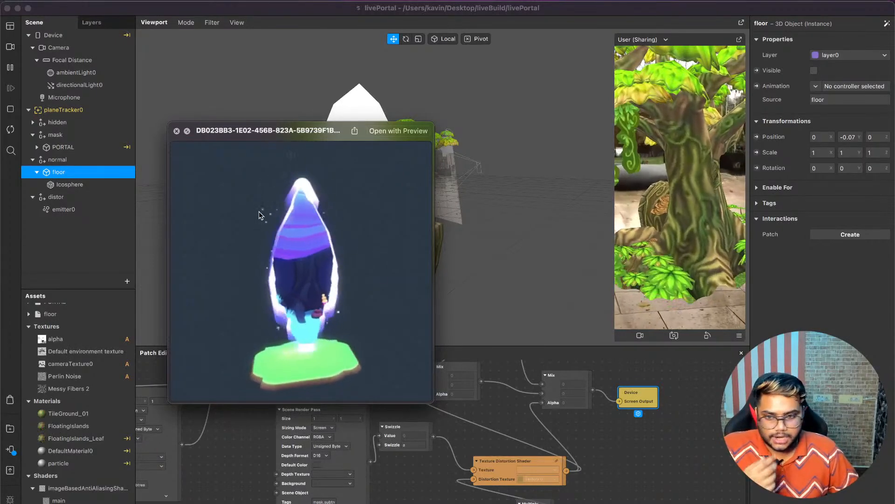
{"action": "left_click", "coordinate": [177, 131]}
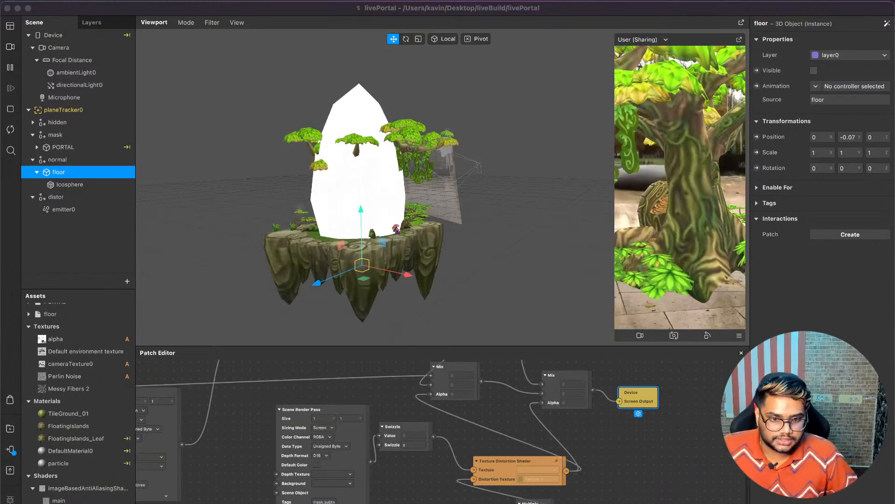
{"action": "left_click", "coordinate": [715, 201]}
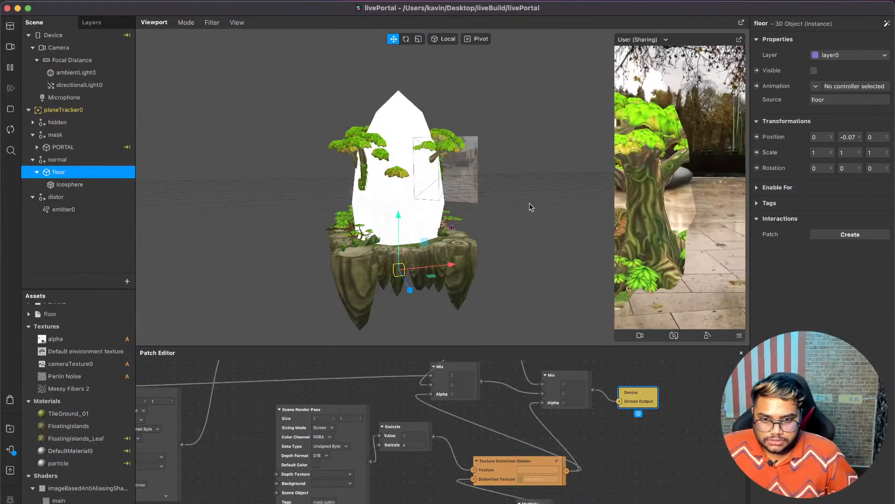
Send the effect to Instagram for testing on a device and dismiss the sending options.
{"action": "scroll", "coordinate": [530, 203], "scroll_direction": "up", "scroll_amount": 3}
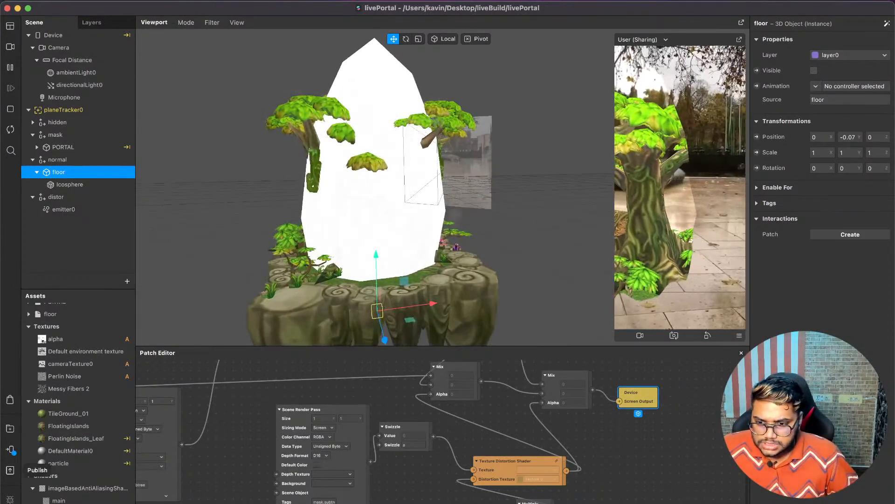
{"action": "left_click", "coordinate": [10, 449]}
{"action": "left_click", "coordinate": [192, 374]}
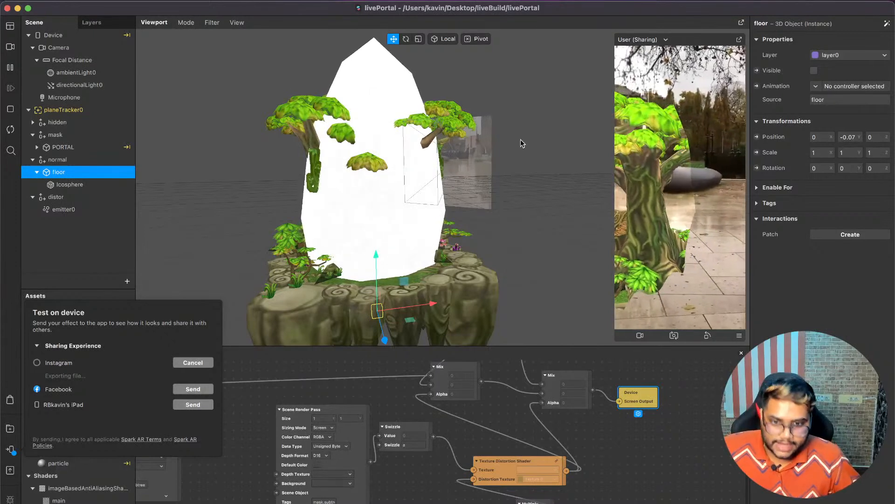
{"action": "left_click", "coordinate": [719, 208]}
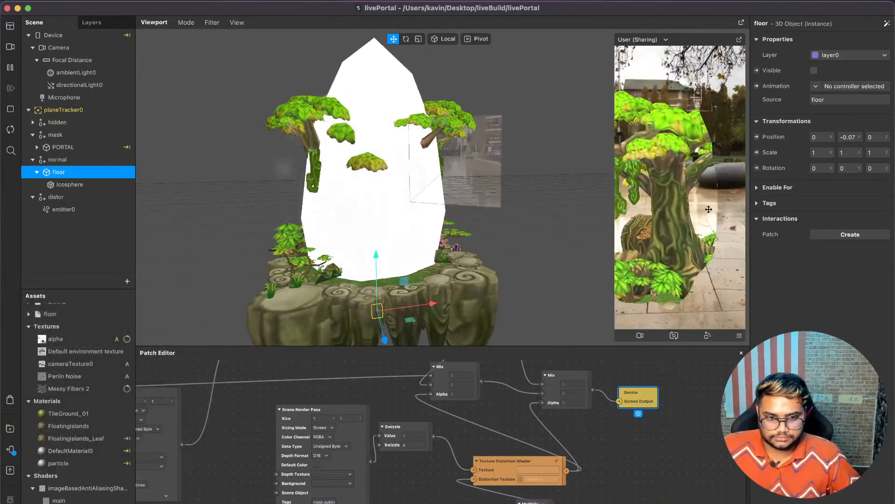